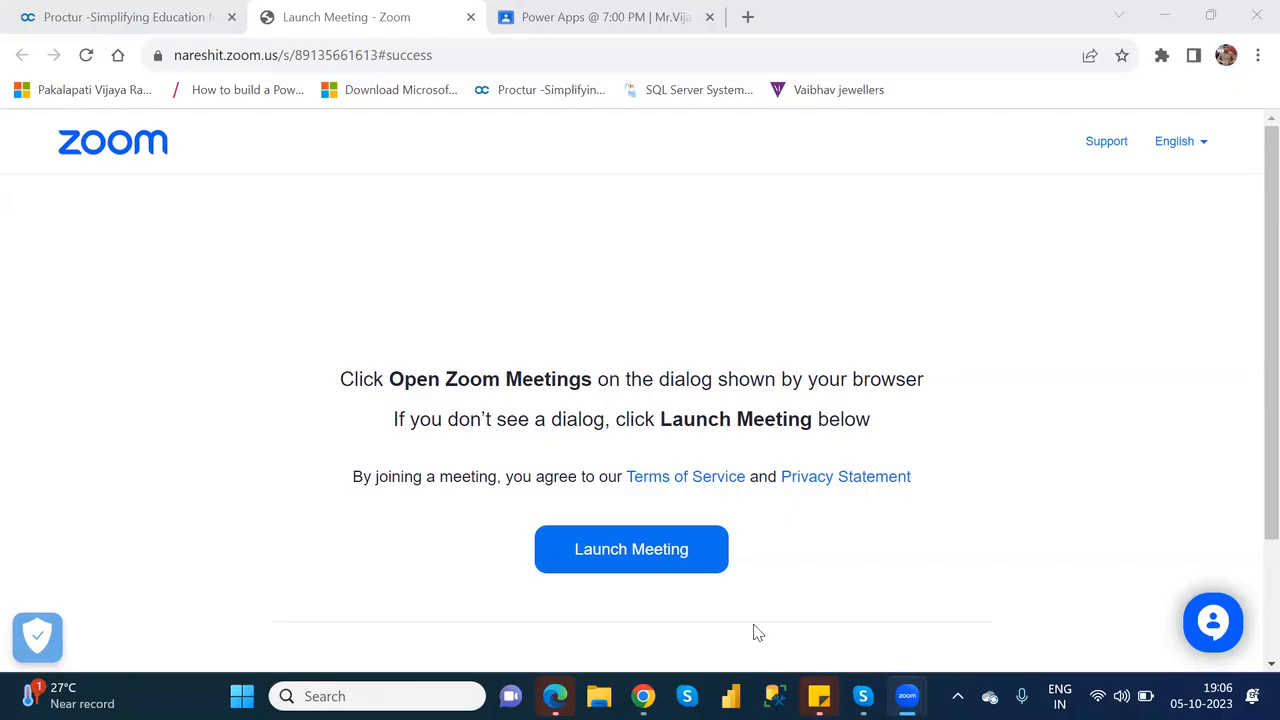
- Open a new Incognito window in Chrome and load powerapps.microsoft.com
click(643, 697)
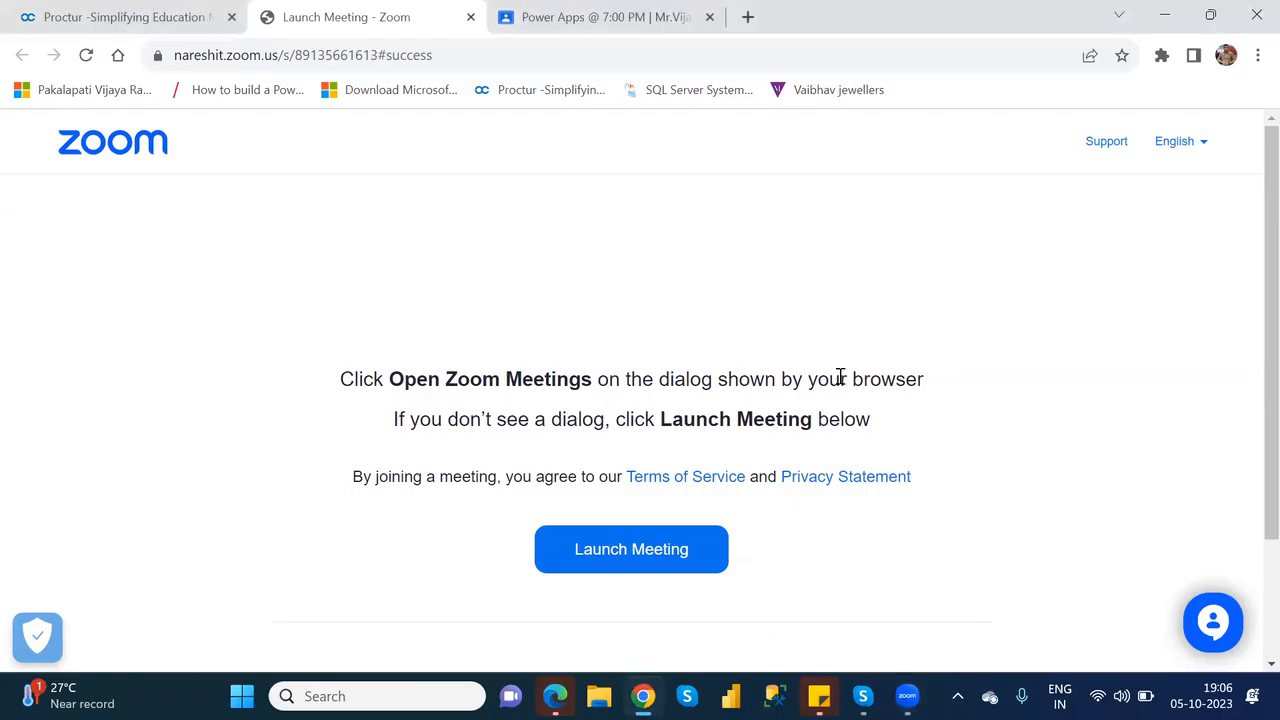
click(1257, 55)
click(1095, 144)
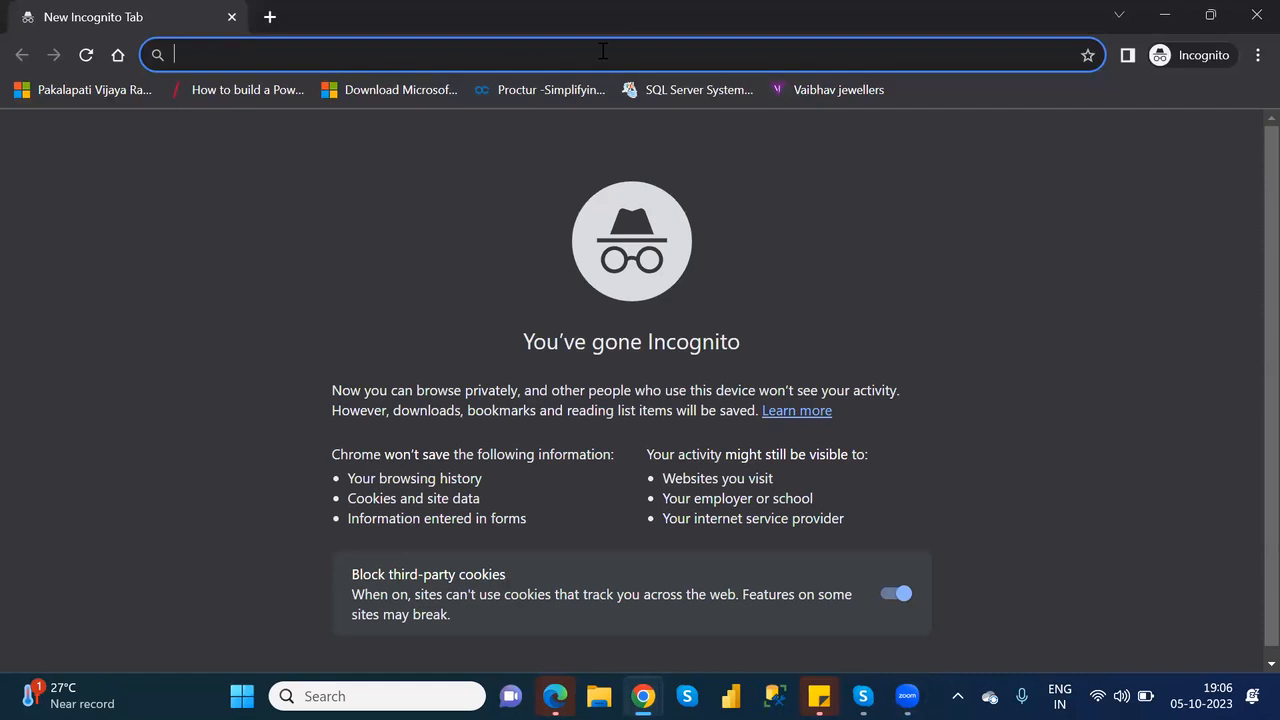
text(powerapps.microsoft.com)
key(Return)
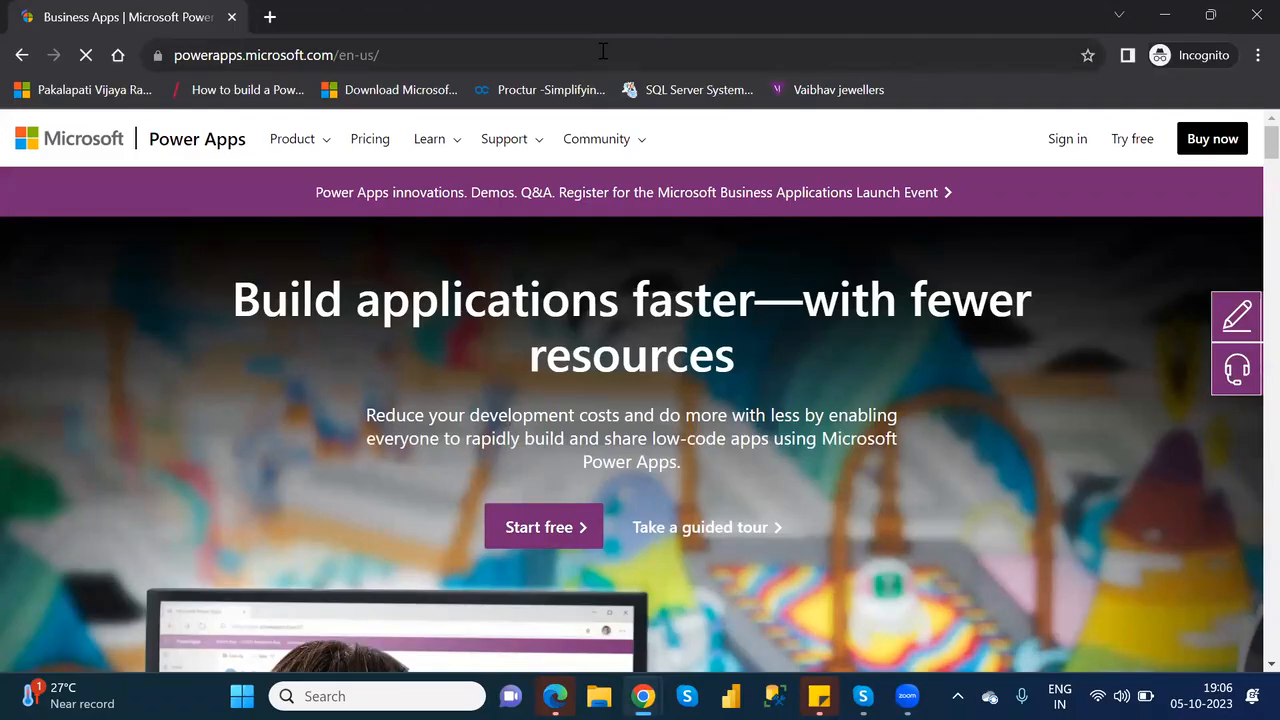
- Start signing in to Power Apps, copy the account e-mail from the sticky note and submit it as the sign-in name
click(1055, 146)
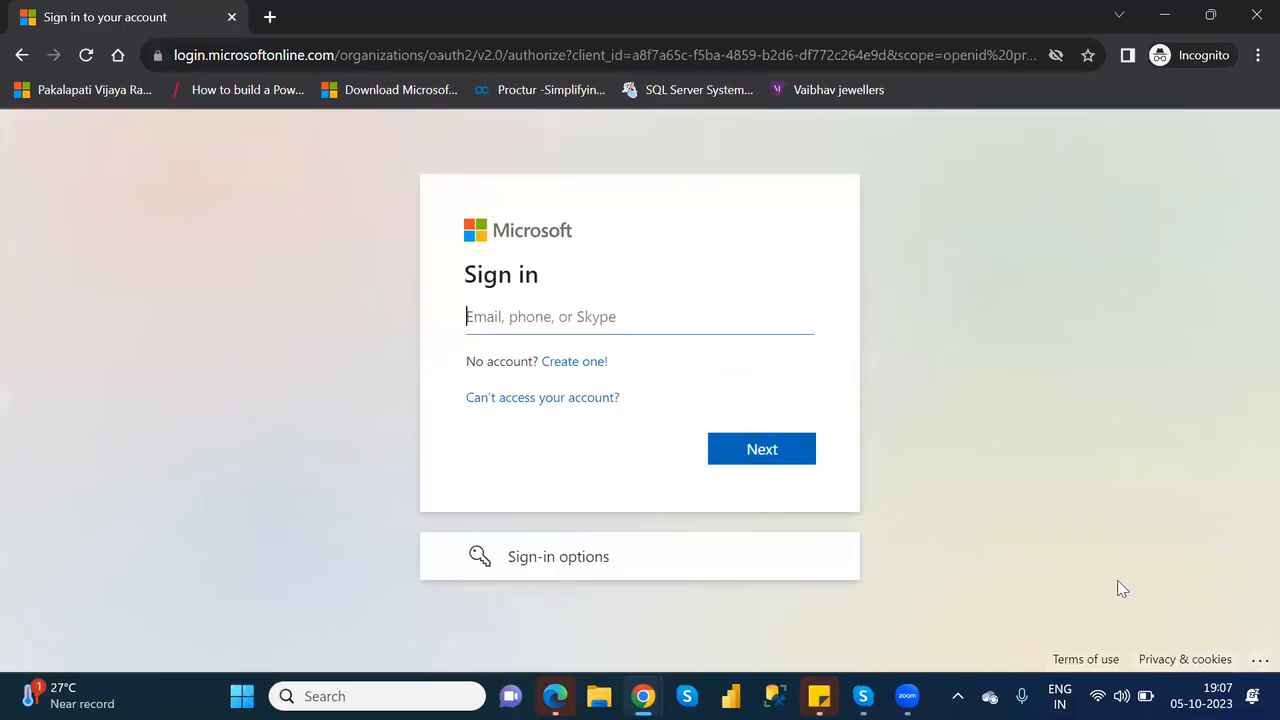
click(819, 696)
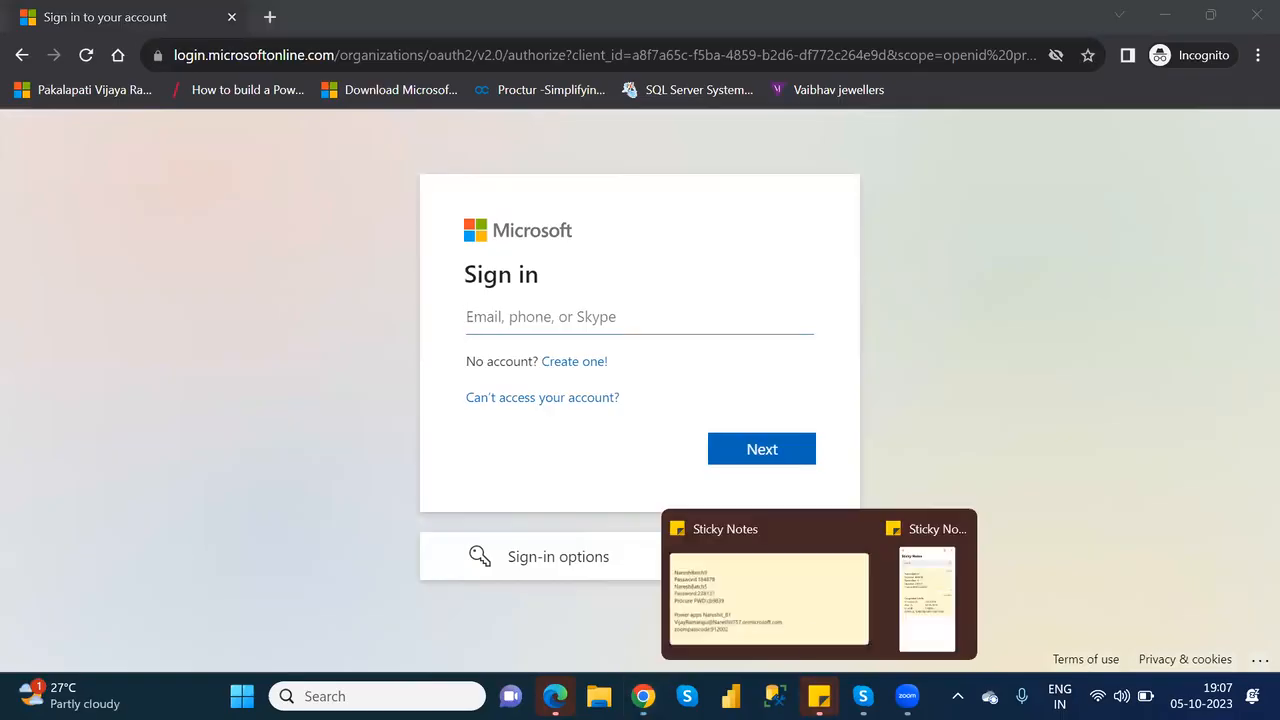
click(797, 615)
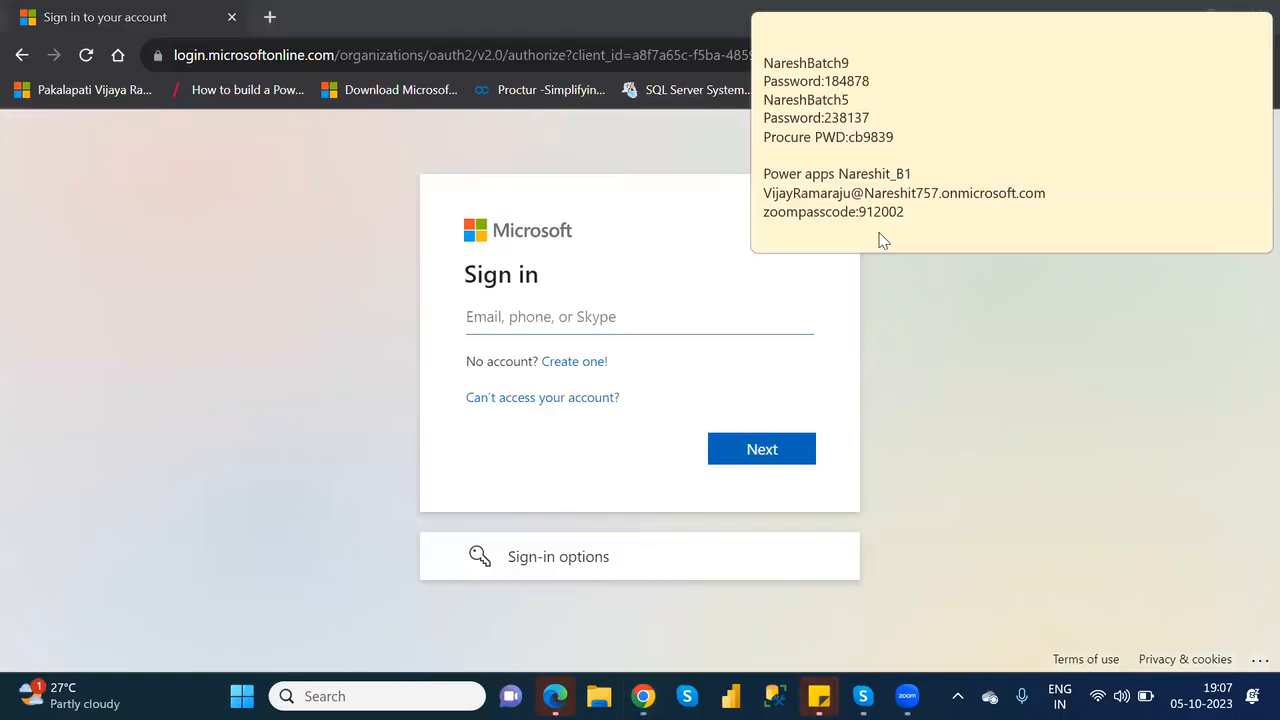
drag(1062, 194, 972, 139)
click(972, 139)
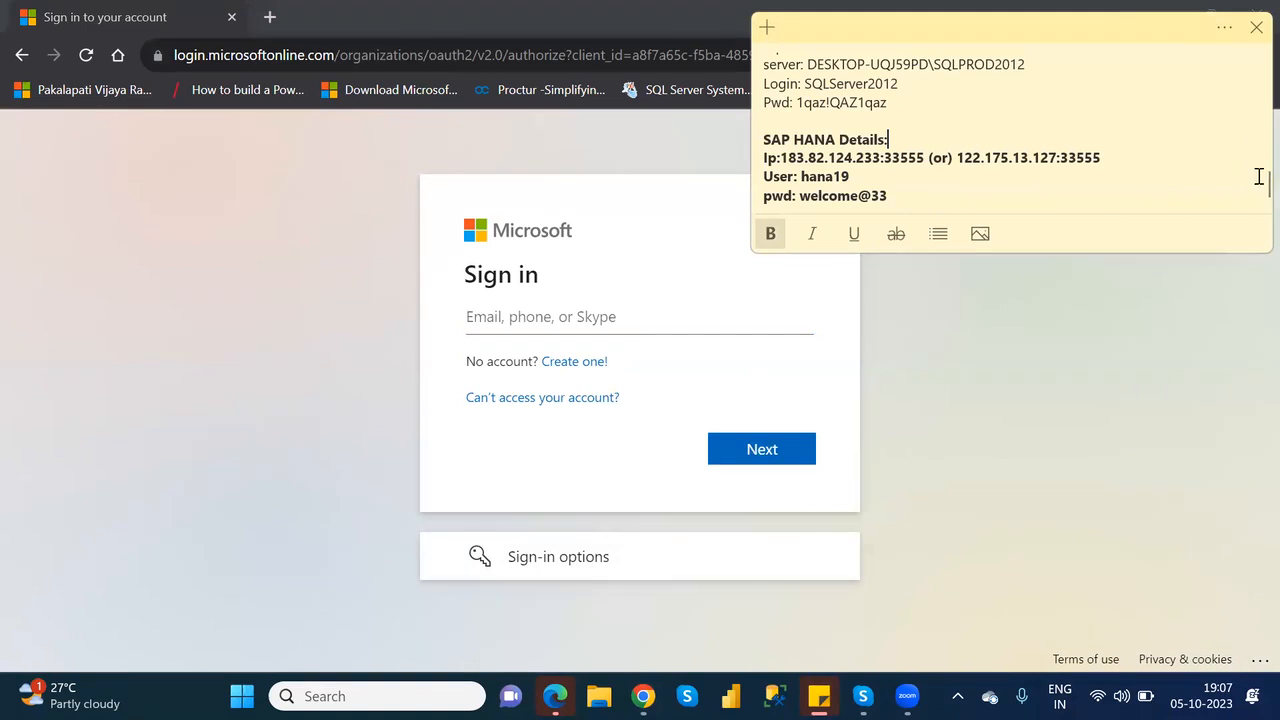
drag(1260, 183, 1260, 66)
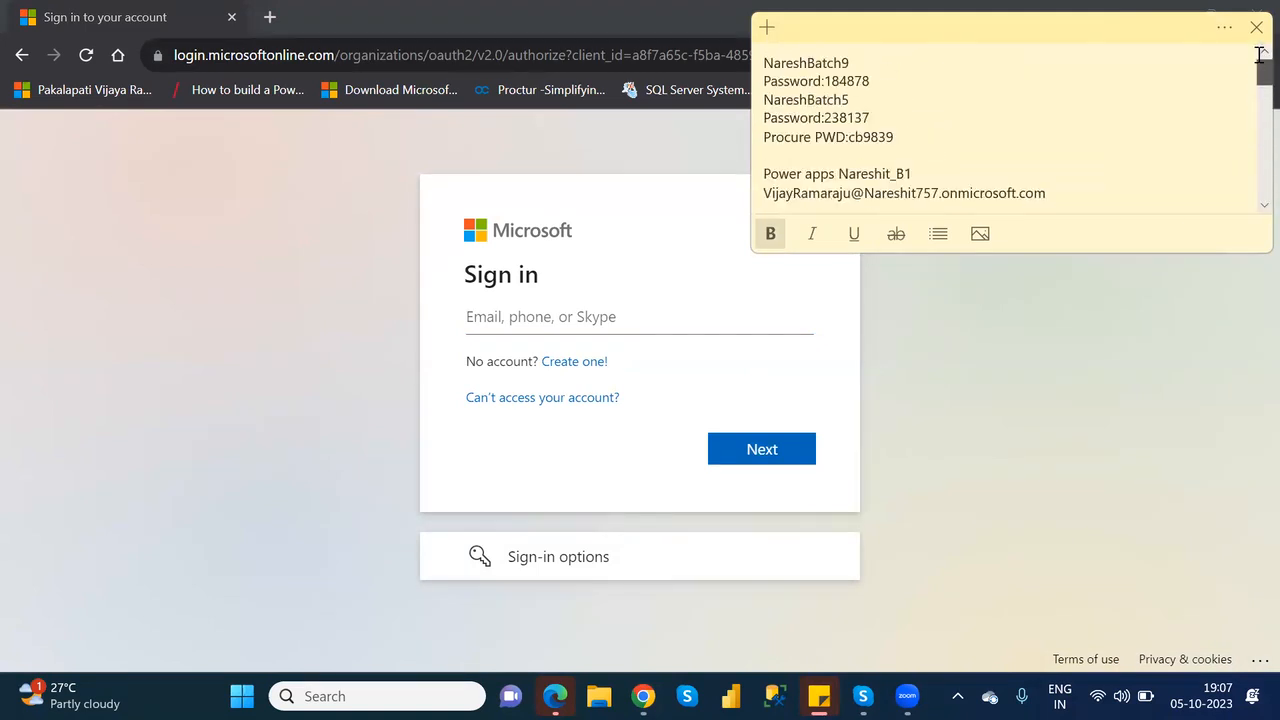
drag(1050, 192, 763, 194)
key(ctrl+c)
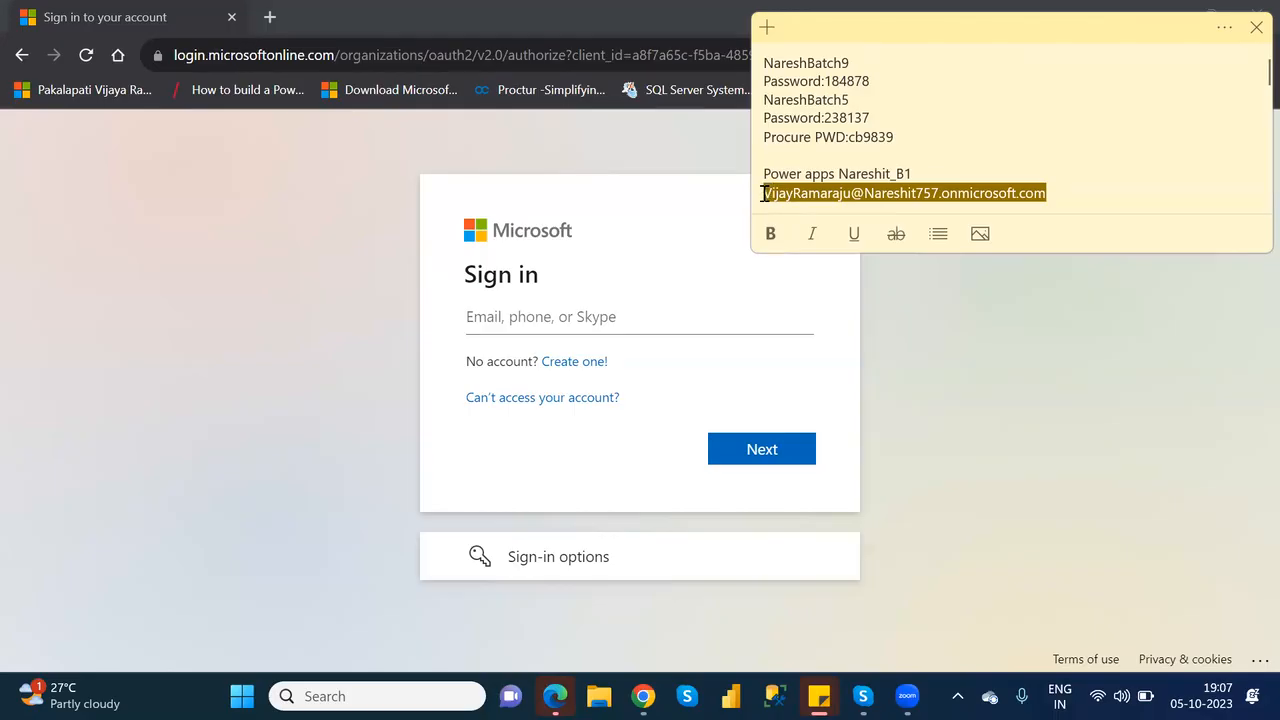
click(625, 316)
key(ctrl+v)
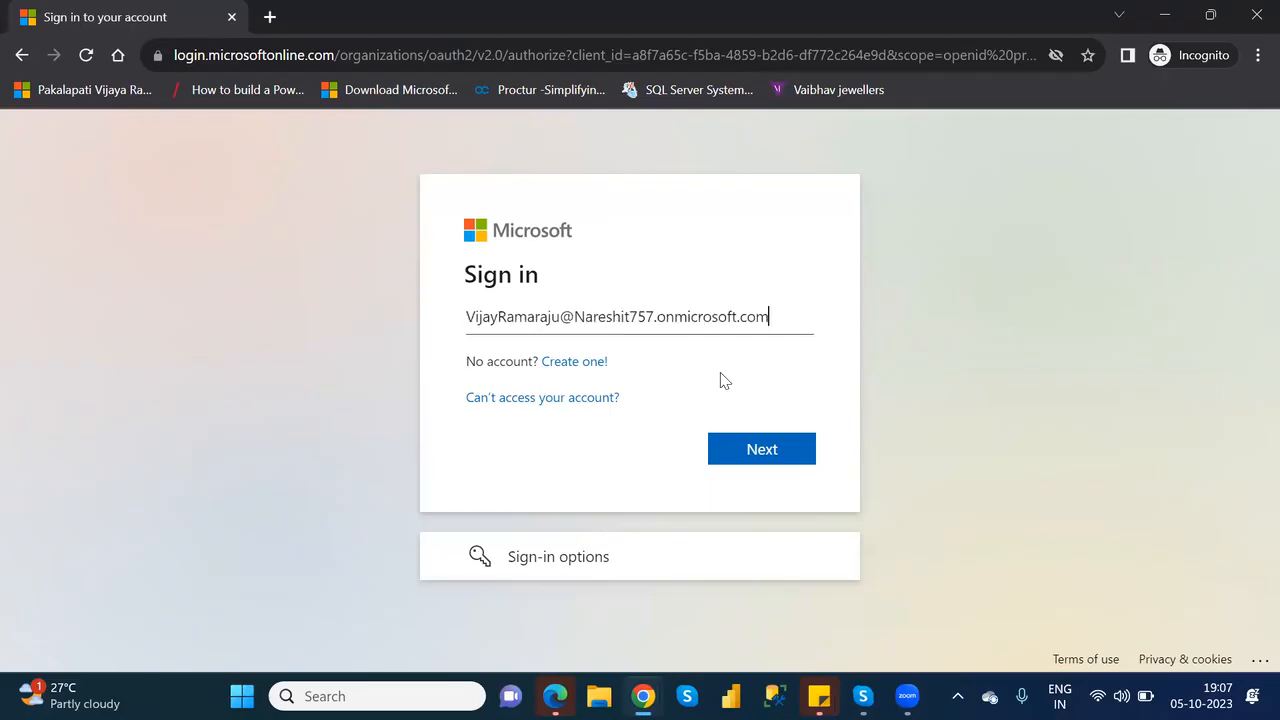
click(784, 449)
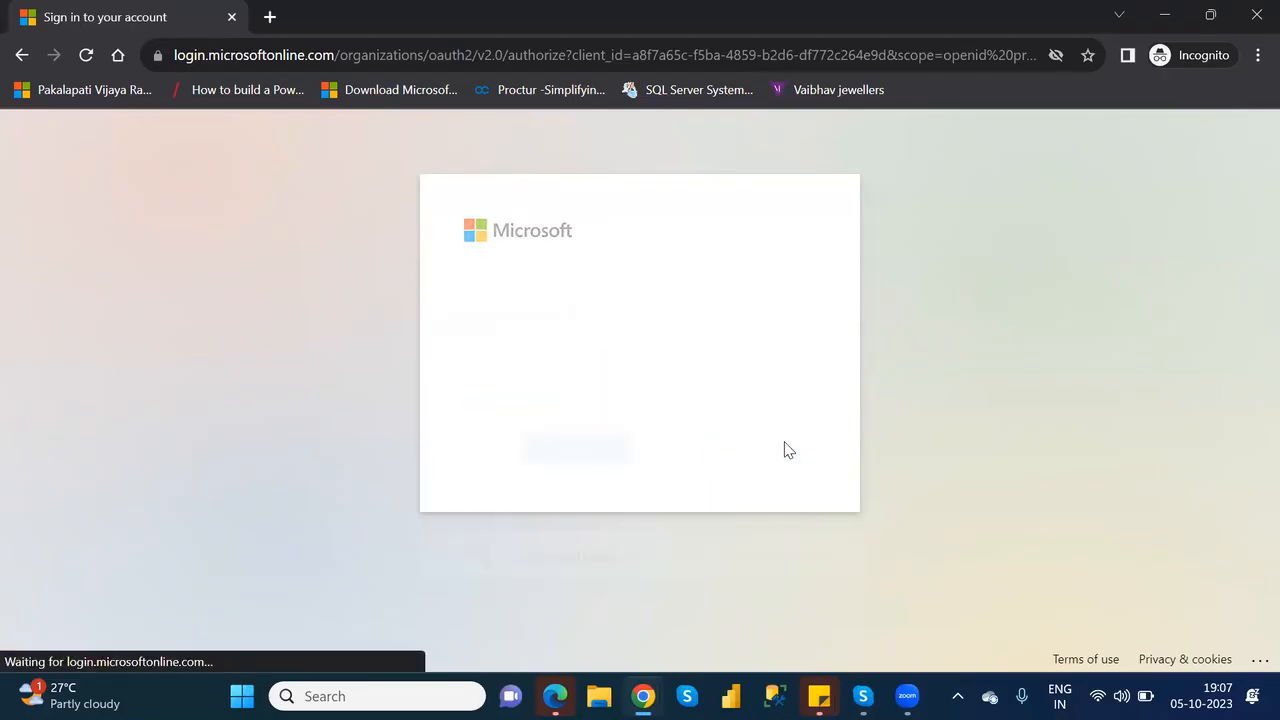
- Enter the account password, sign in and choose to stay signed in
text(••••••••)
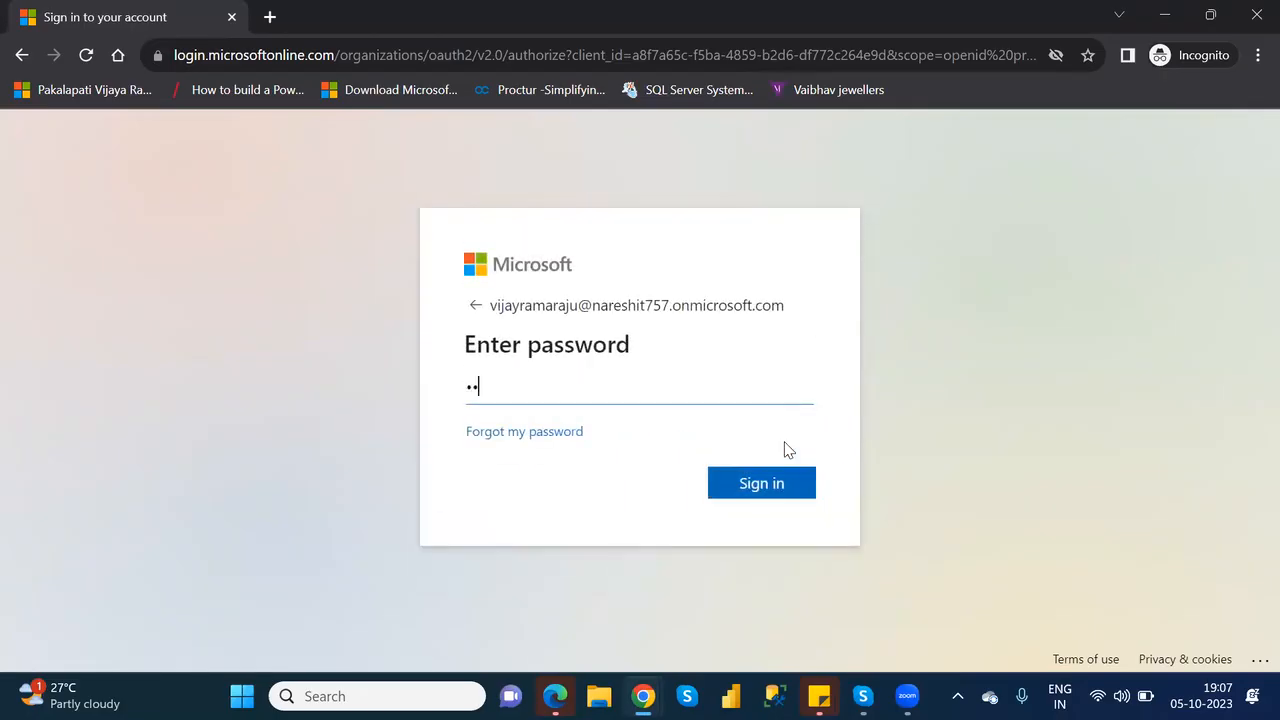
text(••••)
key(Return)
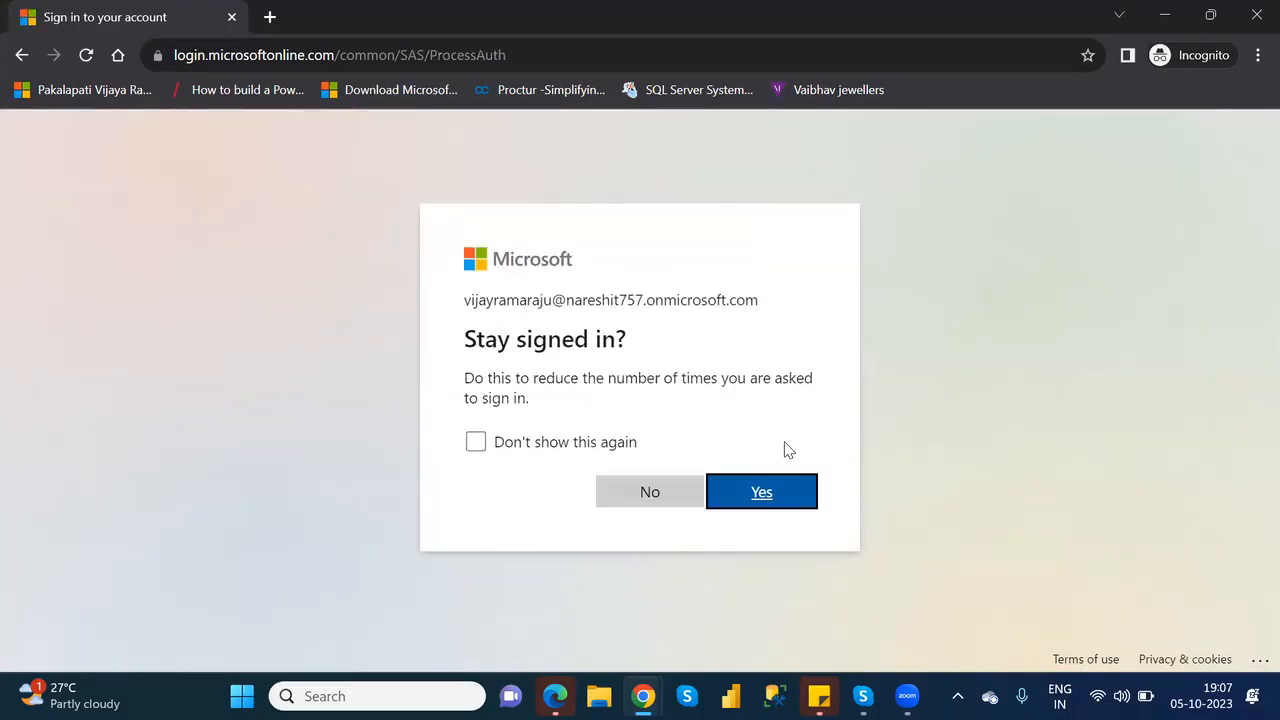
click(768, 493)
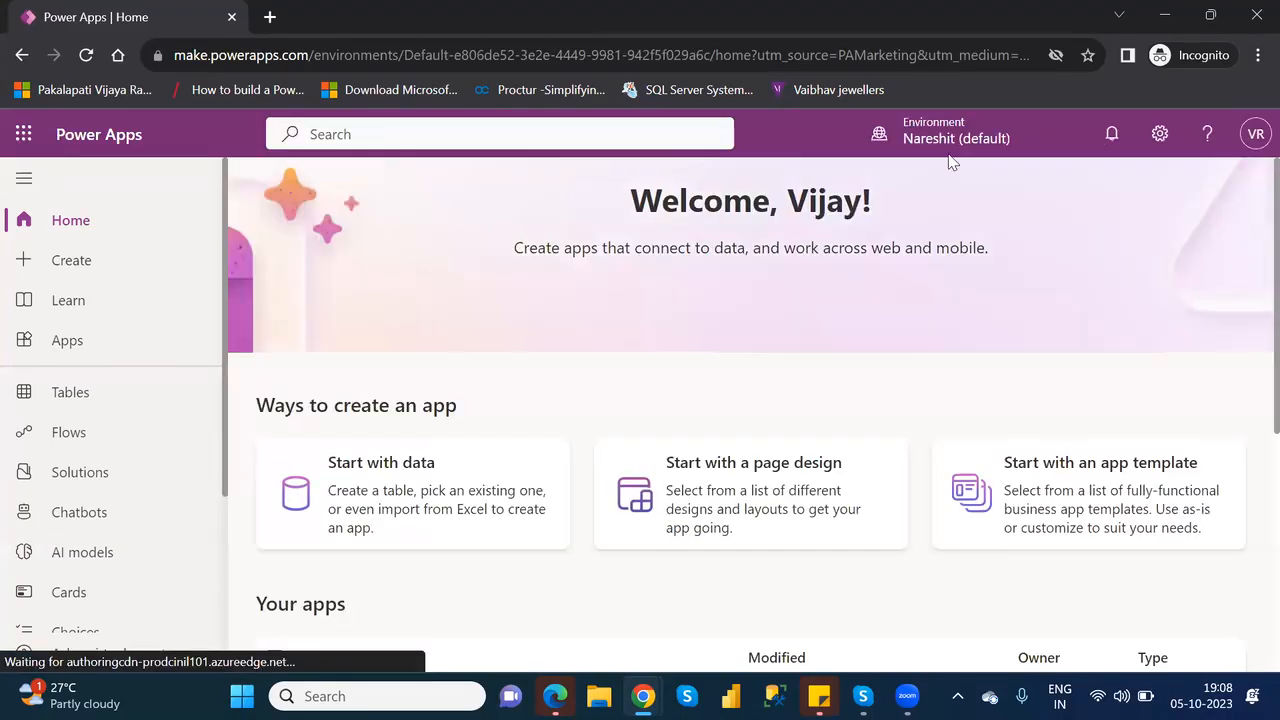
- Switch to the NareshIT_B1 environment and open its list of tables
click(924, 136)
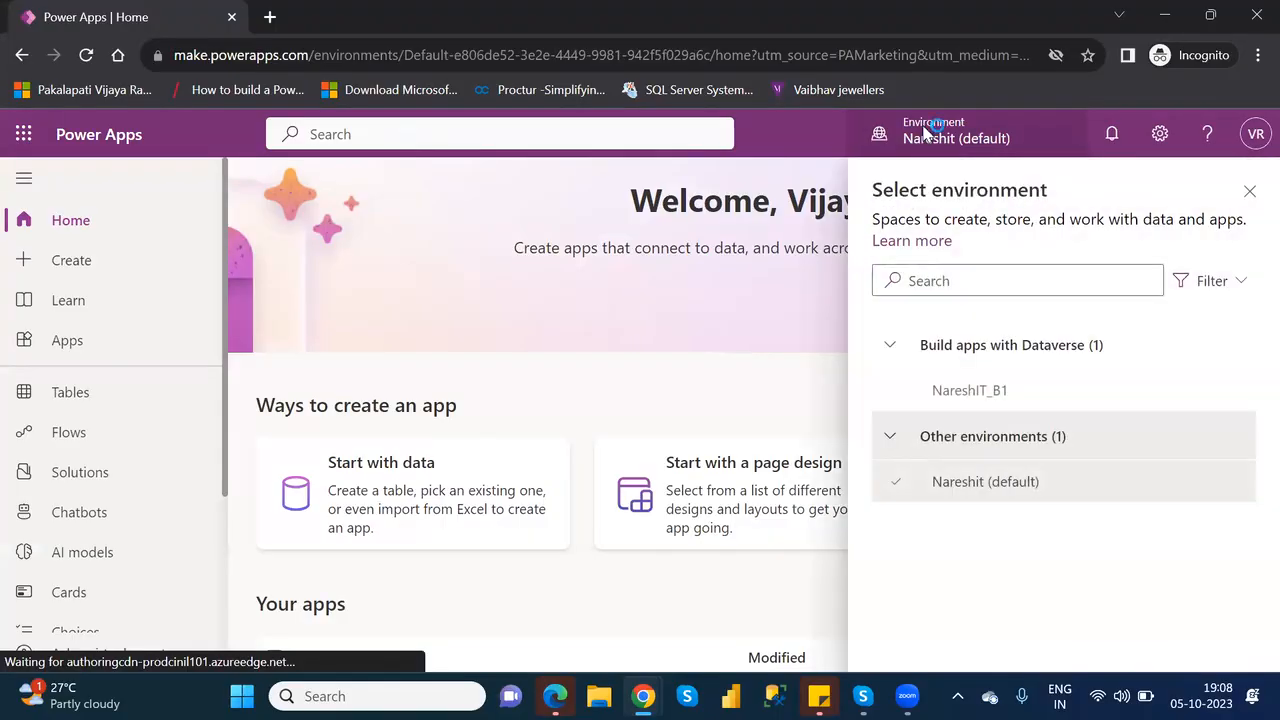
click(981, 410)
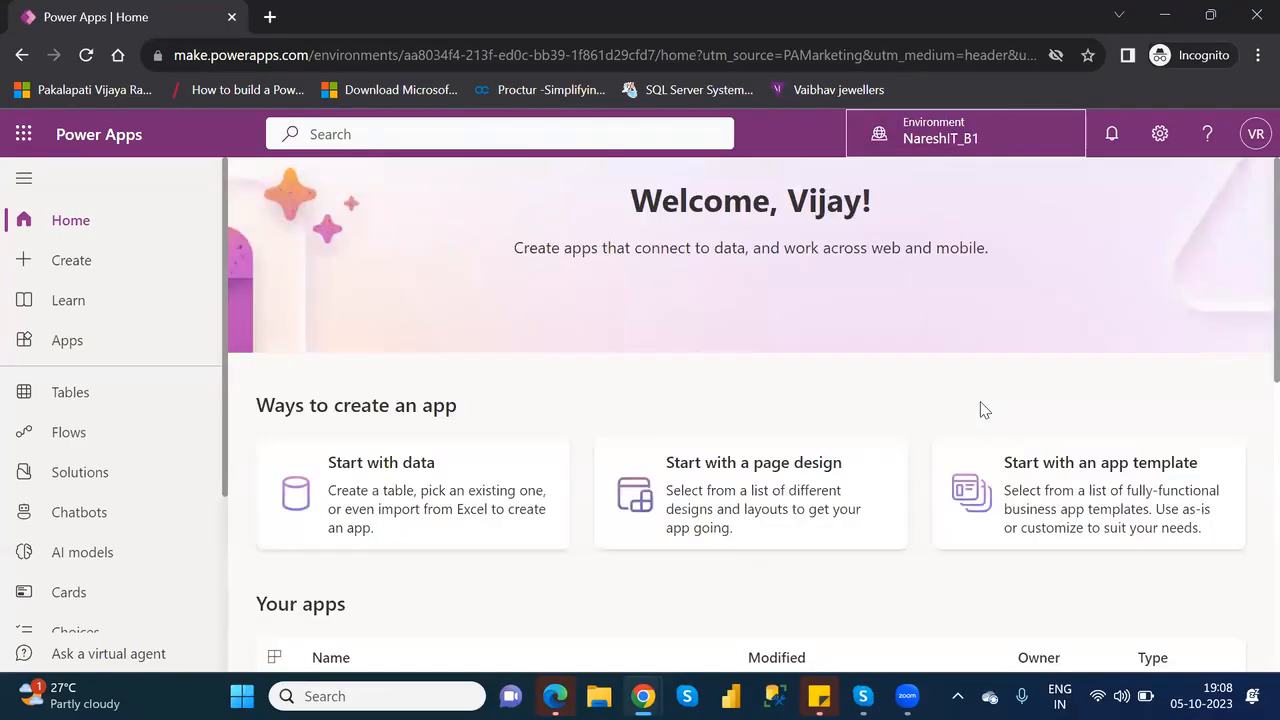
click(64, 395)
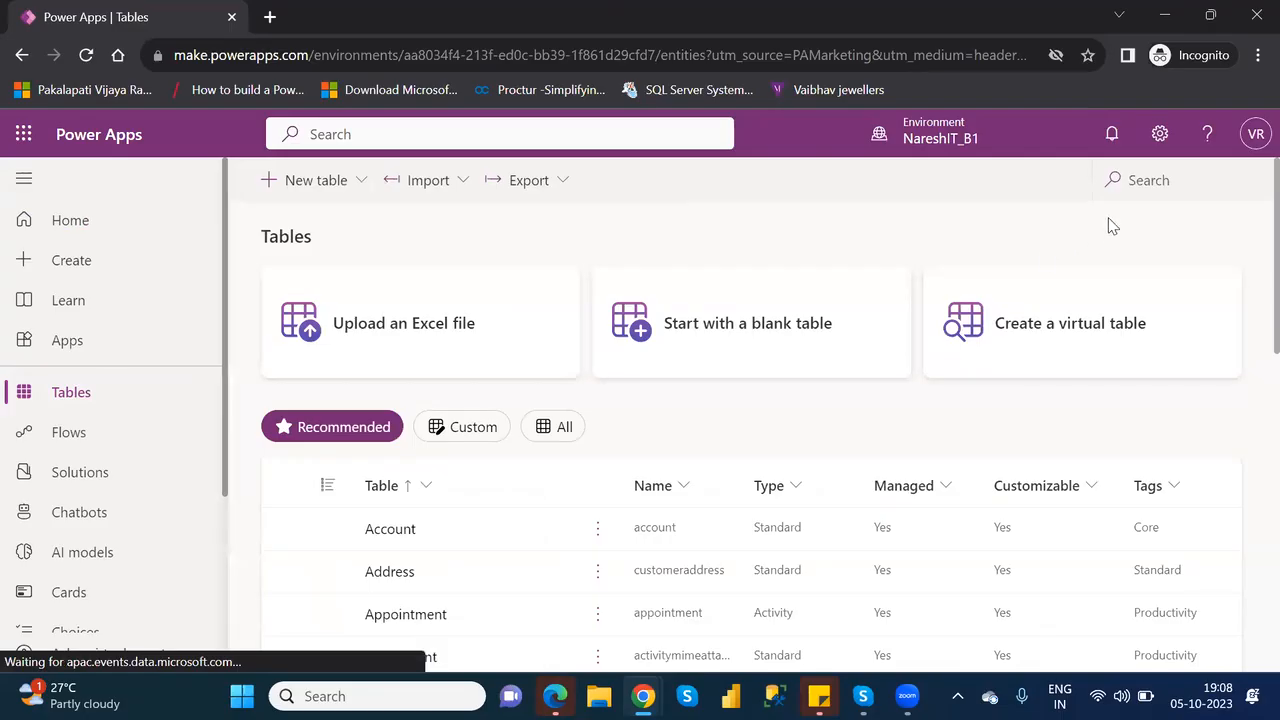
- Search the tables for "customer", examine the Customer table's properties, columns and data, and return to the Tables list
click(1137, 171)
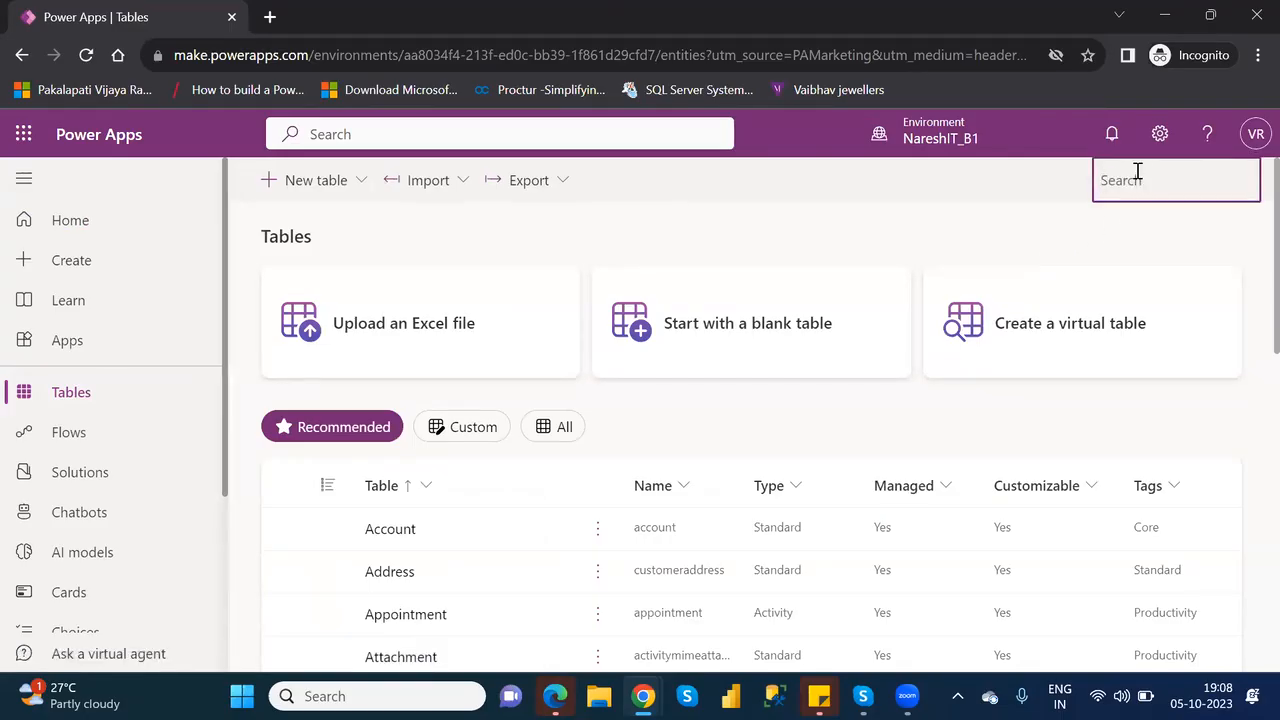
text(customer)
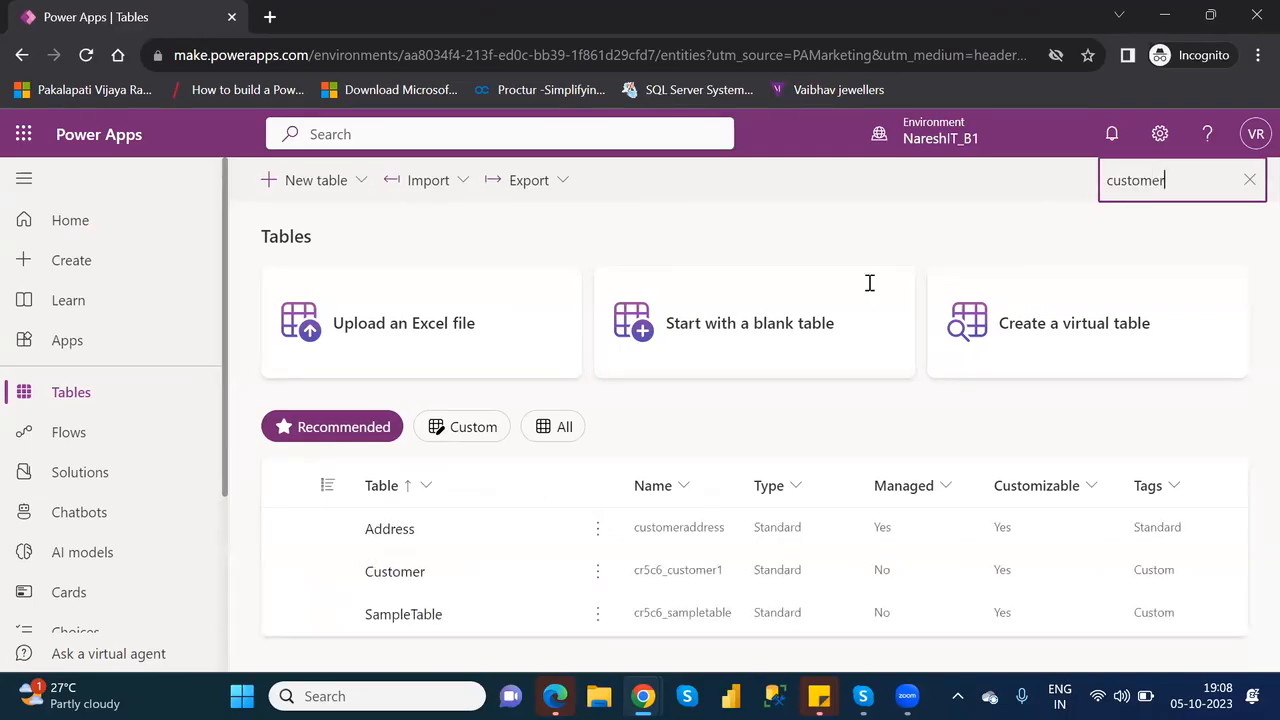
click(380, 578)
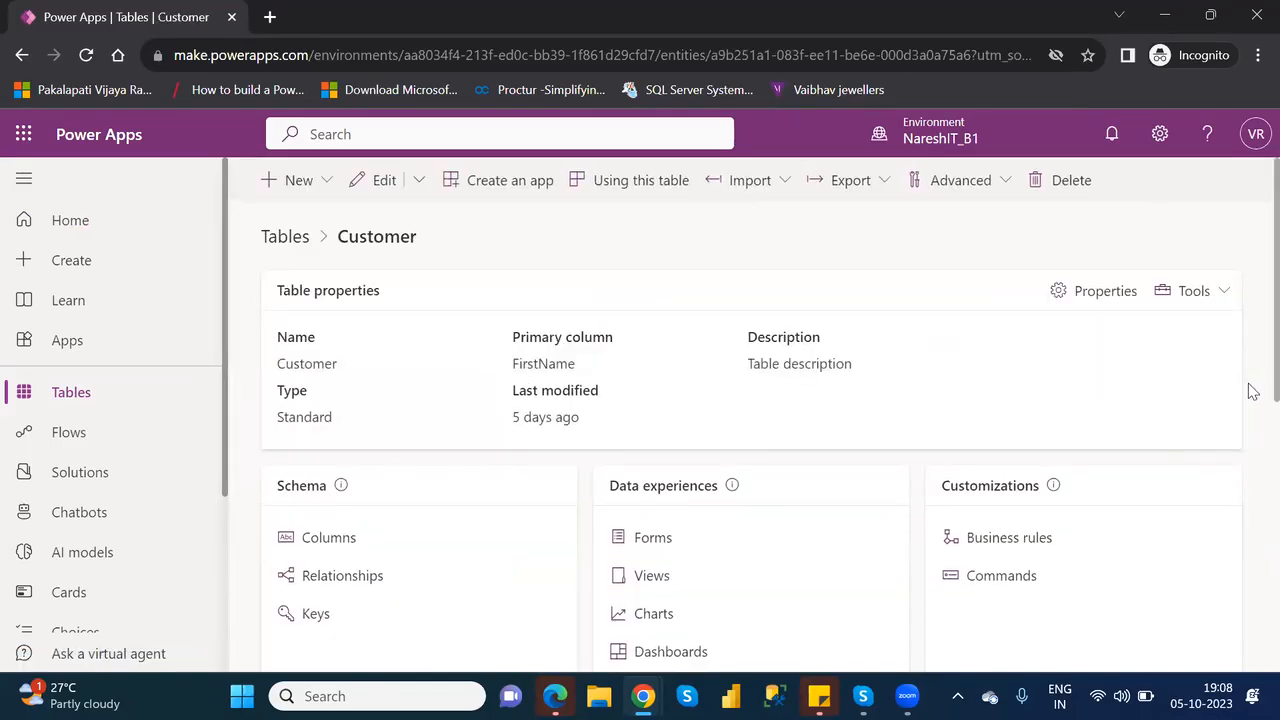
scroll(1252, 440, down, 1)
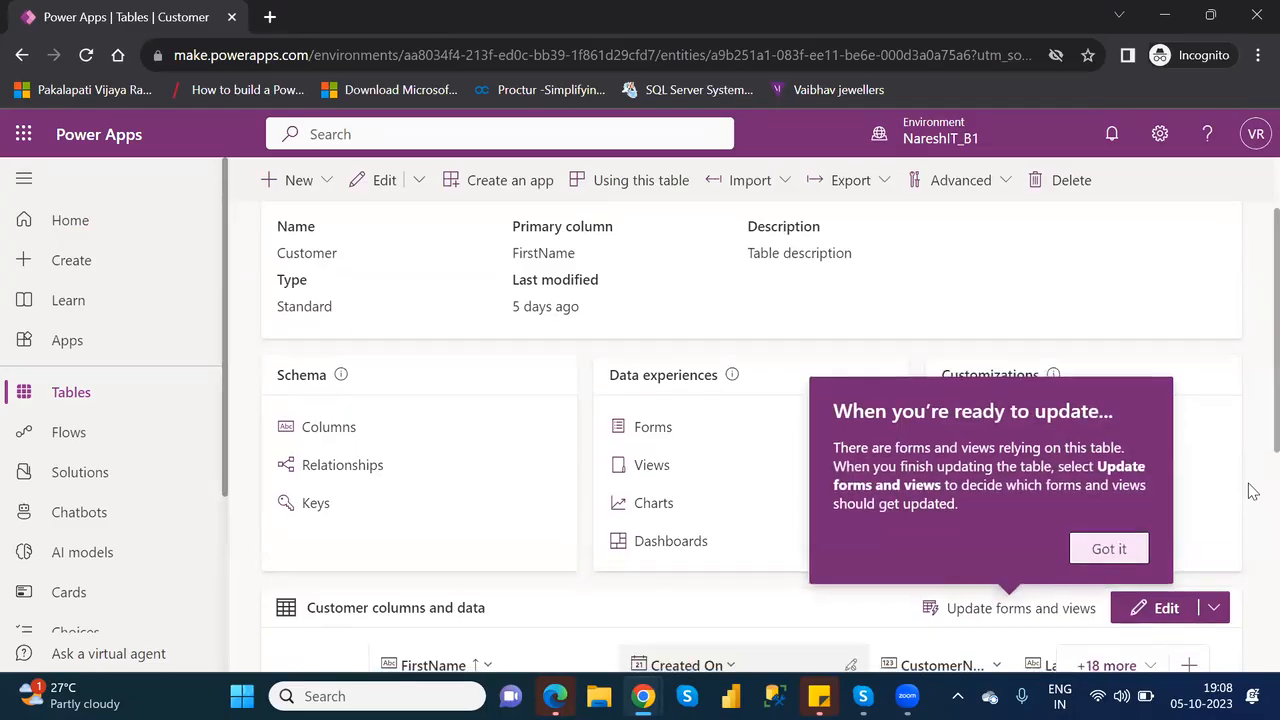
scroll(1252, 468, down, 1)
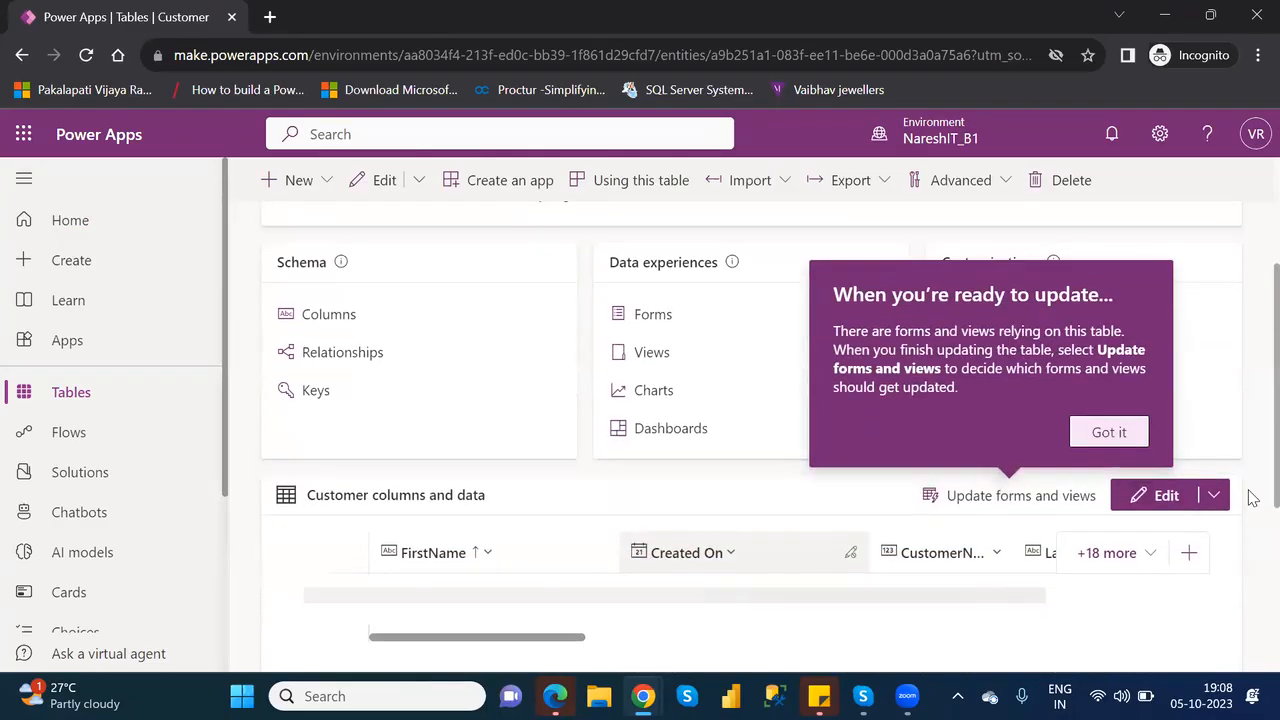
click(1105, 432)
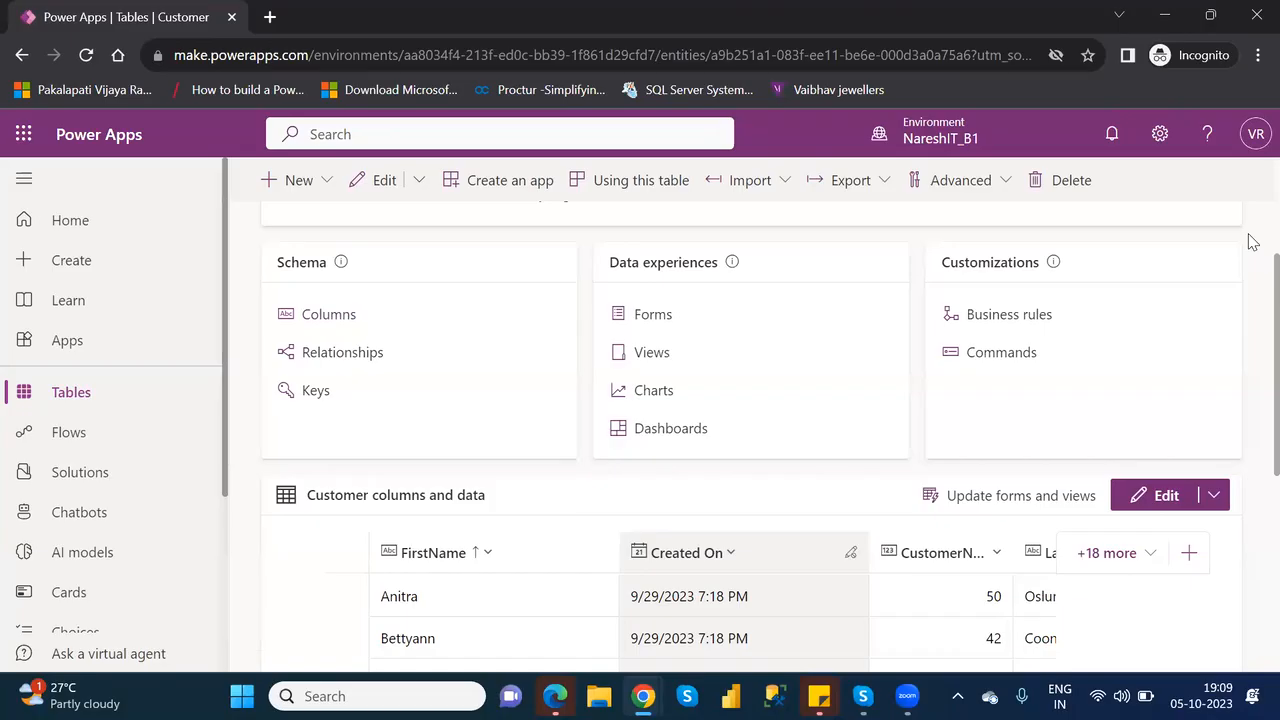
scroll(1250, 240, up, 3)
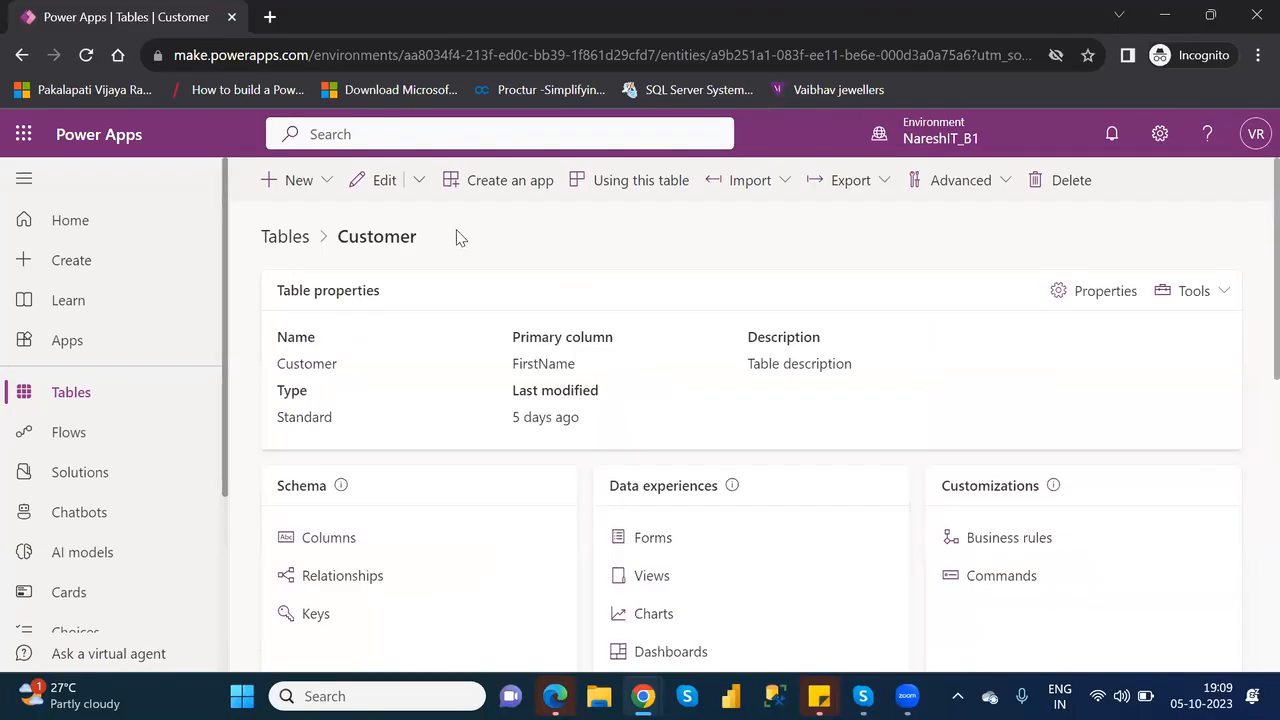
click(284, 237)
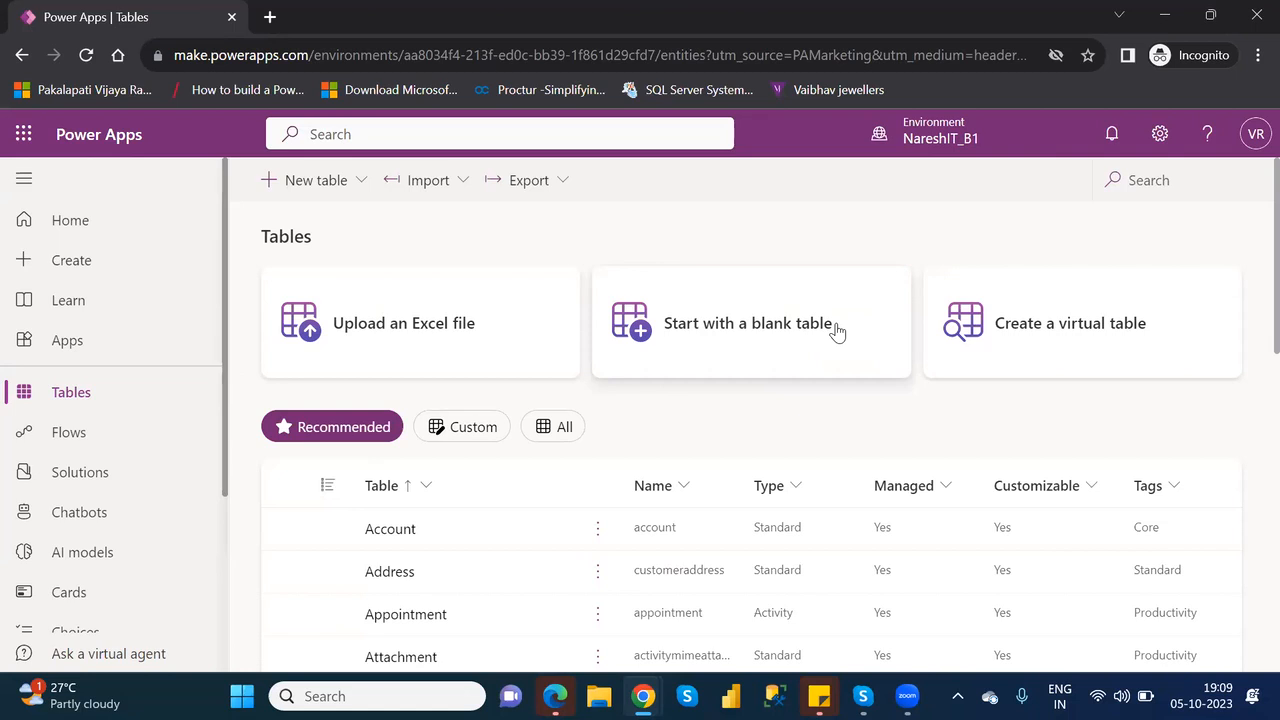
- Examine the Import data from Excel page and the Power Query data source chooser, closing each one
click(1171, 180)
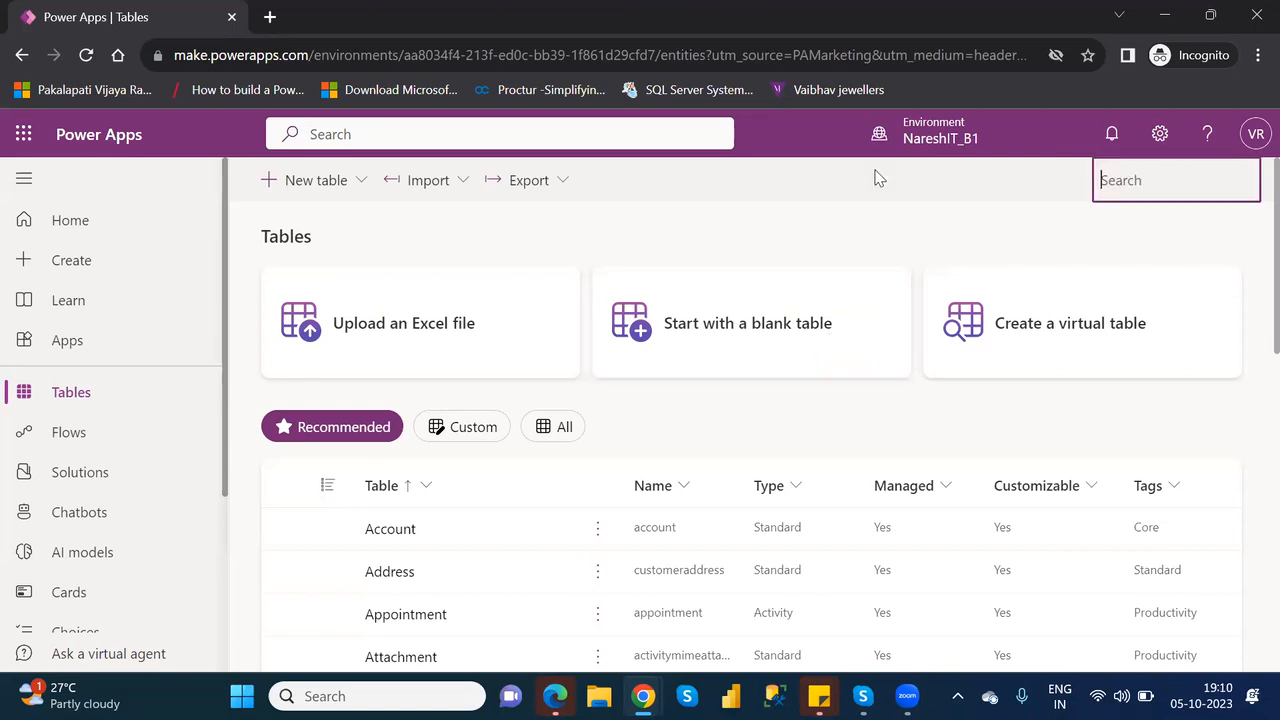
click(449, 183)
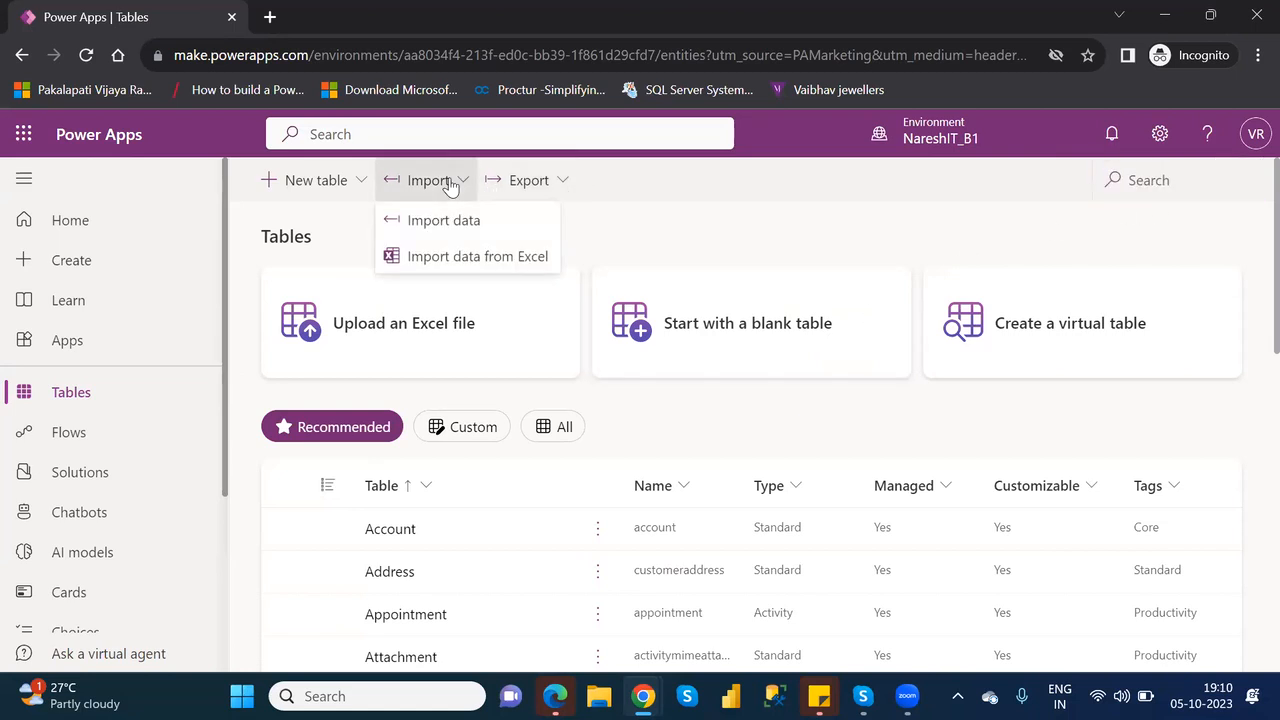
click(540, 257)
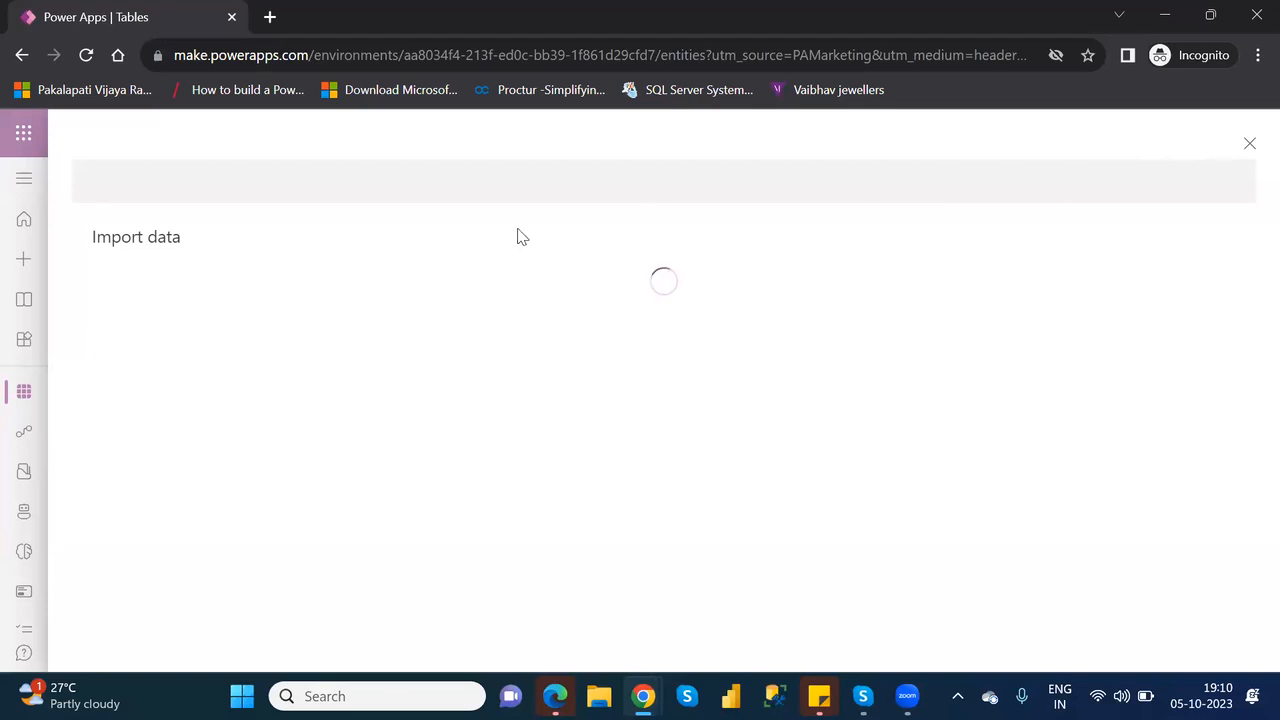
click(1235, 147)
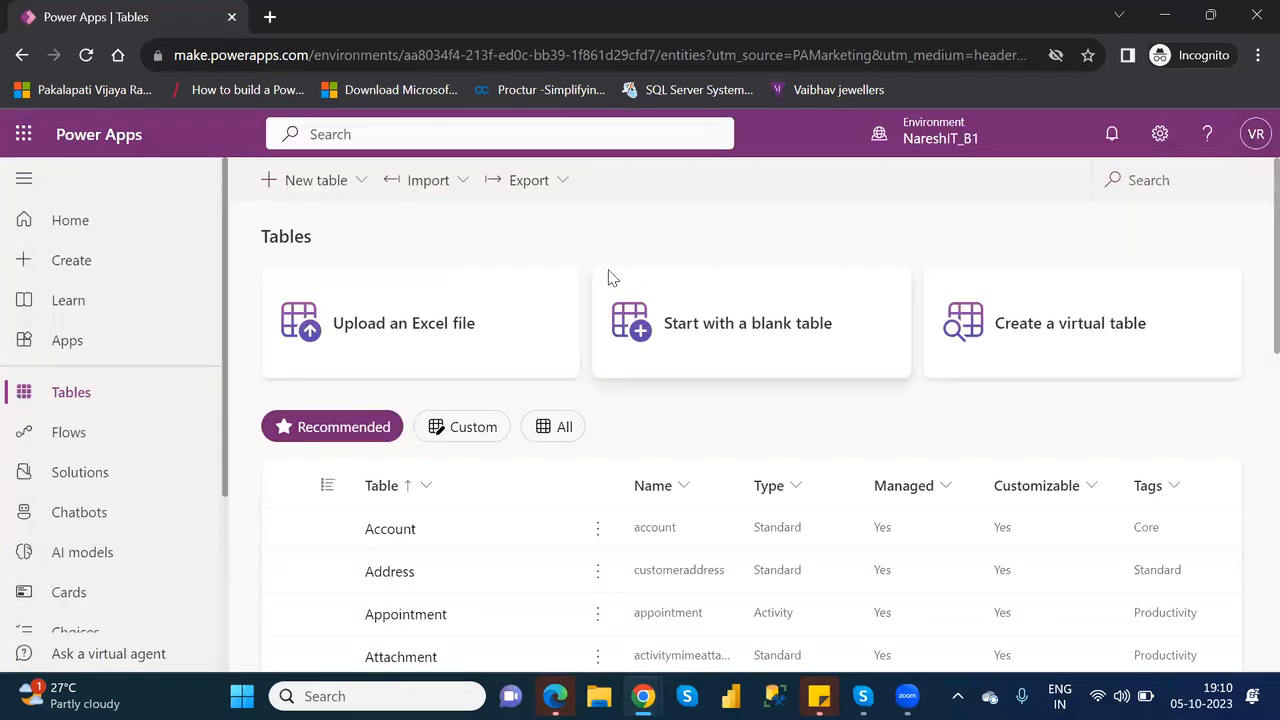
click(453, 180)
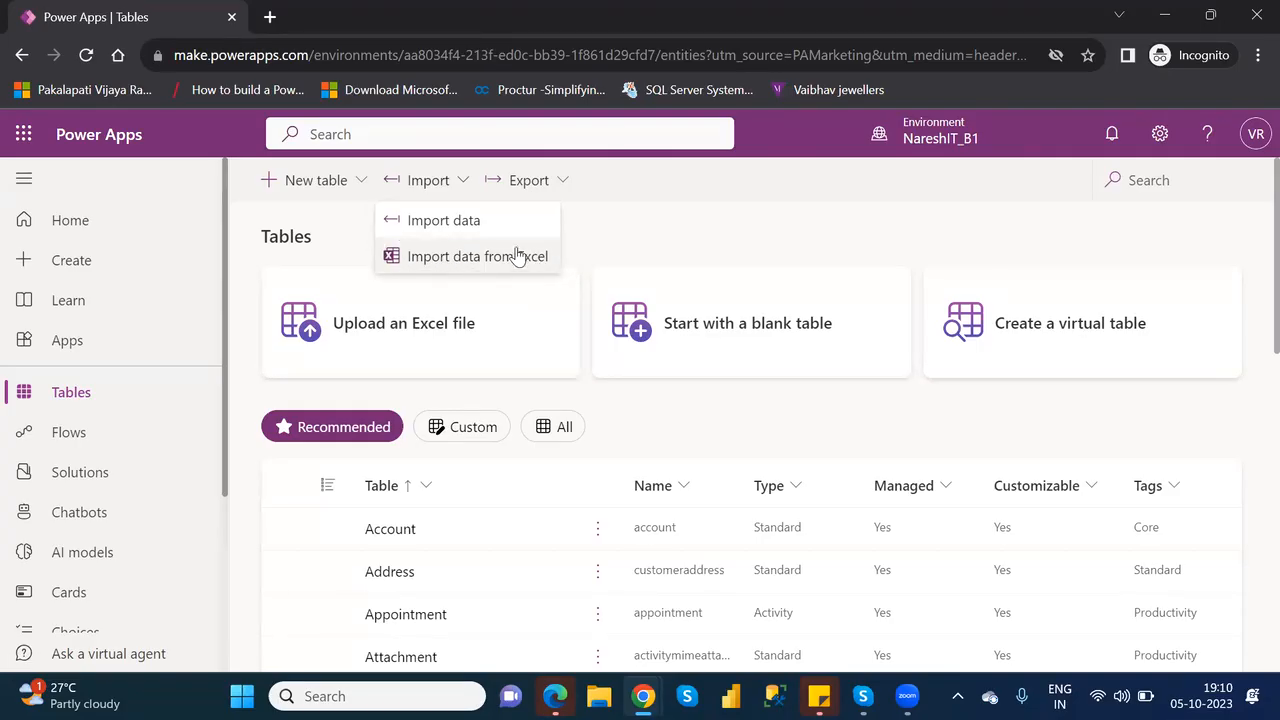
click(440, 222)
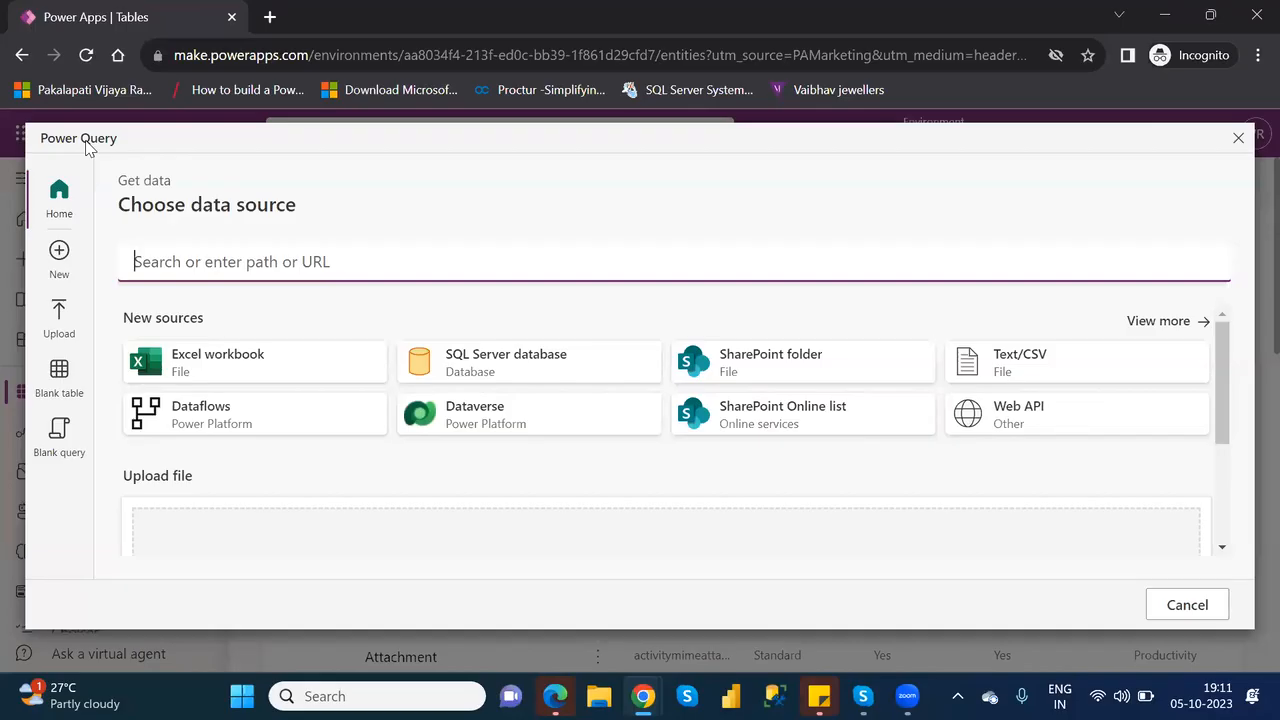
click(1238, 141)
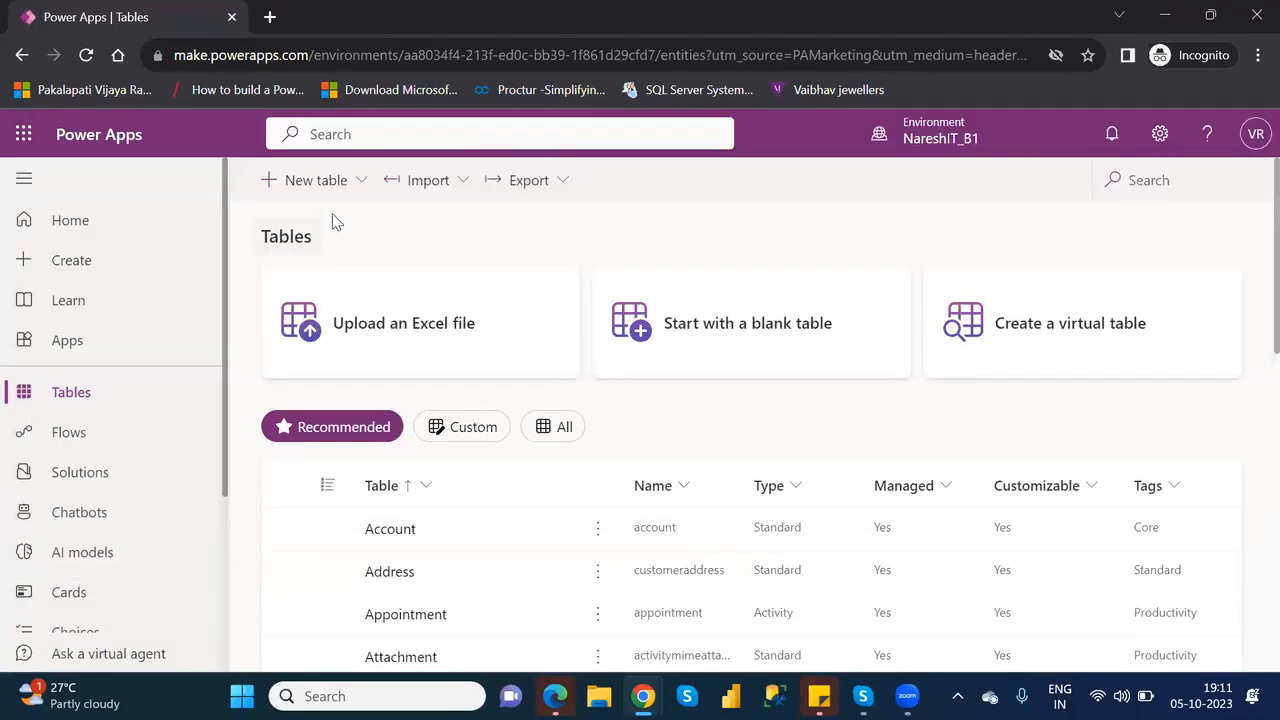
- Start a Power Query data import and choose SQL Server database as the data source
click(464, 187)
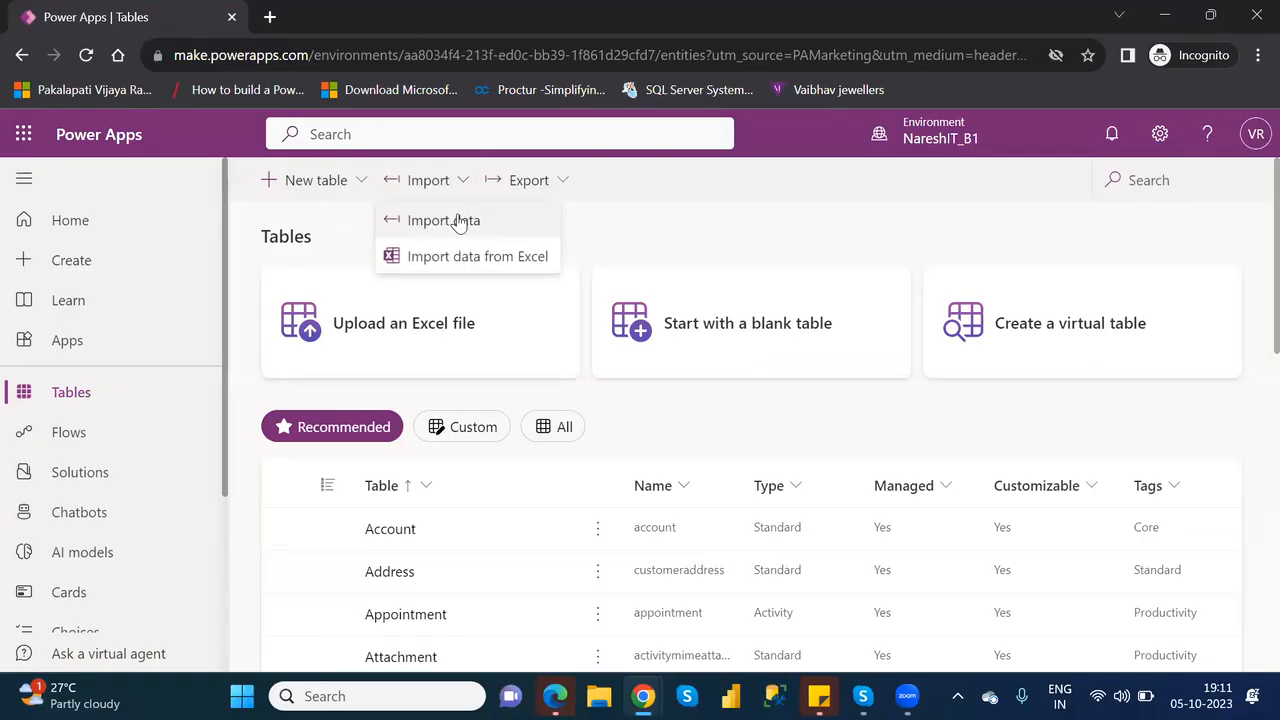
click(457, 221)
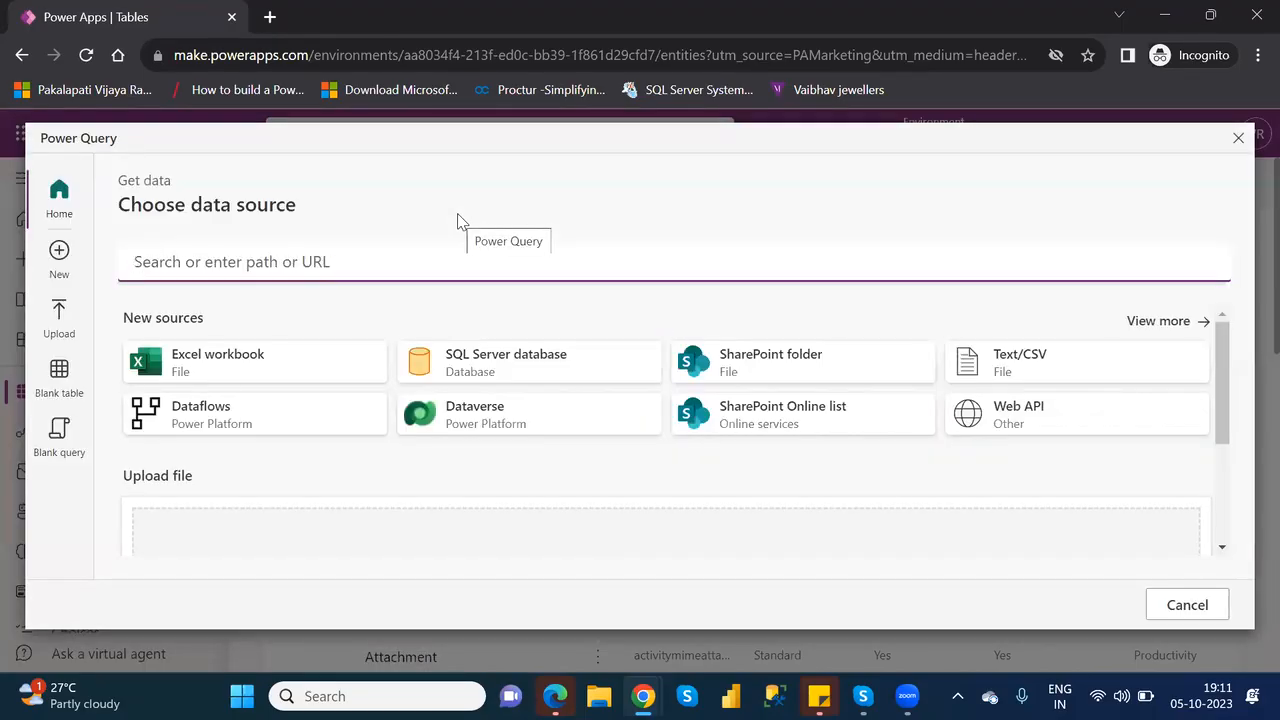
click(522, 377)
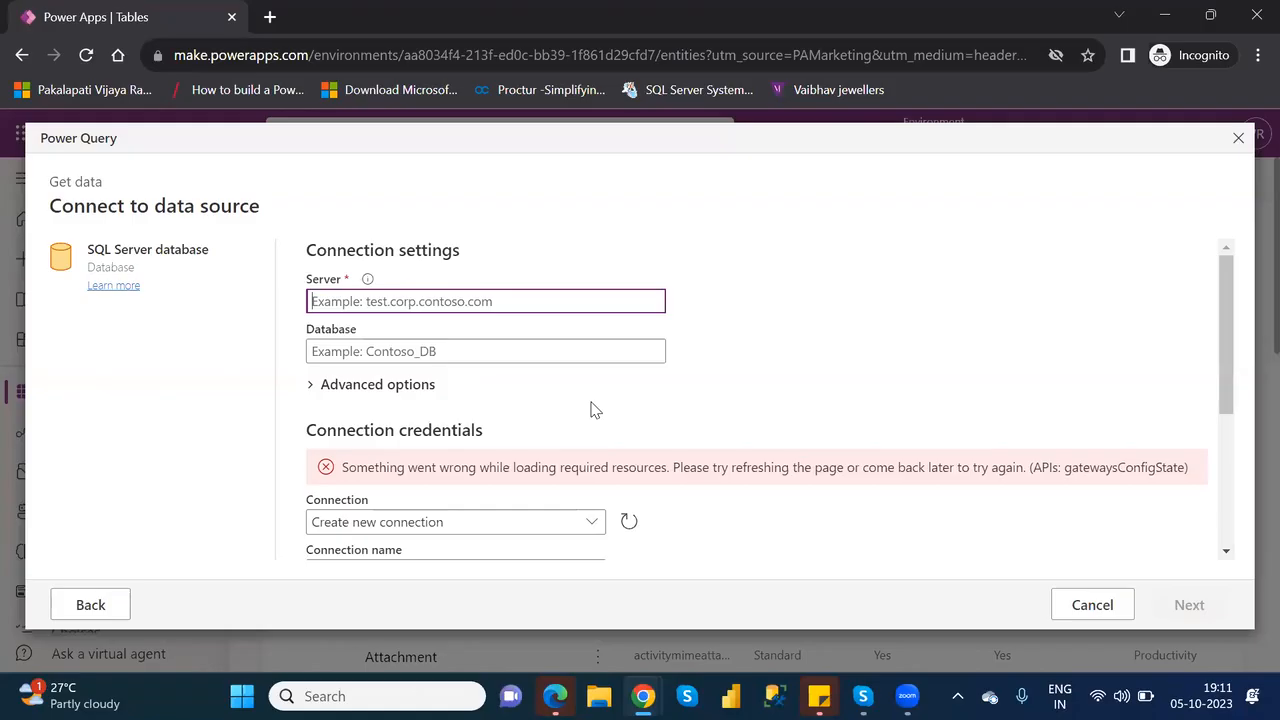
- Close the SQL Server connection form, restart the data import and examine the full list of new data sources
click(1238, 140)
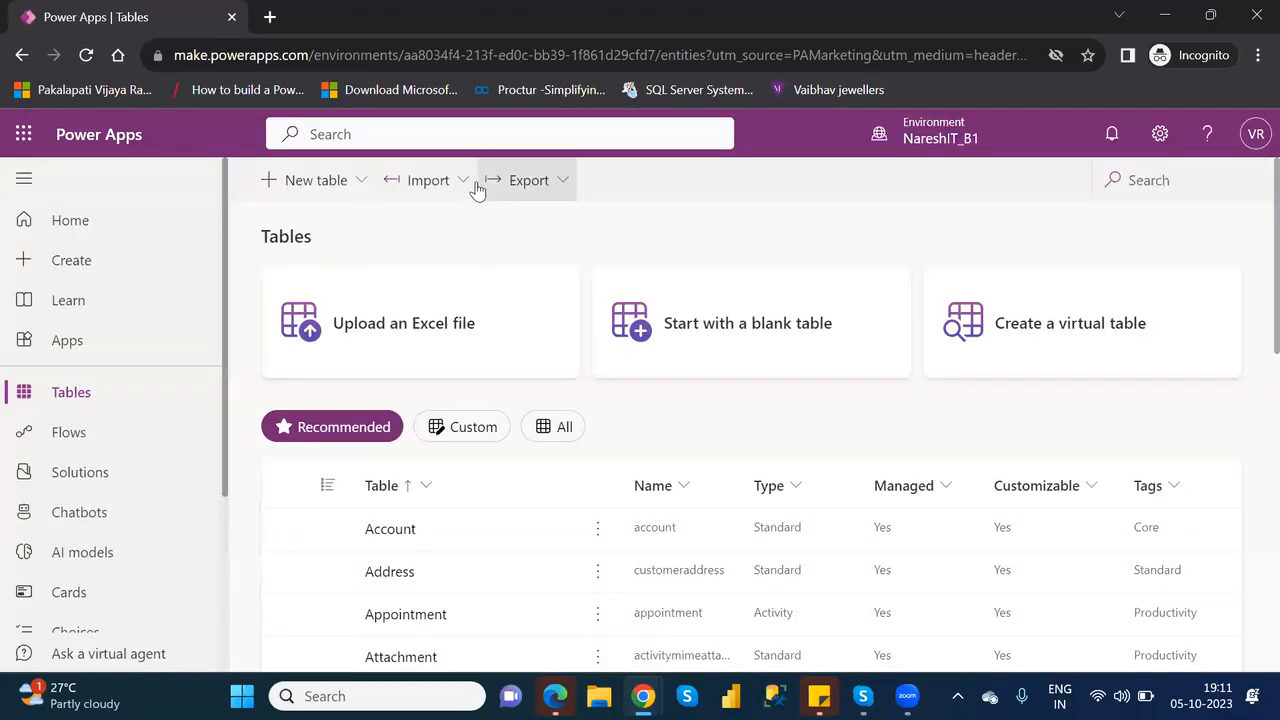
click(466, 183)
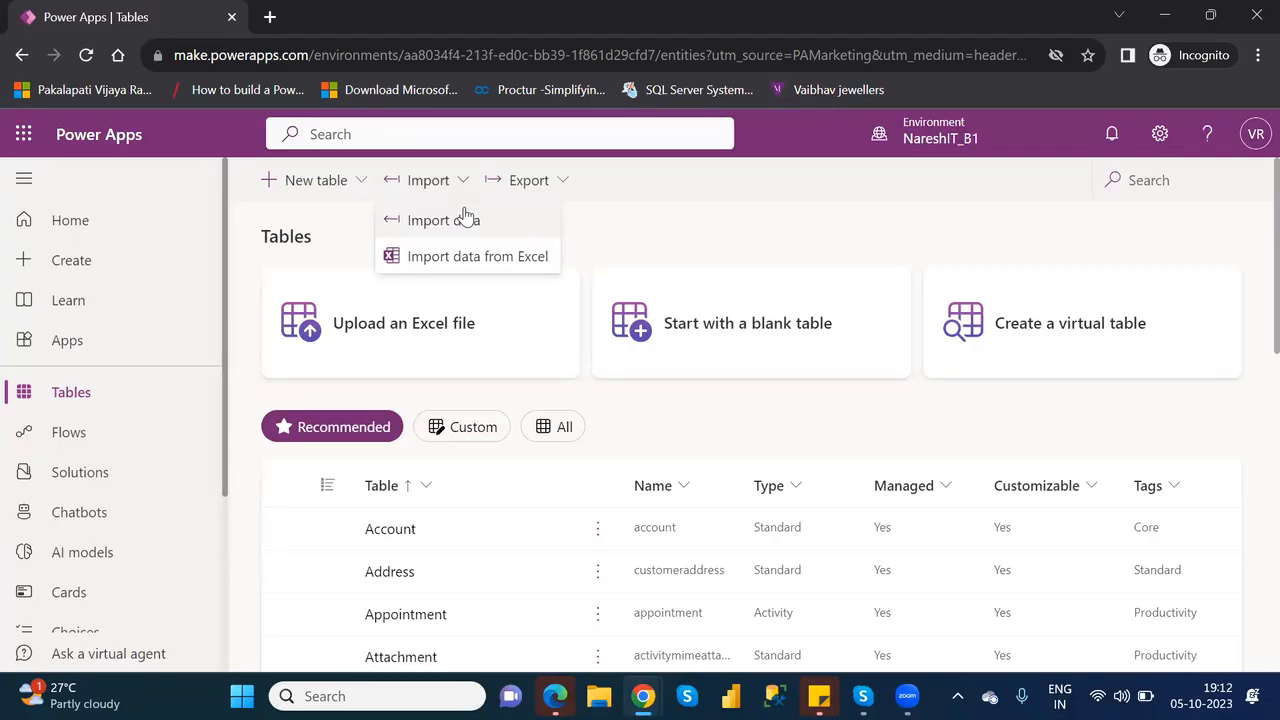
click(466, 219)
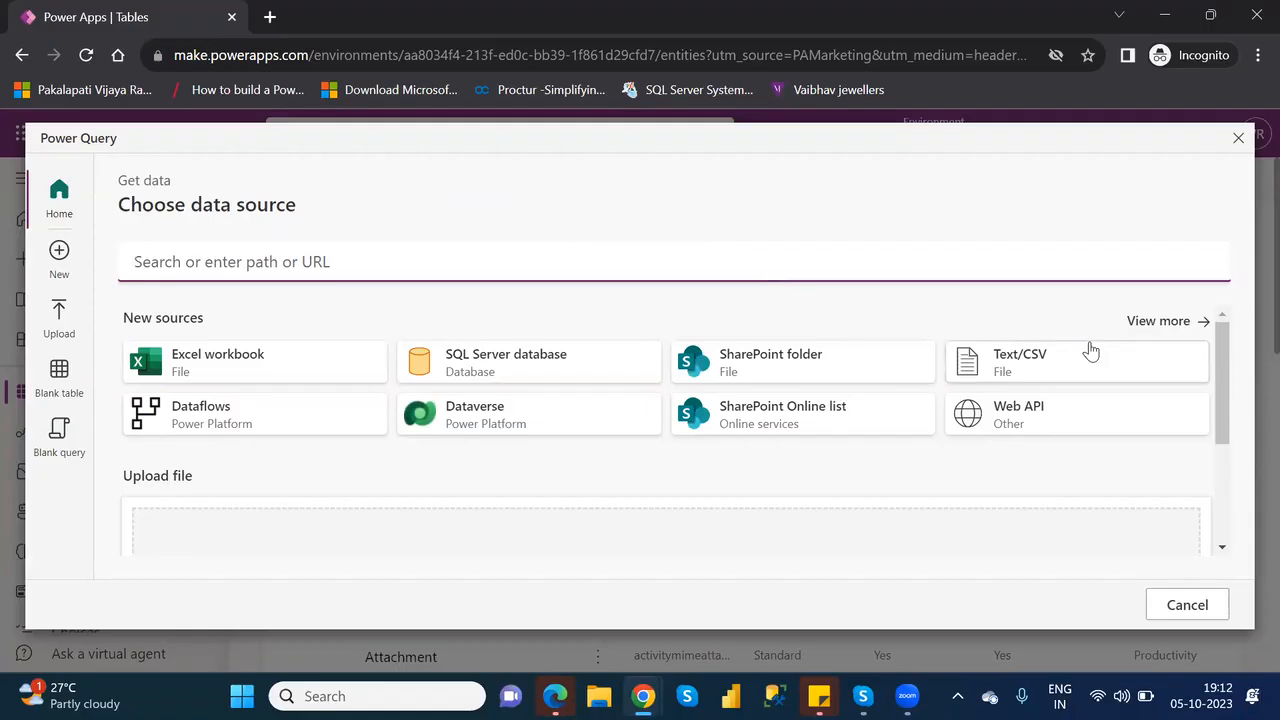
click(1158, 322)
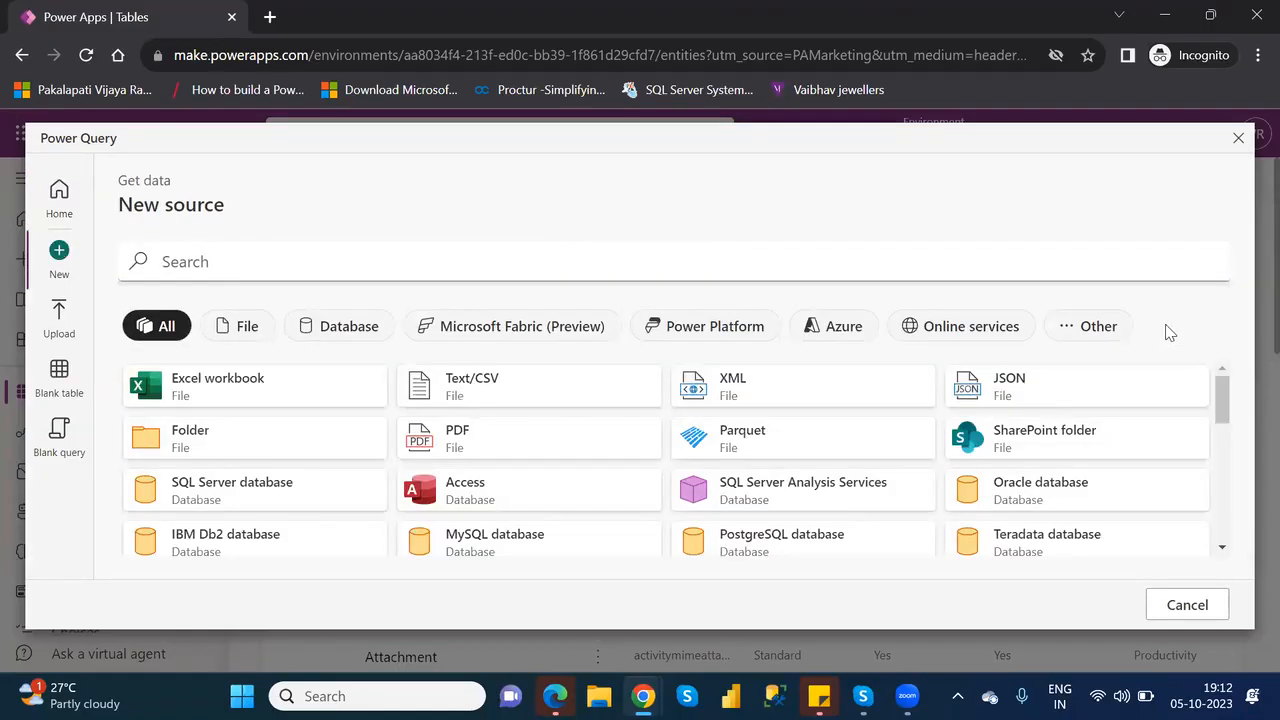
mouse_move(1230, 408)
mouse_down()
mouse_move(1248, 520)
mouse_move(1248, 397)
mouse_up()
drag(1226, 402, 1245, 485)
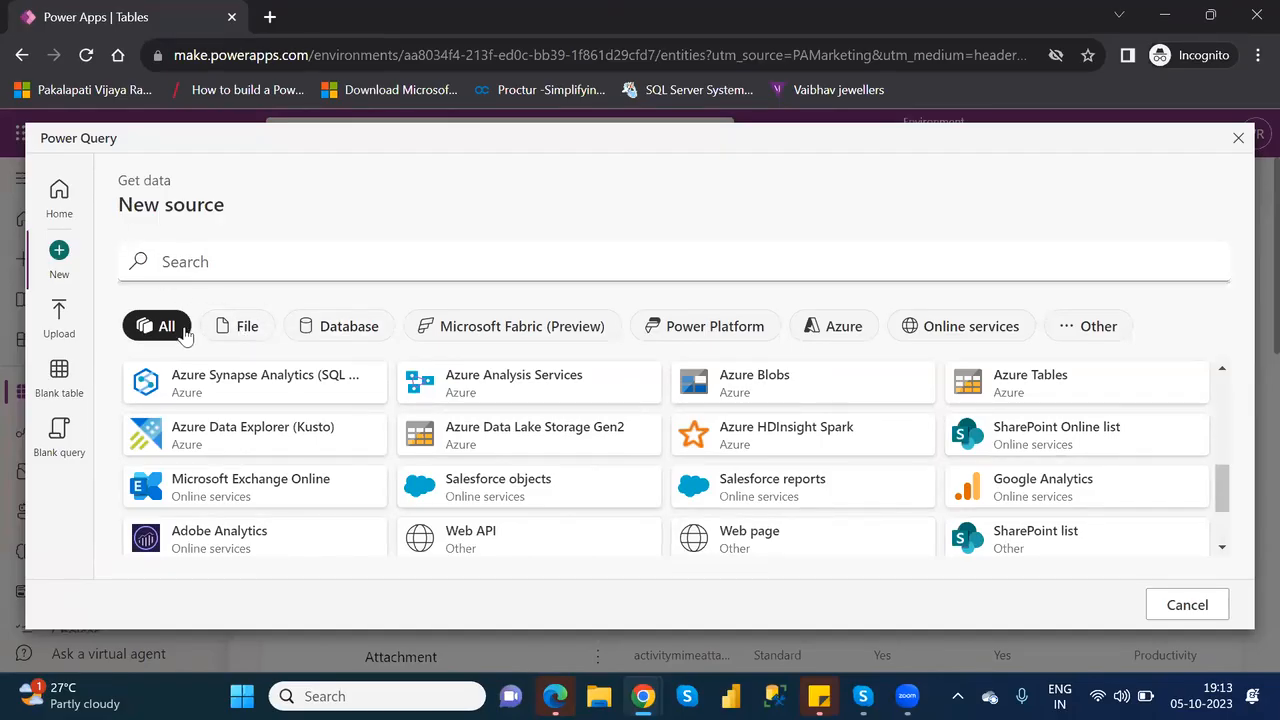
- Examine the File and Database source categories, and leave the data import
click(245, 335)
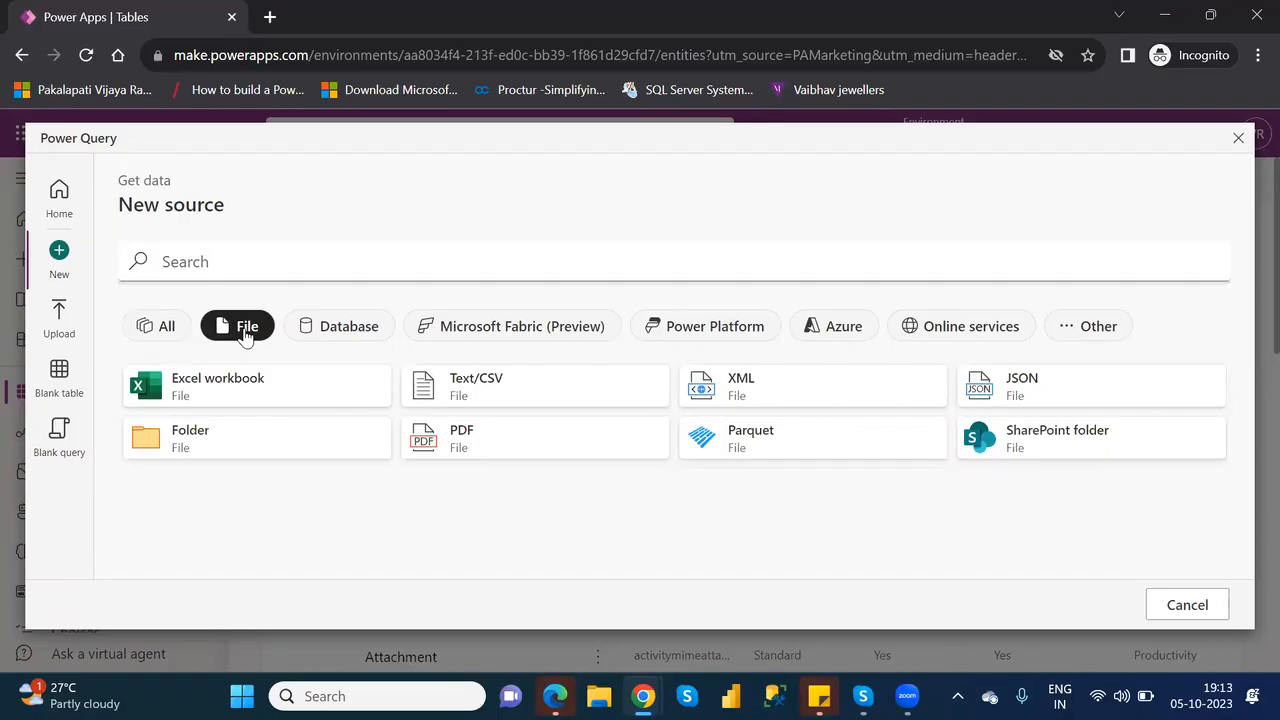
click(351, 343)
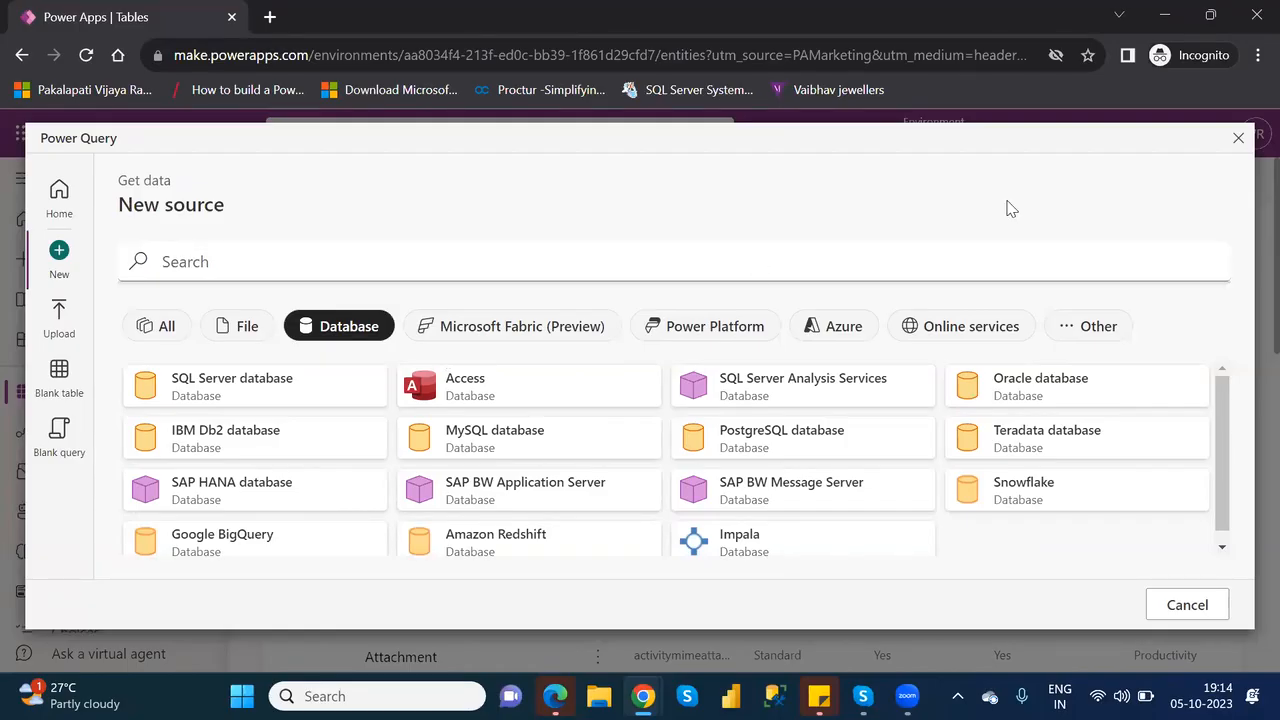
click(1239, 139)
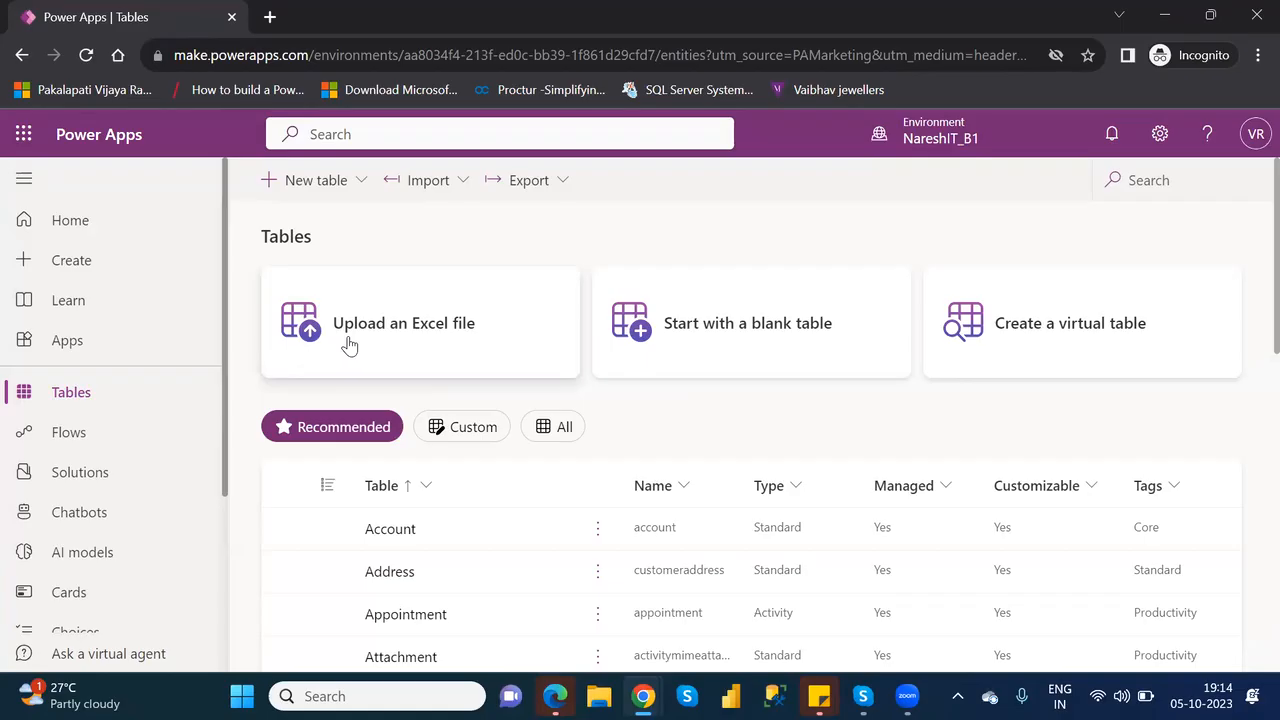
click(465, 190)
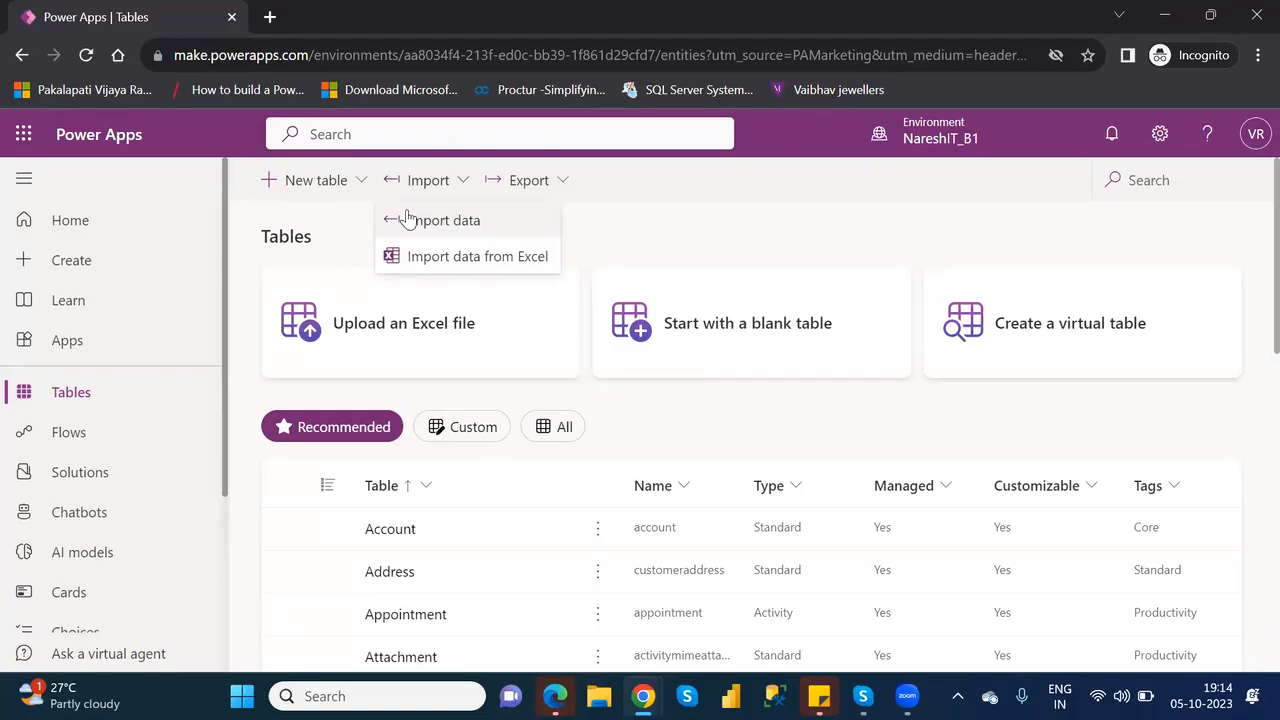
click(646, 229)
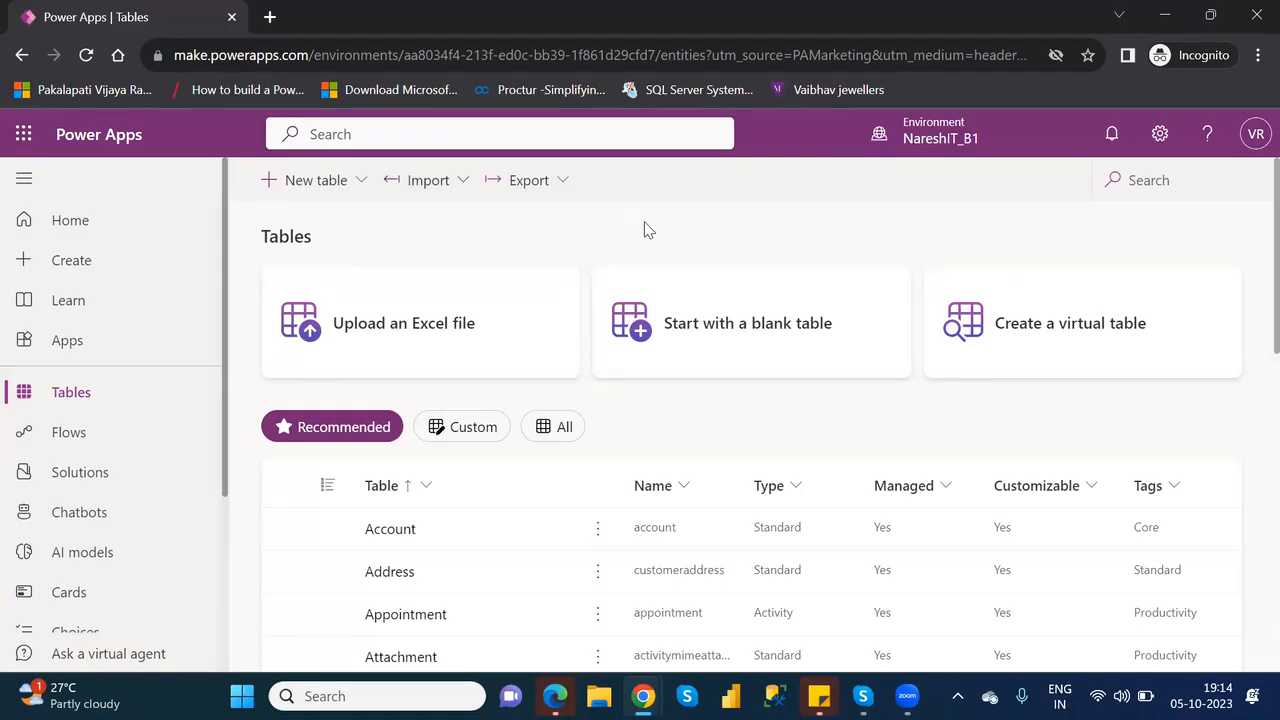
- Export the data of the Customer table from the environment's entity list
click(560, 185)
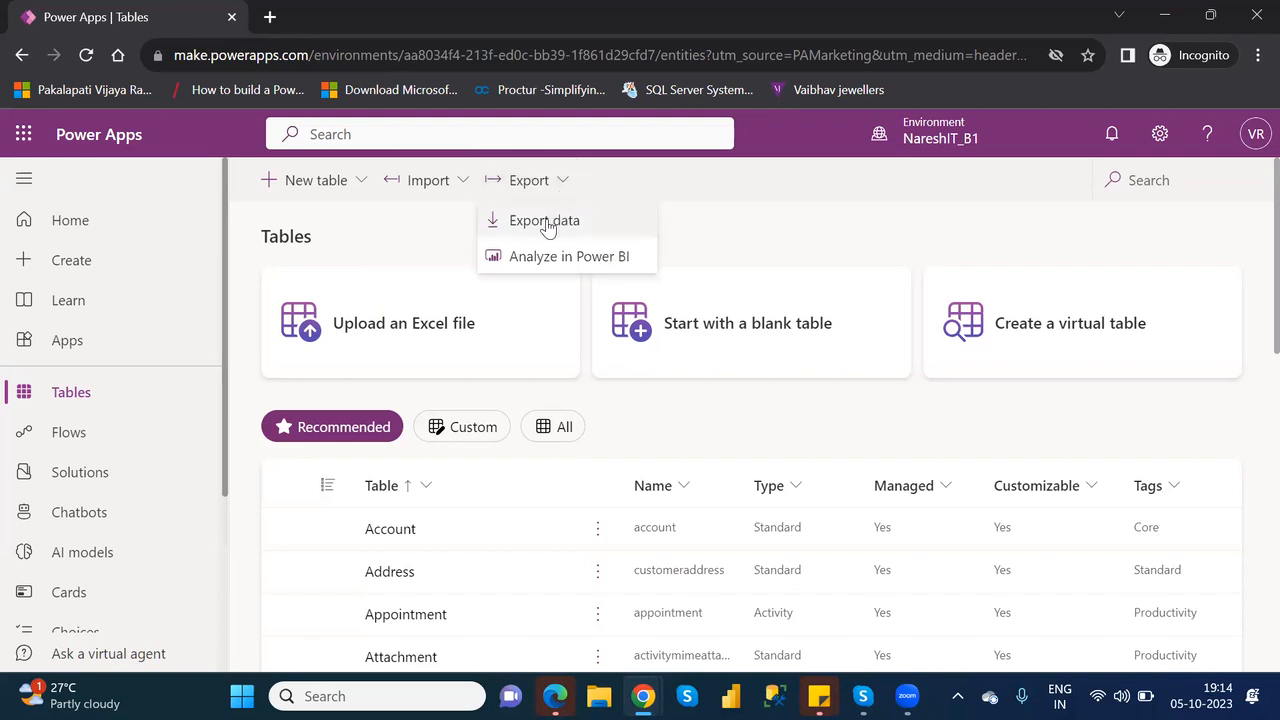
click(546, 222)
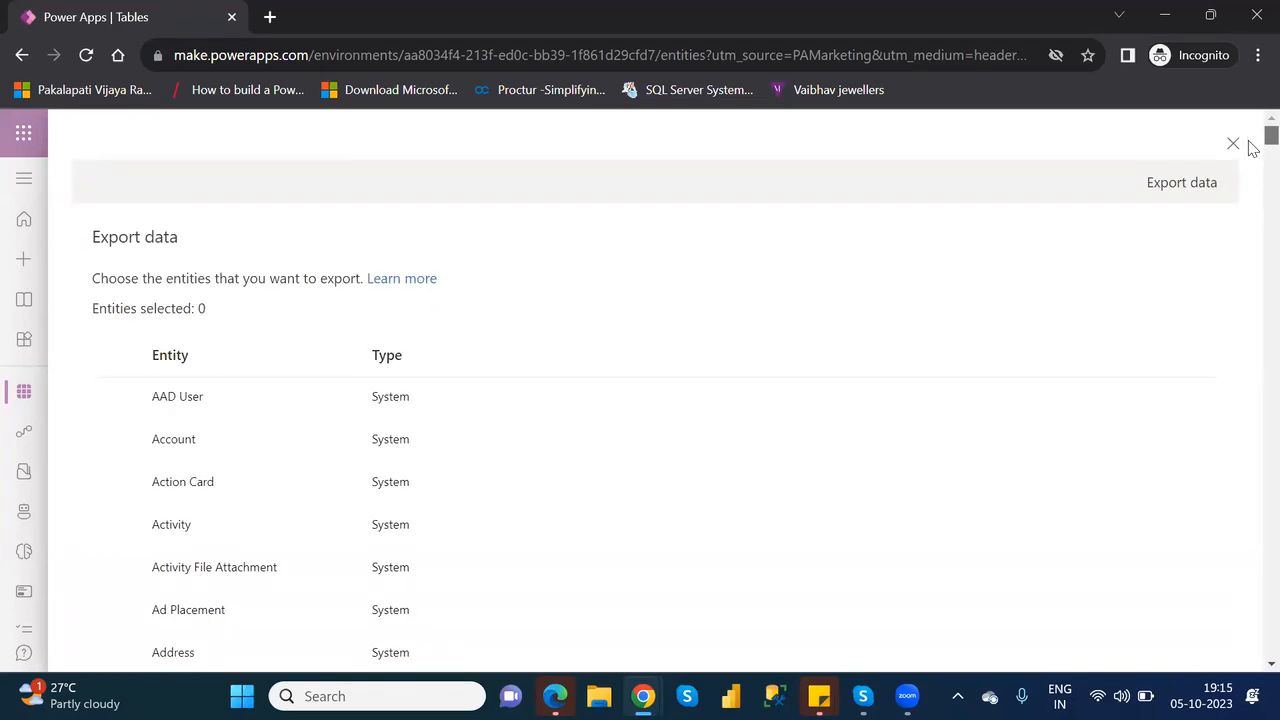
scroll(1249, 153, down, 2)
scroll(1249, 153, down, 10)
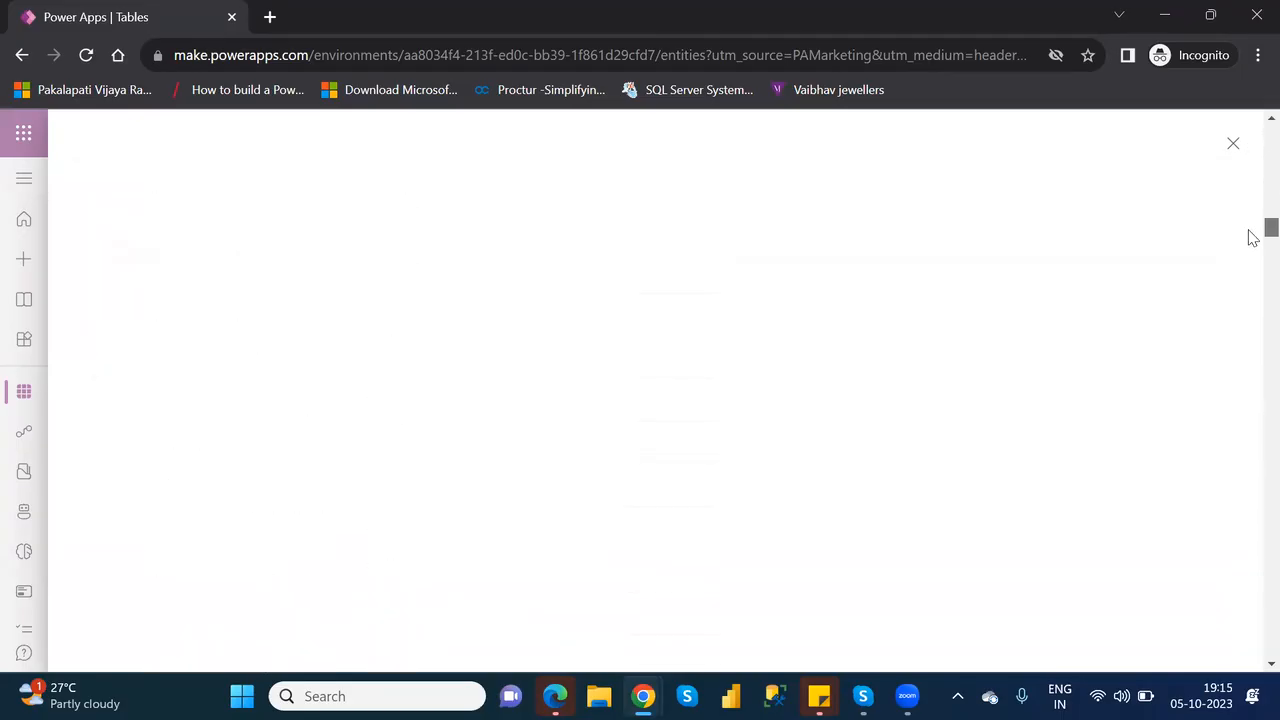
scroll(1253, 215, down, 5)
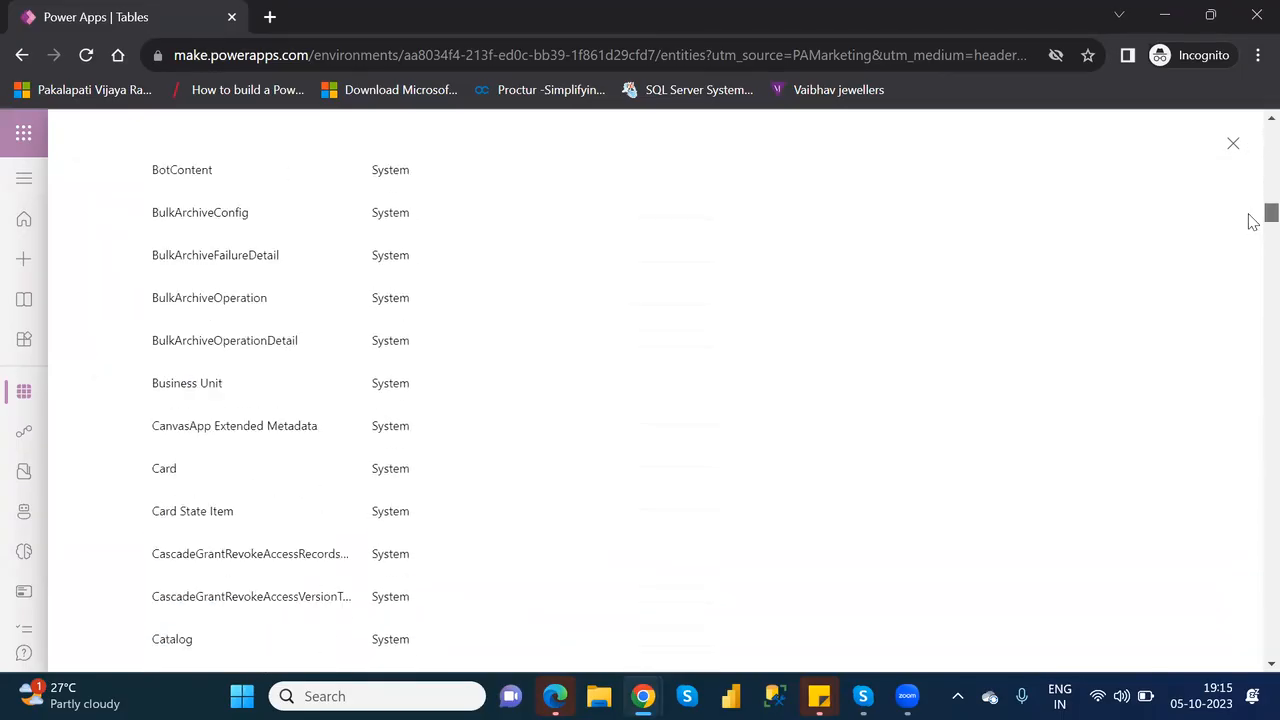
scroll(1253, 225, down, 4)
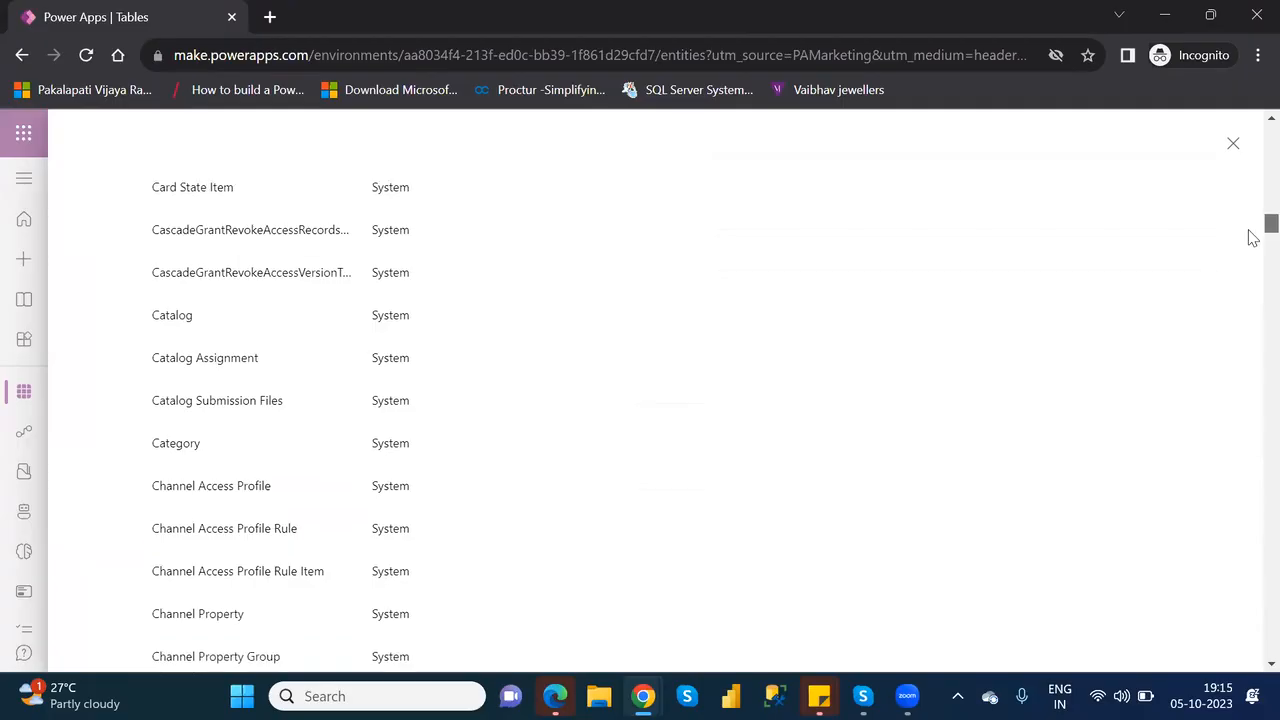
scroll(1253, 240, down, 6)
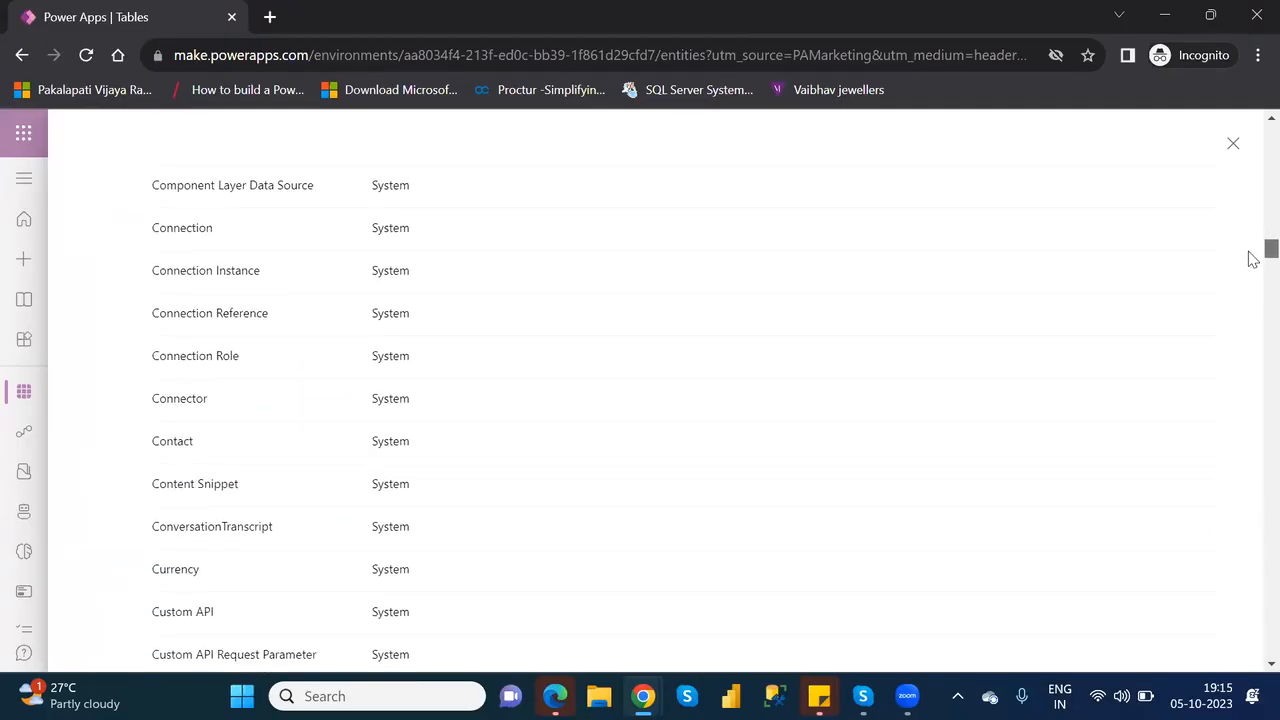
scroll(1253, 265, down, 5)
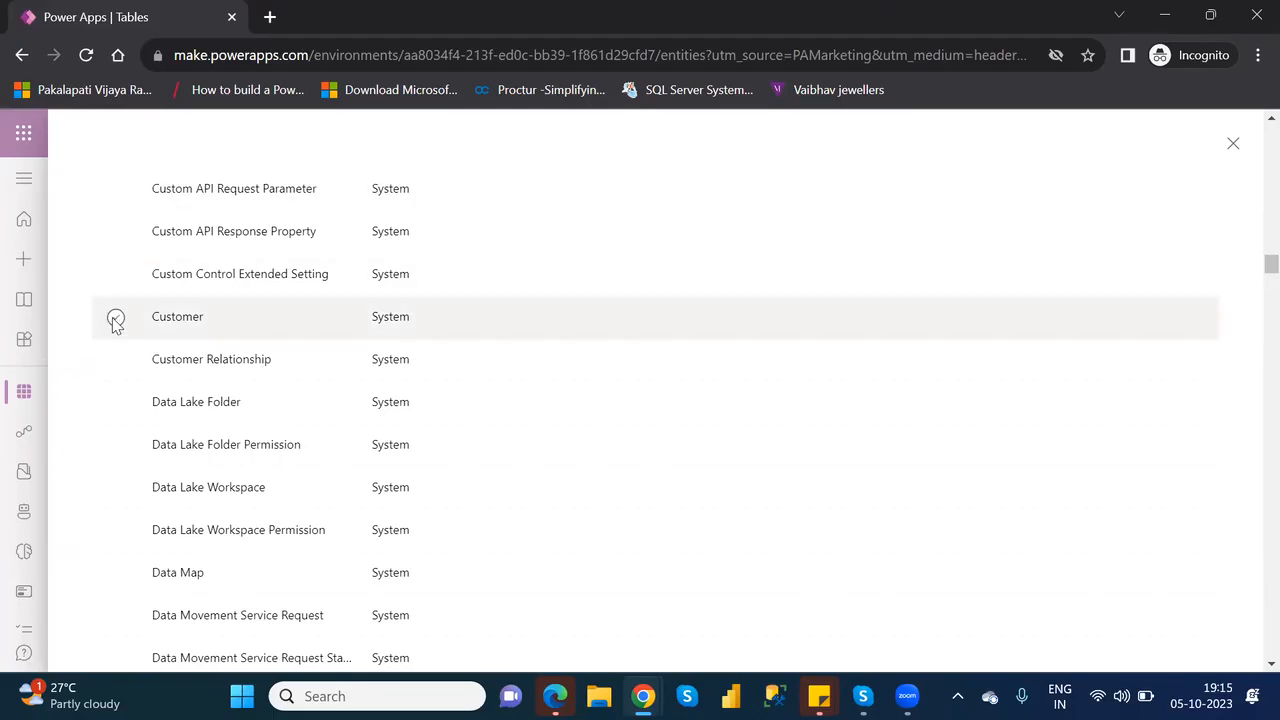
click(115, 319)
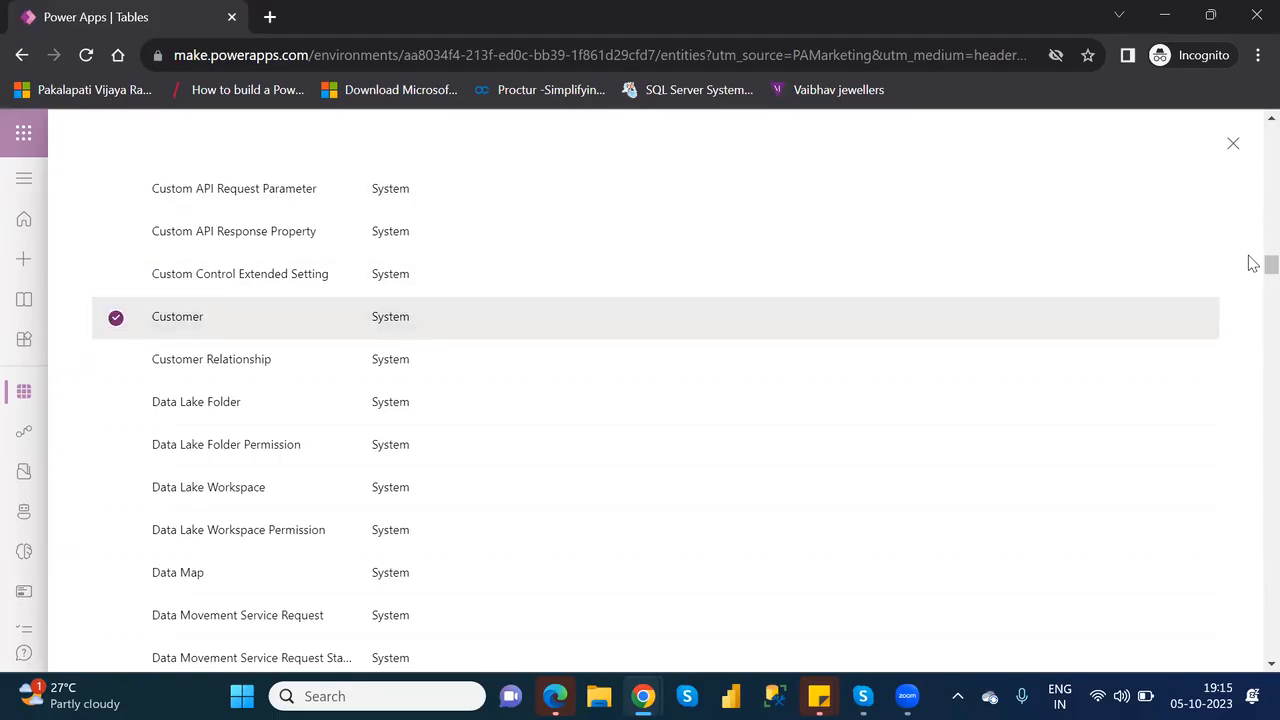
drag(1270, 264, 1248, 106)
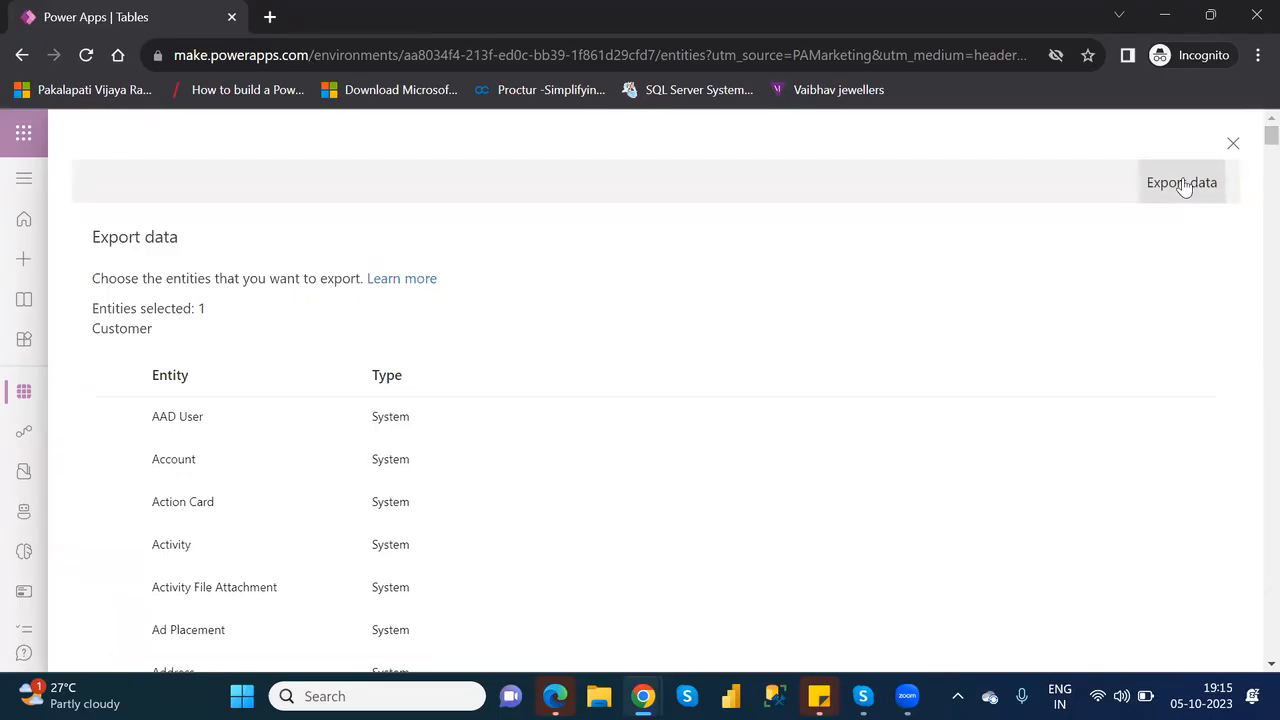
click(1183, 186)
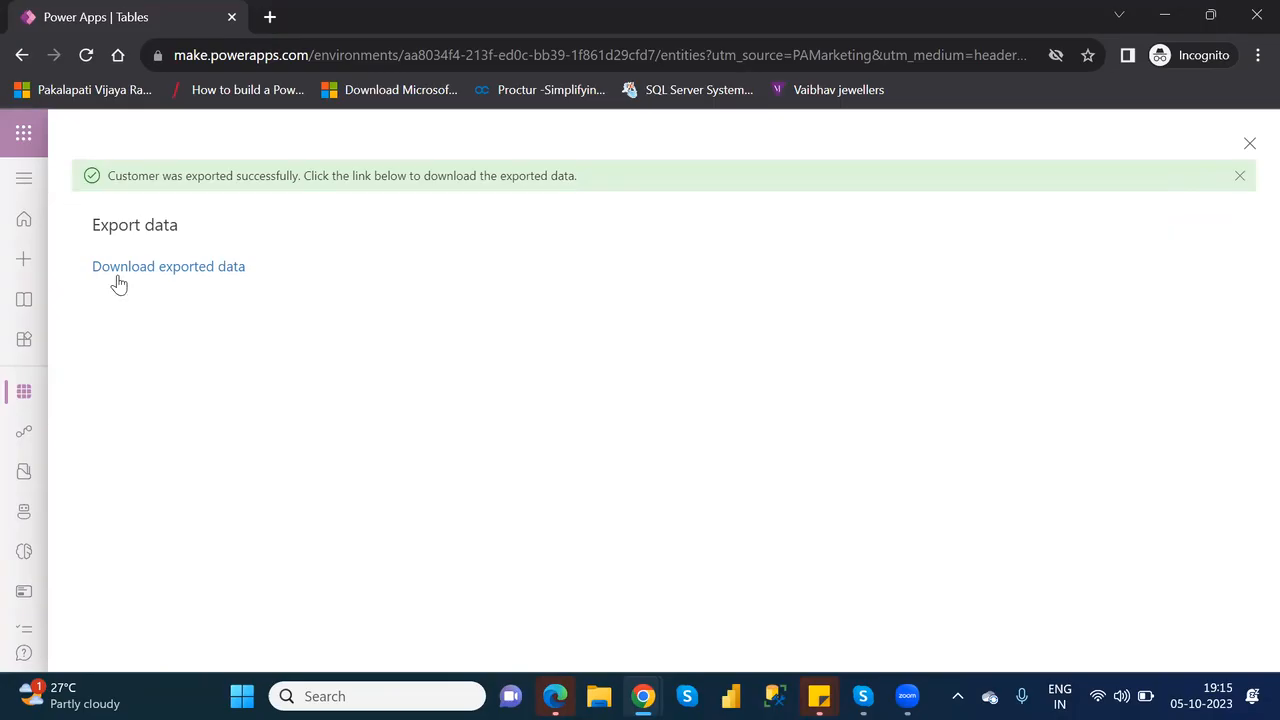
- Download the exported data and save the ZIP archive in the Downloads folder under its suggested name
click(209, 268)
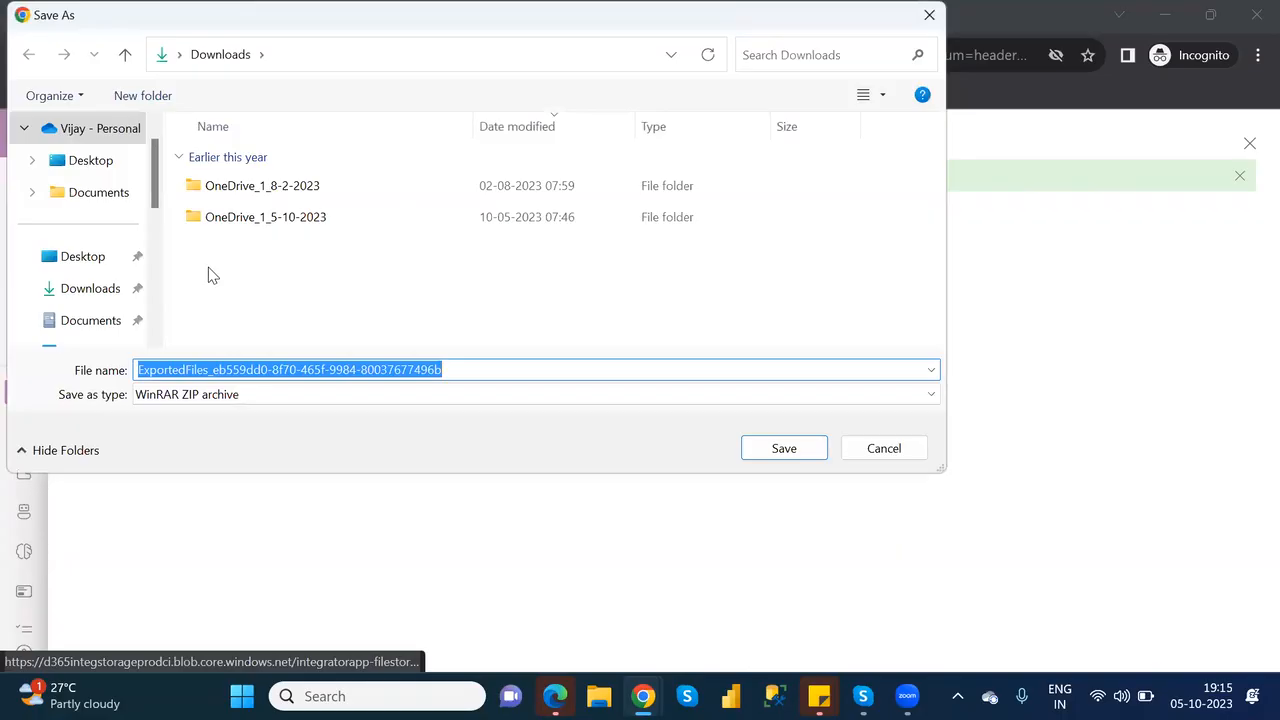
click(90, 290)
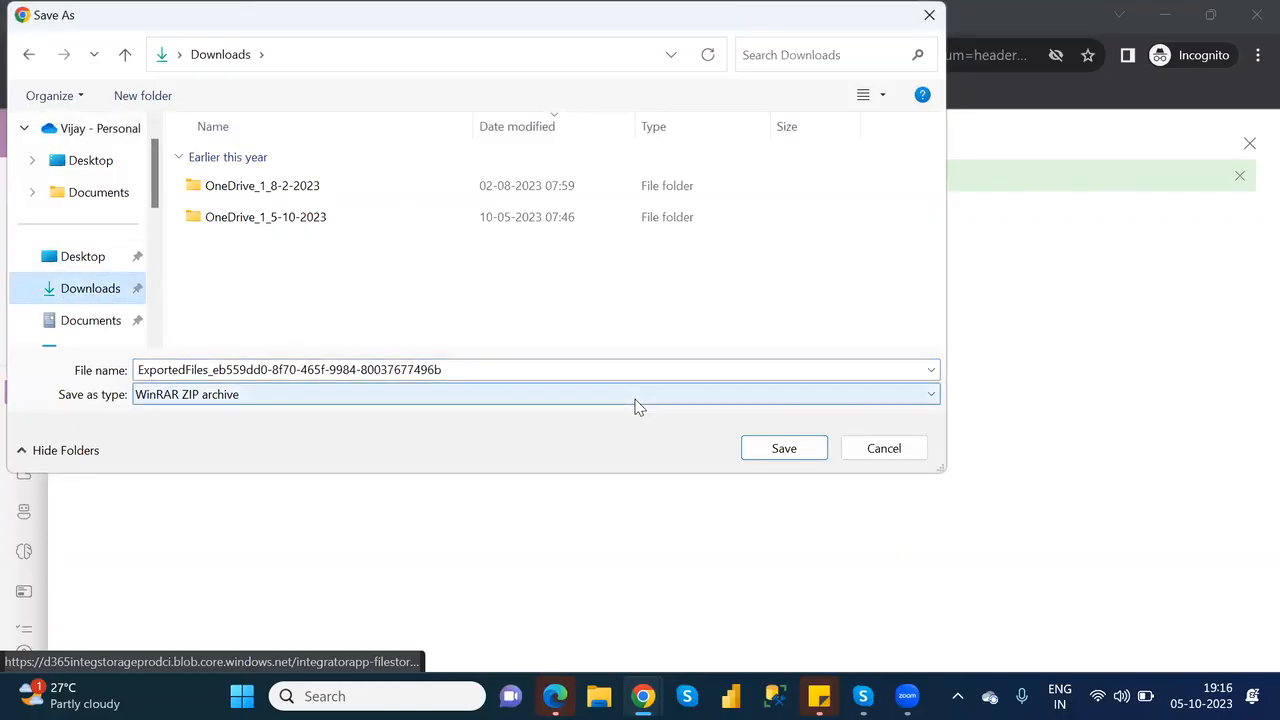
click(784, 448)
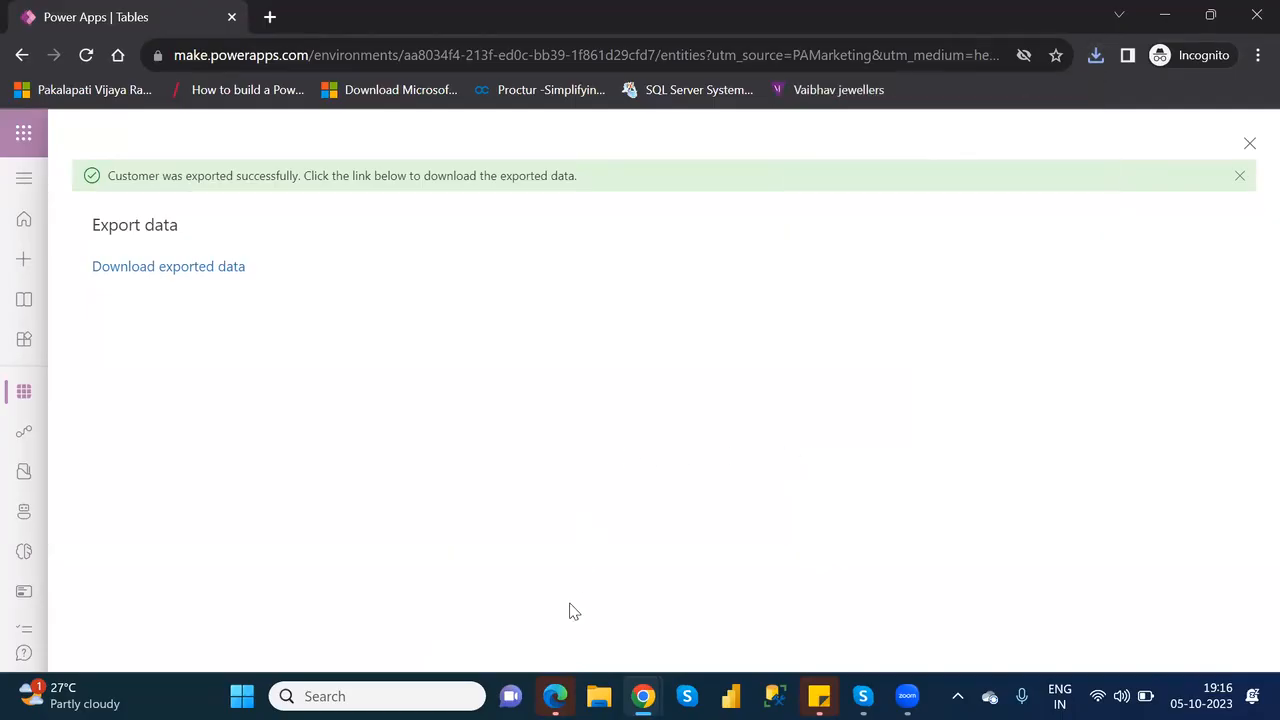
- Switch to File Explorer, open the exported ZIP archive in Downloads and open its cr5c6_customer1s file in Excel
click(599, 697)
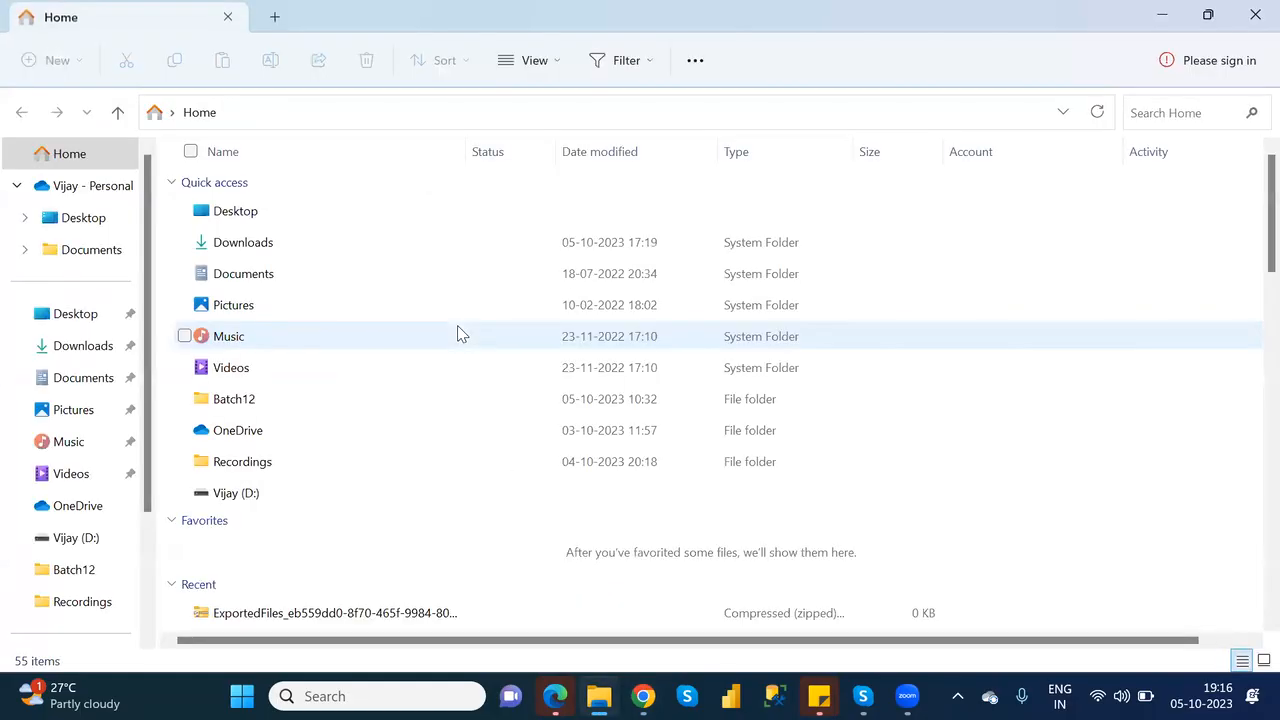
click(79, 357)
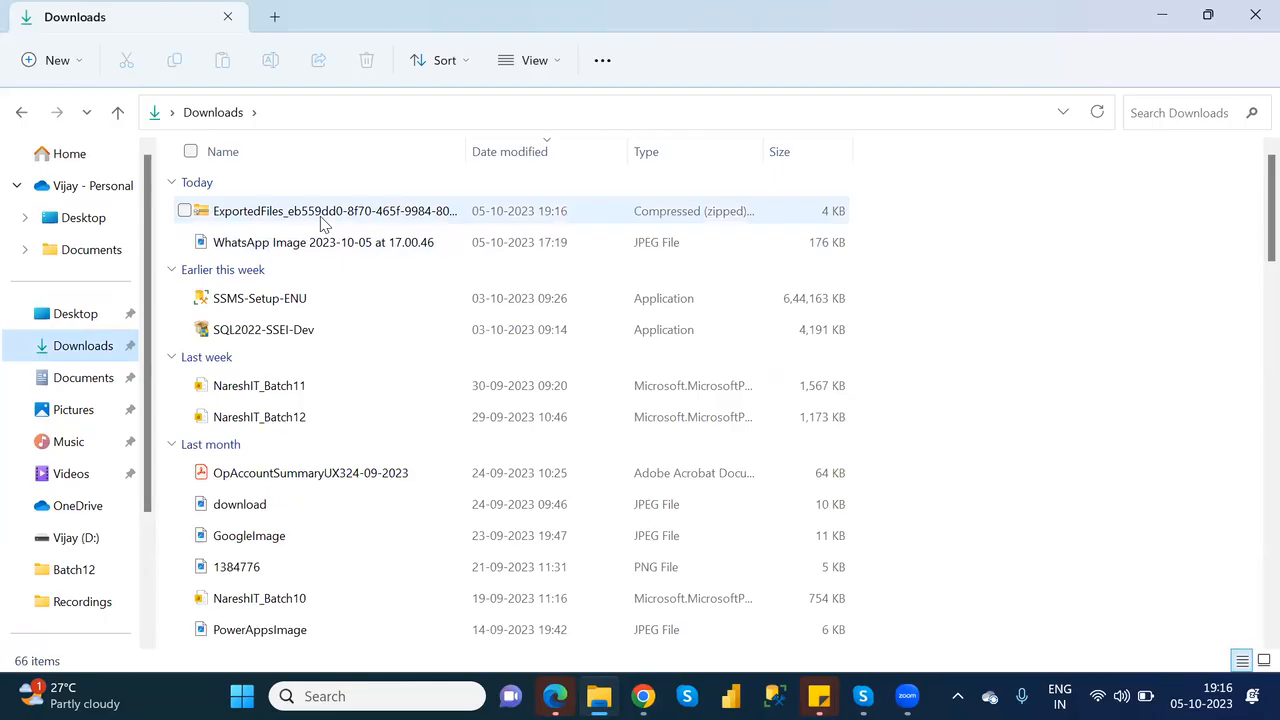
click(322, 224)
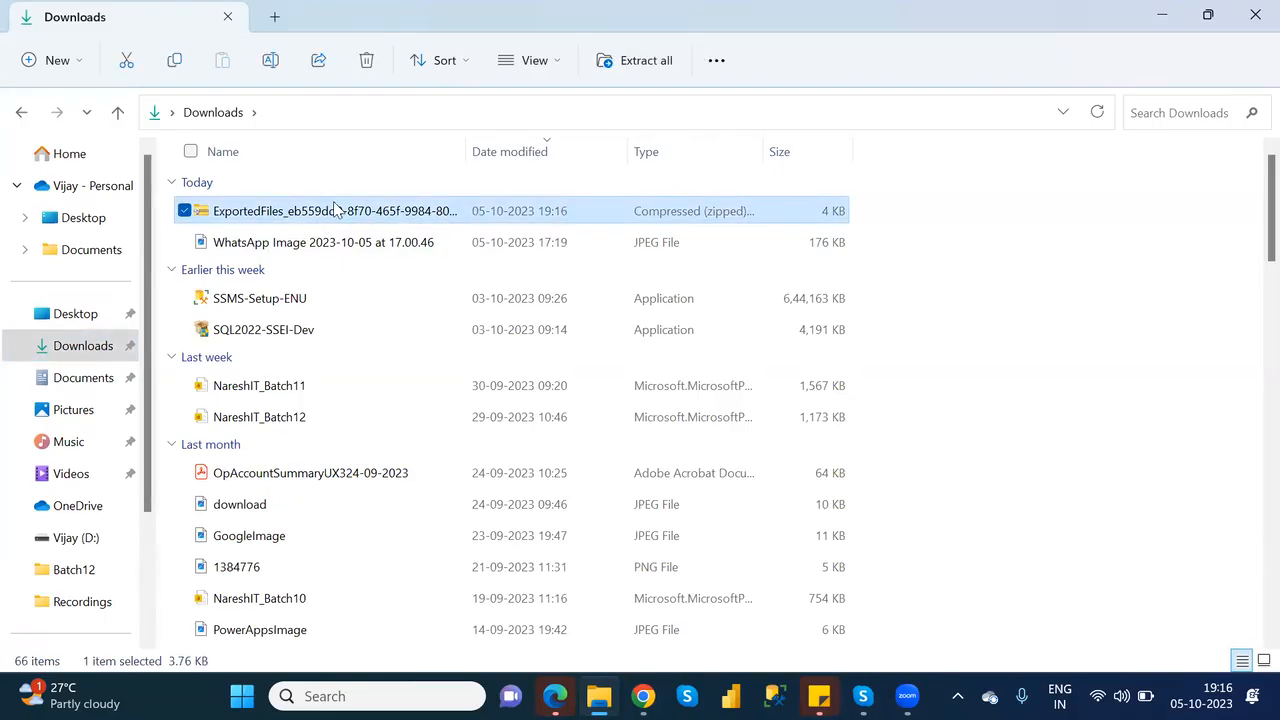
right_click(320, 216)
mouse_move(337, 207)
click(263, 211)
double_click(263, 211)
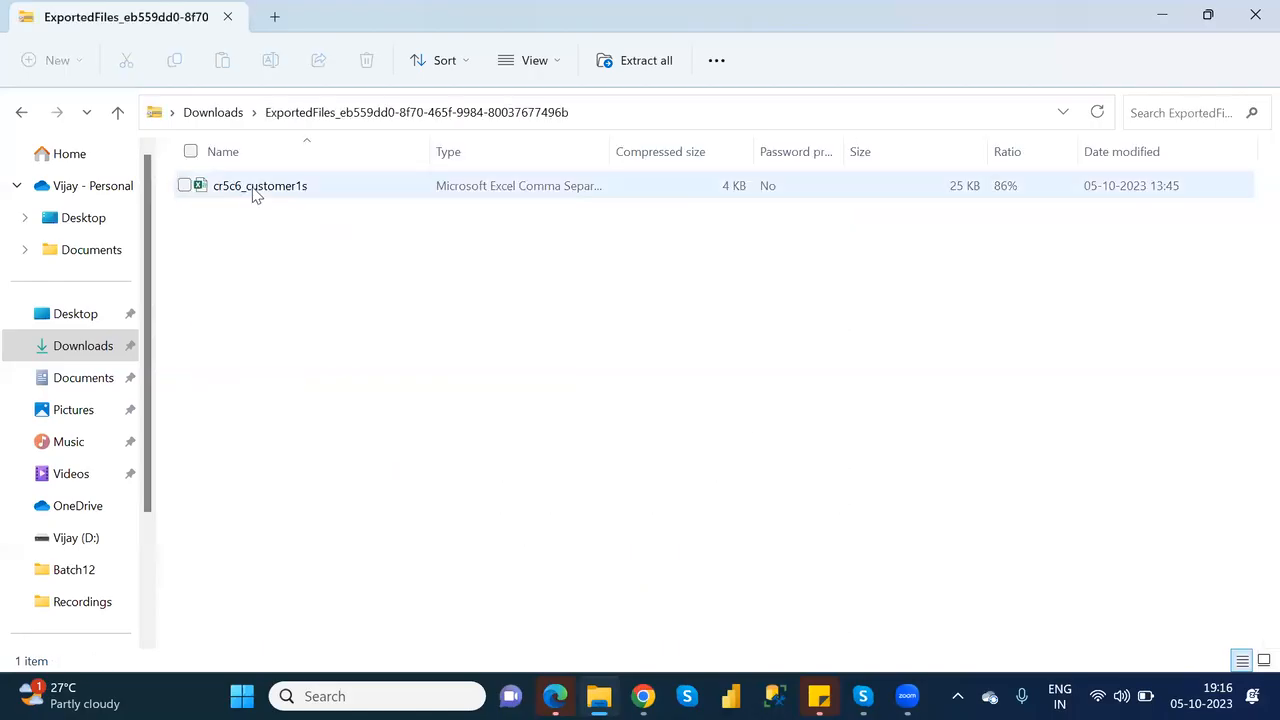
click(255, 195)
double_click(255, 195)
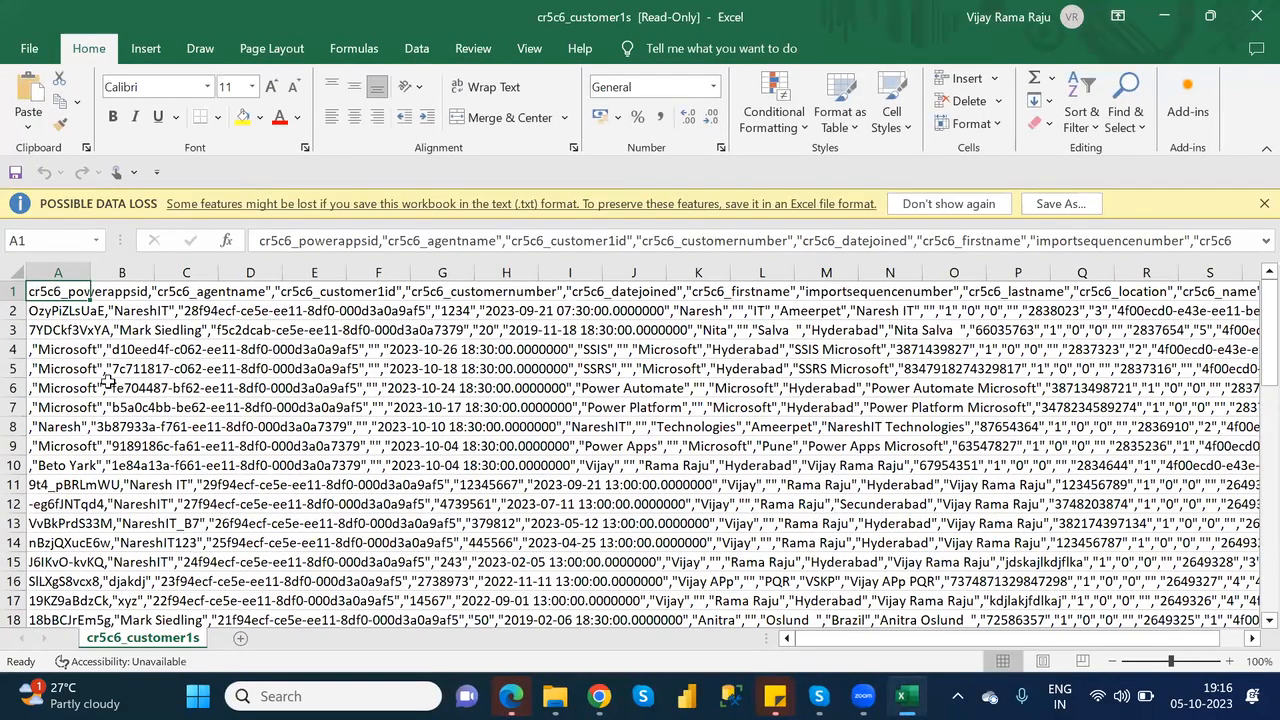
- Select the whole sheet, autofit the column widths and examine the exported records across to their last fields
click(106, 382)
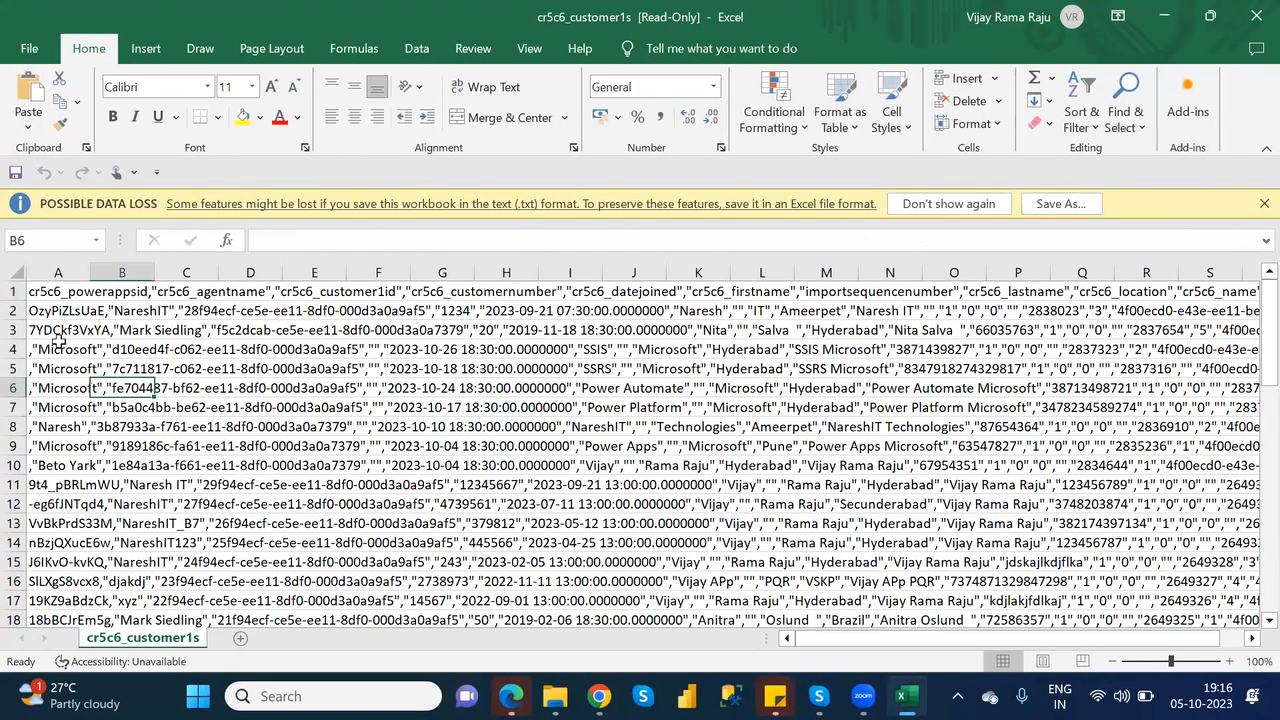
click(15, 272)
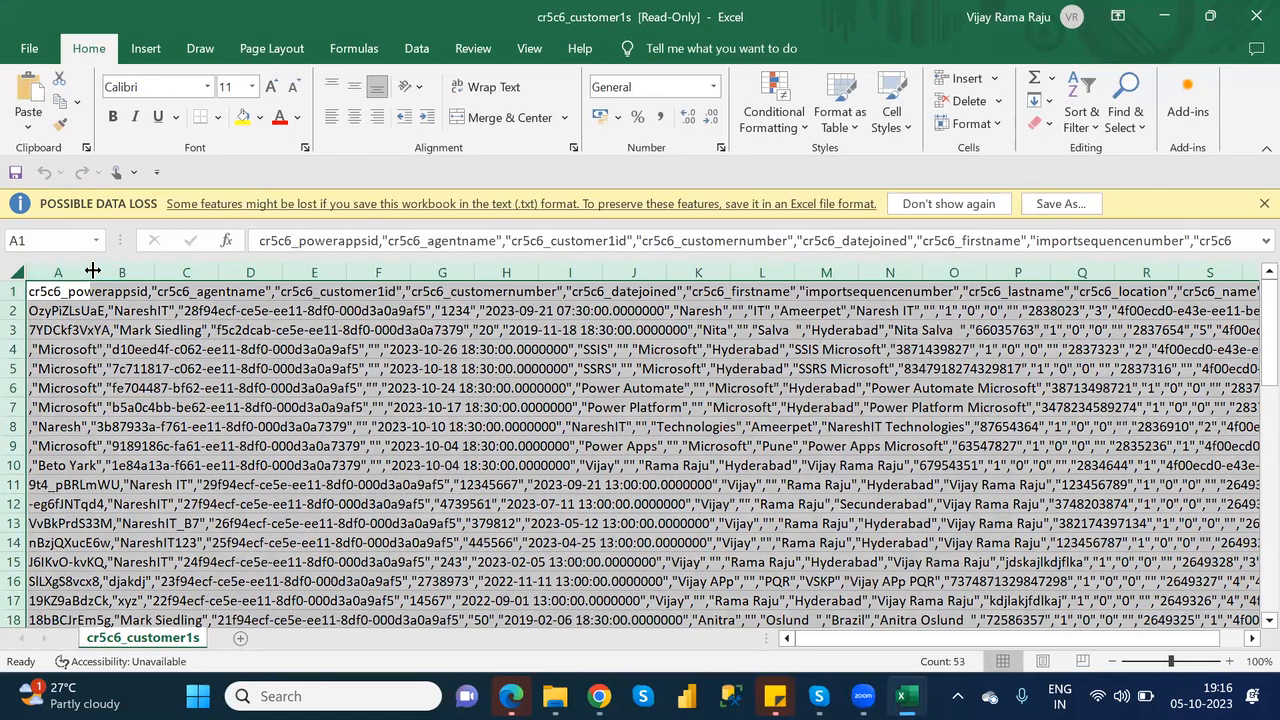
double_click(92, 270)
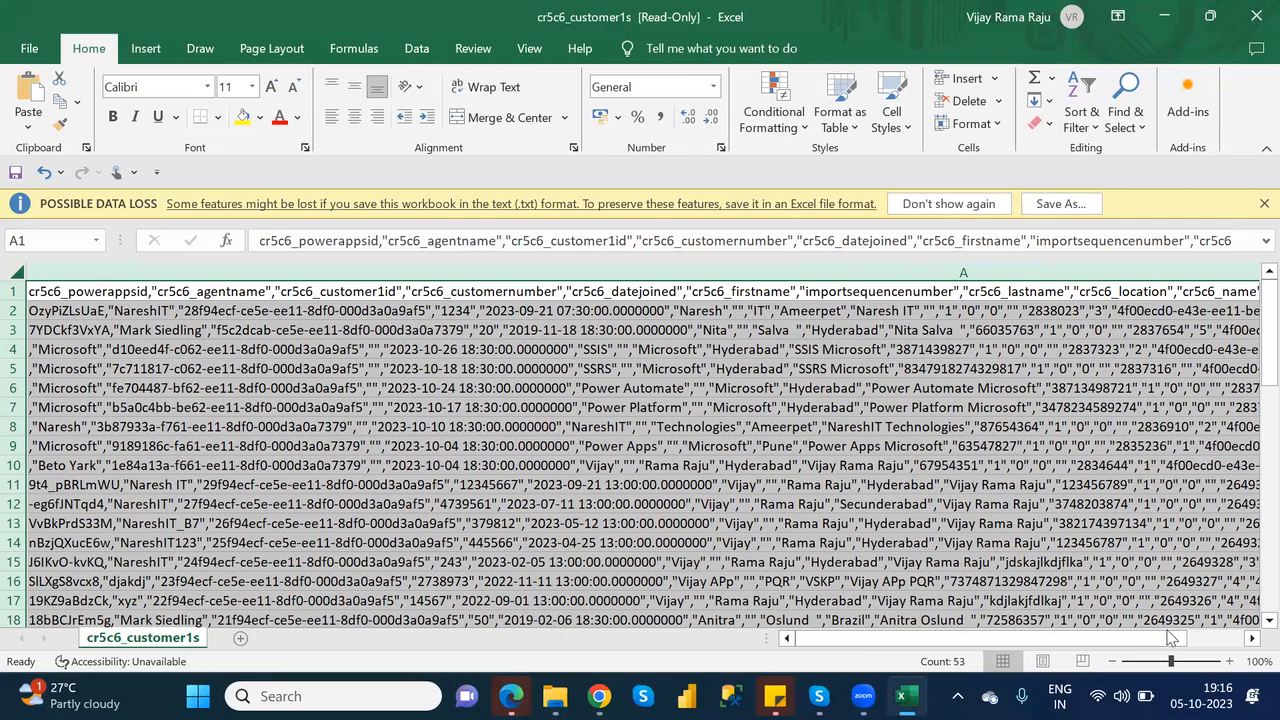
click(1212, 648)
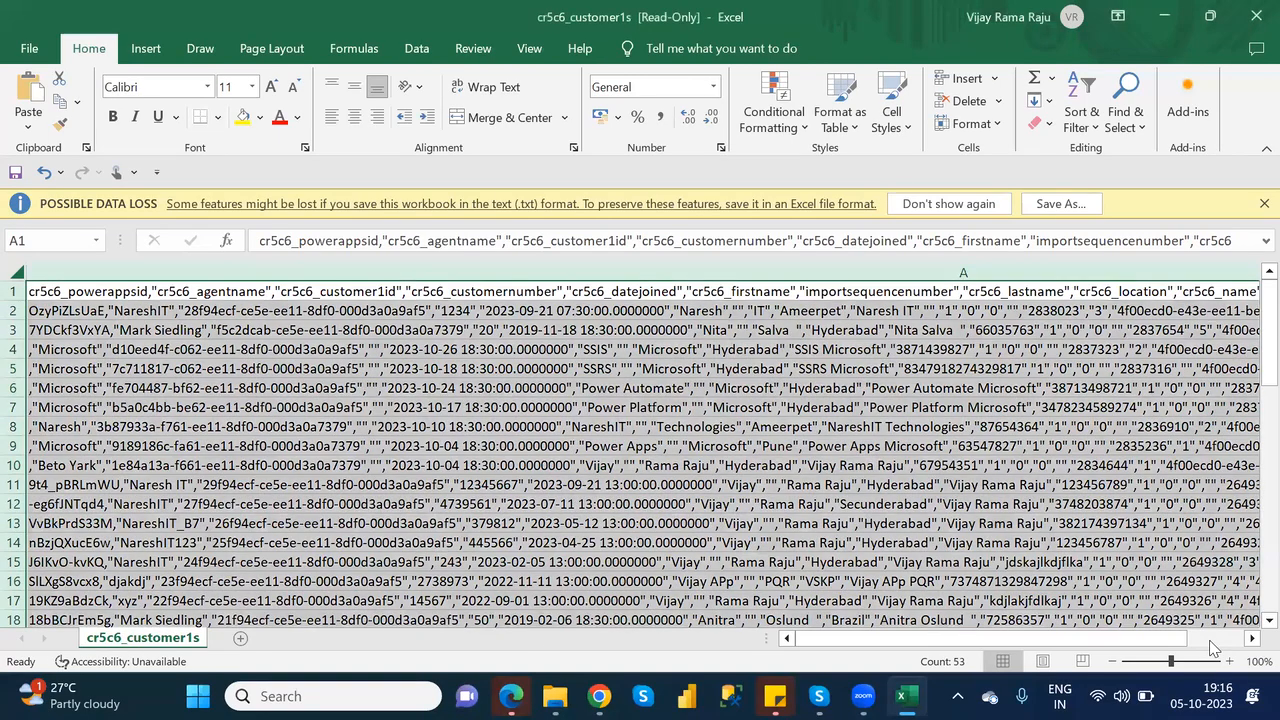
click(1210, 640)
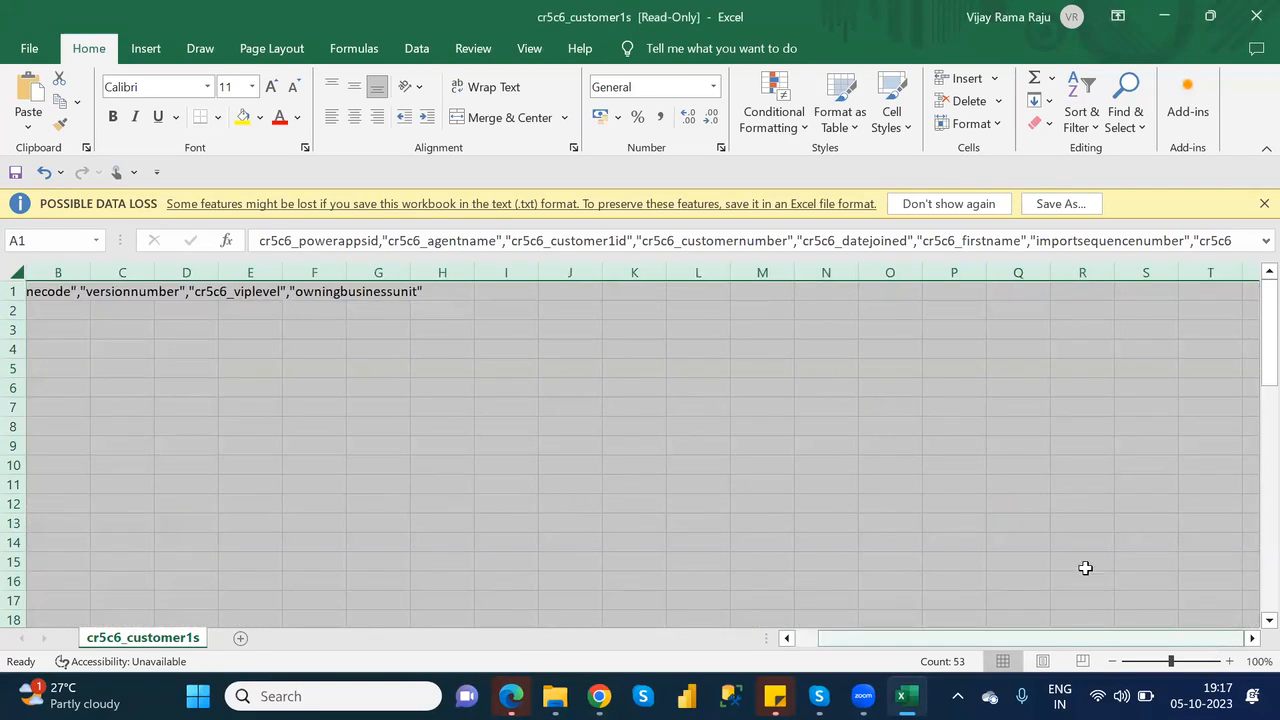
- Open the workbook's file information from the data loss notice and examine its properties and options
click(768, 204)
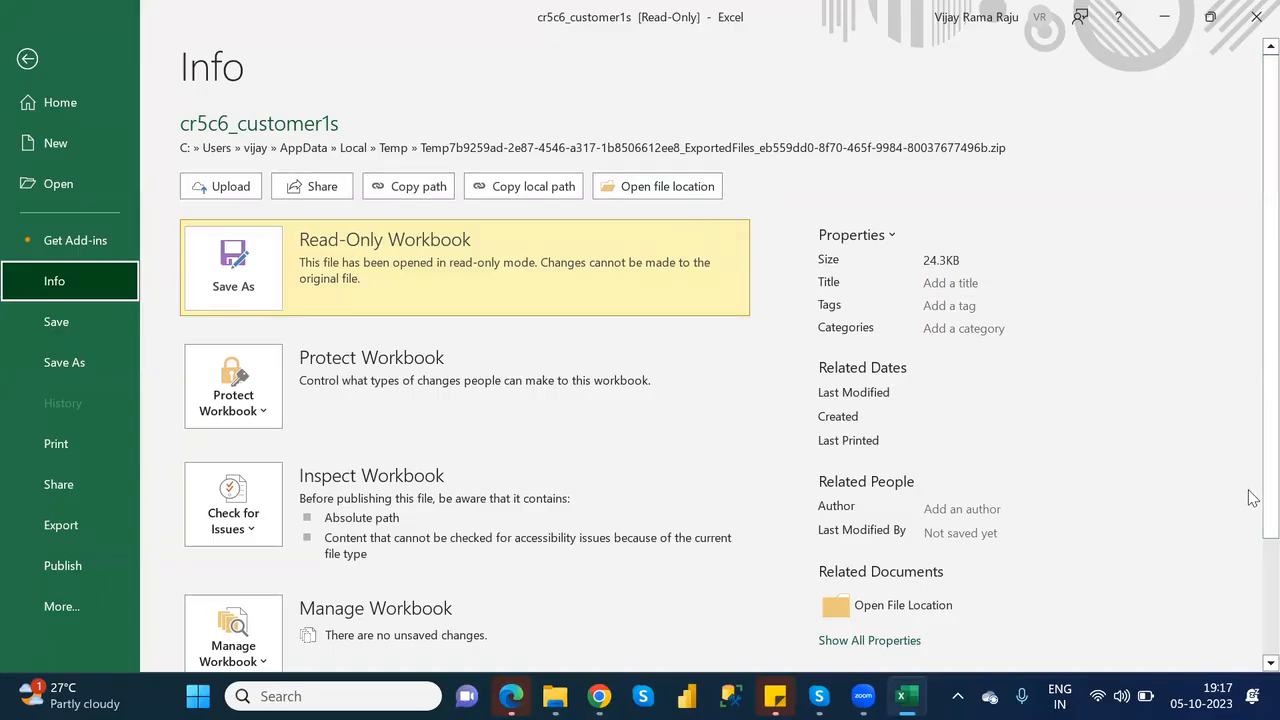
scroll(1253, 483, down, 3)
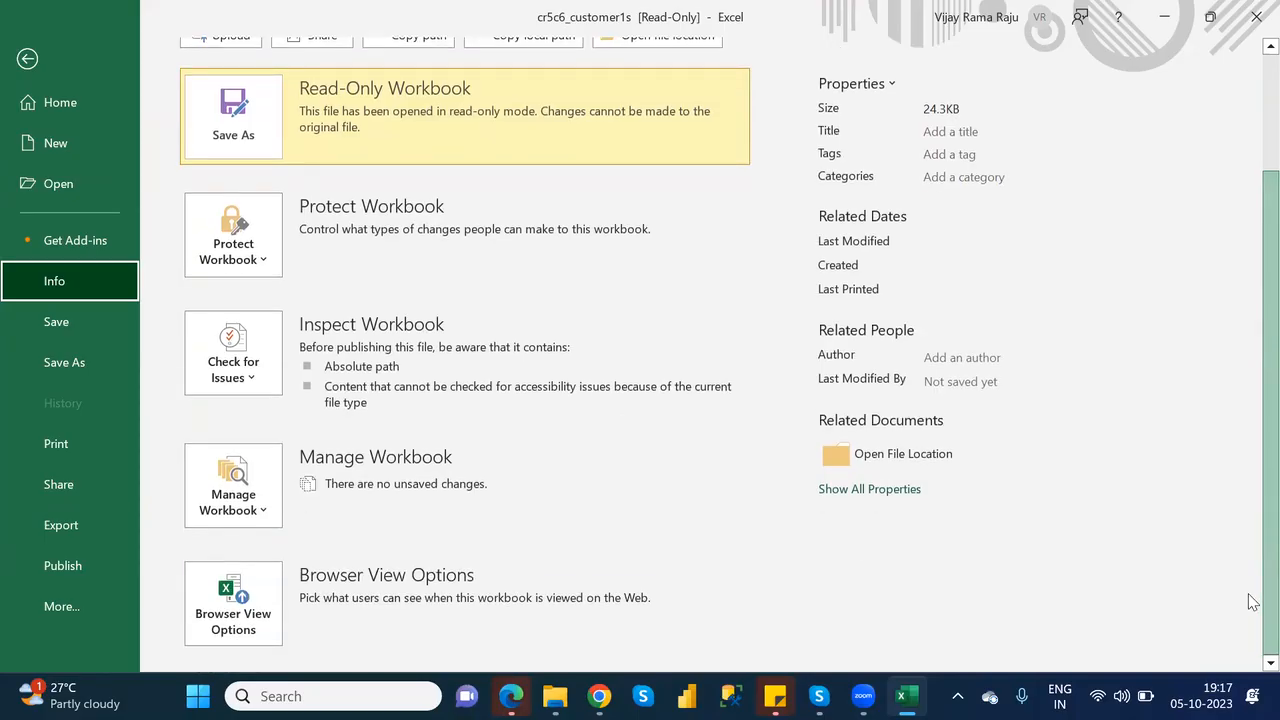
- Open the workbook's file location, reopen cr5c6_customer1s from there and examine its file information from the data loss notice
scroll(1253, 602, up, 3)
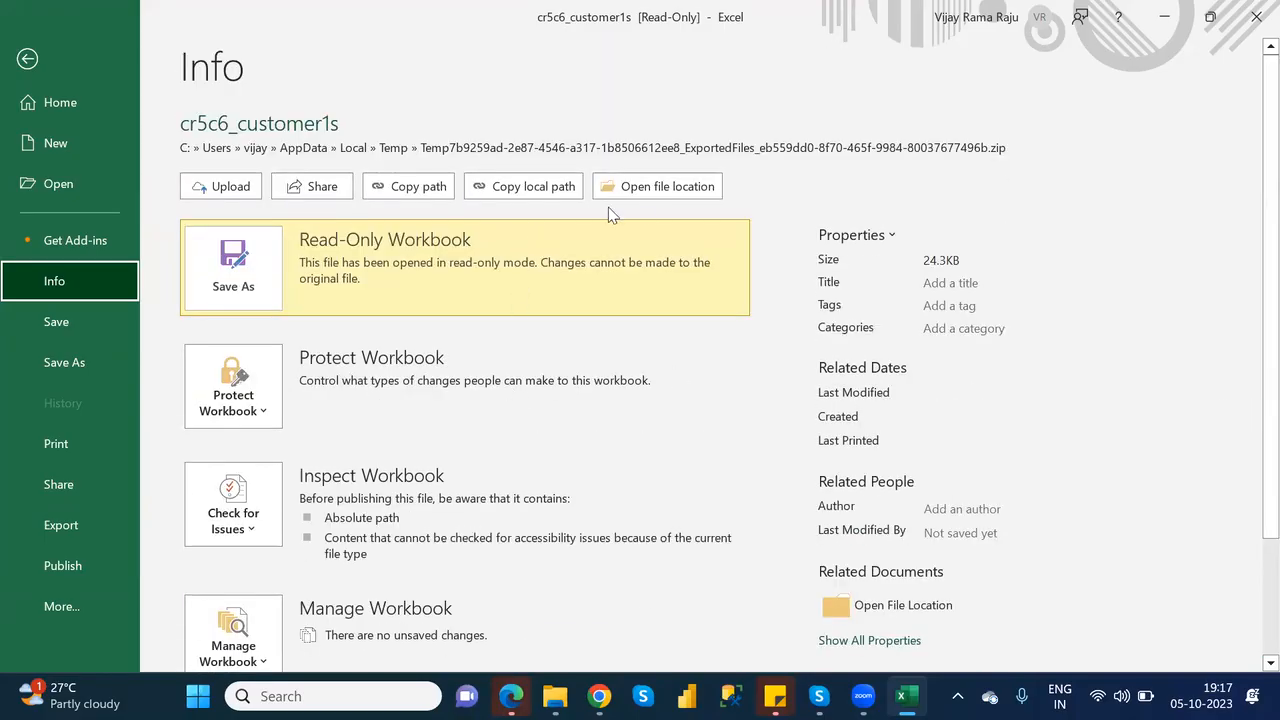
click(660, 190)
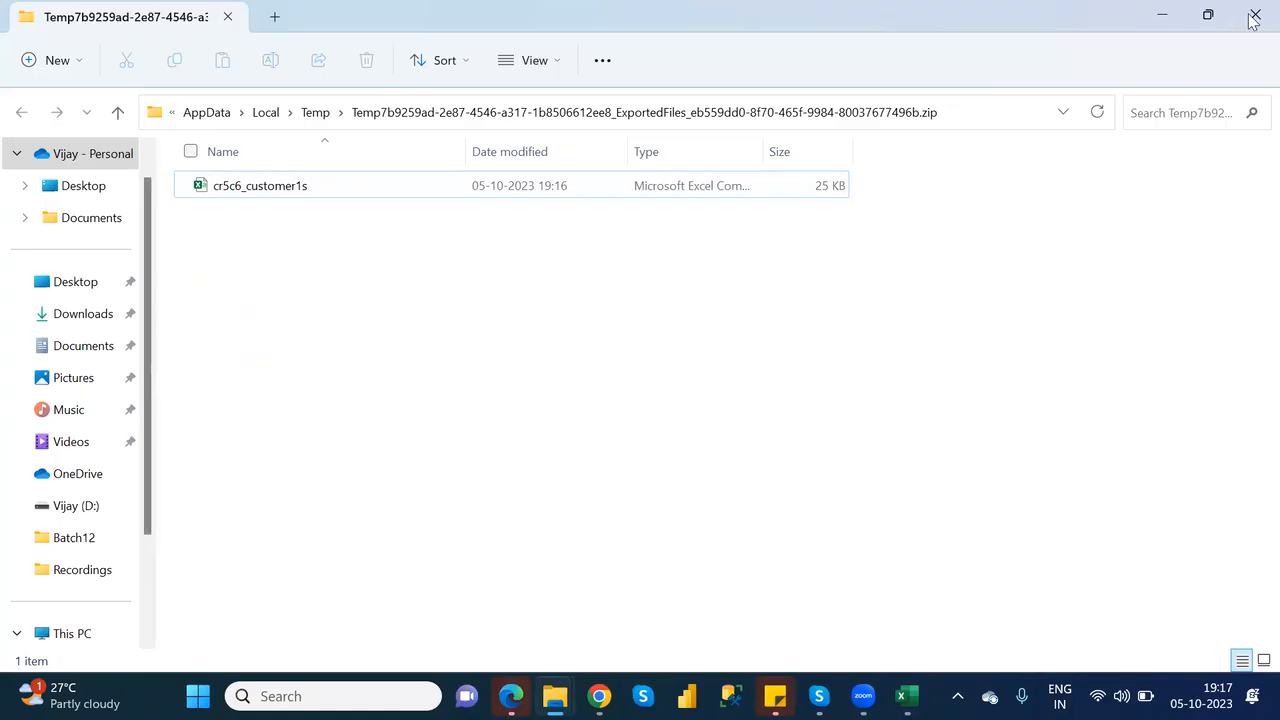
double_click(356, 186)
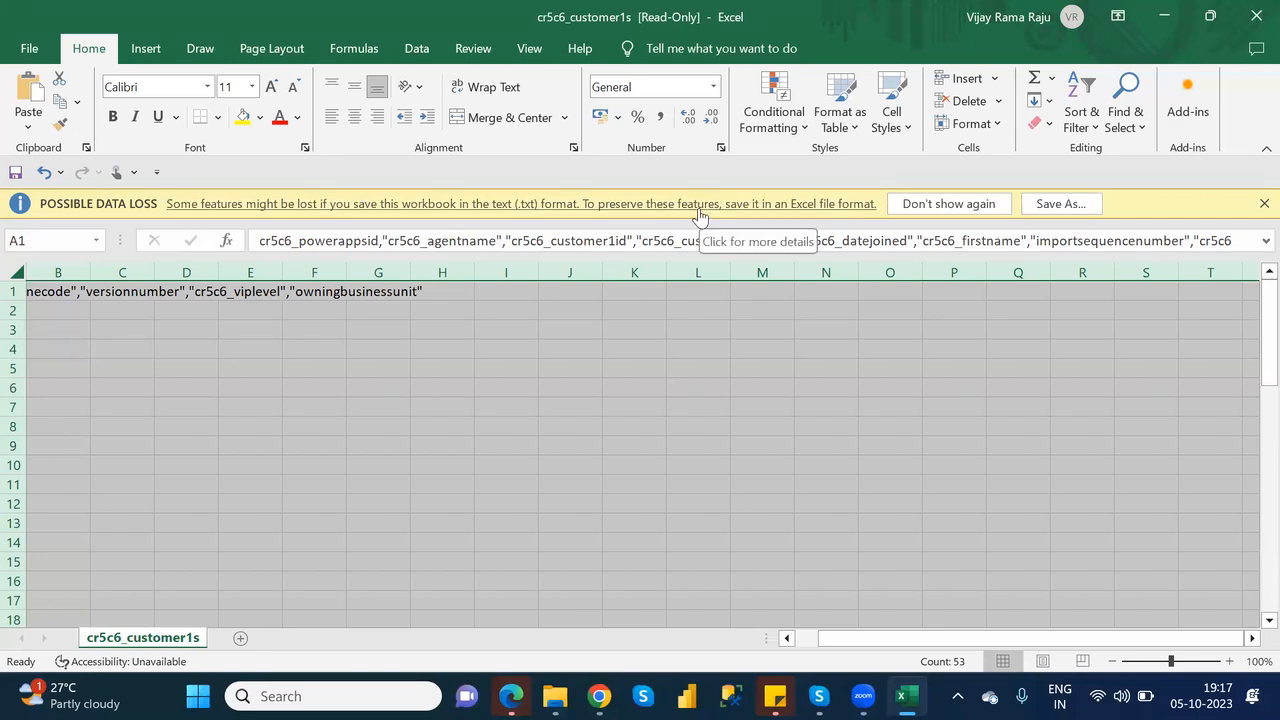
click(699, 210)
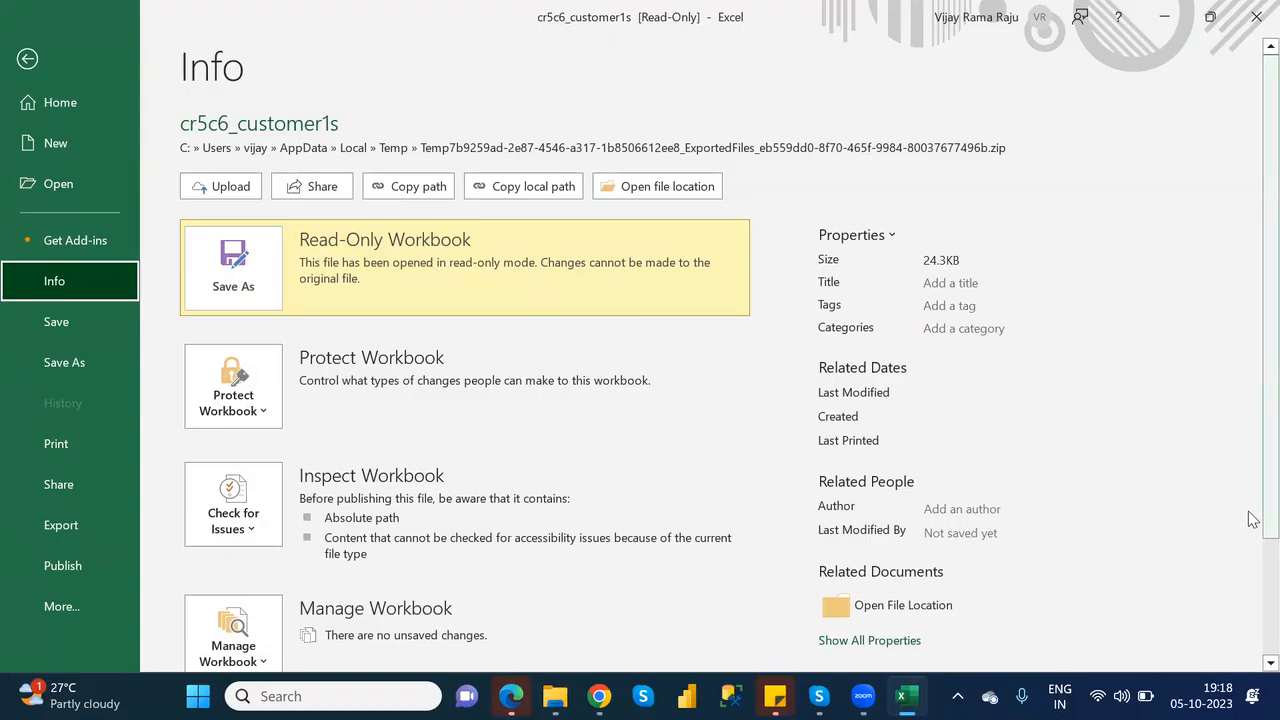
scroll(1253, 605, down, 1)
scroll(1253, 600, down, 2)
scroll(1250, 495, up, 3)
- Save the workbook in the Downloads folder as an Excel Workbook named xyz
click(101, 378)
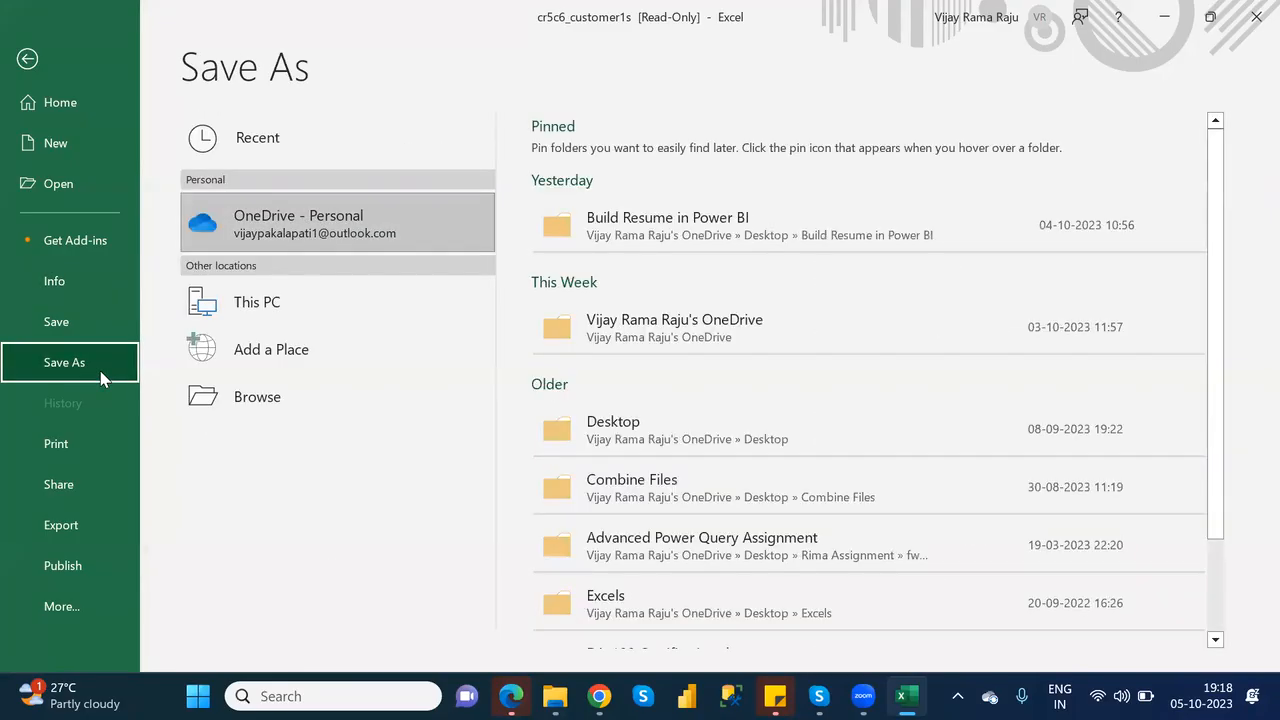
click(359, 407)
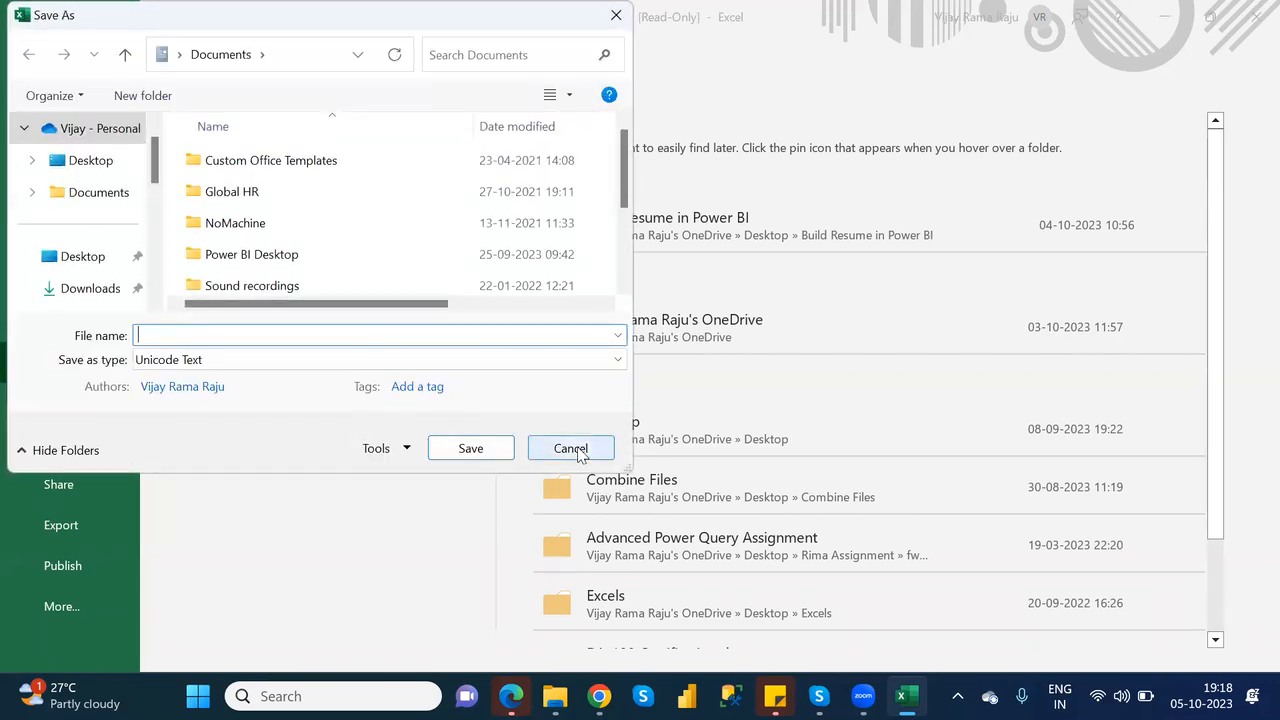
click(574, 453)
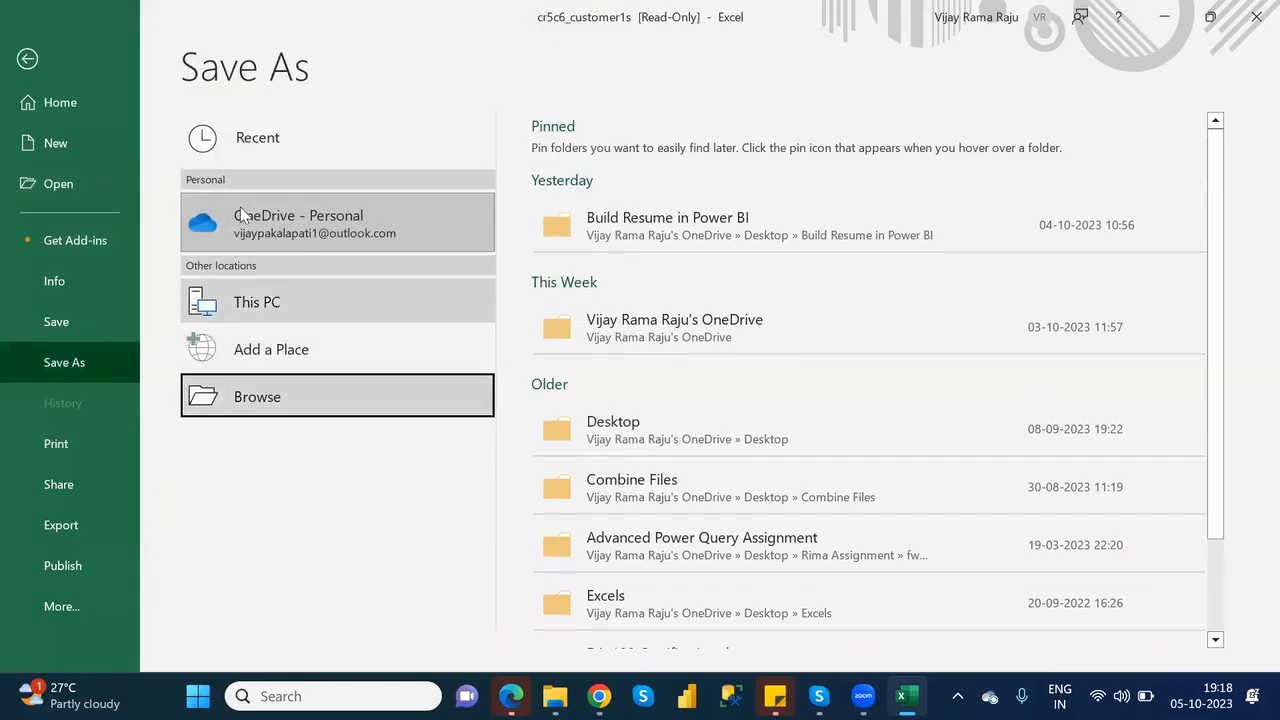
click(307, 306)
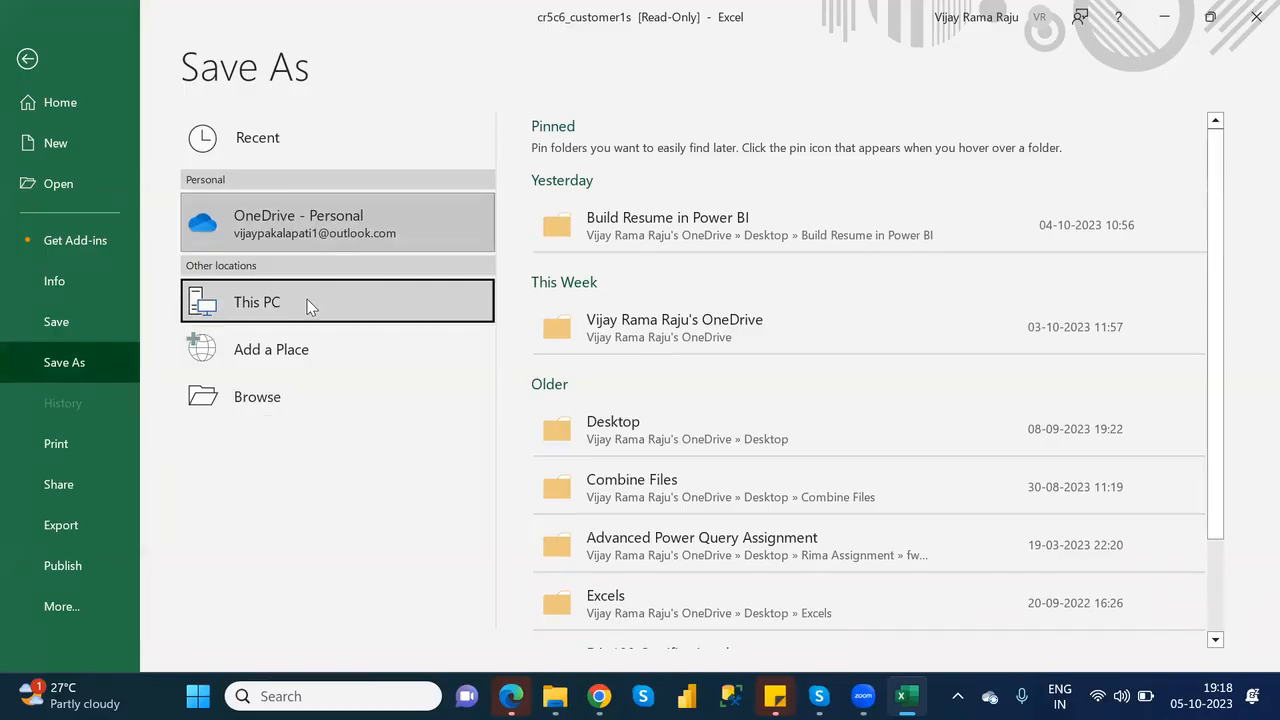
click(268, 394)
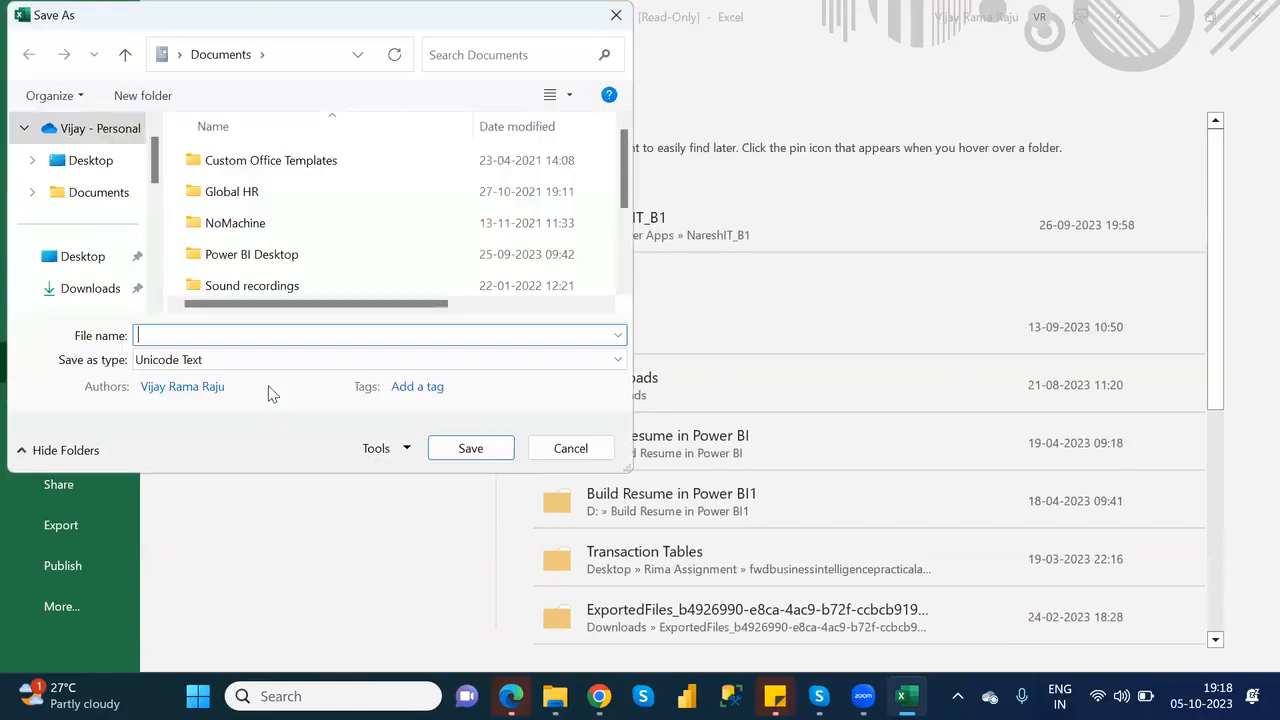
click(90, 288)
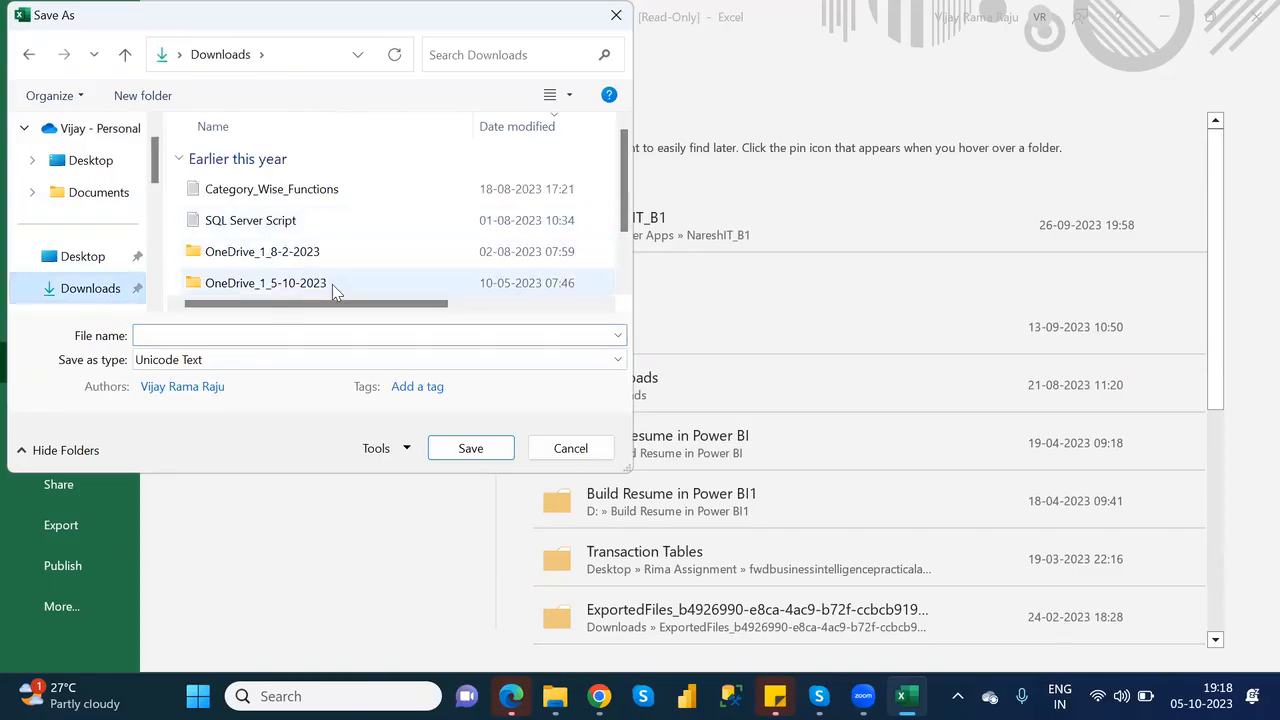
click(617, 360)
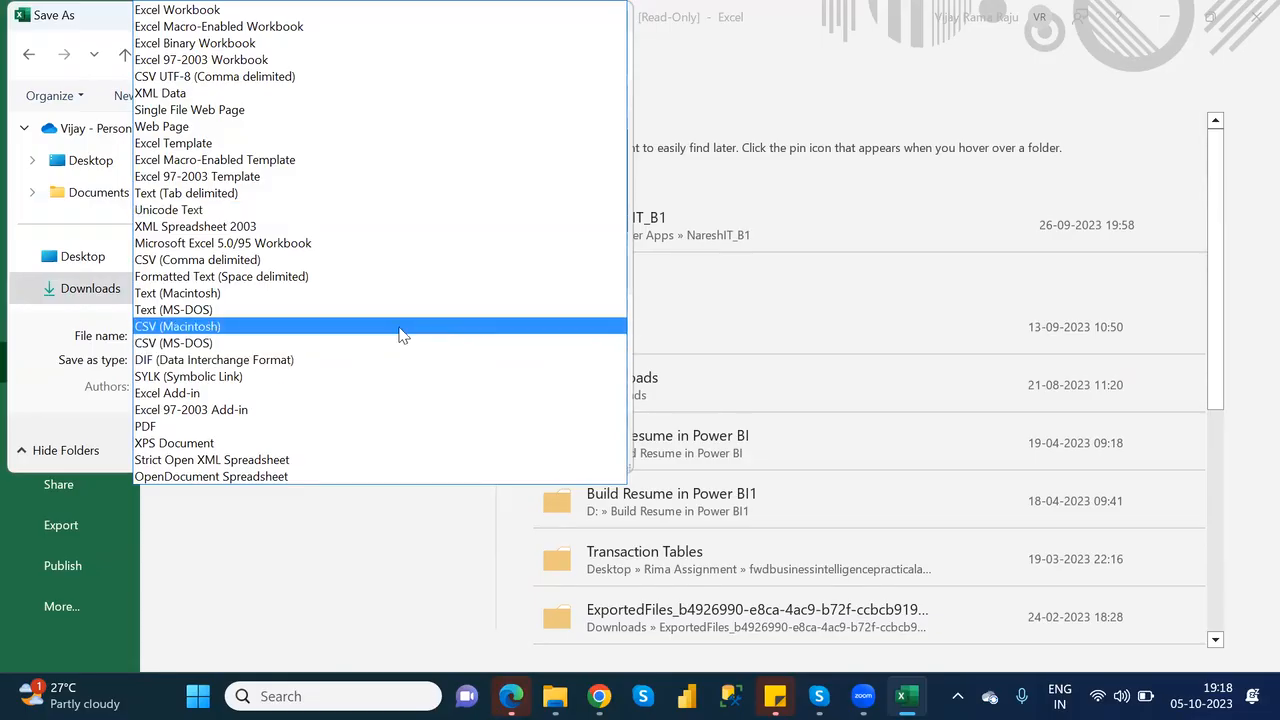
click(213, 11)
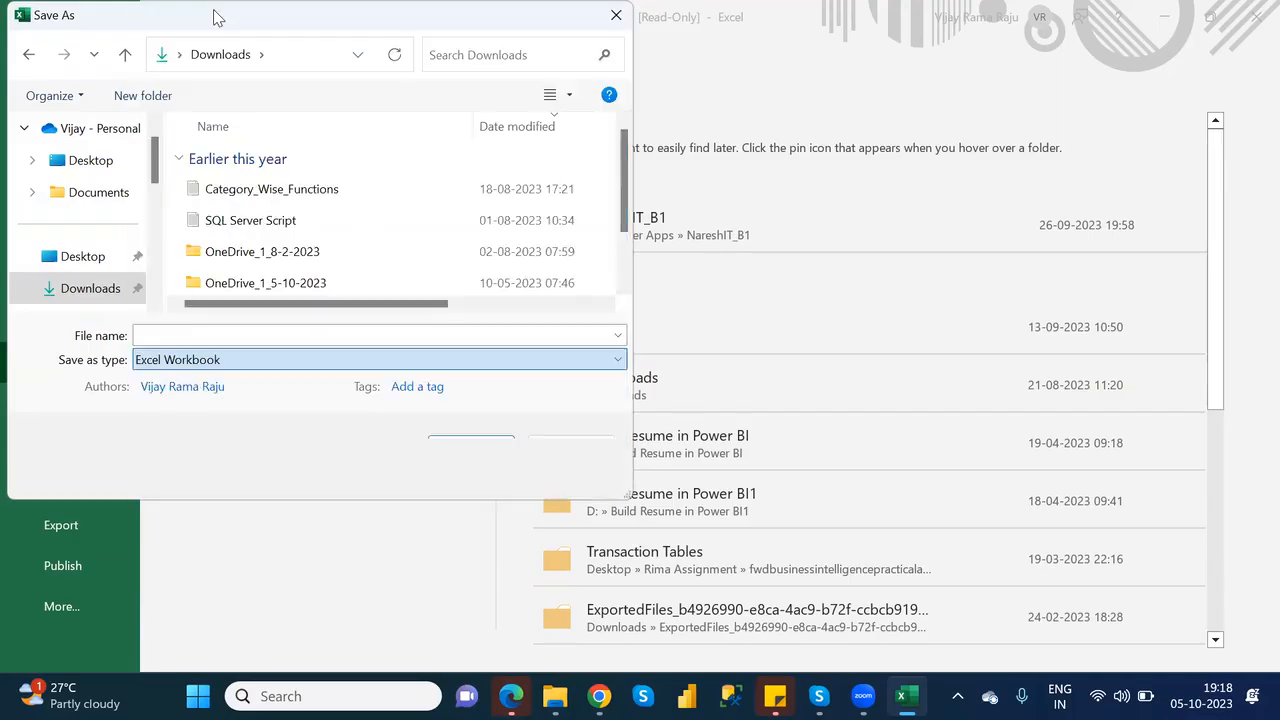
click(199, 333)
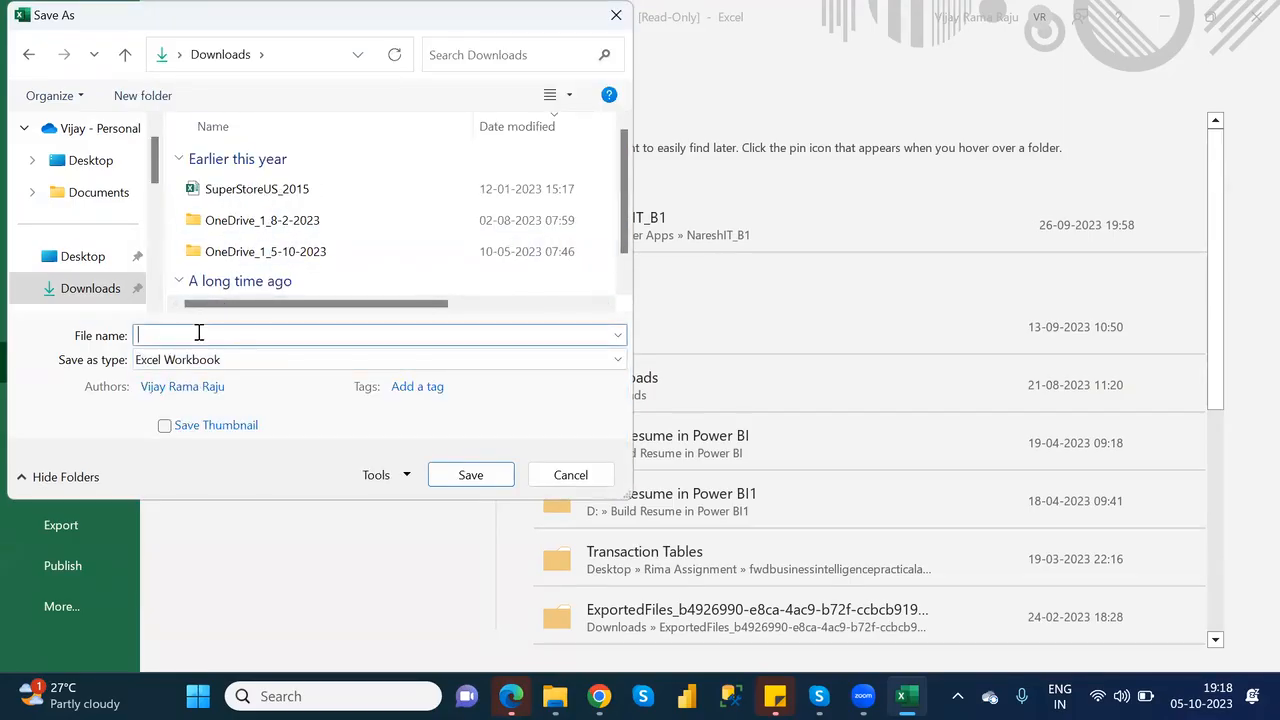
text(xyz)
click(468, 475)
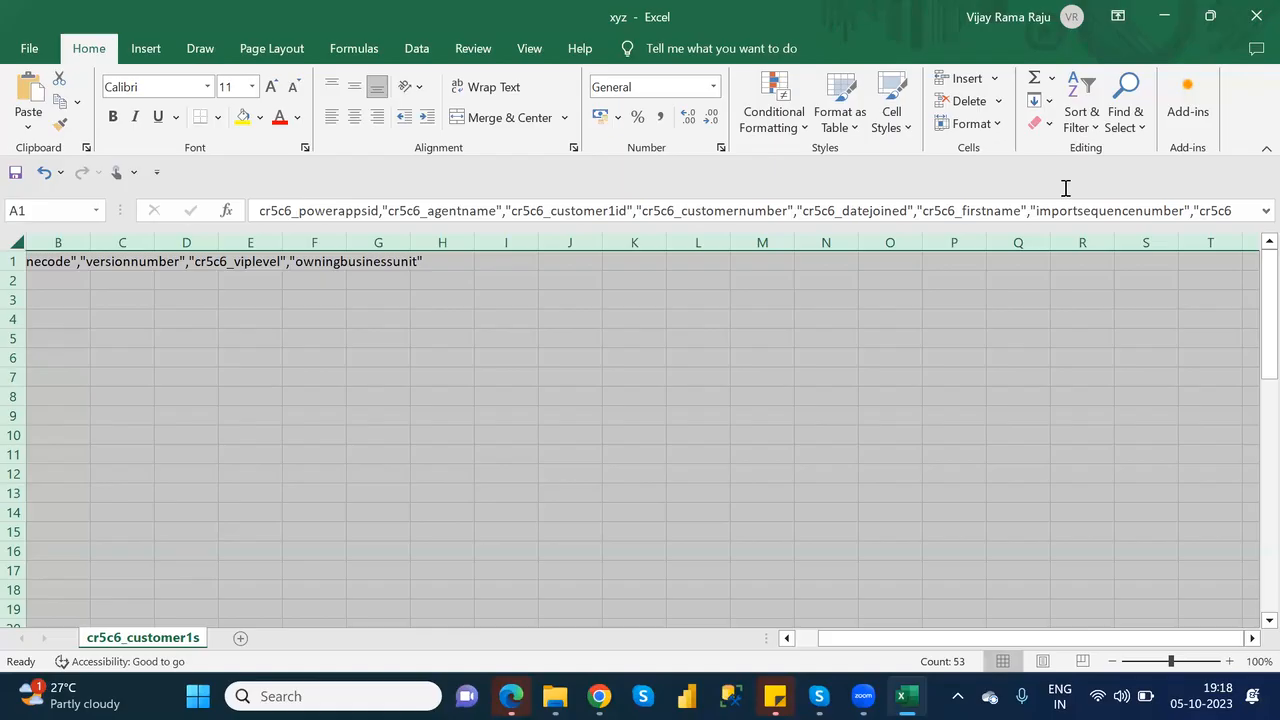
- Close the workbook and reopen the saved xyz file from the Downloads folder
click(1253, 19)
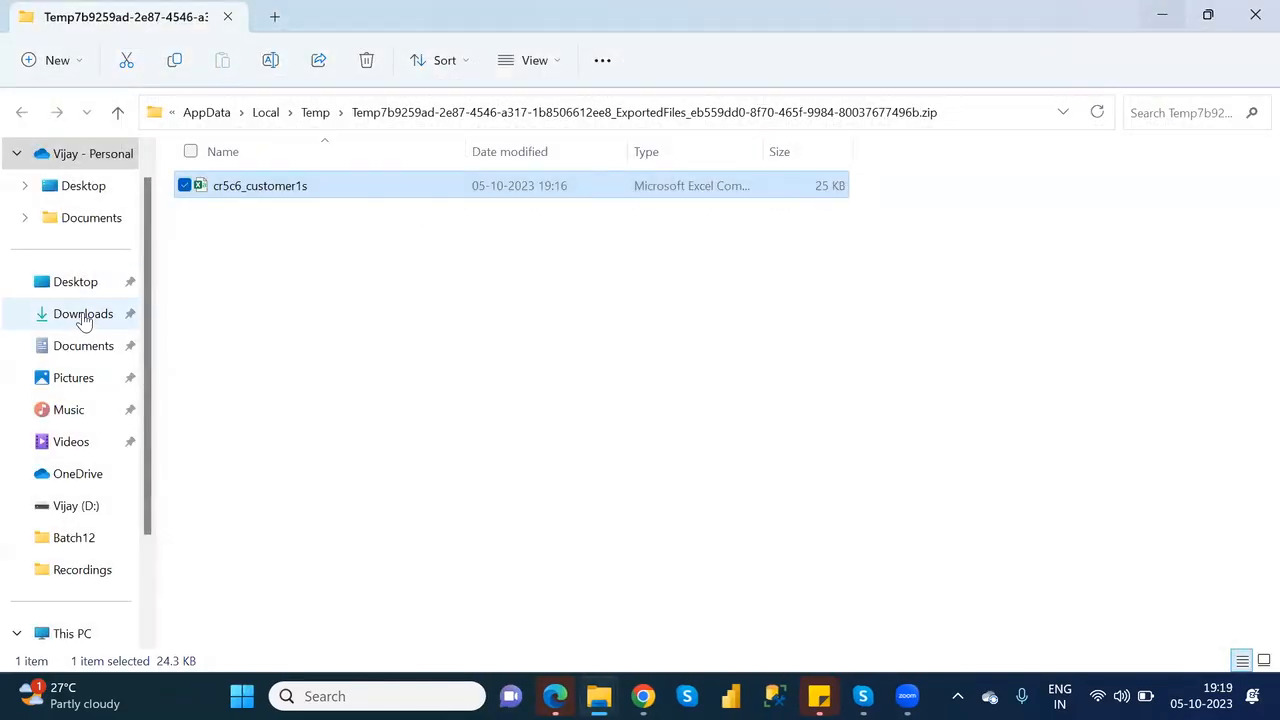
click(84, 318)
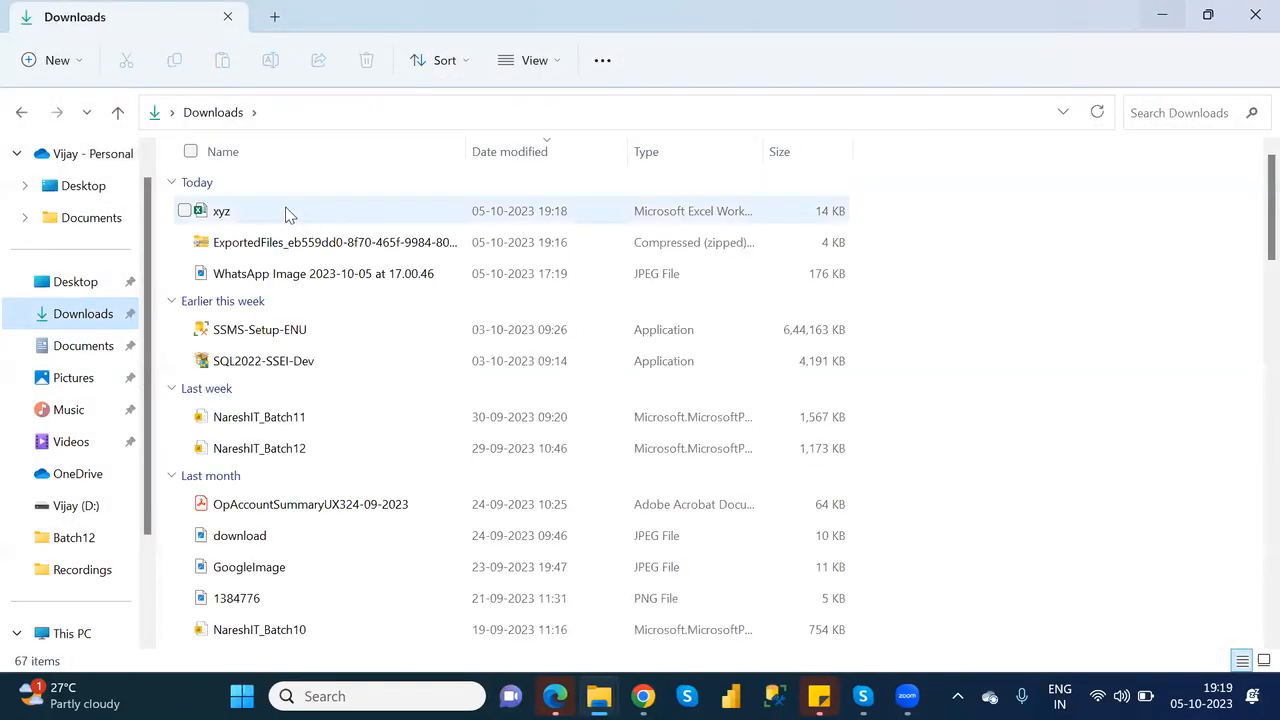
double_click(285, 212)
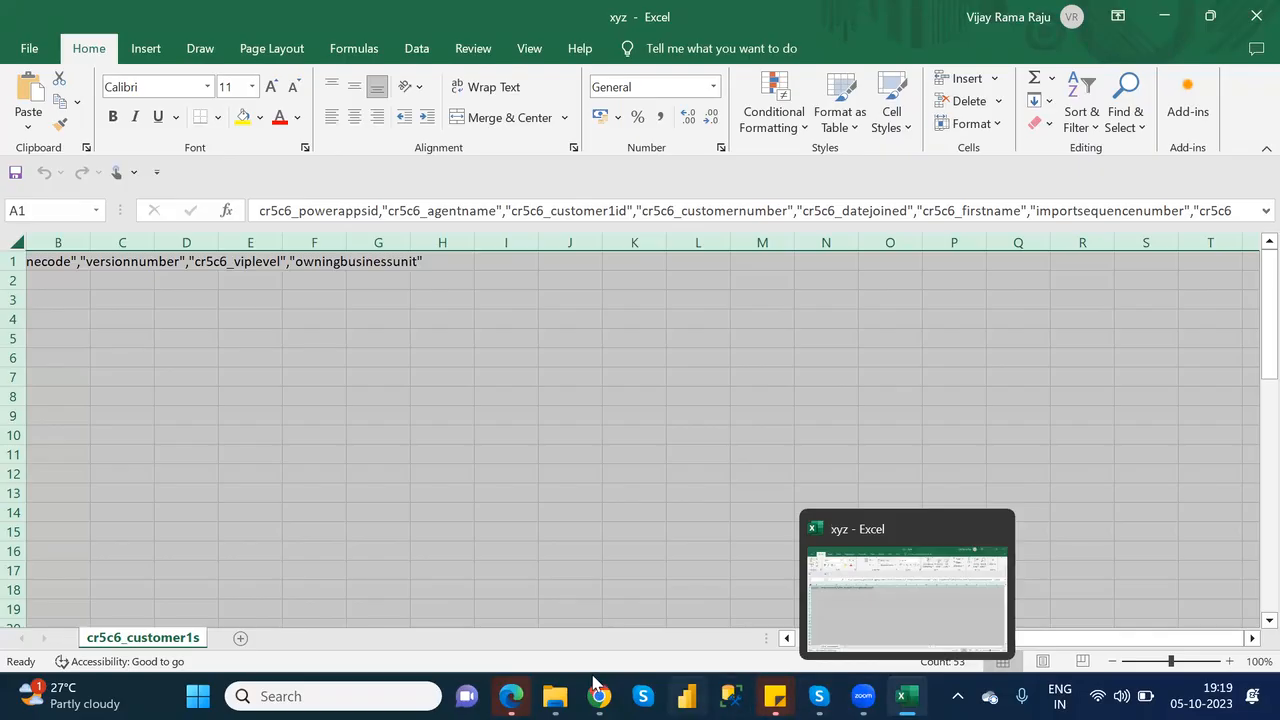
- Switch to the Power Apps window in Chrome and close the completed Customer export page
mouse_move(599, 696)
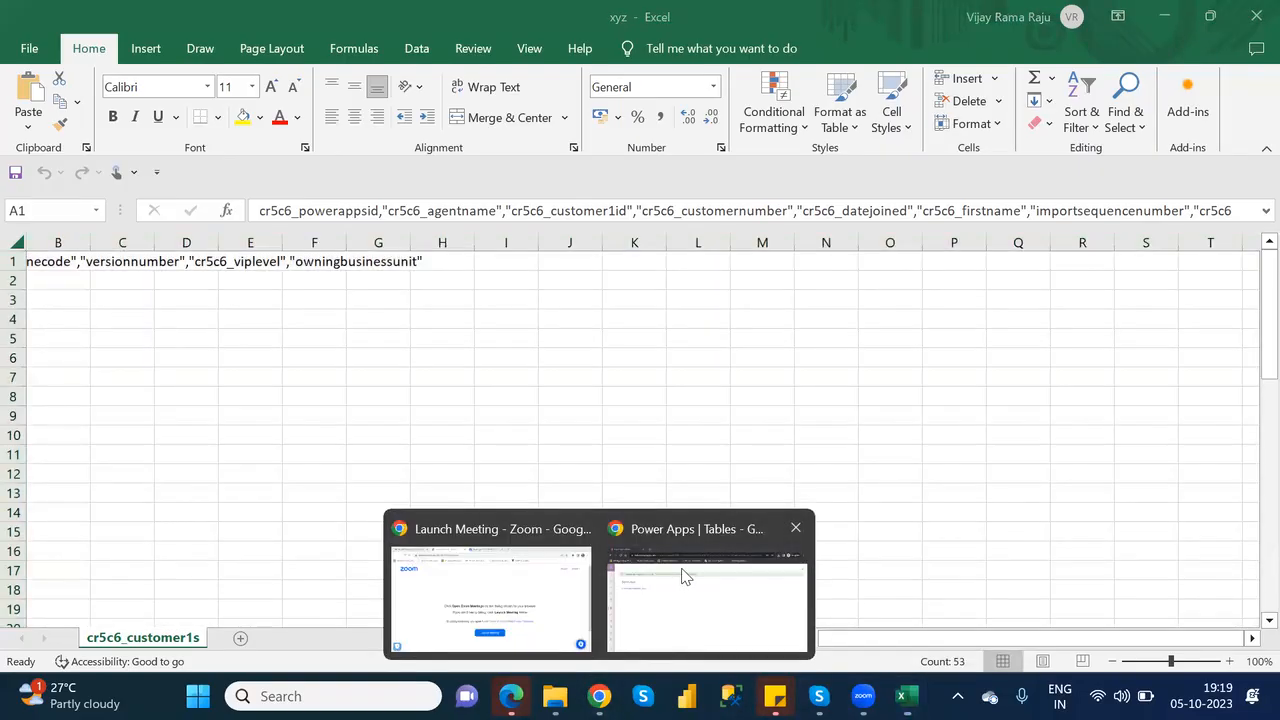
click(683, 574)
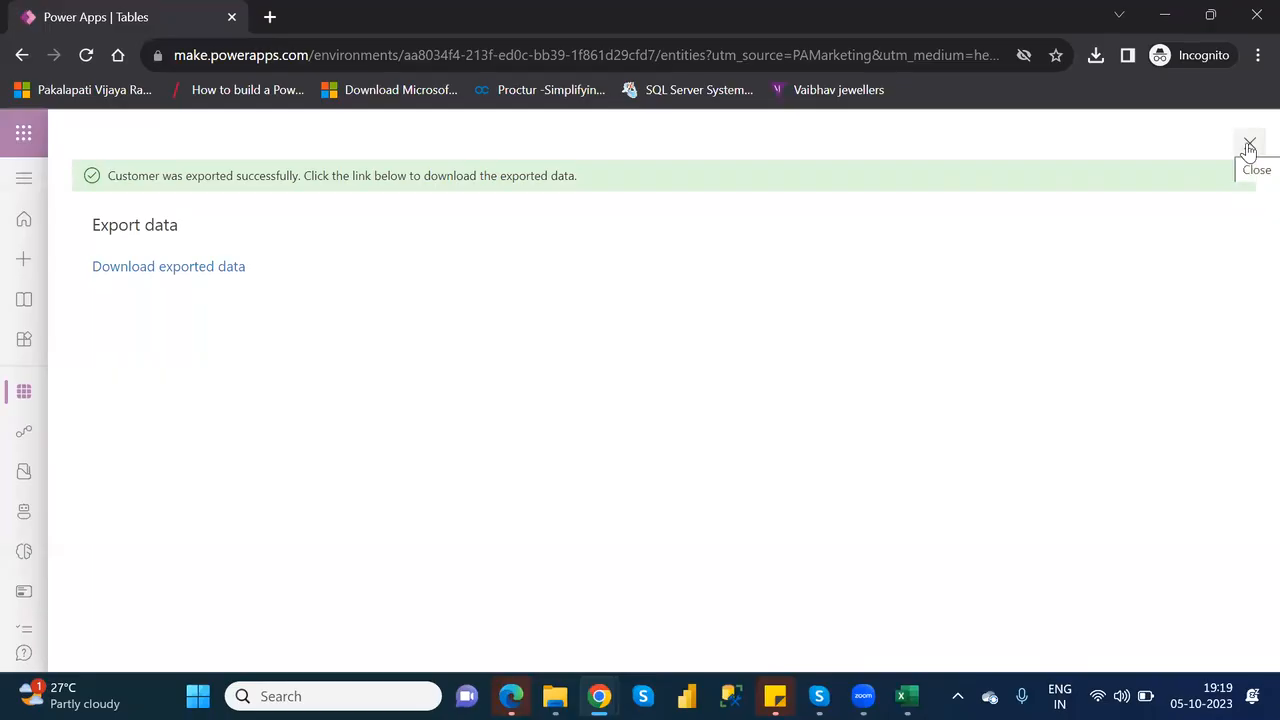
click(1249, 147)
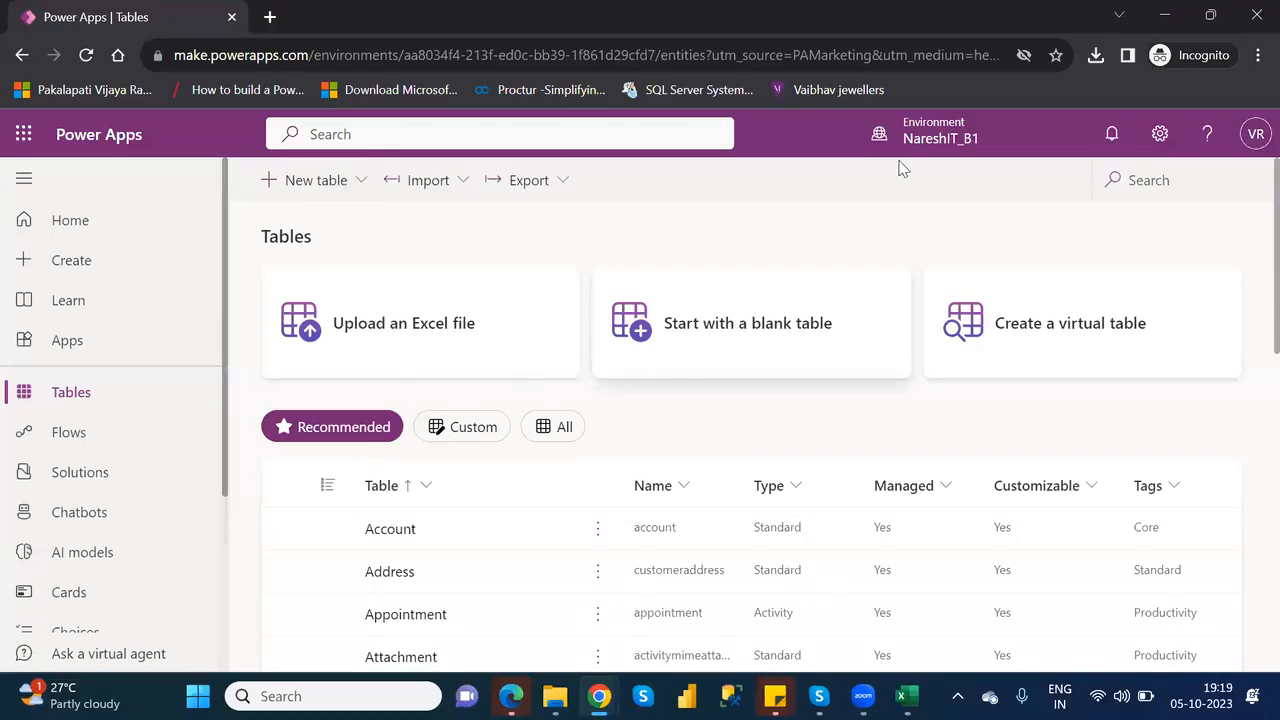
click(1165, 181)
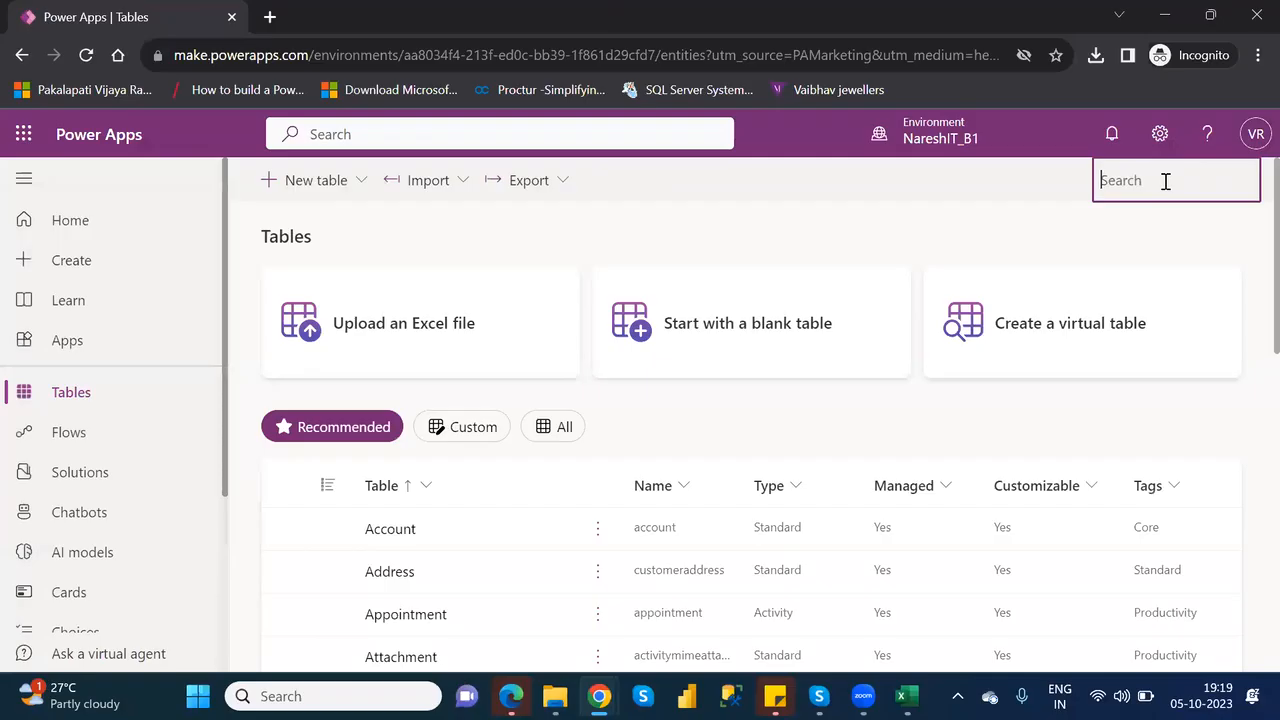
text(custo)
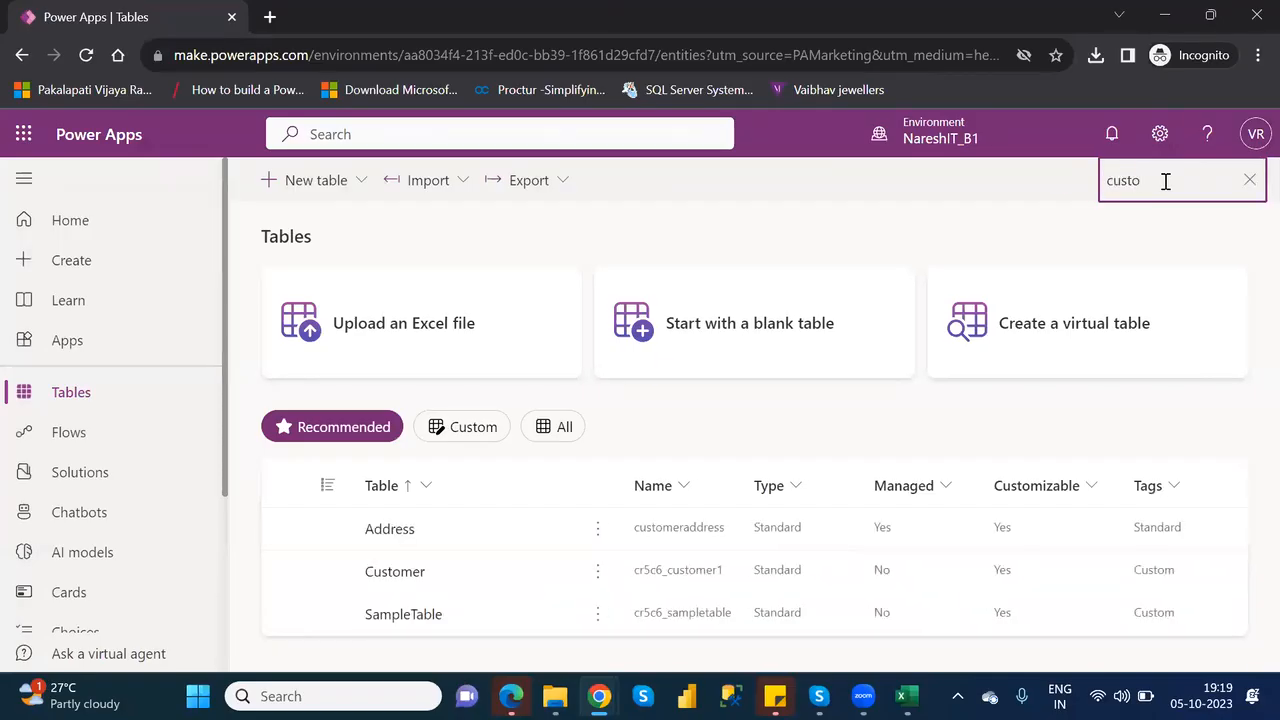
click(404, 578)
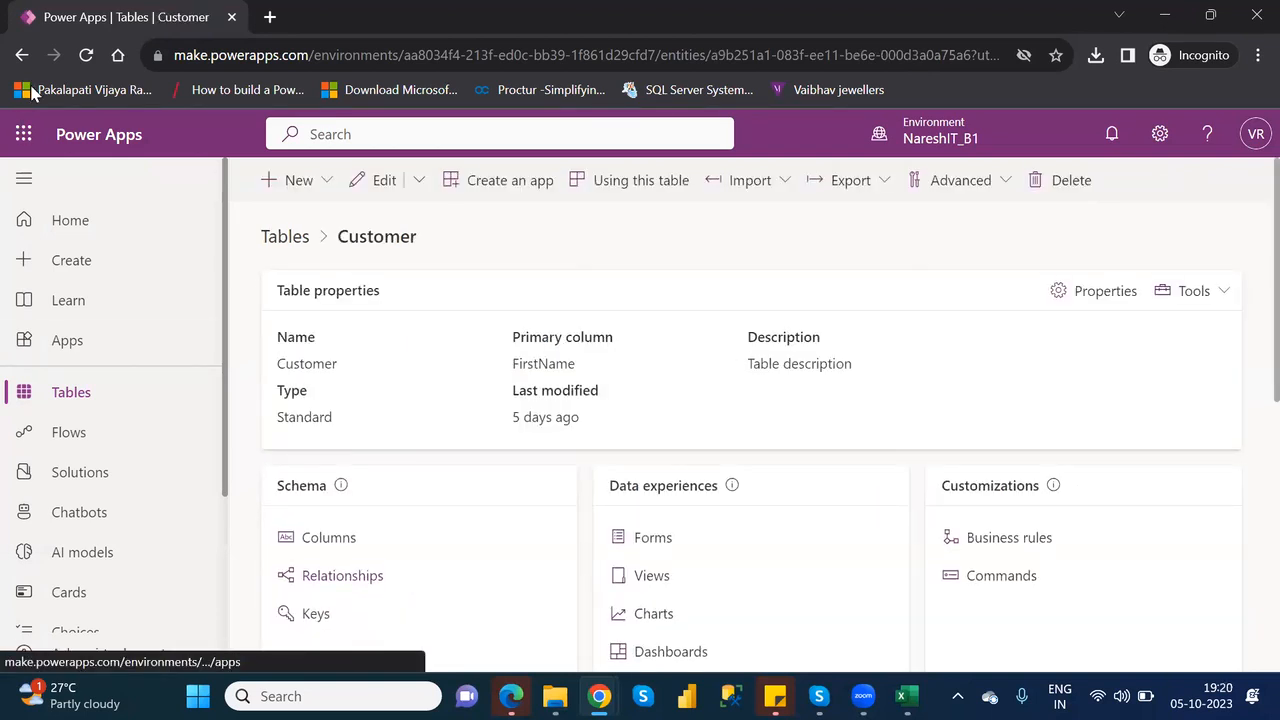
click(23, 57)
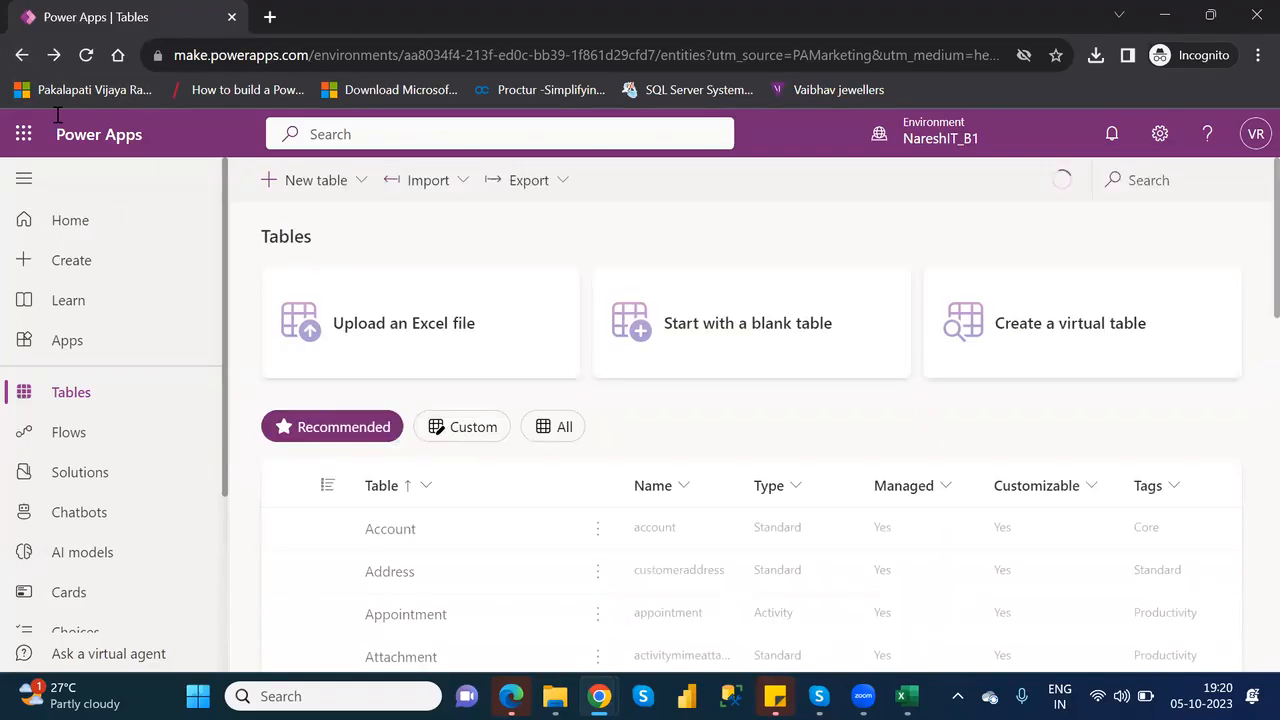
click(22, 55)
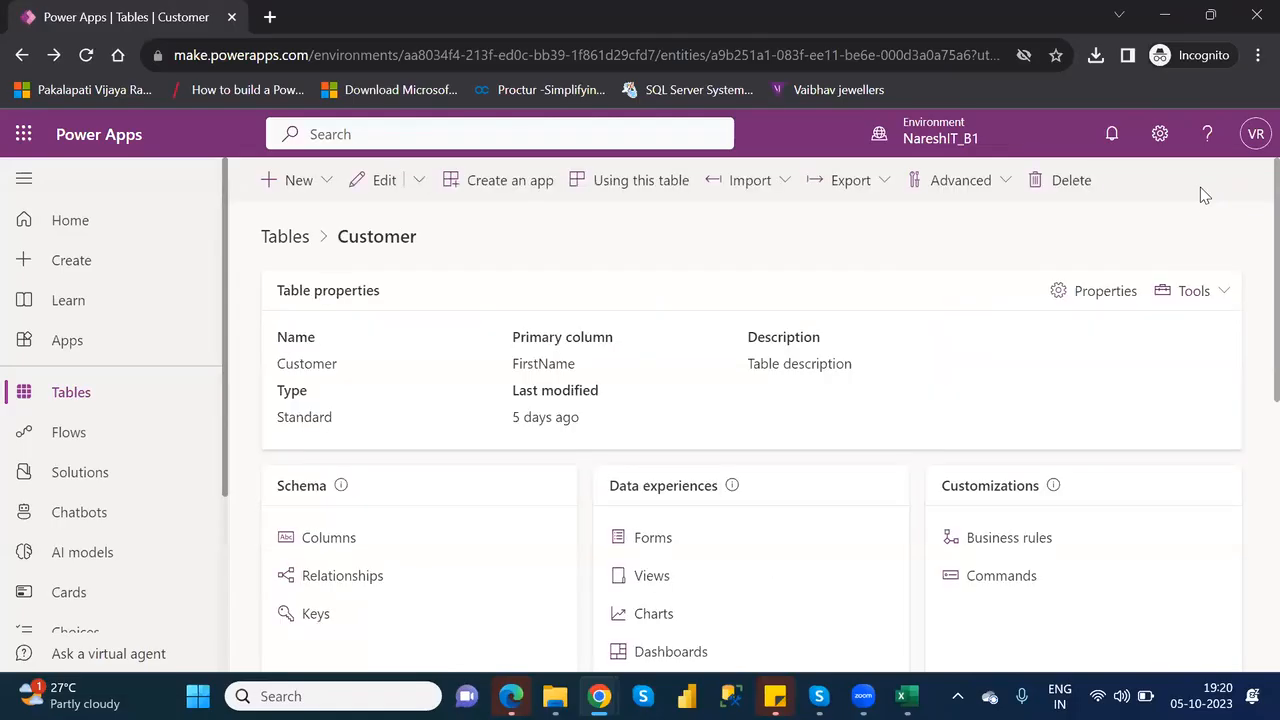
click(22, 55)
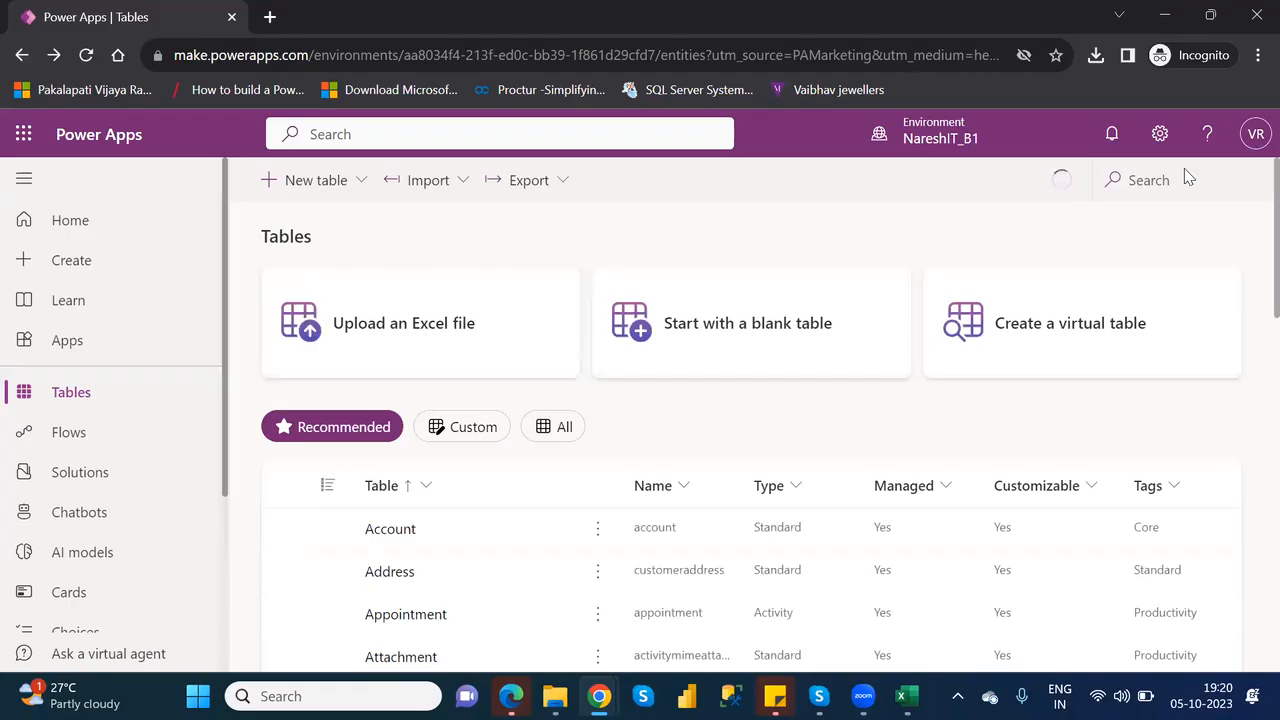
- Search the tables for "customer" and select the Customer table in the list
click(1167, 190)
text(customer)
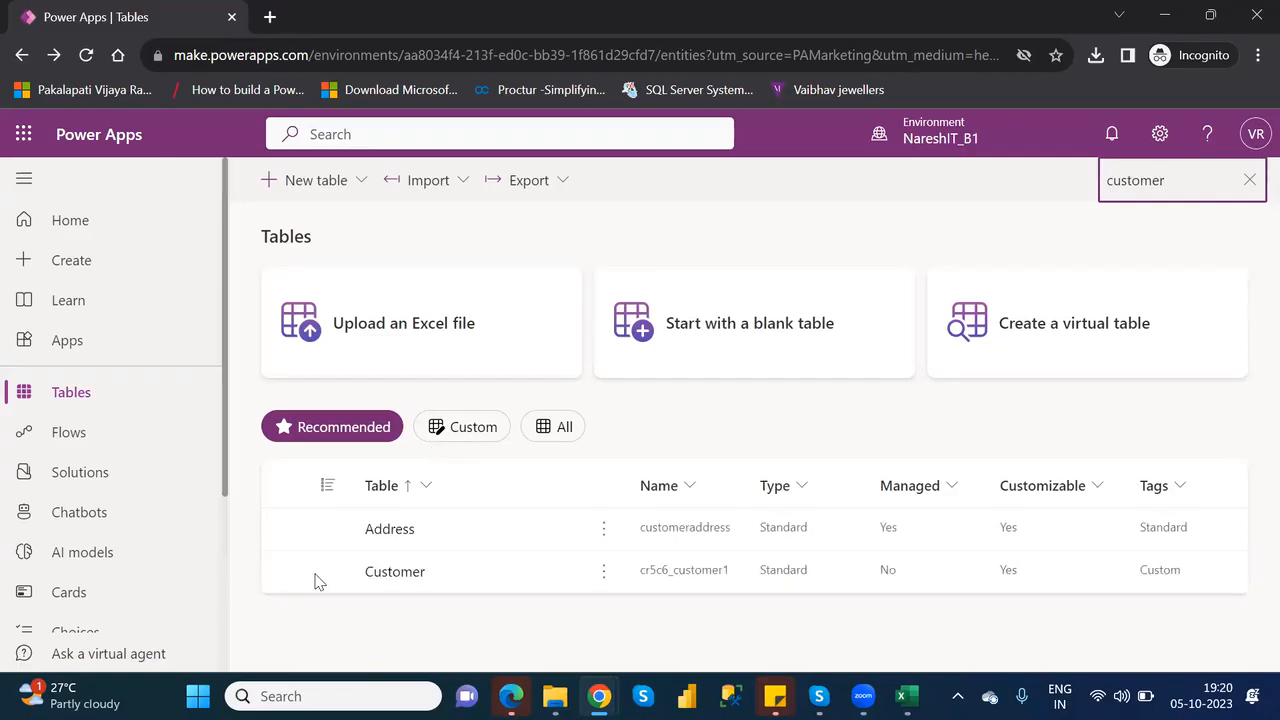
click(285, 574)
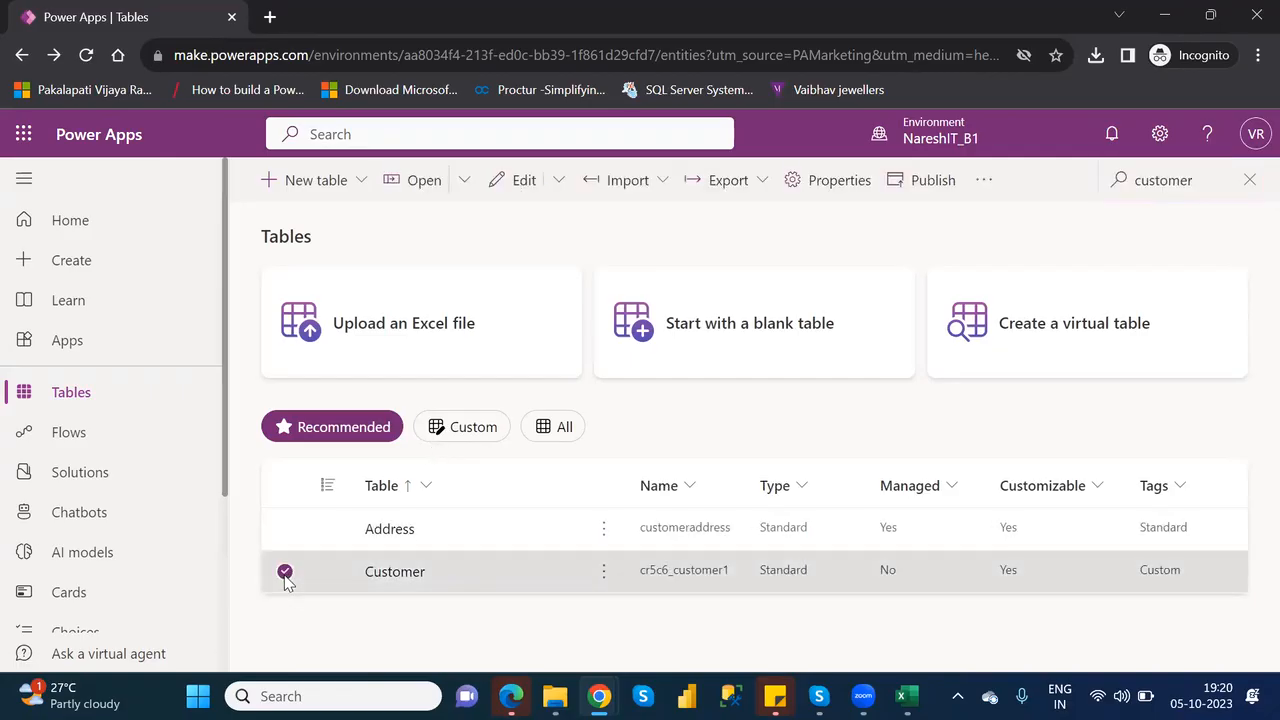
- Examine the Customer table's opening and editing options and its table properties, then close them without saving
click(466, 184)
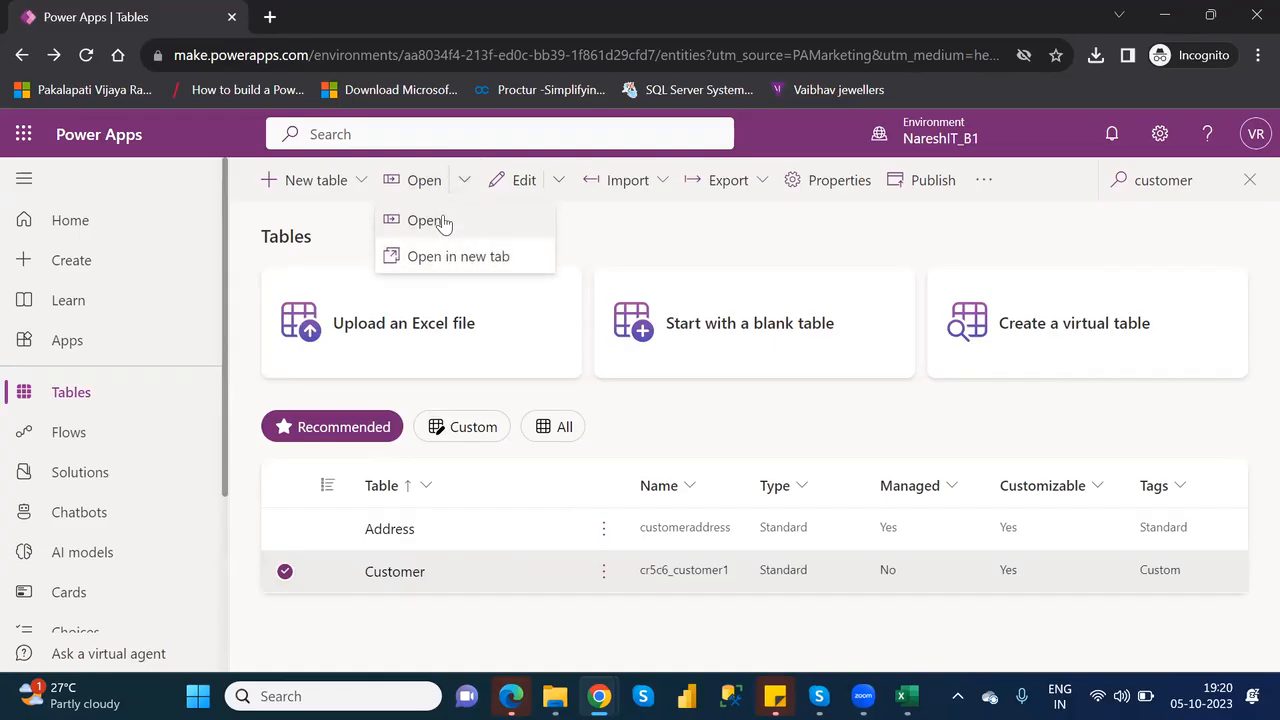
click(596, 231)
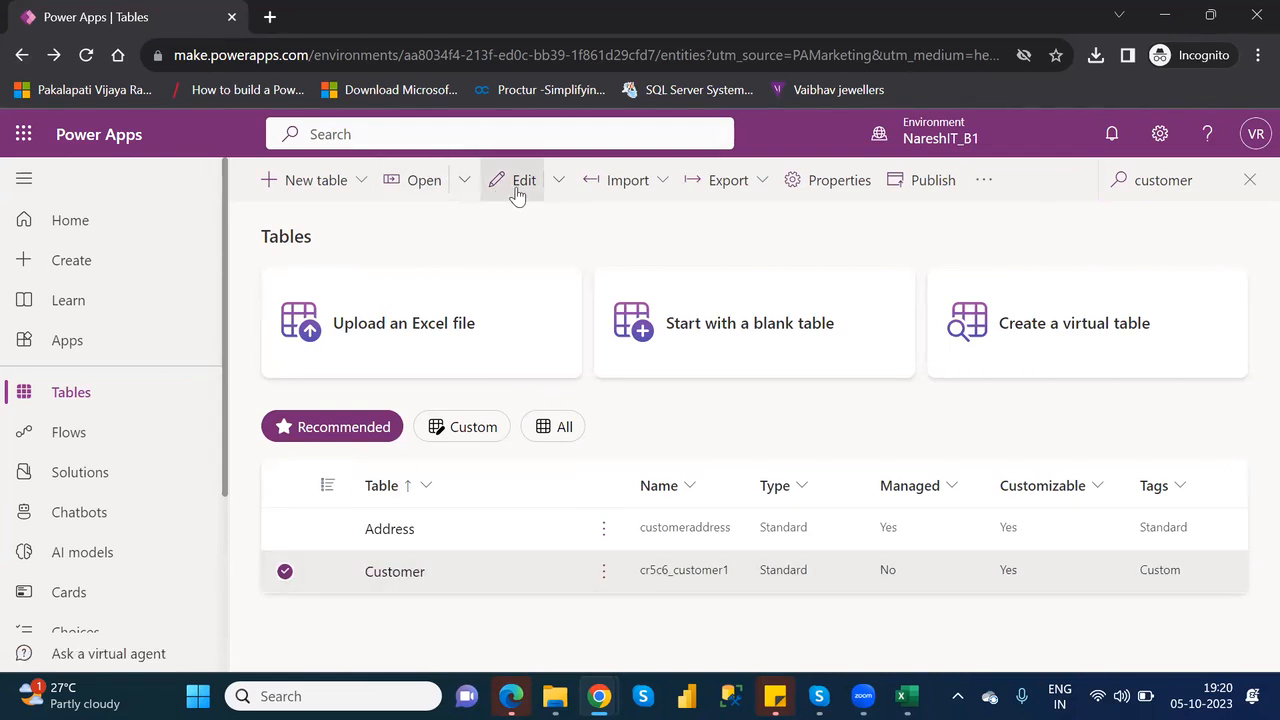
click(555, 184)
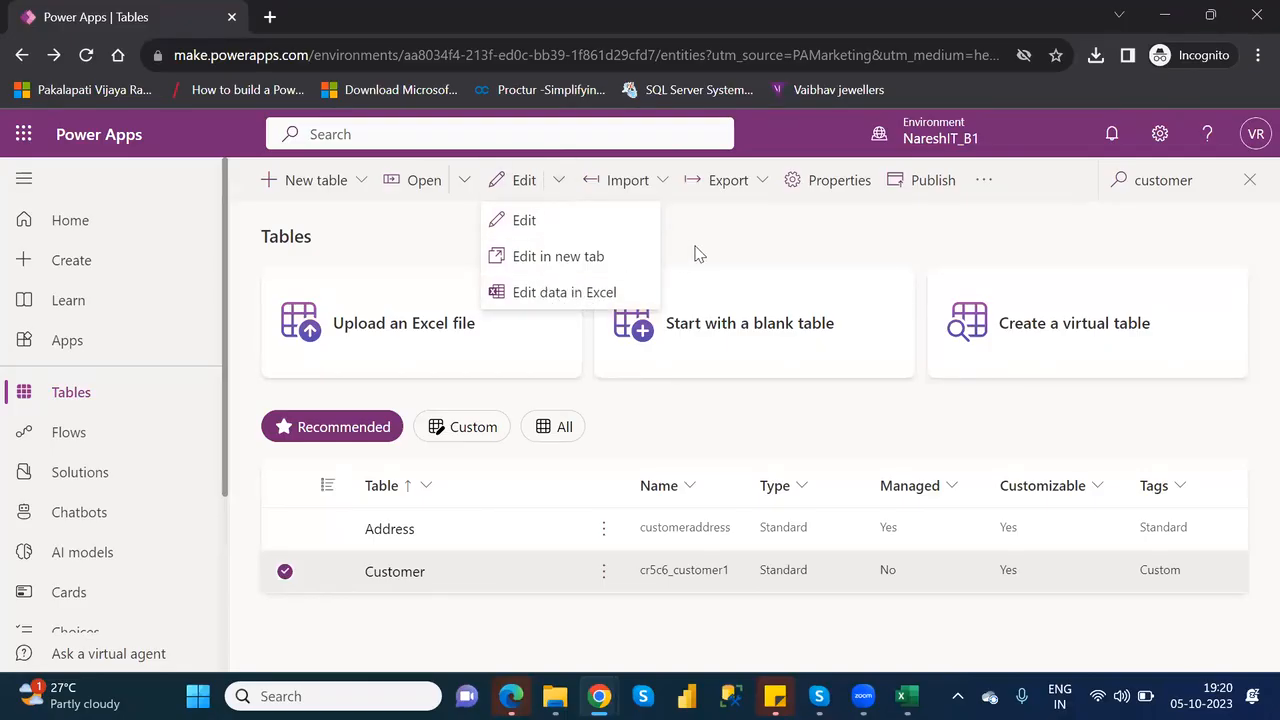
click(656, 228)
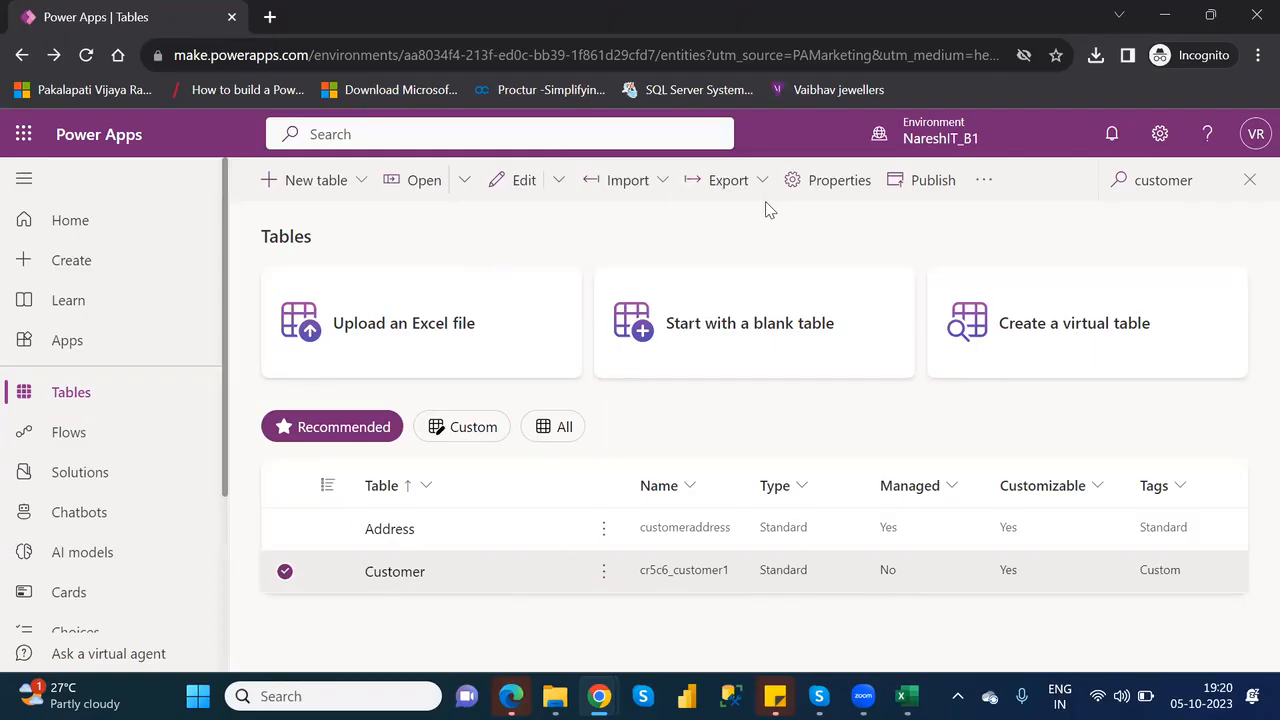
click(823, 190)
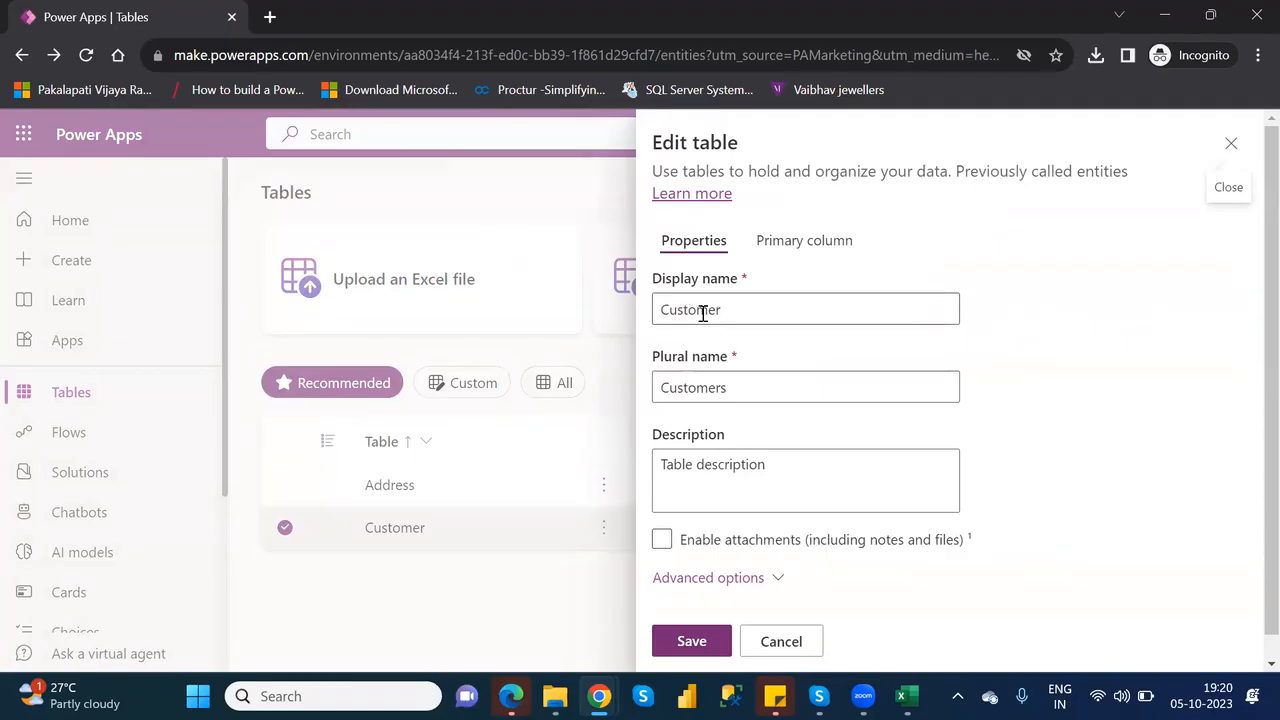
click(1233, 145)
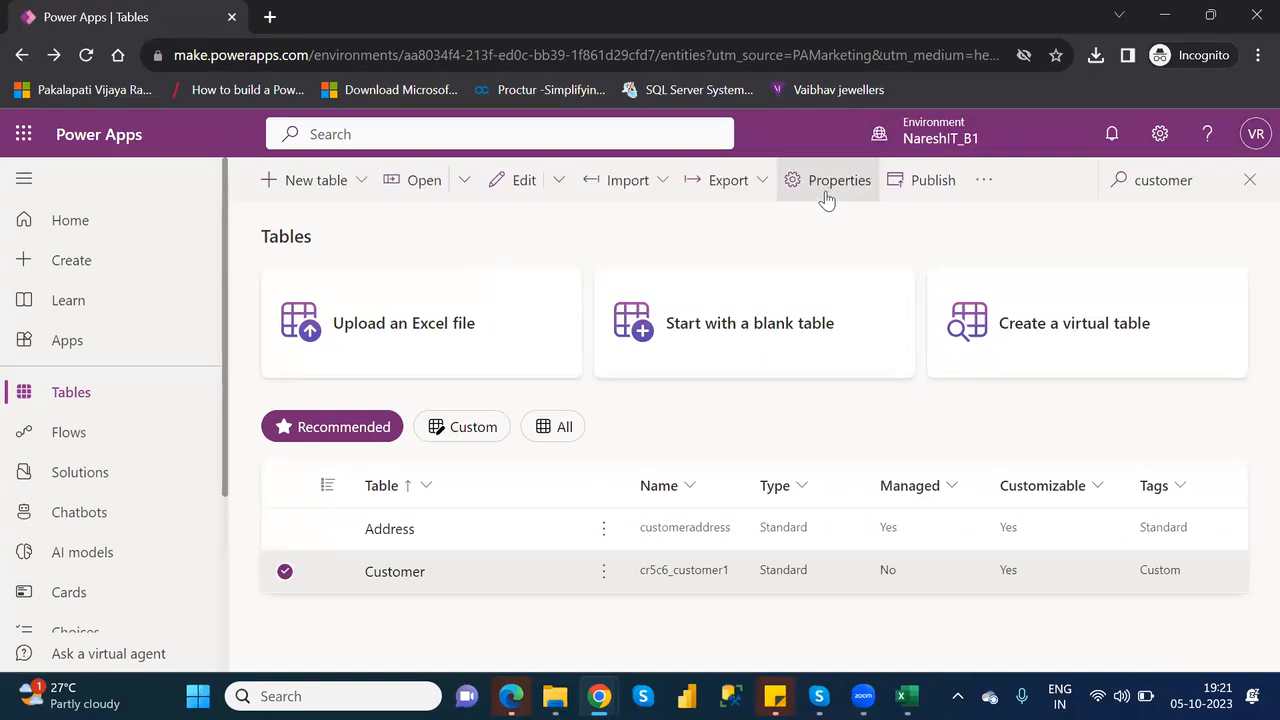
- Publish the selected Customer table
click(919, 188)
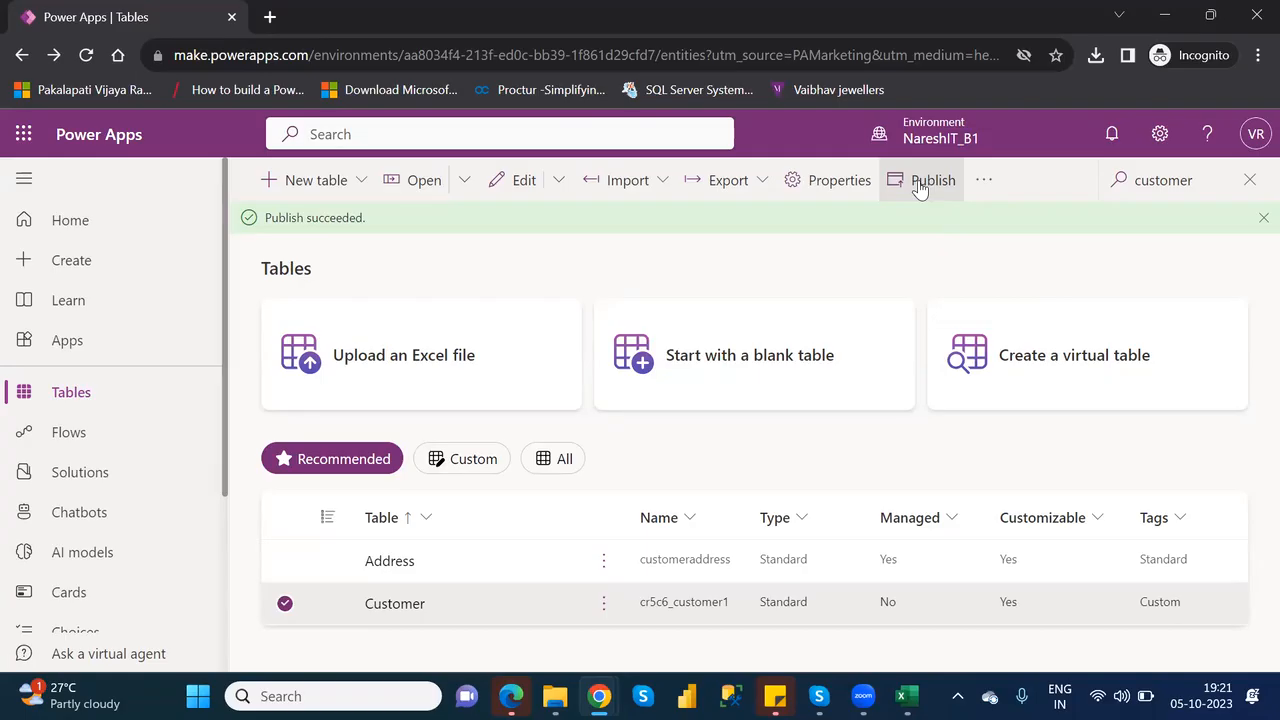
- Review the additional commands for the selected Customer table, including its advanced options, without choosing any
click(982, 190)
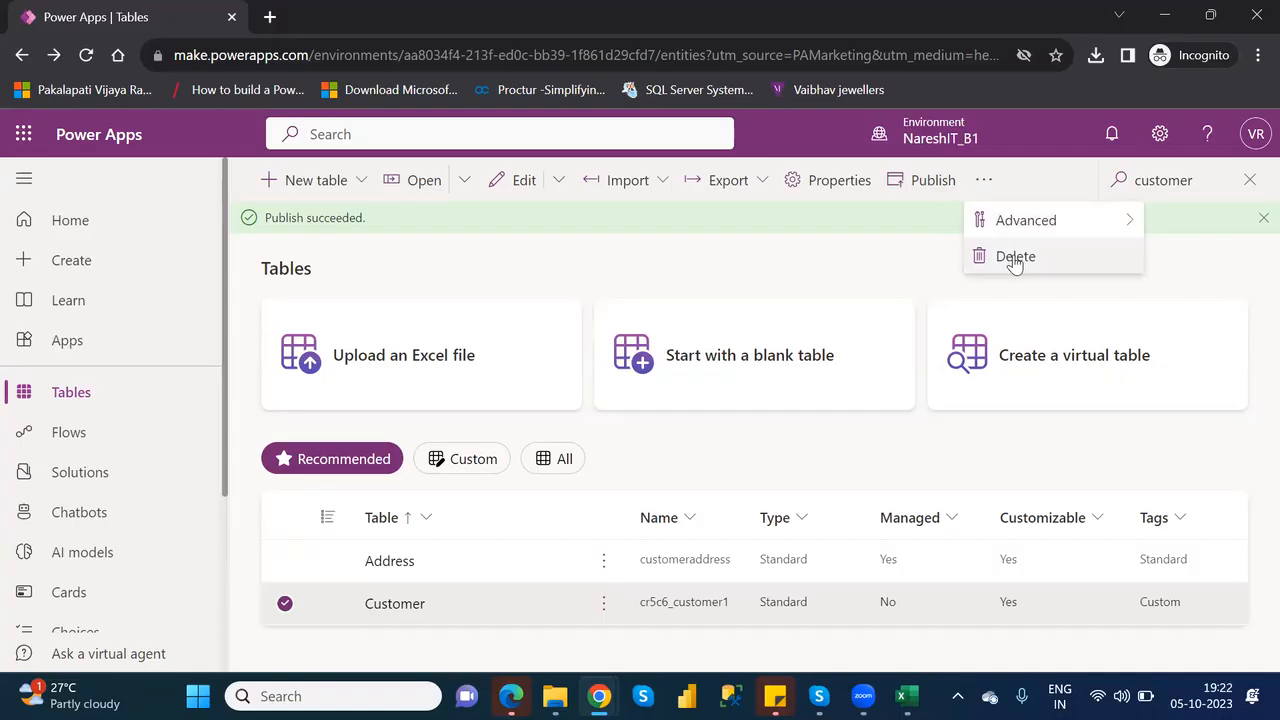
mouse_move(1094, 220)
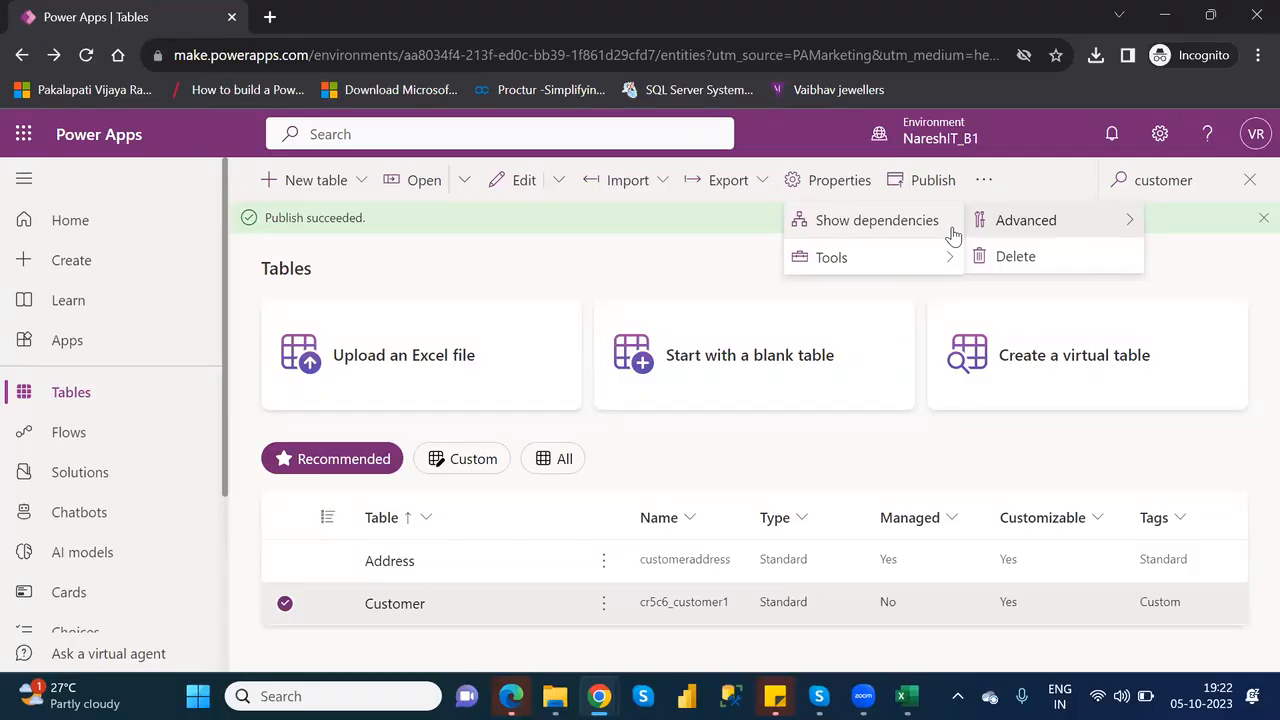
click(620, 275)
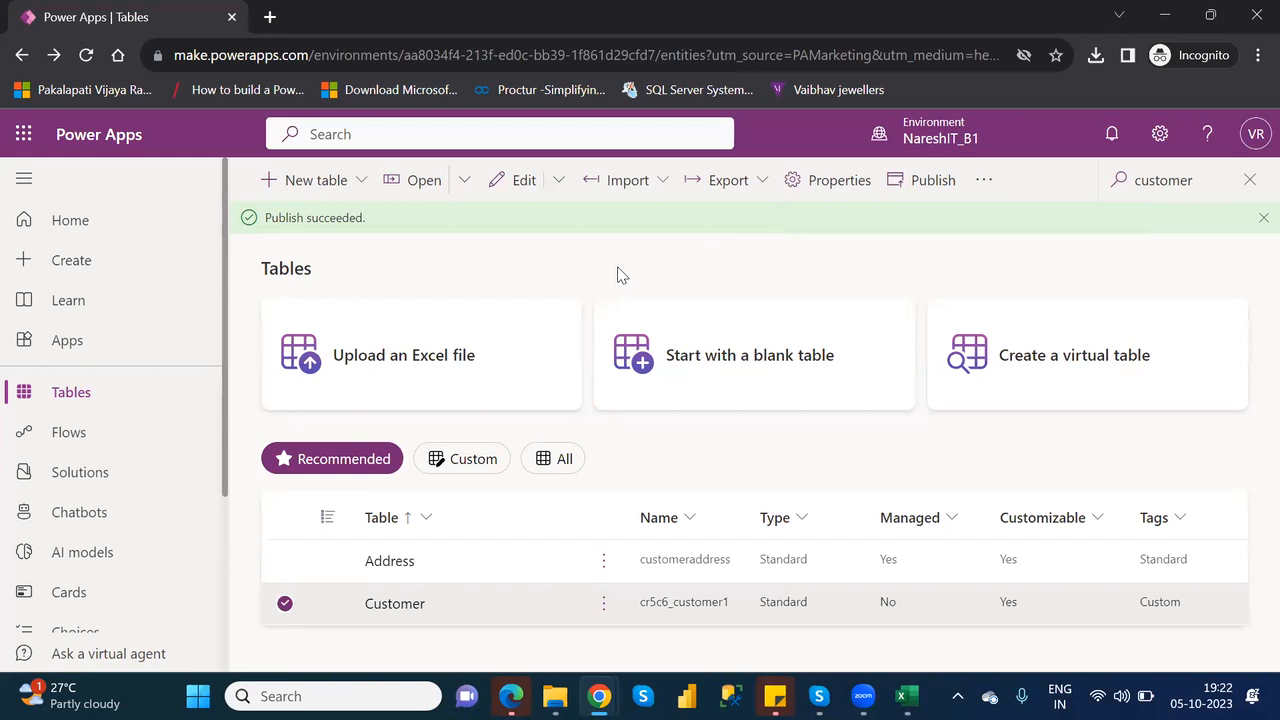
- Open the Customer table's overview and review its options for creating new components and for editing the data
click(394, 604)
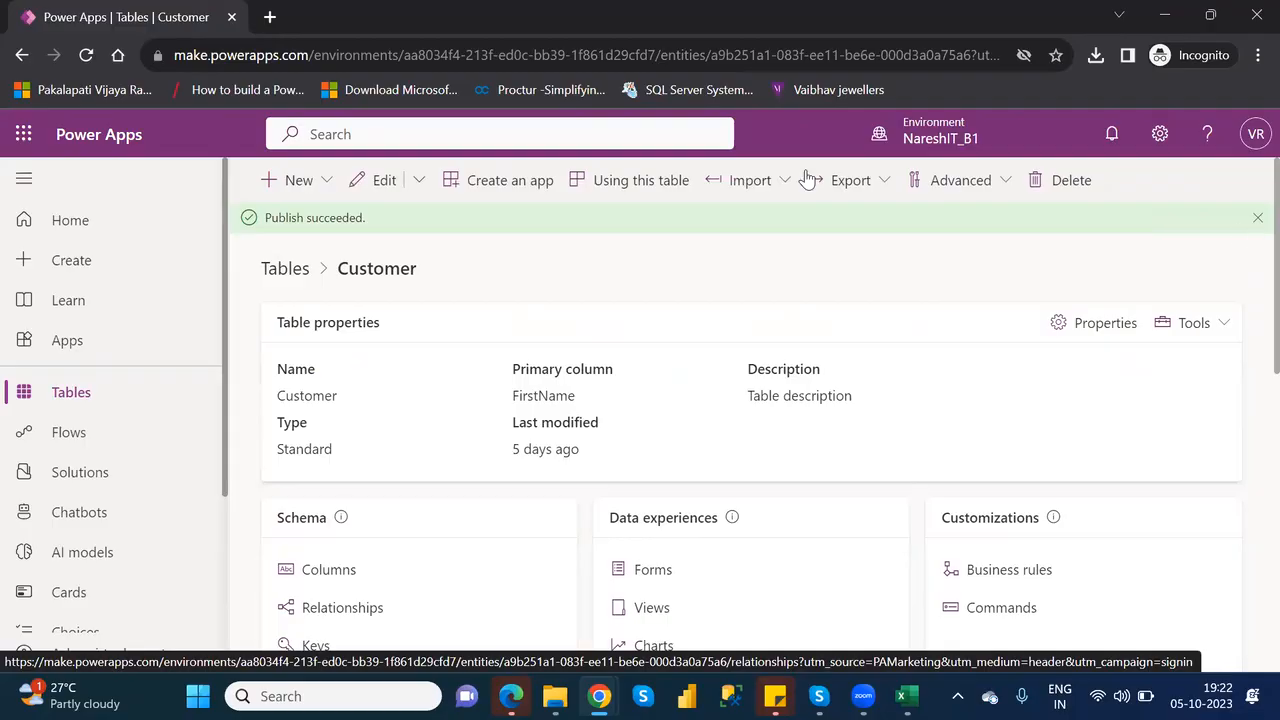
click(333, 181)
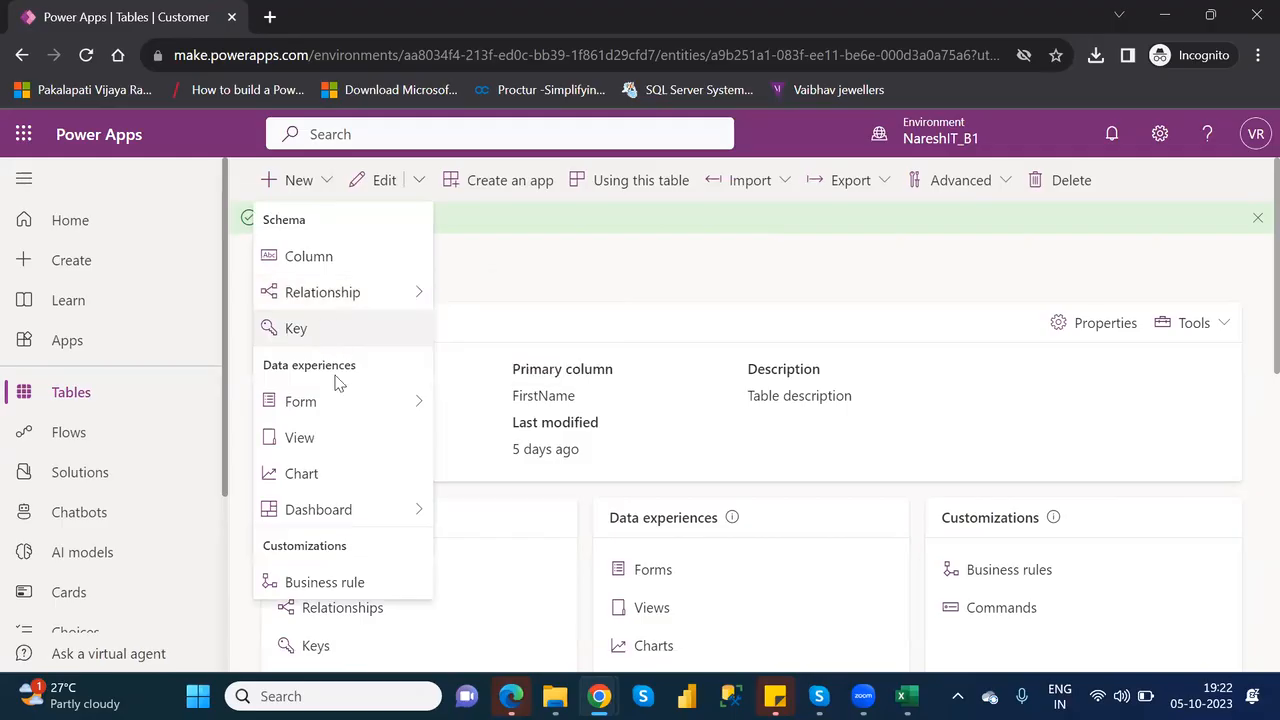
click(540, 307)
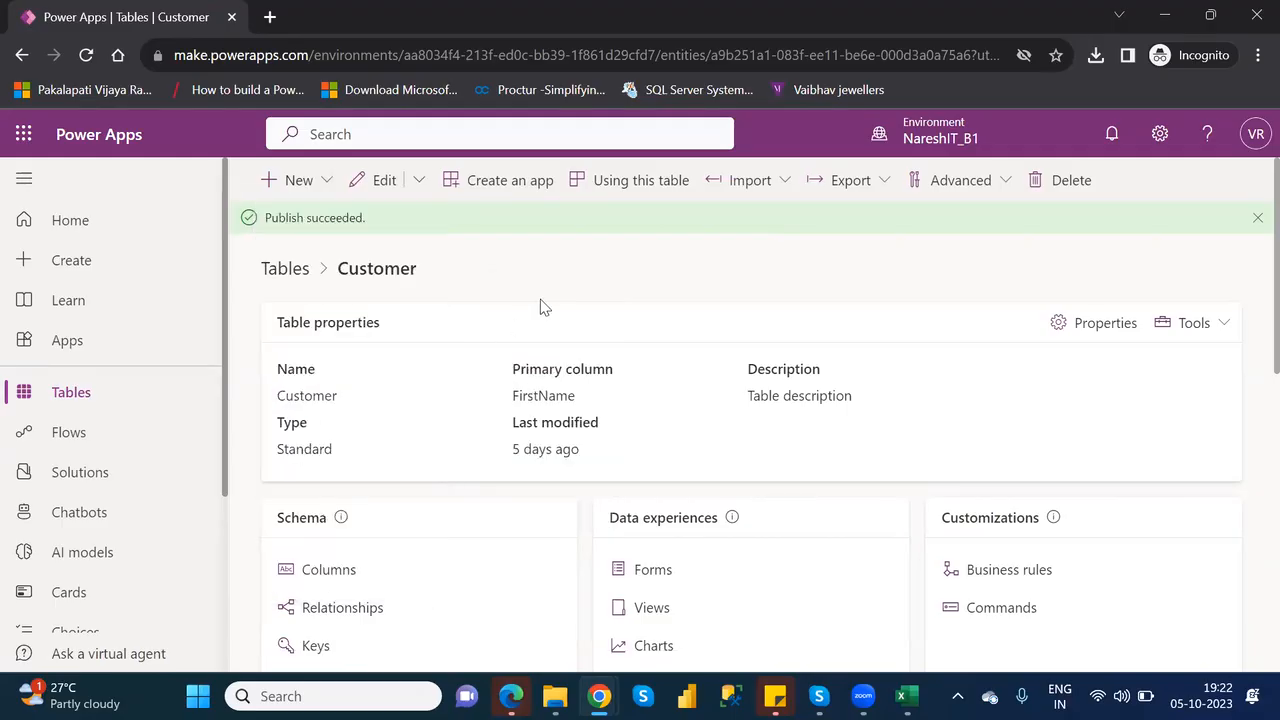
click(419, 184)
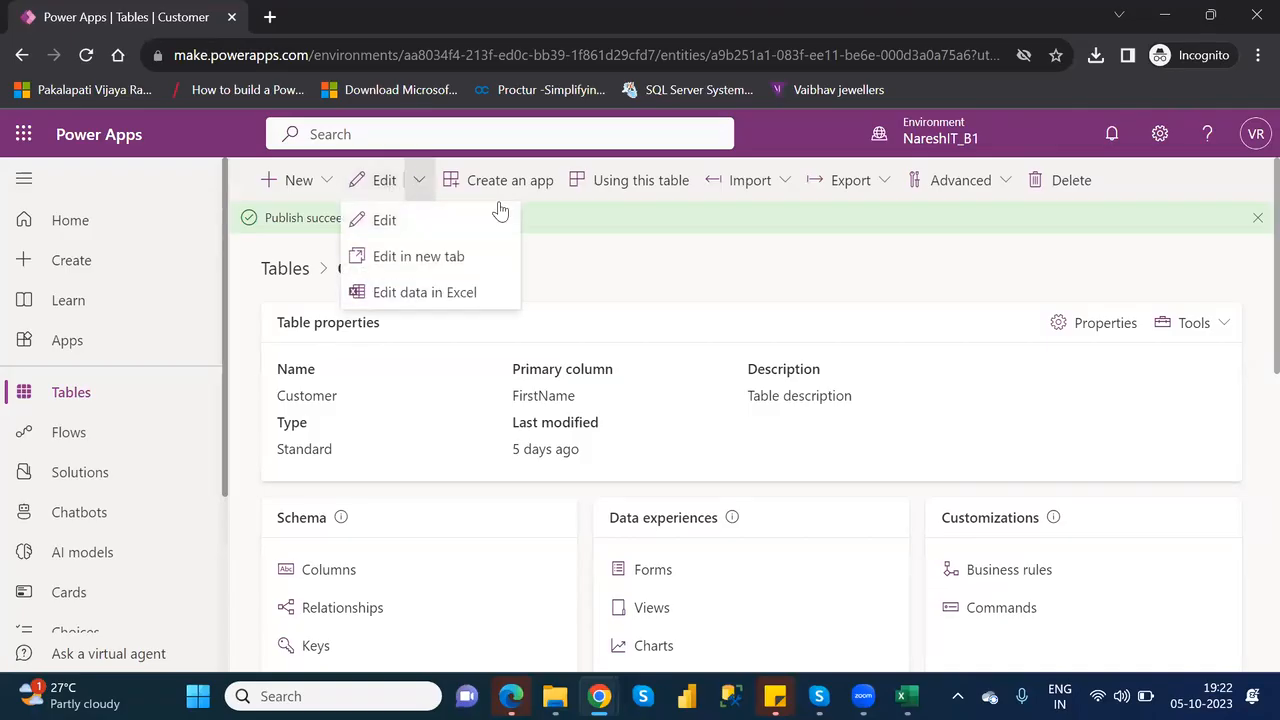
click(582, 256)
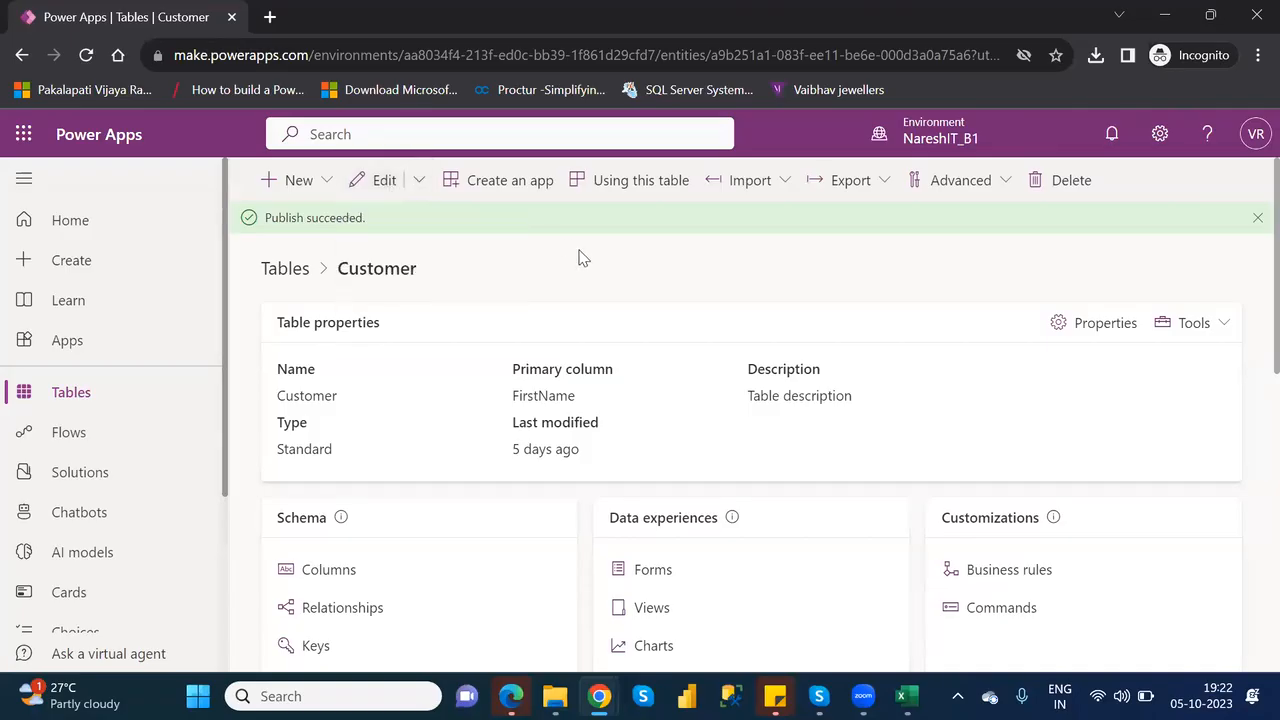
- Examine the form for creating an app from the Customer table, then check which apps and flows use the table
click(505, 190)
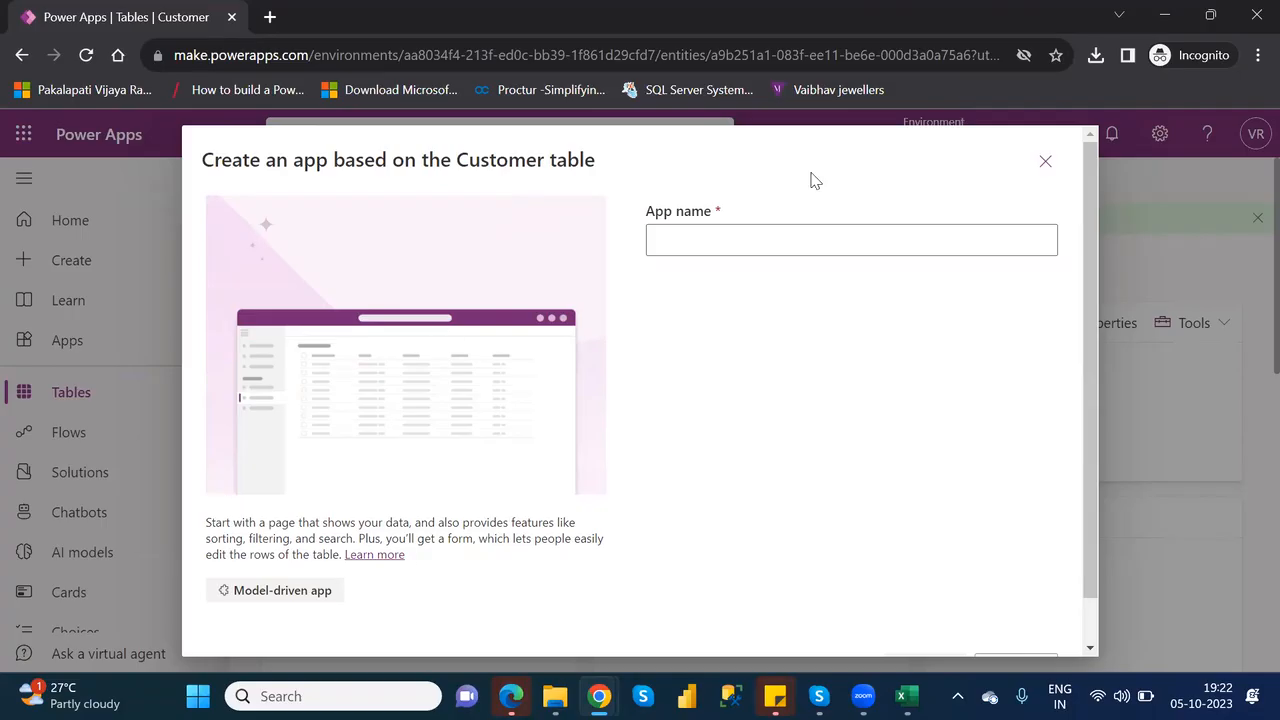
click(1046, 163)
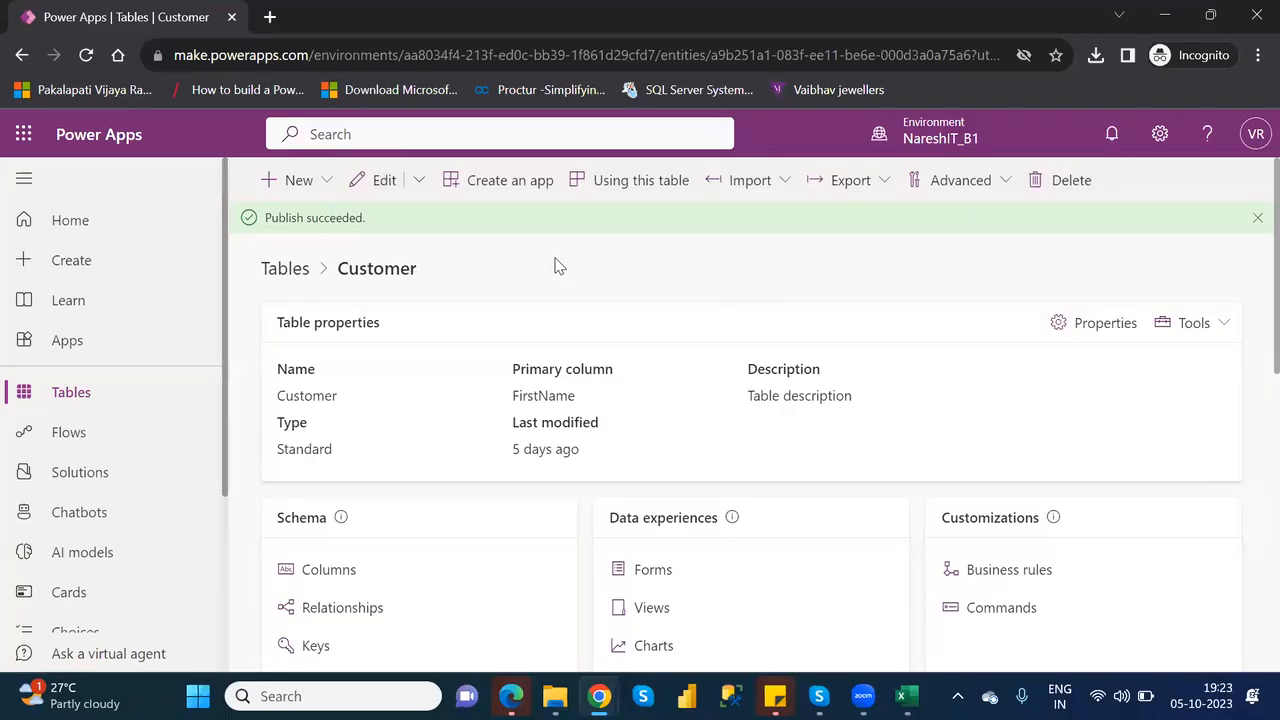
click(641, 181)
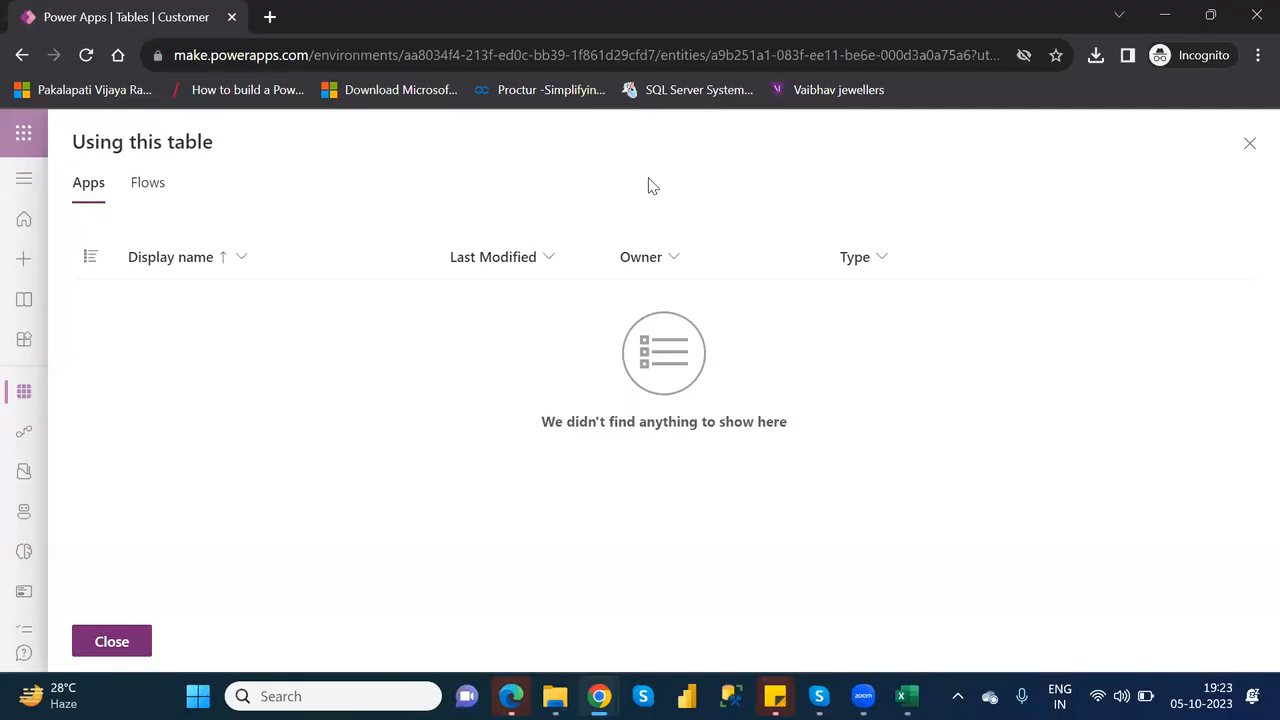
click(145, 191)
click(1250, 146)
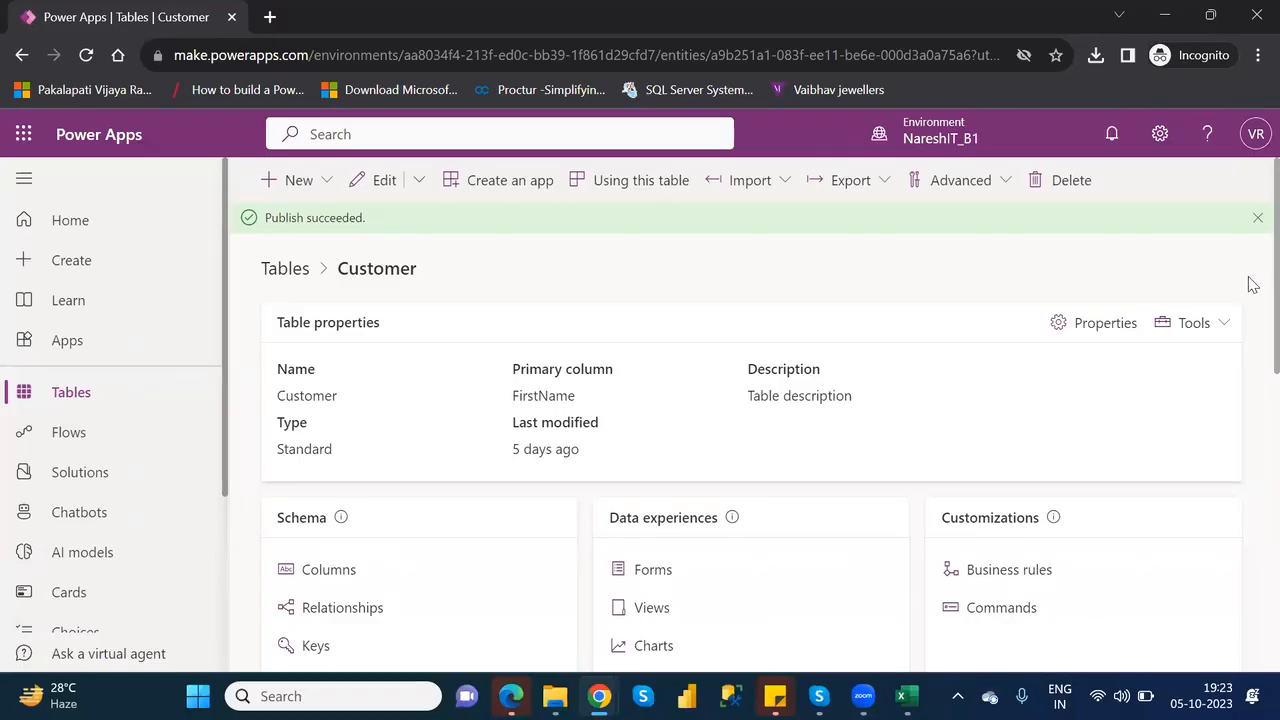
- Examine the Customer table's list of columns and return to the table overview
scroll(1250, 320, down, 1)
scroll(1250, 355, down, 1)
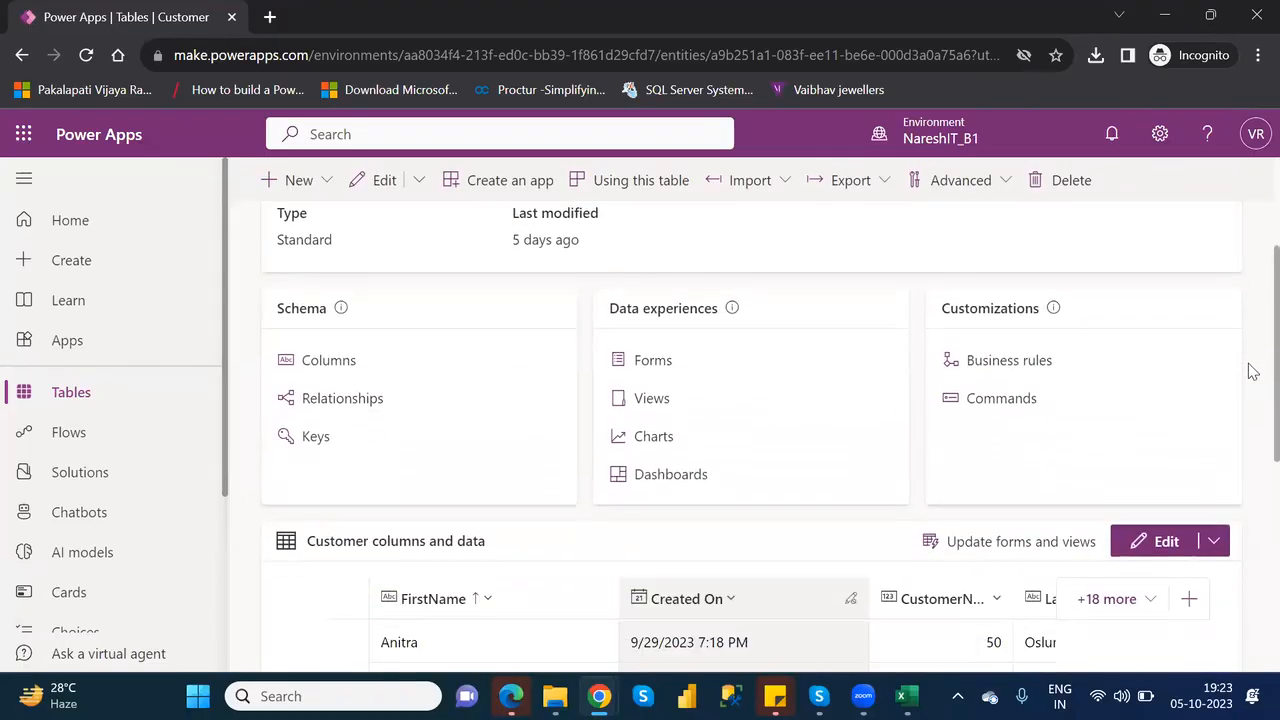
click(347, 372)
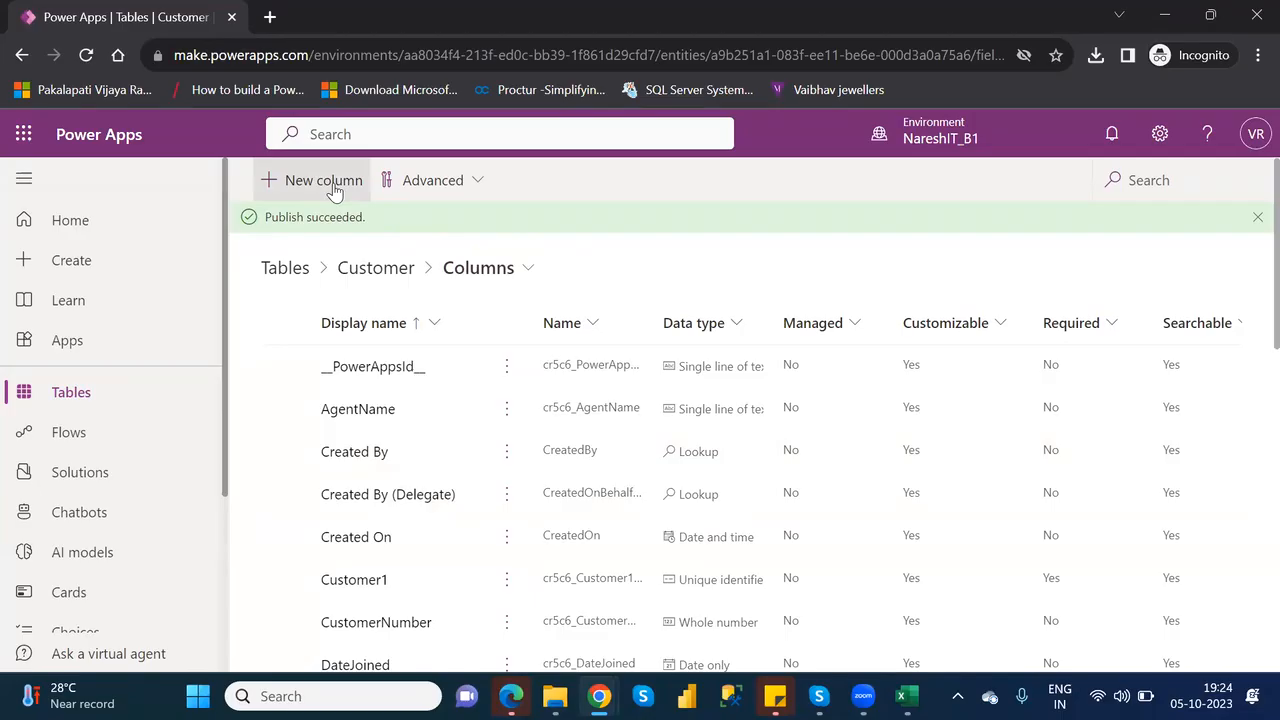
click(368, 273)
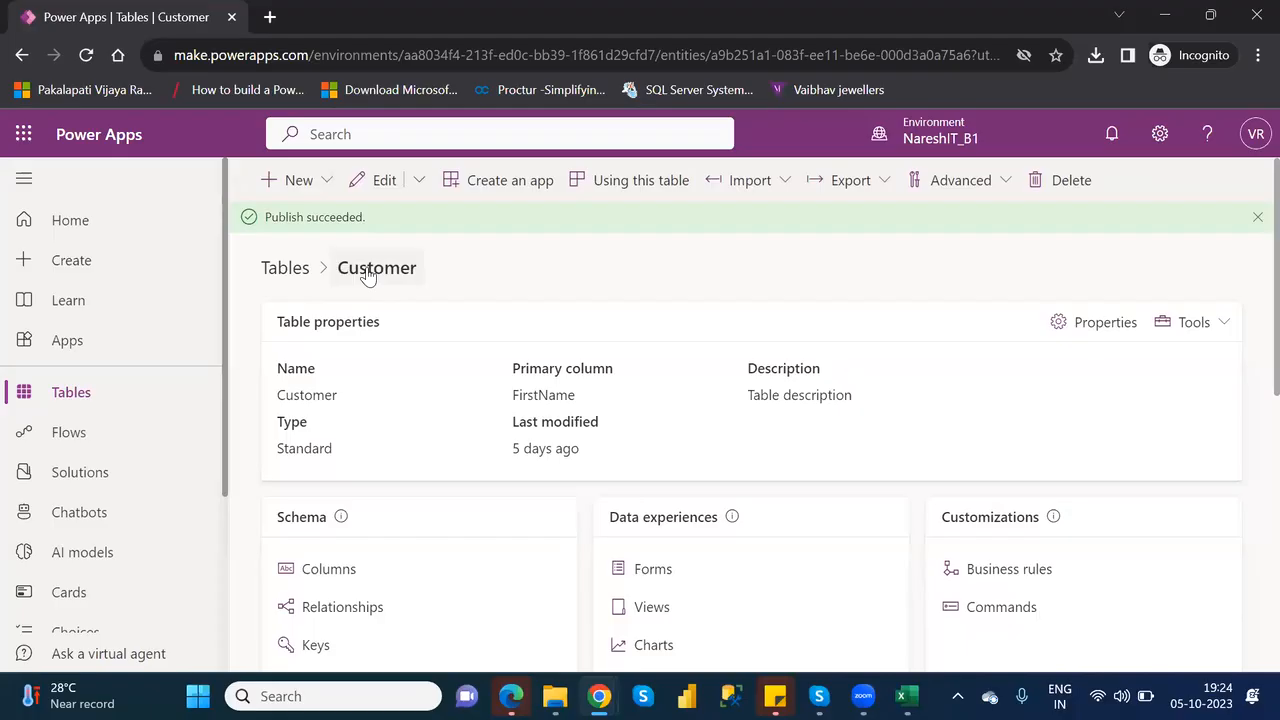
- Create a key named CustomerNumer_Key on the CustomerNumber column of the Customer table
scroll(368, 275, down, 4)
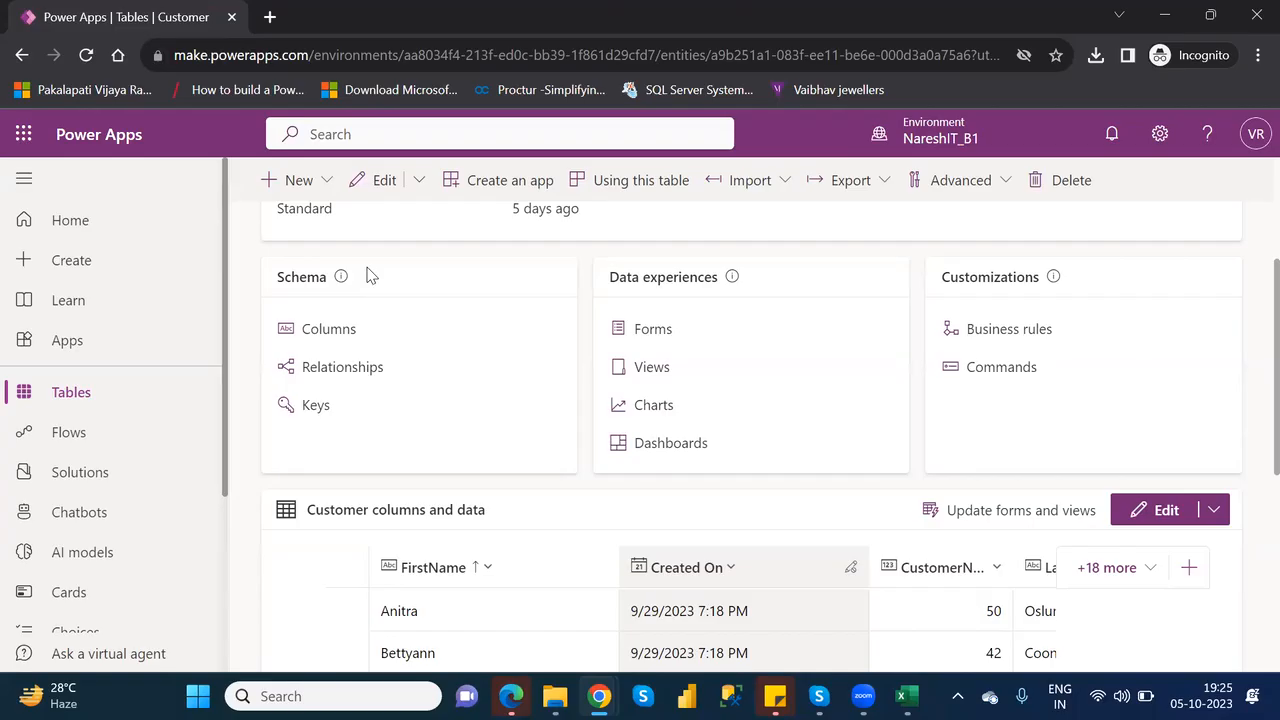
scroll(370, 276, down, 1)
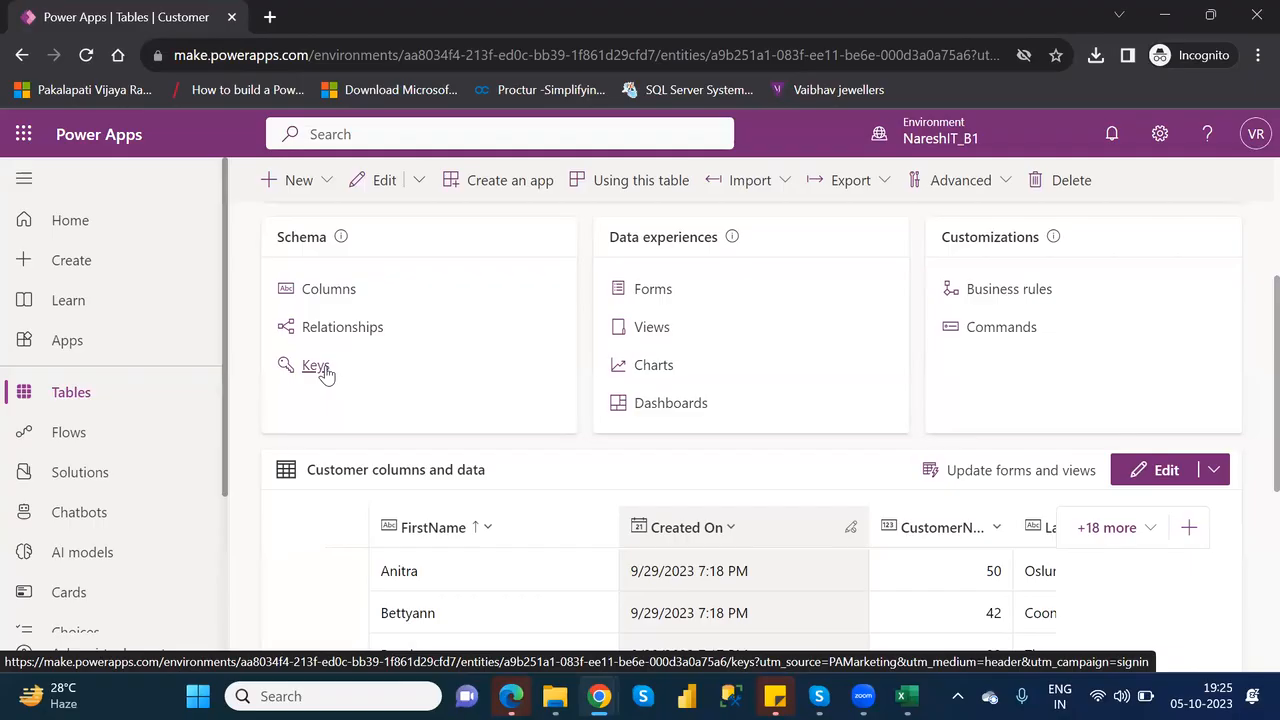
scroll(325, 374, up, 1)
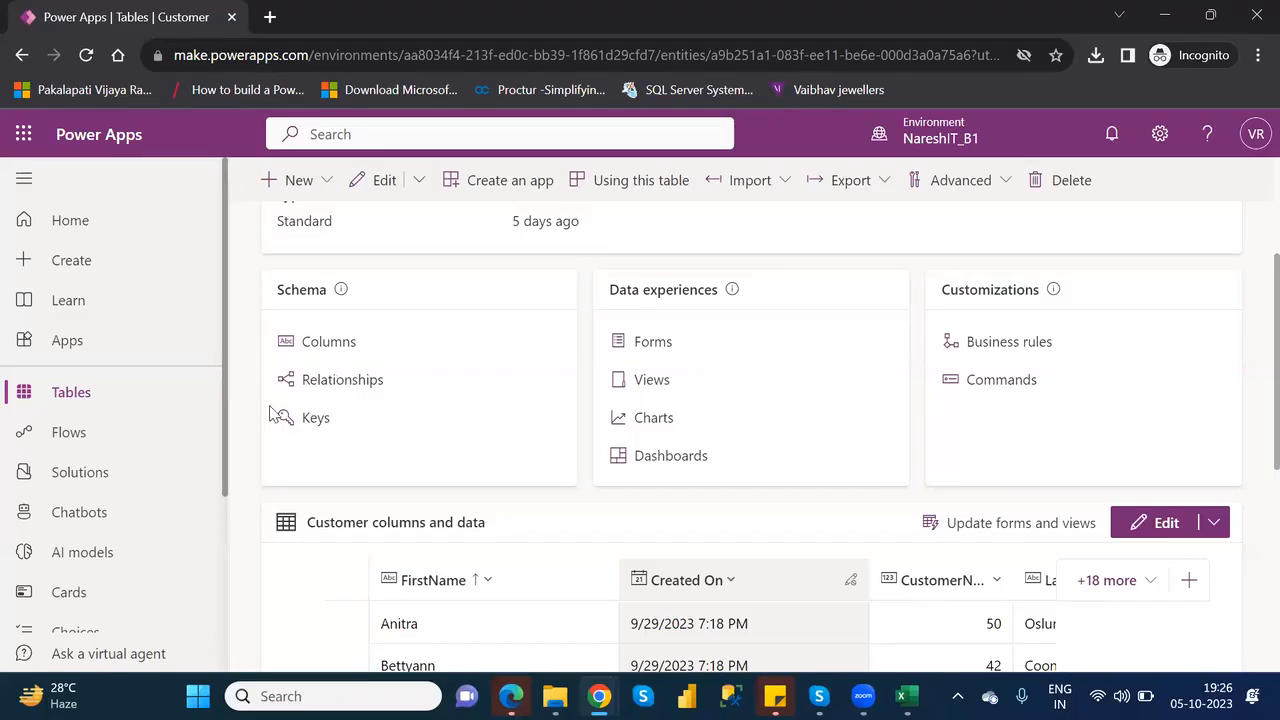
click(312, 419)
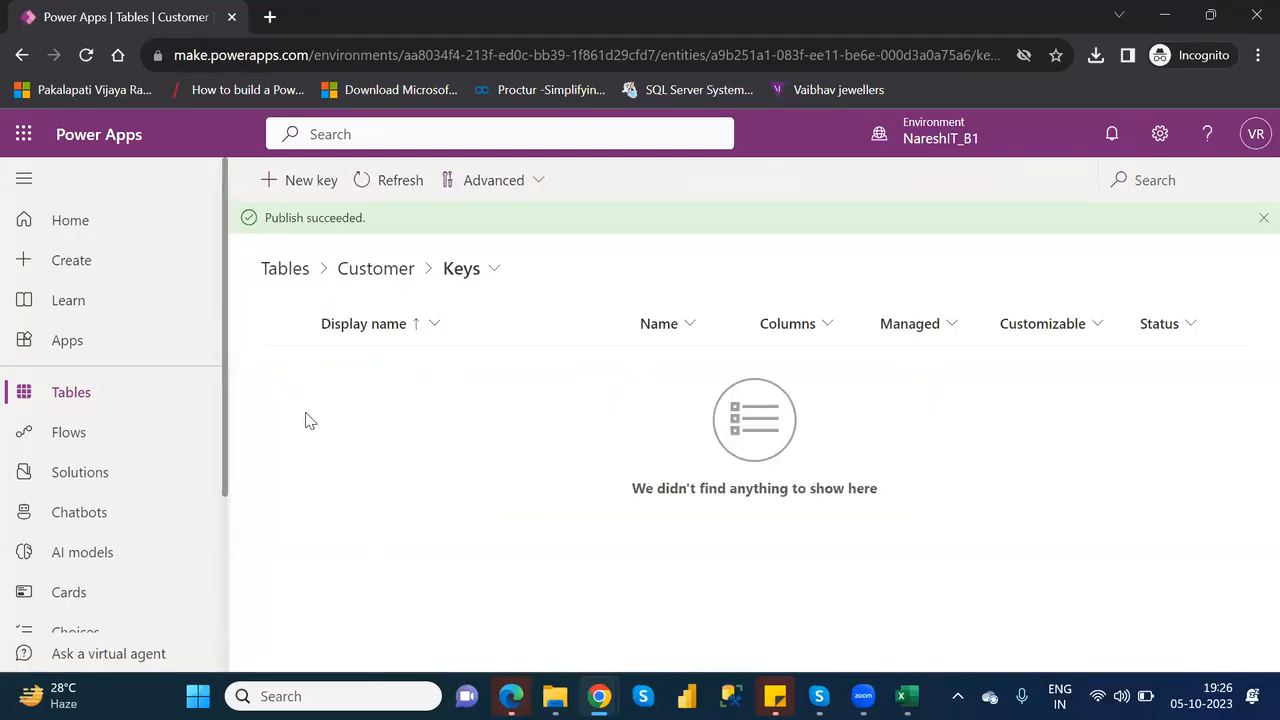
click(303, 190)
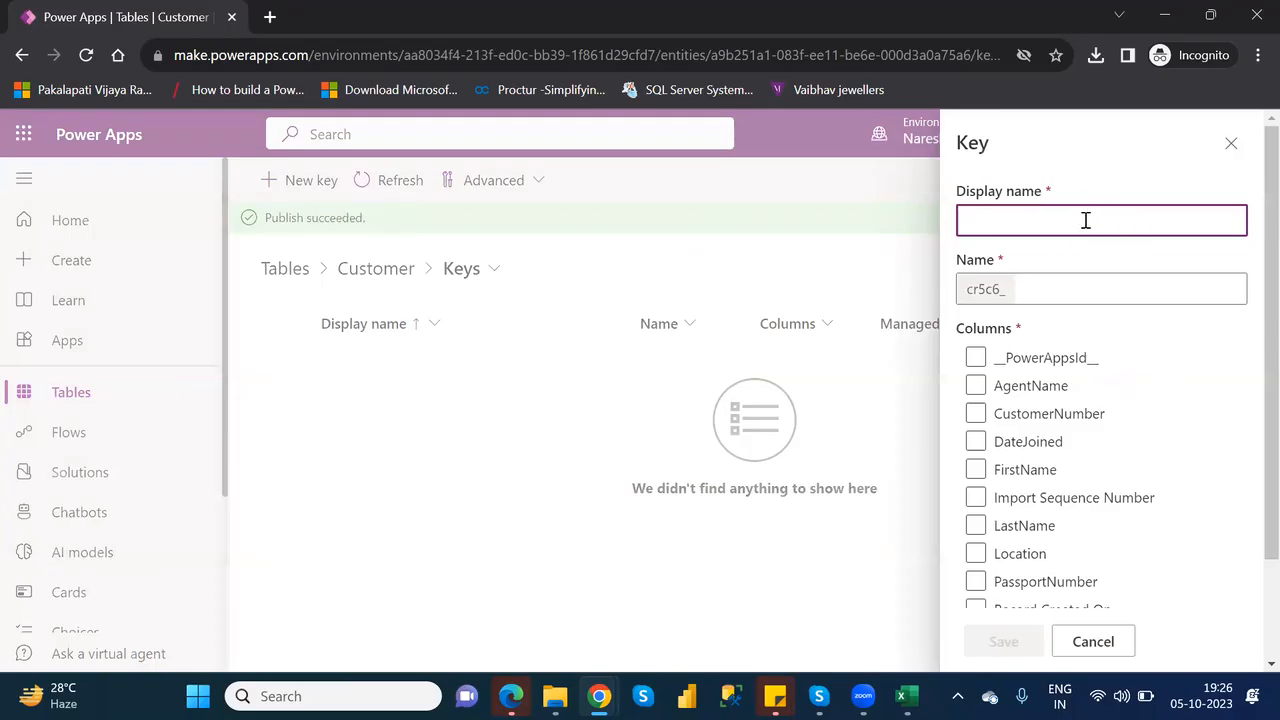
click(976, 414)
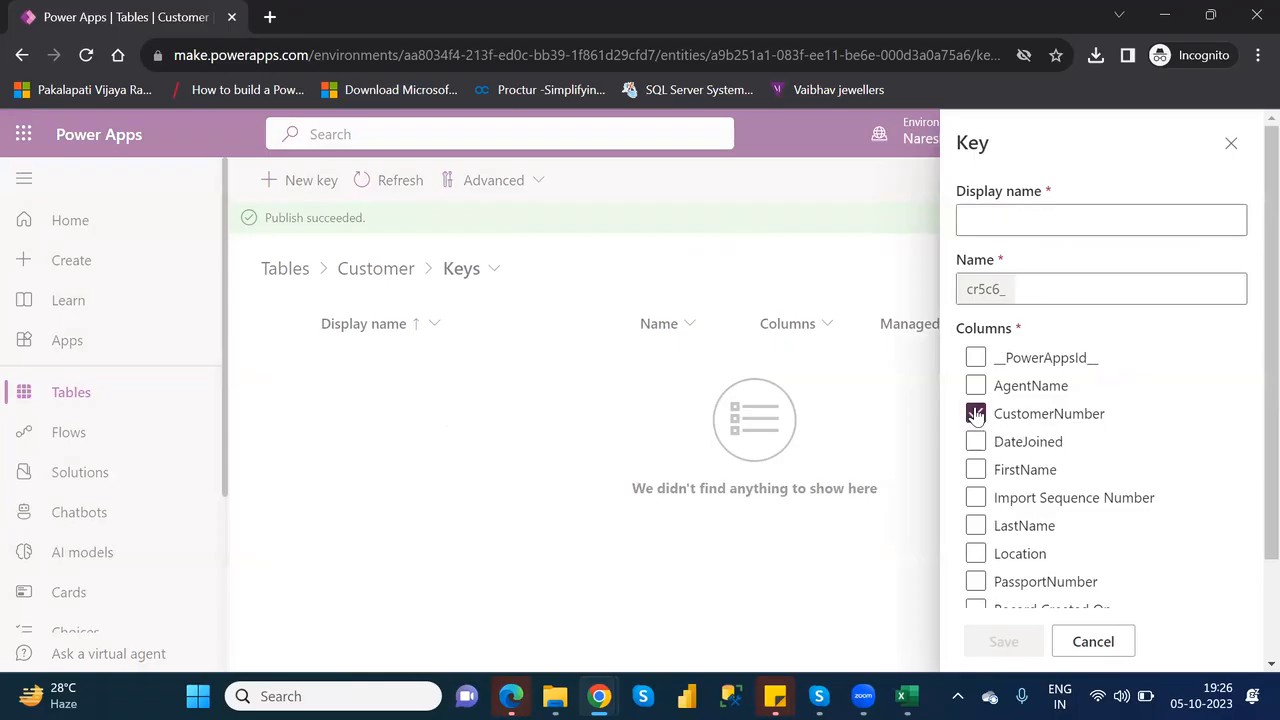
click(1020, 219)
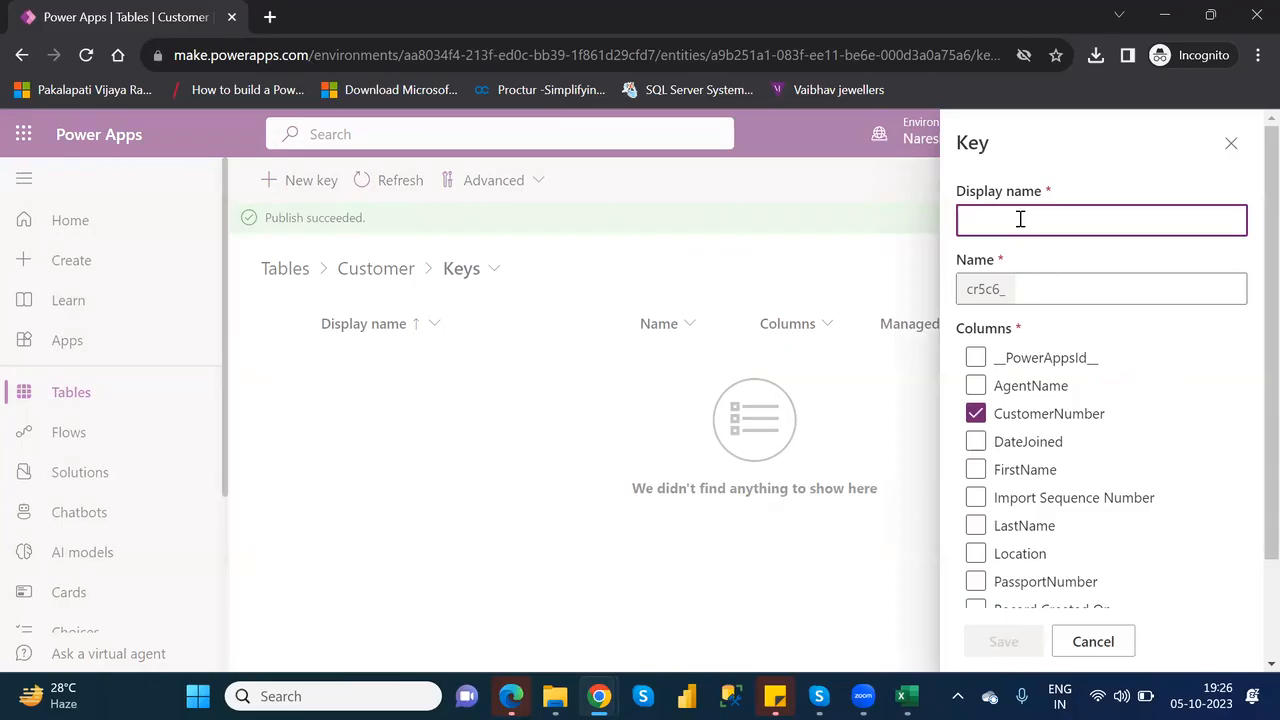
text(Customer)
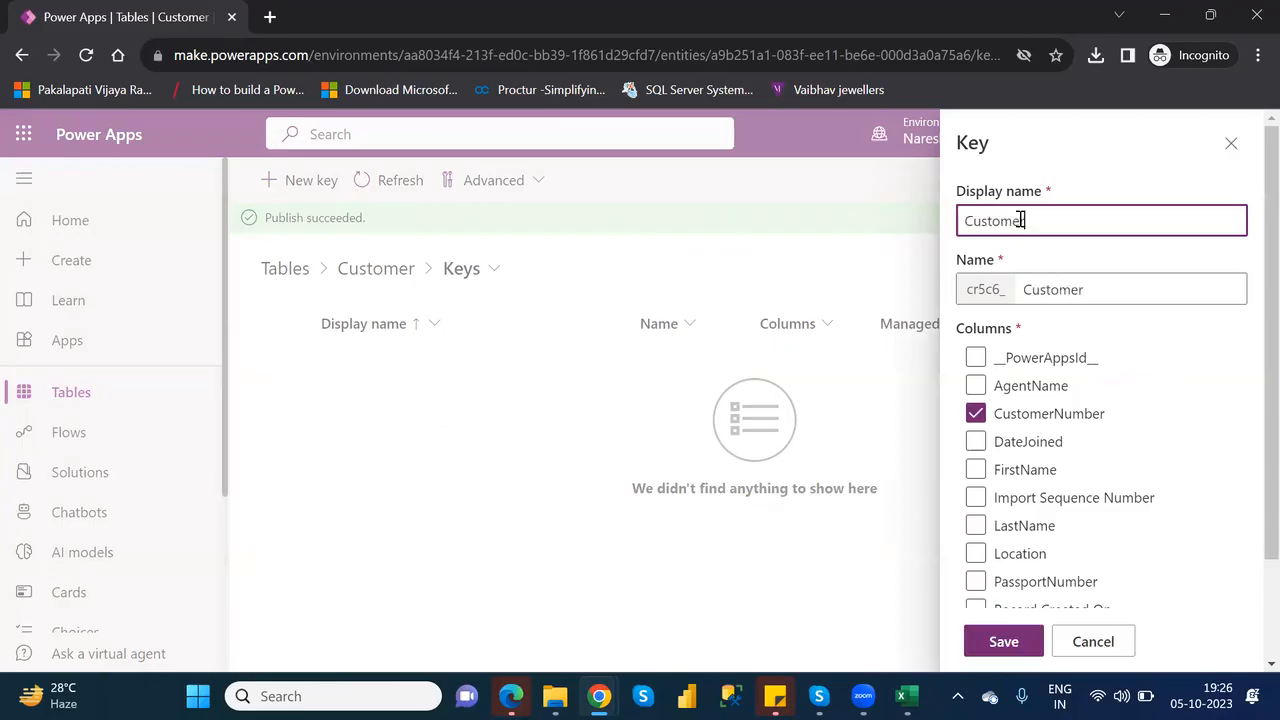
text(Numer_Key)
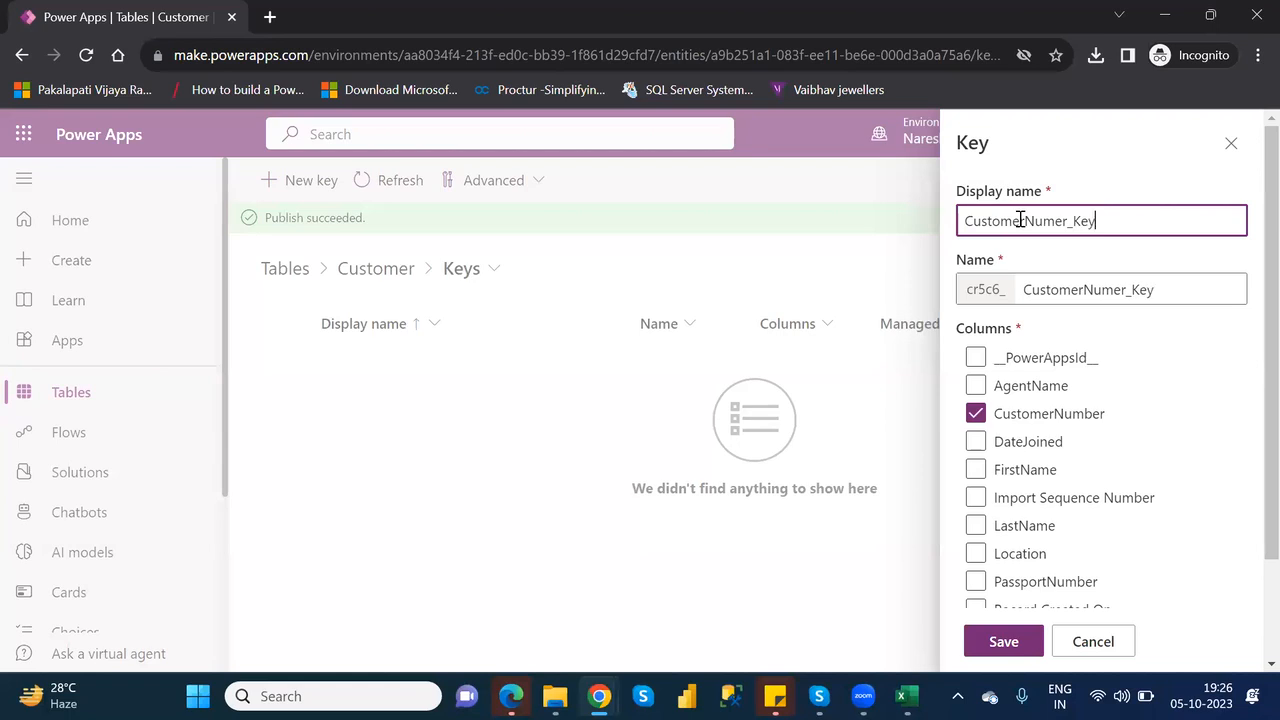
click(1005, 643)
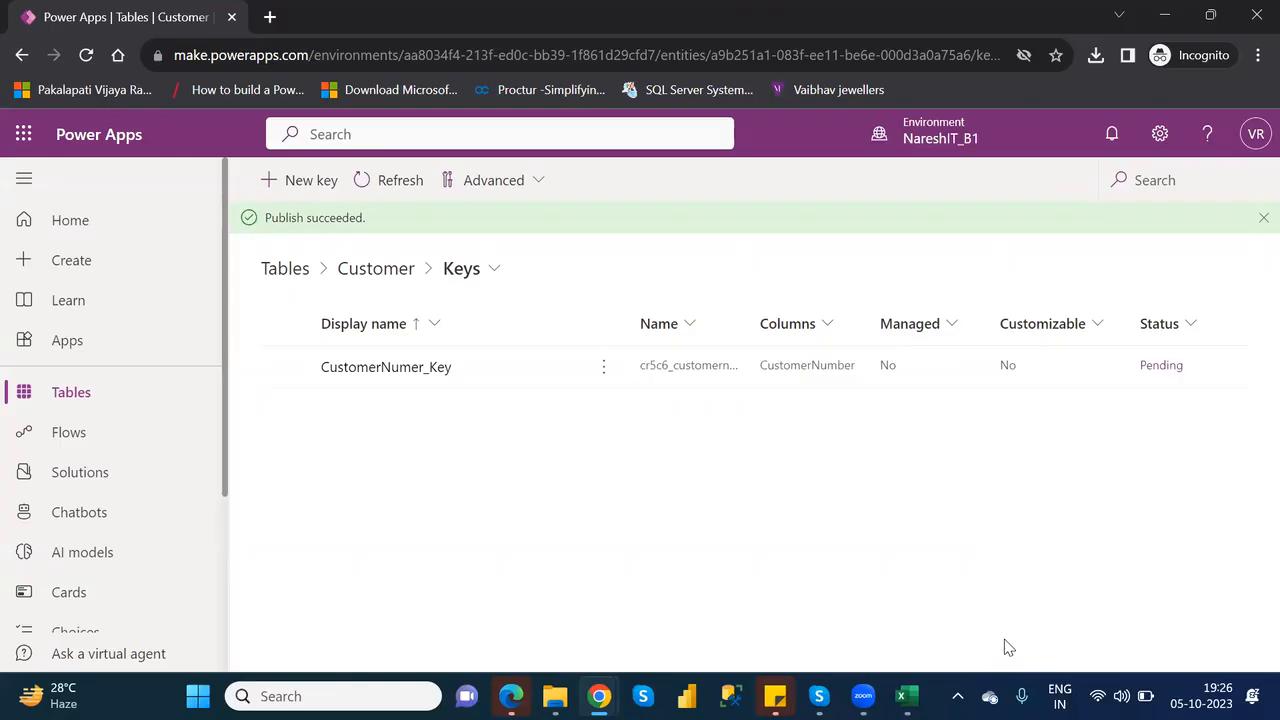
- Delete the CustomerNumer_Key key from the Customer table and confirm the deletion
click(605, 372)
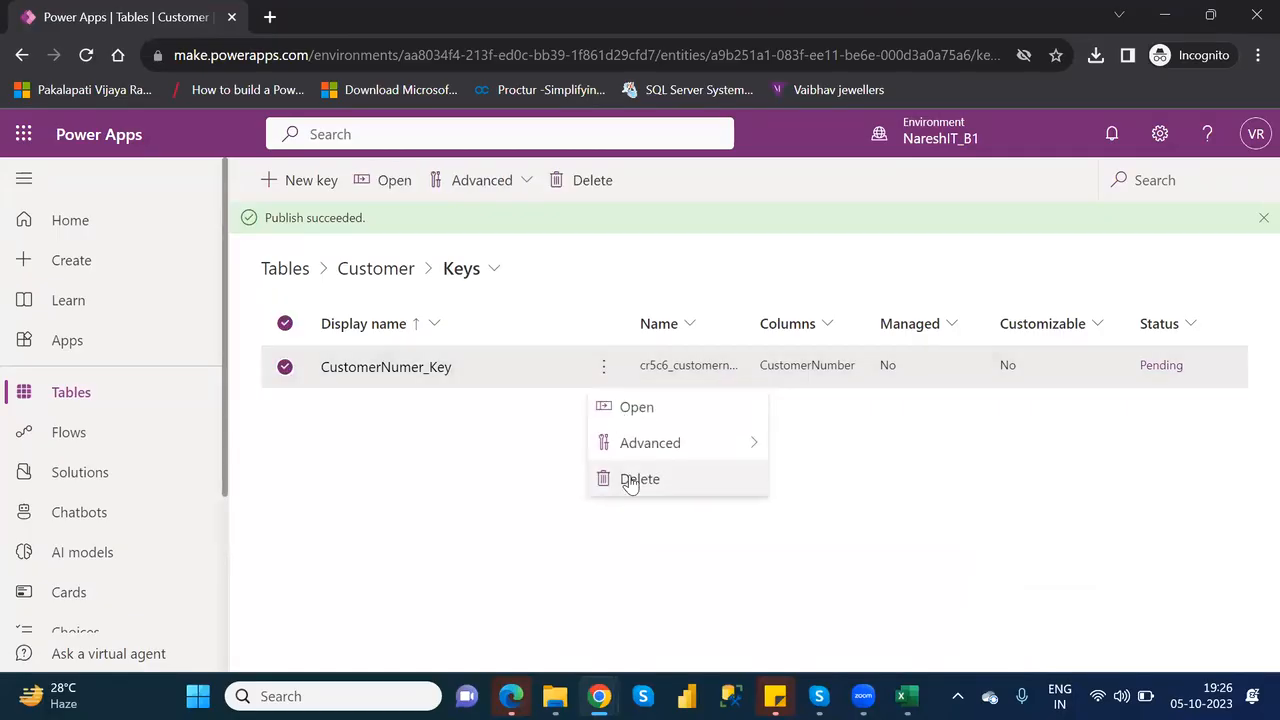
click(635, 480)
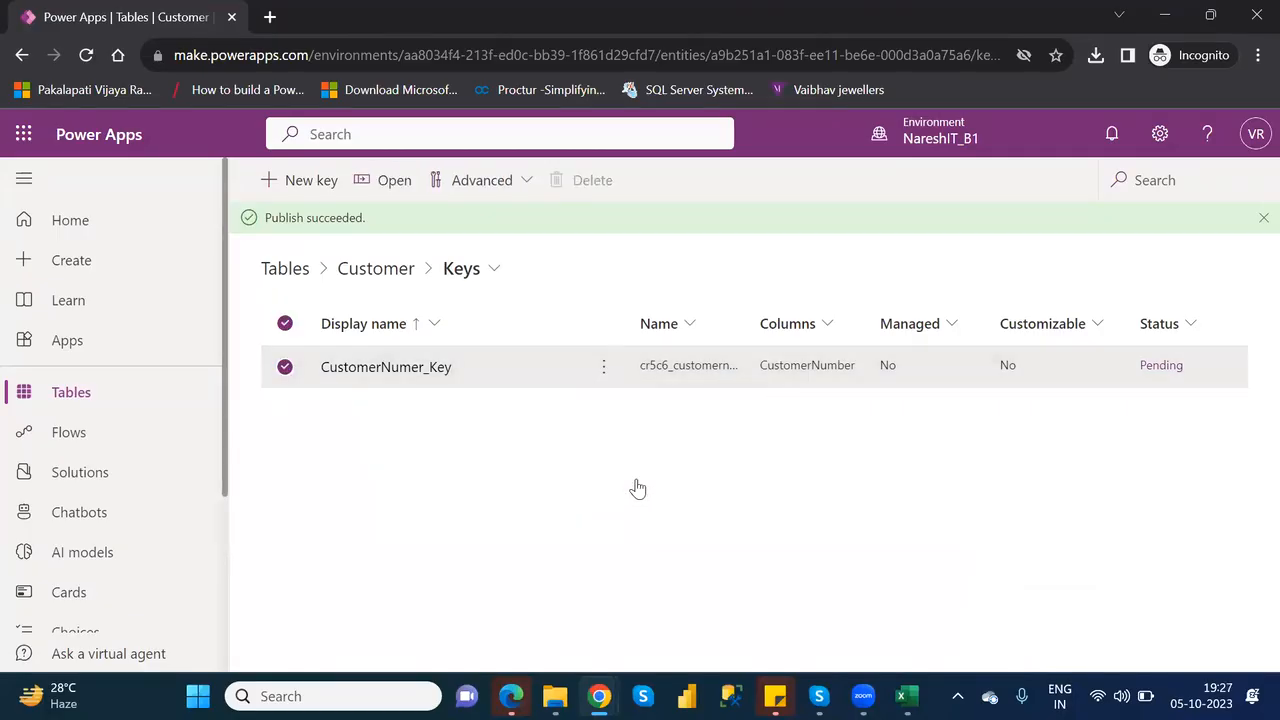
click(651, 470)
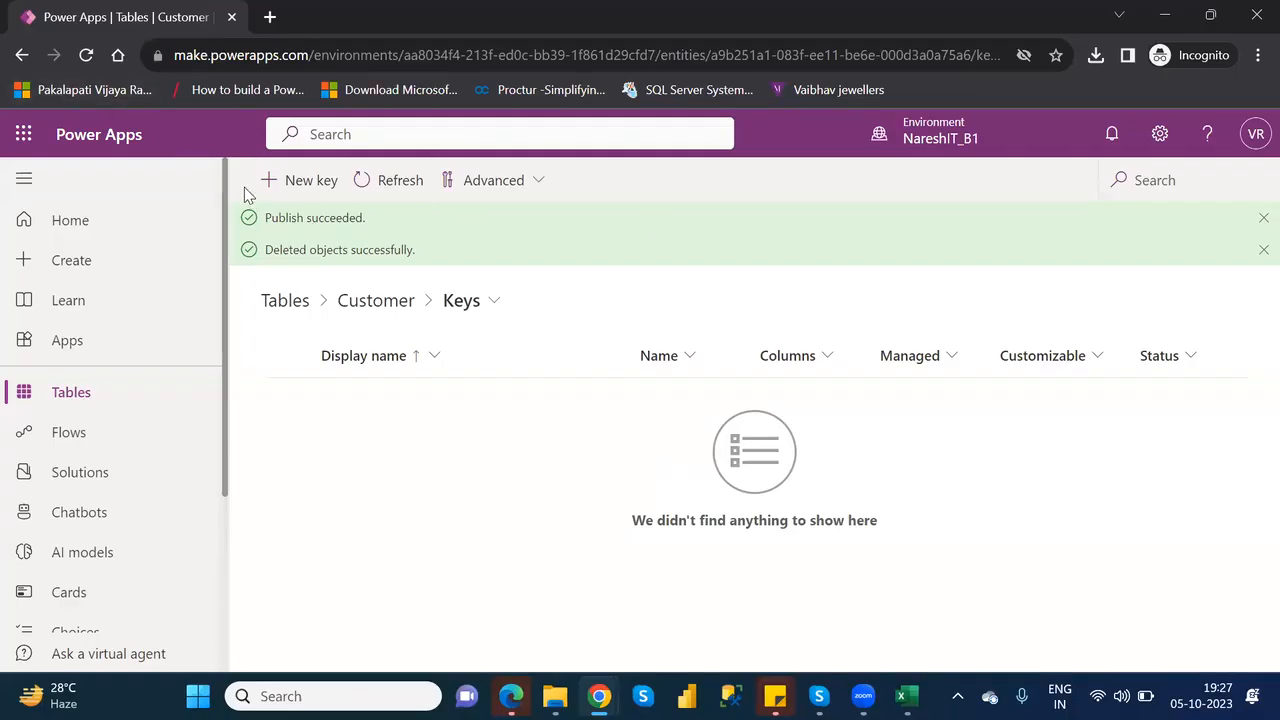
- Return to the Customer table overview, examine its Commands page, and go back to view the table's columns and data
click(20, 57)
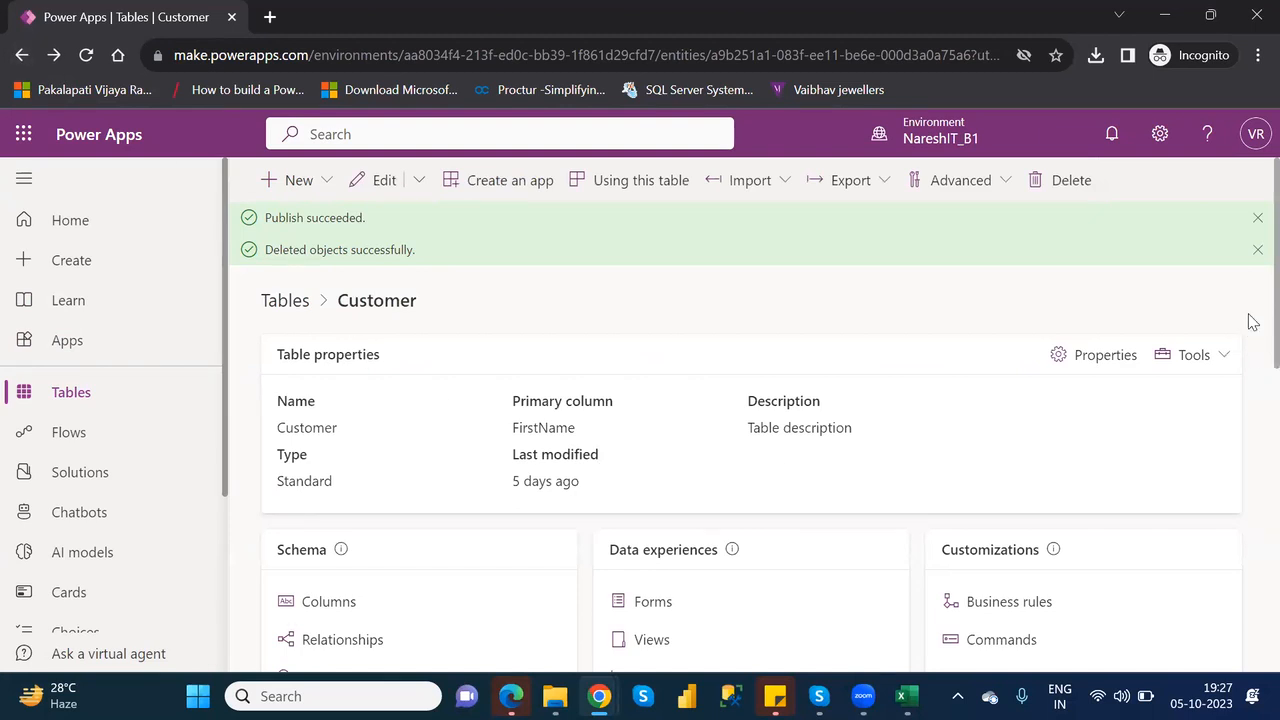
double_click(1248, 348)
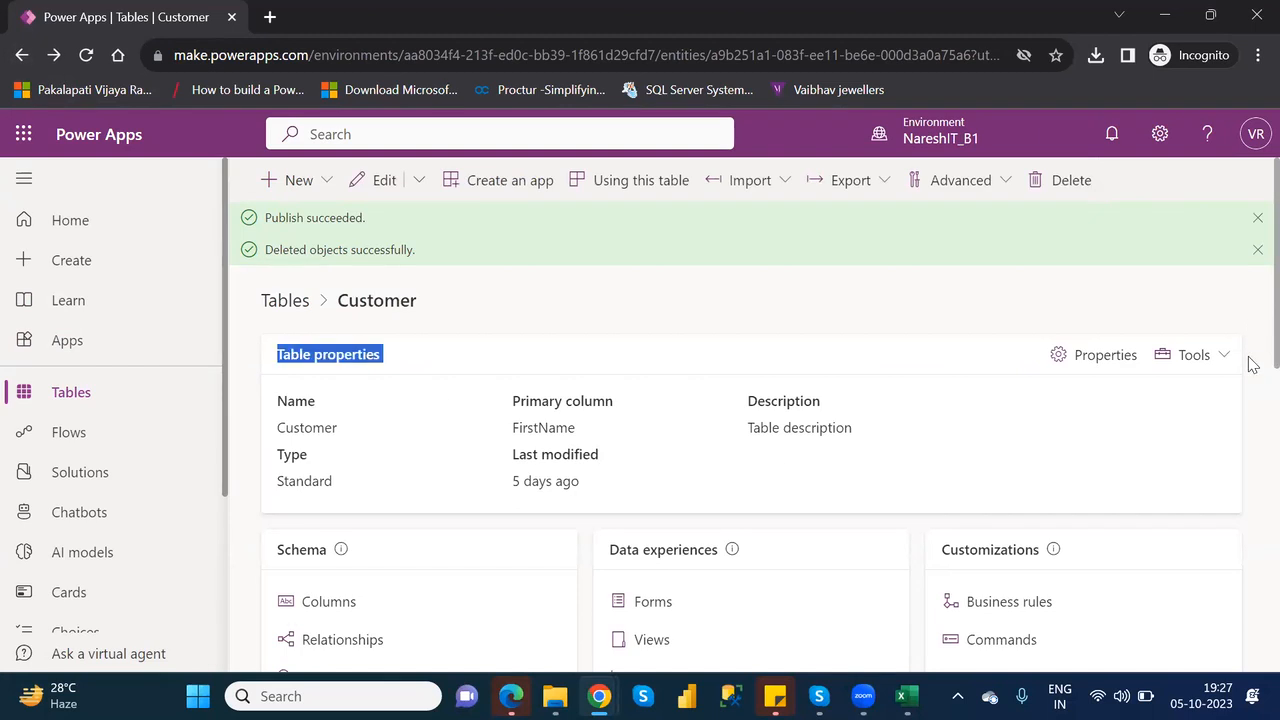
click(1216, 301)
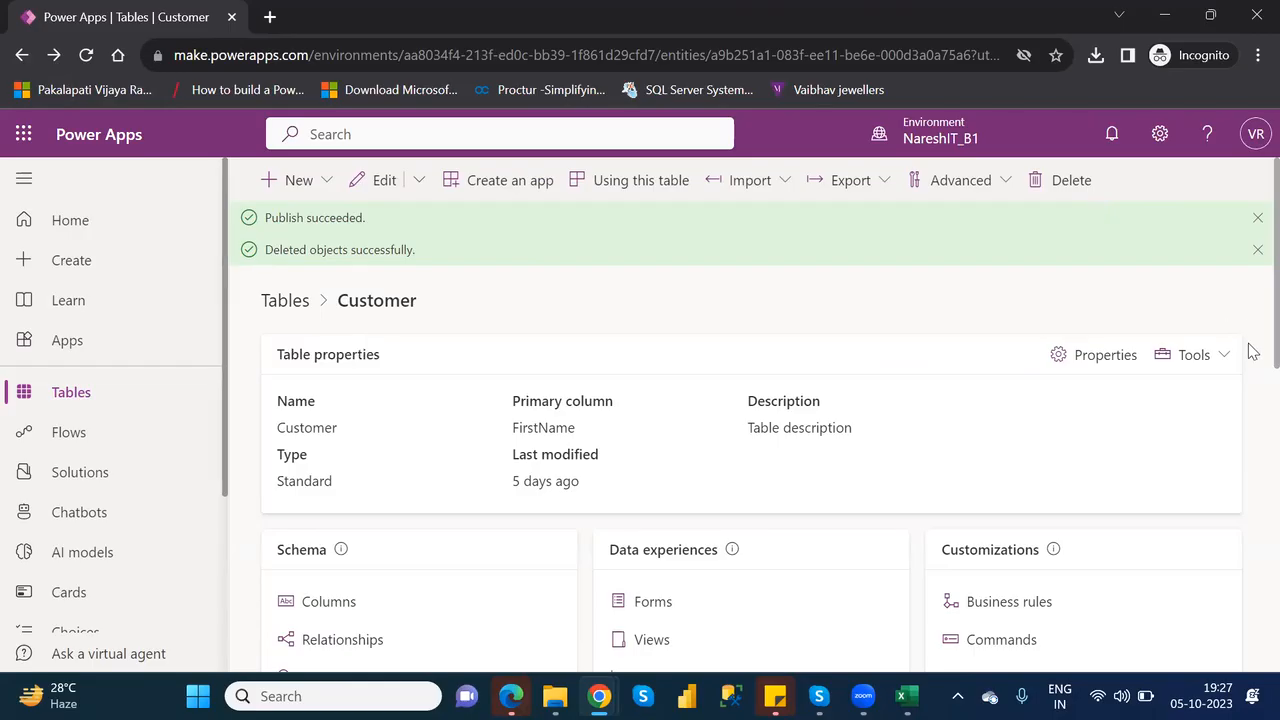
scroll(1251, 380, down, 2)
scroll(1251, 414, down, 1)
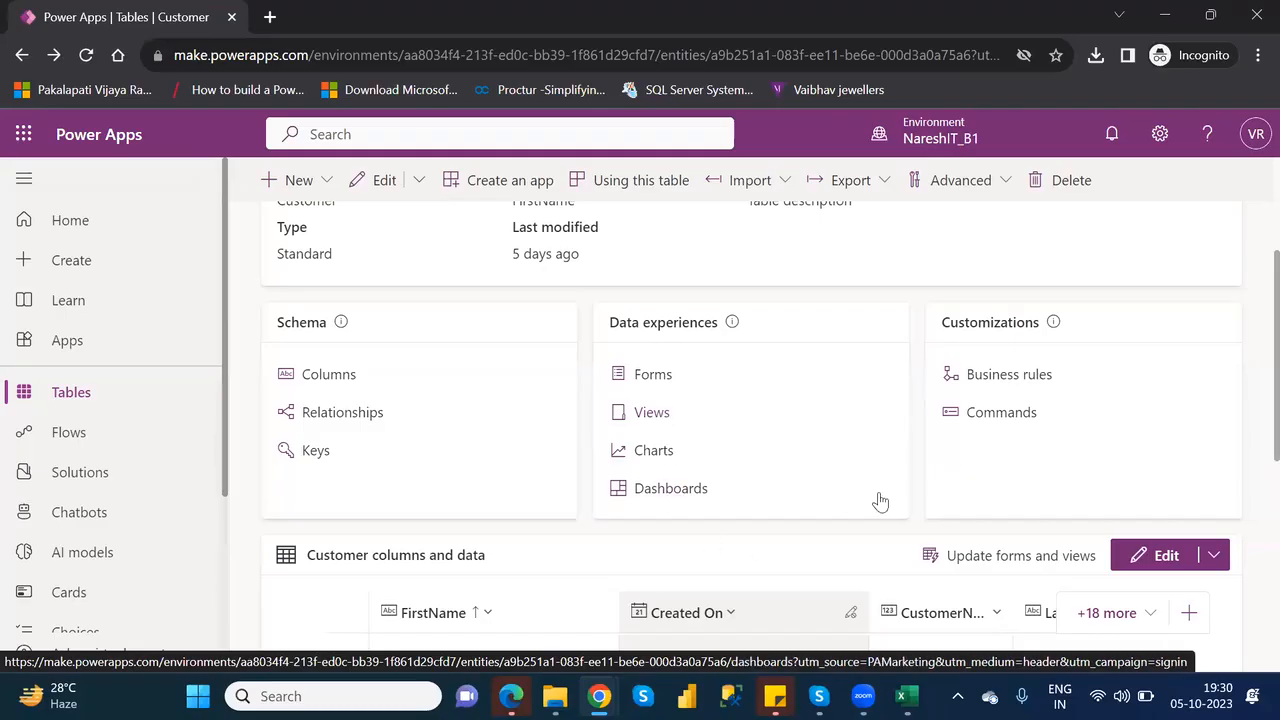
click(1000, 418)
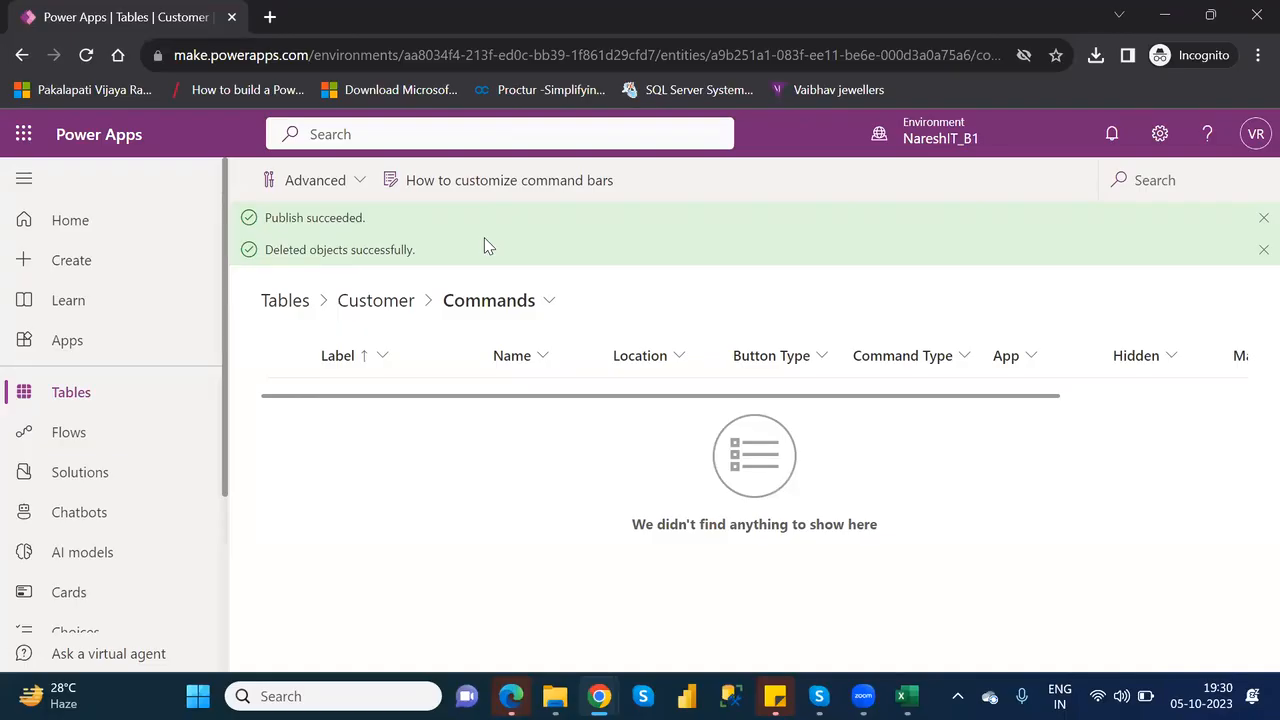
click(20, 57)
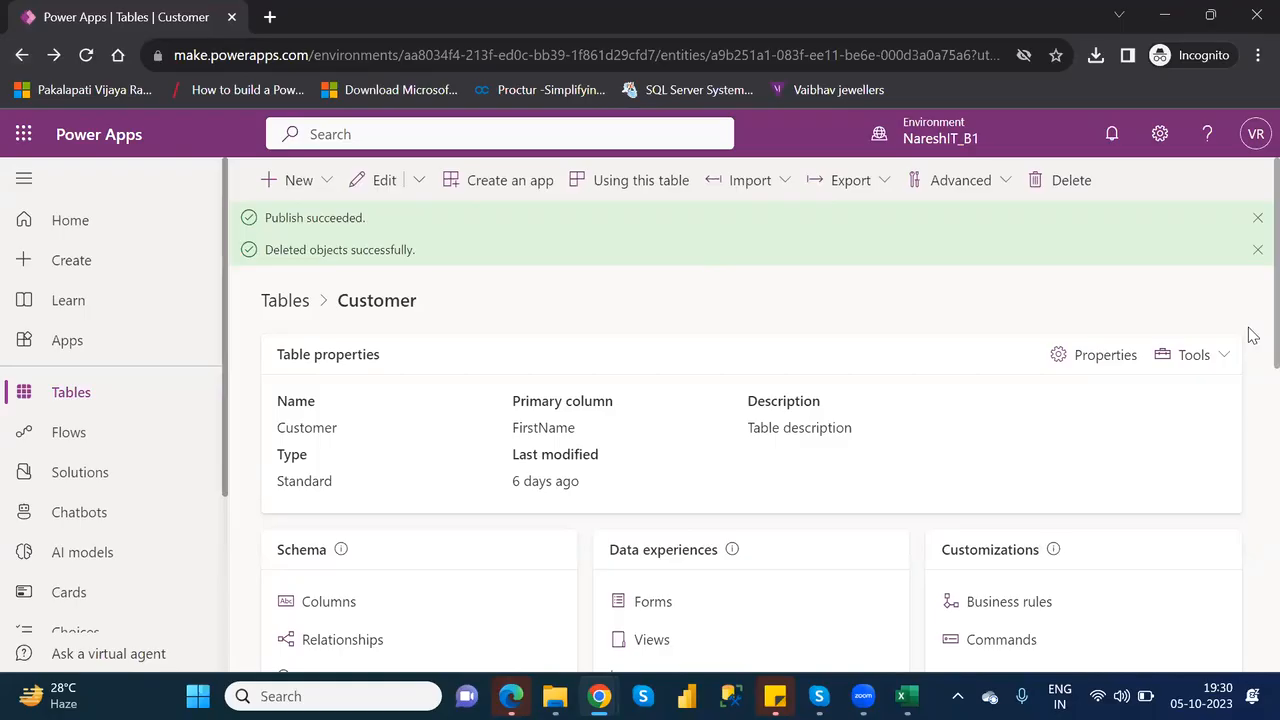
scroll(1252, 336, down, 4)
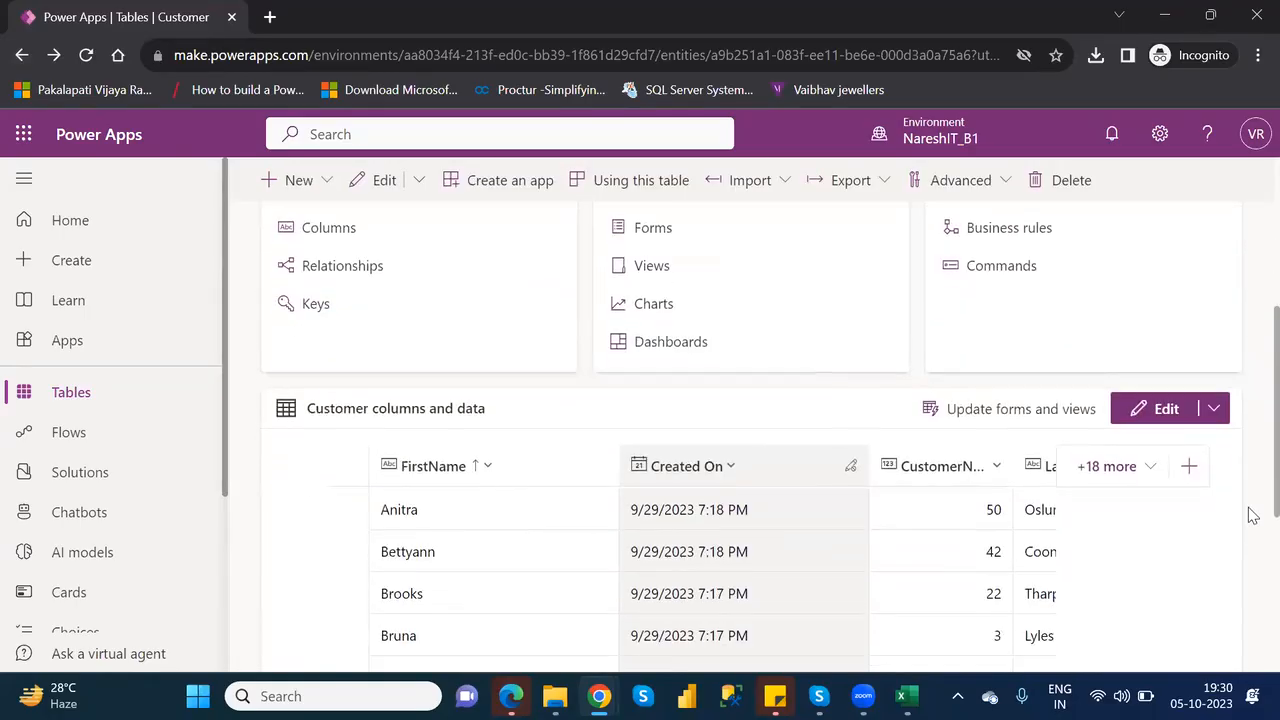
- Look through the rows in the Customer table's columns and data section
scroll(1253, 520, down, 3)
scroll(1253, 553, up, 1)
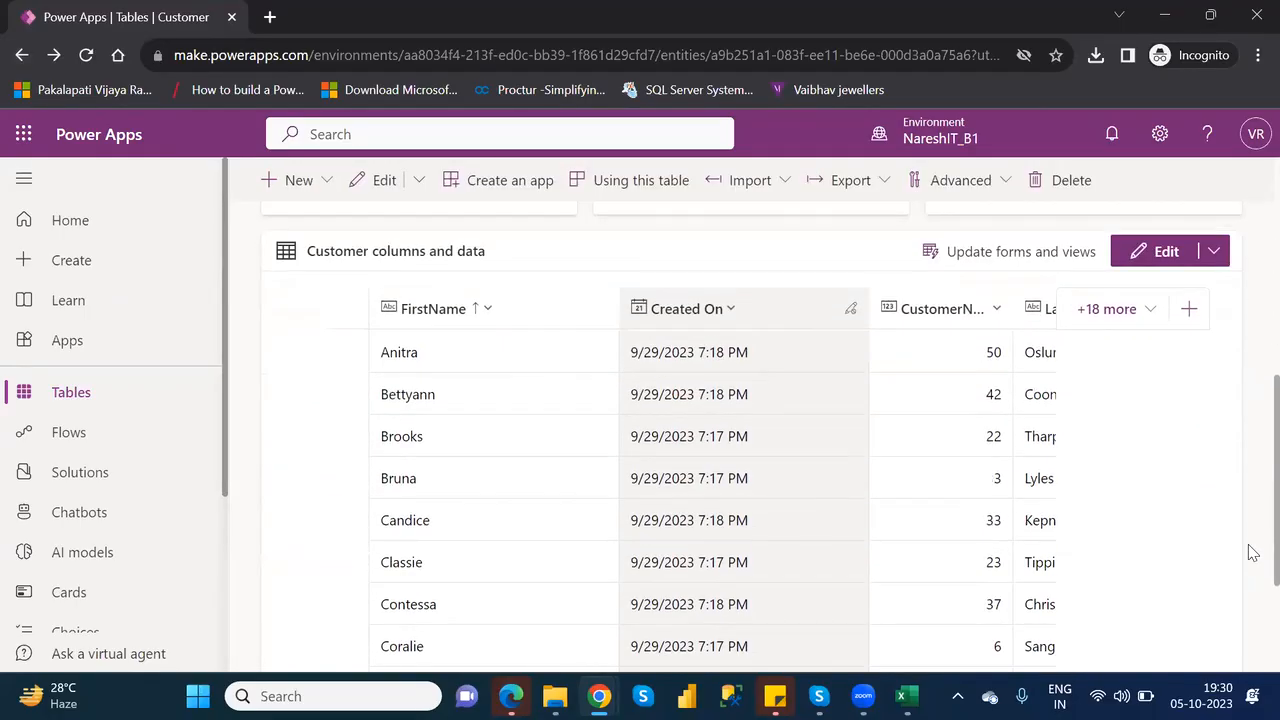
scroll(1252, 560, down, 1)
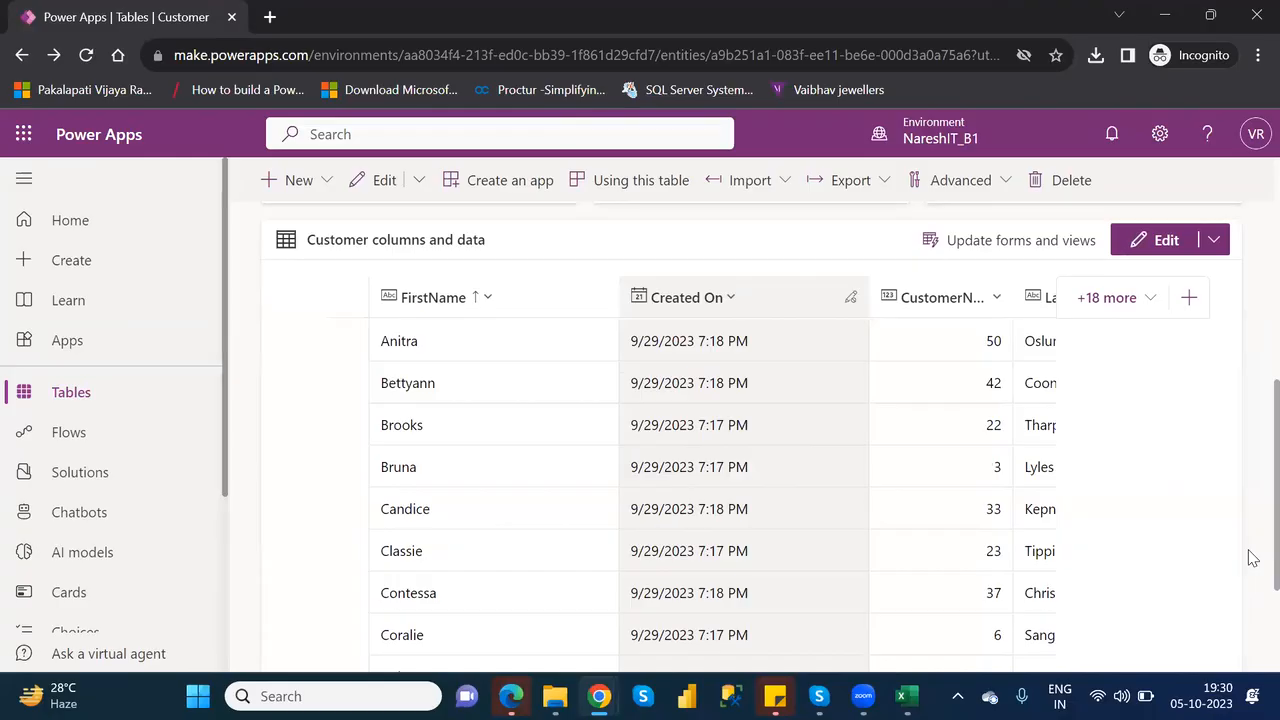
scroll(1250, 569, down, 1)
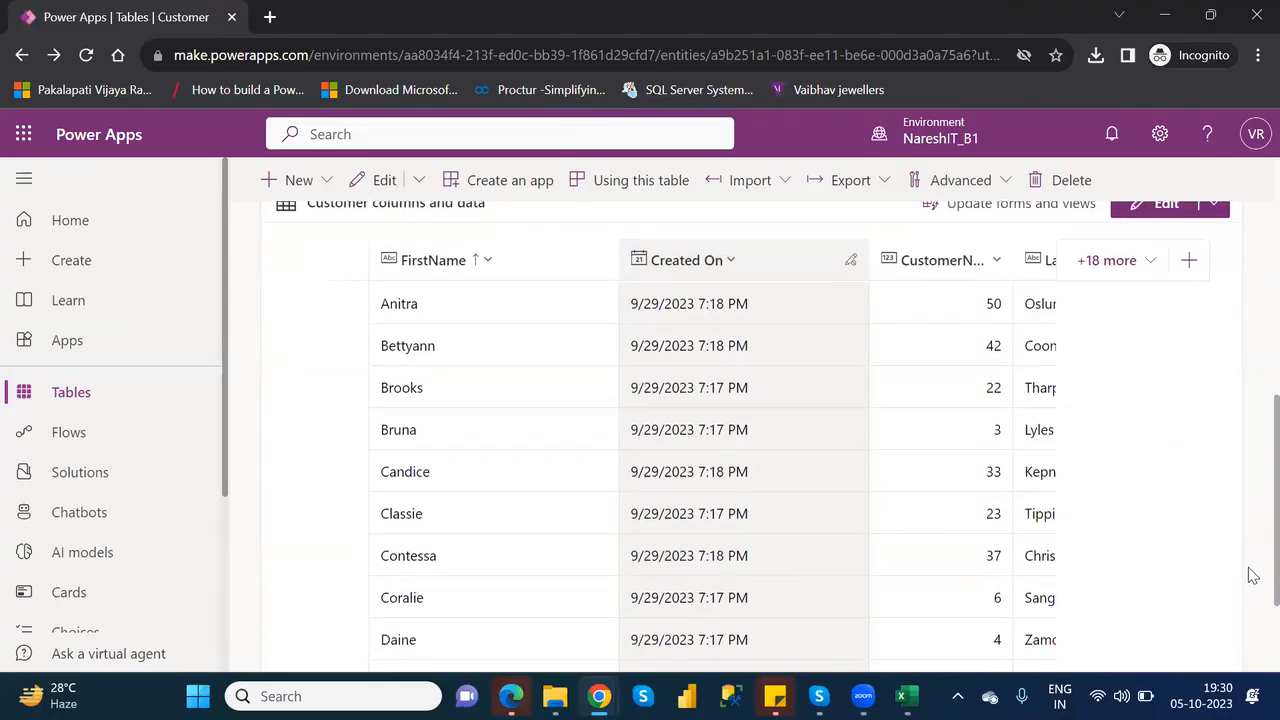
scroll(1252, 610, down, 3)
scroll(1249, 617, up, 3)
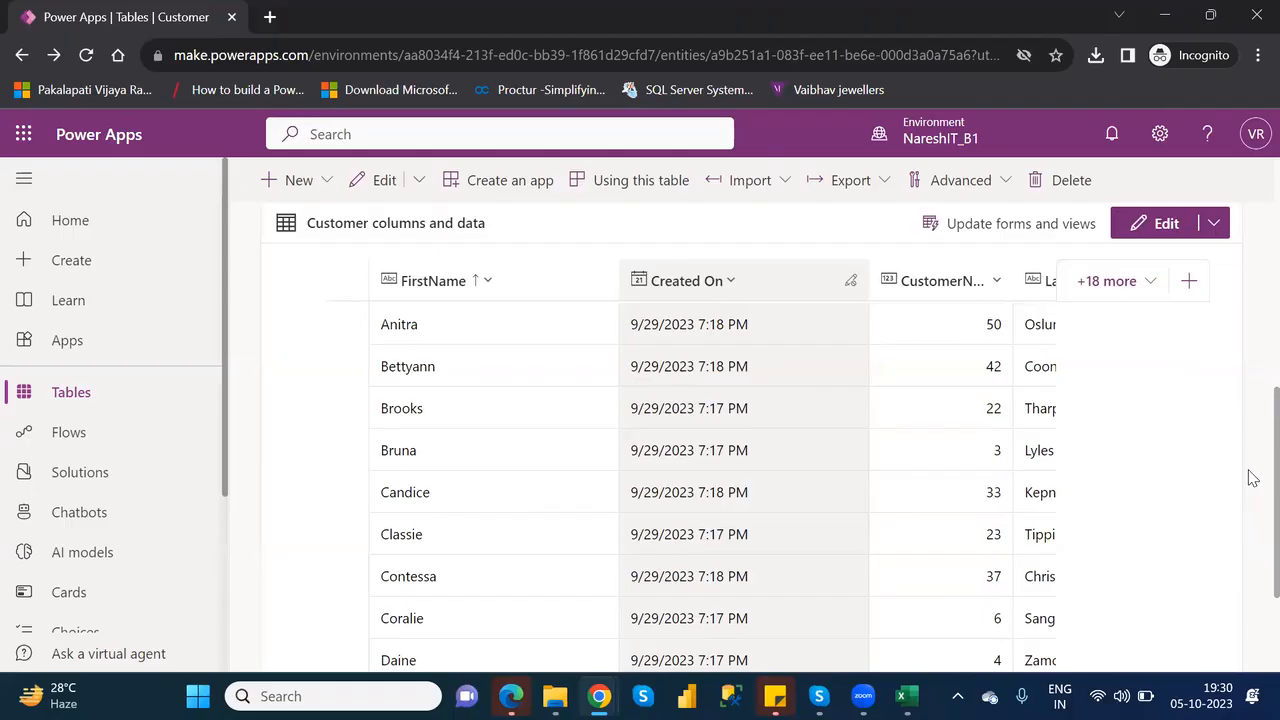
scroll(1249, 520, down, 2)
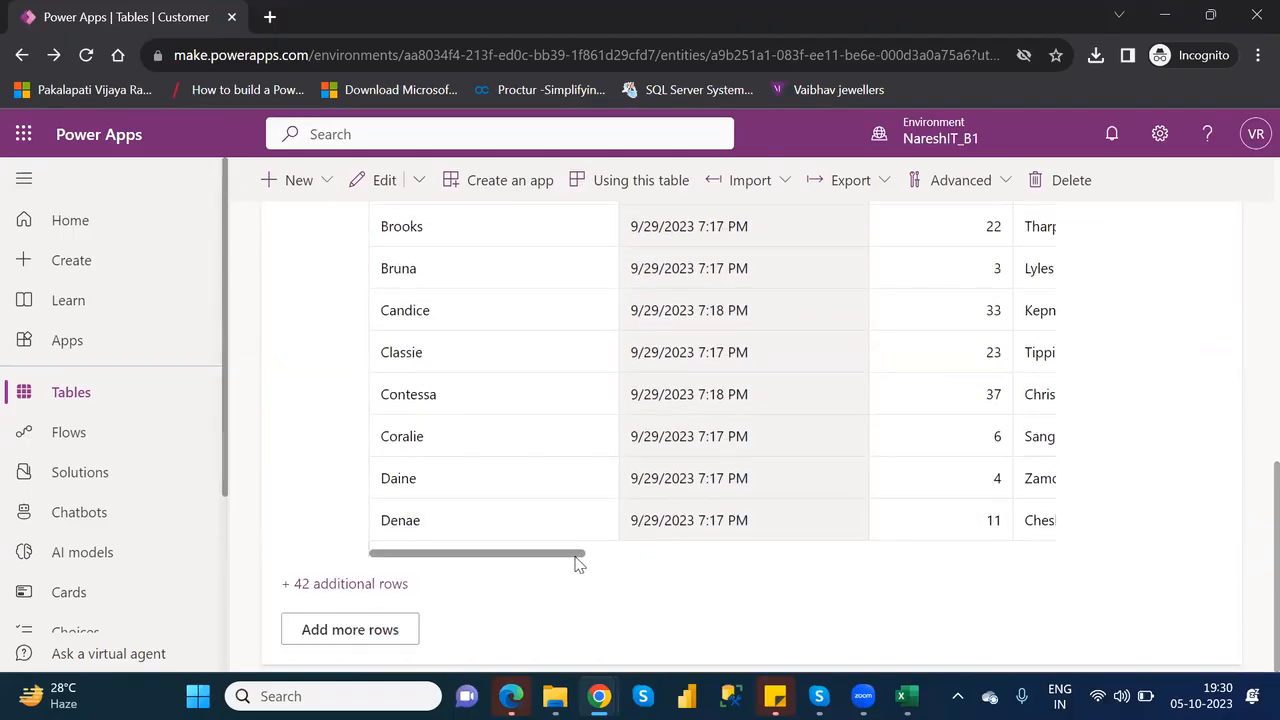
- Move the AgentName column directly after Created On in the Customer data grid and return to the first columns
drag(574, 553, 1045, 570)
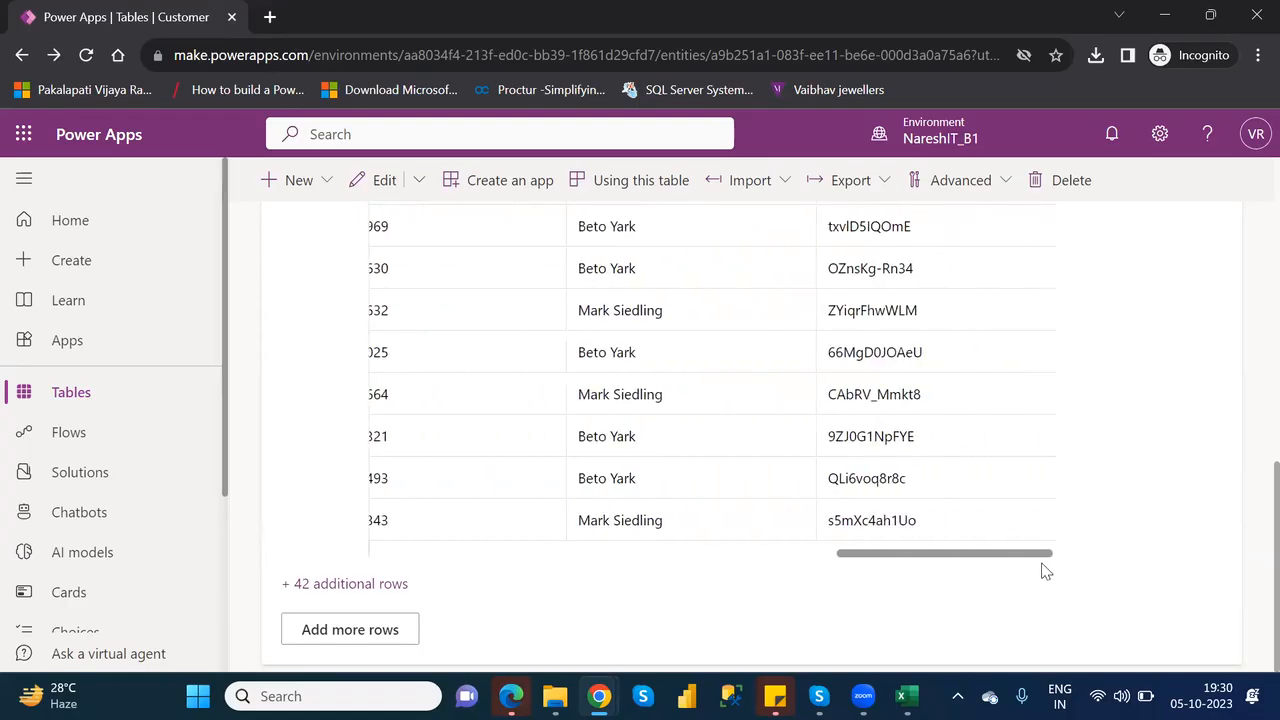
scroll(1250, 490, up, 3)
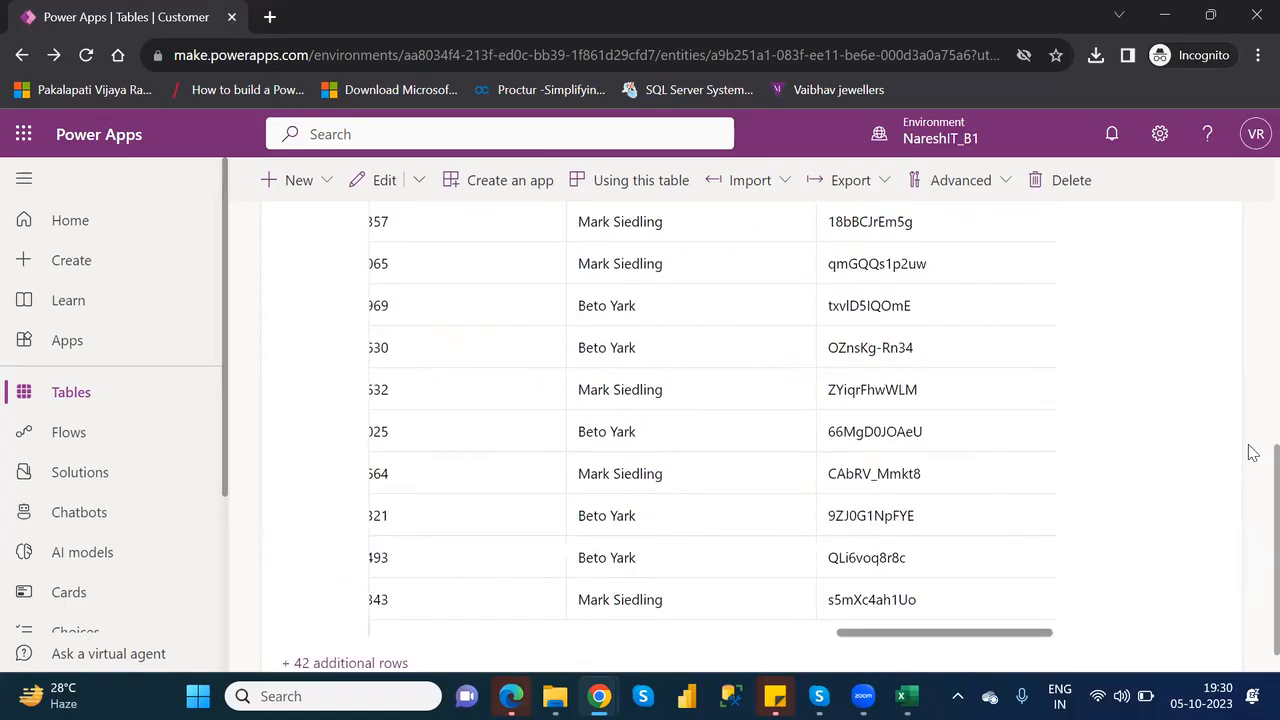
drag(633, 374, 500, 371)
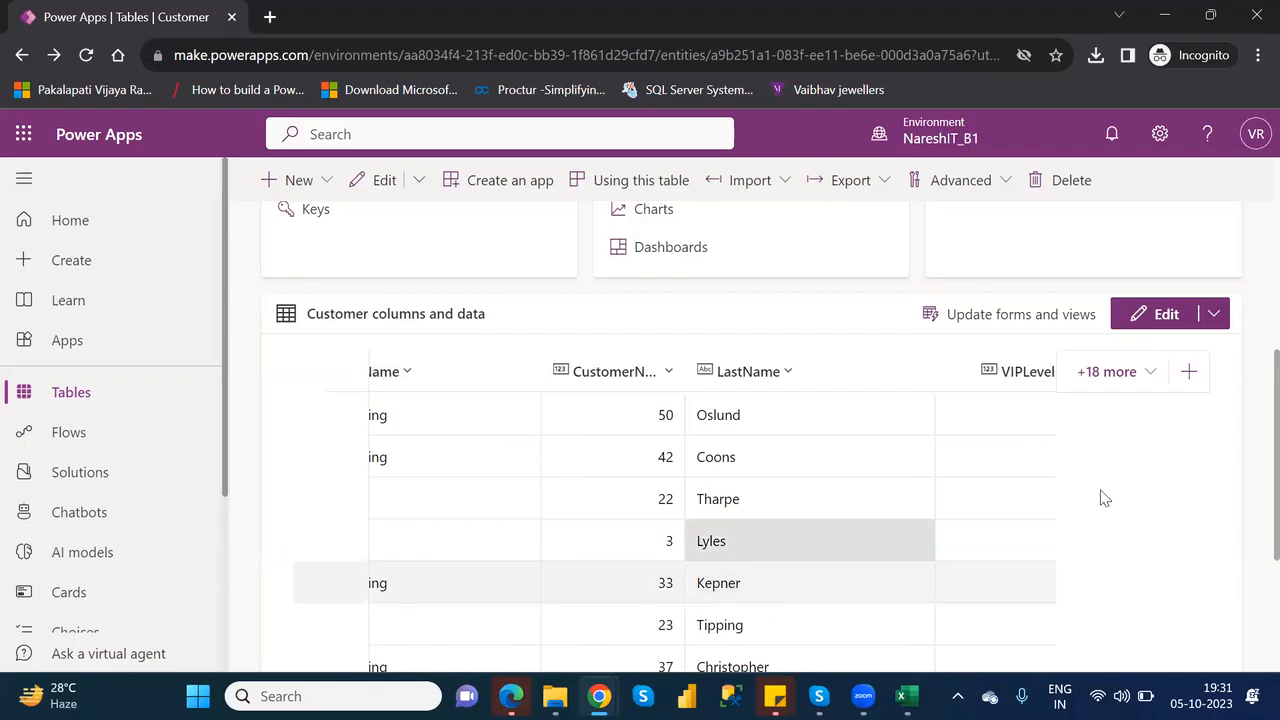
scroll(1250, 500, down, 5)
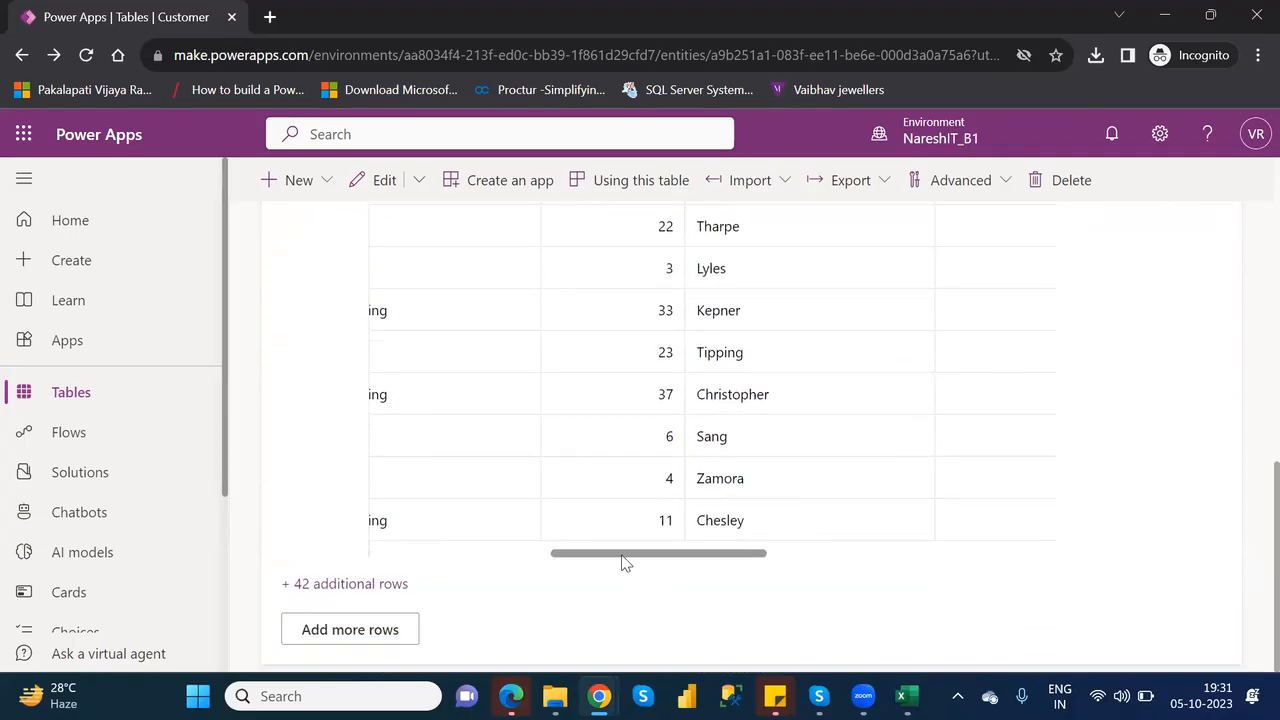
drag(621, 556, 385, 567)
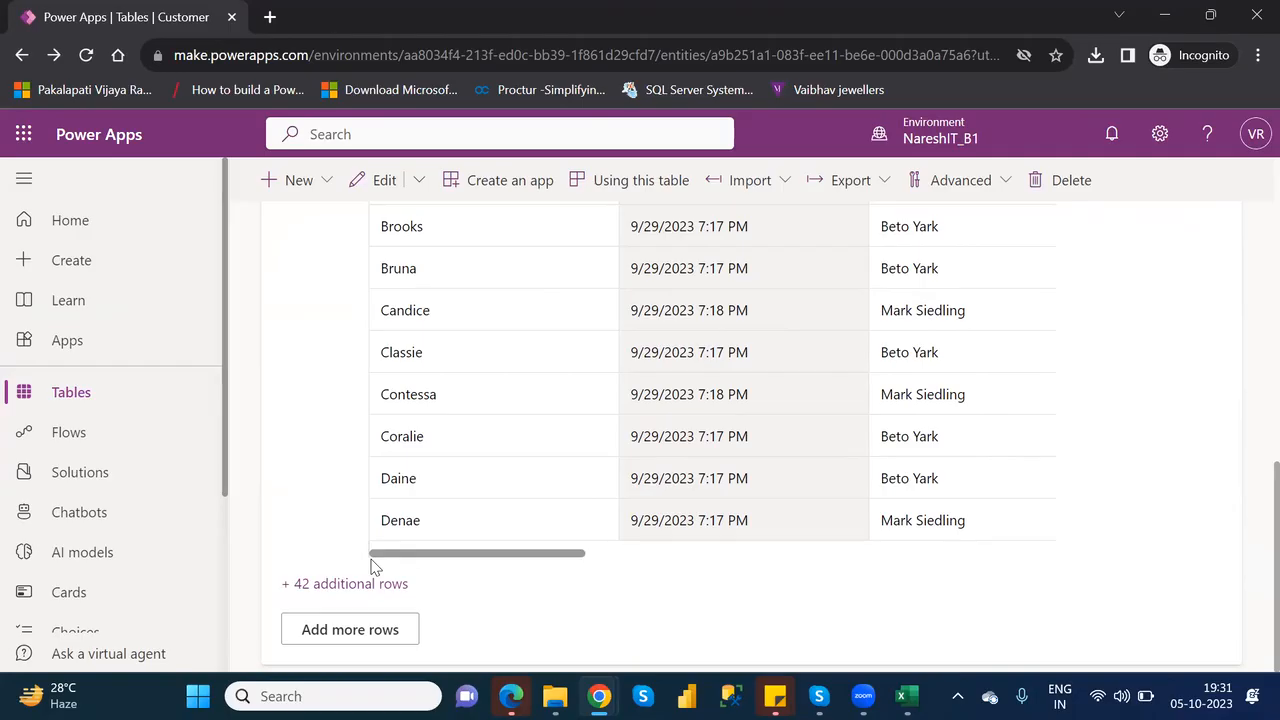
- Examine the new-row options in the full Customers data editor and return to the list of tables
click(353, 630)
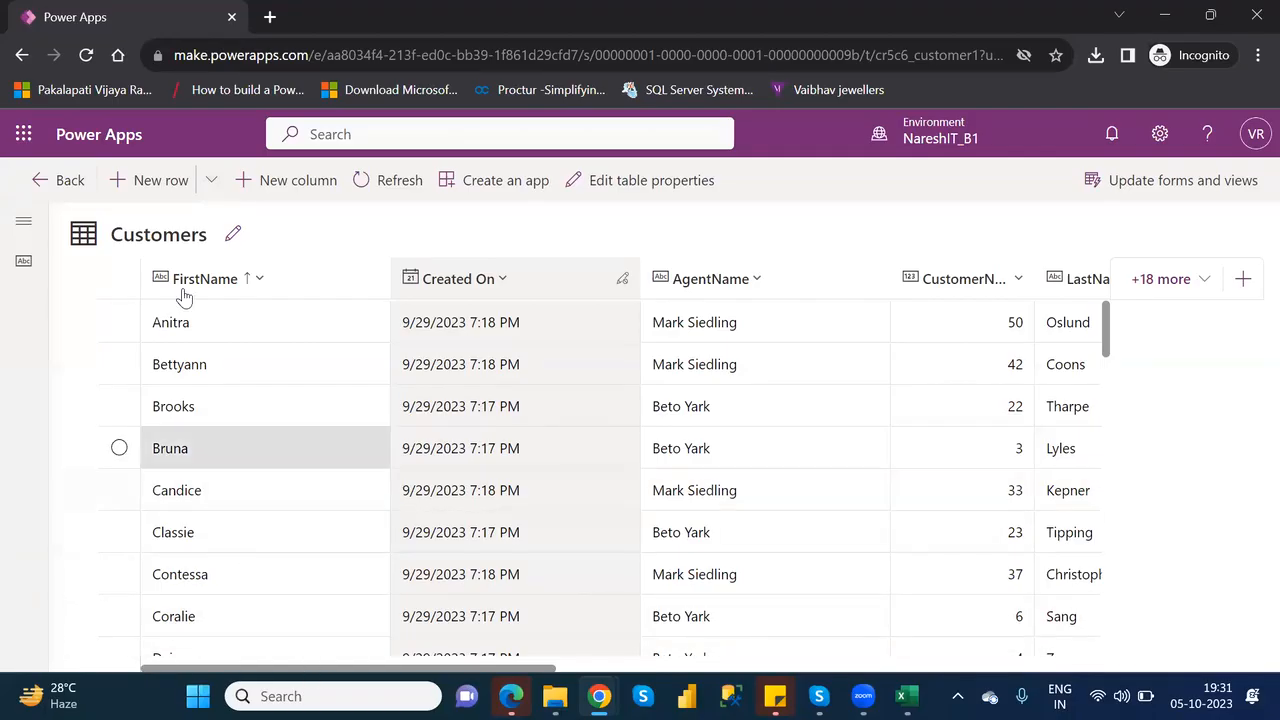
click(212, 183)
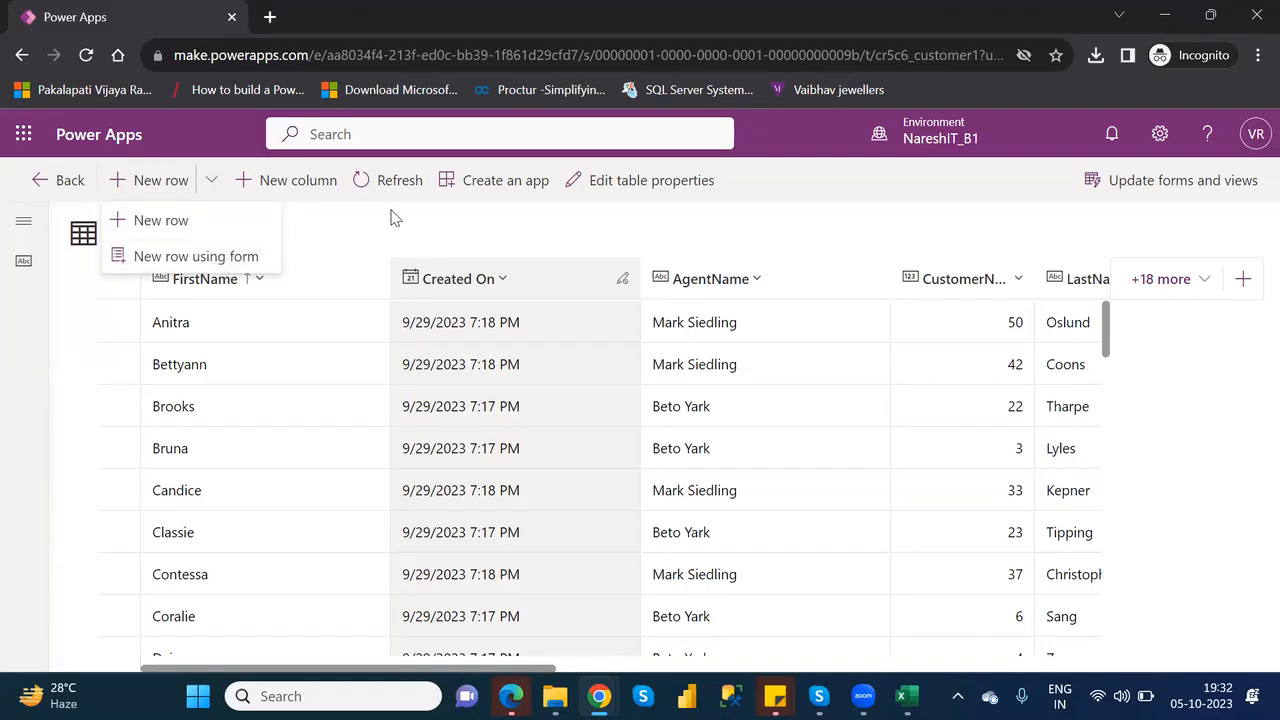
click(388, 245)
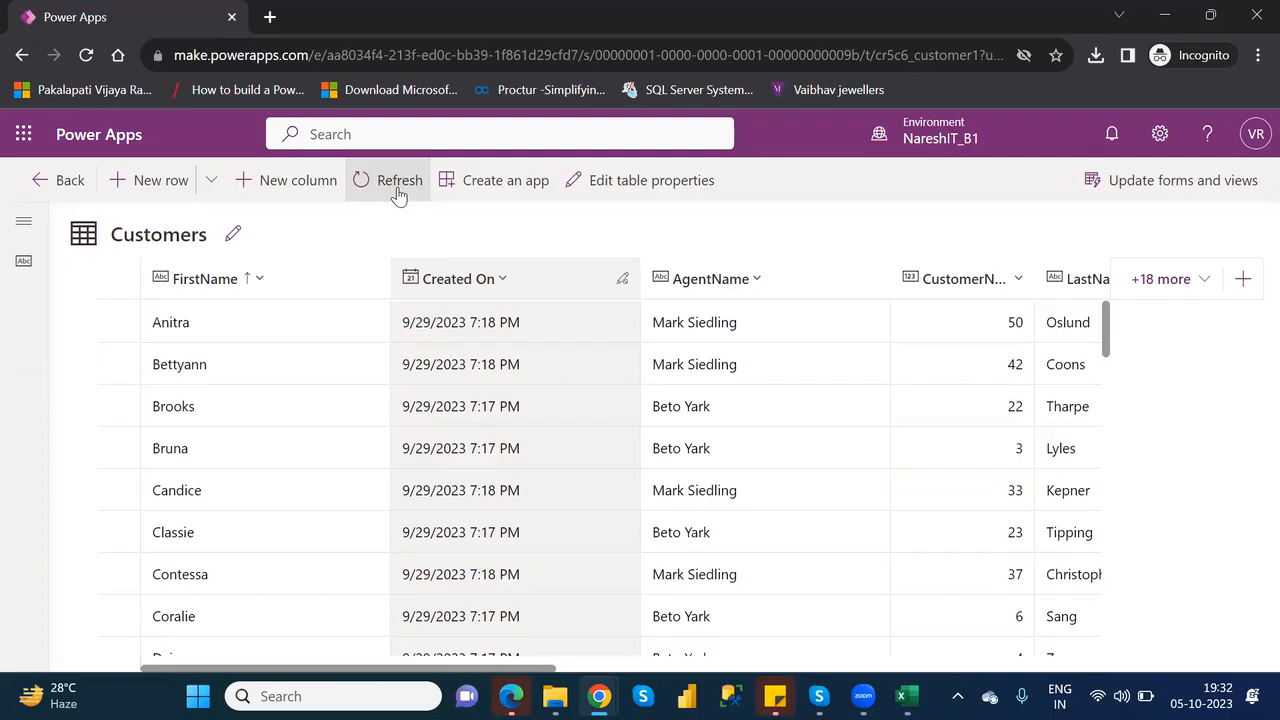
click(67, 182)
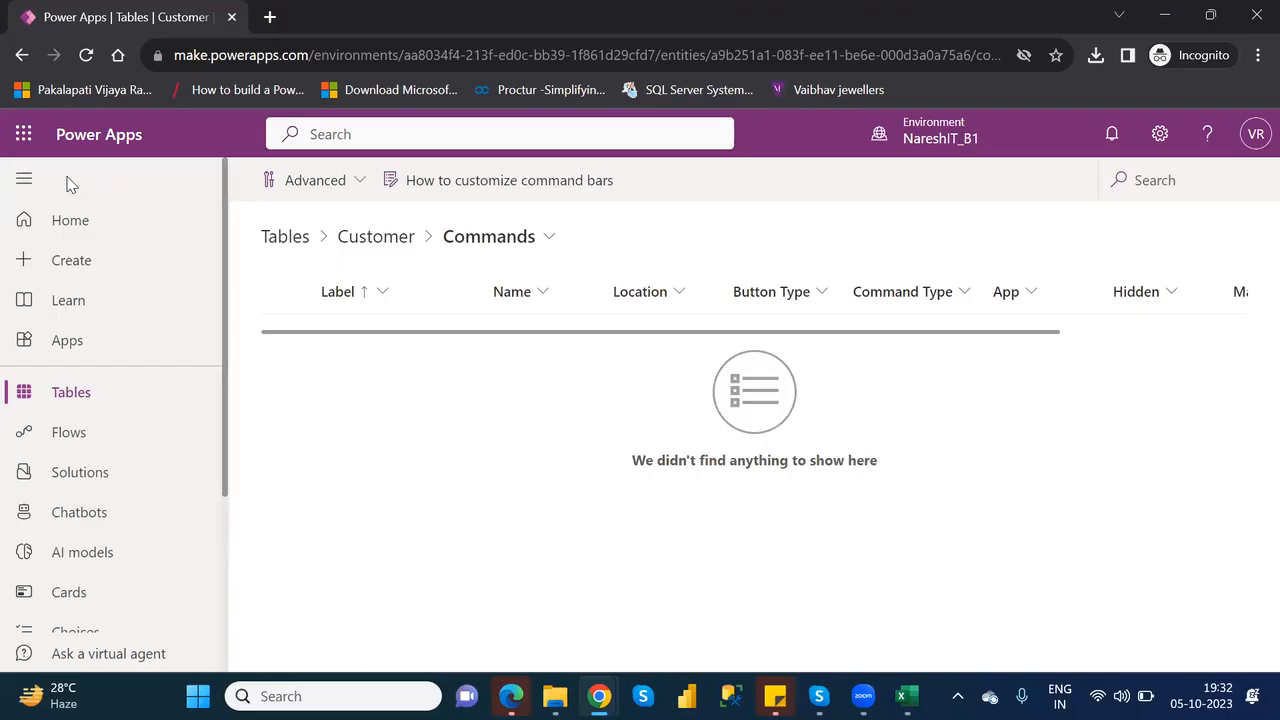
click(278, 246)
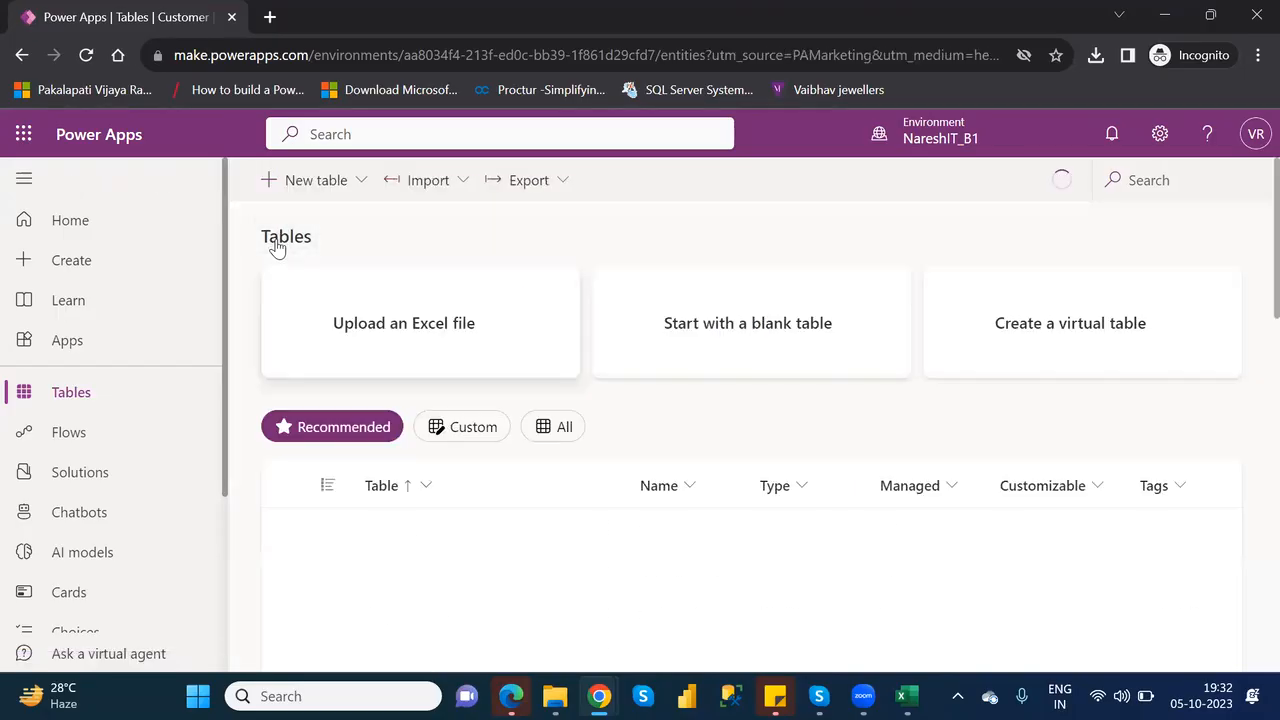
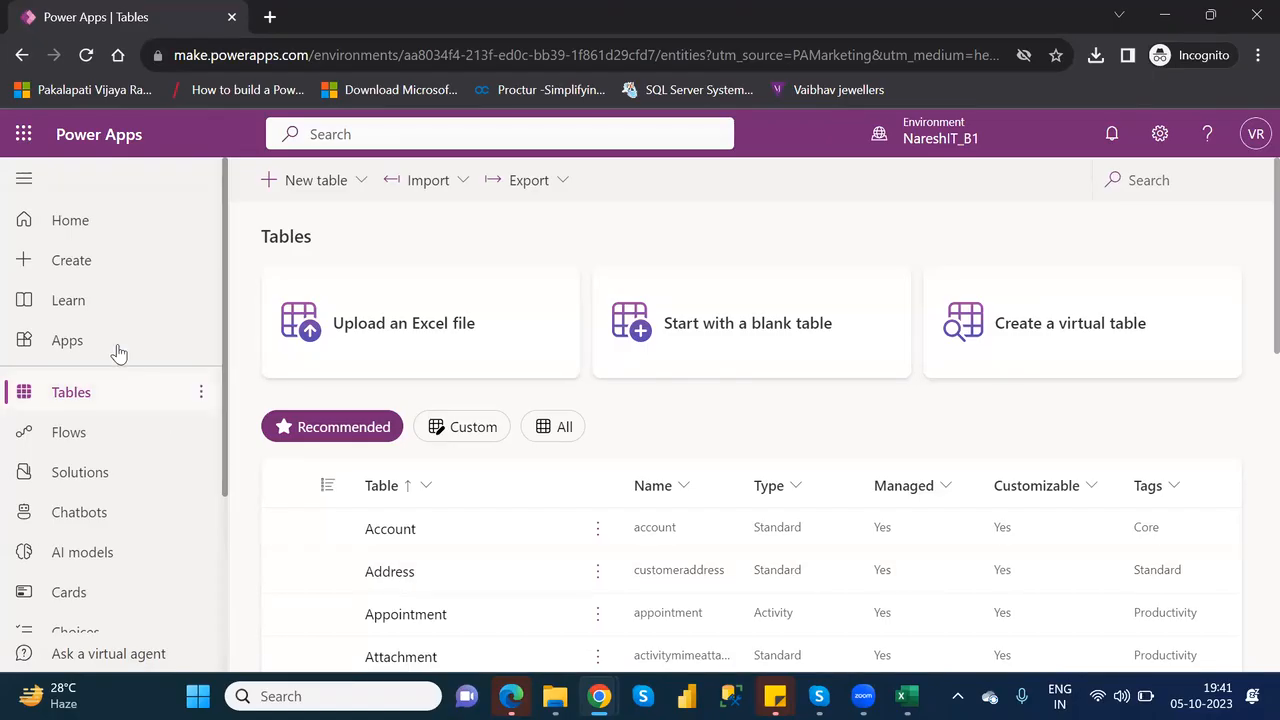
- Start creating an app from a data source and browse the connectors available for a new connection
click(103, 260)
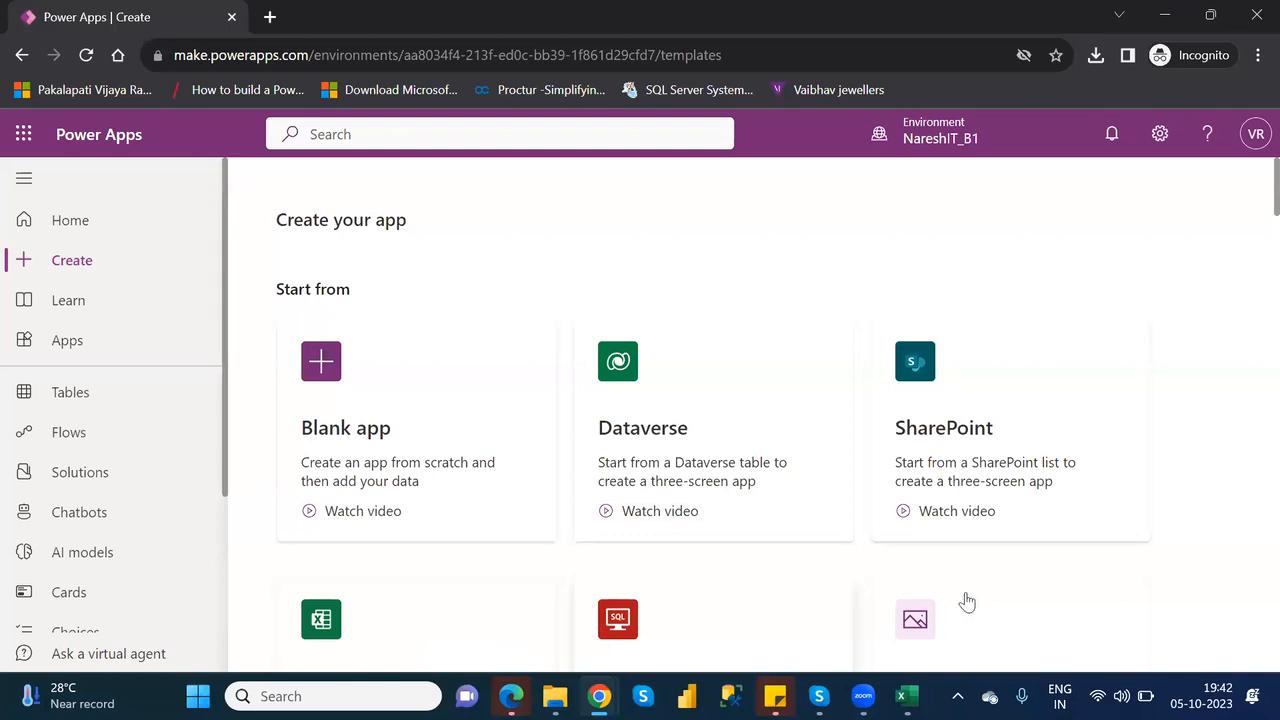
click(1018, 392)
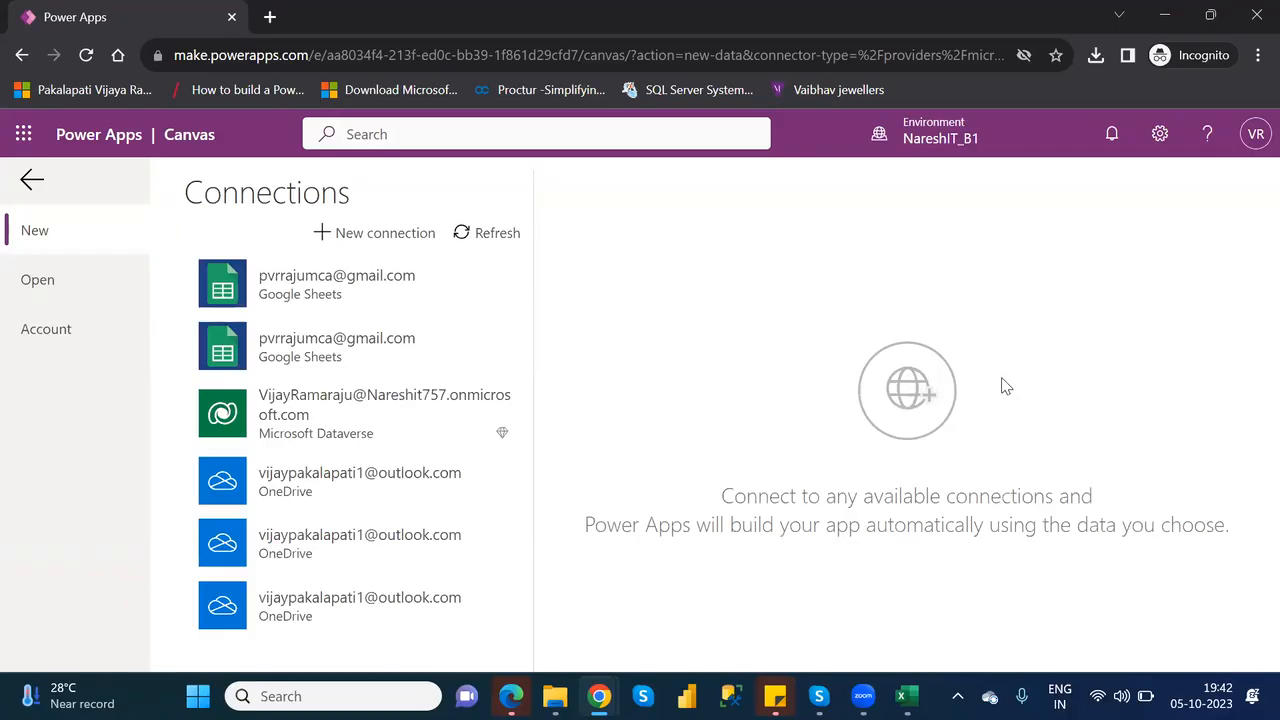
click(368, 233)
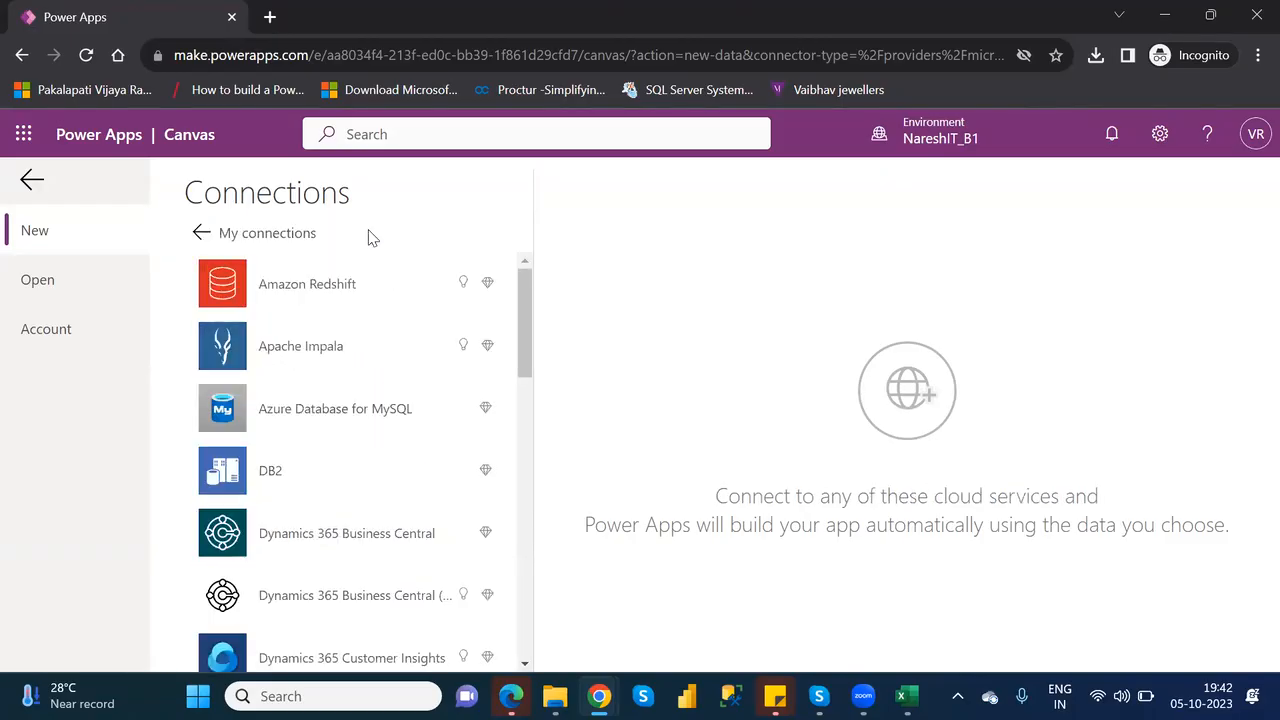
drag(528, 320, 546, 477)
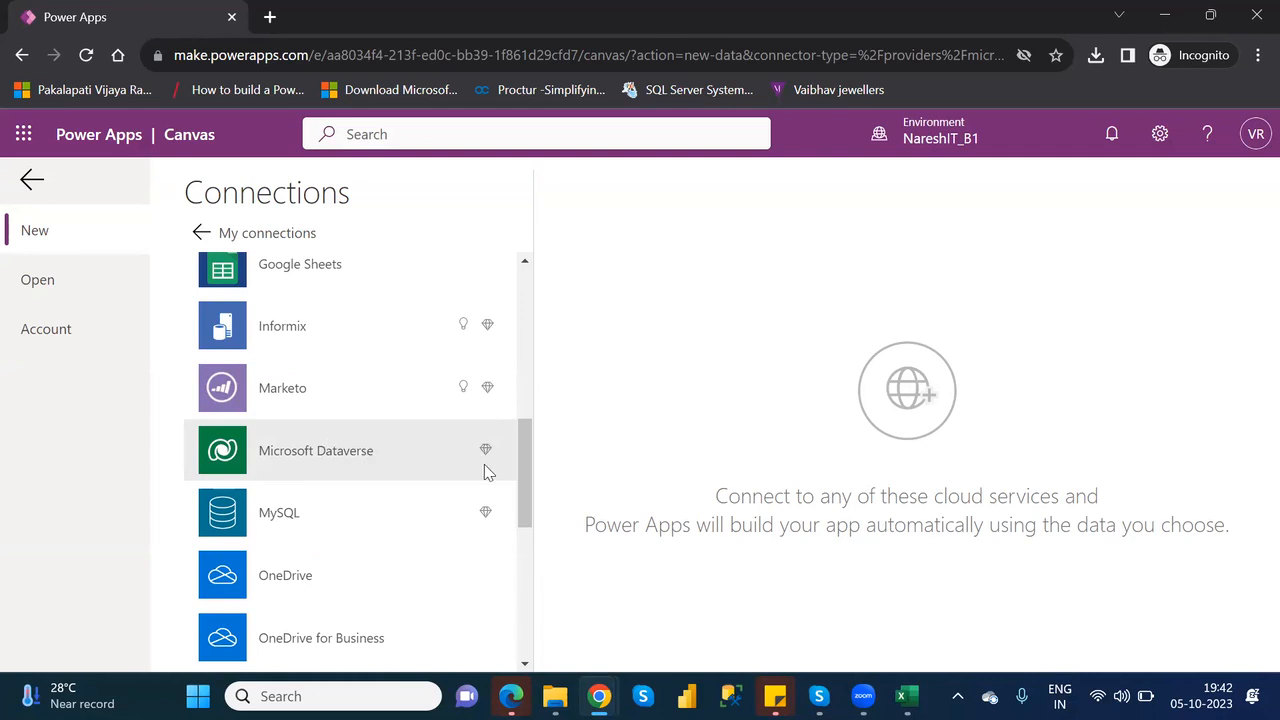
drag(529, 476, 562, 475)
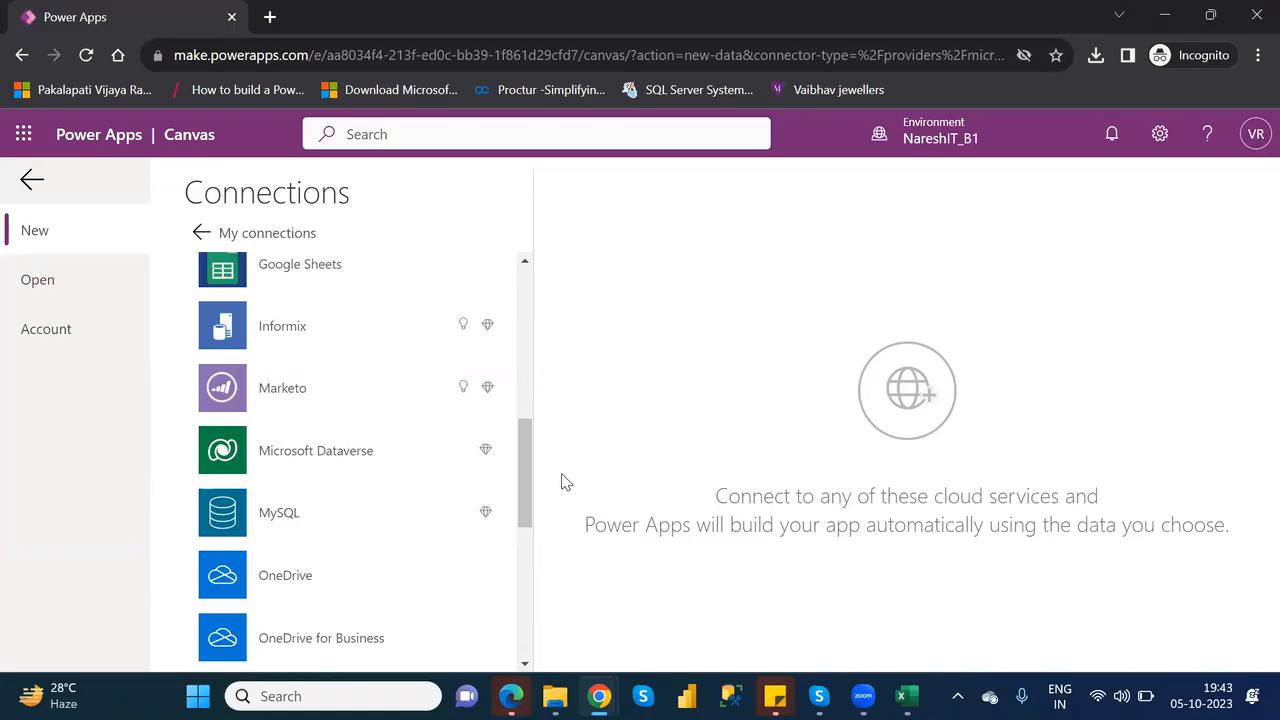
- Create a Microsoft Dataverse connection with the signed-in account and allow it access
click(329, 449)
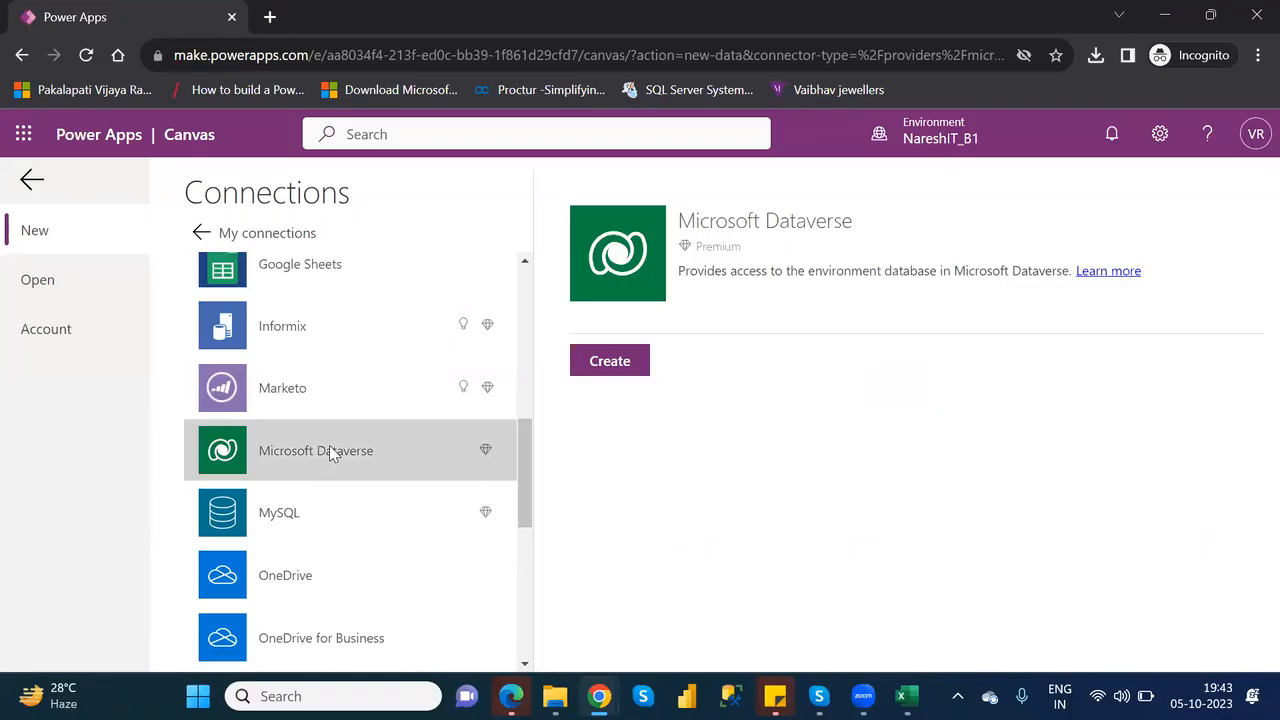
click(608, 362)
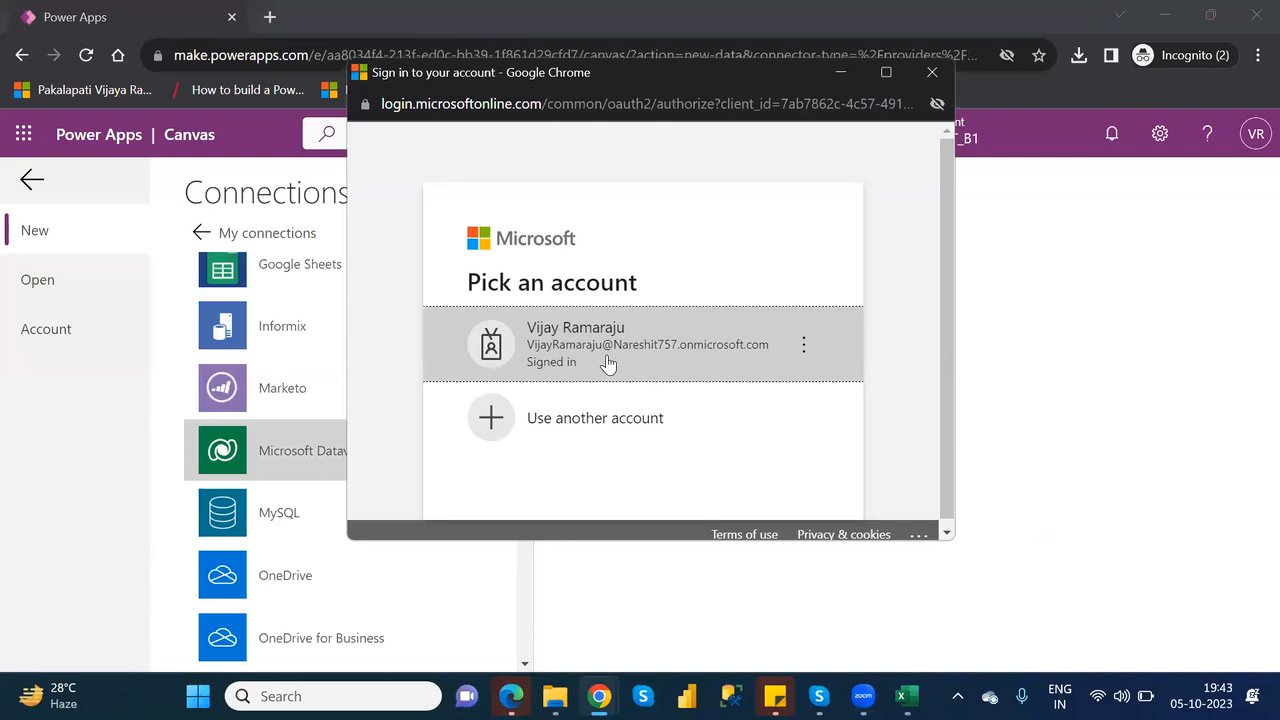
click(608, 362)
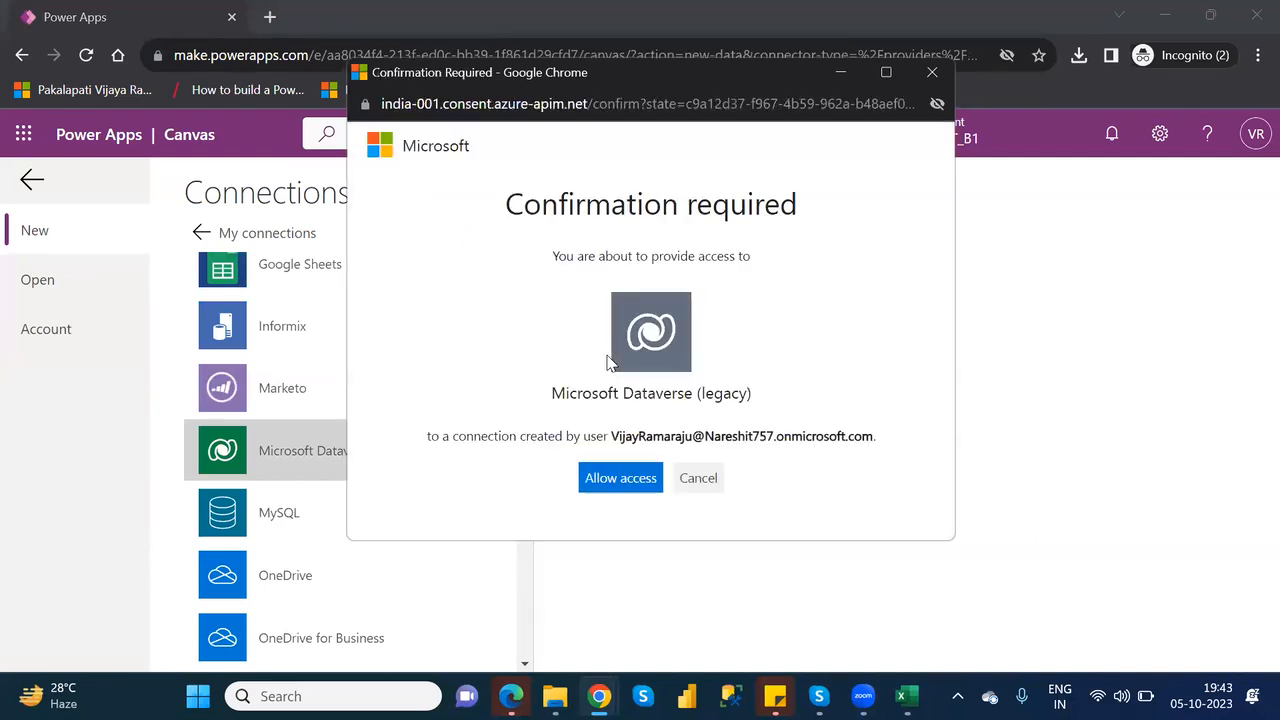
click(615, 488)
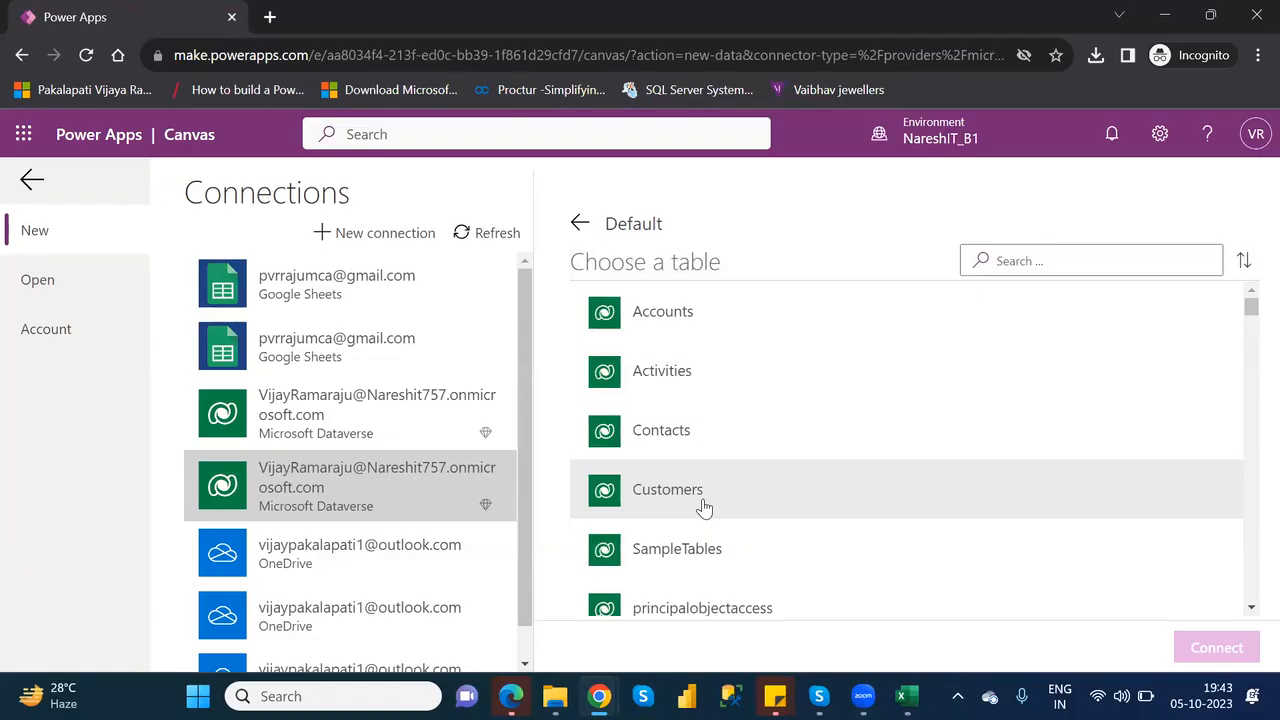
- Search the tables for "custom", connect to Customers to generate the app, and skip the welcome message
click(1024, 261)
text(custom)
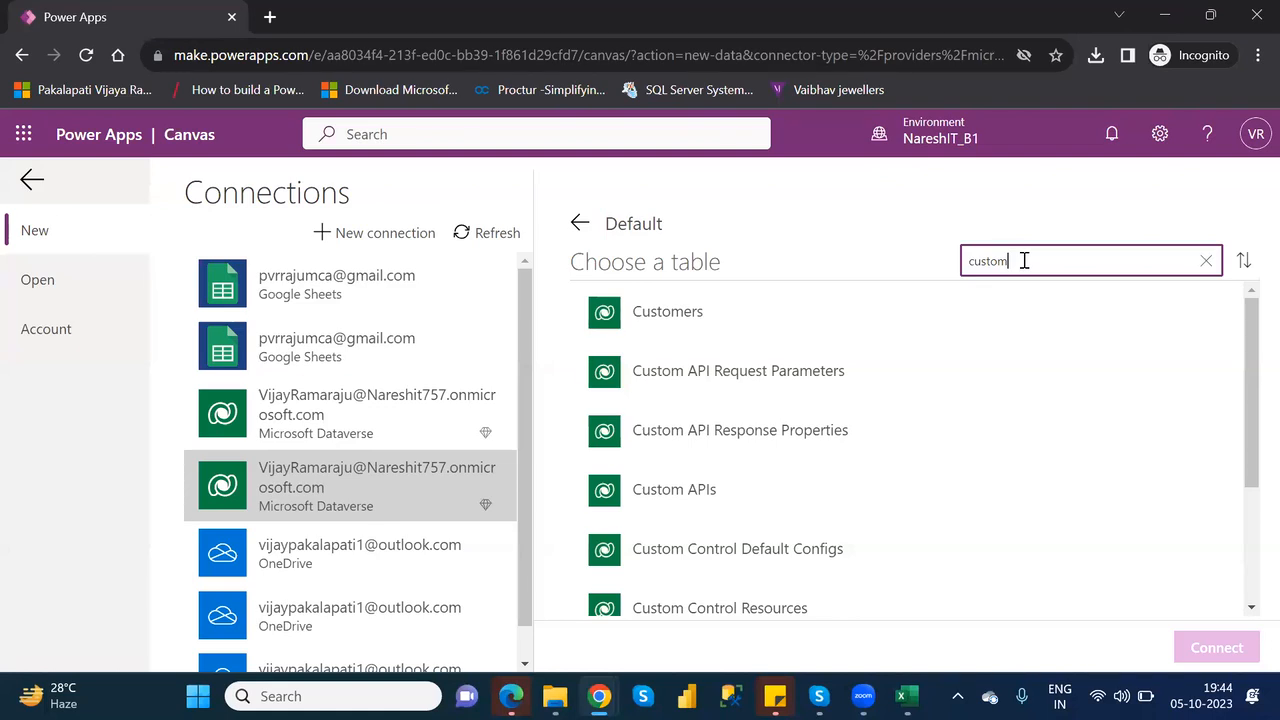
click(753, 318)
click(1215, 649)
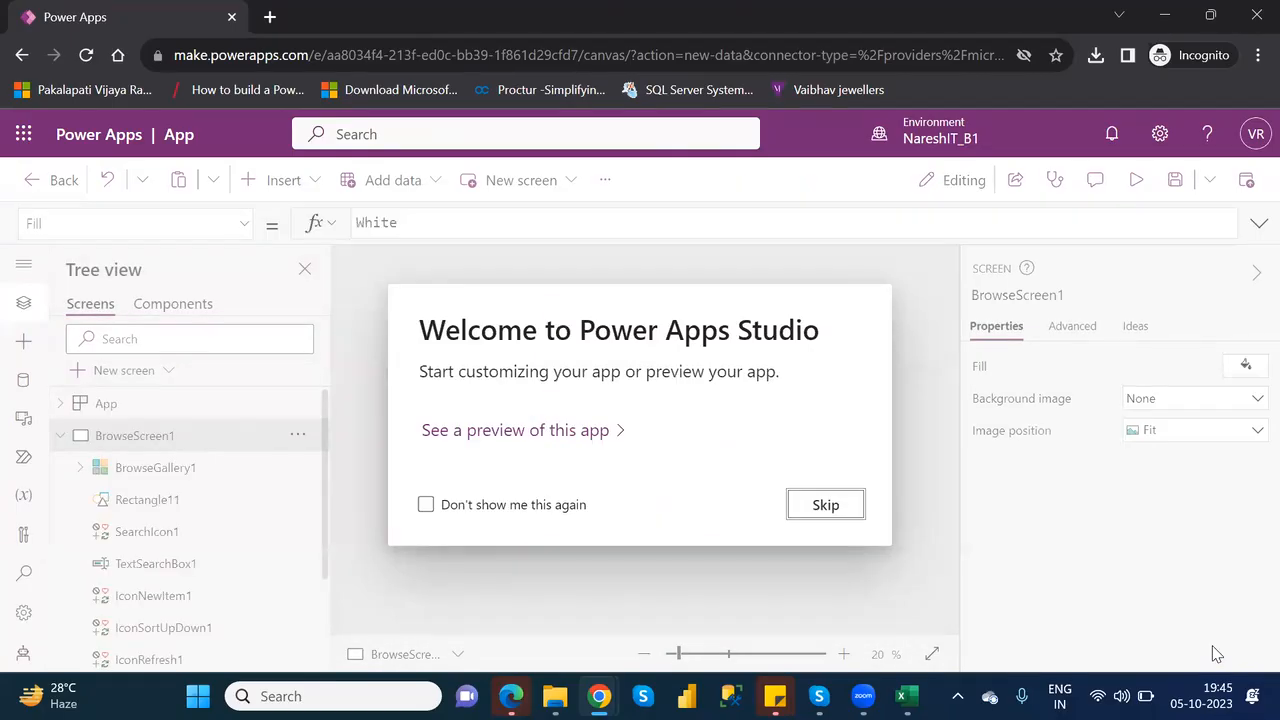
click(826, 506)
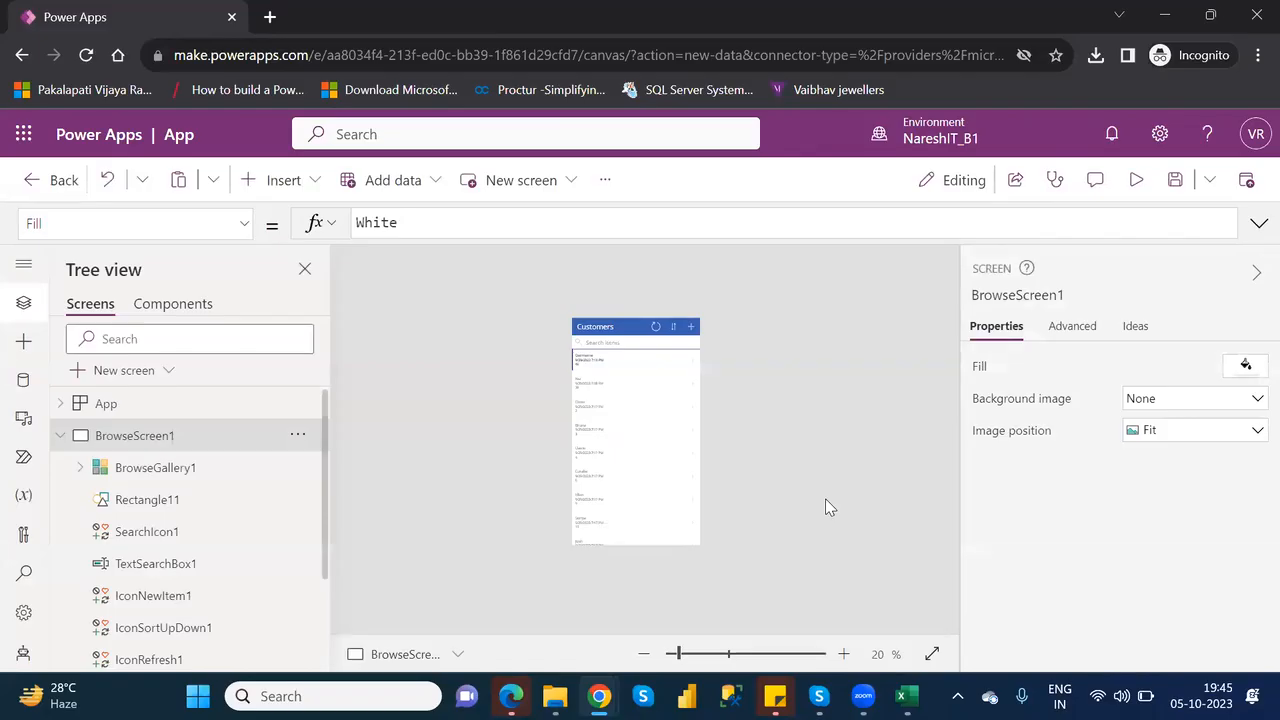
- Collapse BrowseScreen1 in the screen tree and duplicate the screen
click(60, 436)
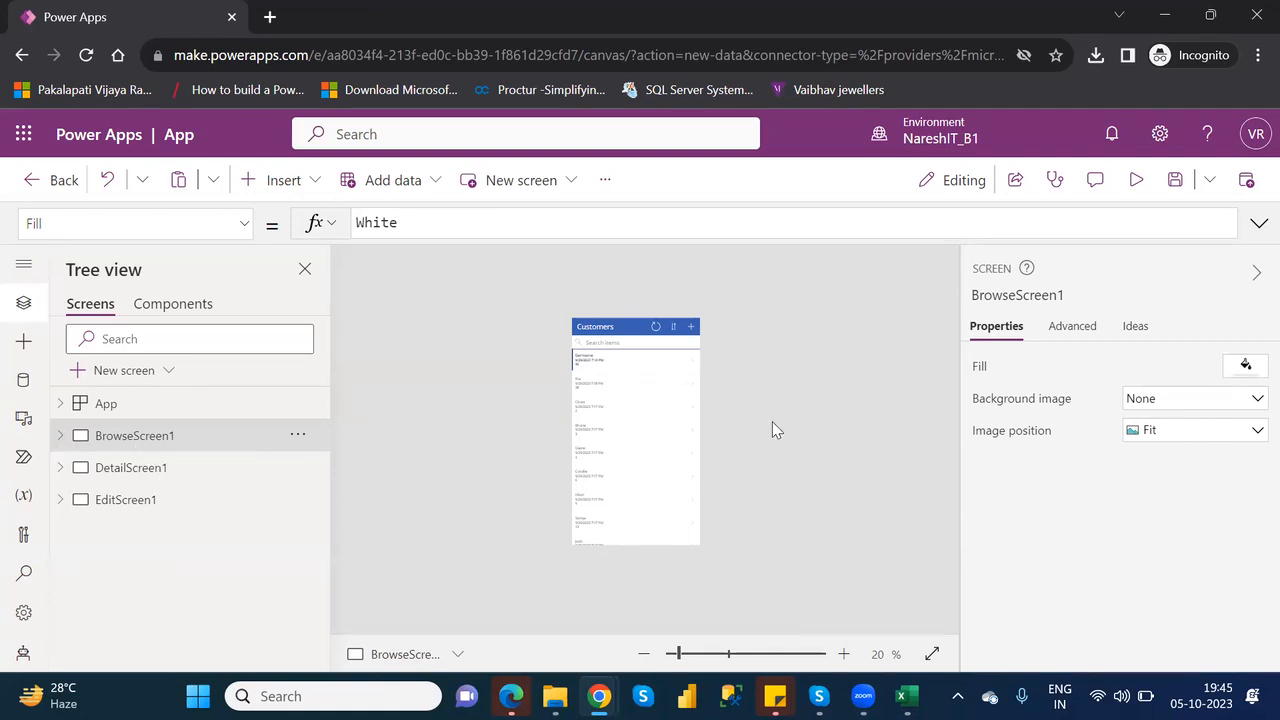
click(698, 654)
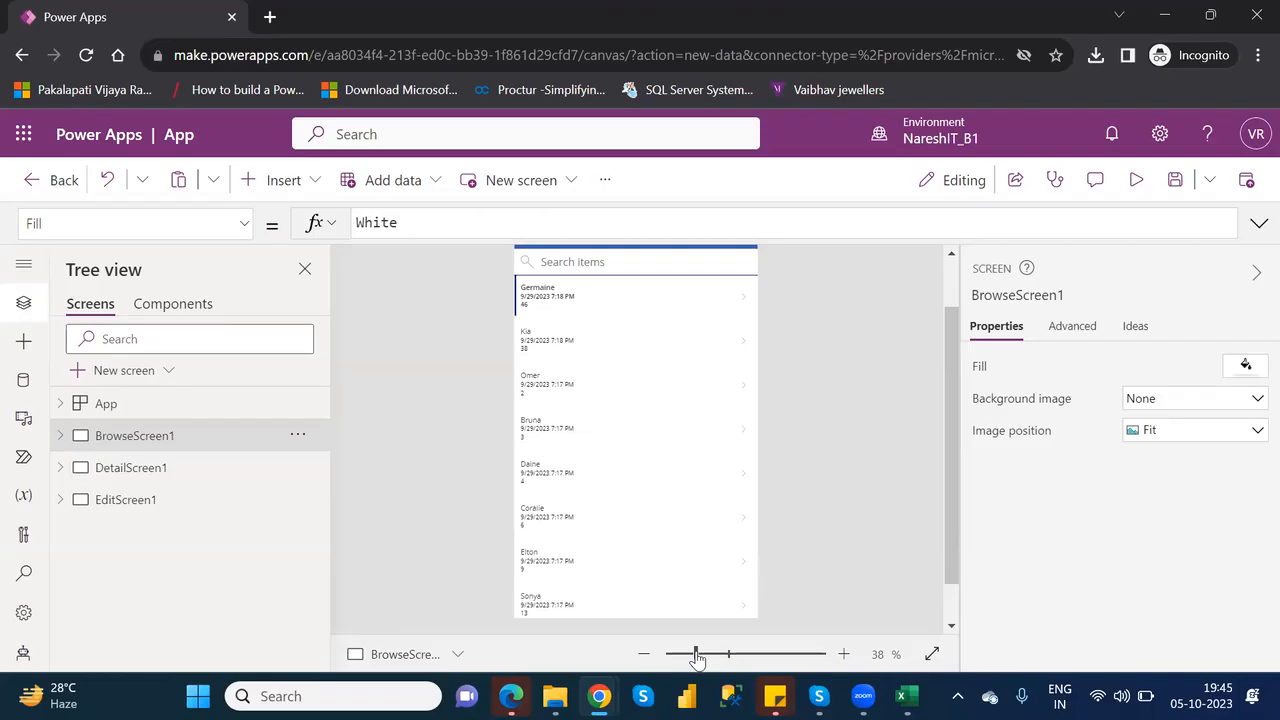
right_click(150, 440)
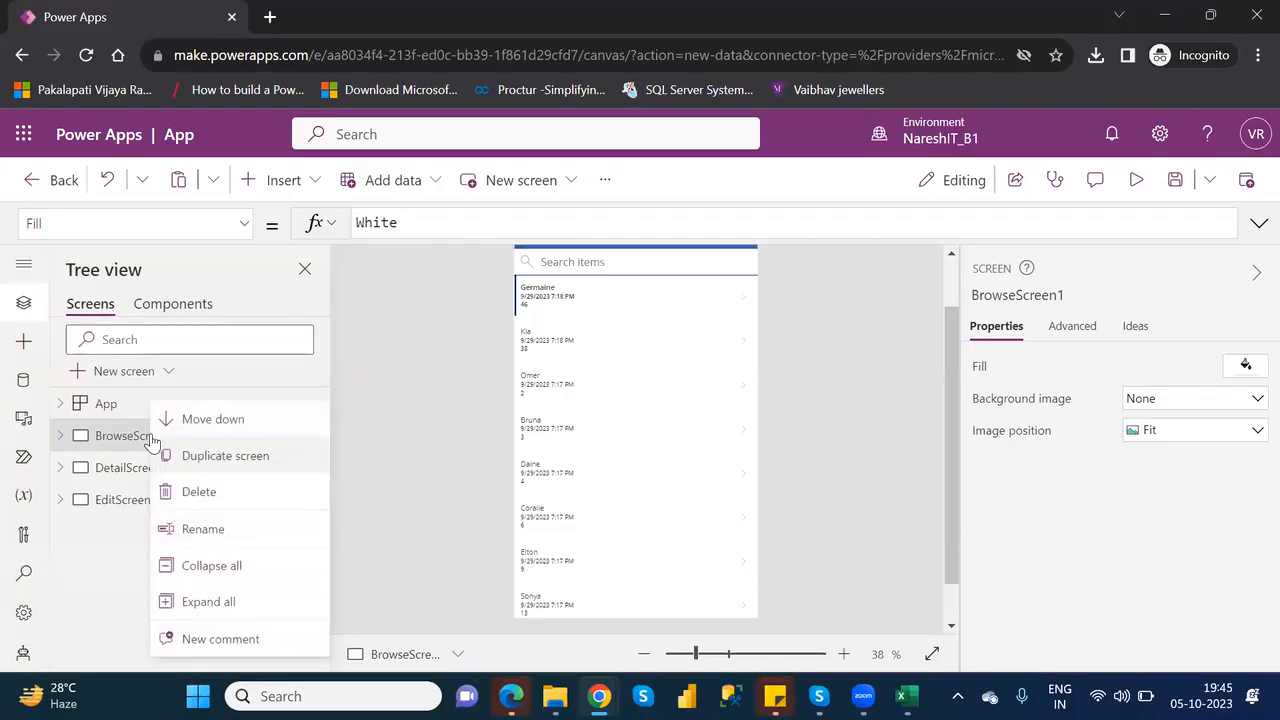
click(216, 457)
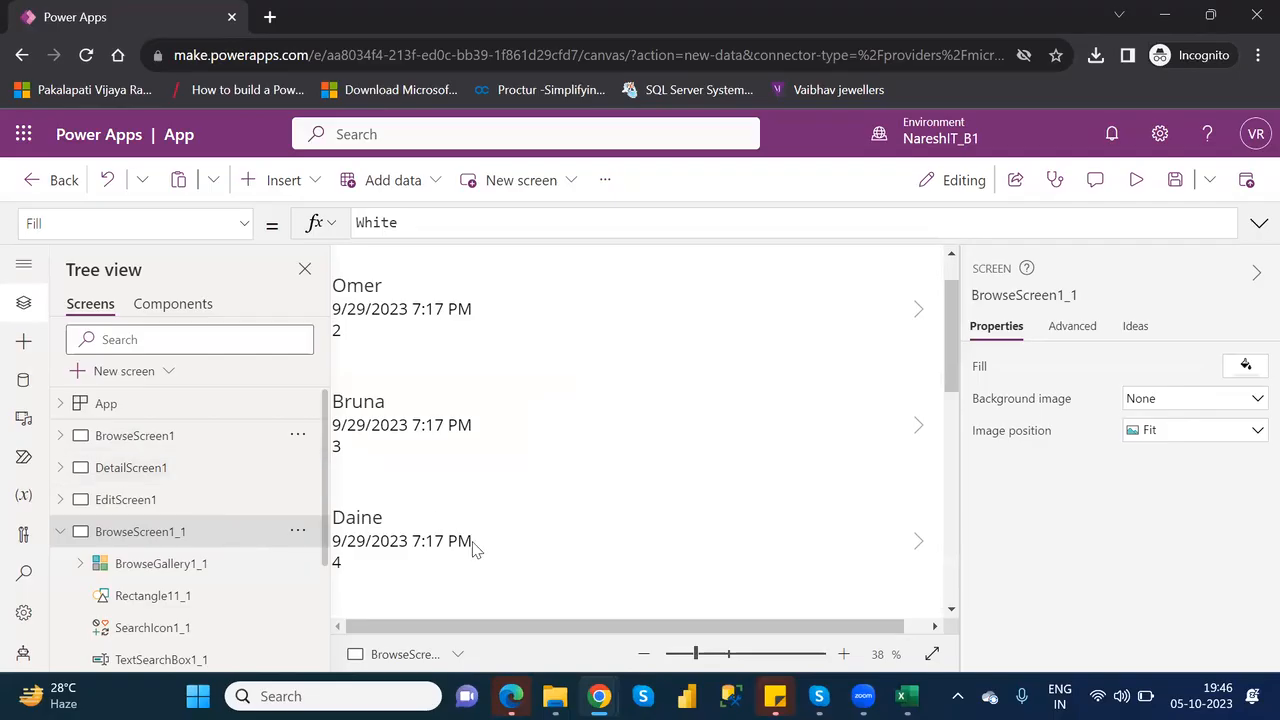
click(711, 654)
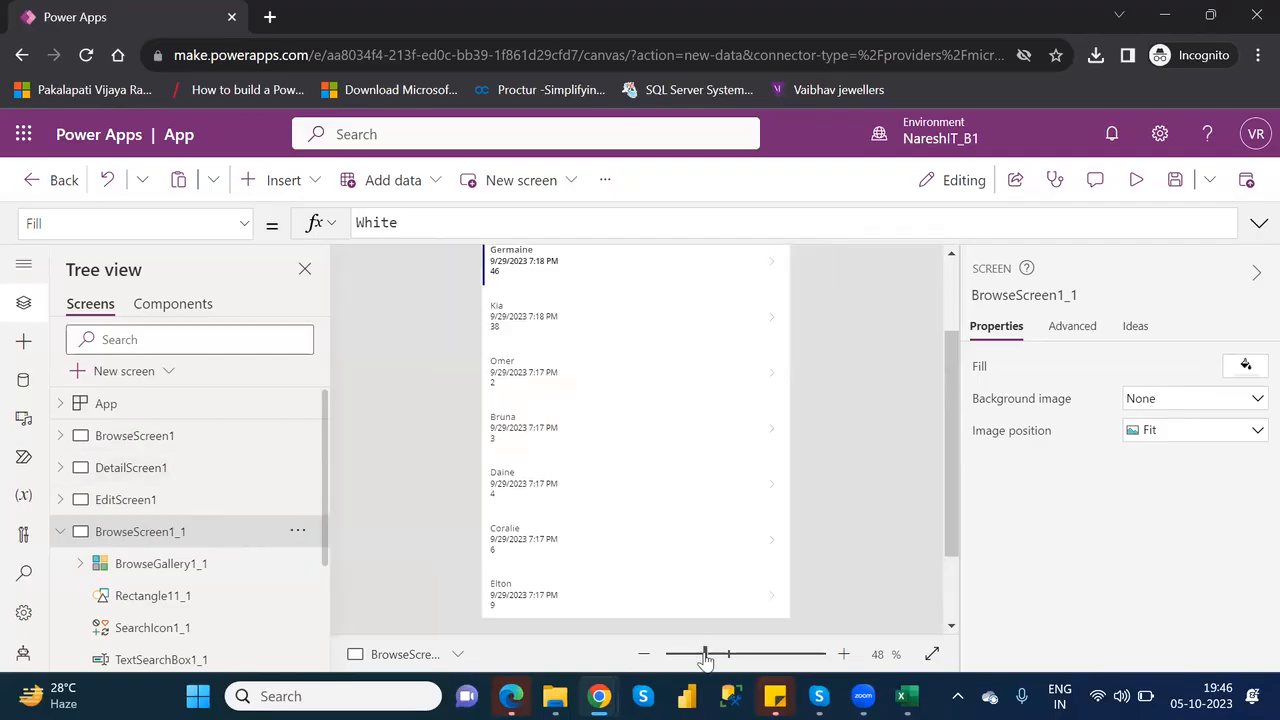
- Delete the customer gallery and the search text box from the duplicated browse screen, BrowseScreen1_1
click(217, 580)
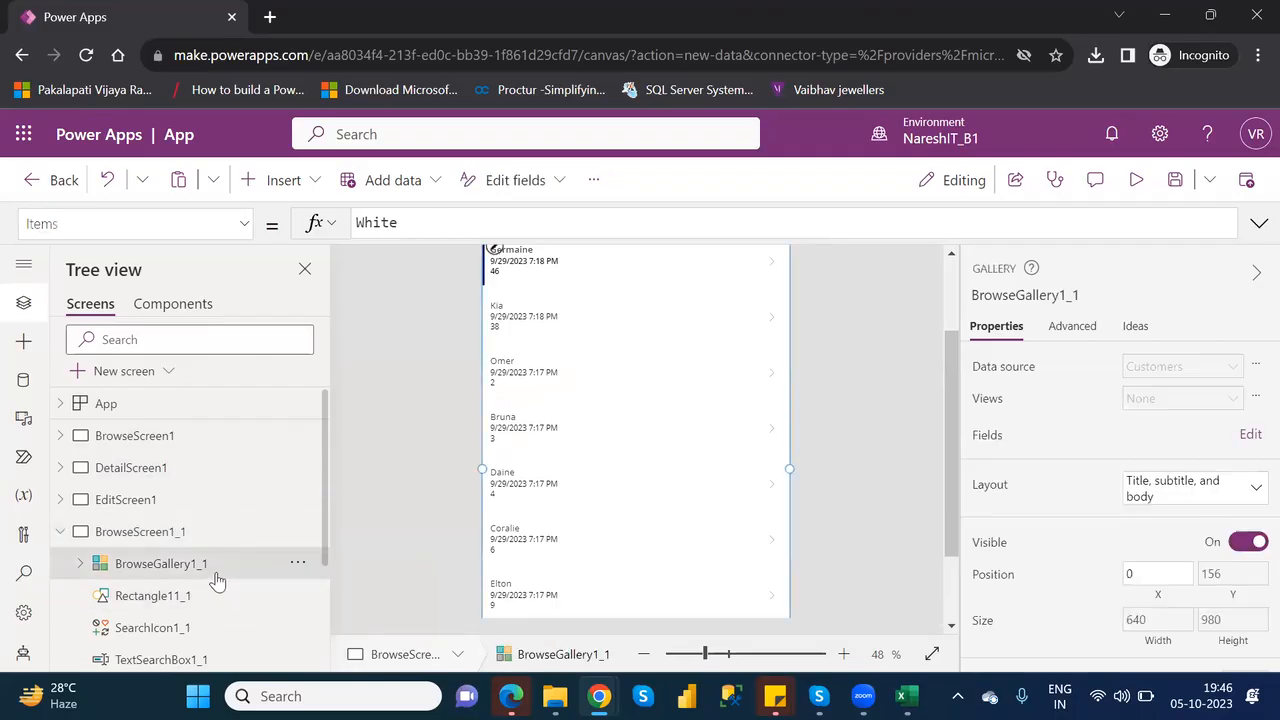
click(297, 564)
mouse_move(335, 475)
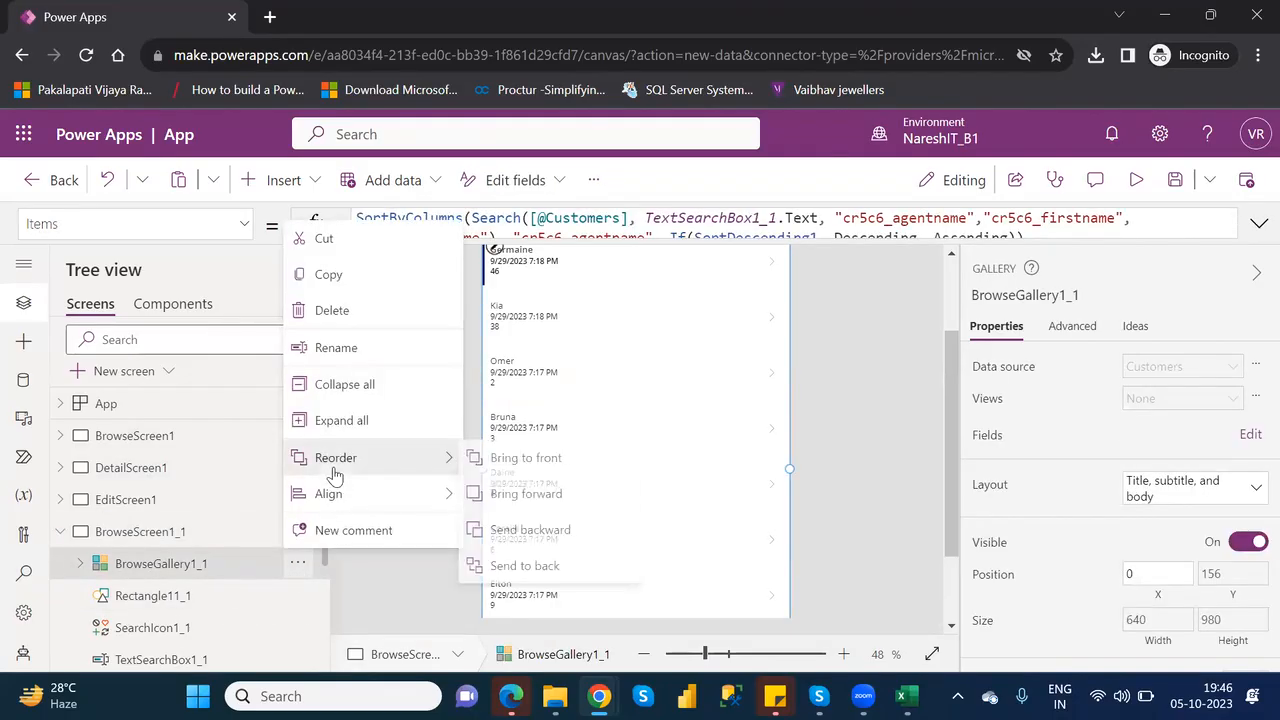
click(333, 311)
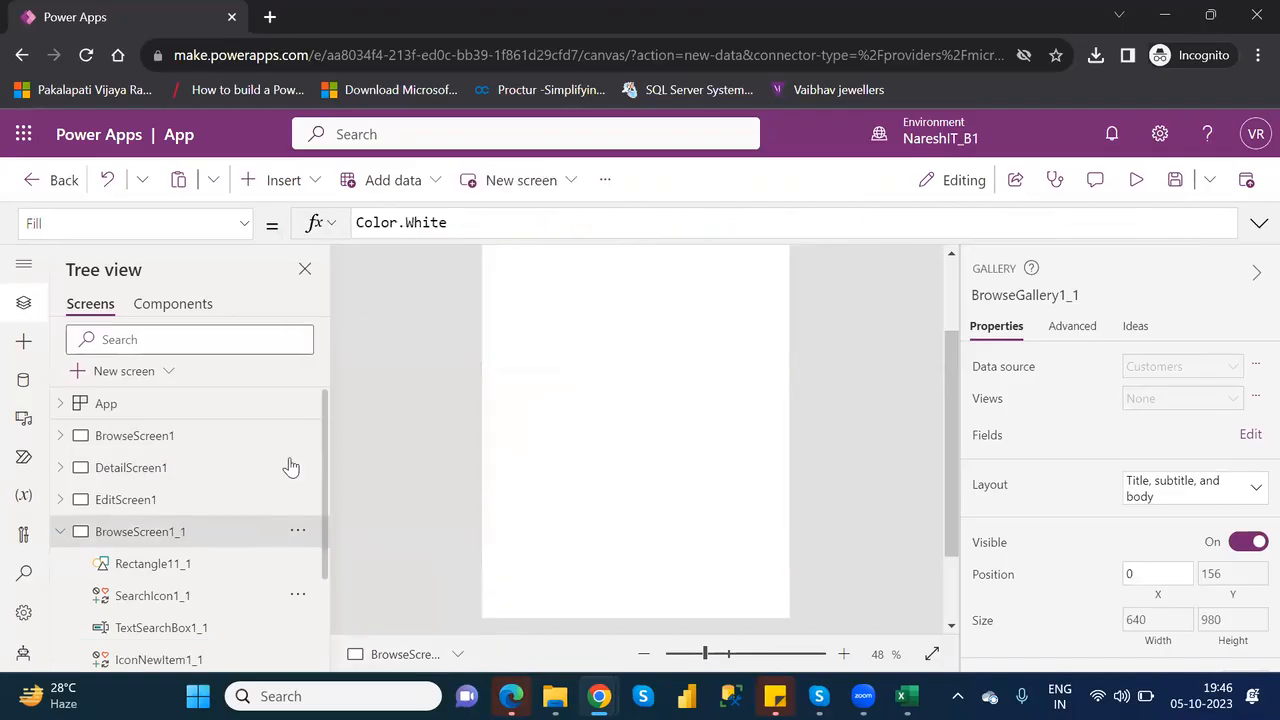
click(204, 566)
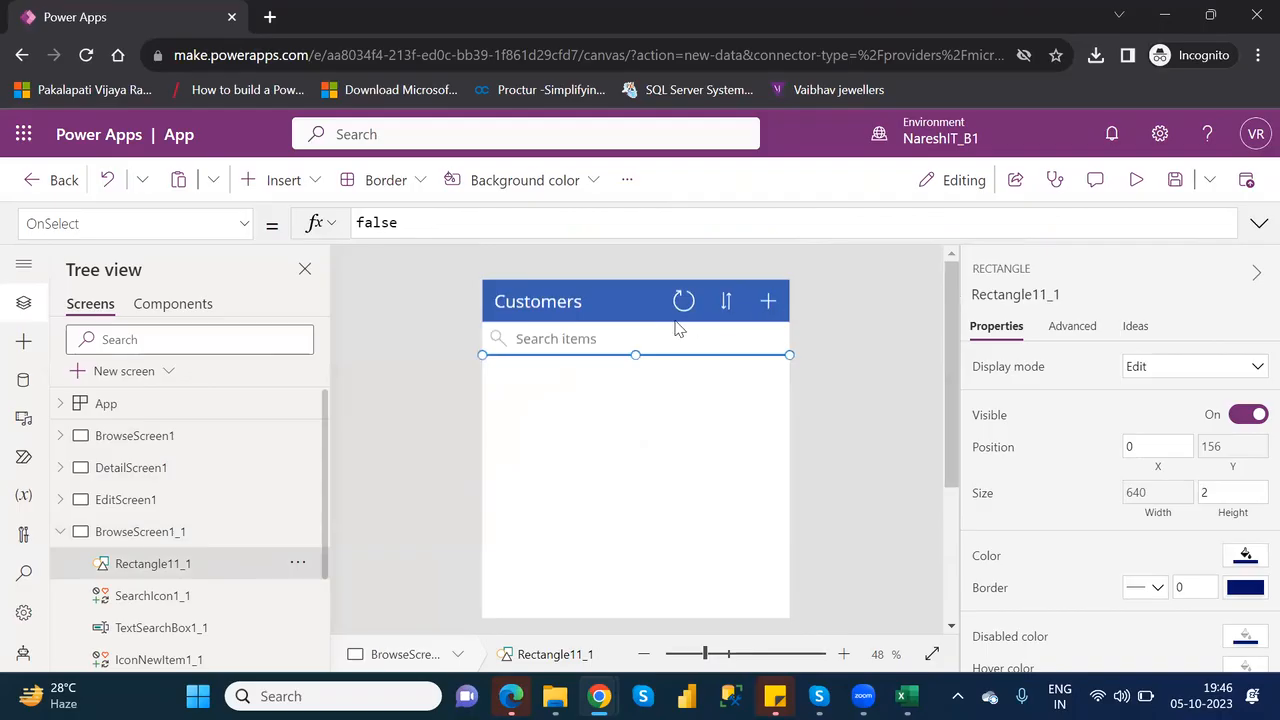
click(646, 330)
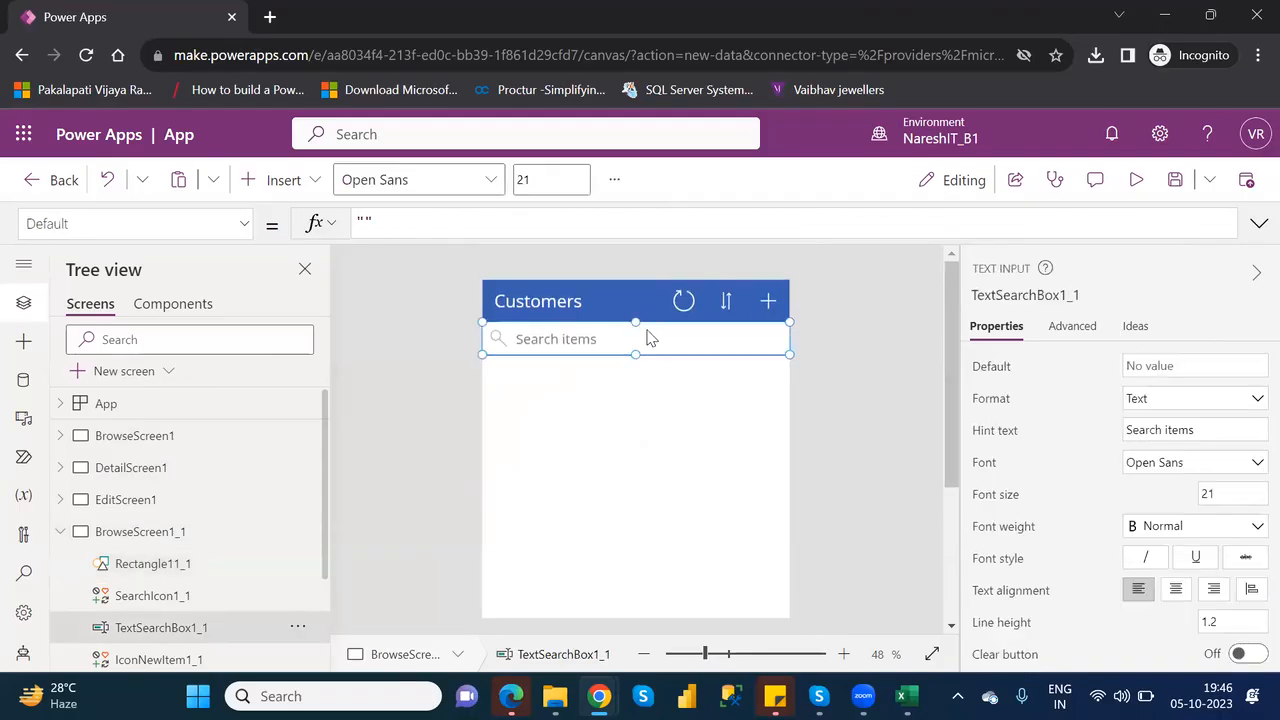
key(Delete)
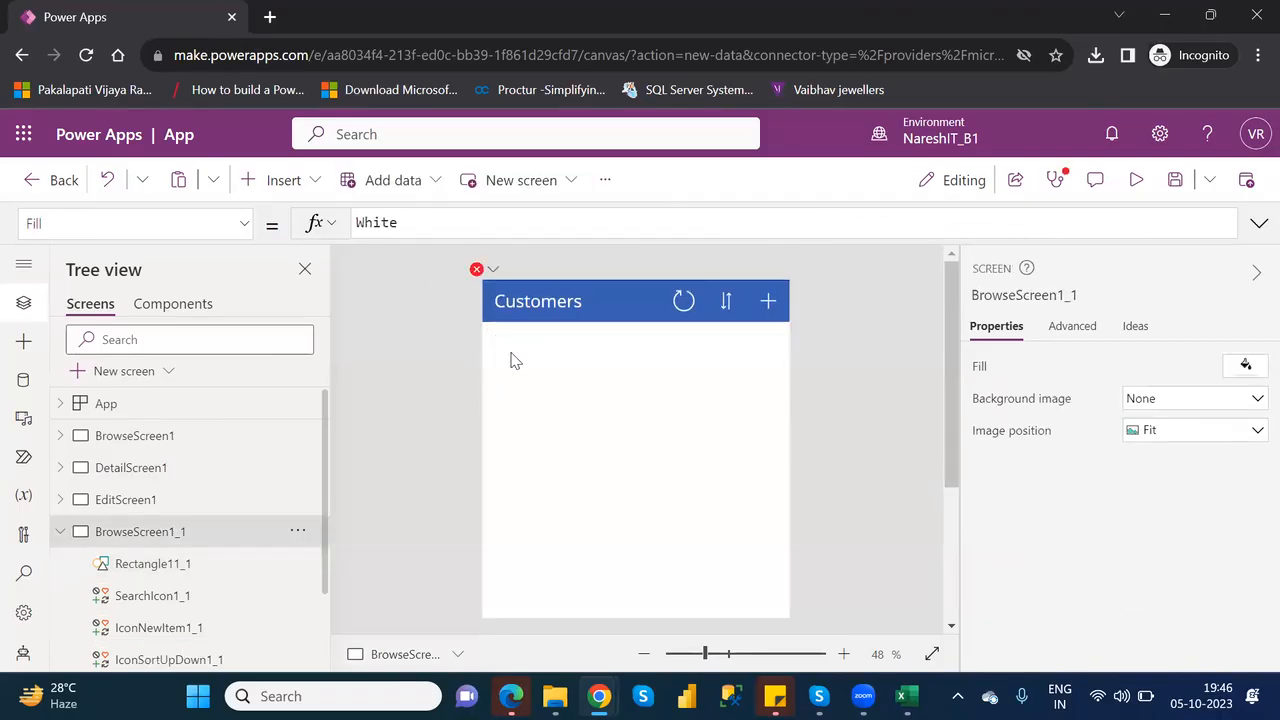
- Delete the duplicated screen BrowseScreen1_1 from the app
click(684, 301)
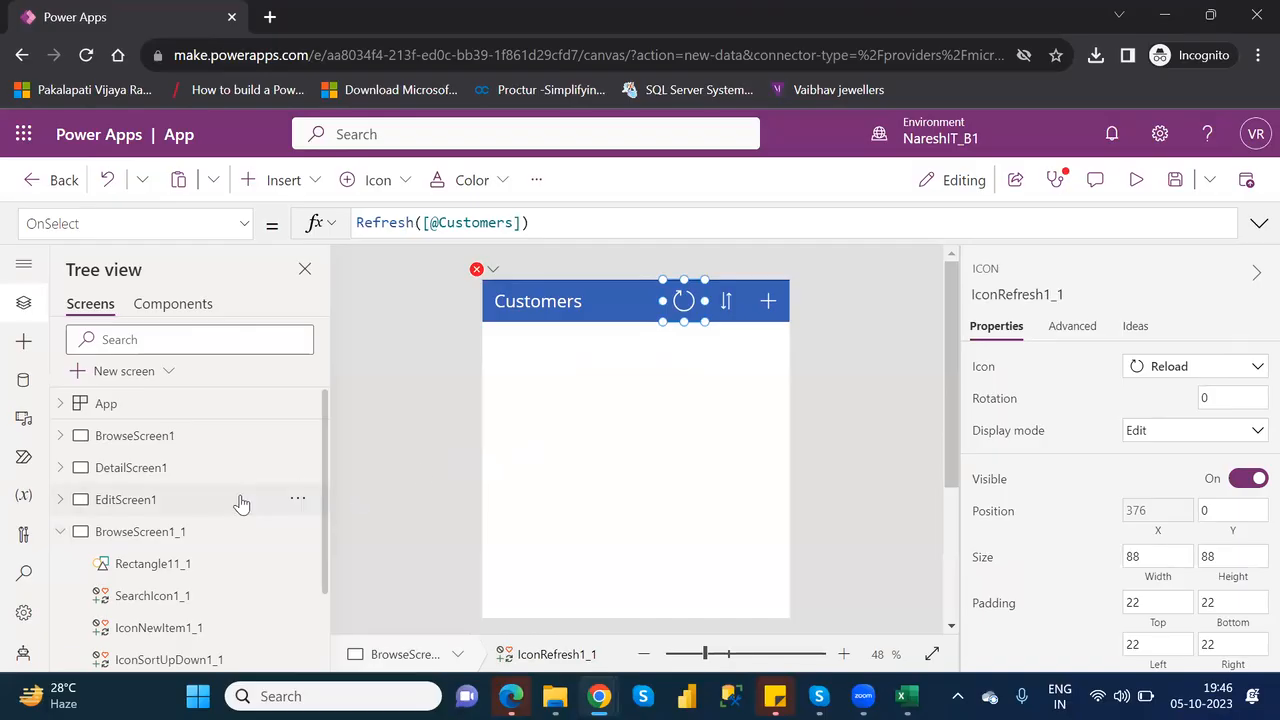
click(298, 532)
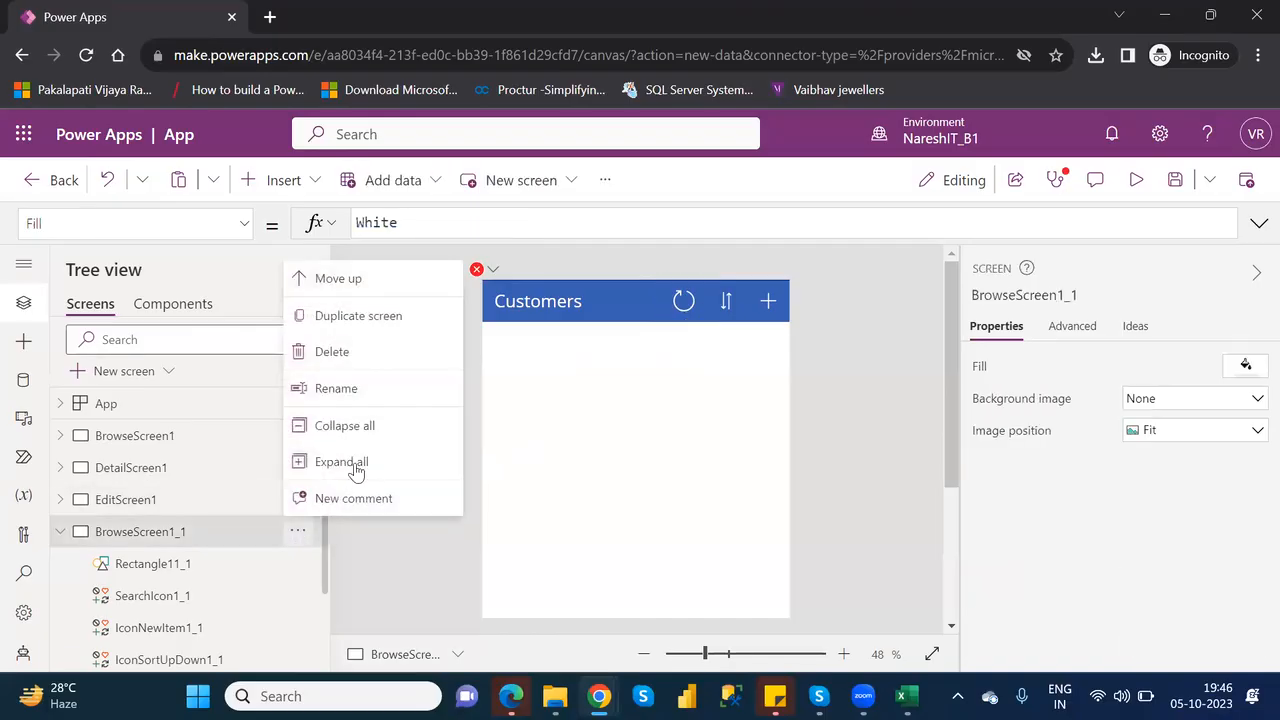
click(340, 363)
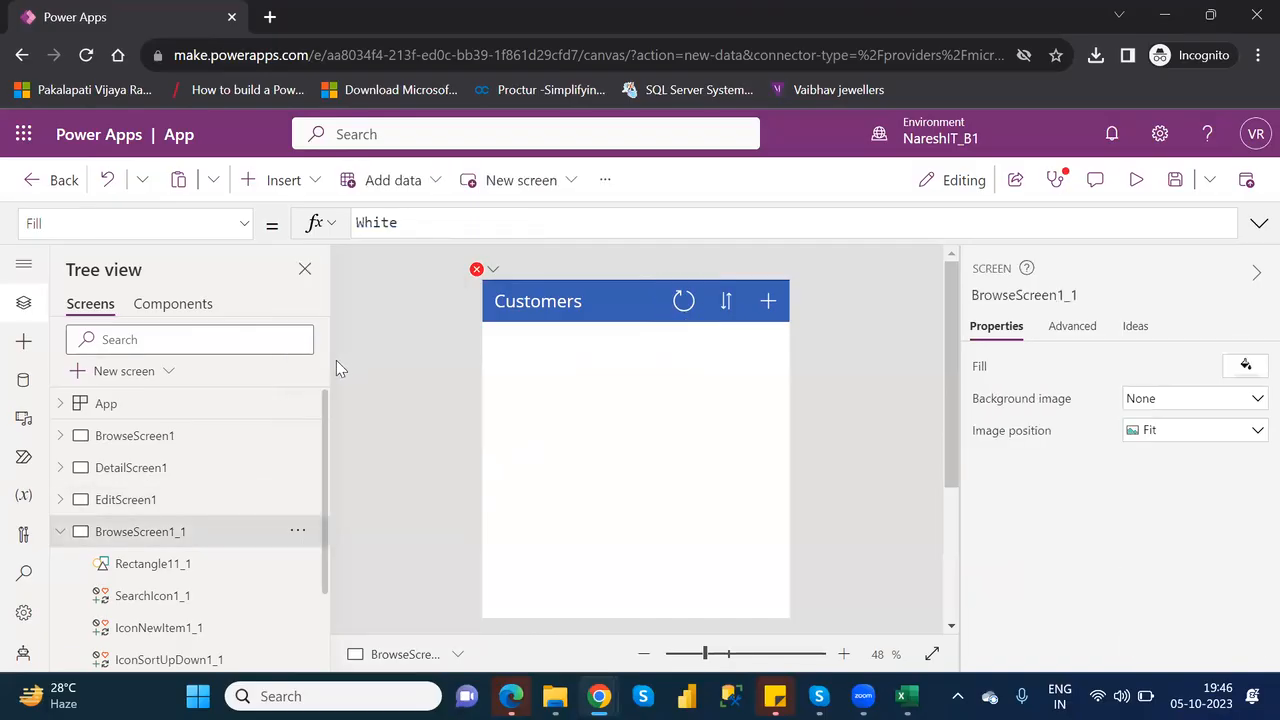
- Add a new screen with the Blank layout and fit more of it in view
click(119, 372)
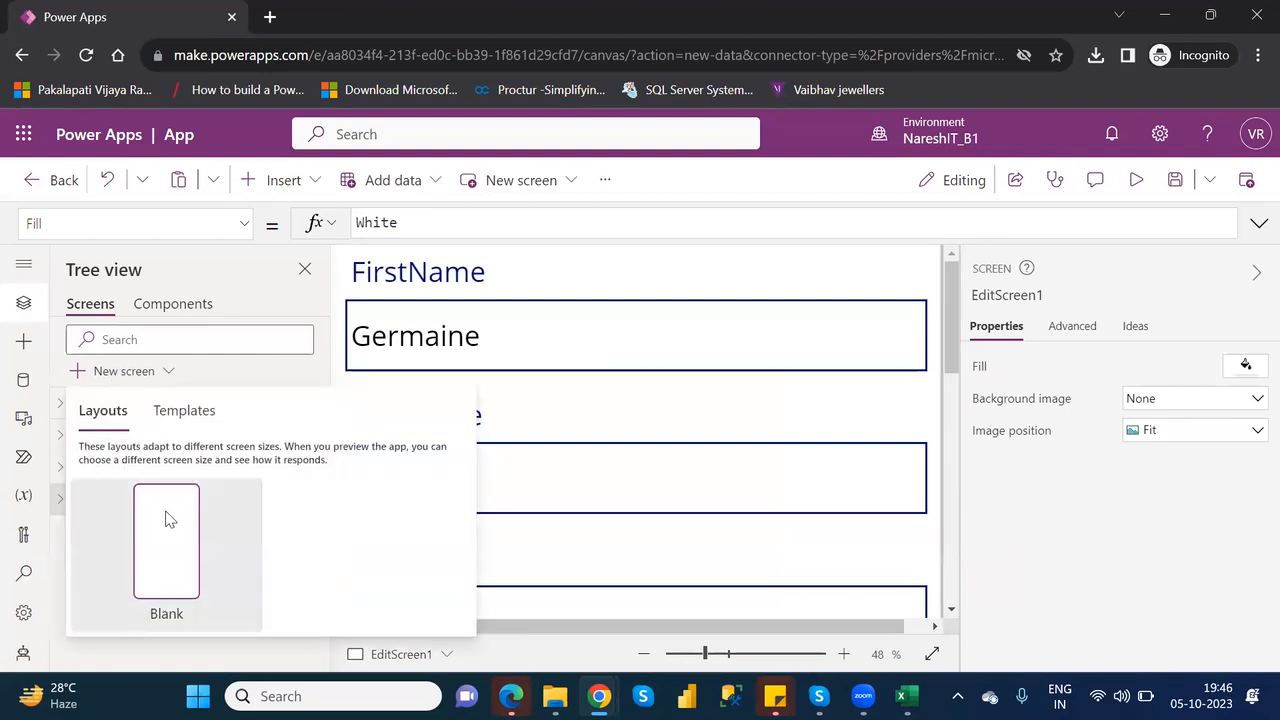
click(167, 520)
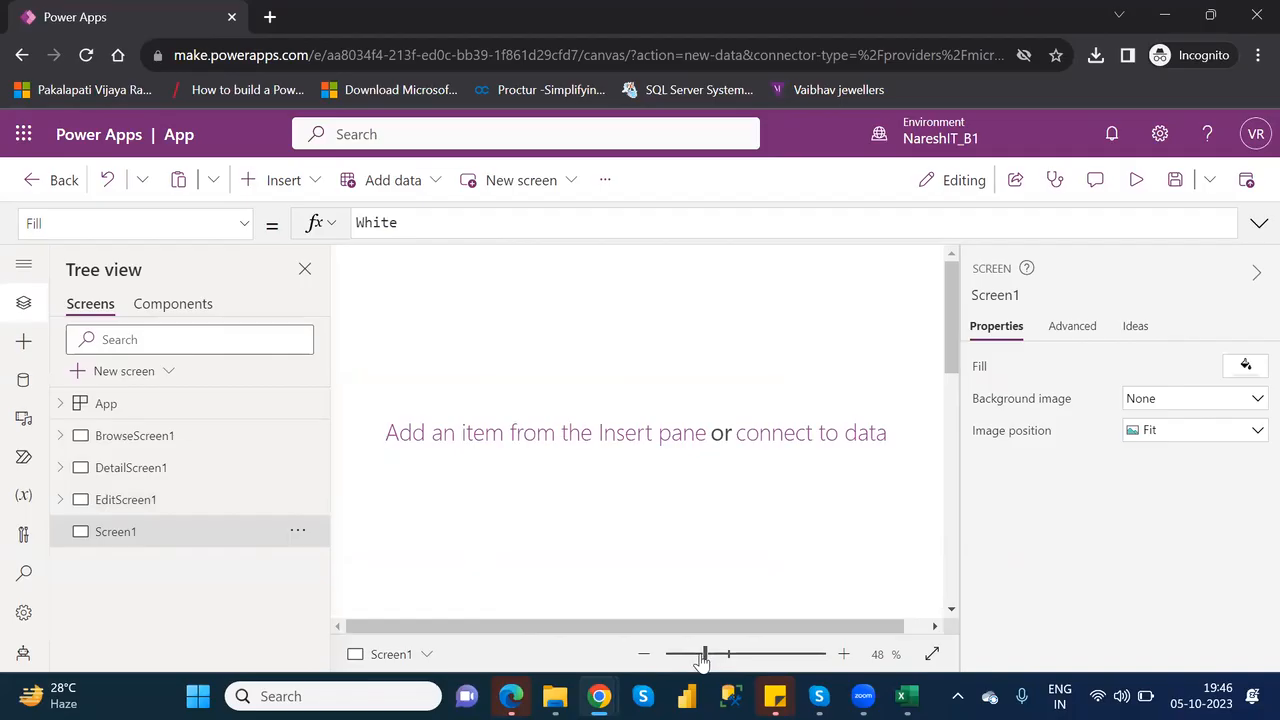
click(702, 656)
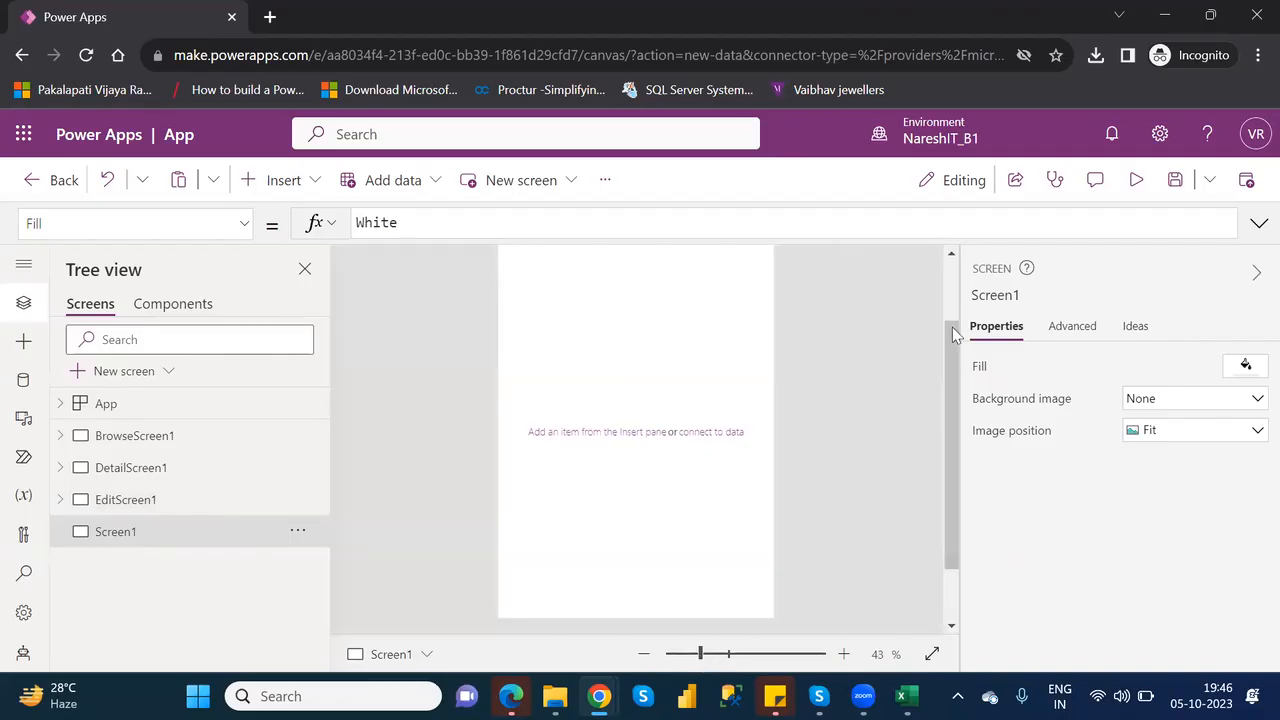
key(alt+Tab)
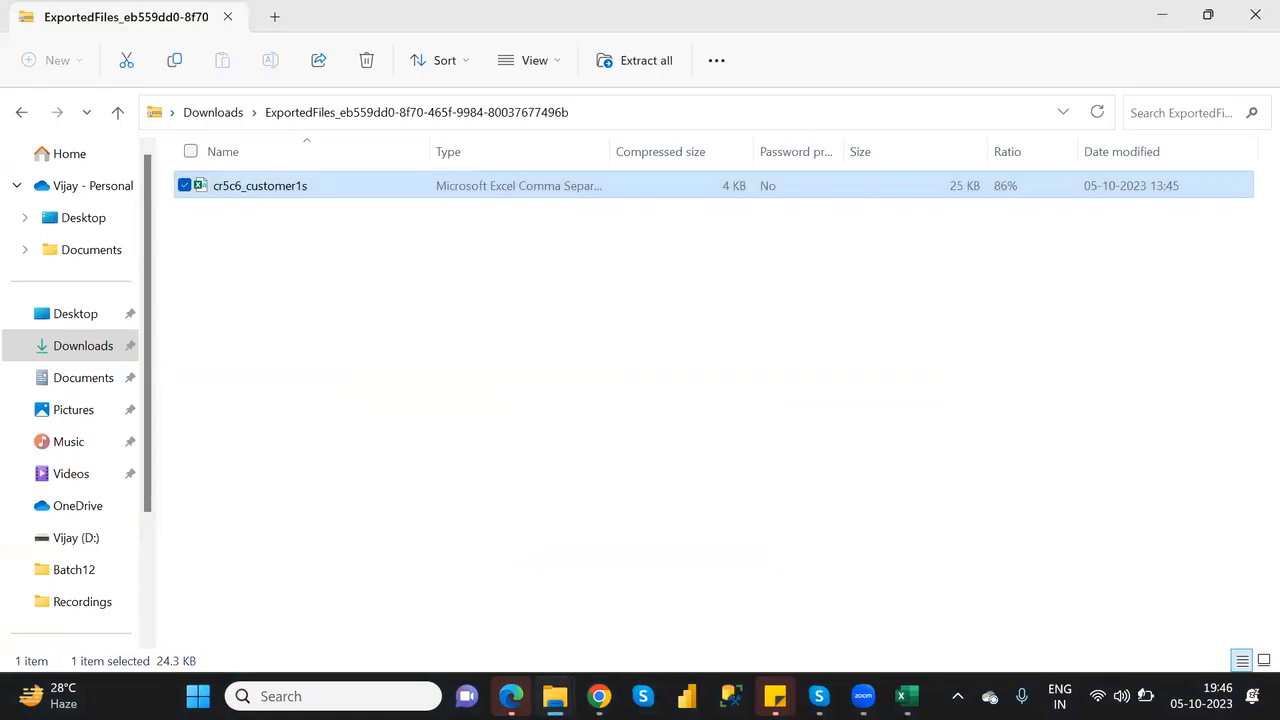
click(599, 696)
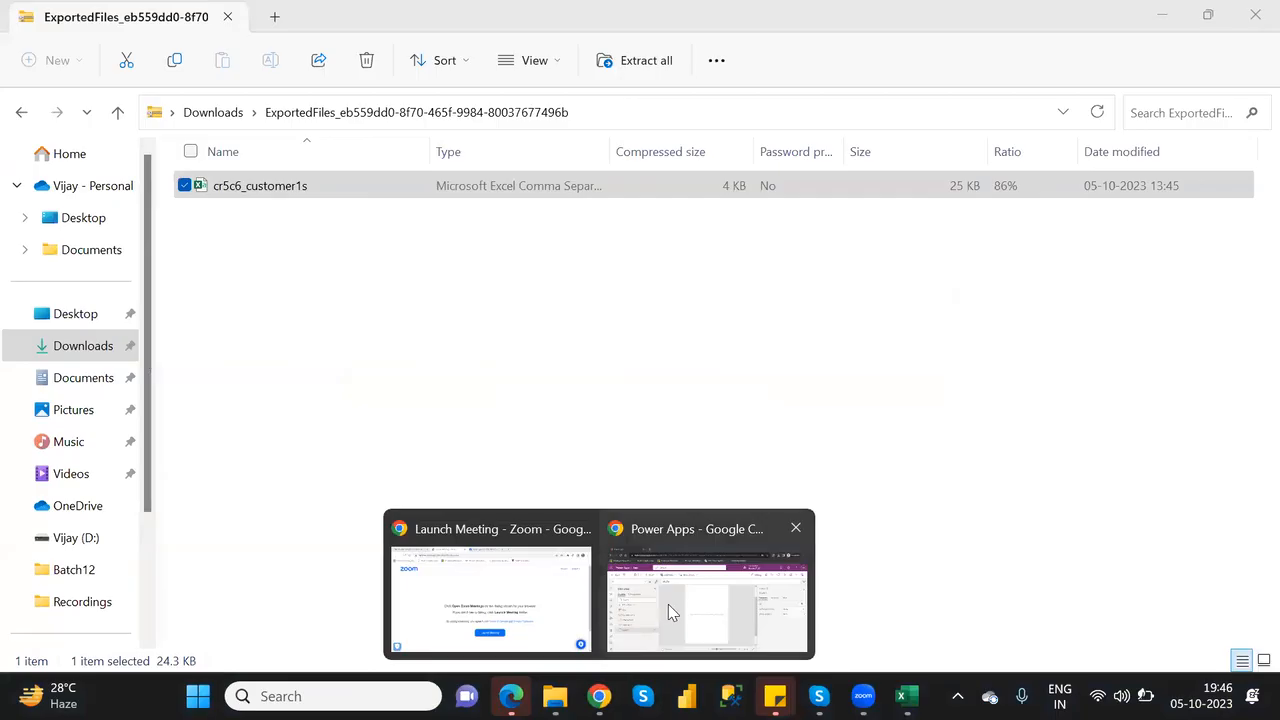
click(668, 604)
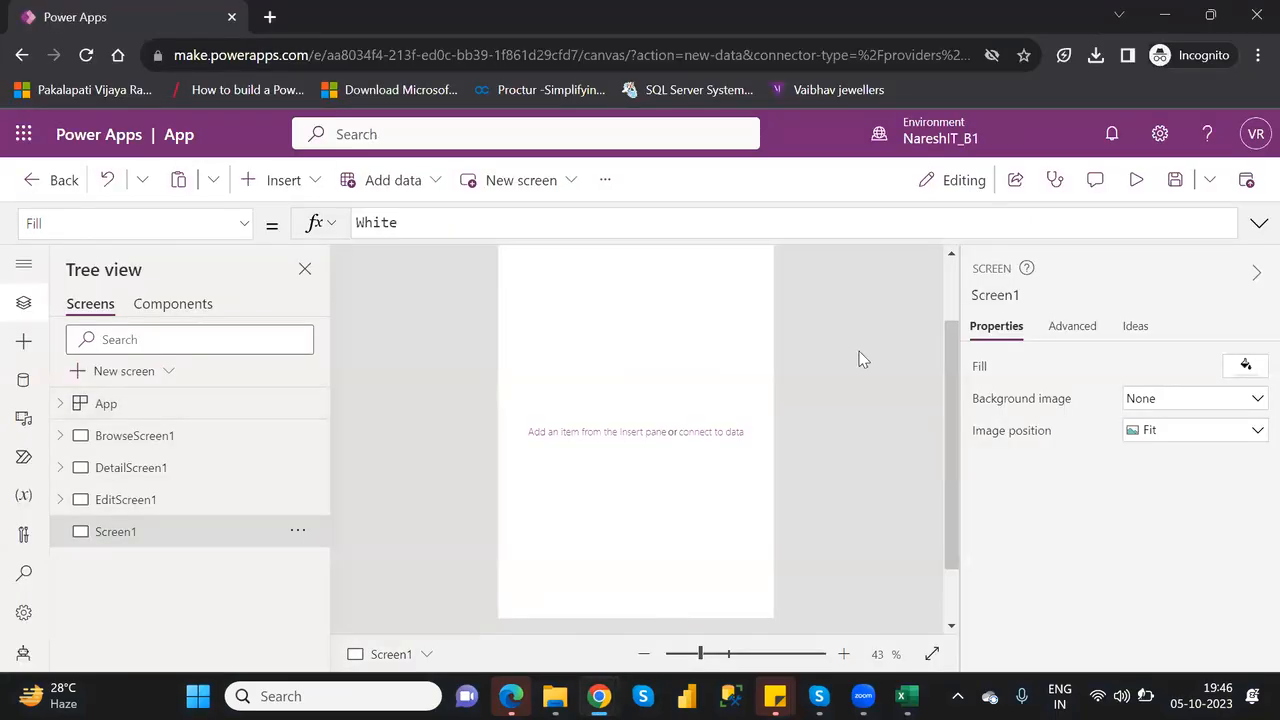
- Insert a rectangle on Screen1 and stretch it into a header bar about 636 wide and 90 high along the screen's upper edge
scroll(944, 284, up, 2)
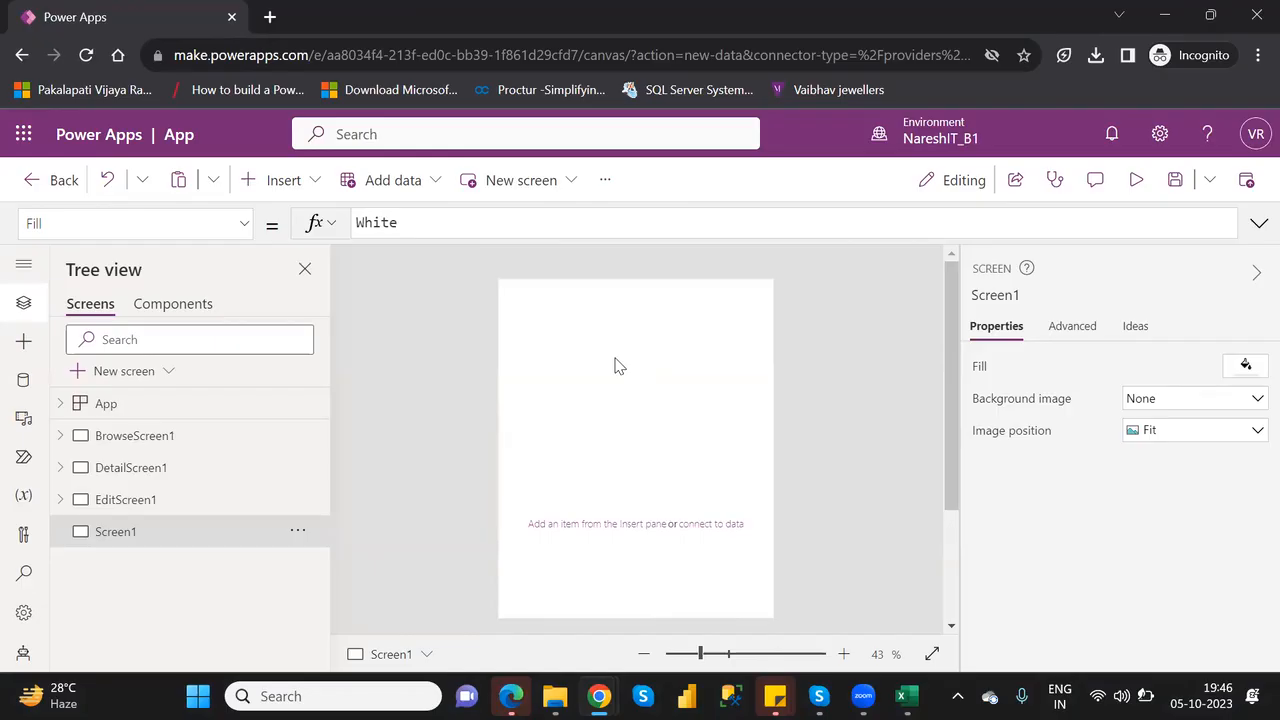
click(309, 196)
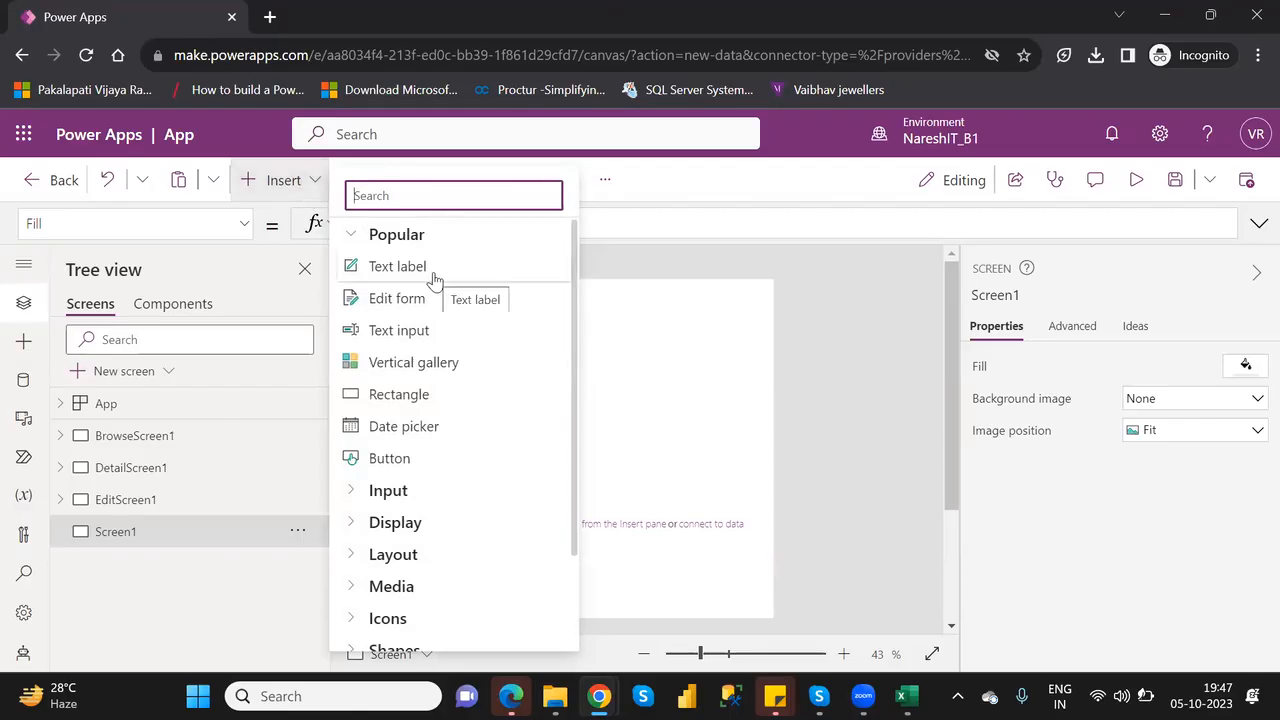
click(433, 398)
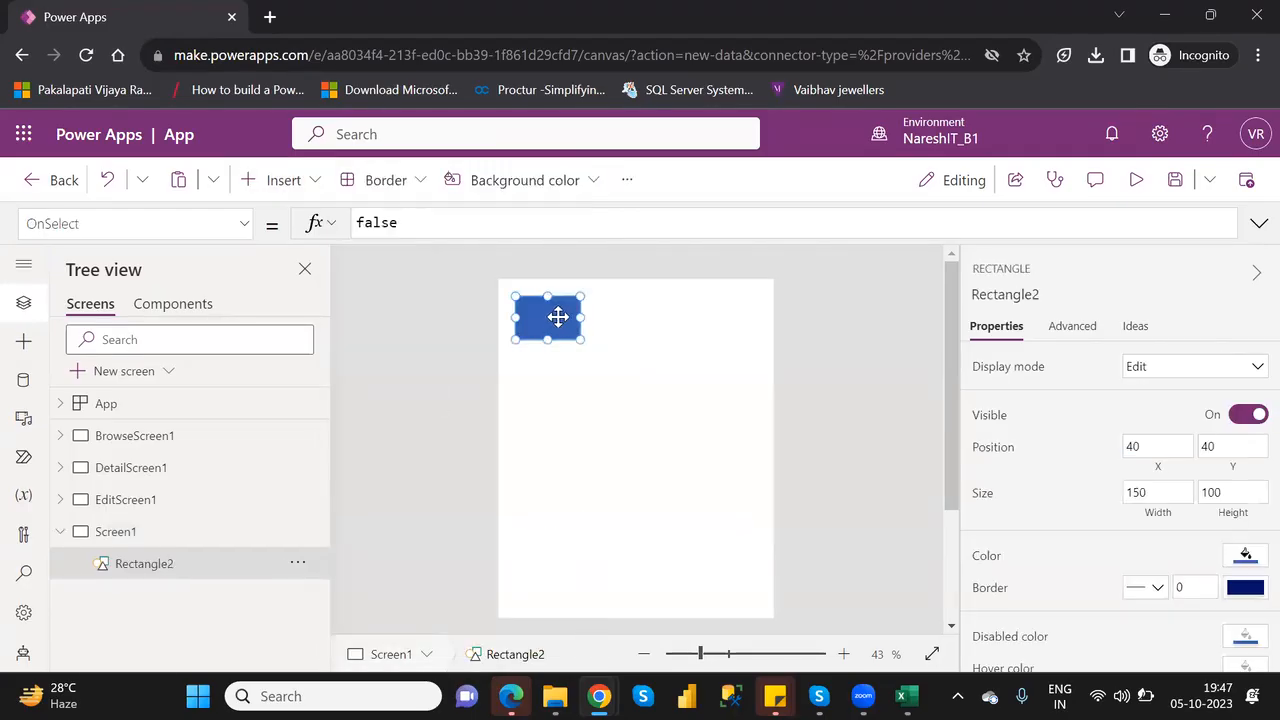
drag(551, 314, 773, 322)
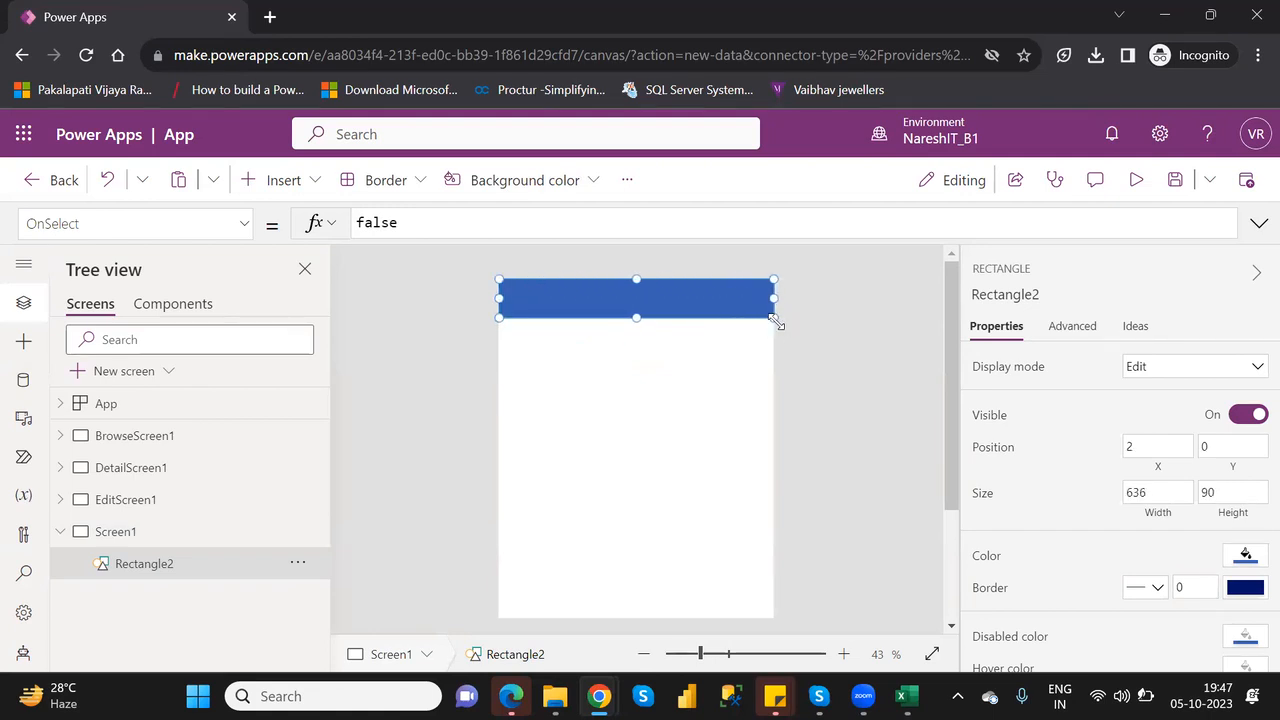
click(592, 410)
- Insert a text label on Screen1 and resize it to about 638 by 90 so it covers the blue header bar
click(287, 183)
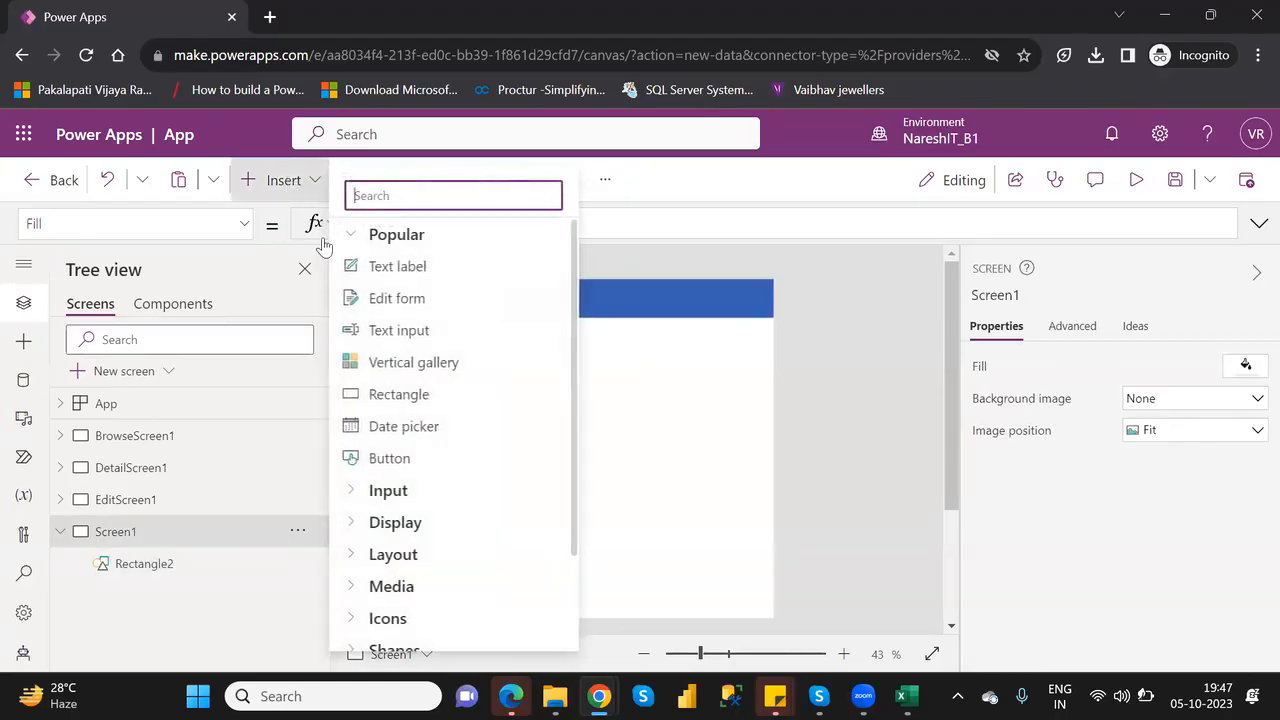
click(429, 267)
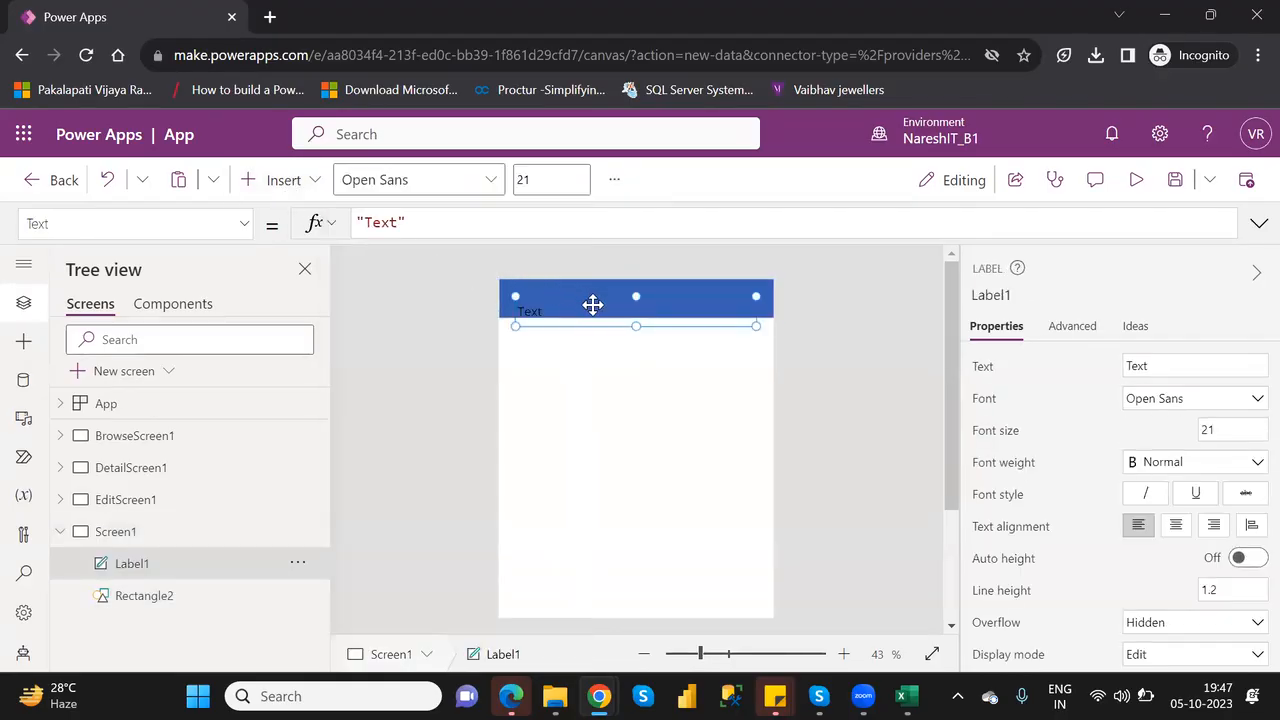
drag(582, 294, 580, 289)
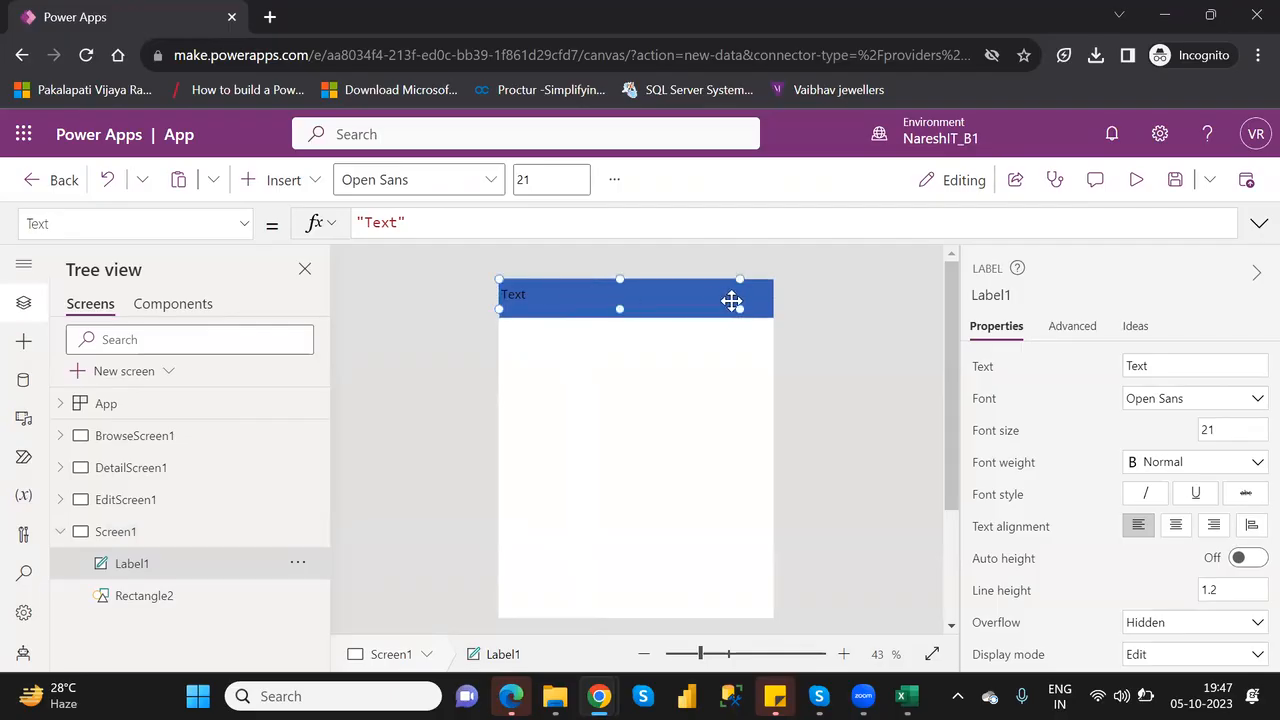
drag(740, 309, 772, 312)
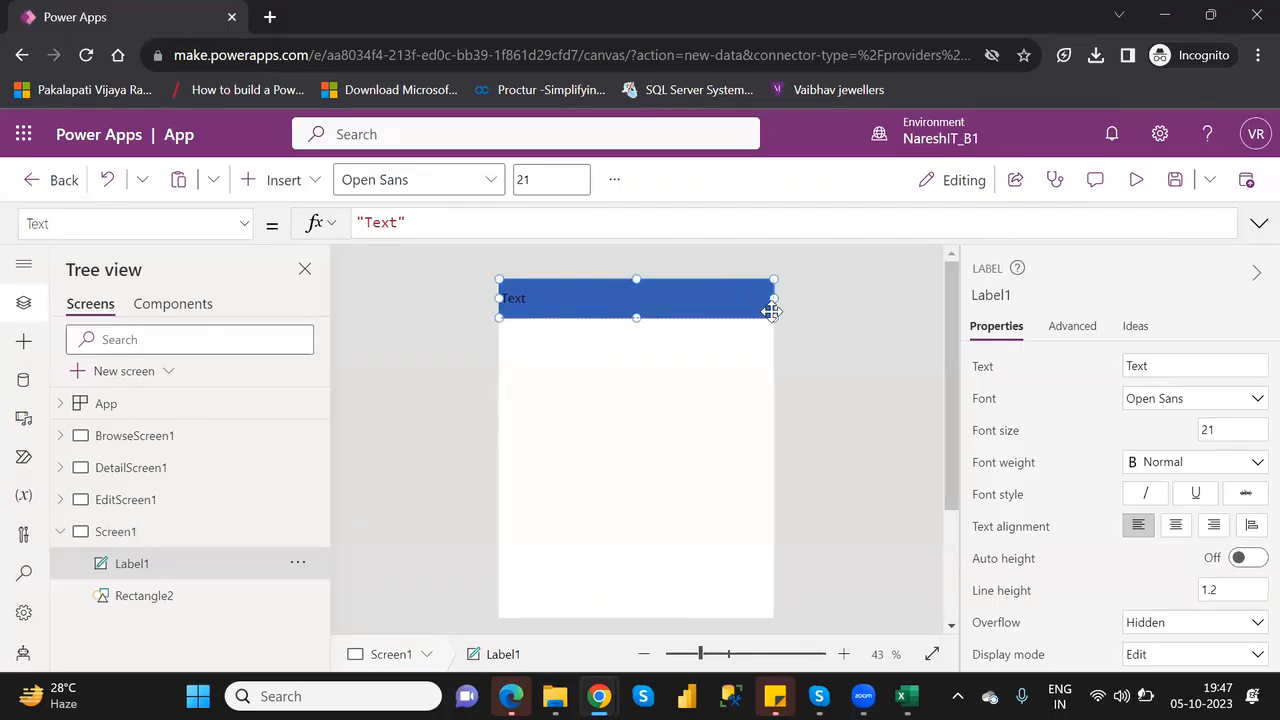
- Set the header label's text to "Other Elements" and its font size to 31
double_click(1138, 365)
text(O)
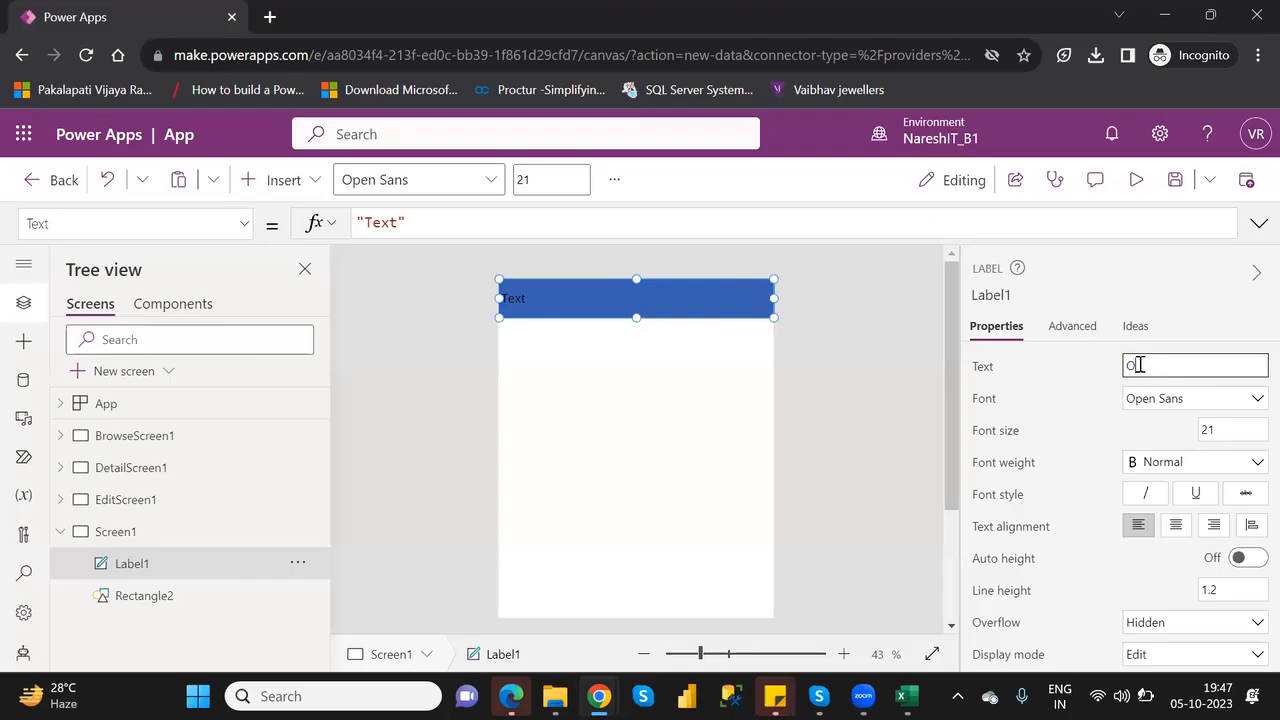
text(ther Elements)
double_click(1207, 429)
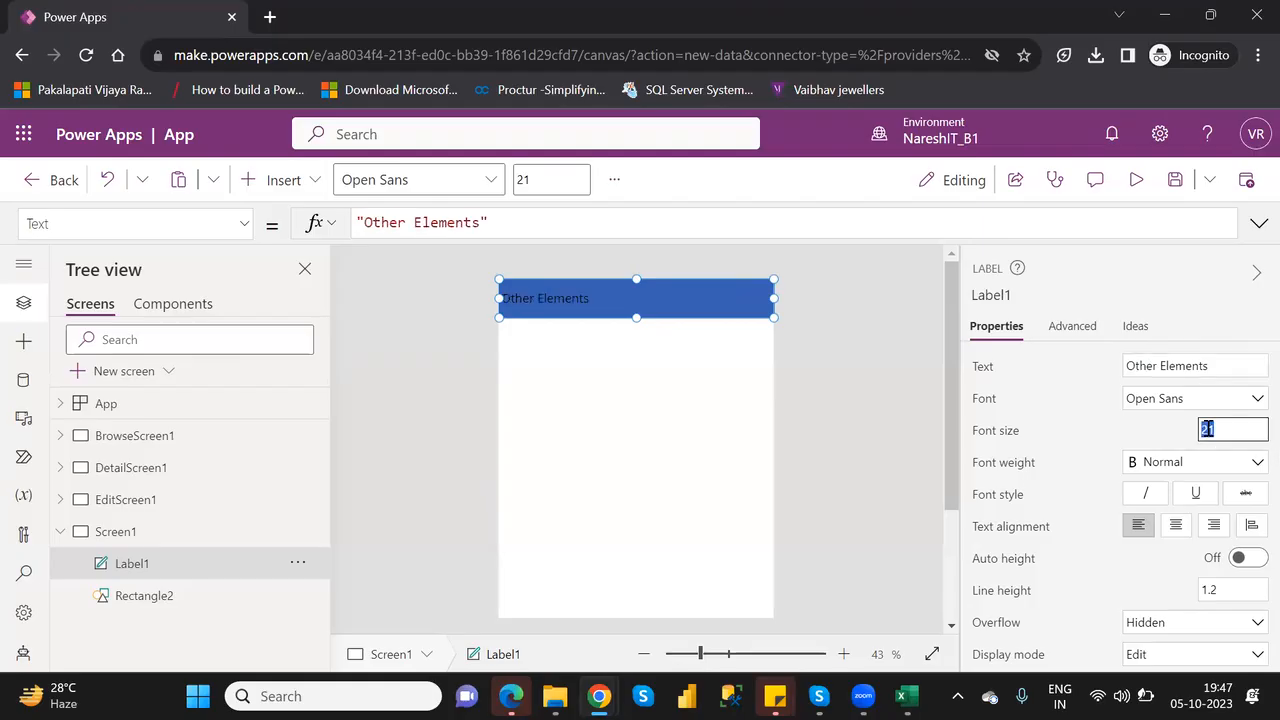
key(BackSpace)
text(31)
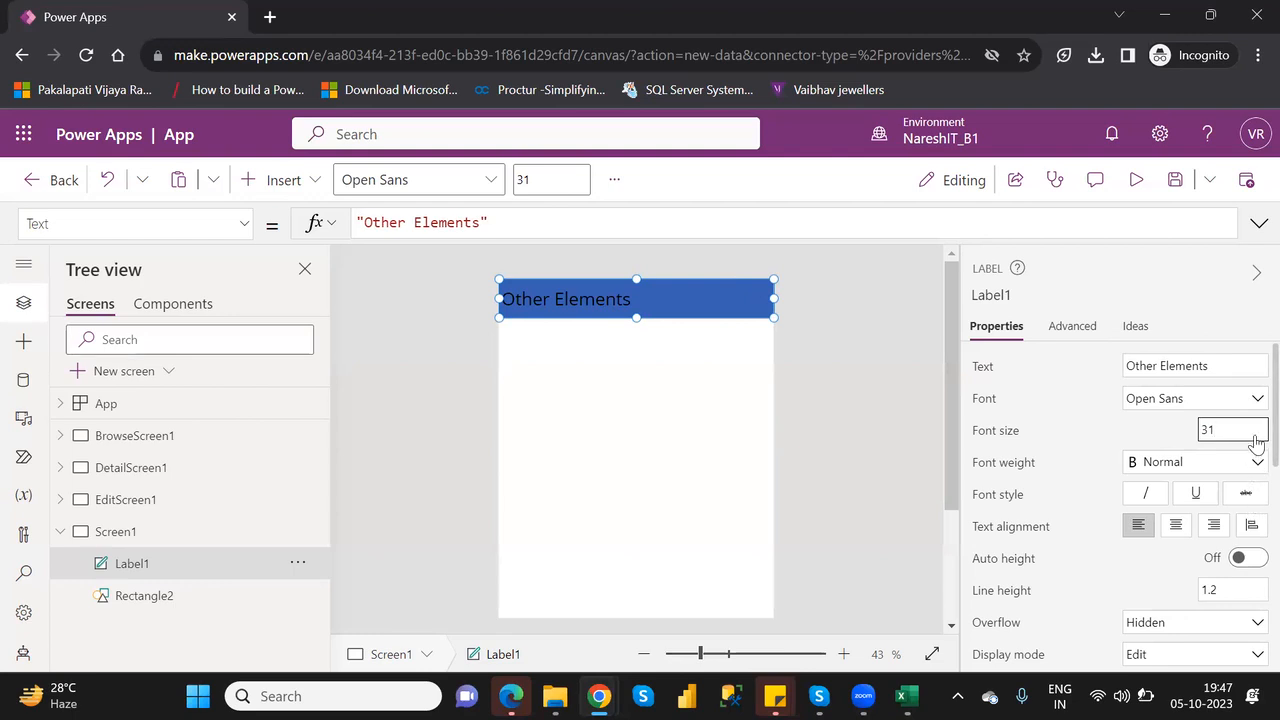
- Set the header label's text color to white and center its text
scroll(1255, 443, down, 5)
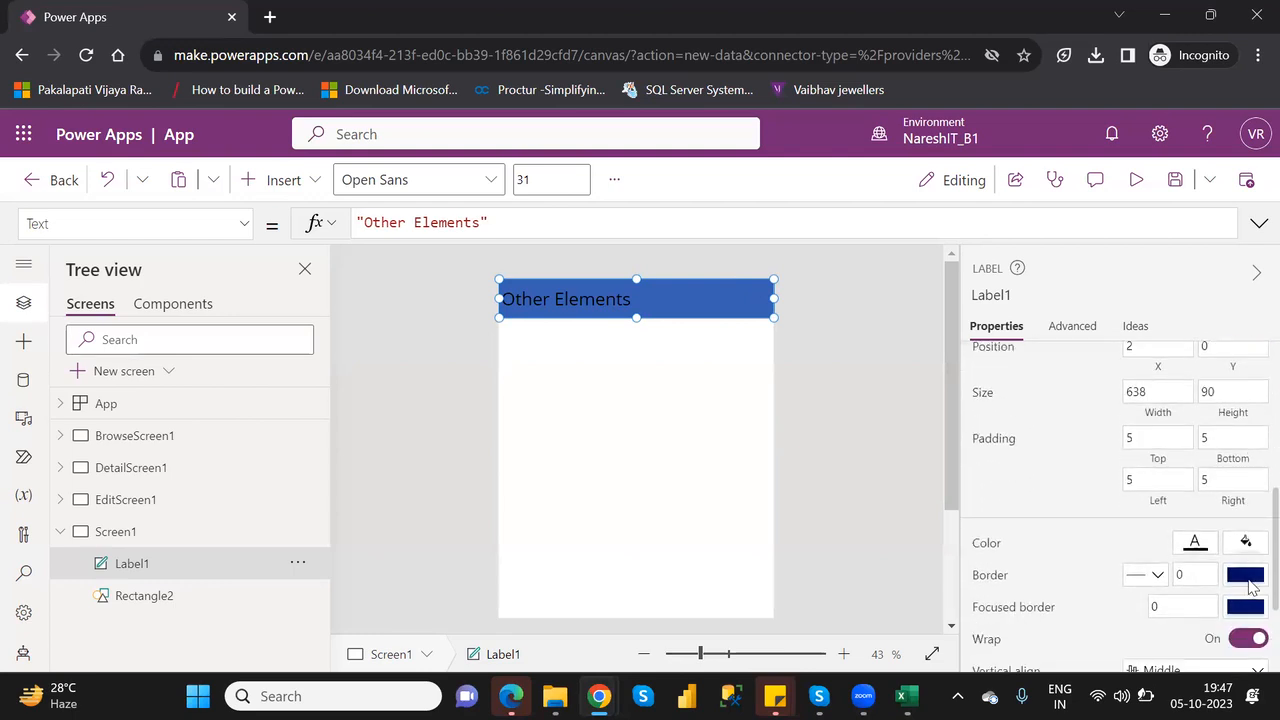
click(1196, 543)
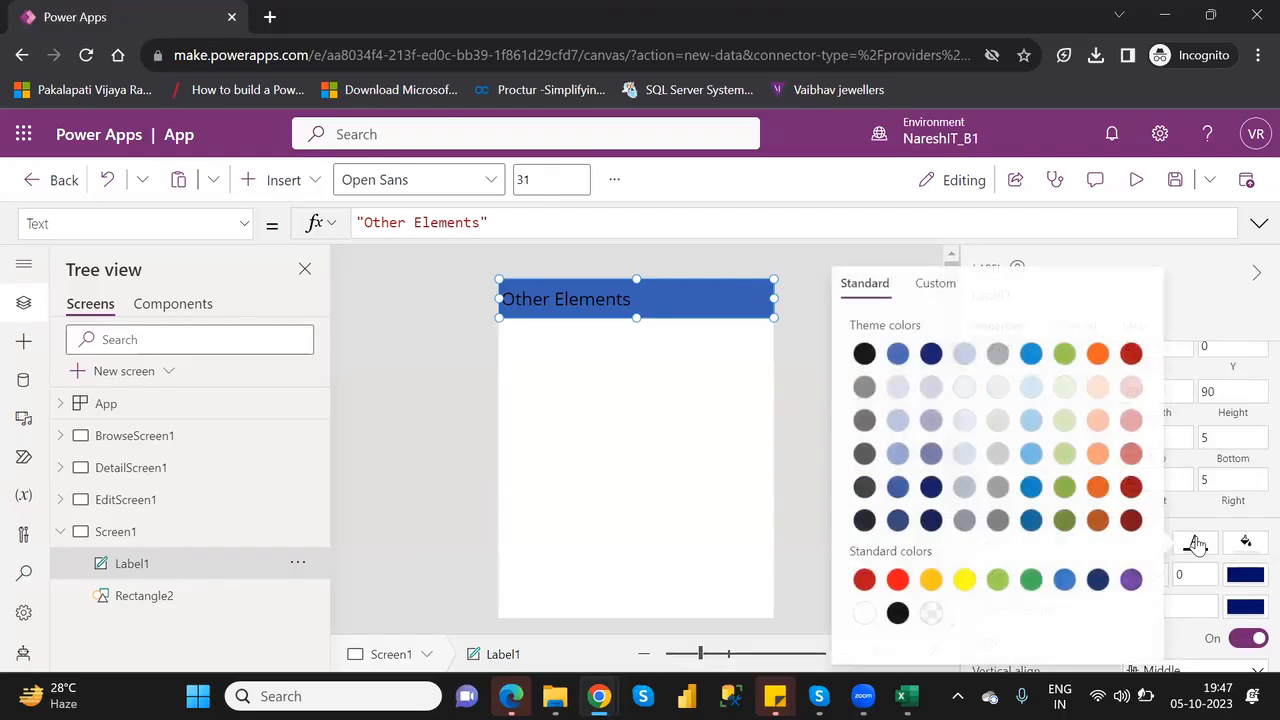
click(862, 614)
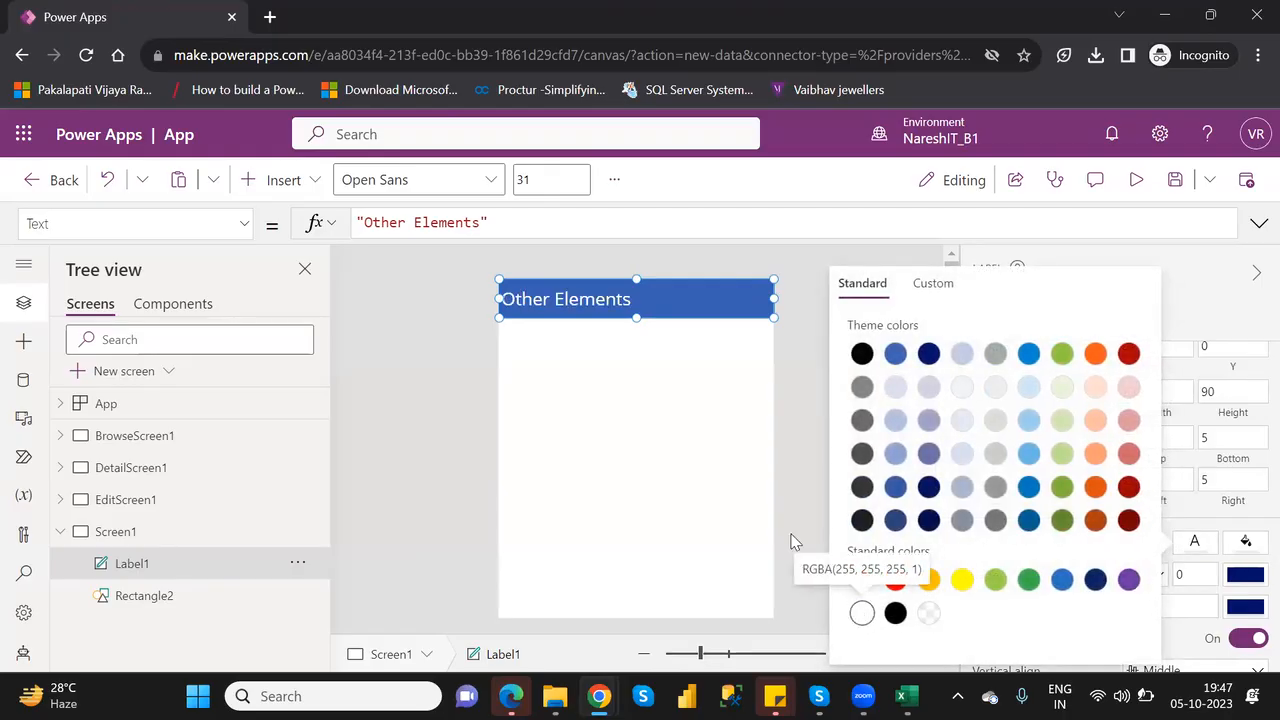
click(1183, 290)
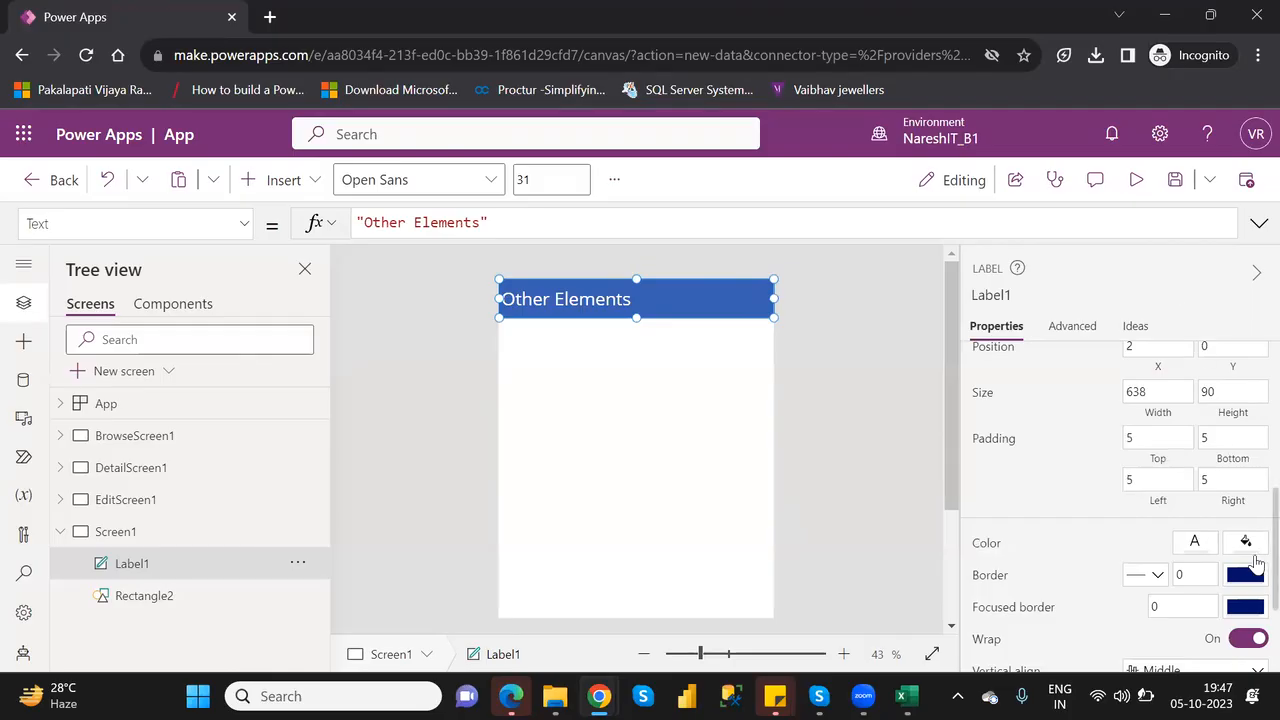
scroll(1257, 565, down, 2)
scroll(1252, 500, up, 5)
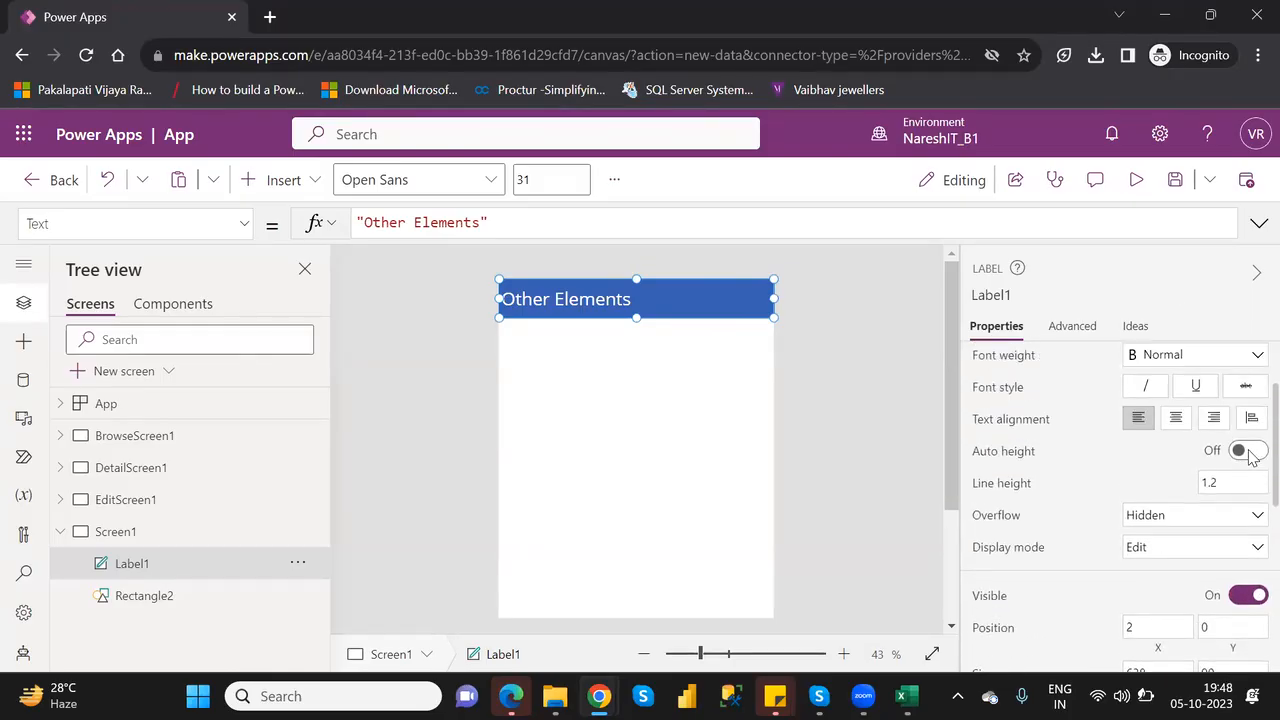
click(1177, 419)
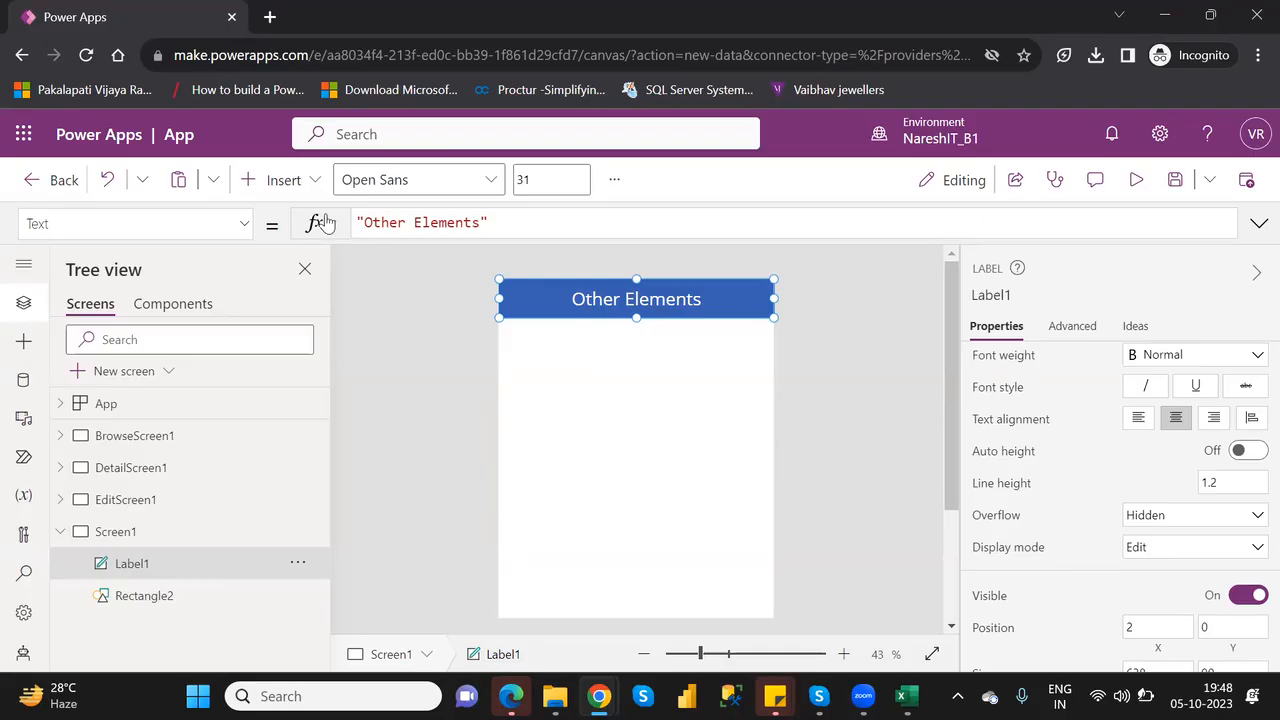
- Insert a date picker and place it below the header bar at about X 2, Y 146
click(283, 180)
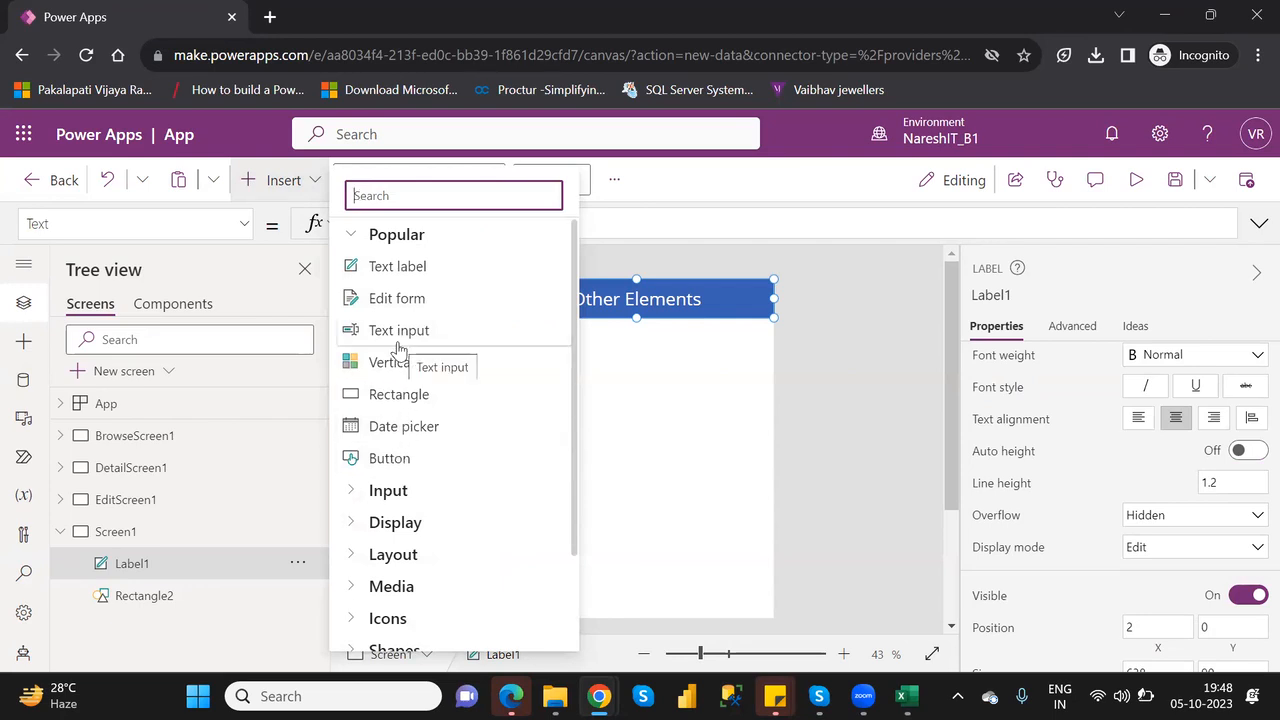
click(404, 426)
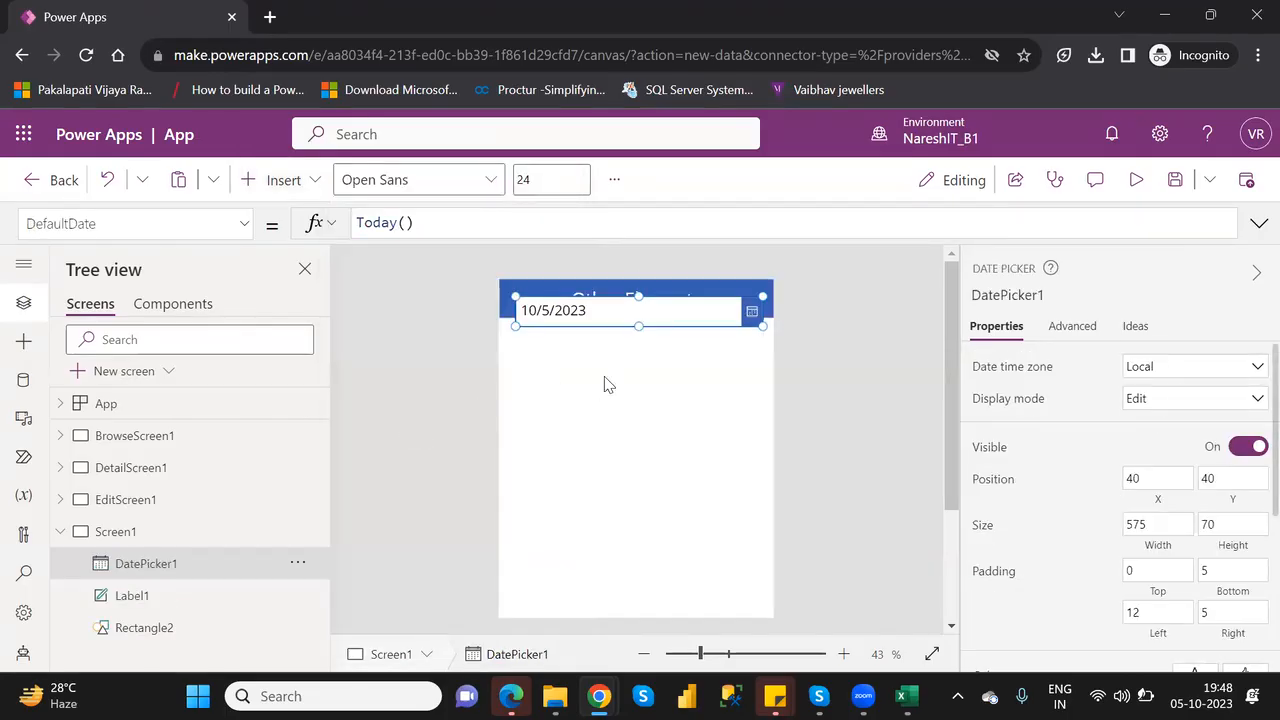
drag(609, 311, 596, 356)
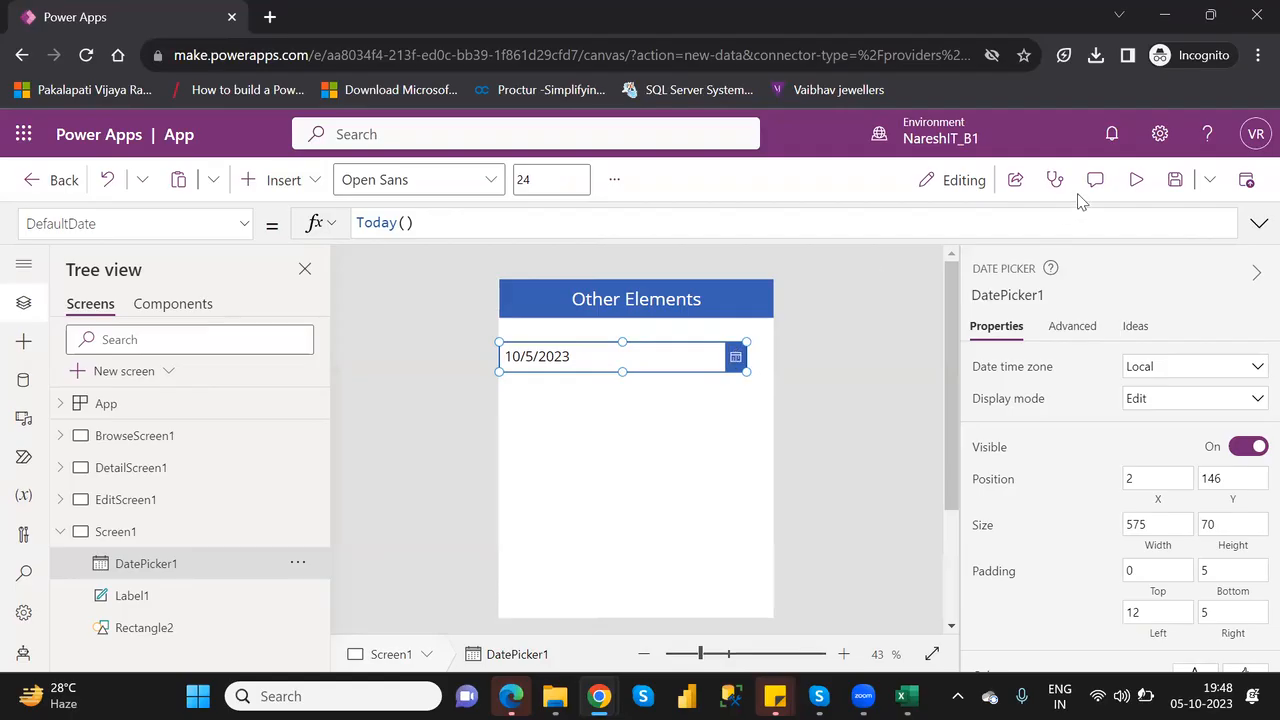
- Preview the screen and test the date picker by choosing April 17, 2009
click(1140, 179)
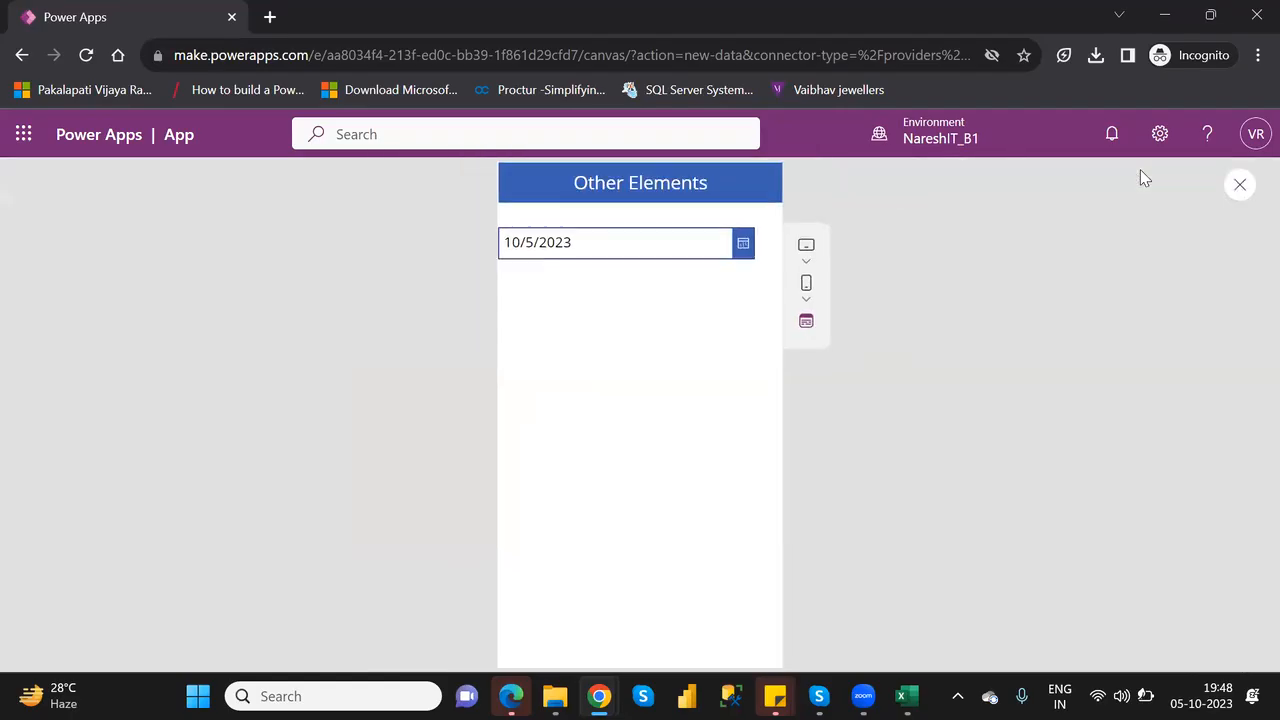
click(742, 248)
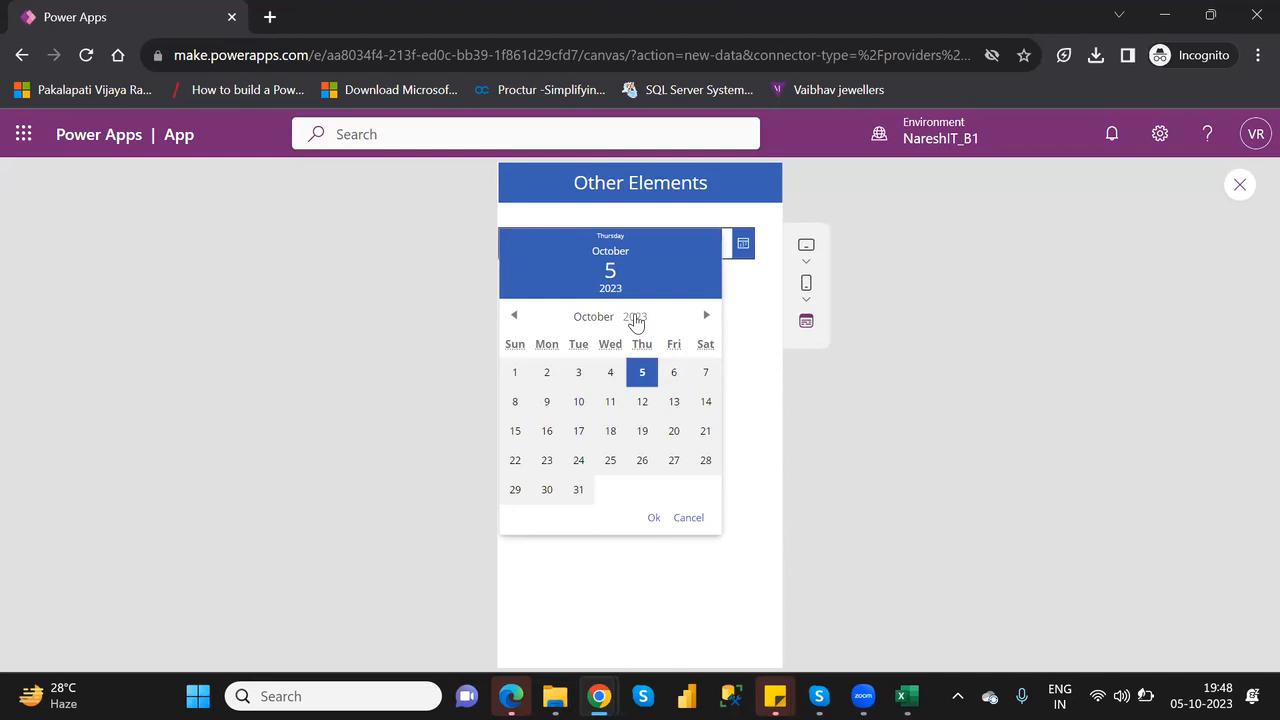
click(636, 318)
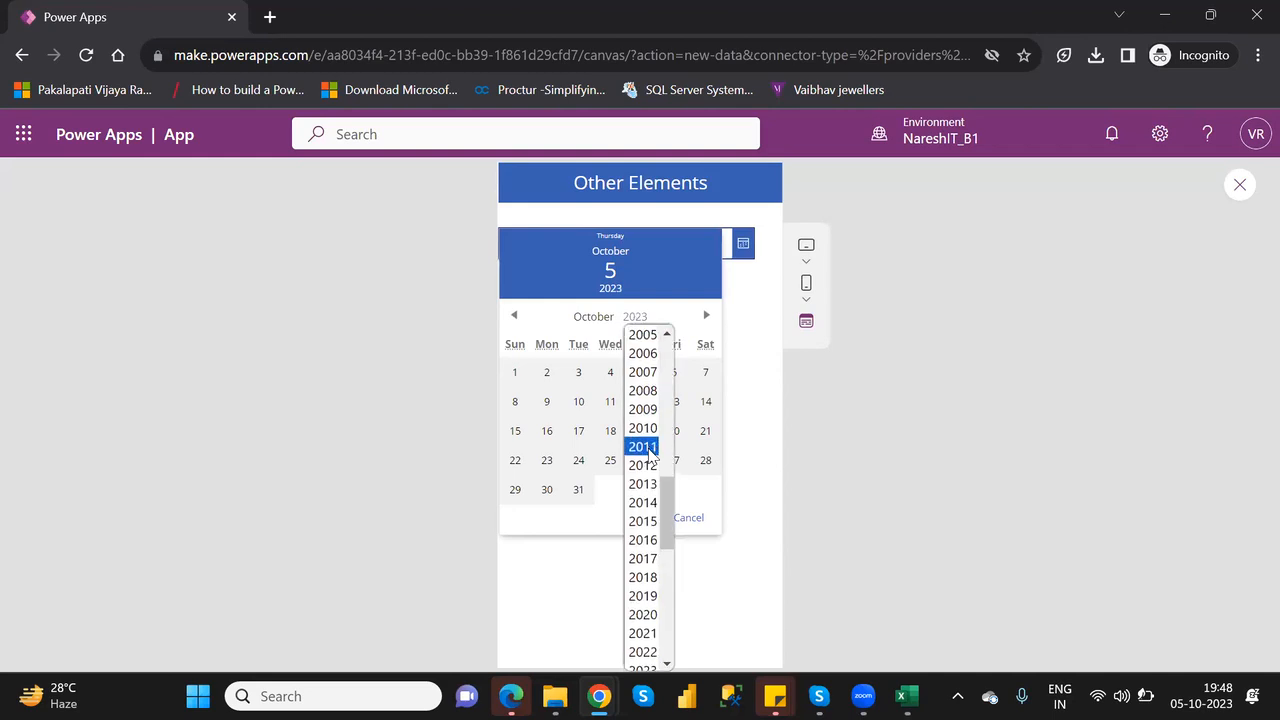
click(645, 410)
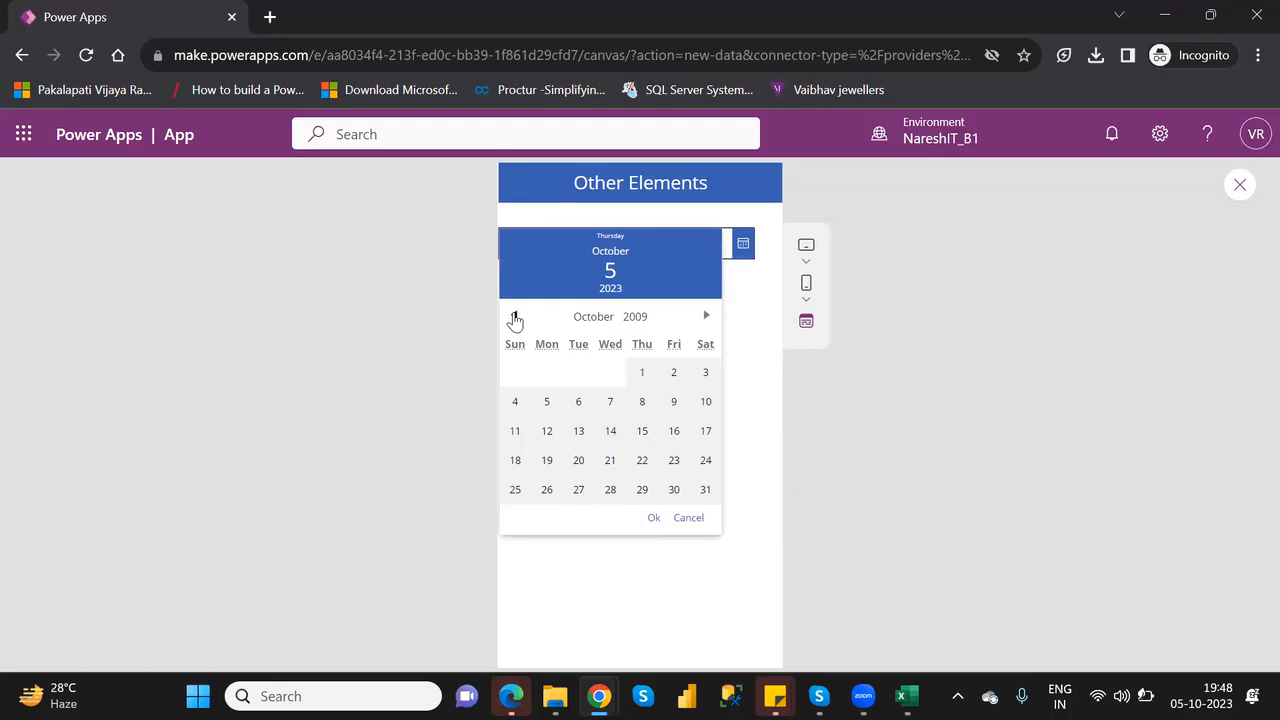
click(593, 318)
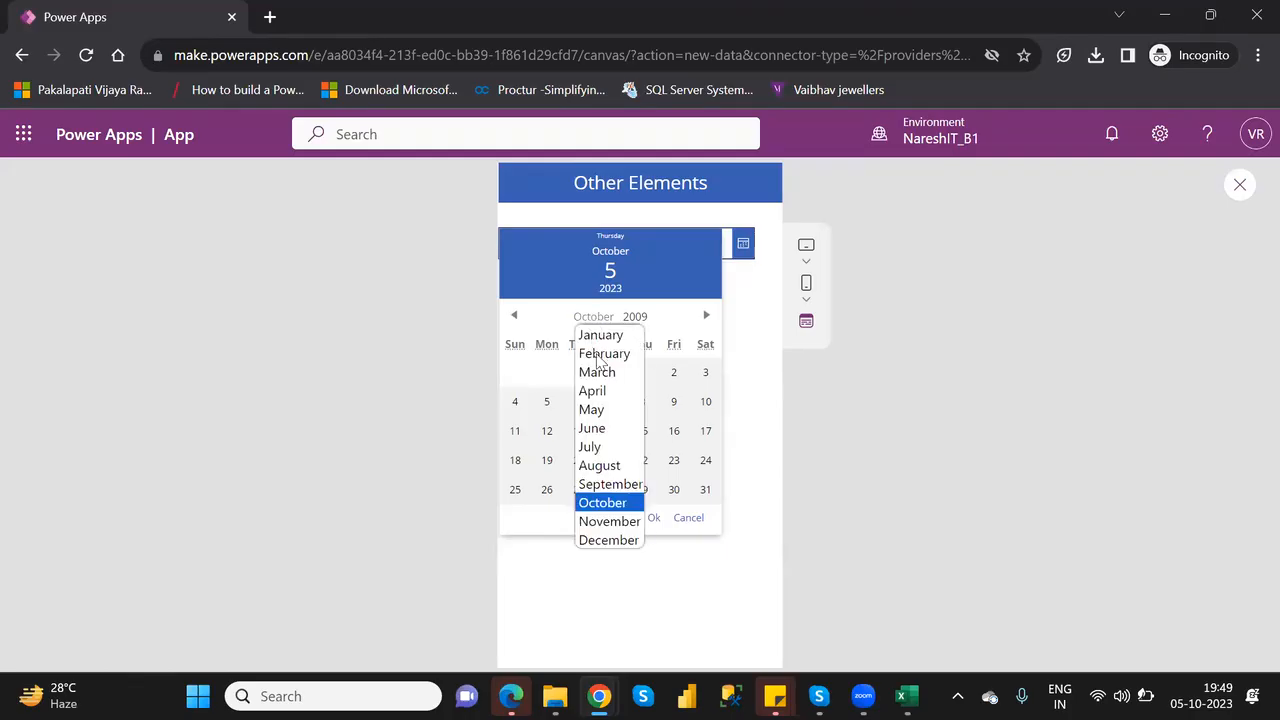
click(604, 396)
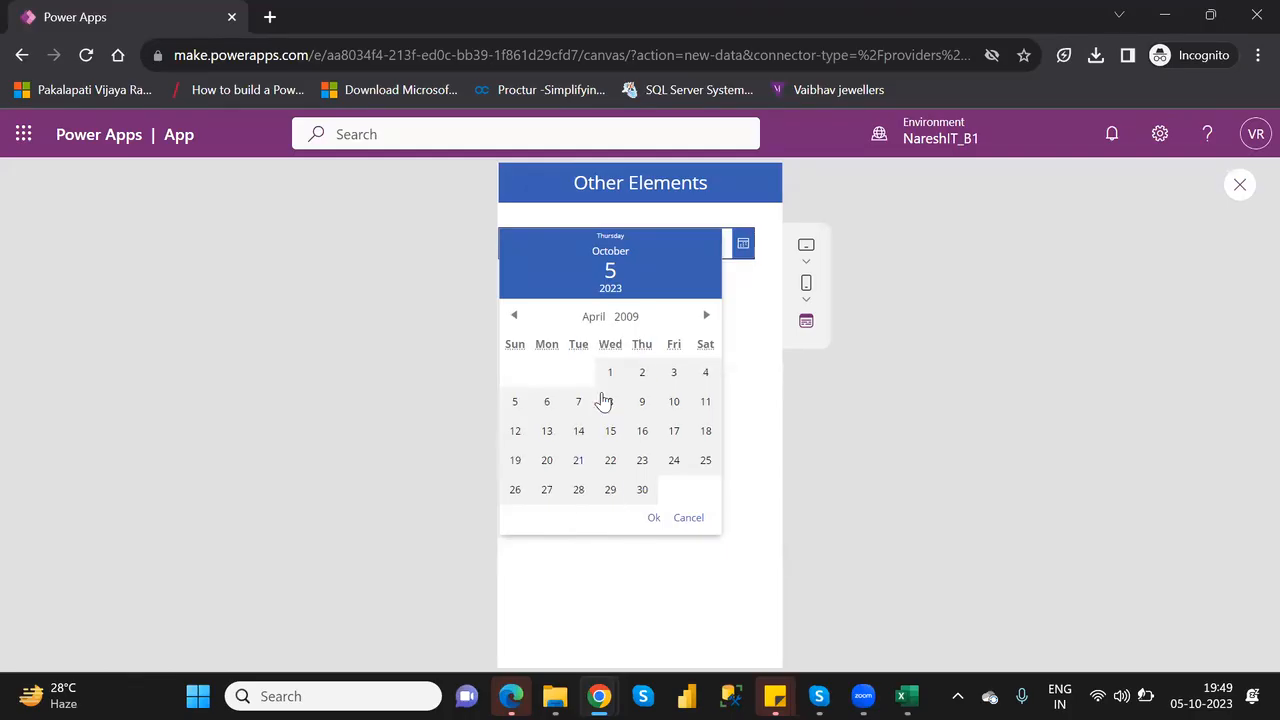
click(676, 431)
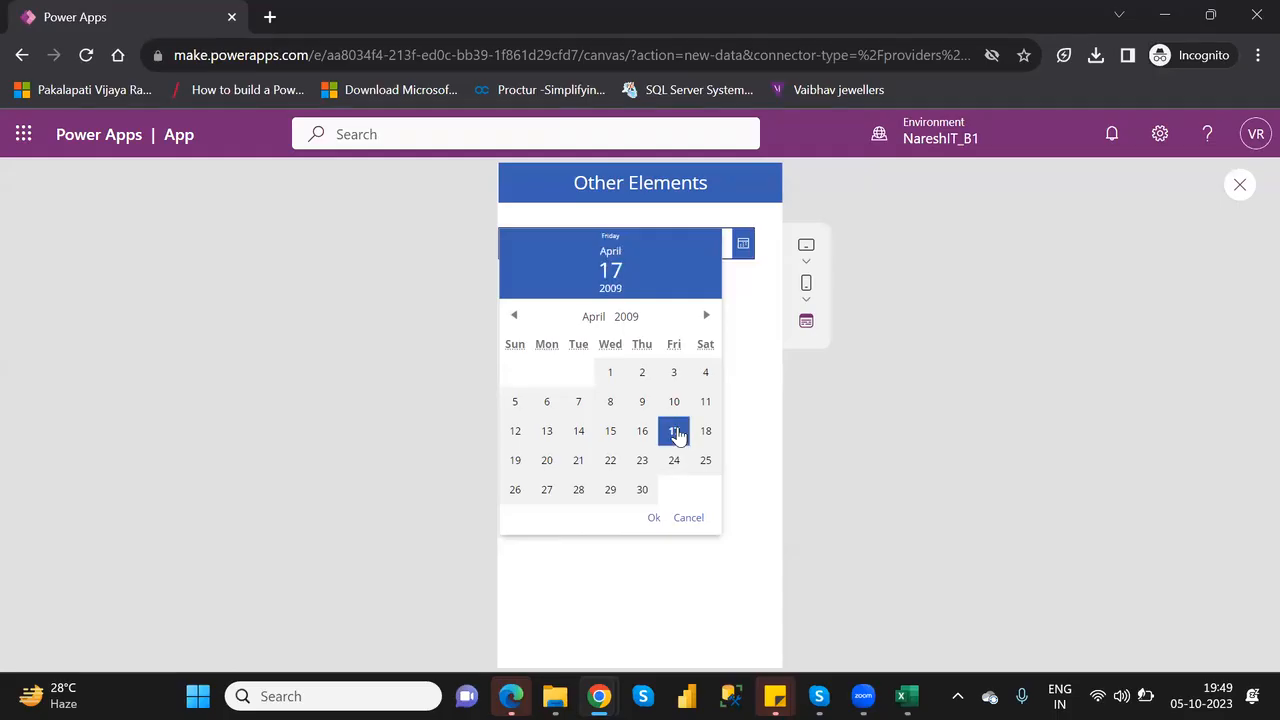
click(654, 518)
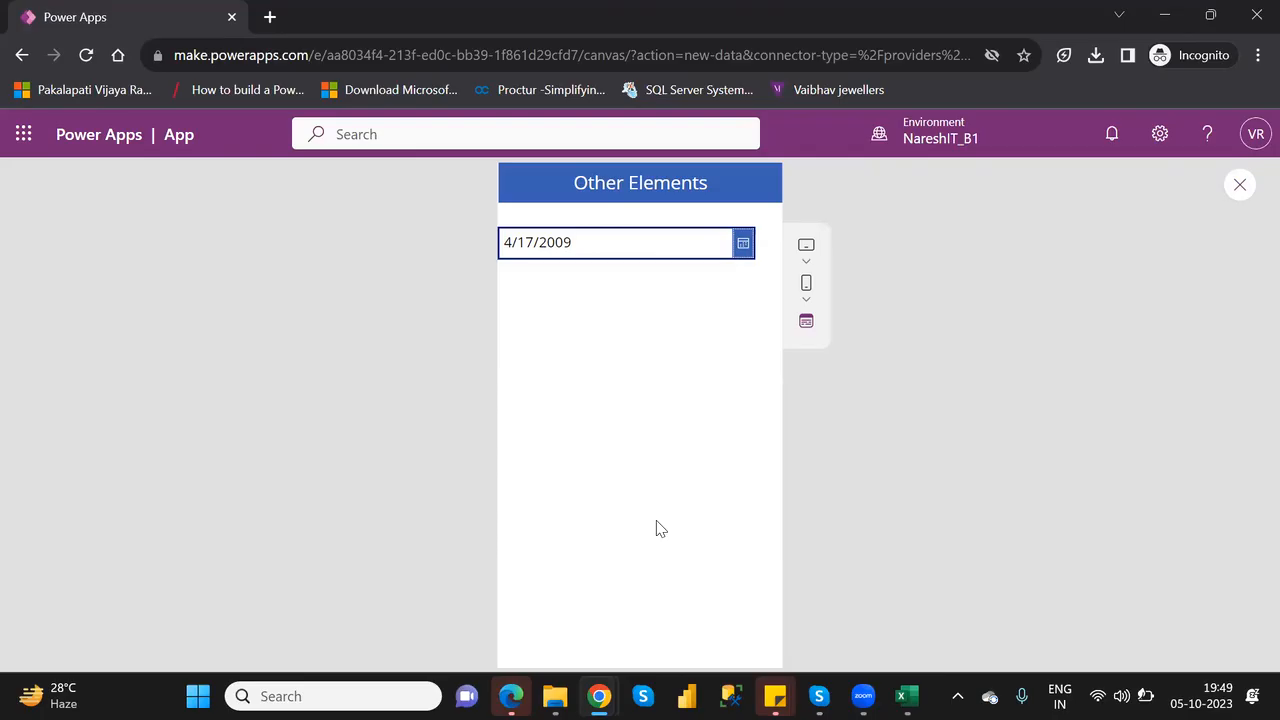
- Browse the date picker's year list from start to end, set the date to April 24, 2009, and exit the preview
click(743, 246)
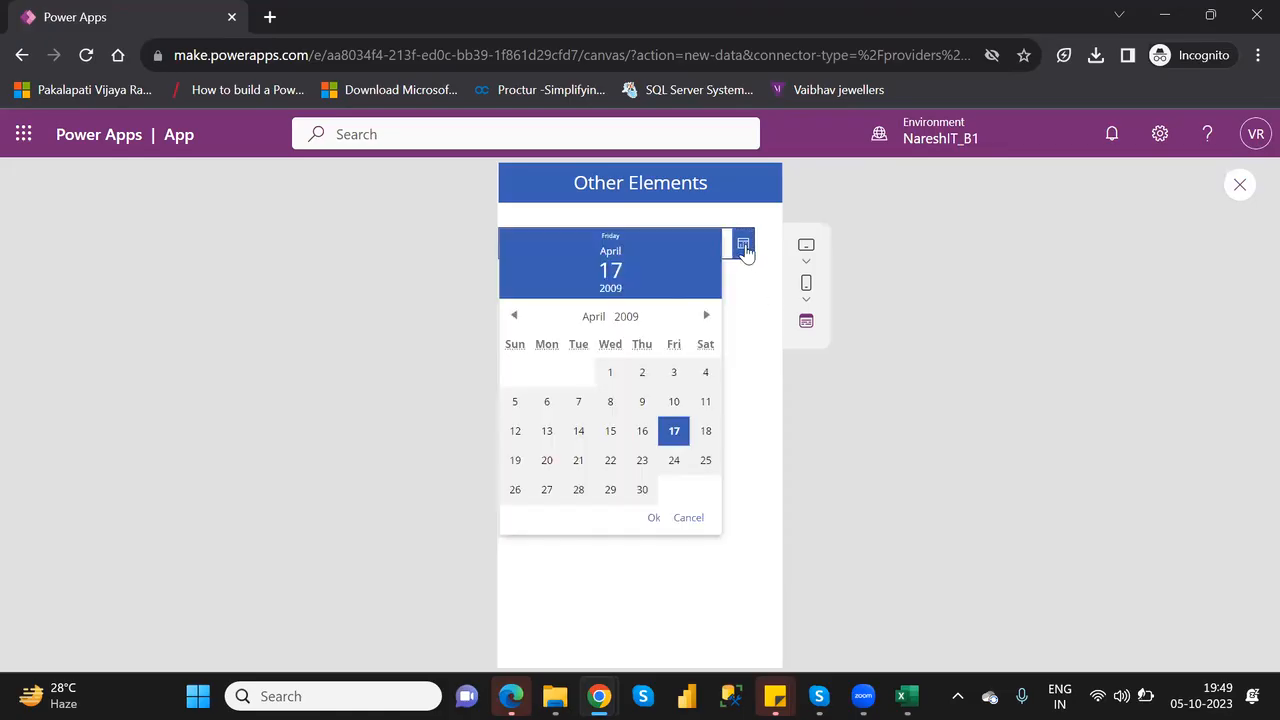
click(626, 316)
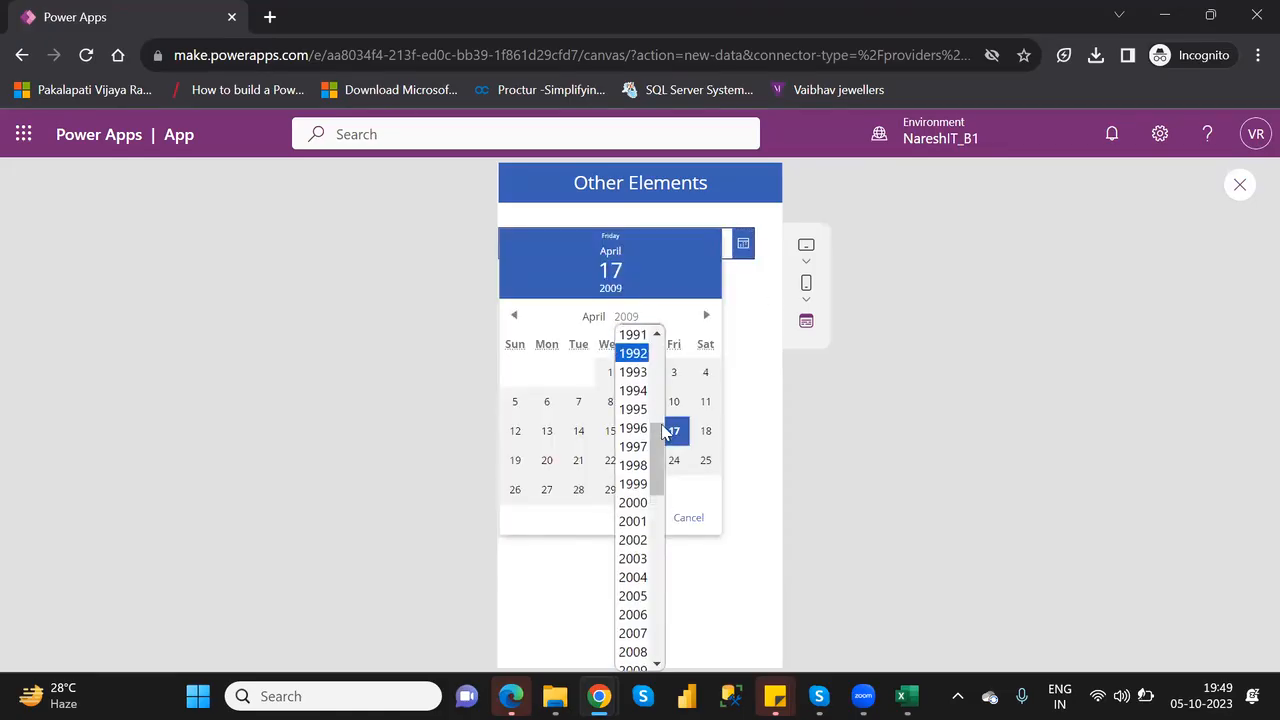
drag(656, 453, 661, 348)
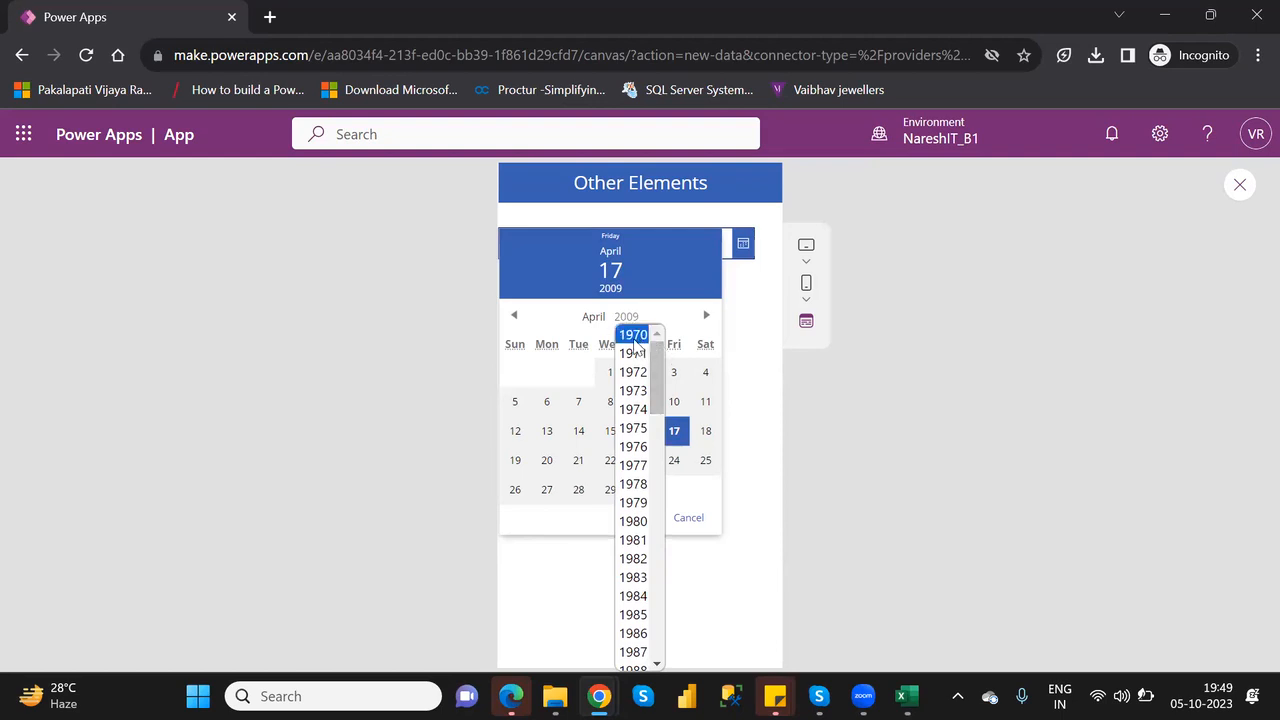
drag(657, 360, 656, 656)
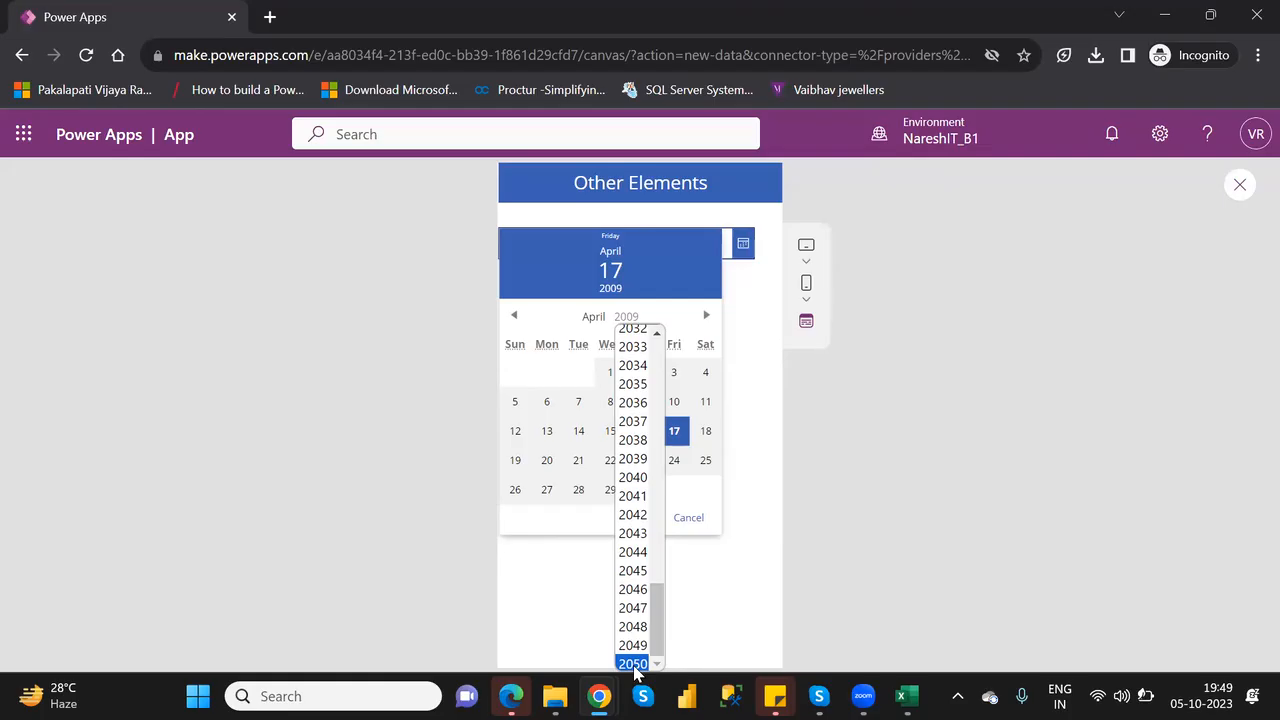
click(685, 466)
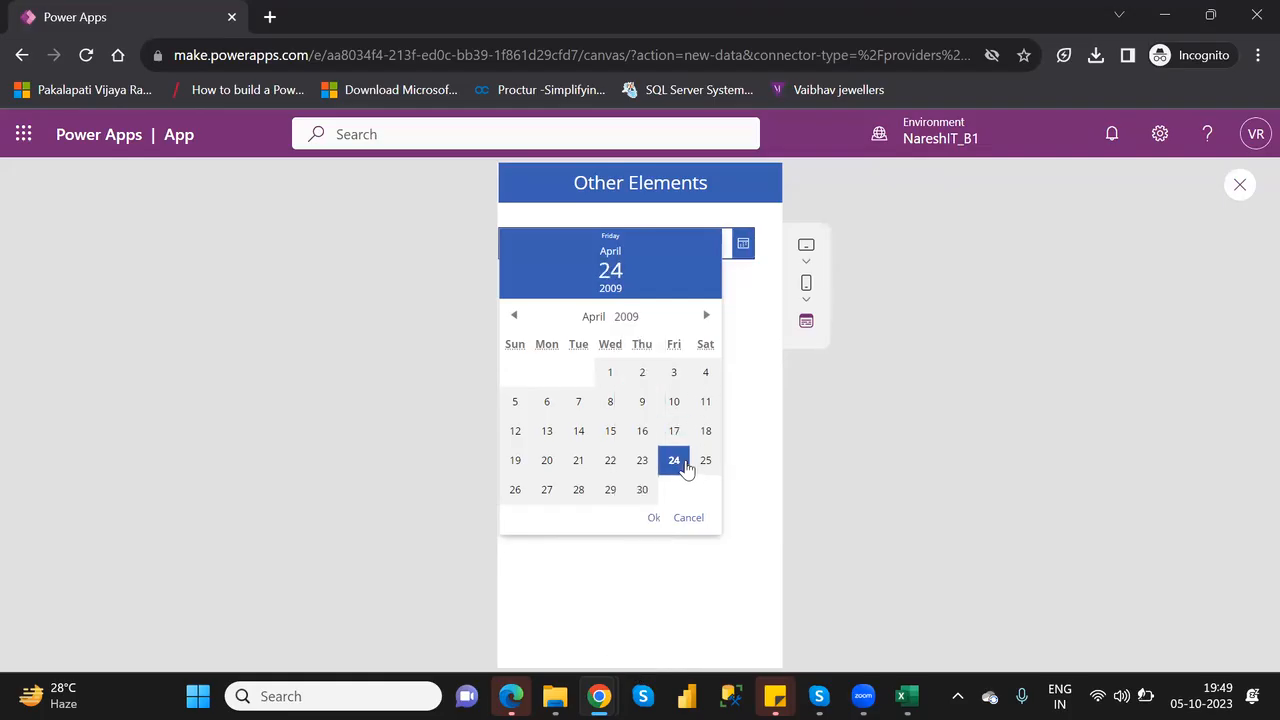
click(653, 519)
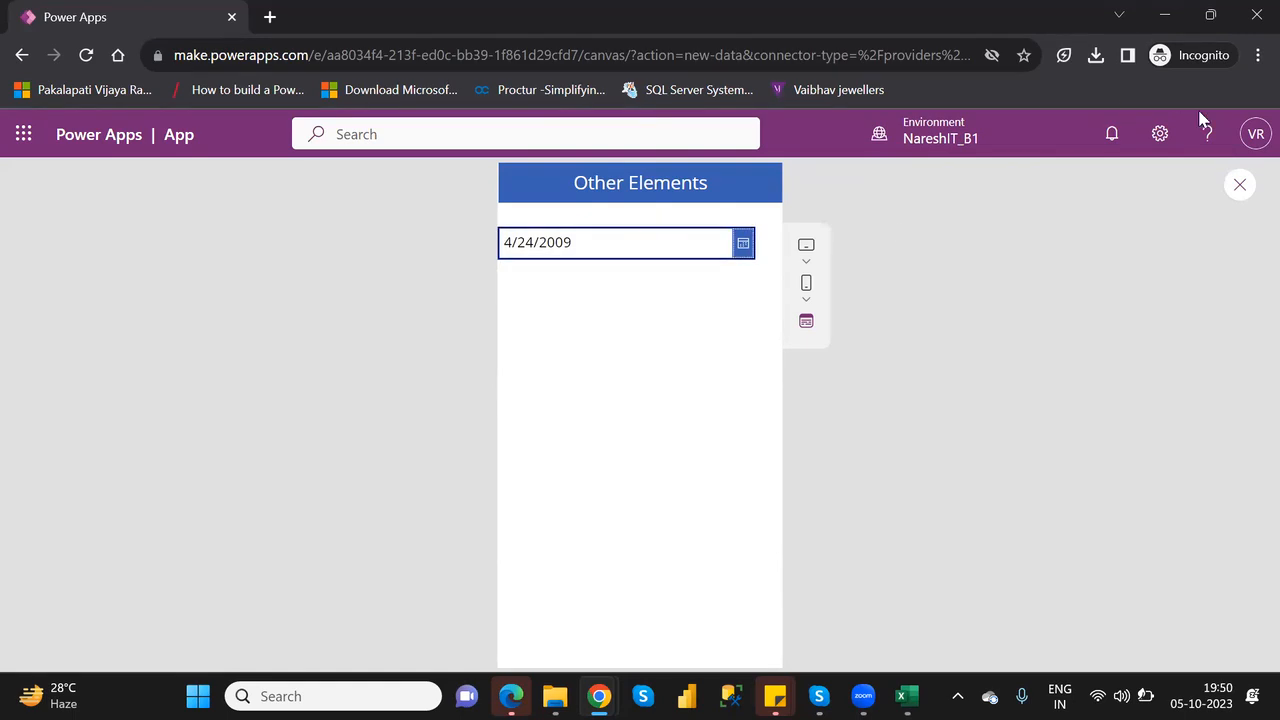
click(1240, 190)
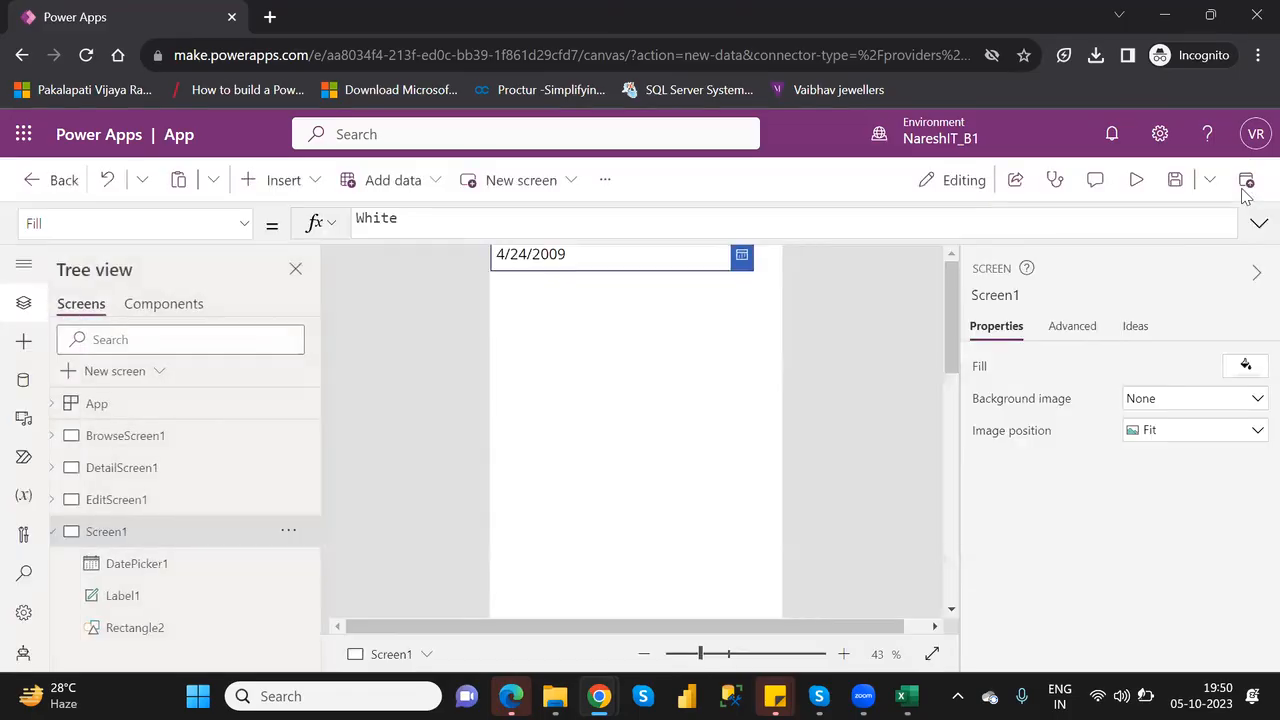
- Move the date picker on Screen1 closer to the header bar, to about X 33, Y 115
click(825, 490)
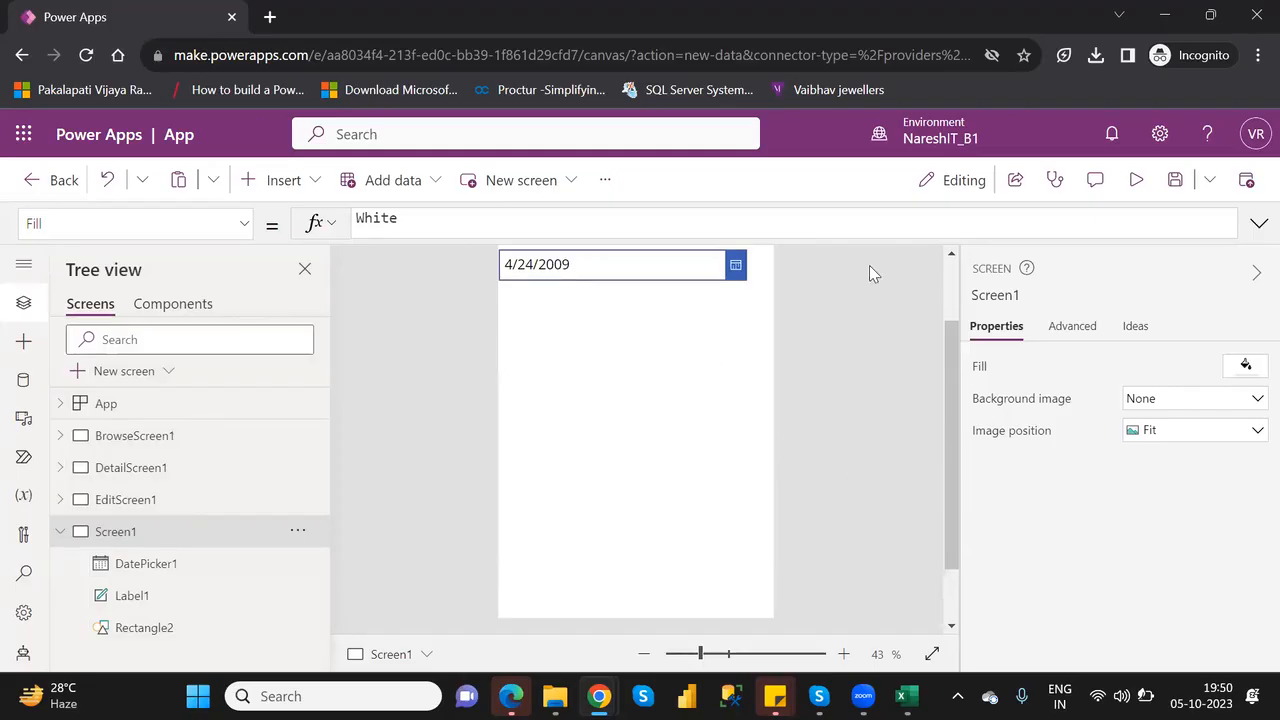
click(950, 290)
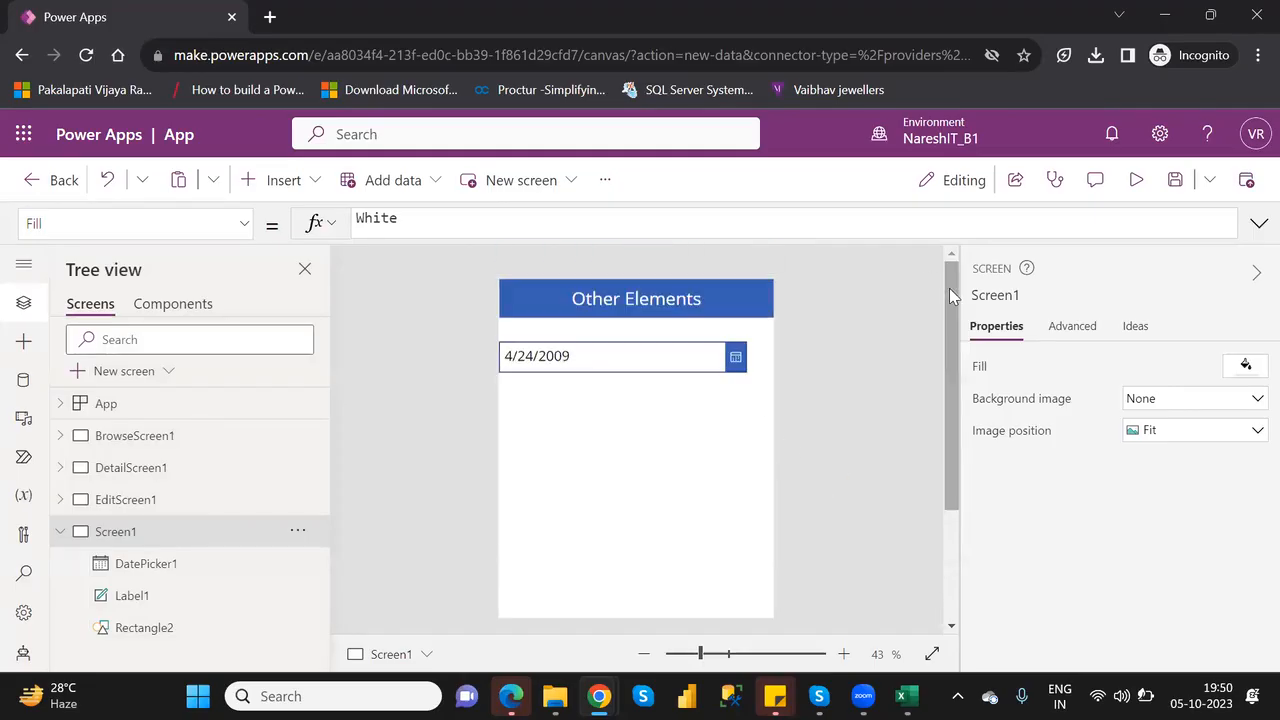
click(679, 358)
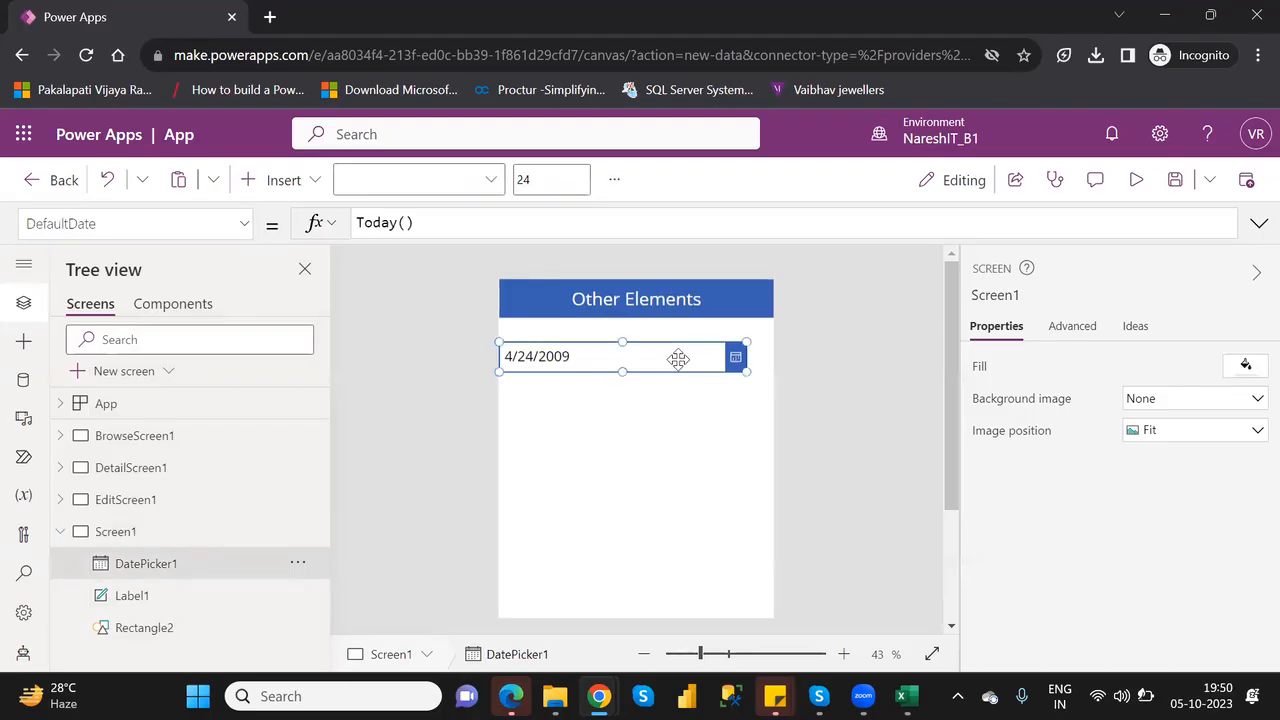
drag(677, 357, 689, 346)
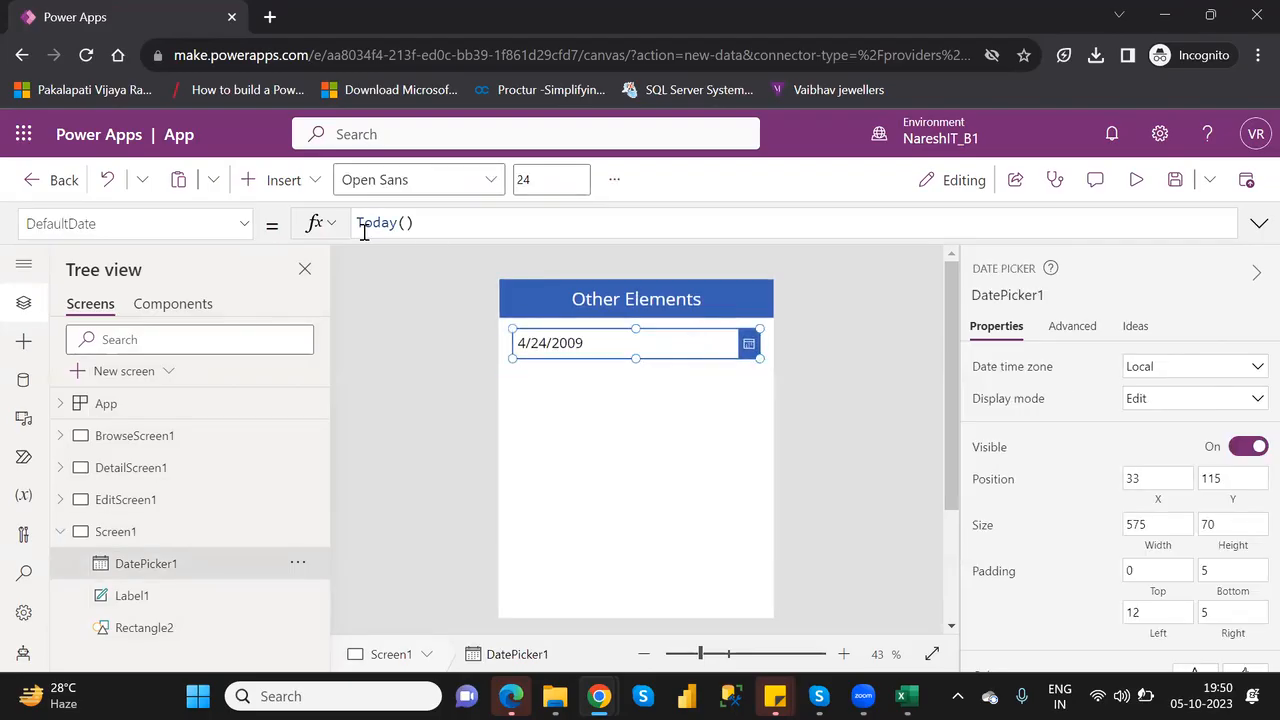
- Open the list of controls available to insert on Screen1
click(284, 182)
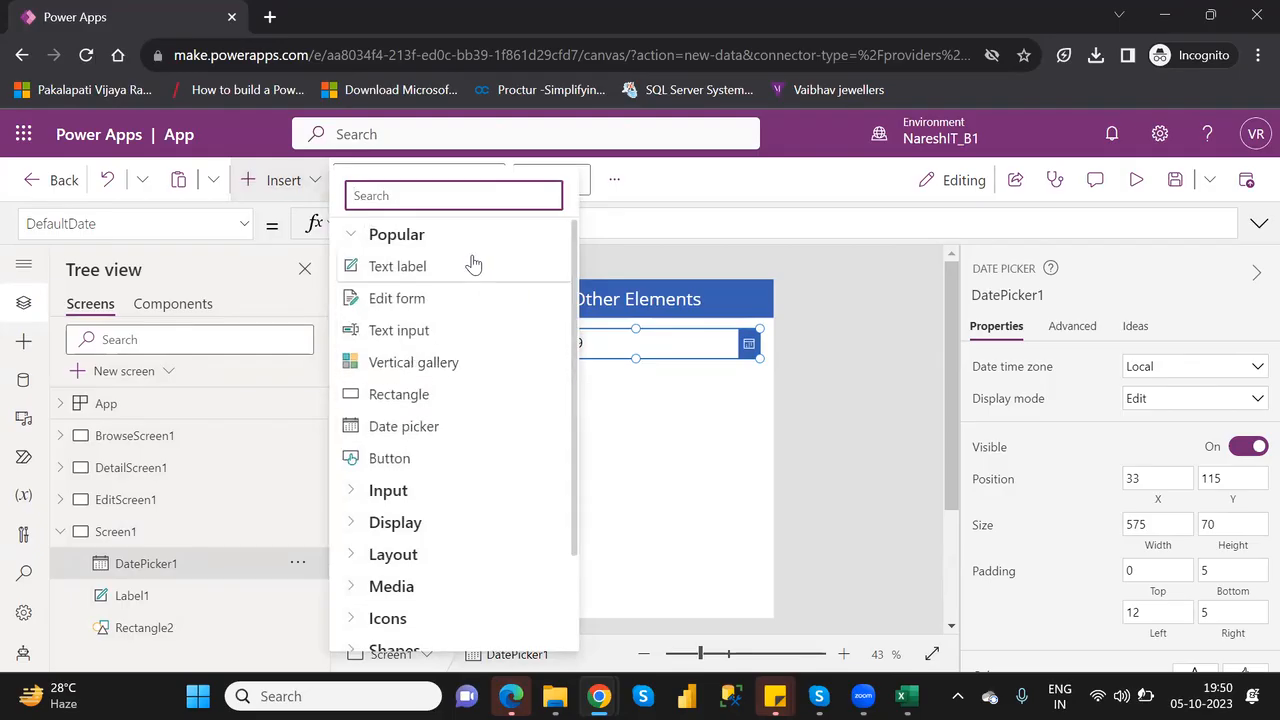
- Insert a data table on Screen1 and move it directly below the date picker, at about Y 209
text(ta)
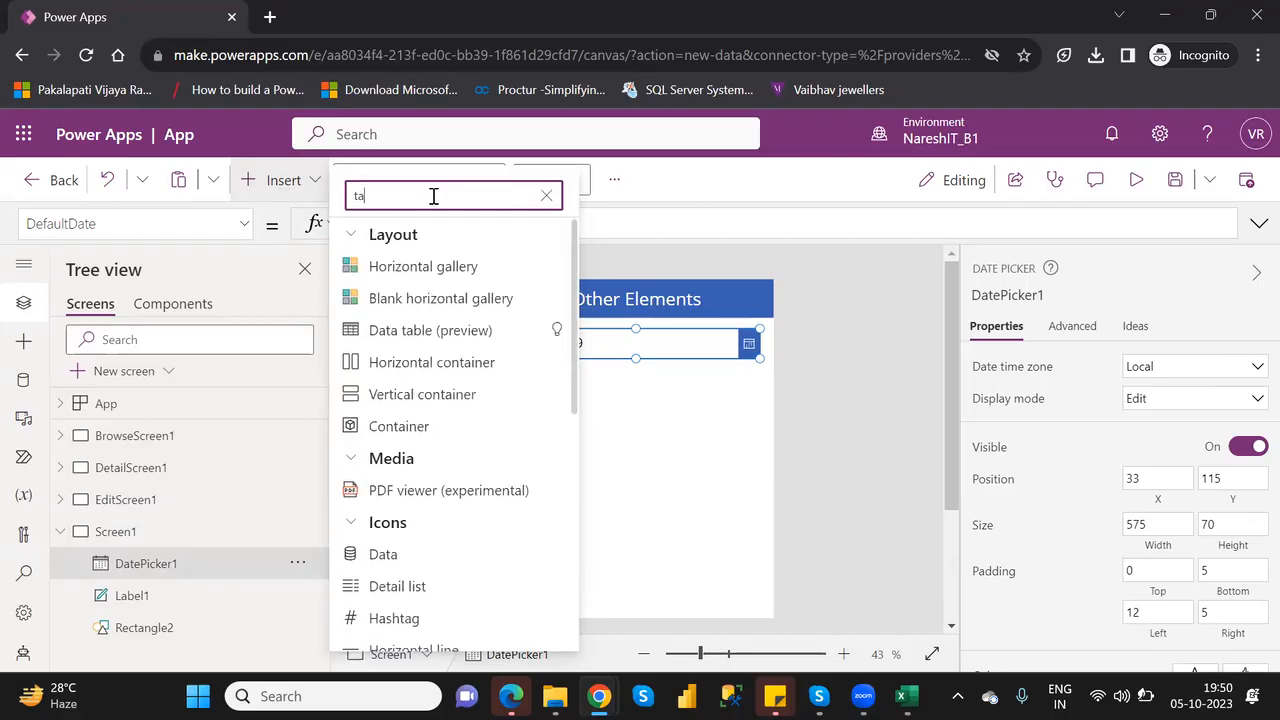
text(ble)
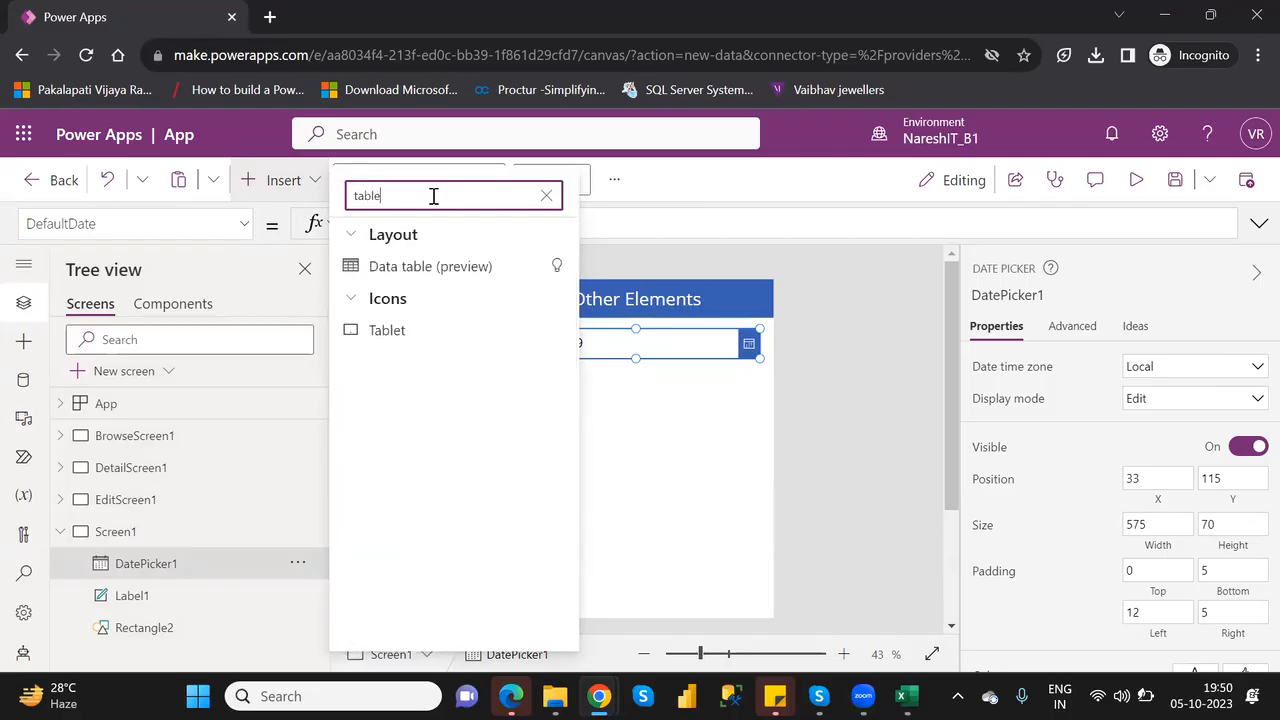
click(403, 267)
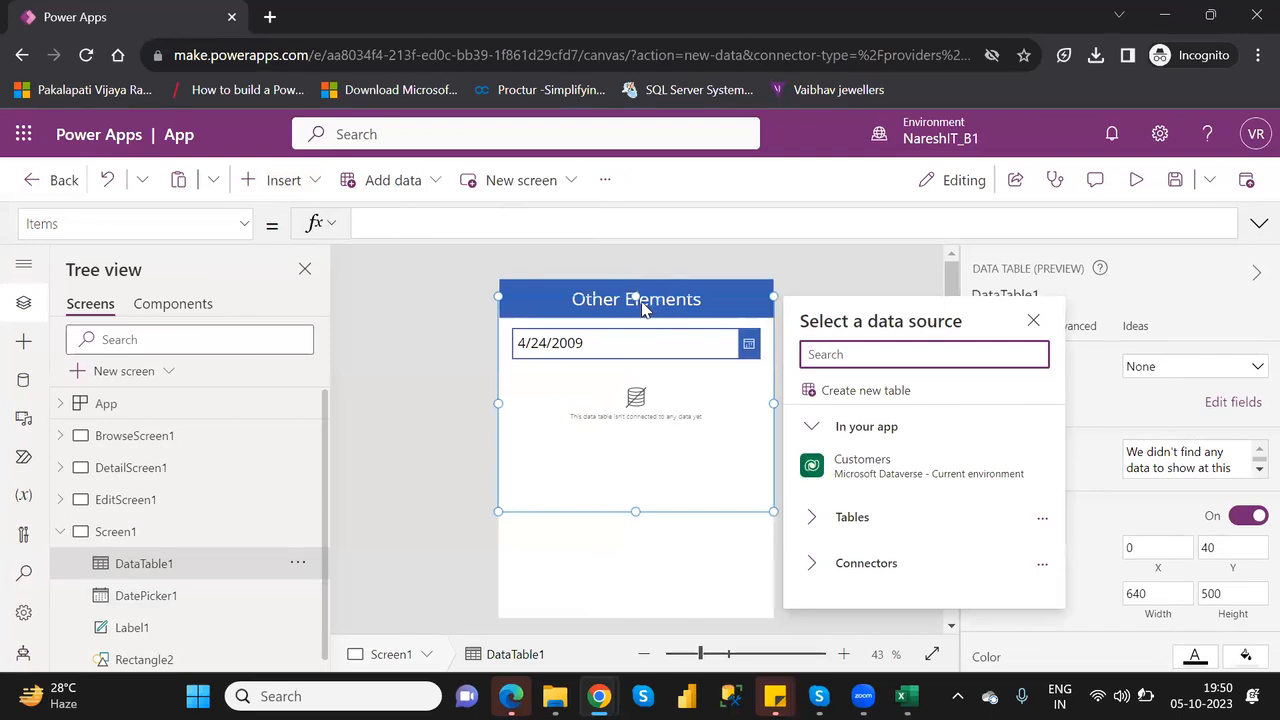
click(692, 310)
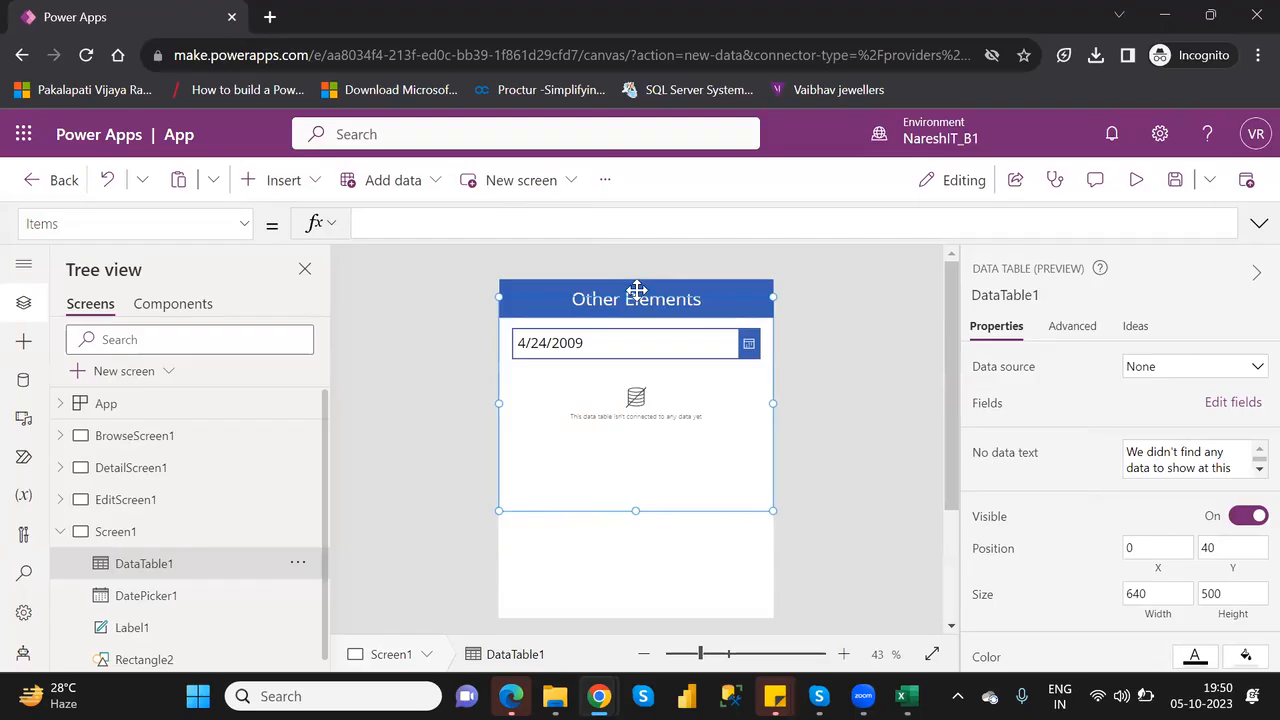
drag(635, 296, 641, 365)
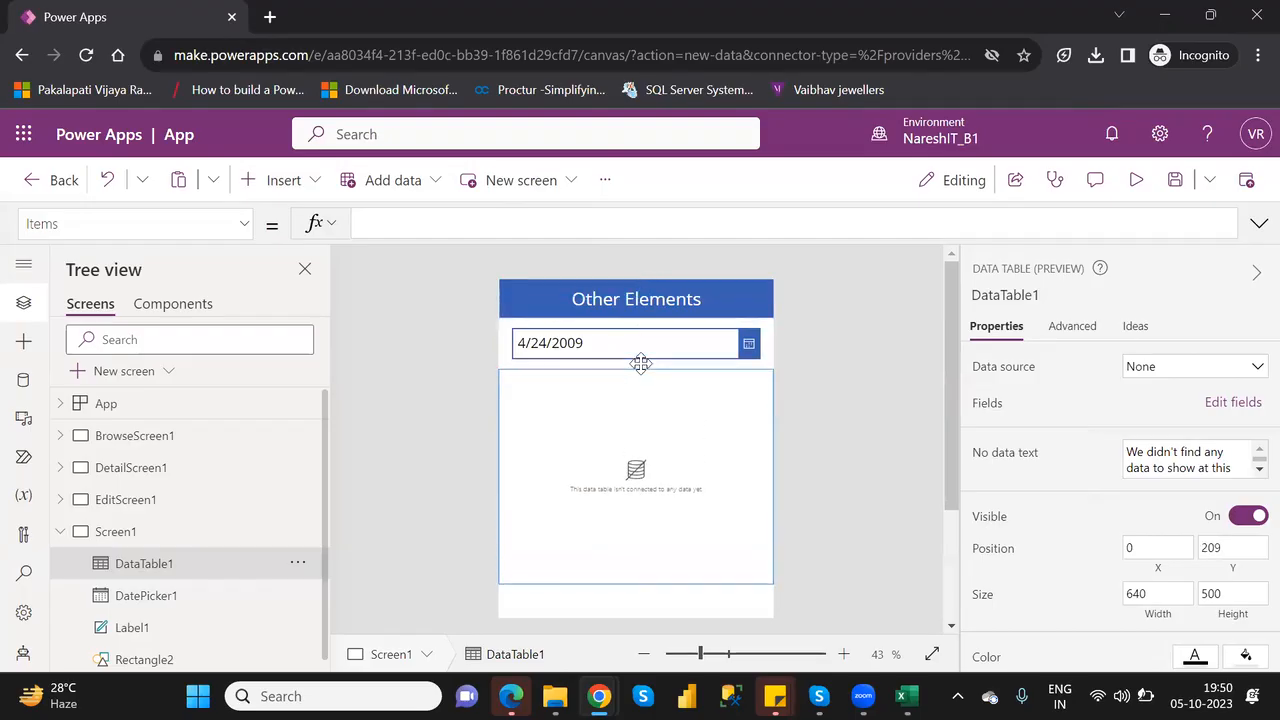
- Set the data table's data source to the Customers table already in the app
click(1207, 378)
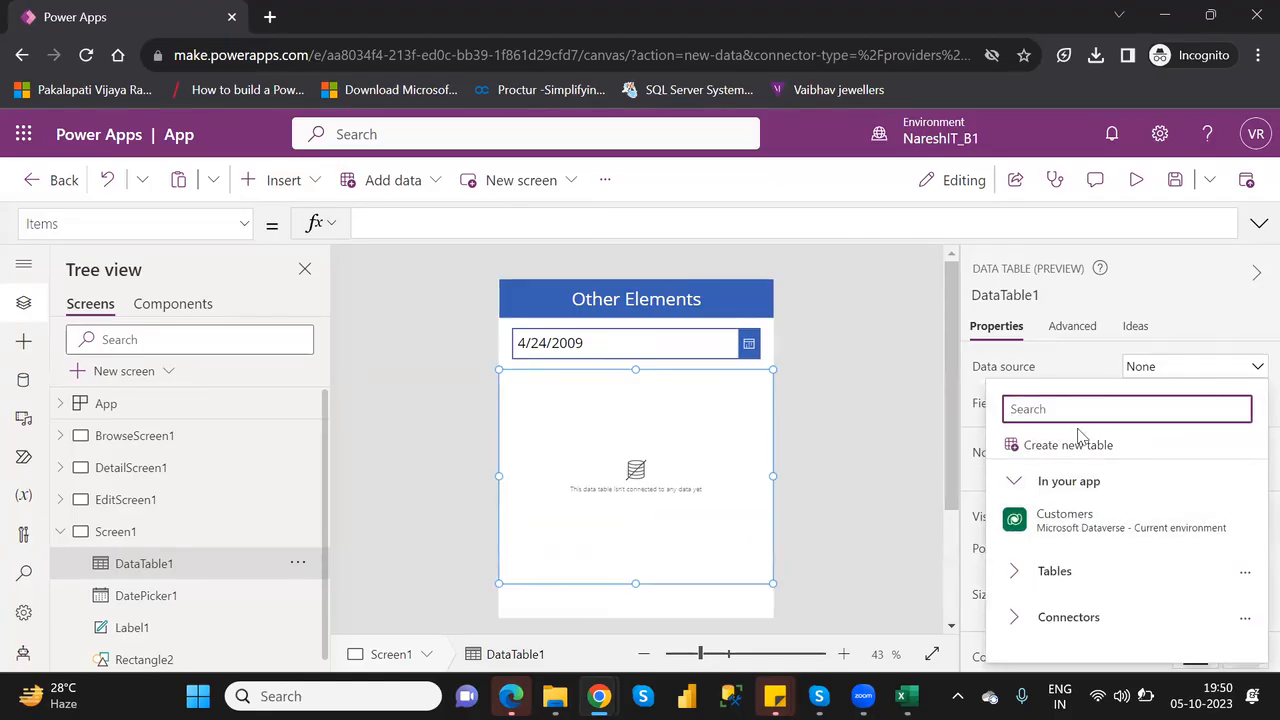
click(1017, 621)
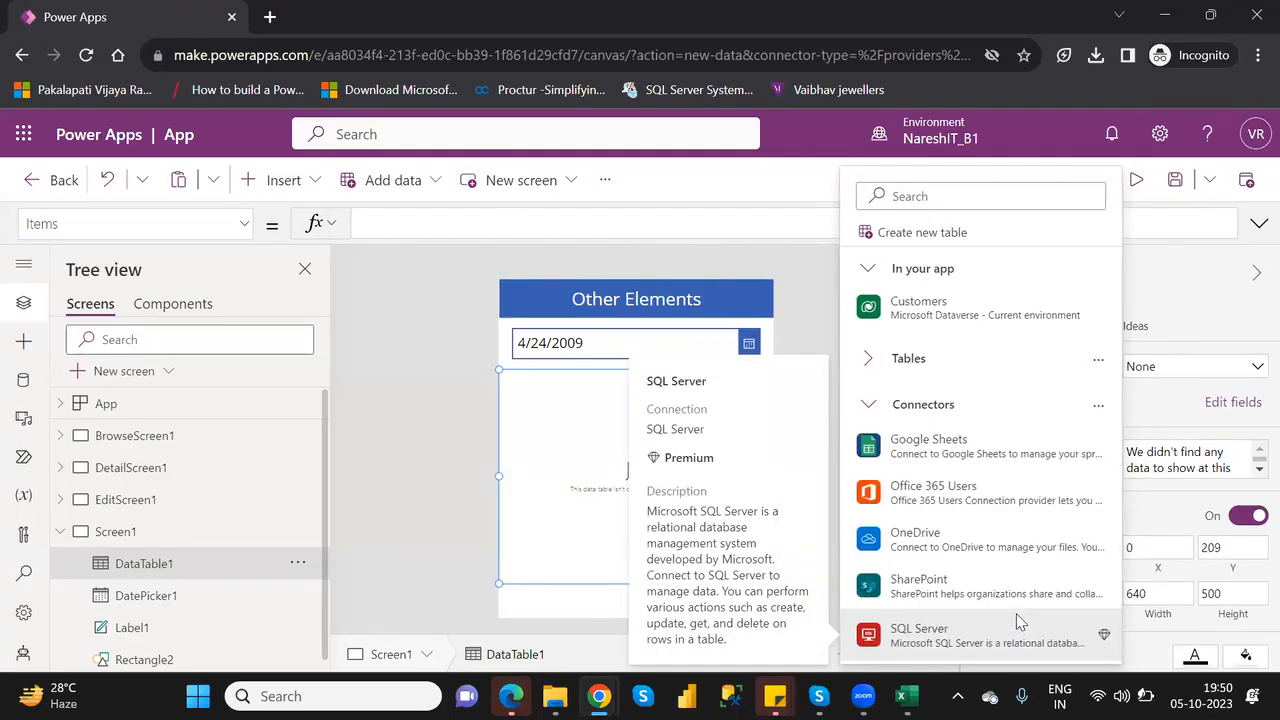
click(975, 321)
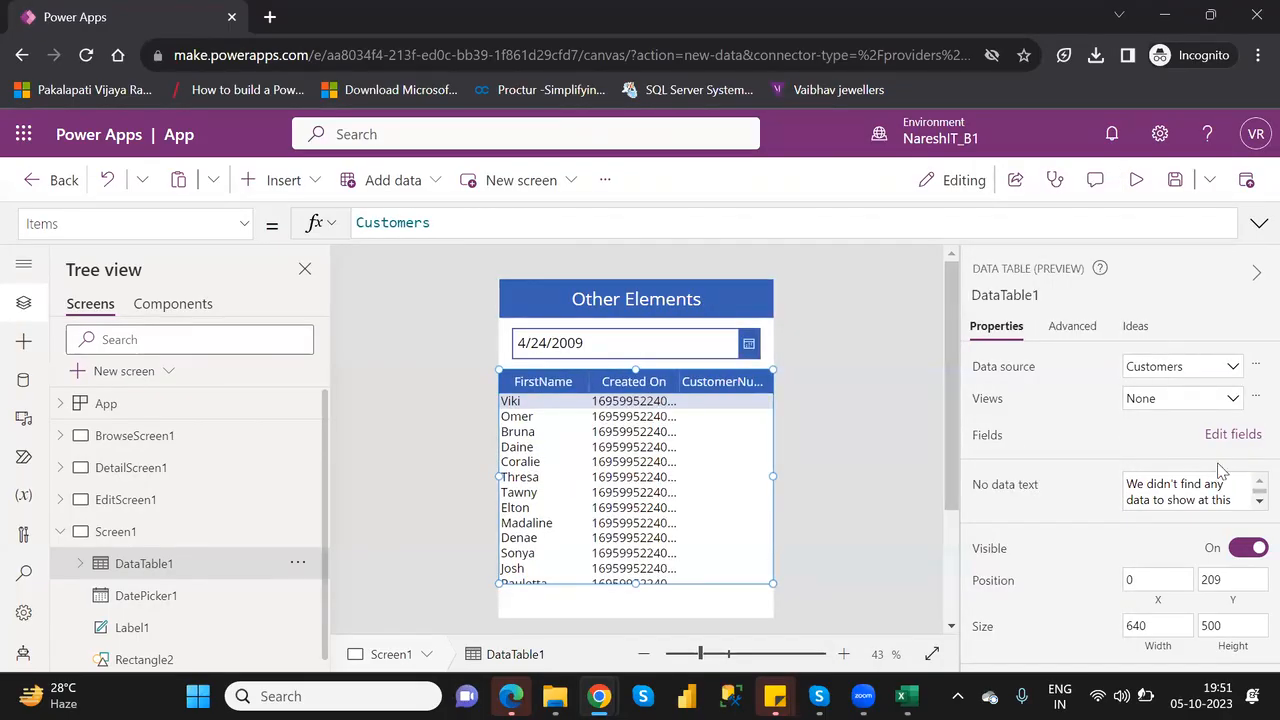
- Remove the FirstName and Created On fields from the data table
click(1233, 434)
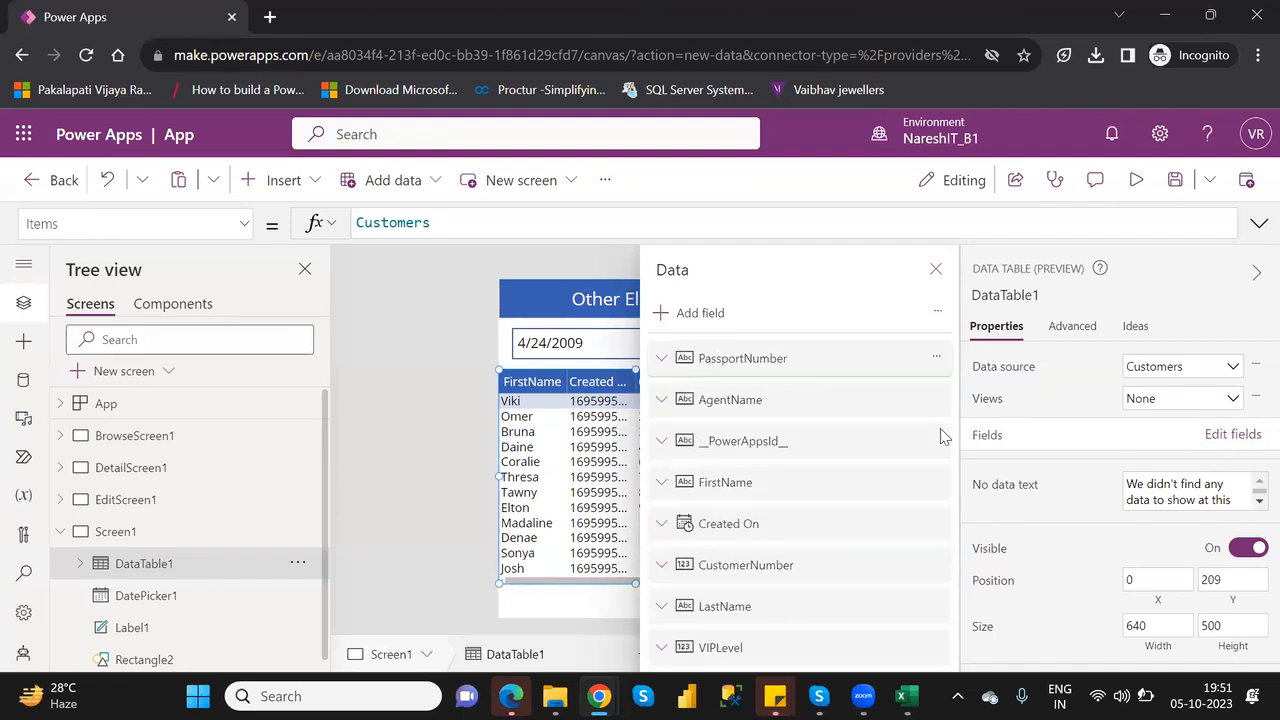
scroll(900, 430, down, 1)
scroll(880, 400, down, 1)
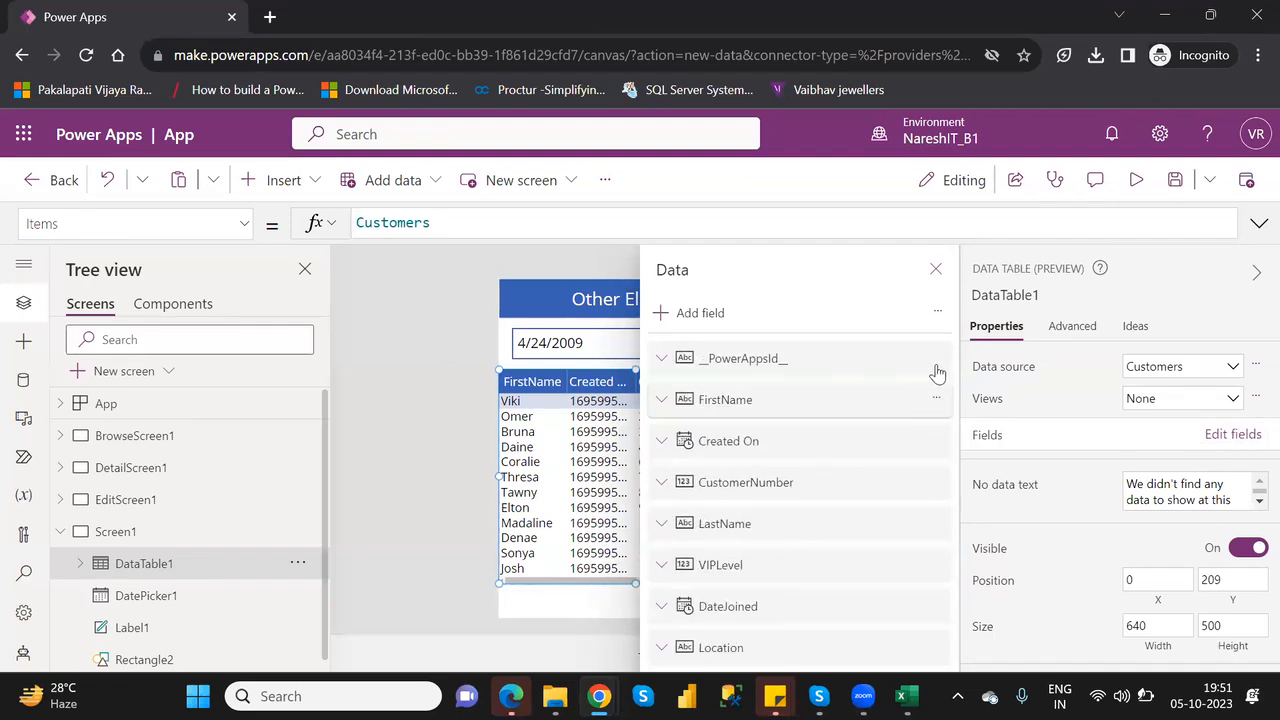
scroll(933, 365, down, 1)
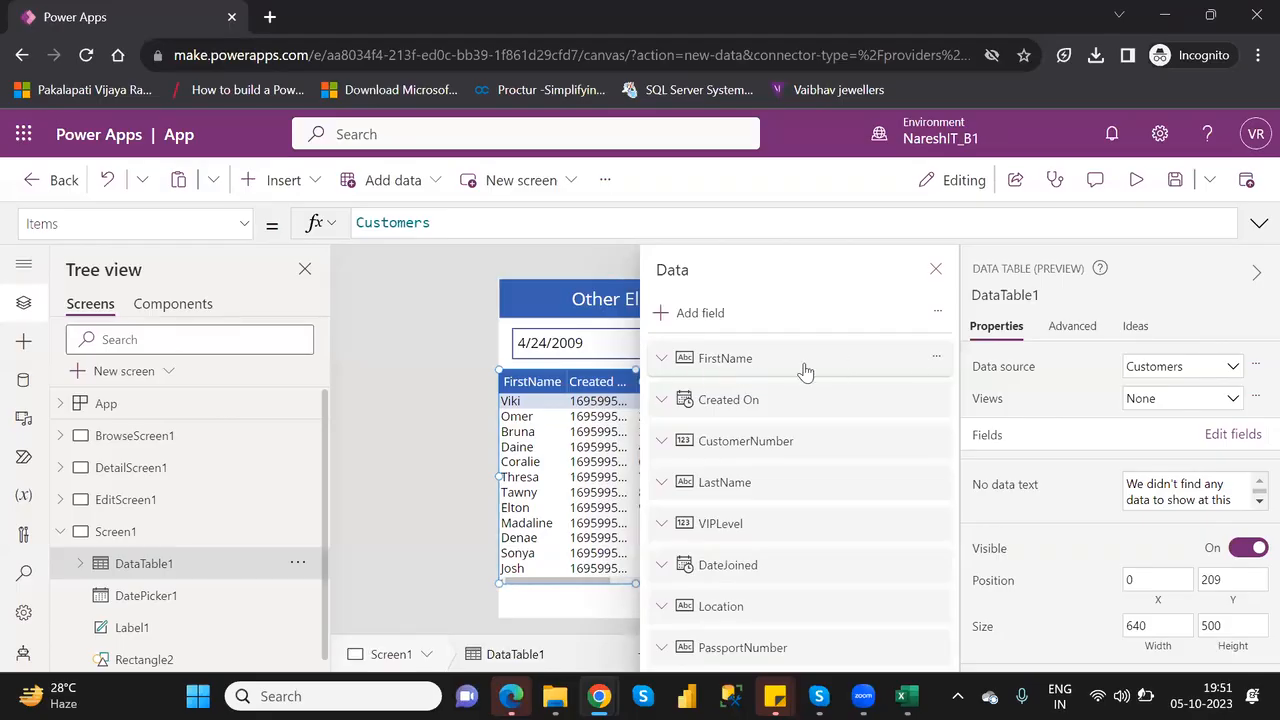
click(934, 362)
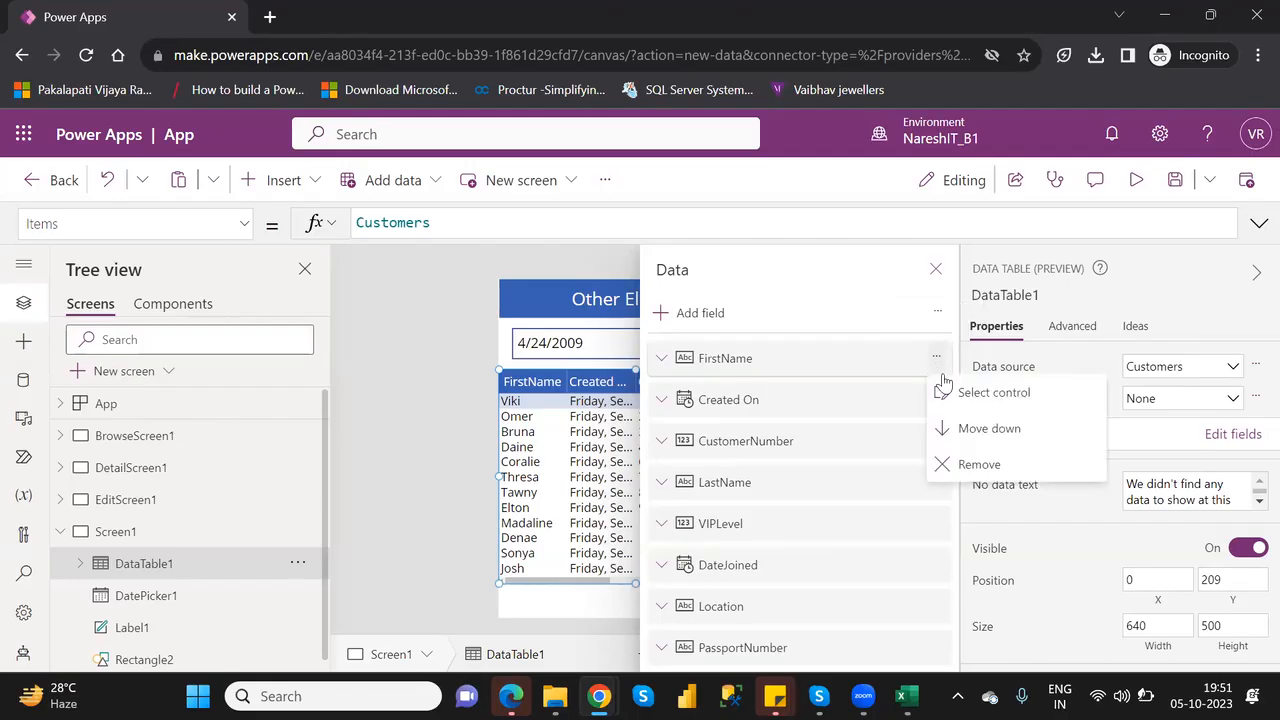
click(980, 465)
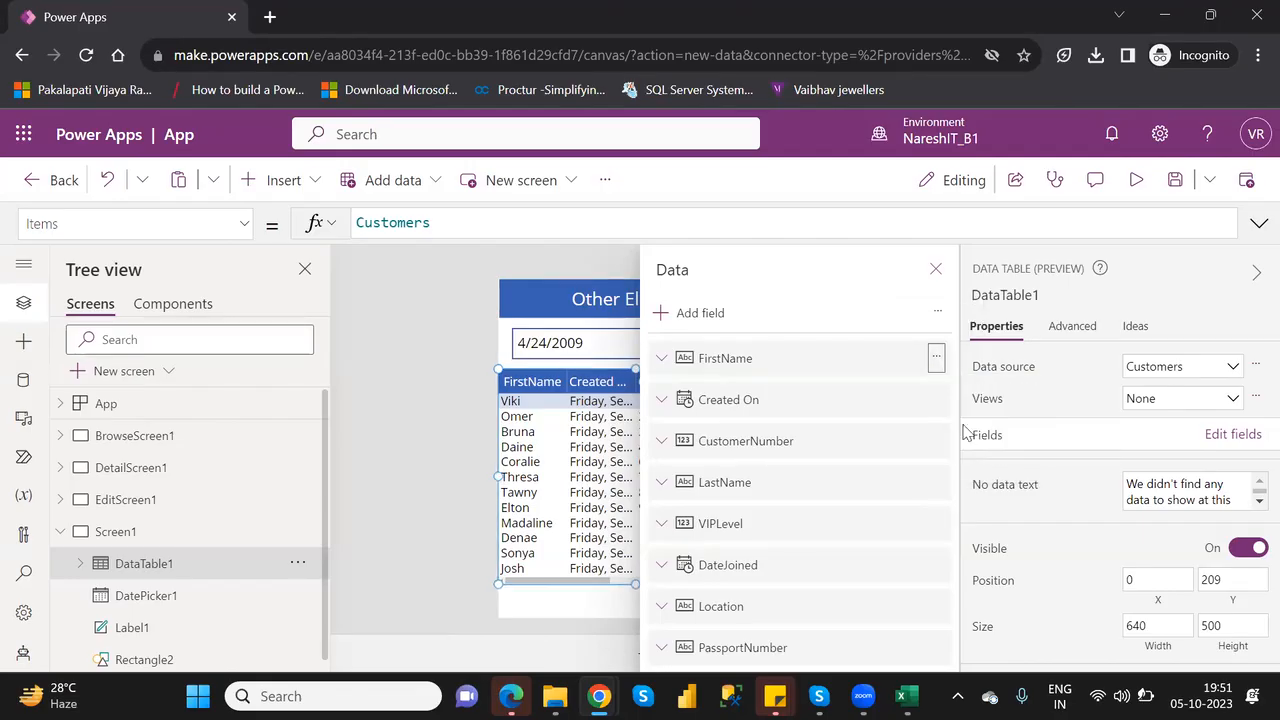
click(940, 366)
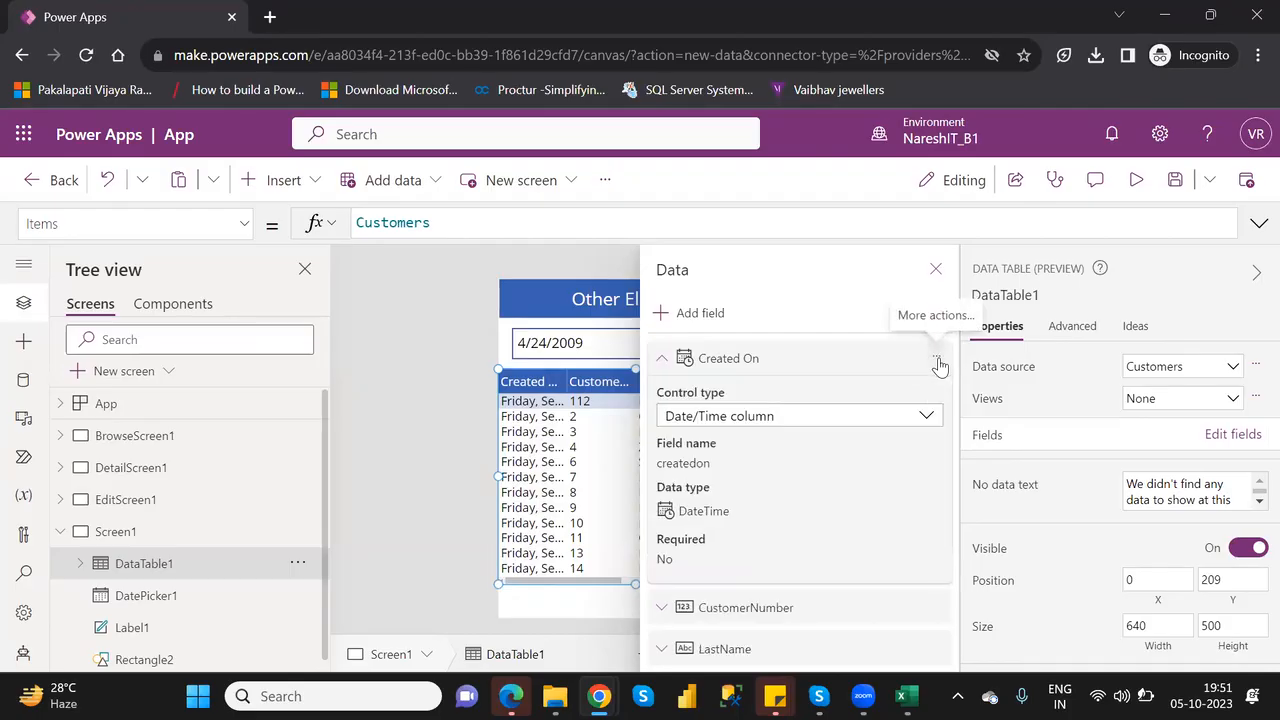
click(938, 362)
click(1002, 465)
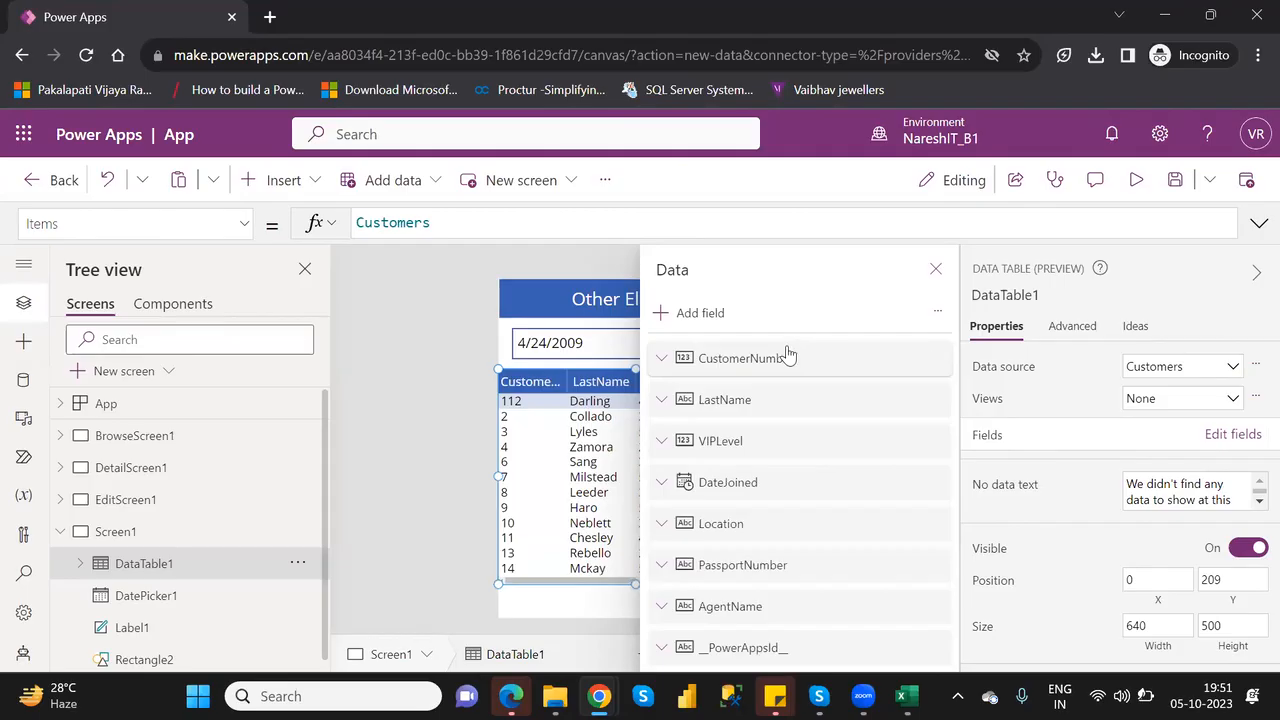
- Remove the CustomerNumber, LastName and VIPLevel fields from the data table
click(788, 356)
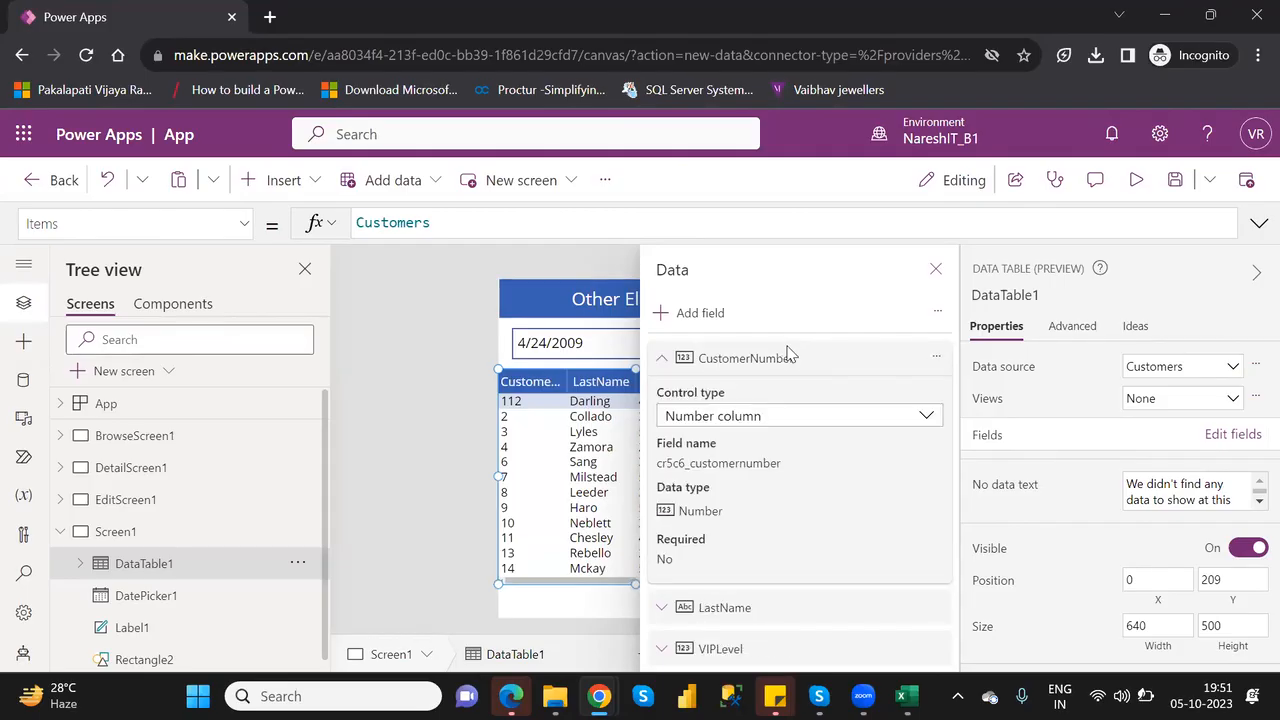
key(Delete)
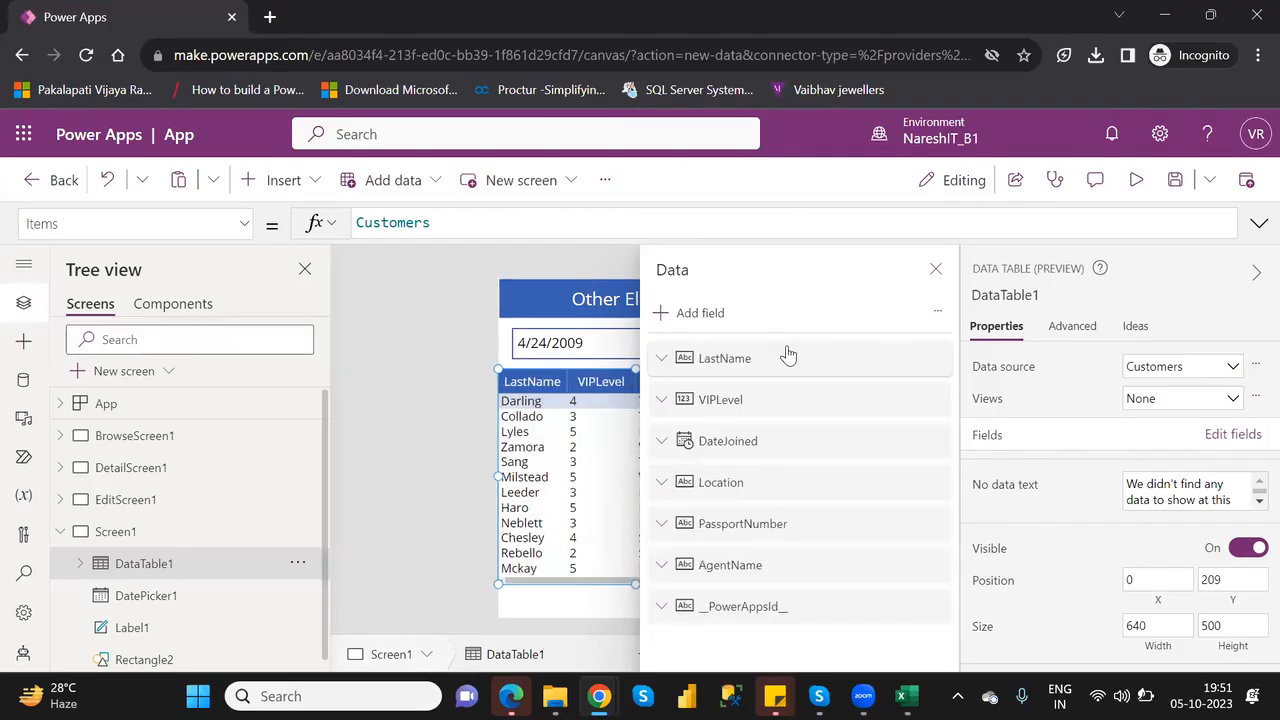
click(788, 356)
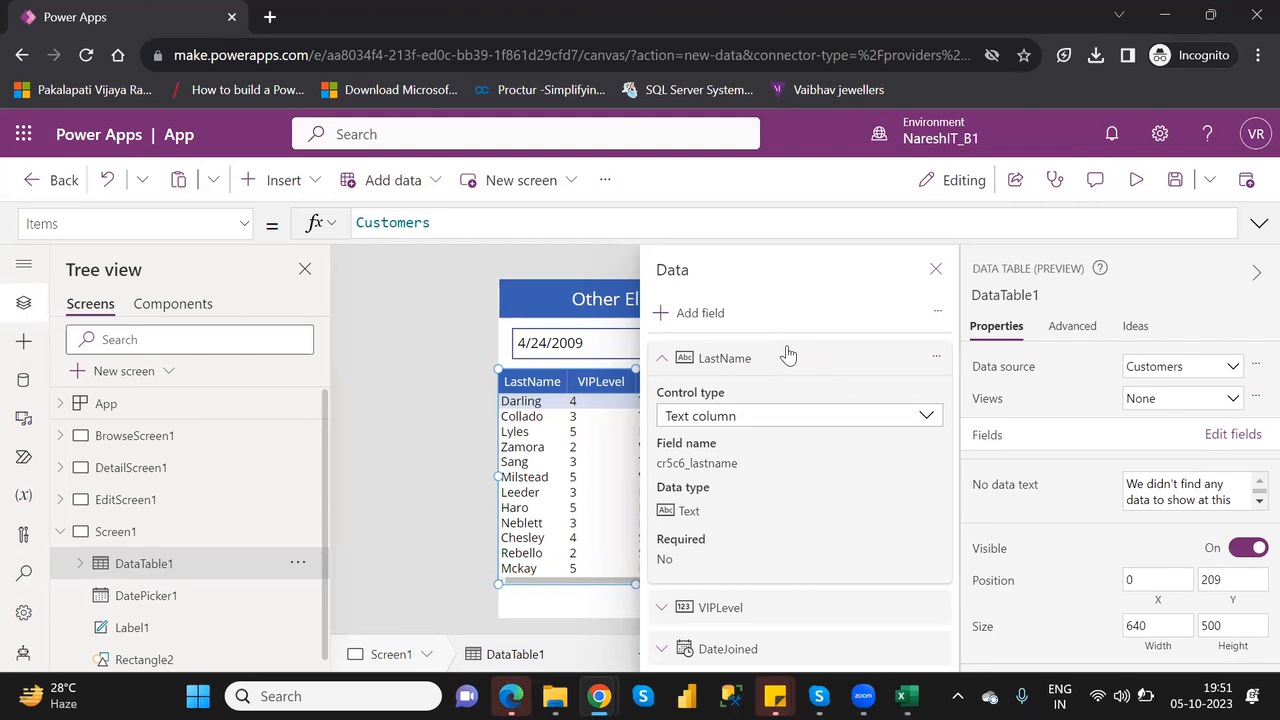
click(935, 357)
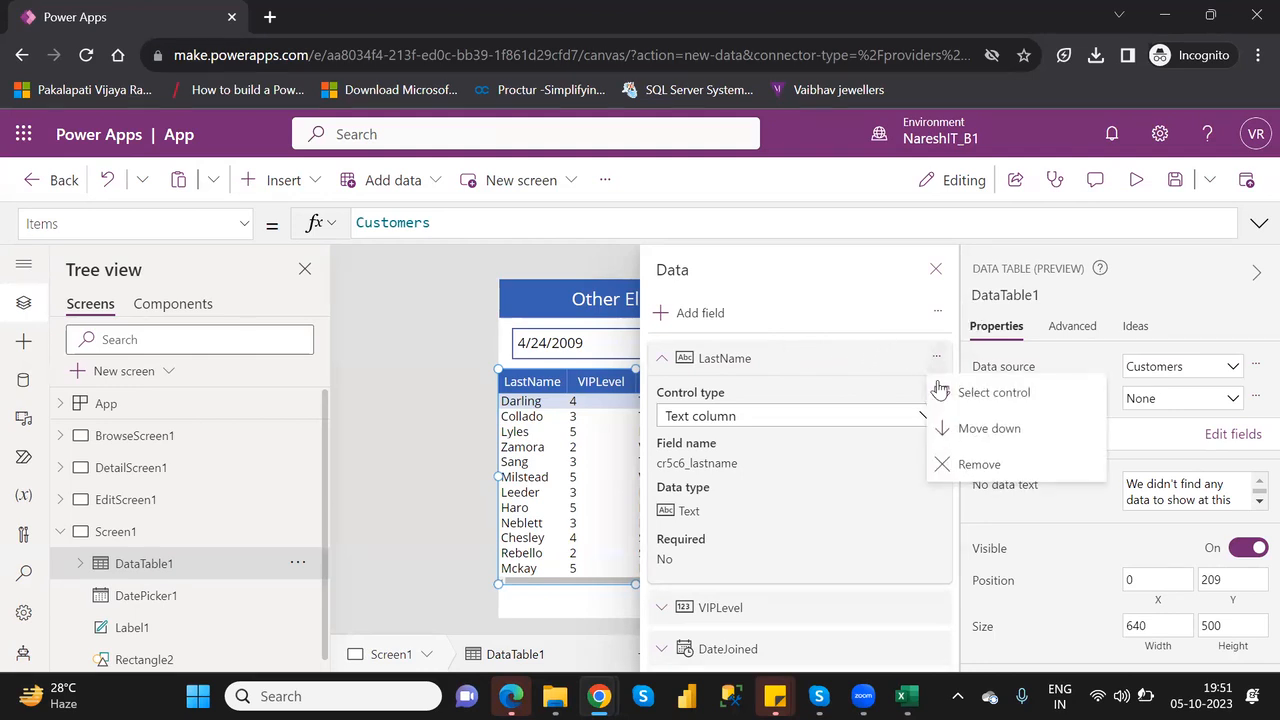
click(979, 464)
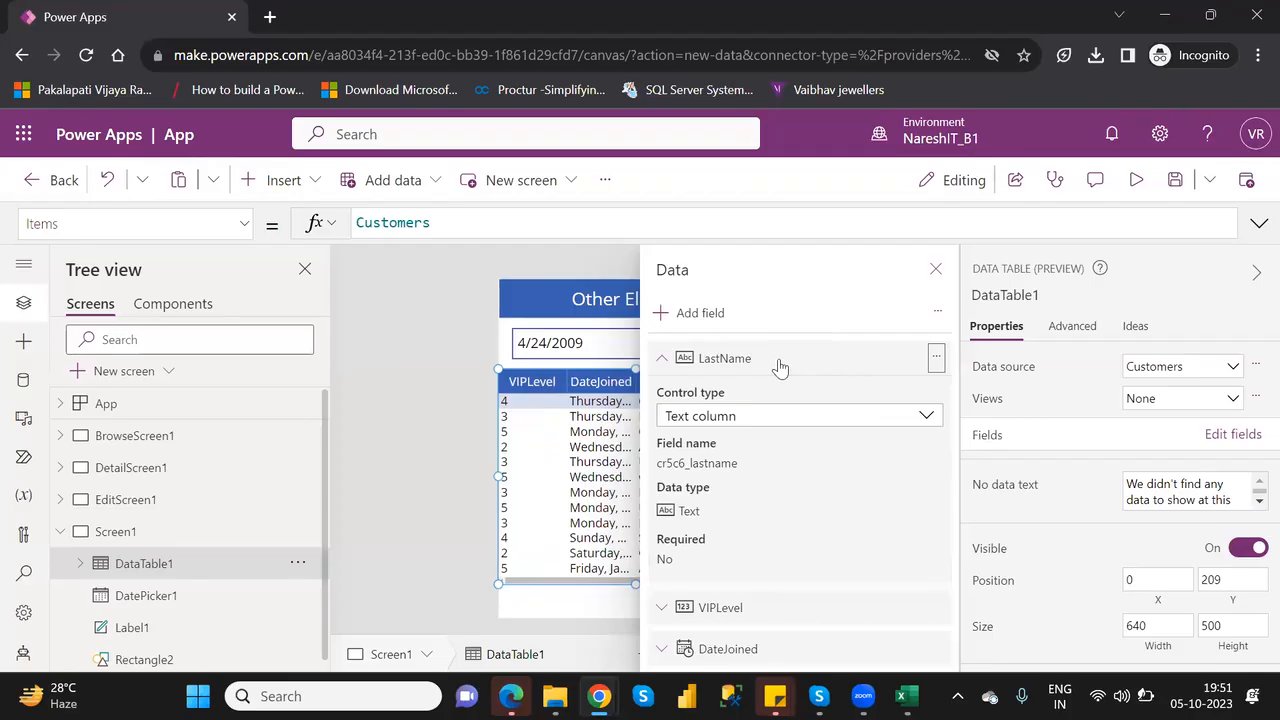
click(738, 362)
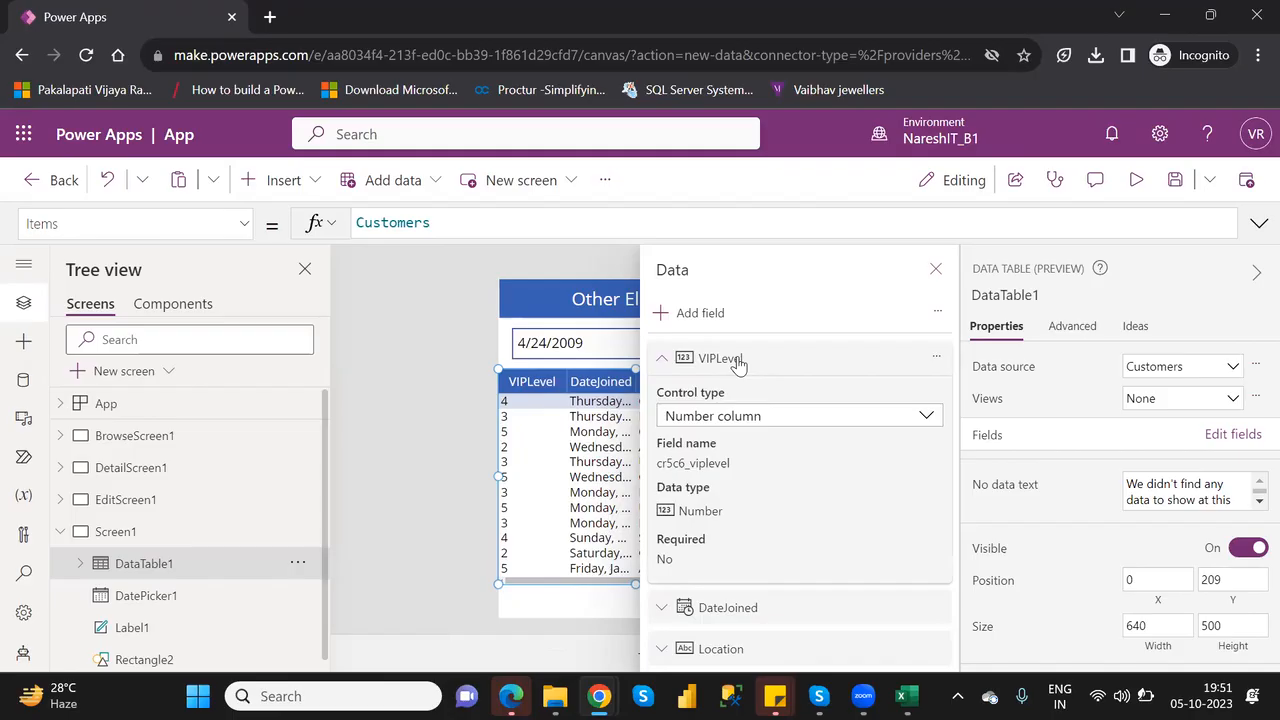
key(Delete)
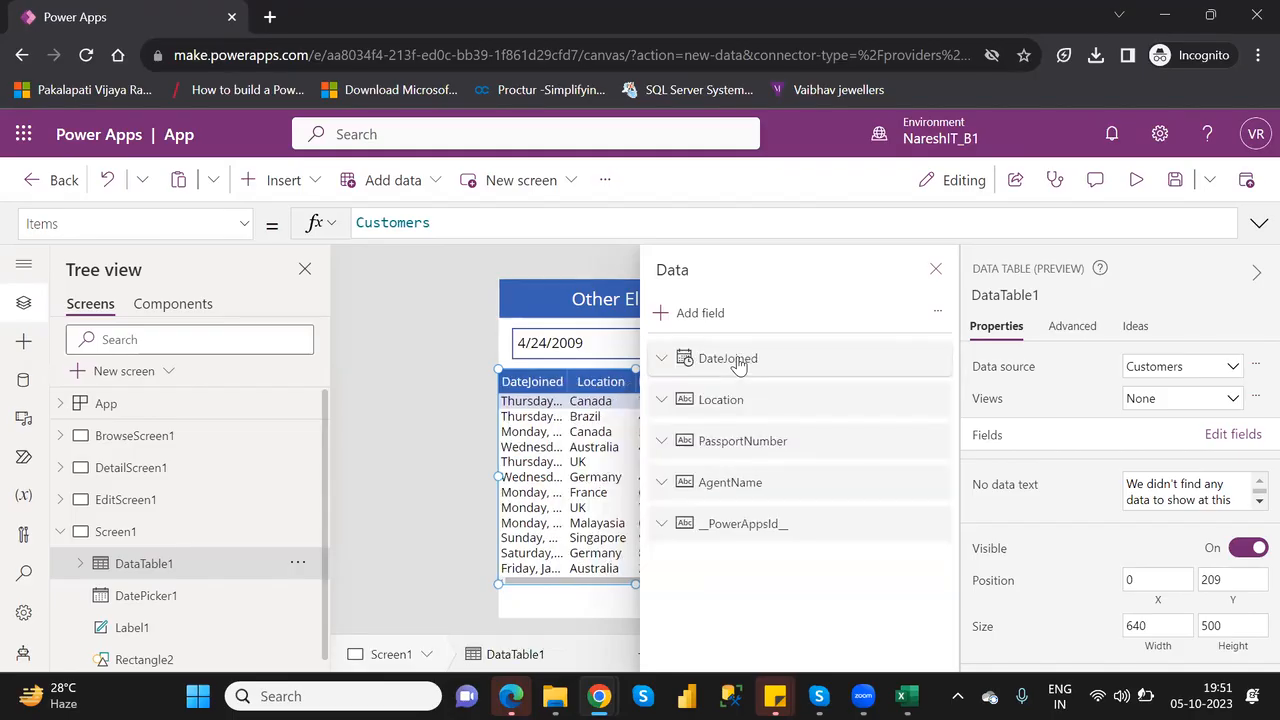
- Remove the Location, PassportNumber, AgentName and __PowerAppsId__ fields, keeping only DateJoined in the data table
click(800, 405)
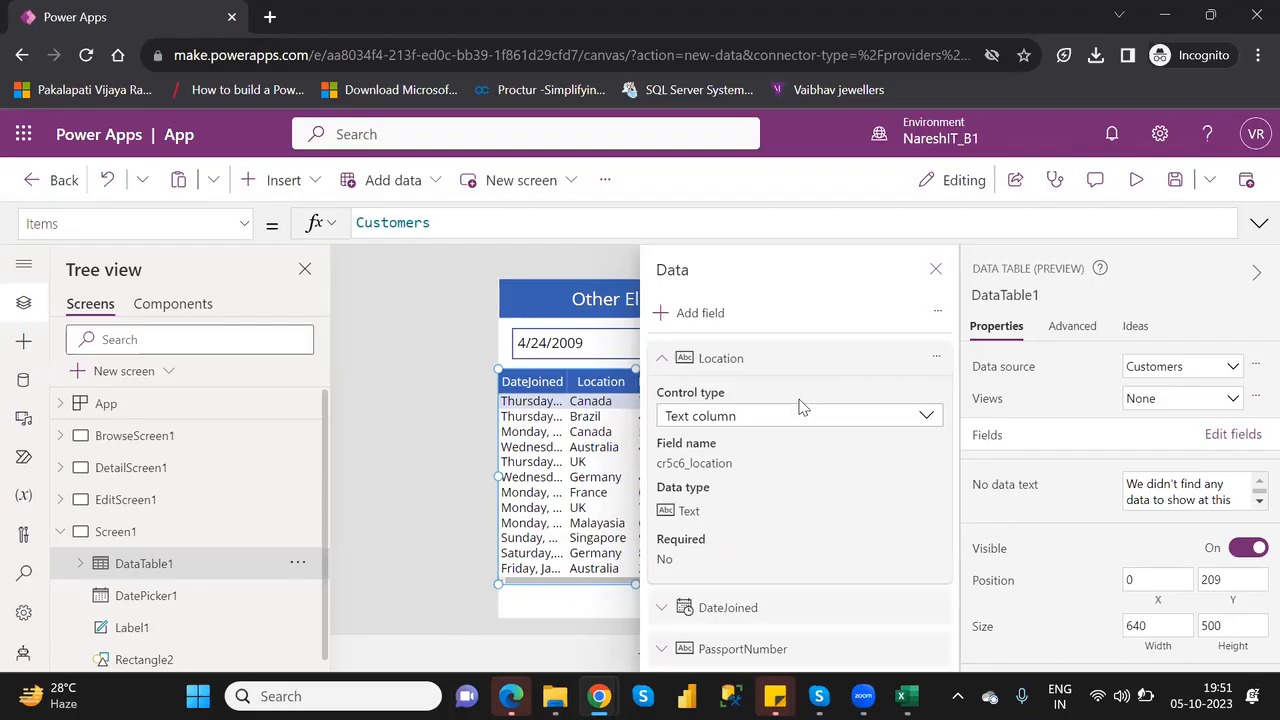
key(Delete)
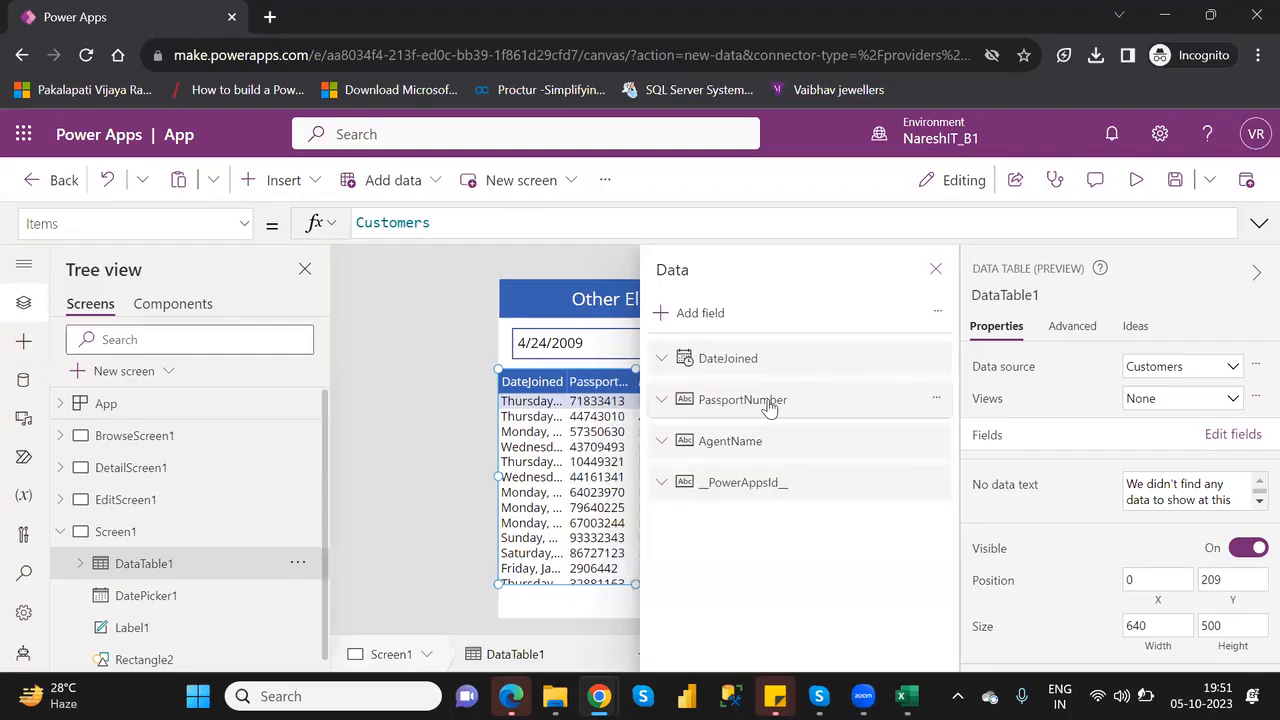
click(768, 405)
key(Delete)
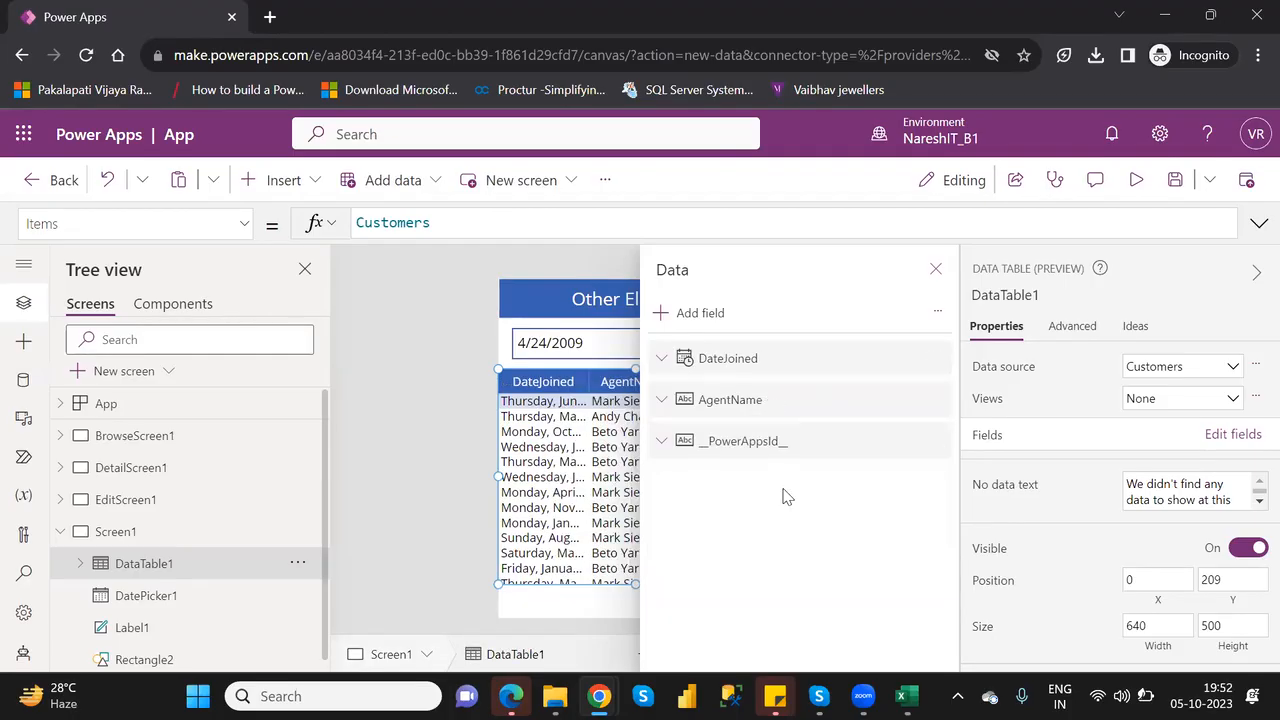
click(762, 401)
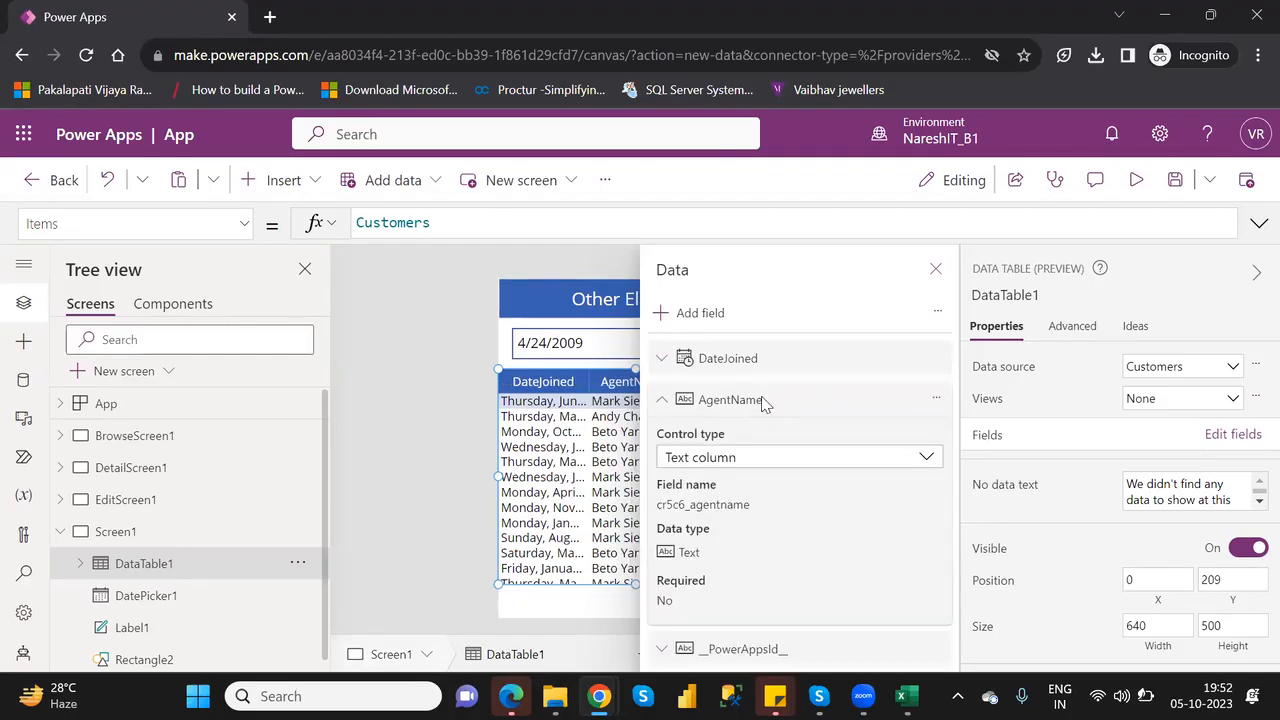
key(Delete)
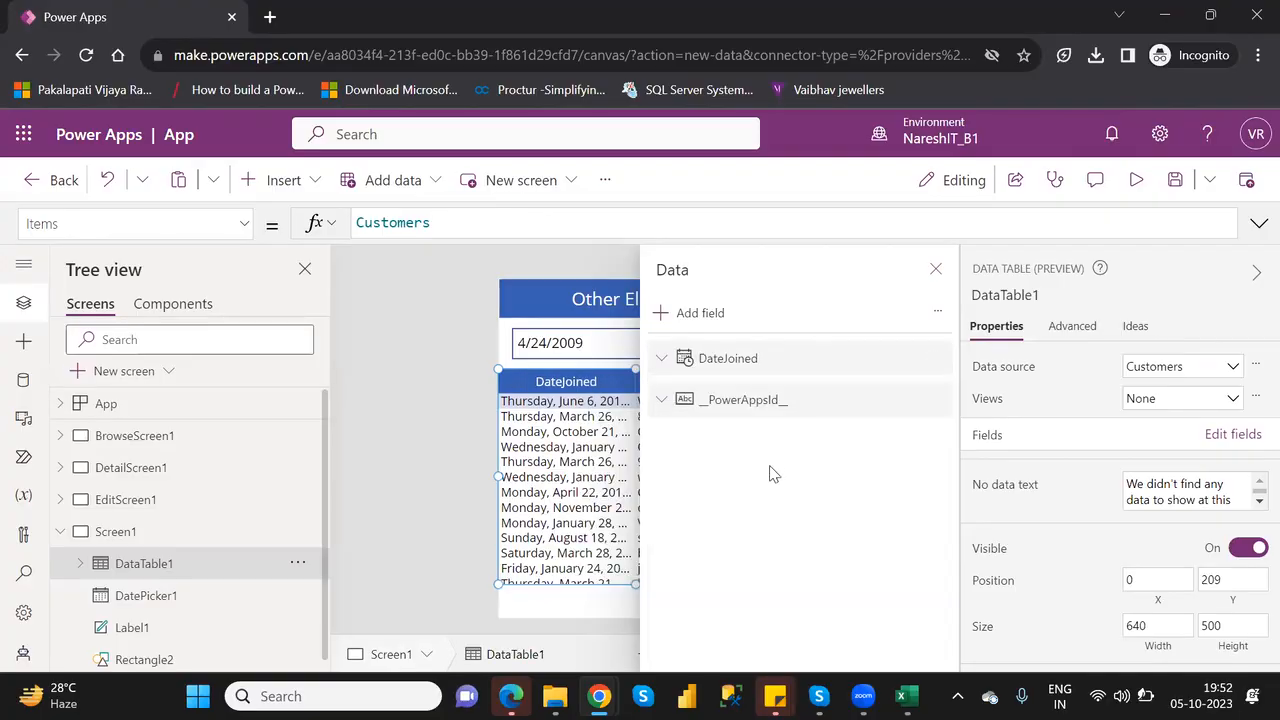
click(760, 401)
key(Delete)
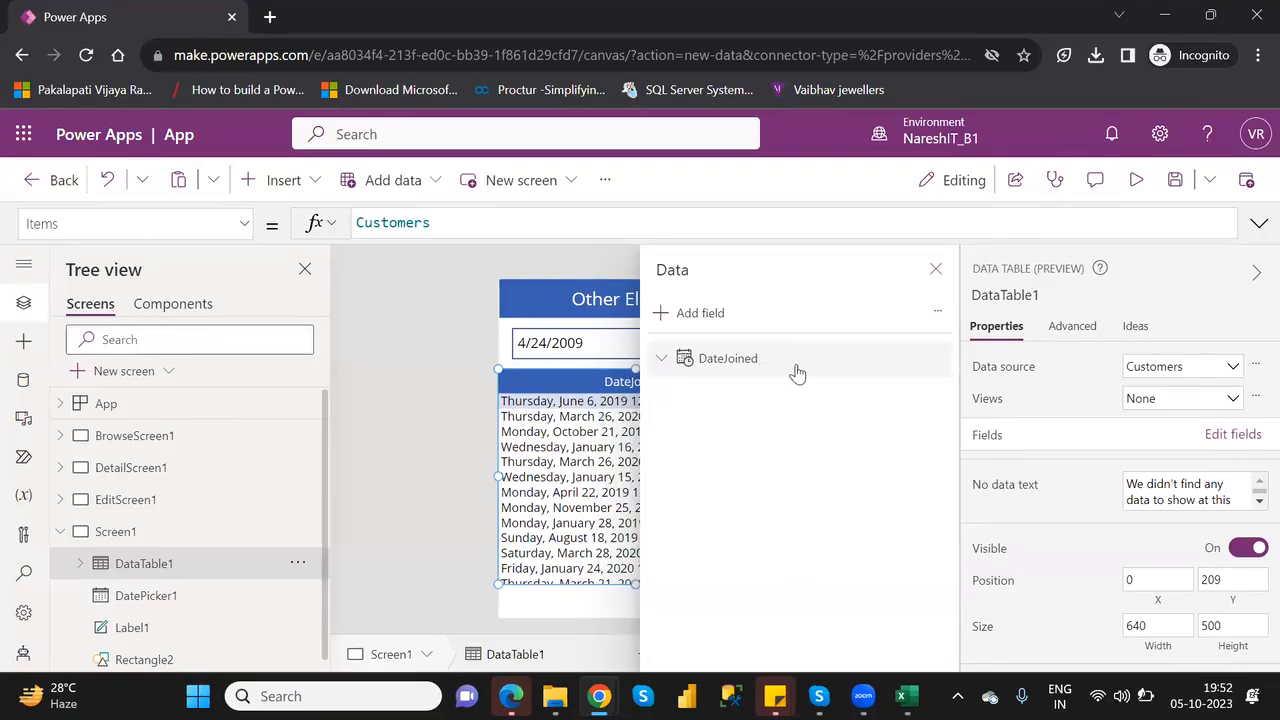
- Add the Name field to the data table and close the field list
click(693, 314)
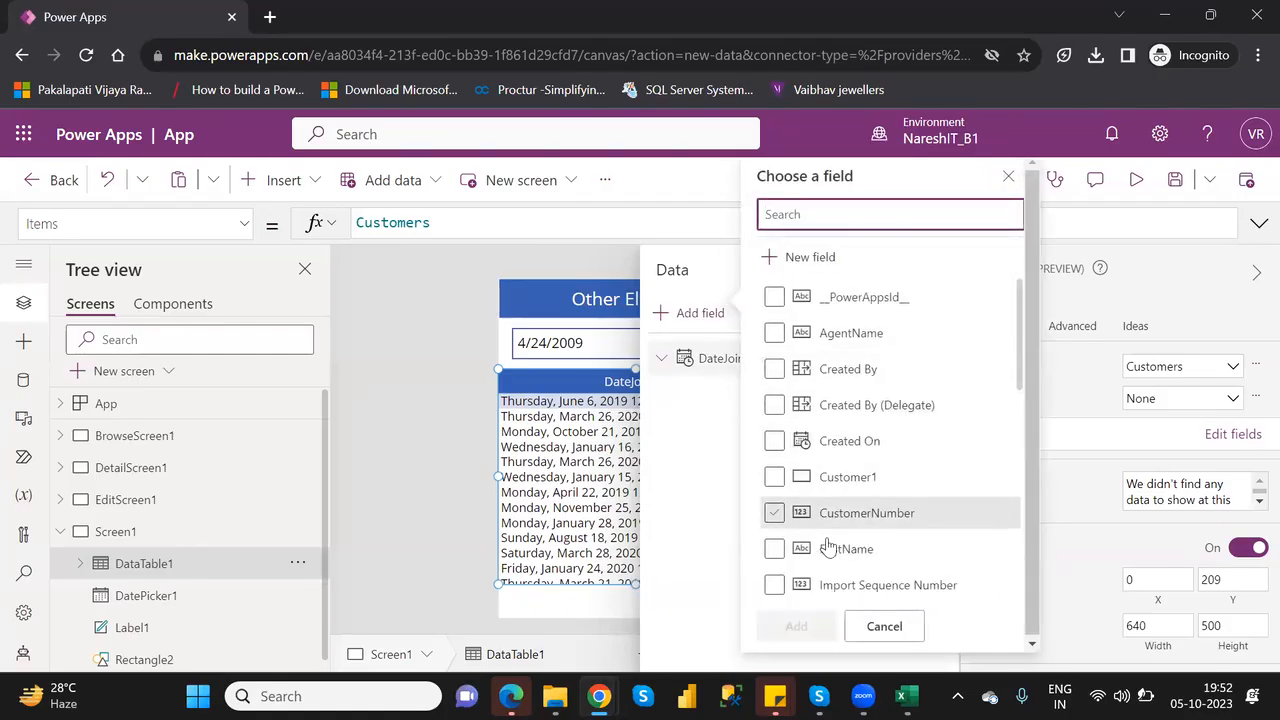
click(1025, 355)
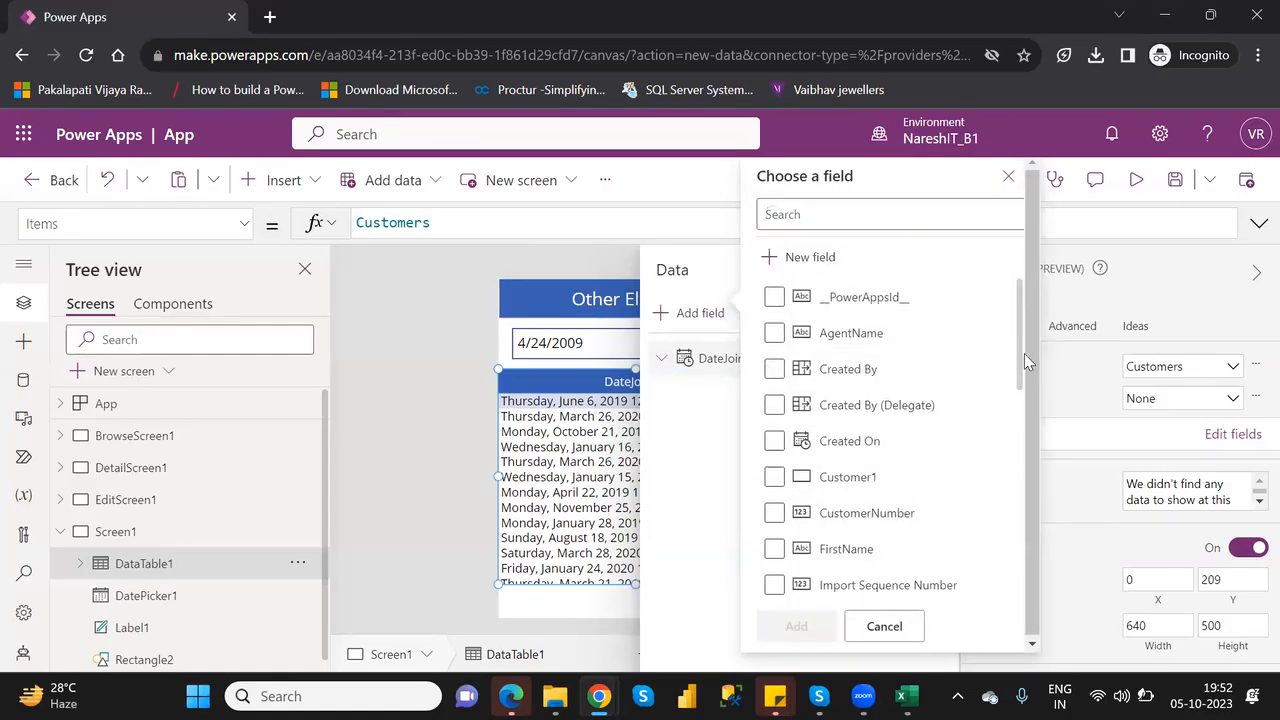
drag(1022, 391, 928, 500)
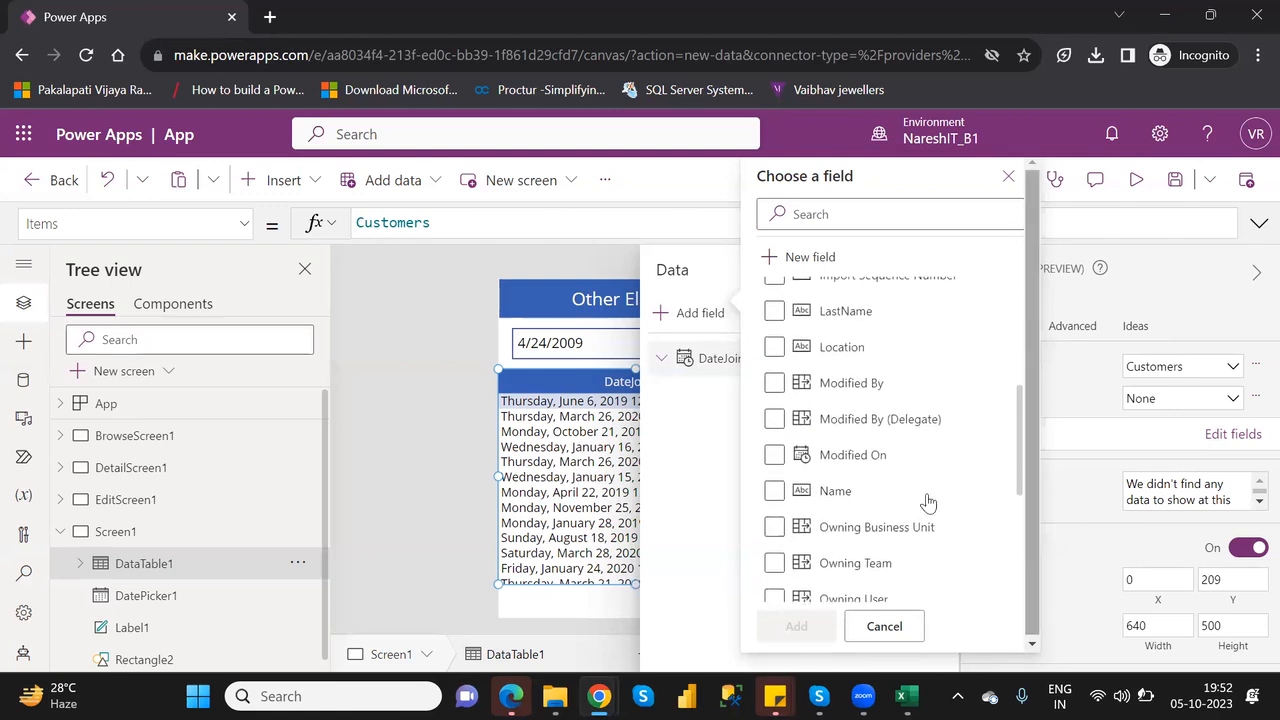
click(774, 490)
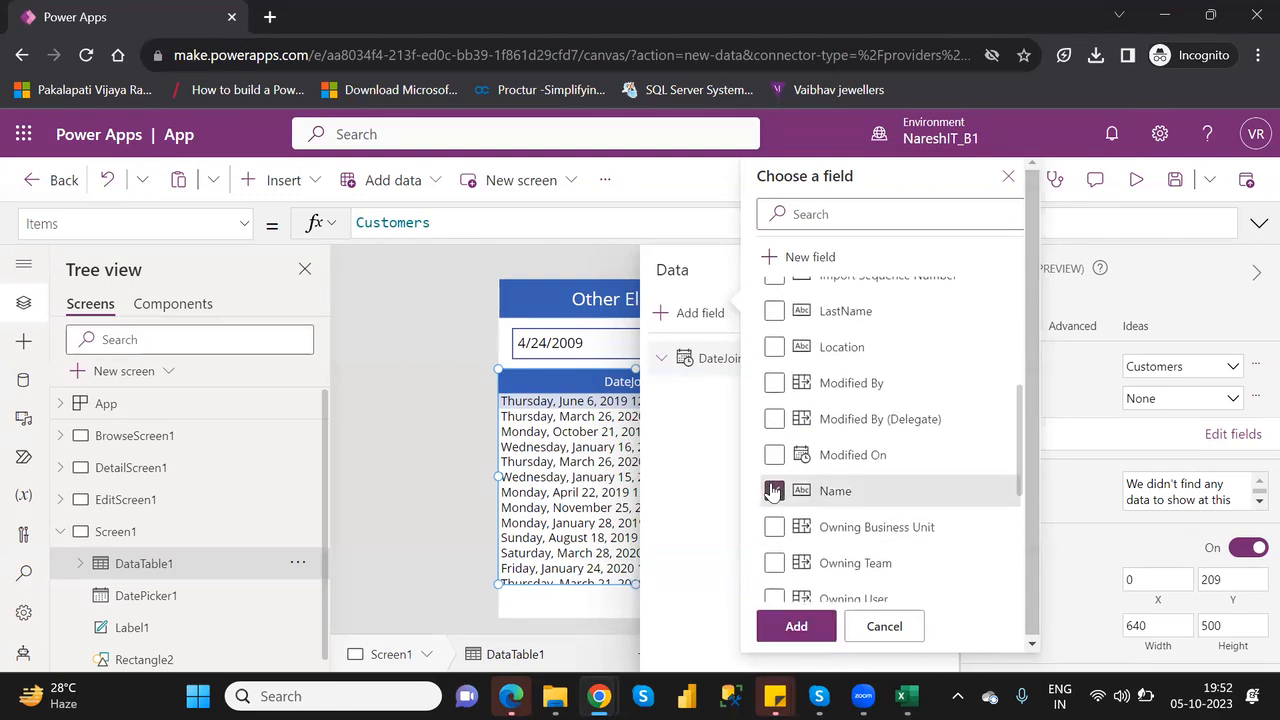
click(797, 627)
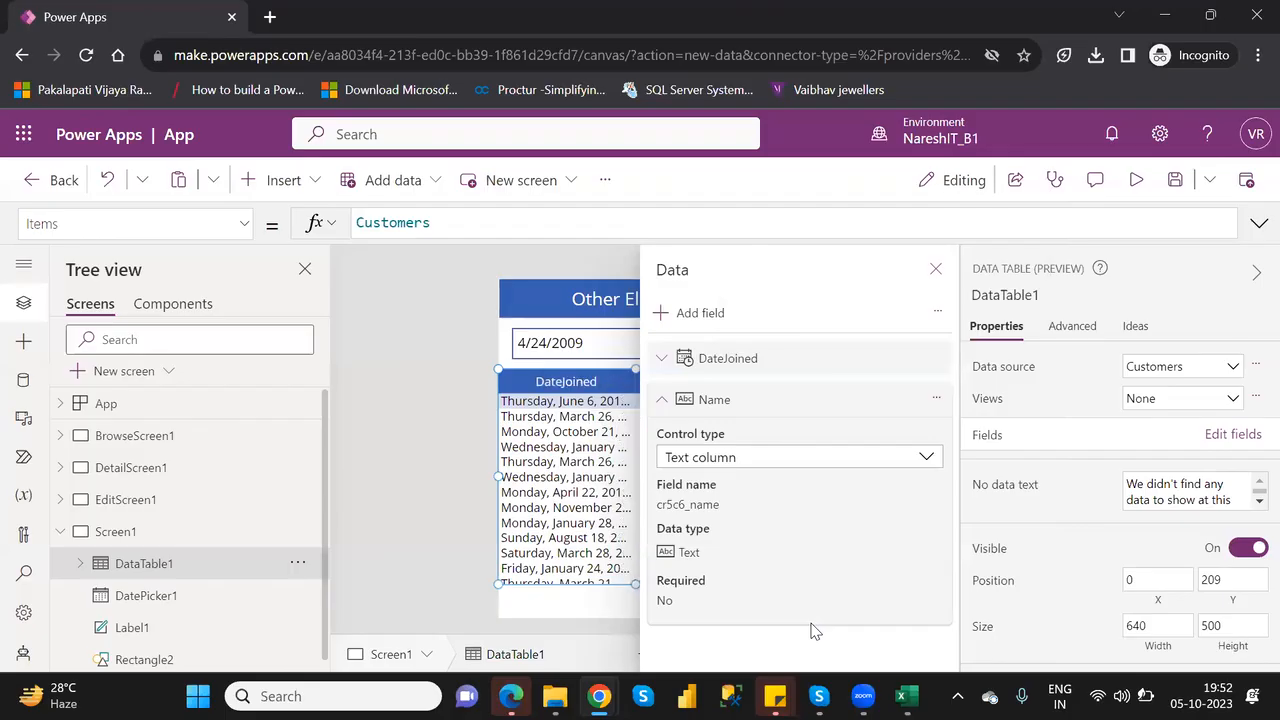
click(935, 270)
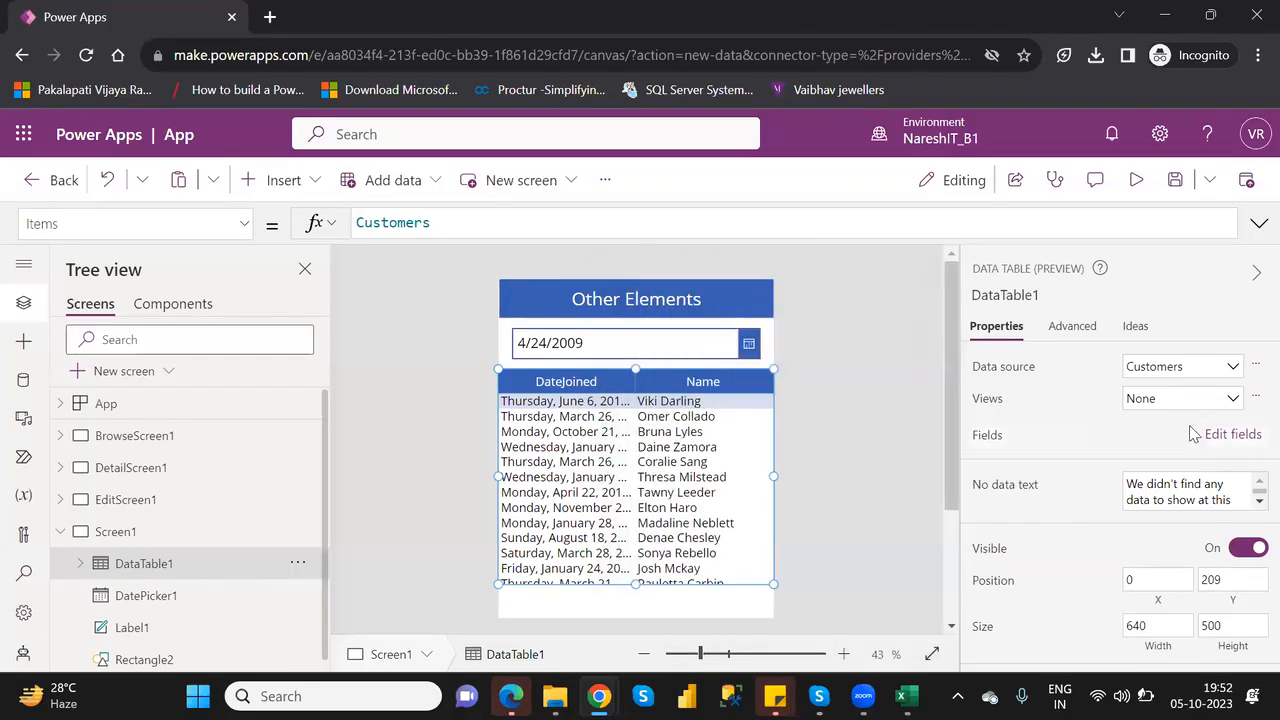
- Move the Name field ahead of DateJoined in the data table's fields and close the field list
click(1231, 441)
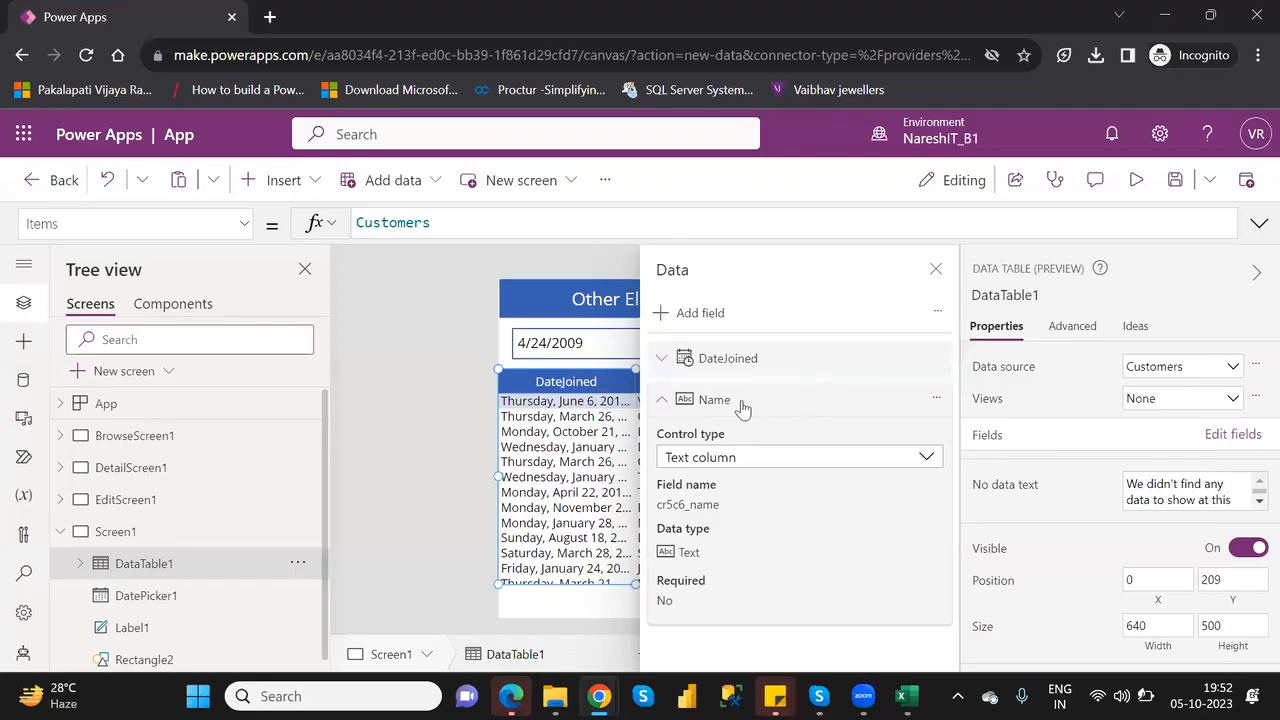
drag(737, 409, 717, 355)
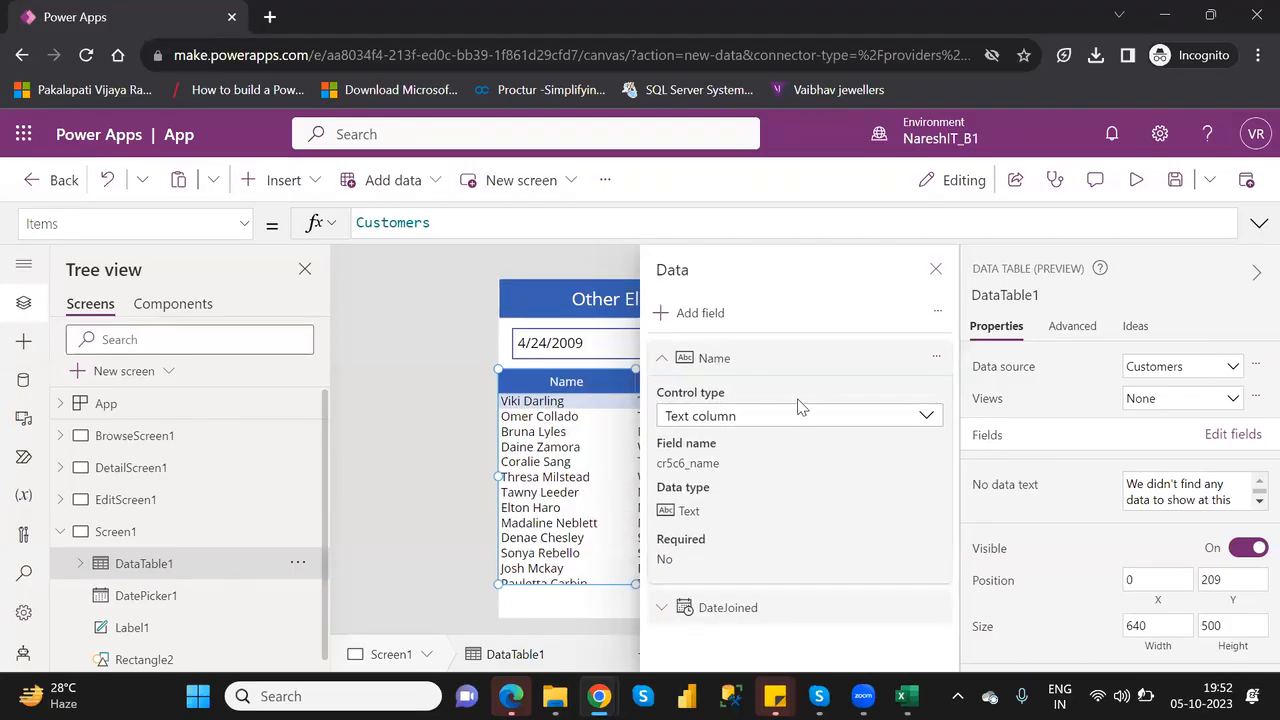
click(661, 359)
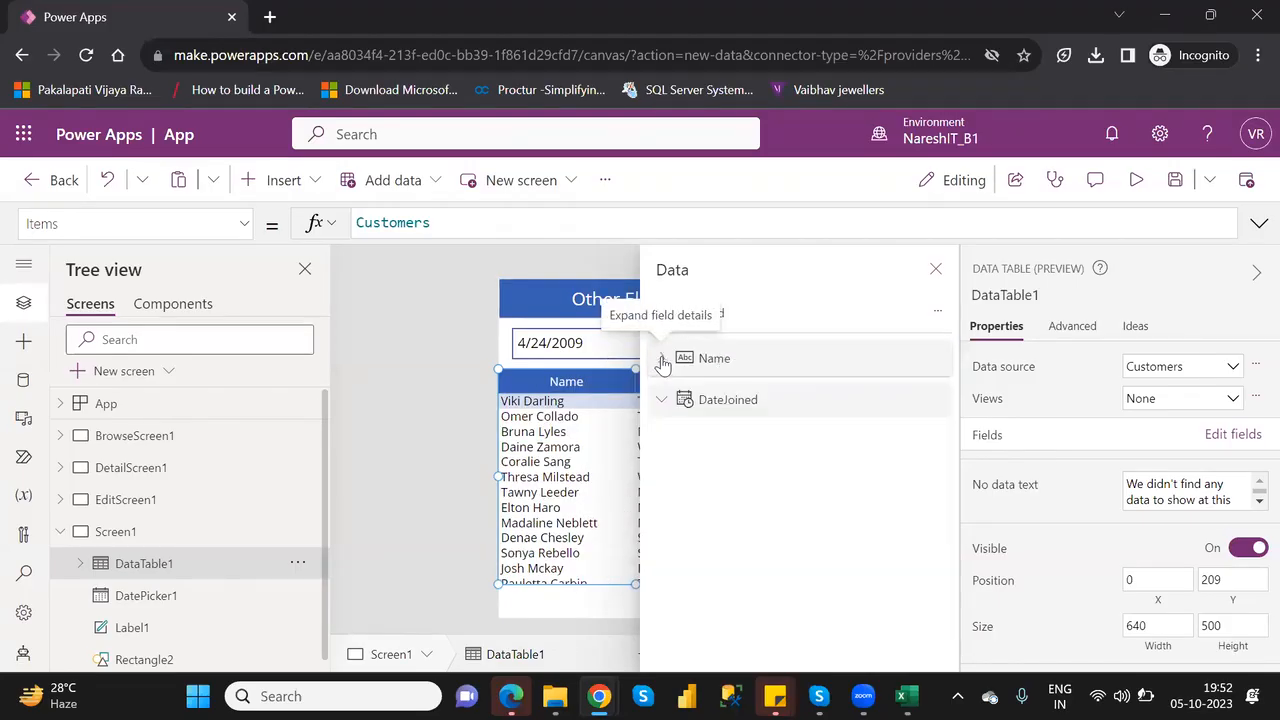
click(932, 278)
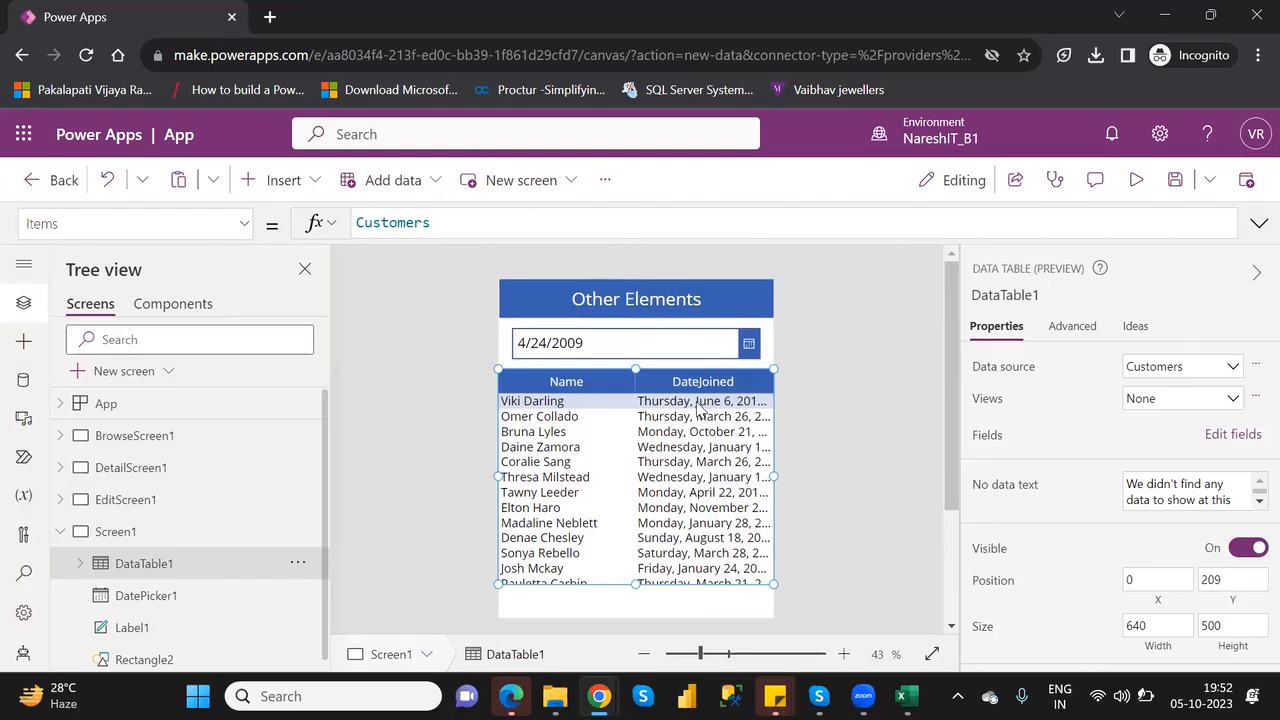
- Wrap the data table's Customers source in an AddColumns formula with a new column called "Format_DateJoined"
click(358, 222)
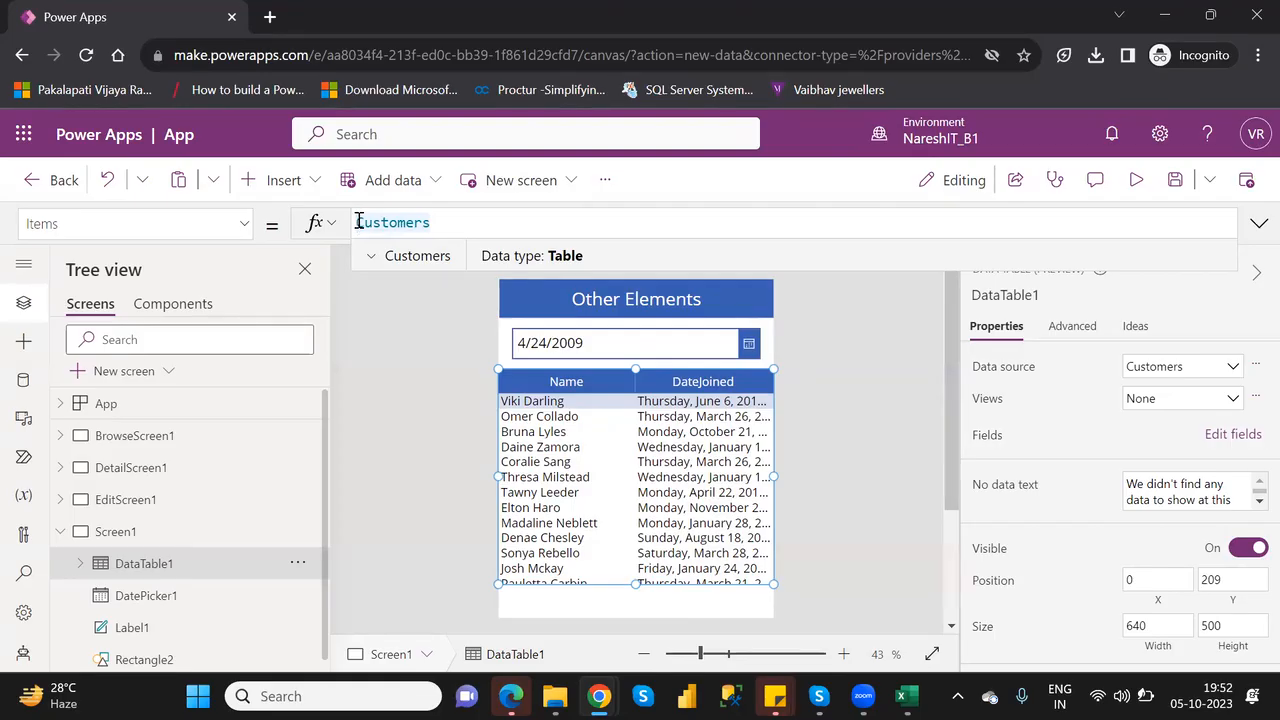
text(Ad)
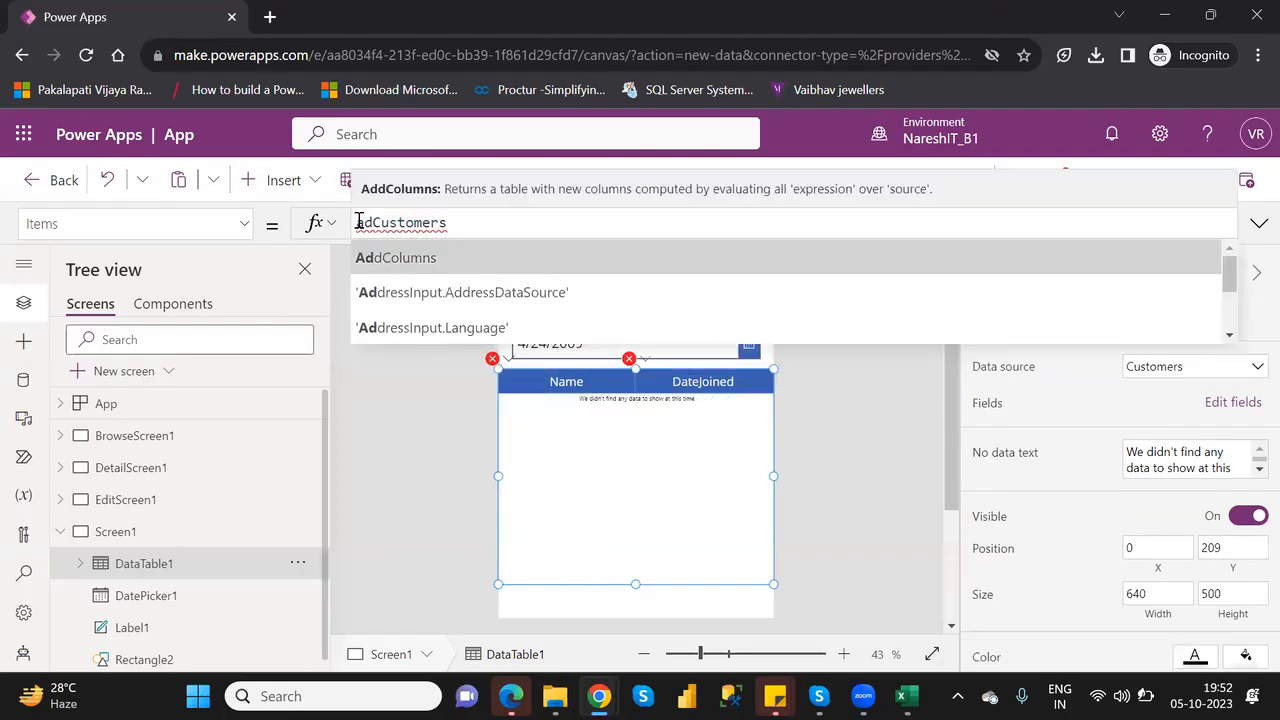
key(Tab)
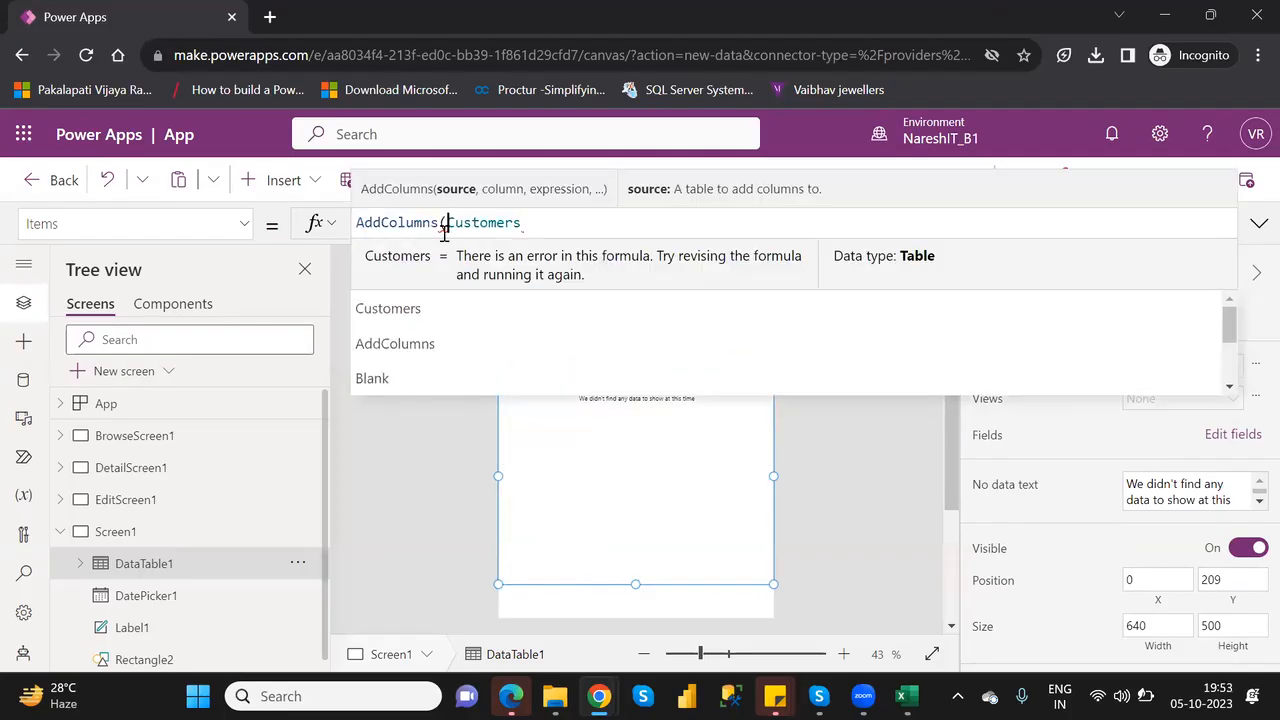
click(566, 223)
text(,)
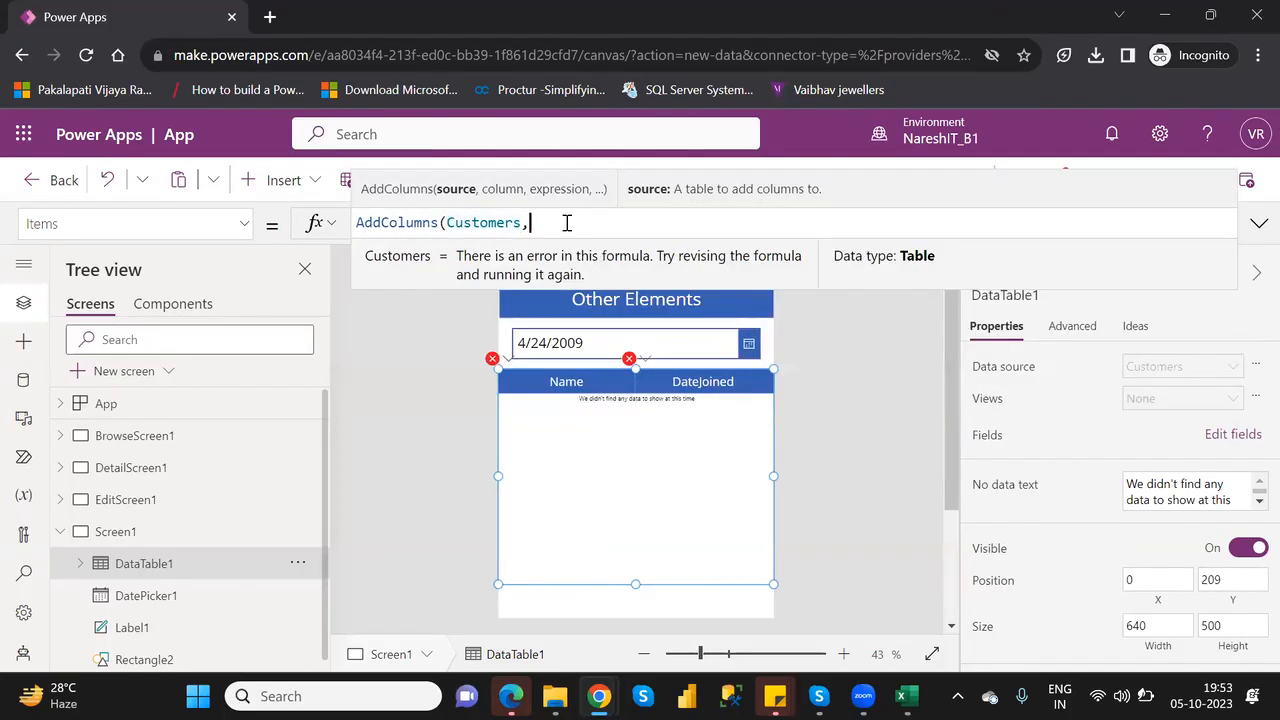
text("")
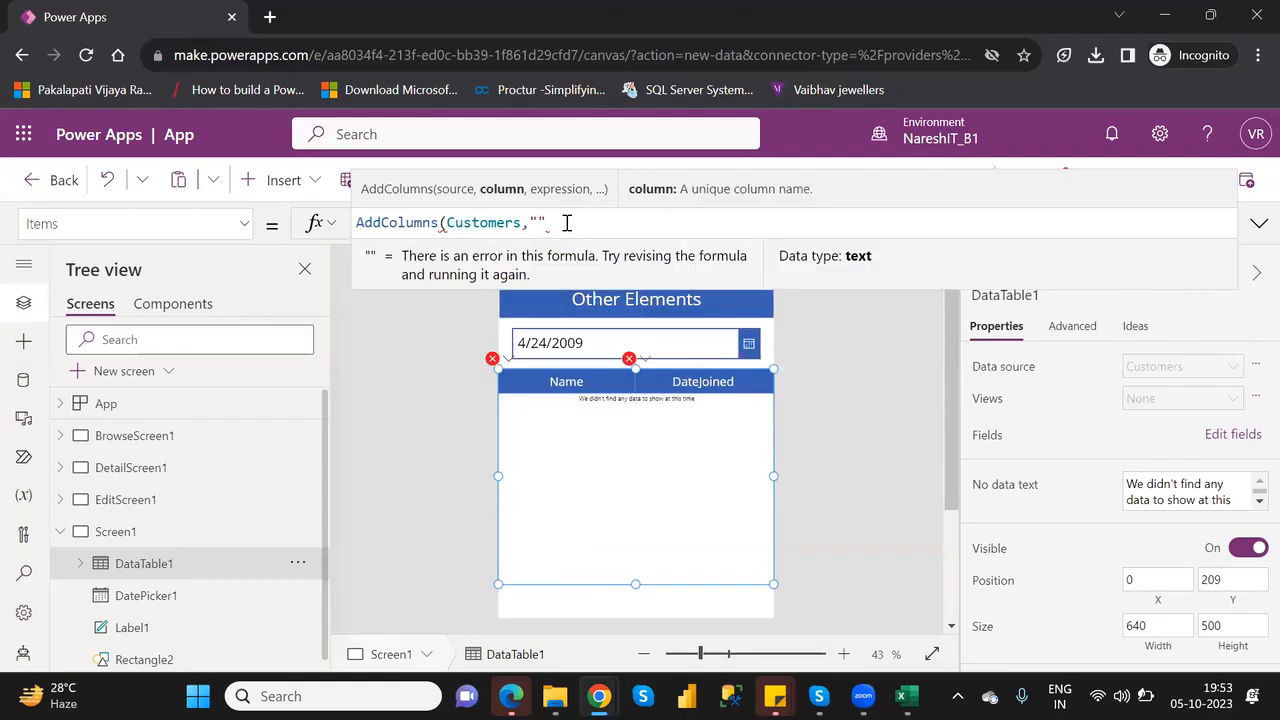
text(Format)
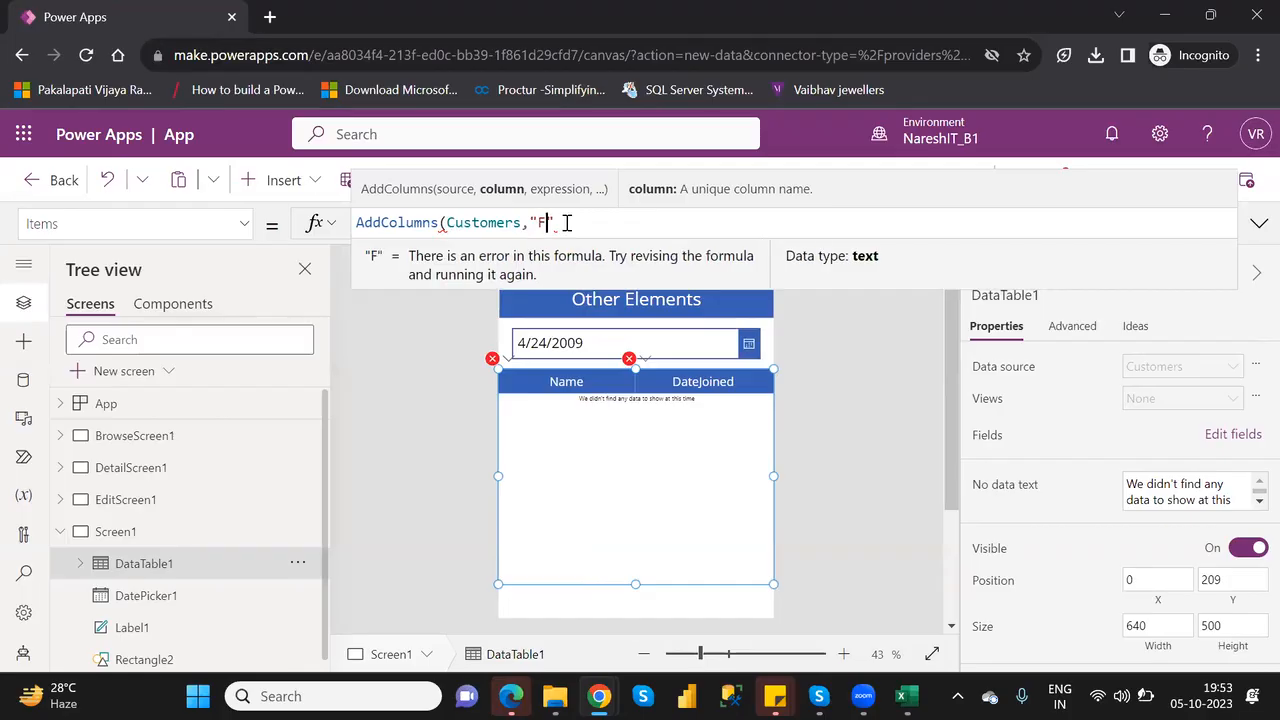
text(_Date)
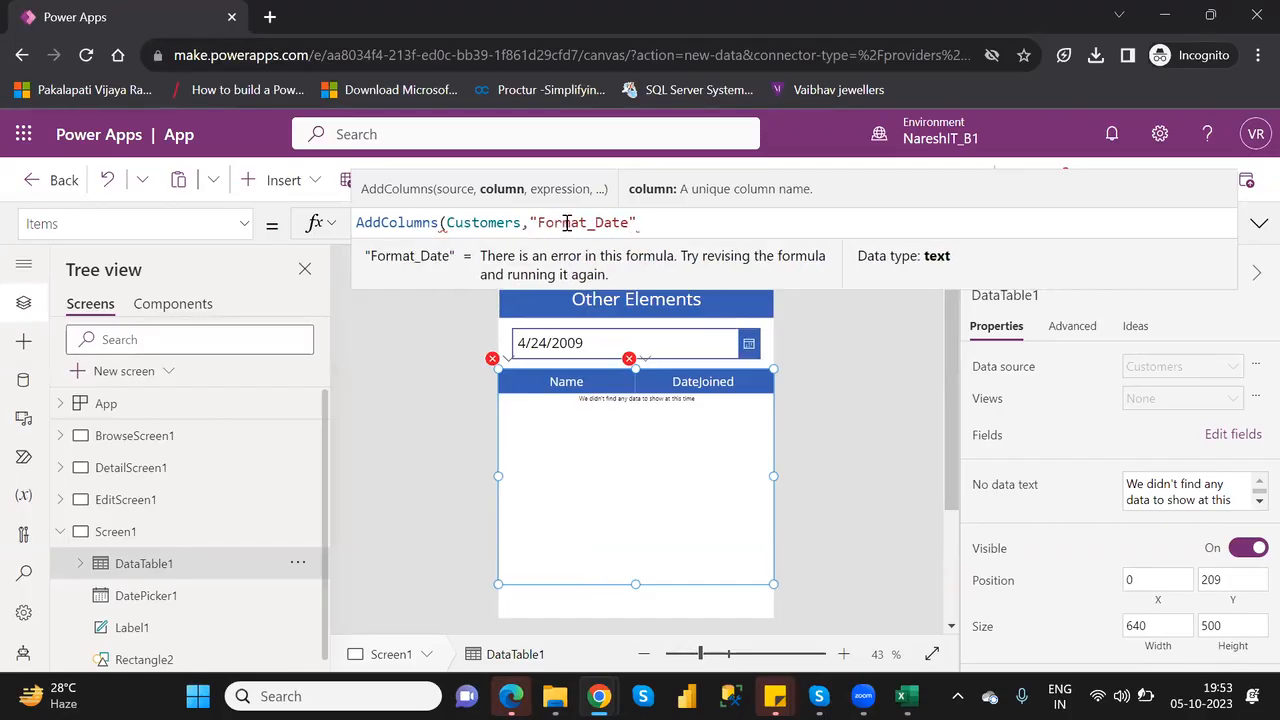
text(Joined)
text(,form)
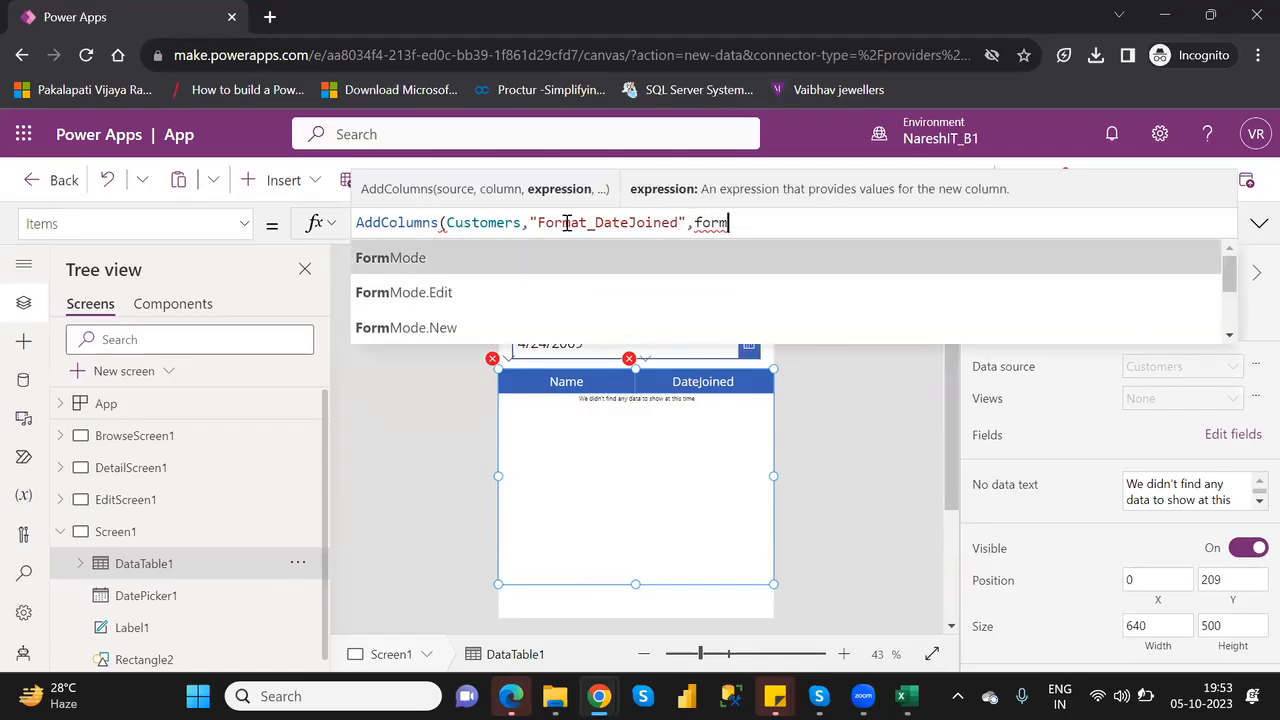
key(BackSpace)
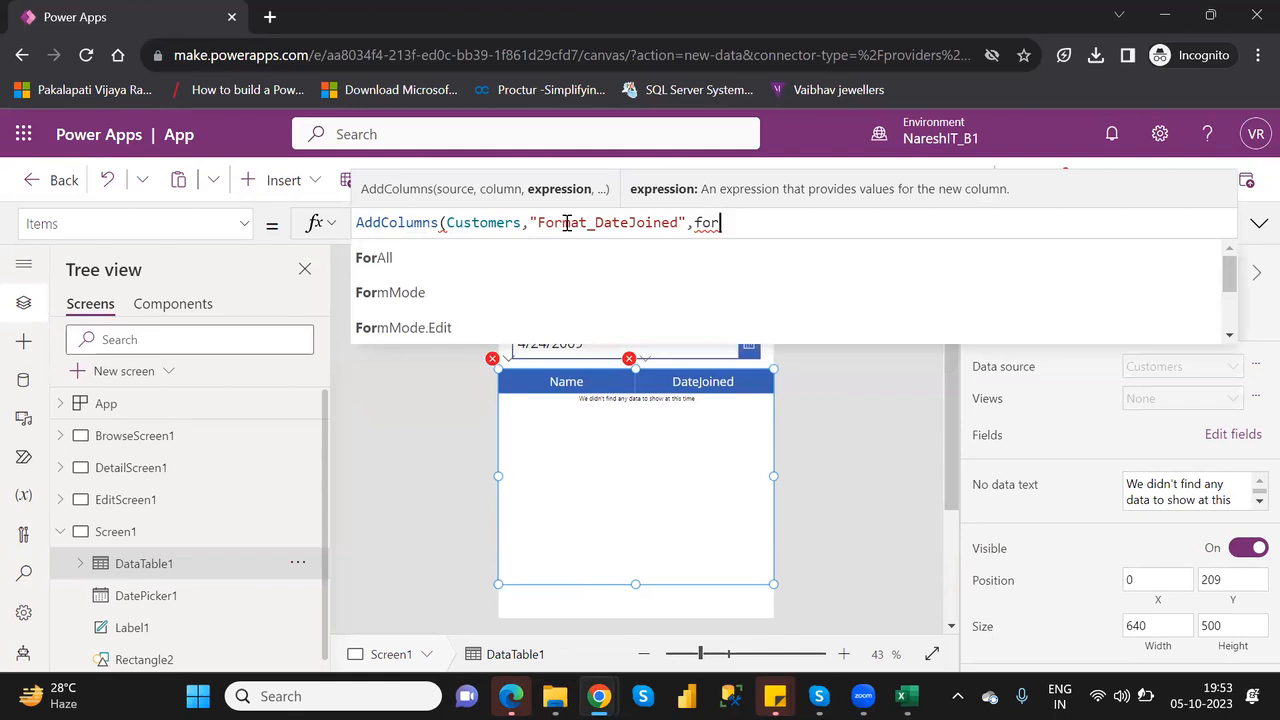
key(BackSpace)
key(BackSpace)
key(BackSpace)
text(f)
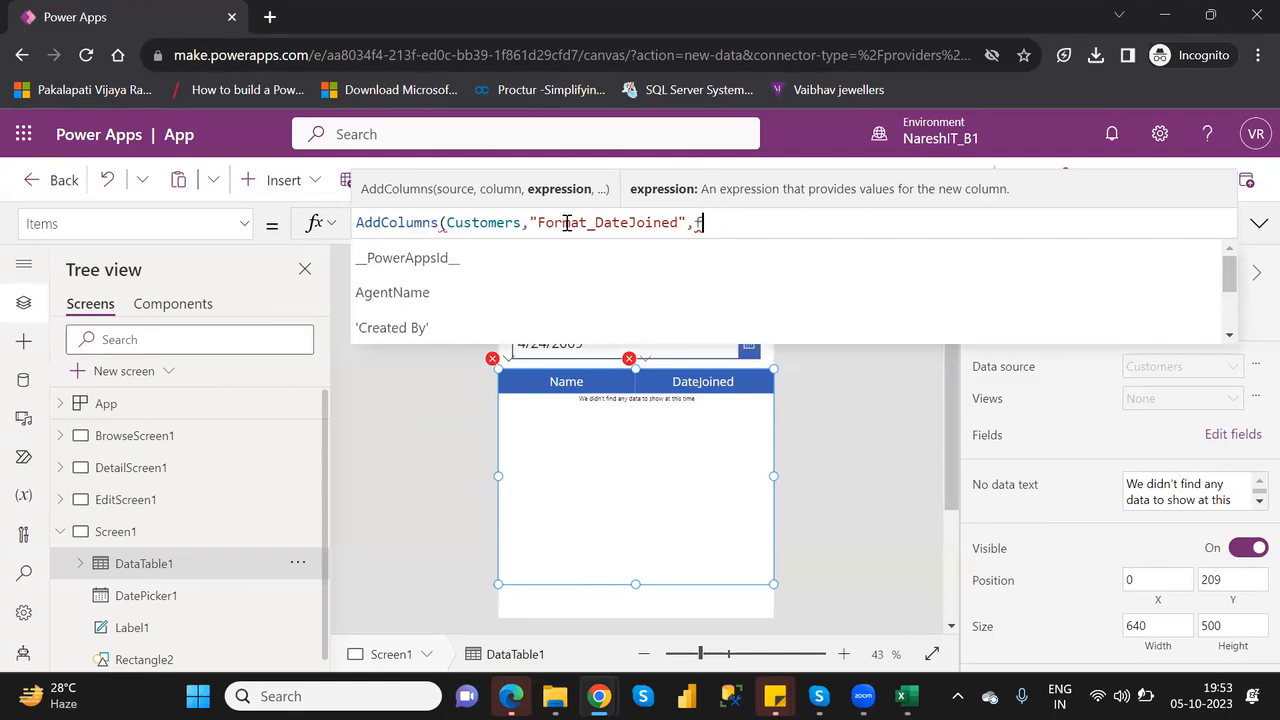
text(orm)
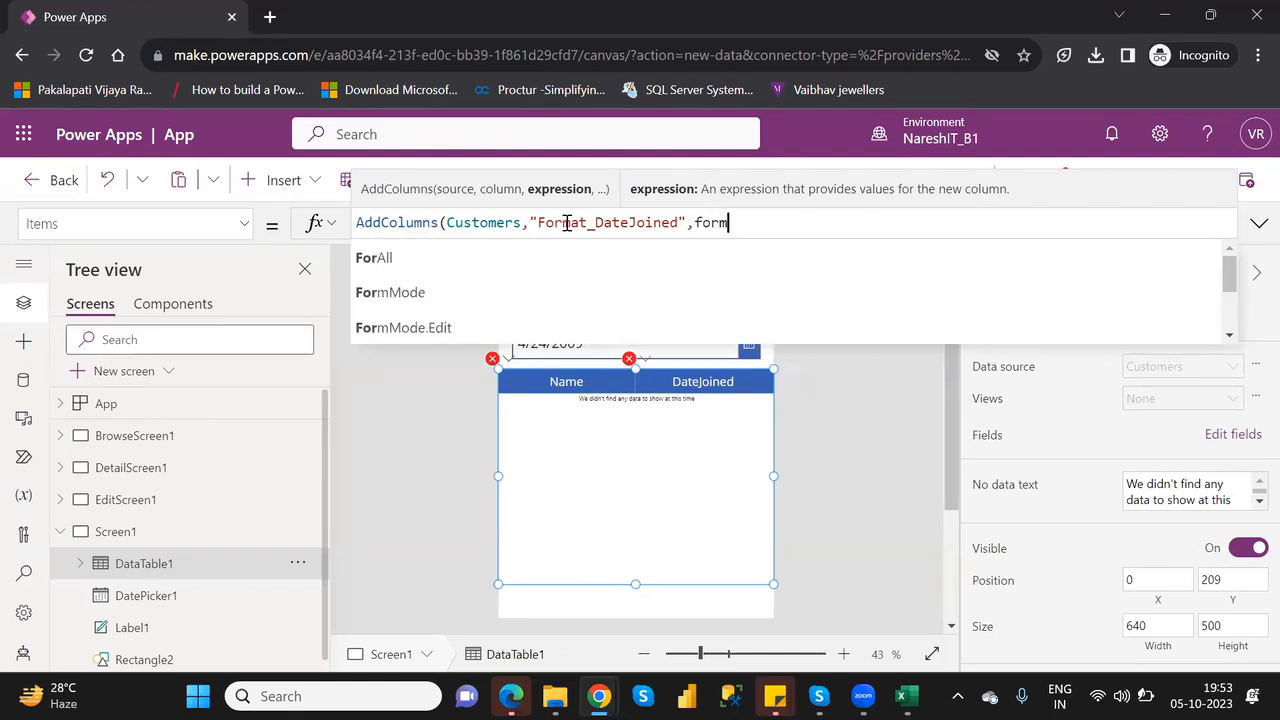
key(BackSpace)
key(BackSpace)
key(BackSpace)
key(BackSpace)
- Begin the new column's expression with the Text function, using the DateJoined field as its value
text(tex)
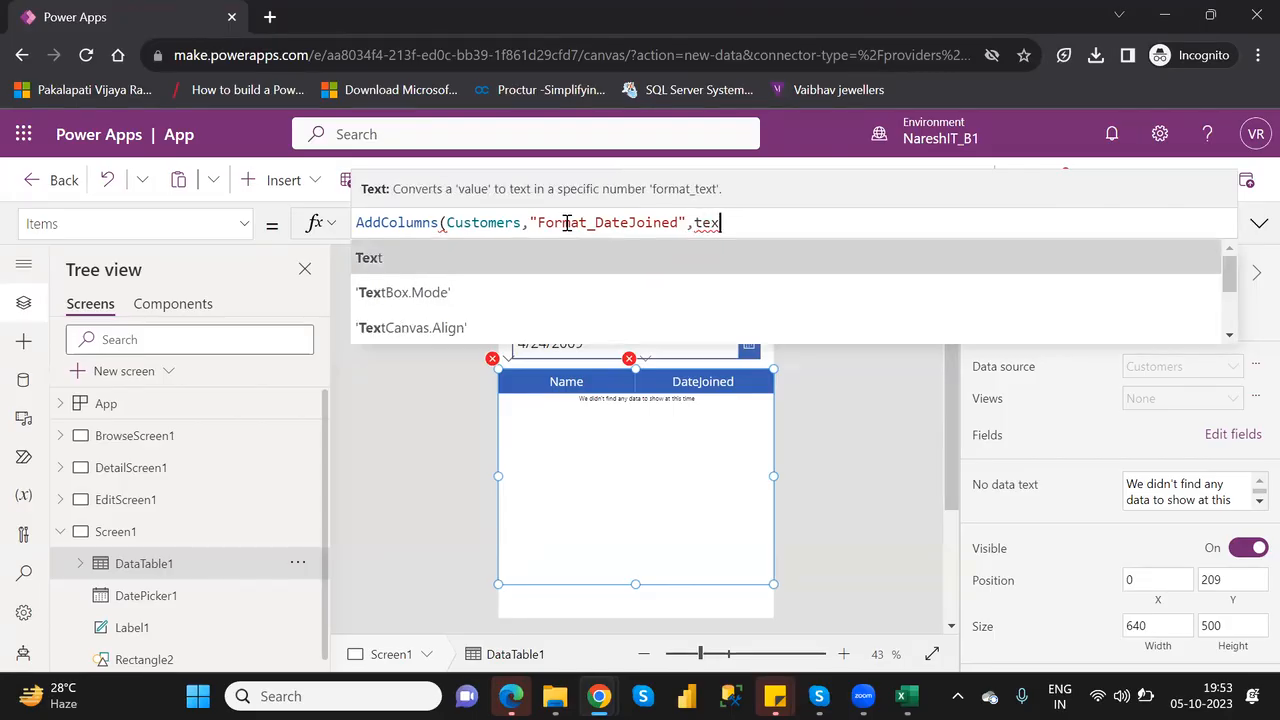
key(Tab)
key(Down)
key(Down)
key(Down)
key(Down)
key(Down)
key(Down)
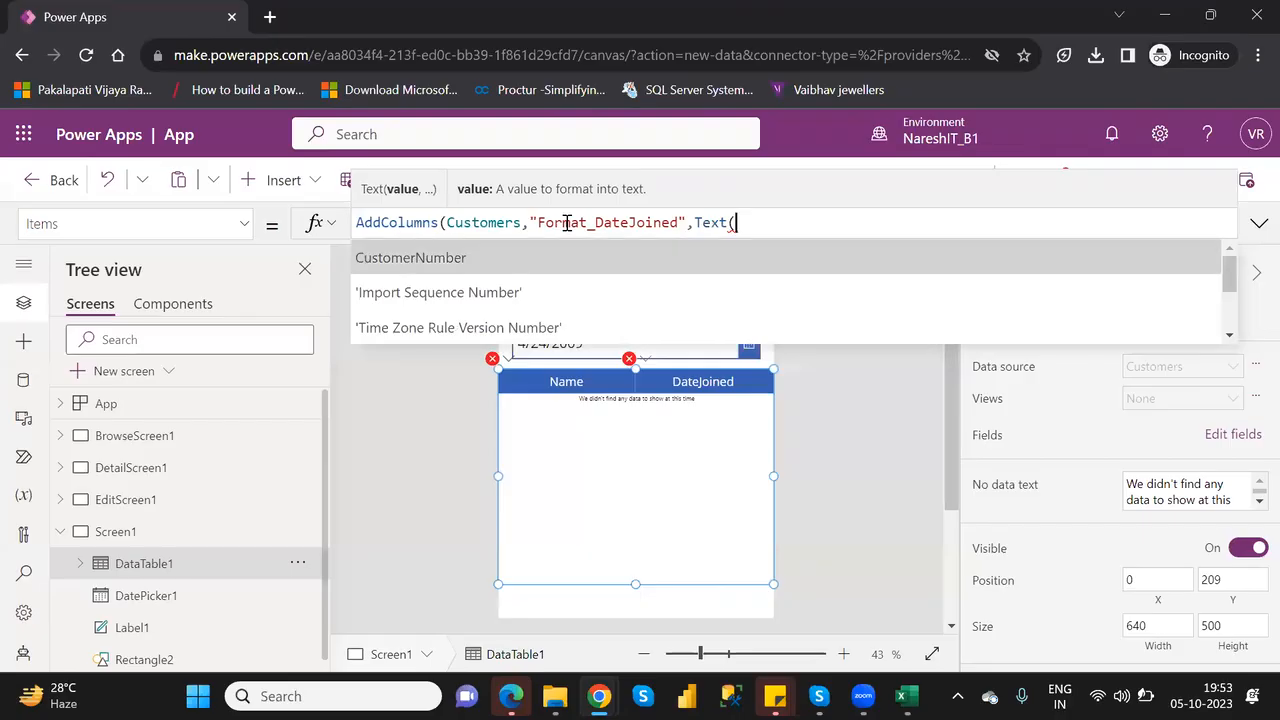
key(Down)
key(Down)
key(Down)
key(Down)
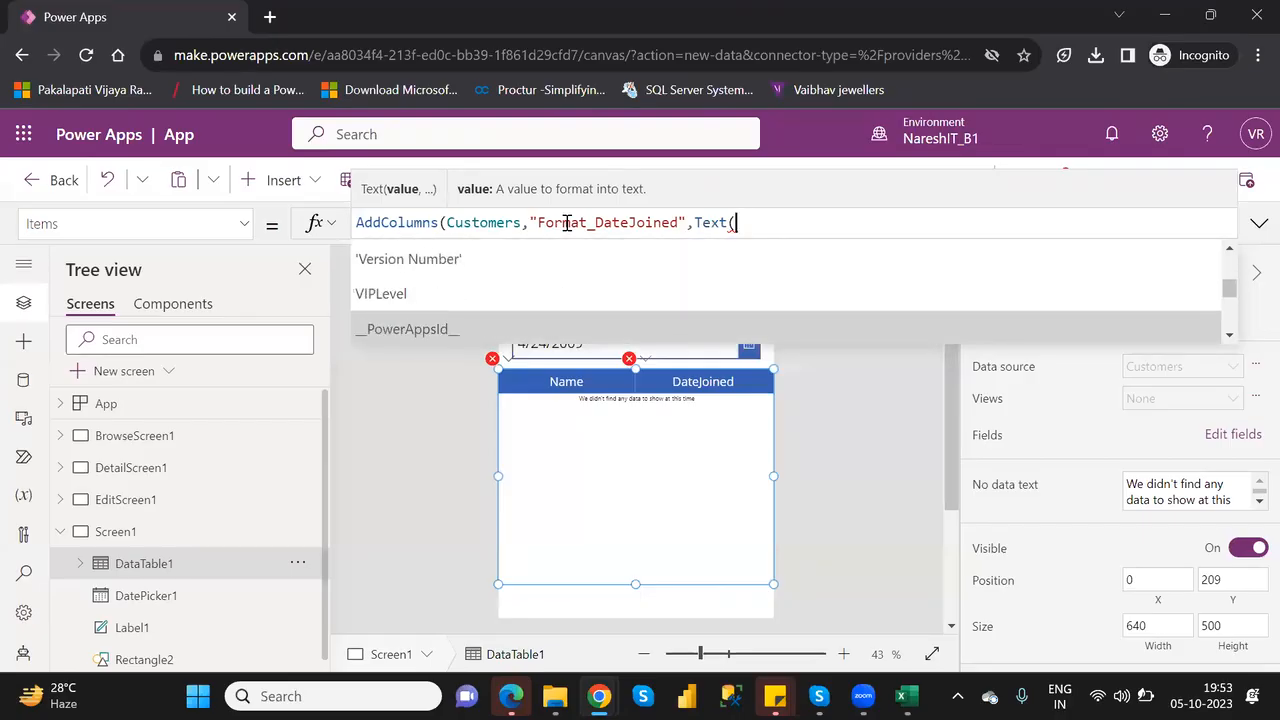
key(Down)
key(Down)
key(Down)
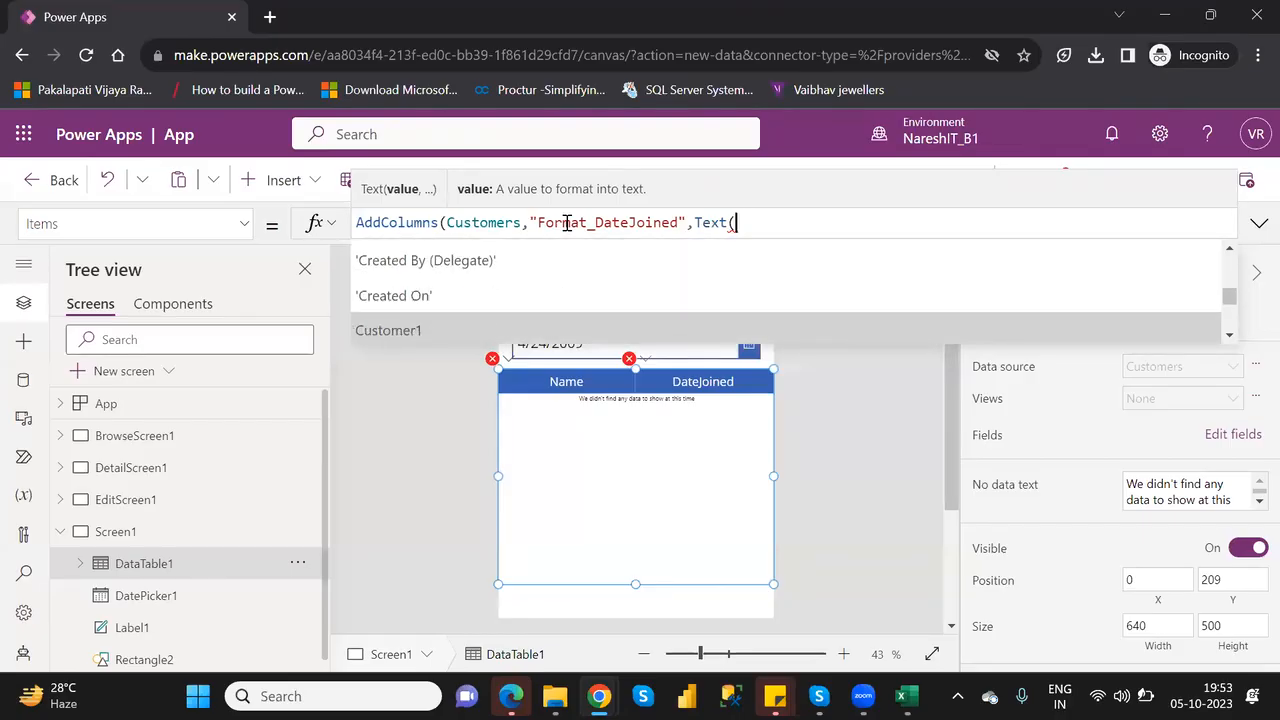
key(Up)
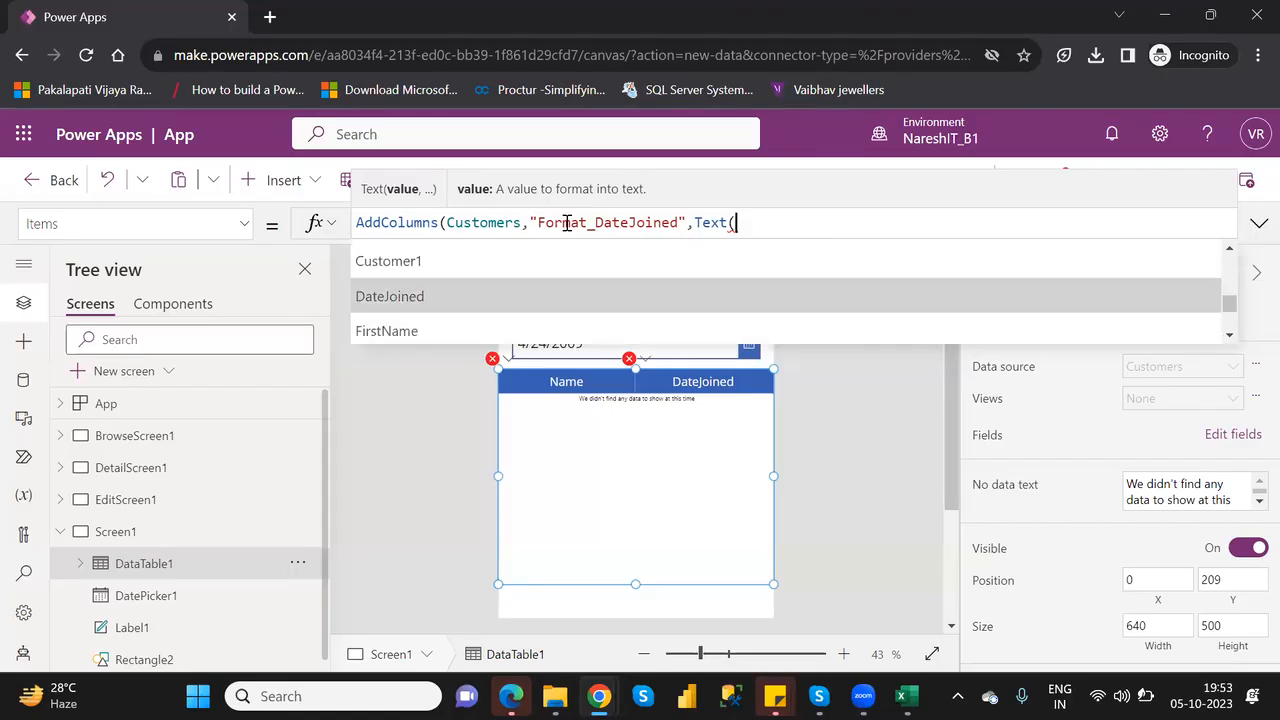
key(Tab)
text(,)
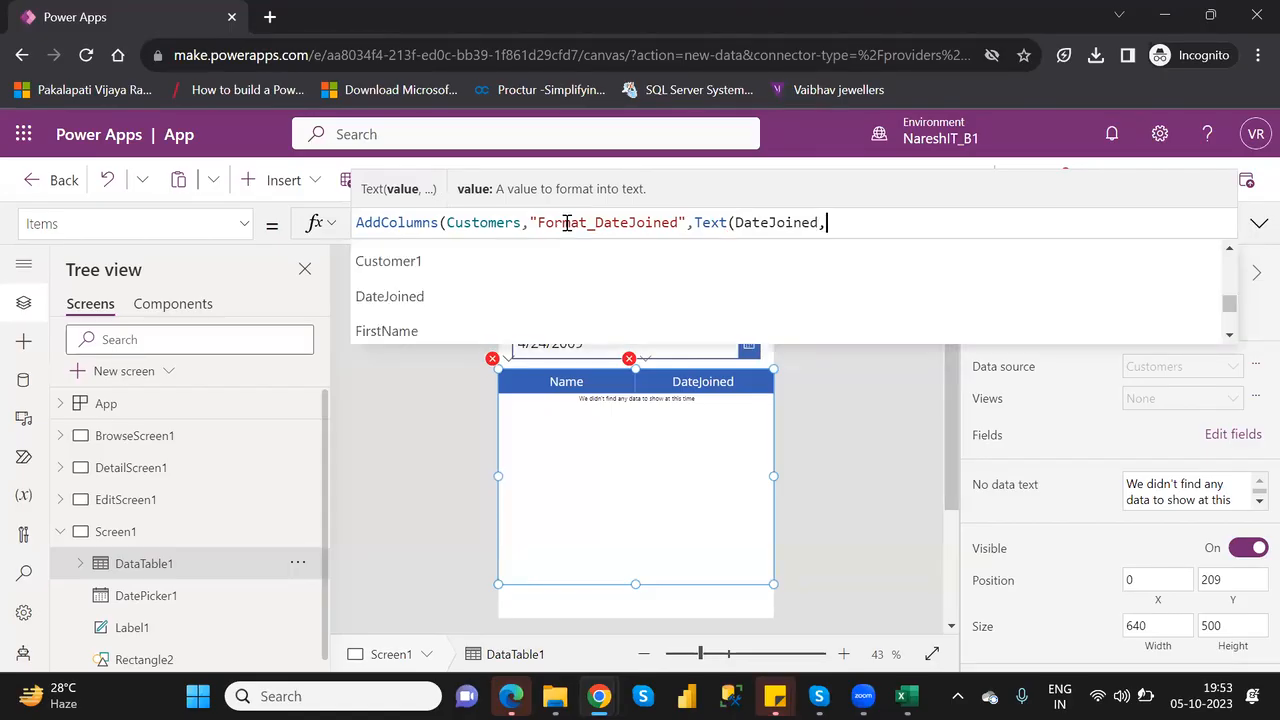
- Give the Text function the format "dd/MM/yyyy" and close both functions of the formula
text("")
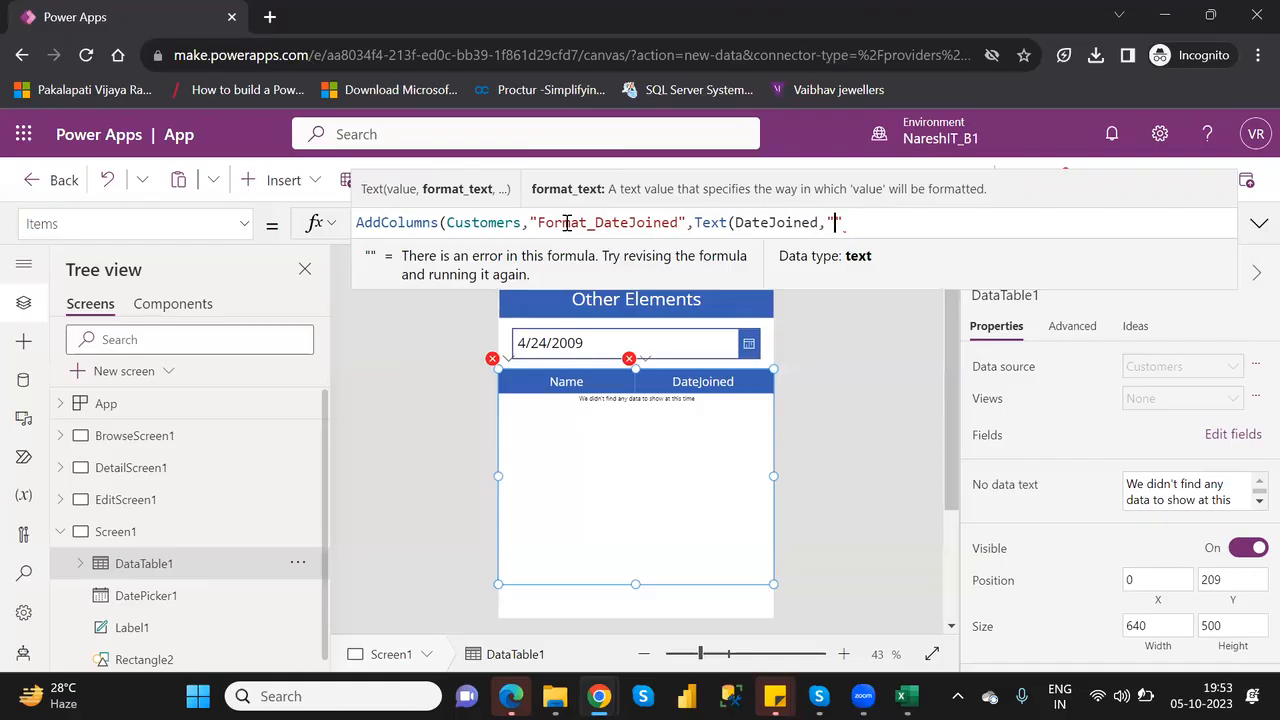
text(dd/)
text(MM/)
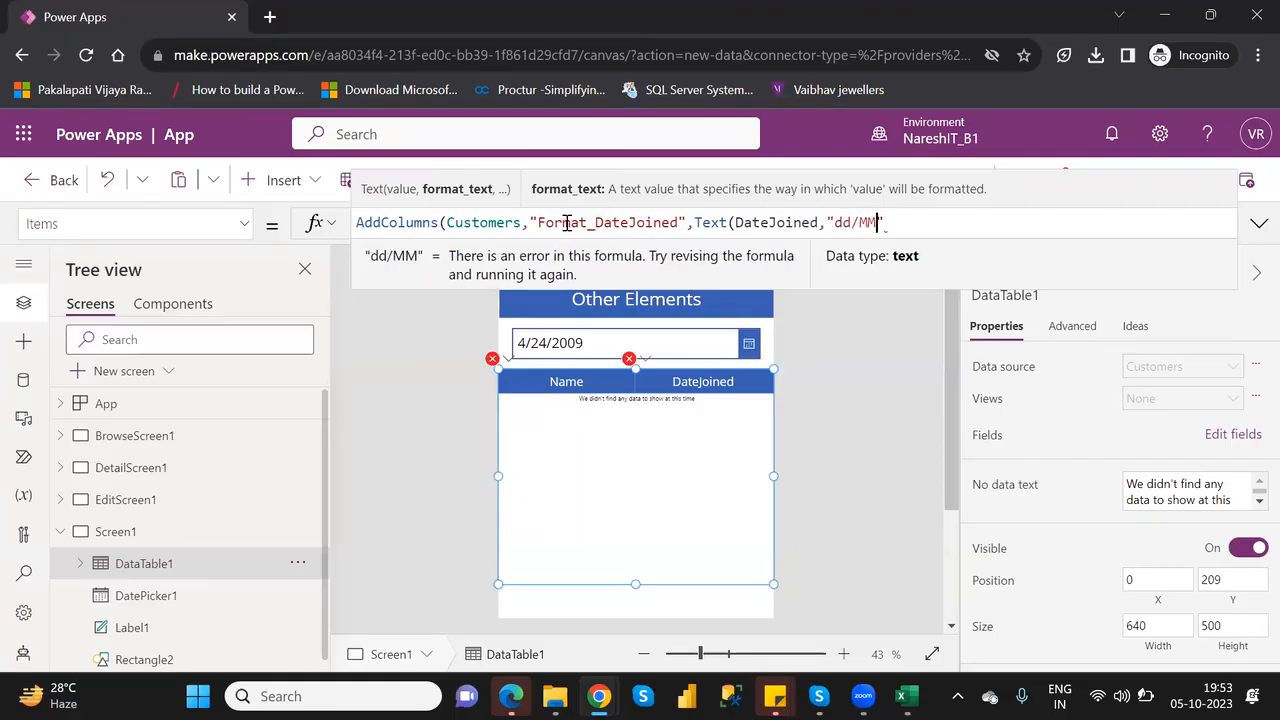
text(yyy)
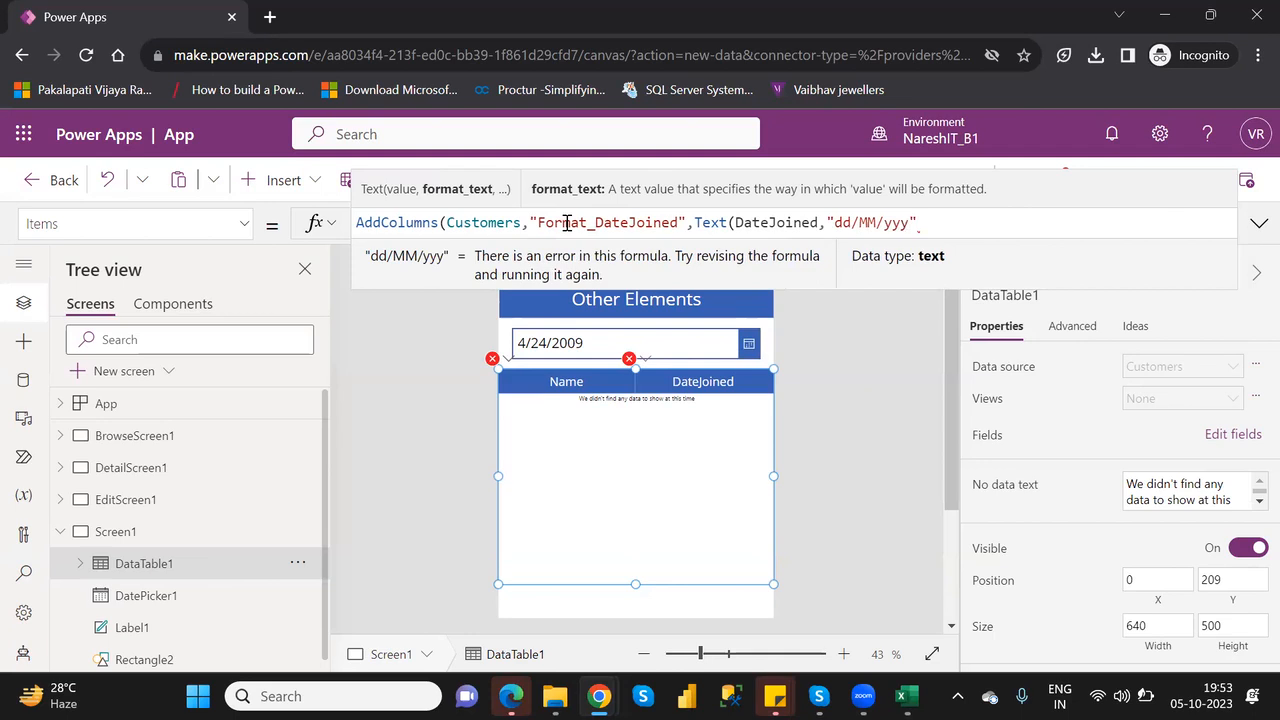
text(y")
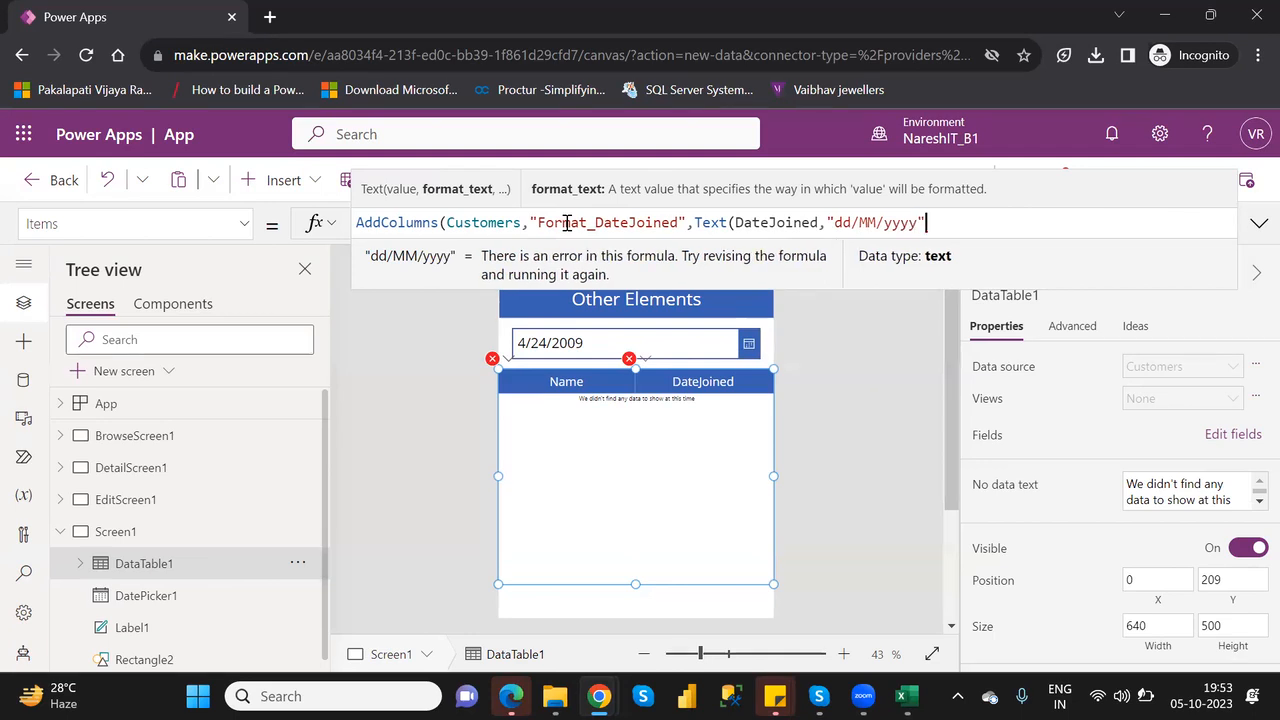
text())
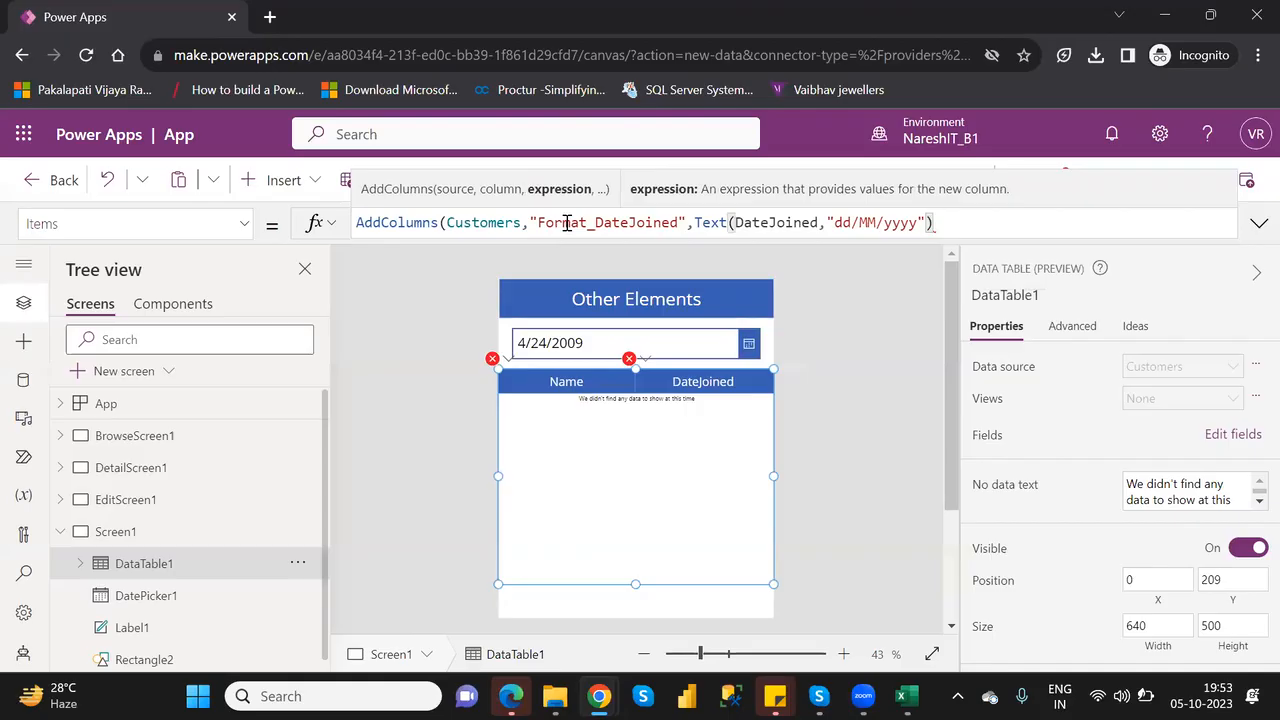
text())
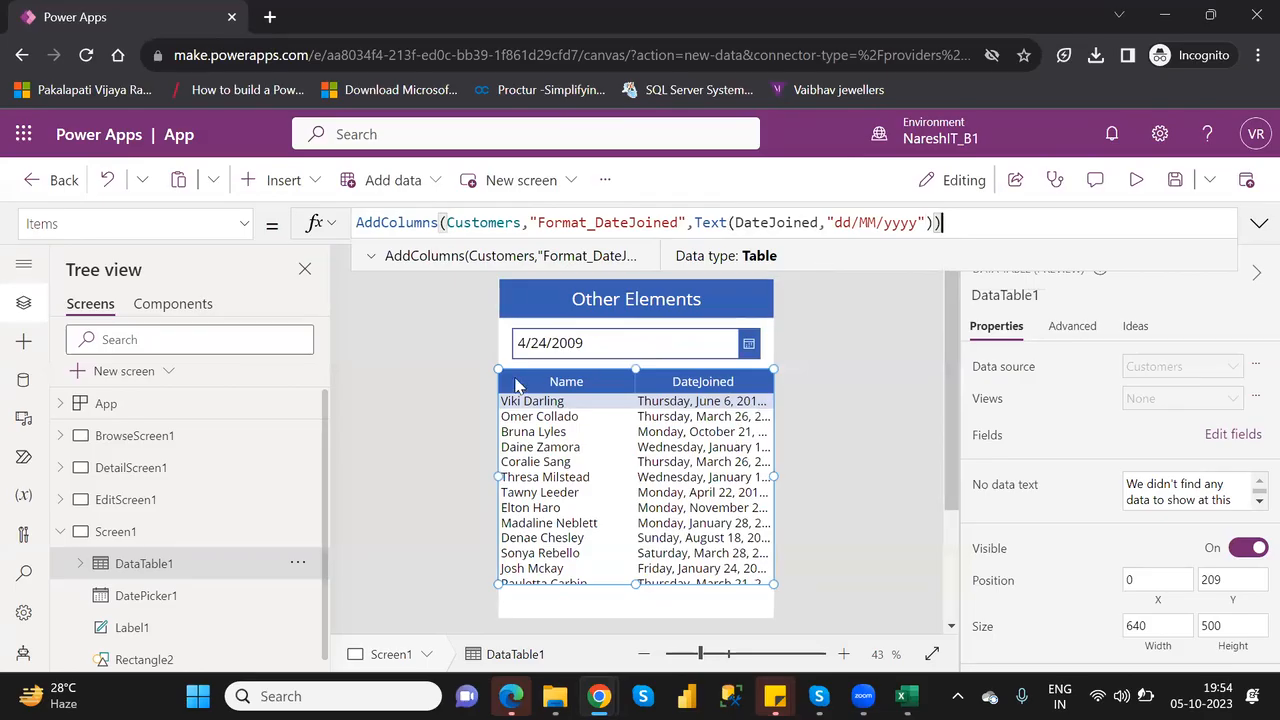
- Change the date format in the Text function to "MM/dd/yyyy"
click(851, 222)
key(BackSpace)
key(BackSpace)
text(MM)
double_click(868, 222)
text(dd)
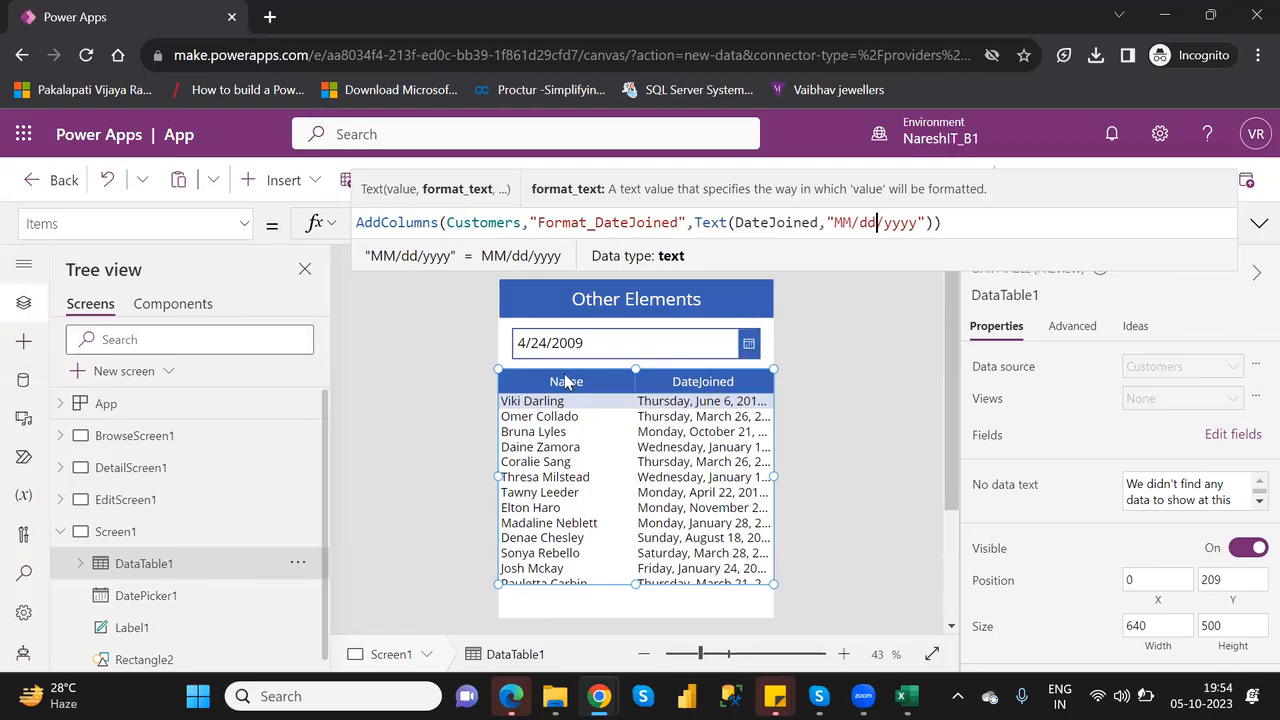
double_click(412, 224)
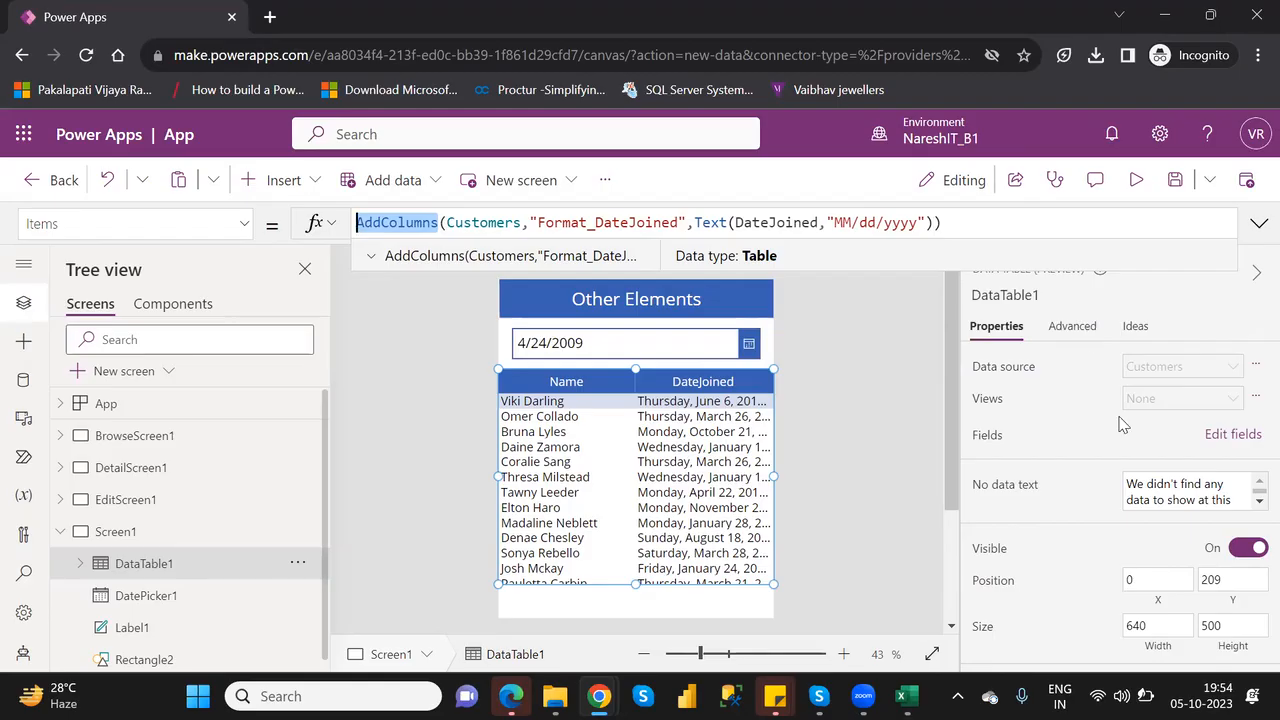
- Remove the DateJoined field from the data table's fields
click(1230, 440)
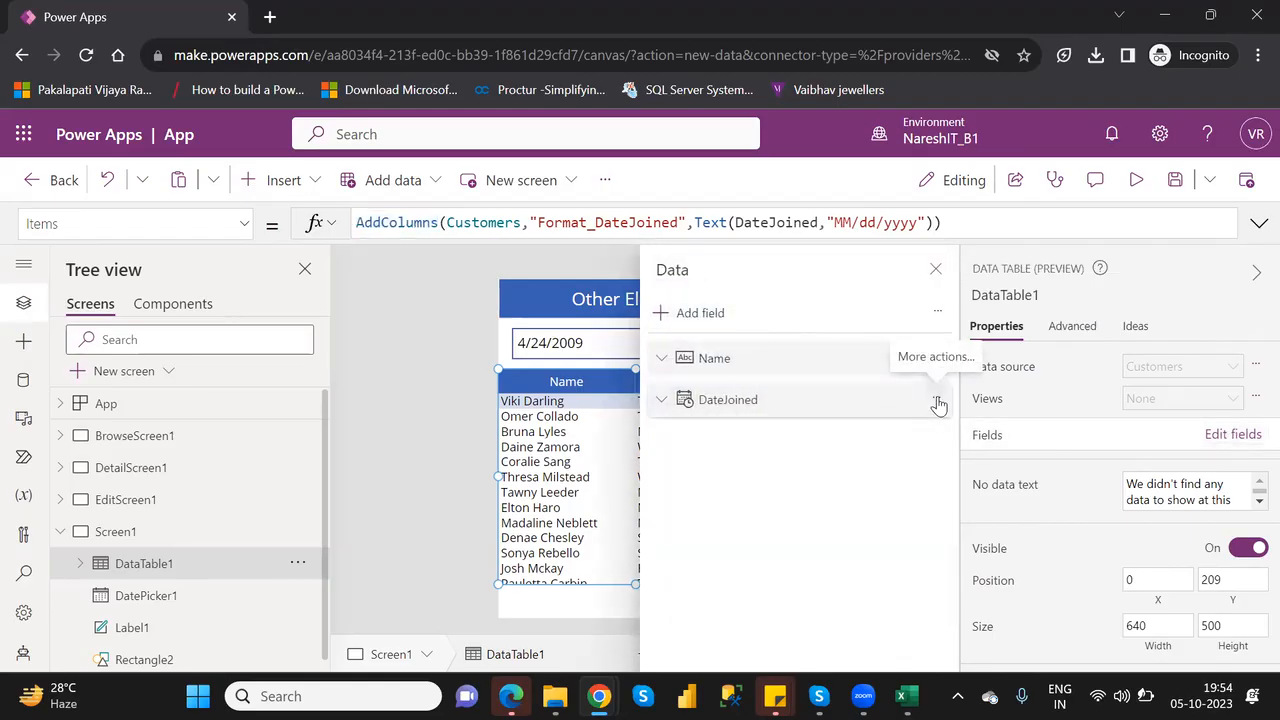
click(937, 400)
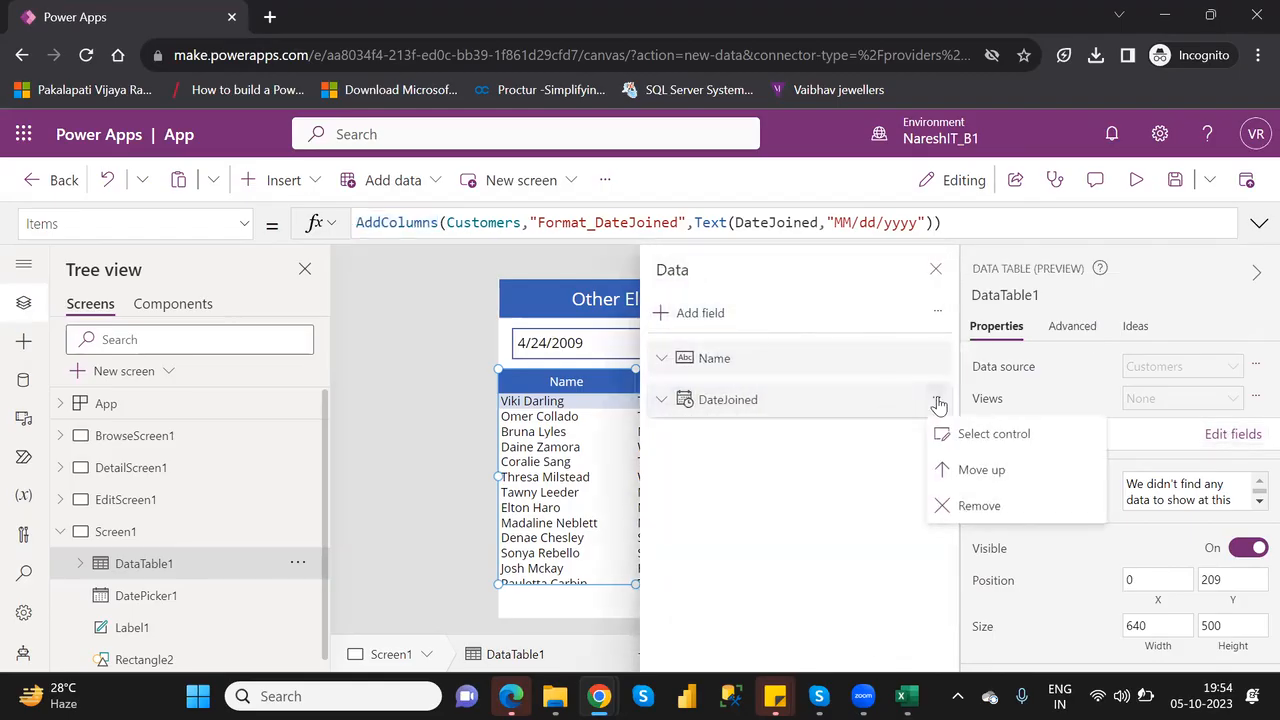
click(983, 506)
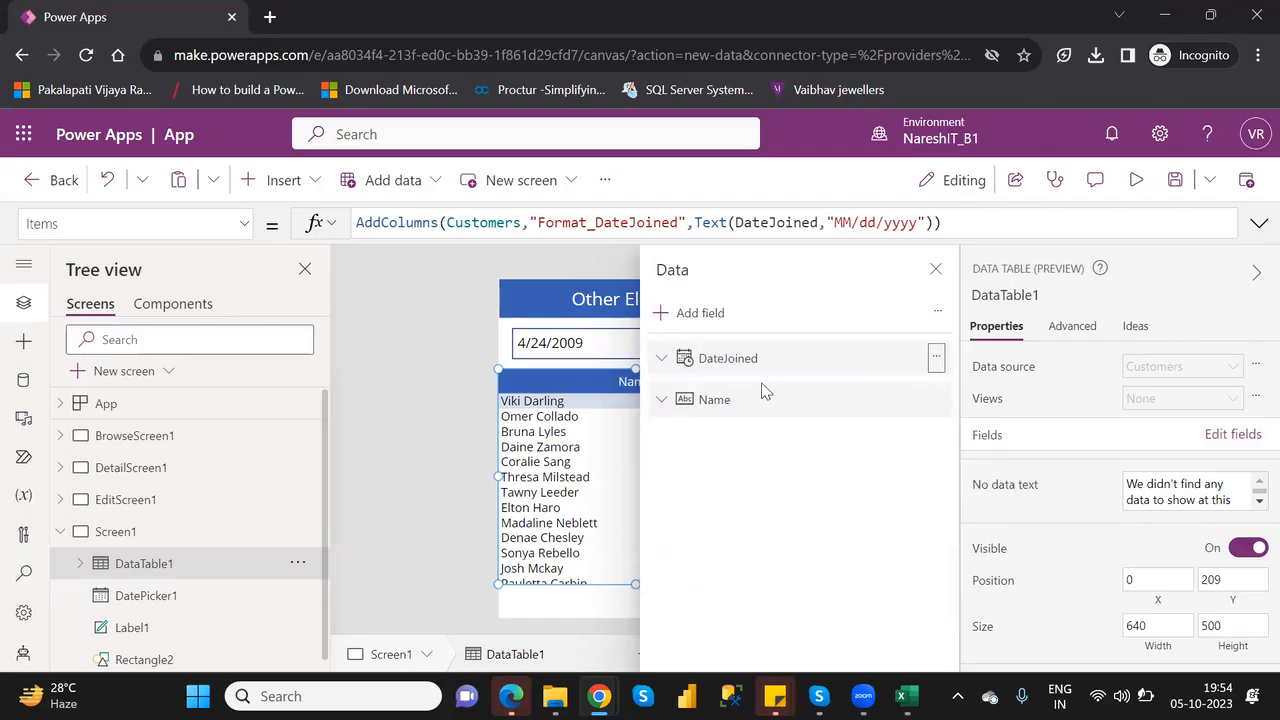
- Add the Format_DateJoined field to the data table and close the field list
click(700, 314)
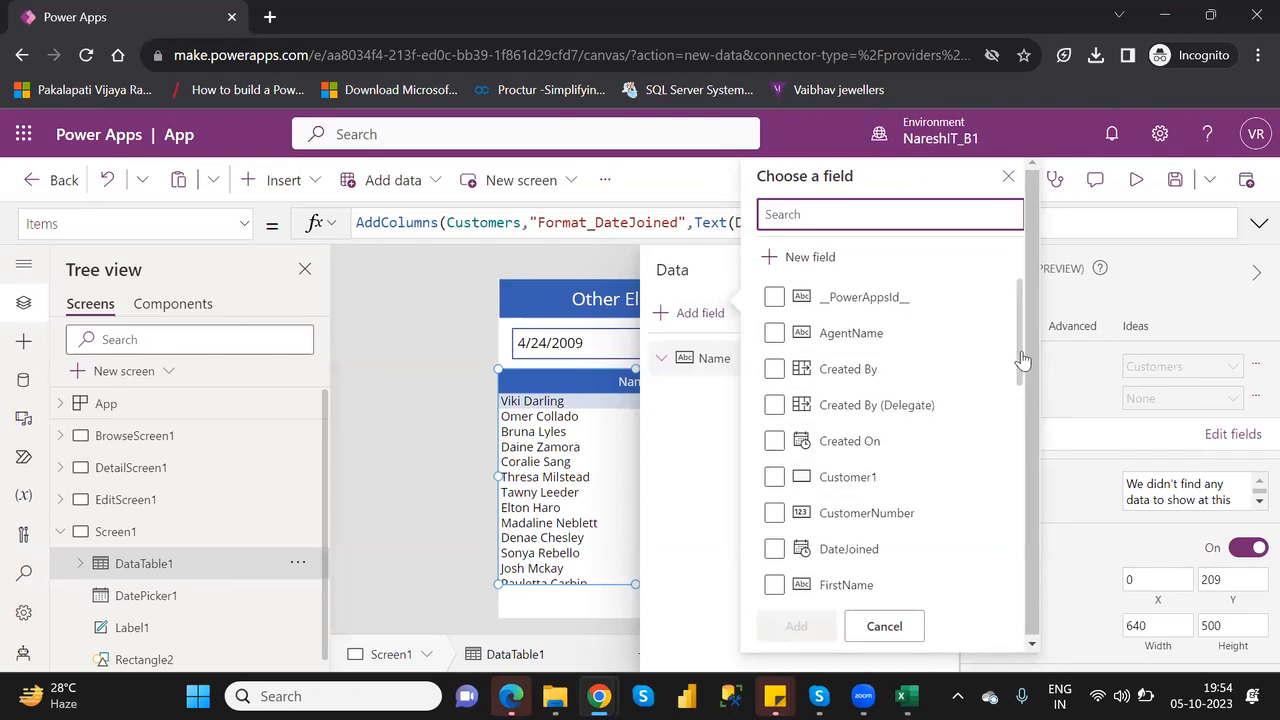
drag(1022, 366, 1021, 400)
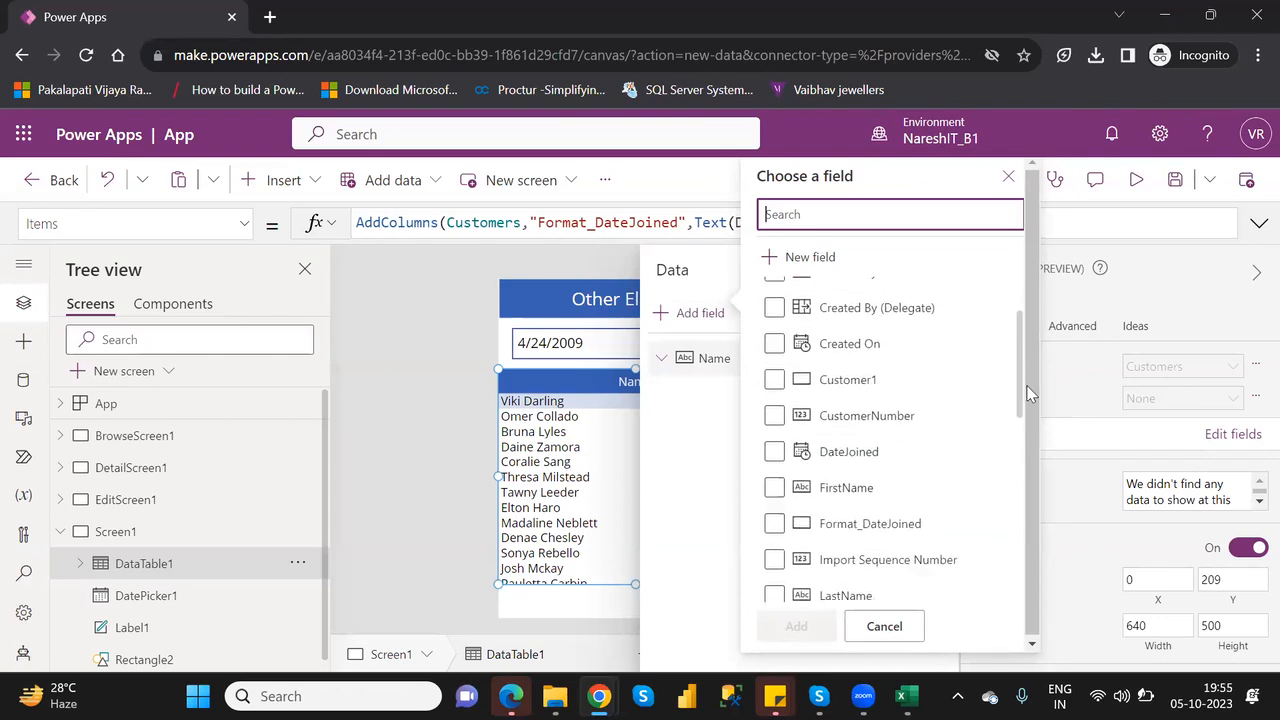
click(776, 511)
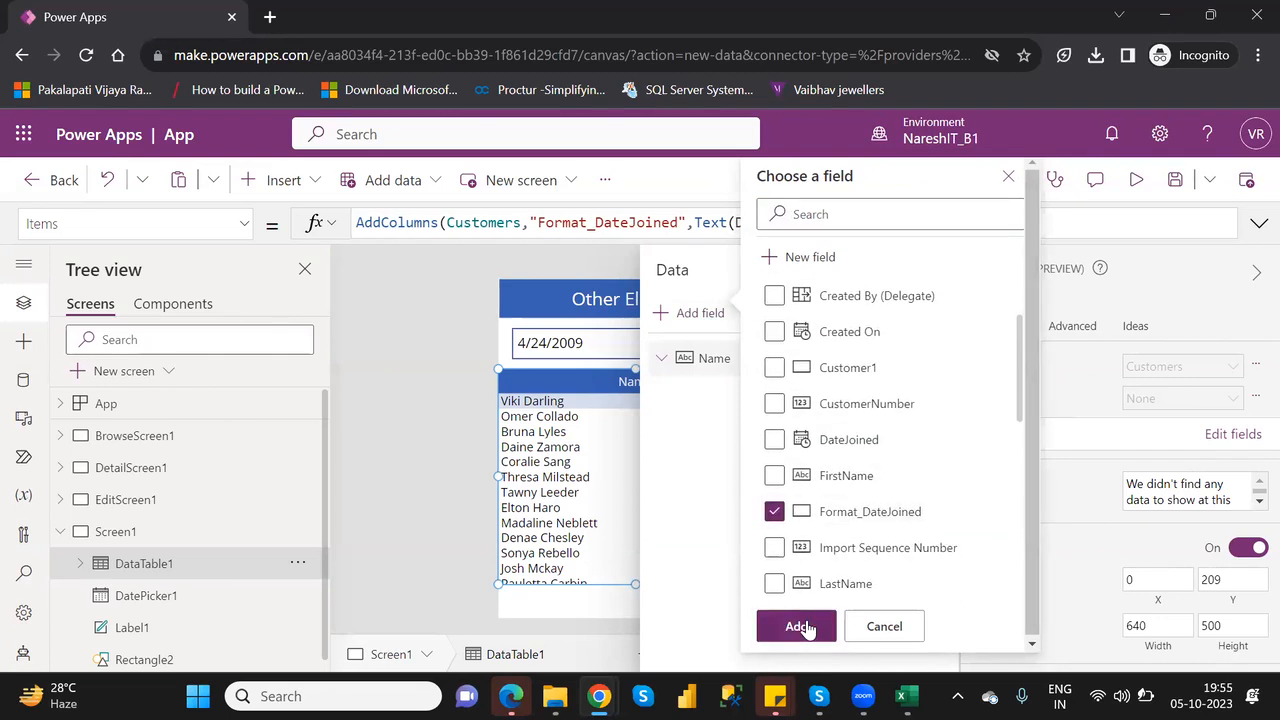
click(802, 626)
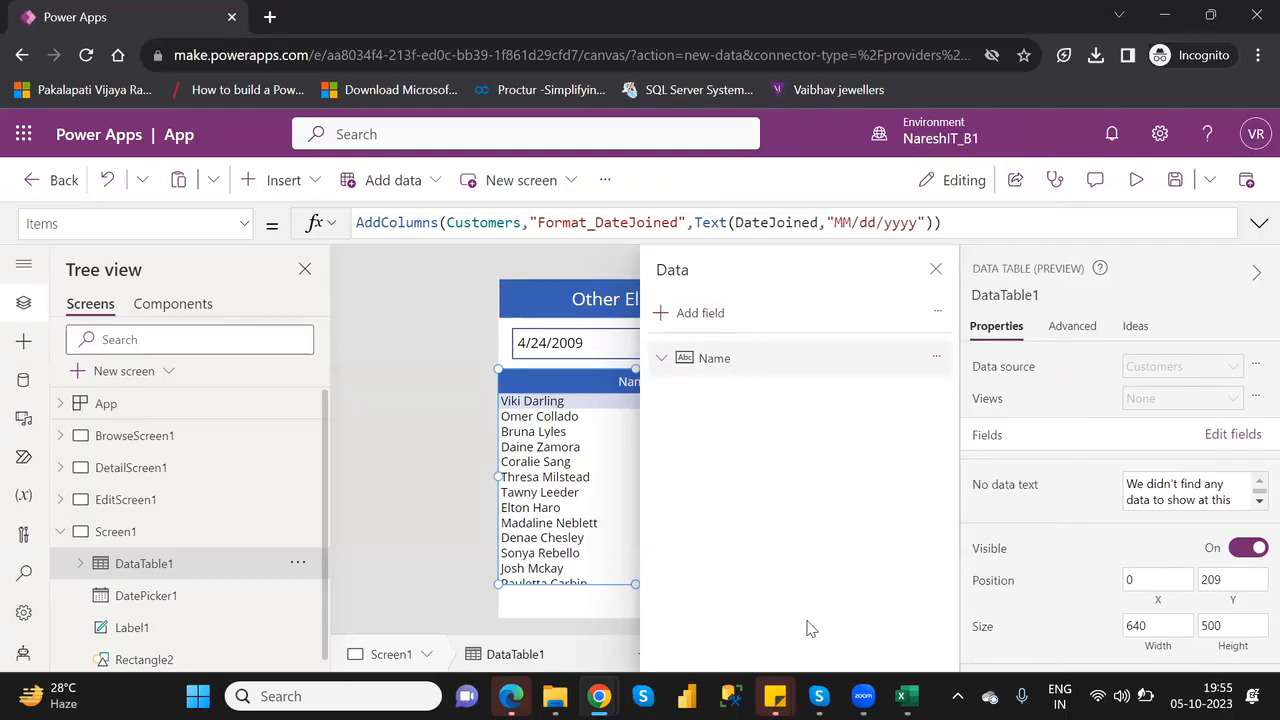
click(933, 270)
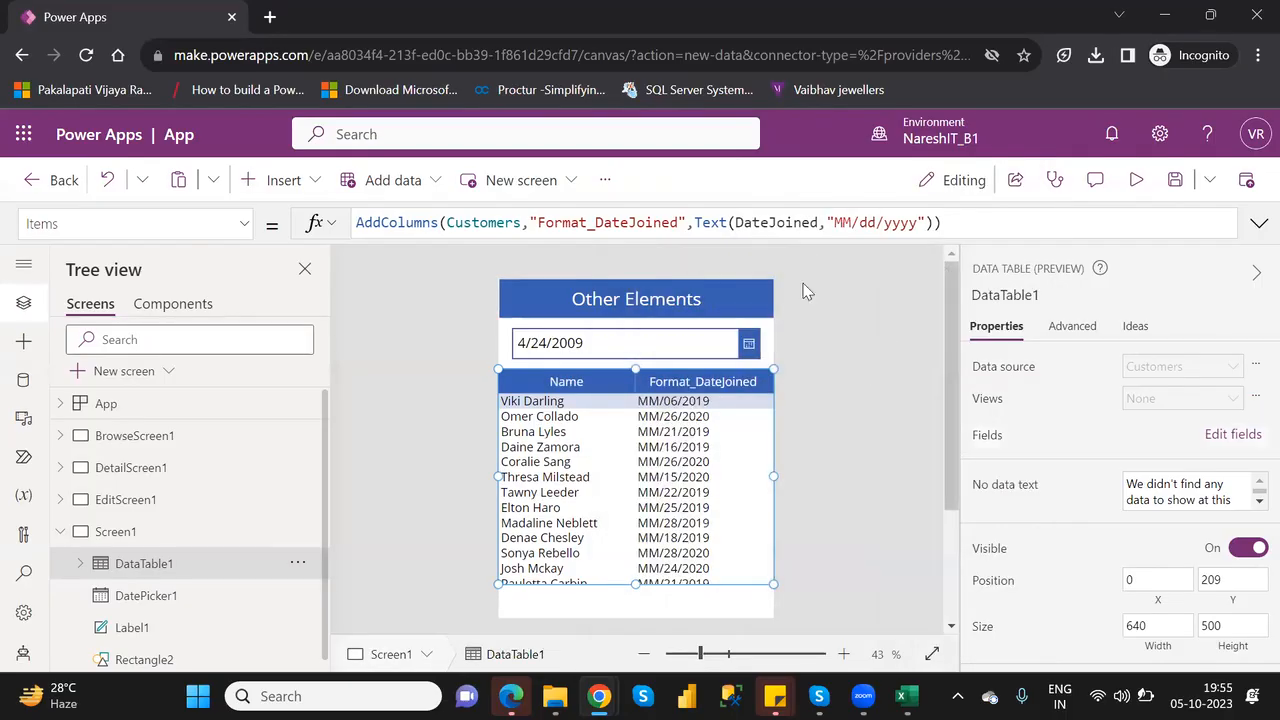
- Change the Text function's date format to lowercase months, "mm/dd/yyyy"
click(853, 222)
key(BackSpace)
key(BackSpace)
text(mm)
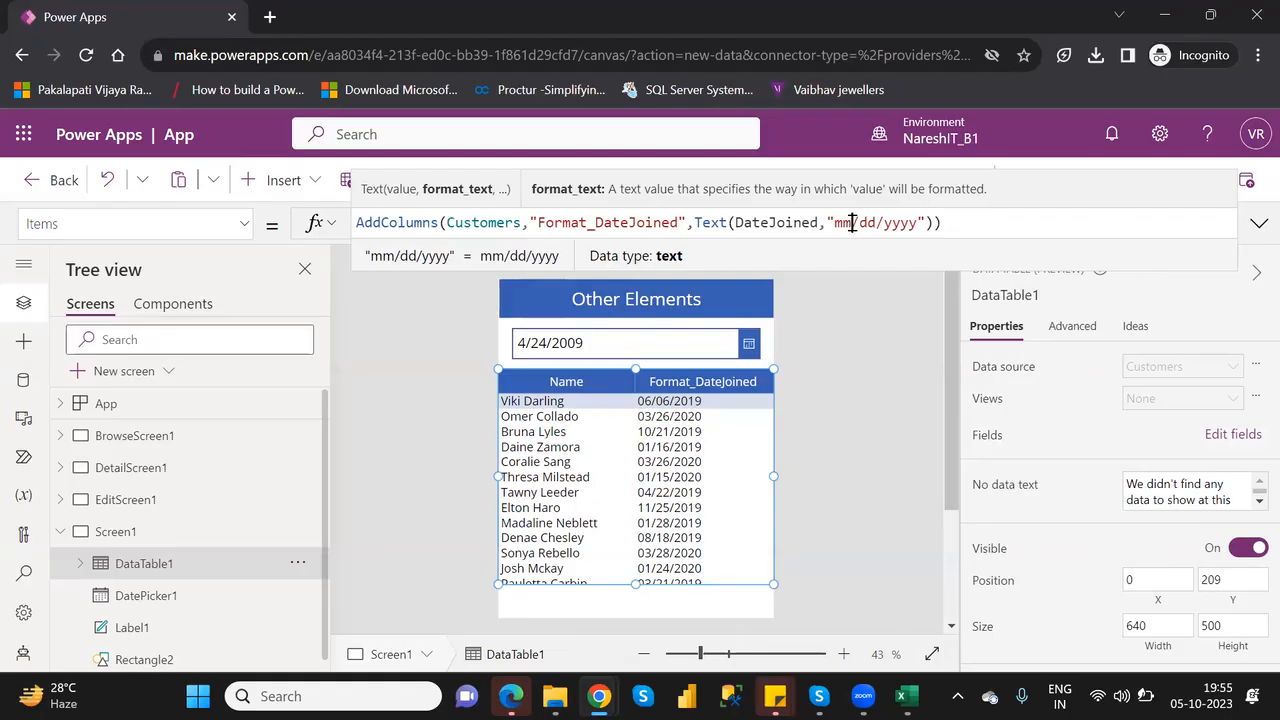
key(BackSpace)
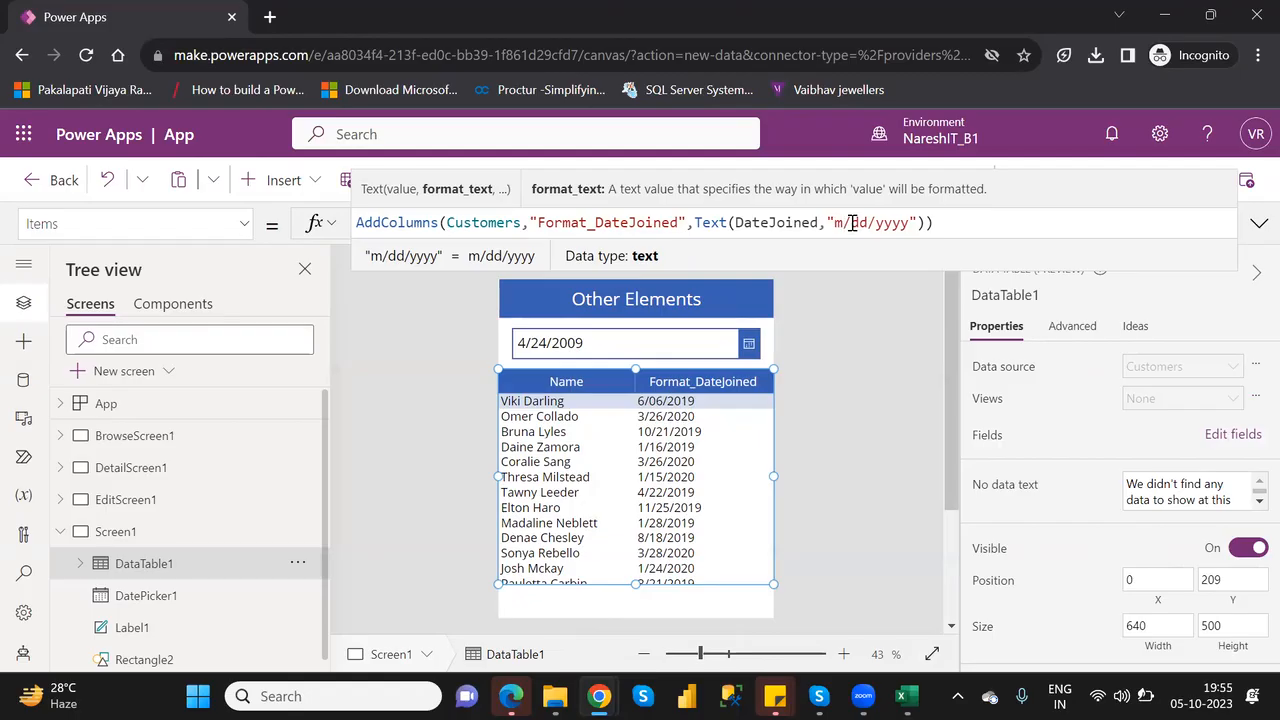
text(m)
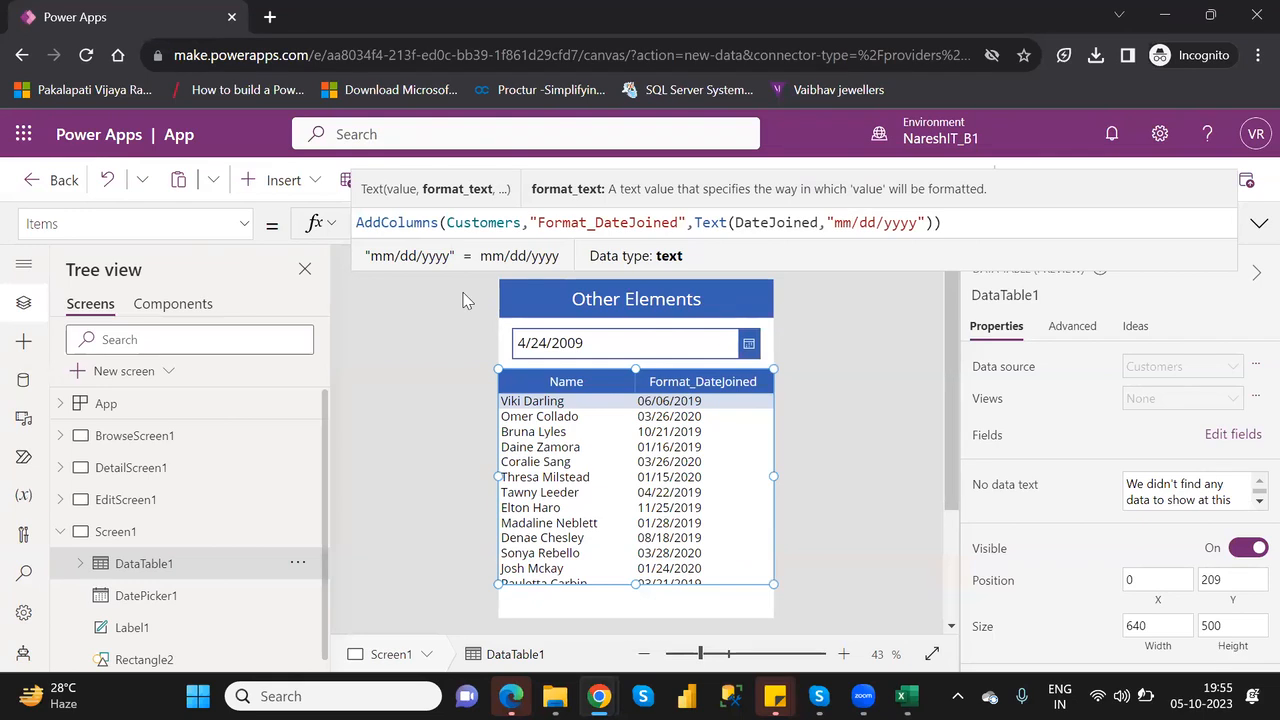
- Wrap the AddColumns expression in a Search function as its source, ready for the search text argument
click(361, 224)
text(Searc)
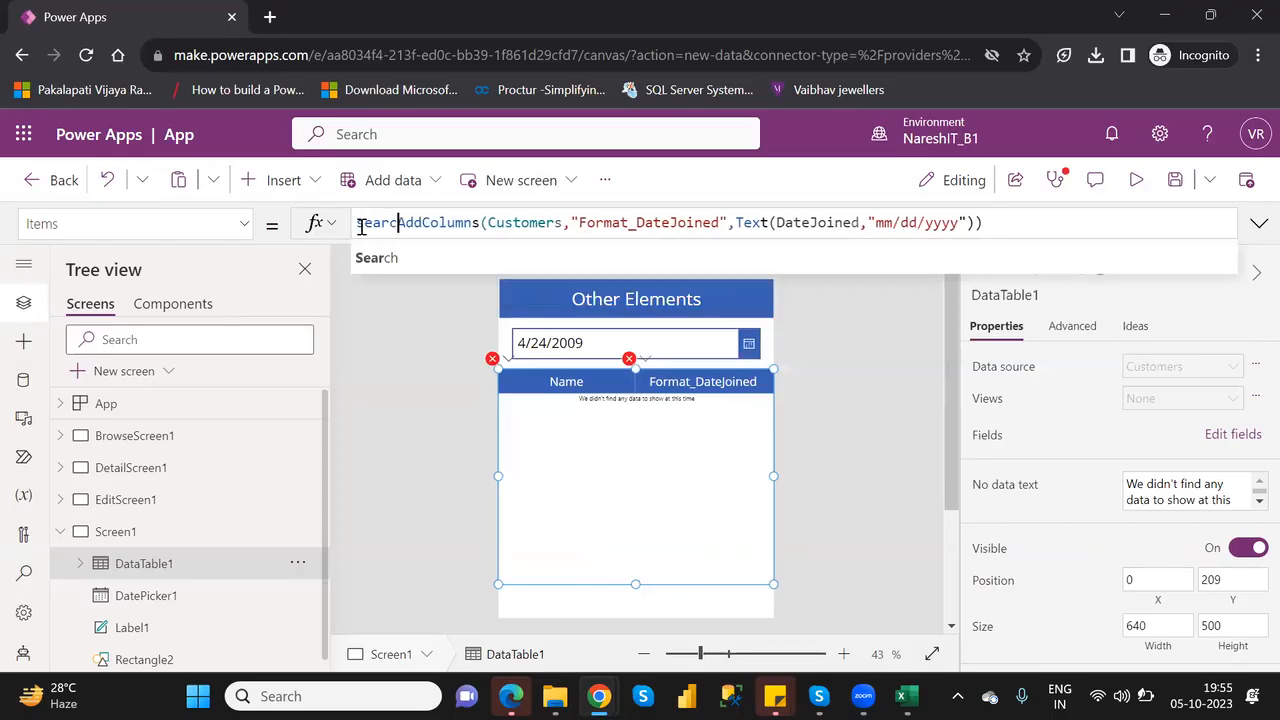
text(h()
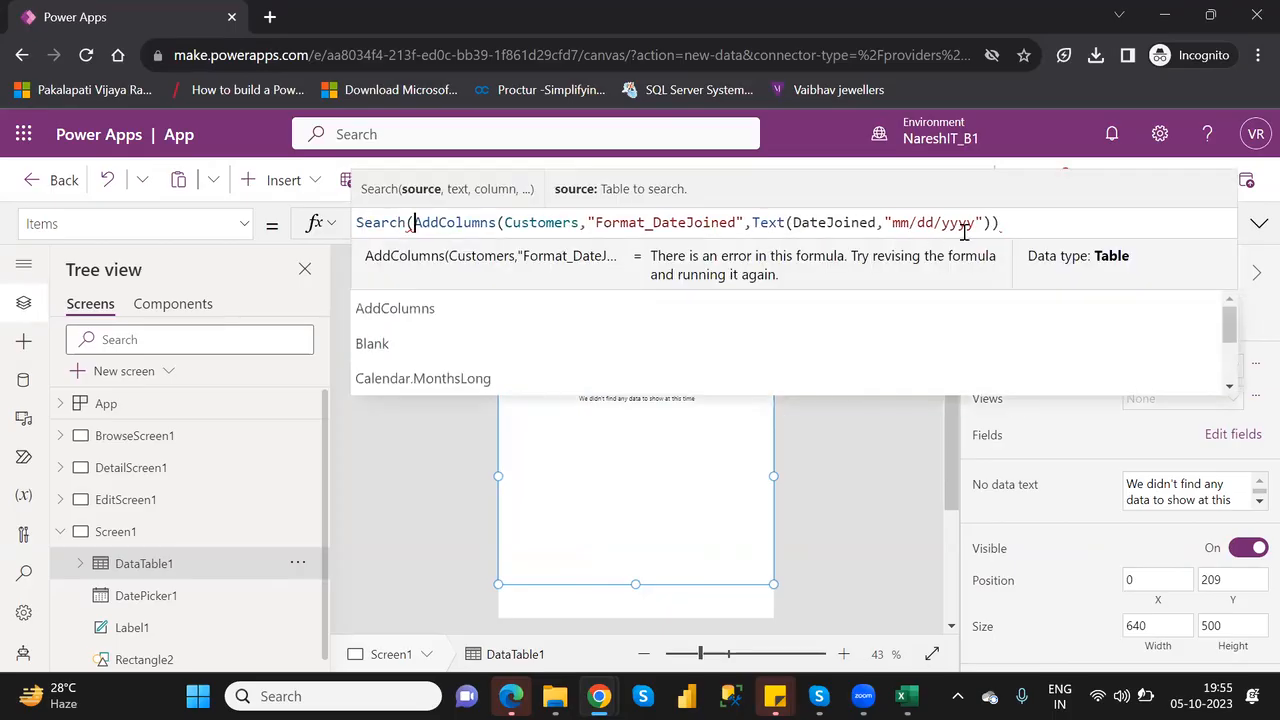
click(1004, 224)
text(,)
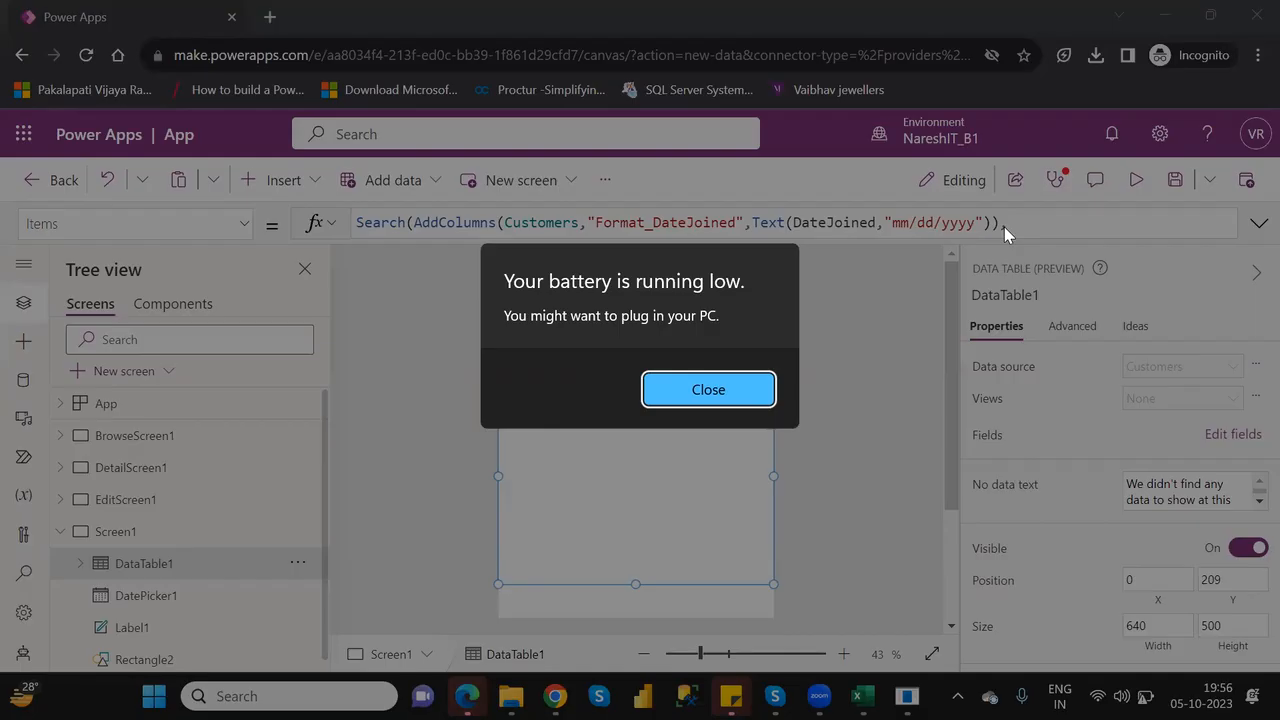
key(Return)
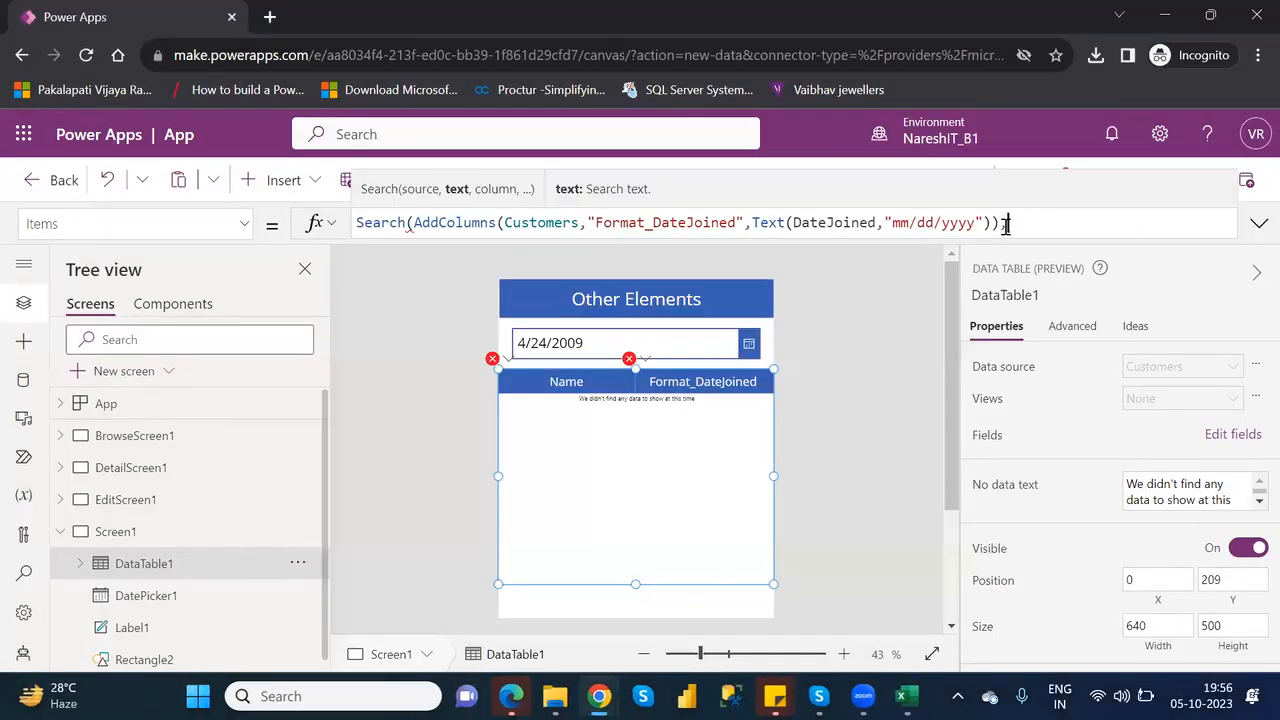
text(,)
- Use DatePicker1.SelectedDate as the search text of the Search function
text(da)
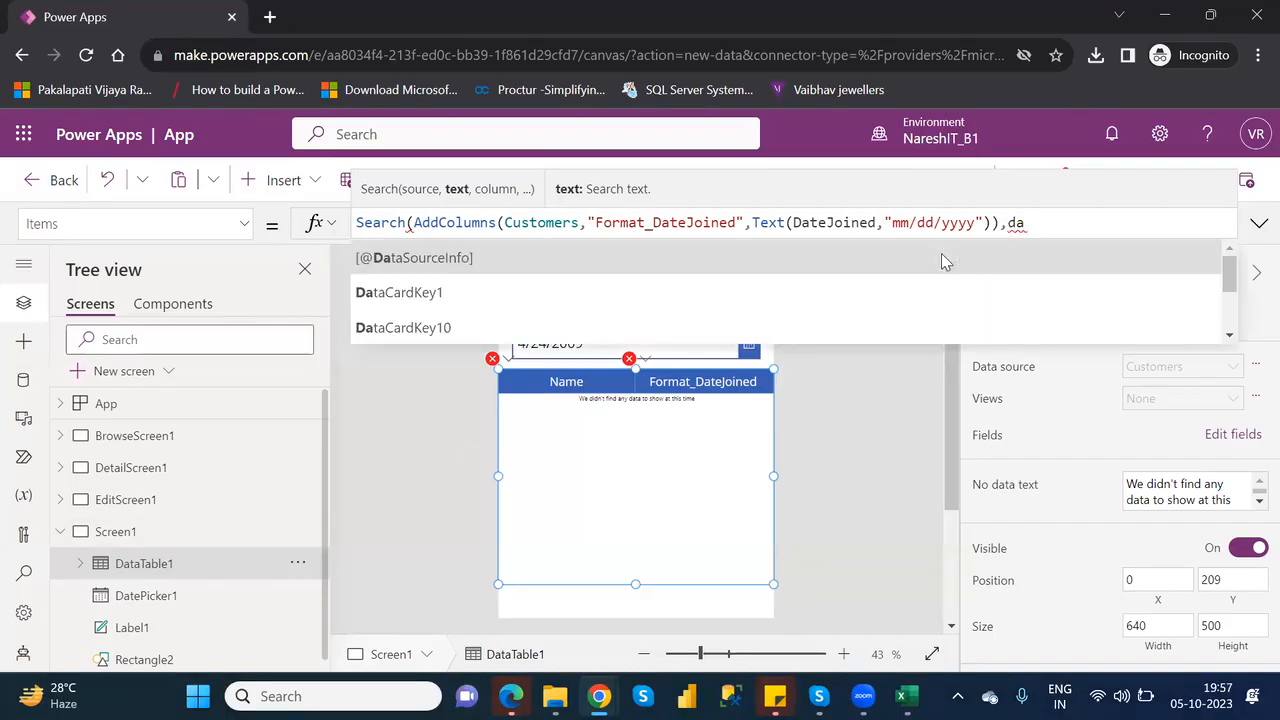
text(te)
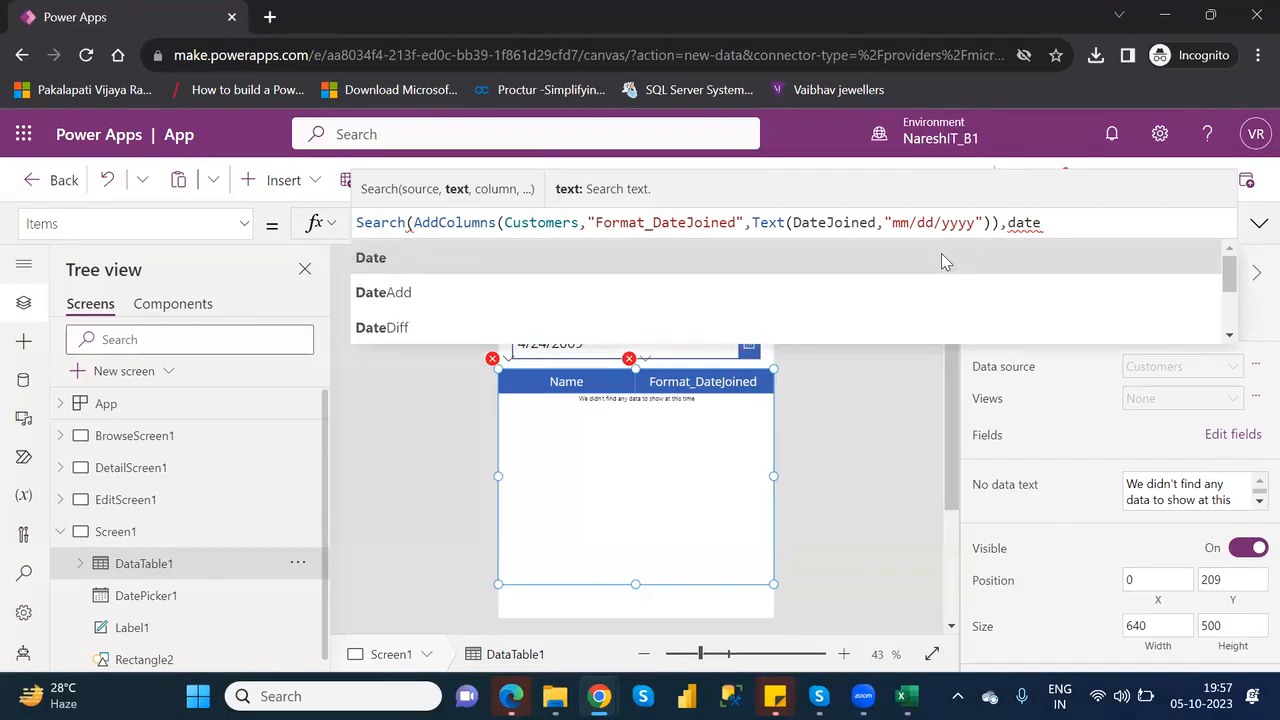
text(p)
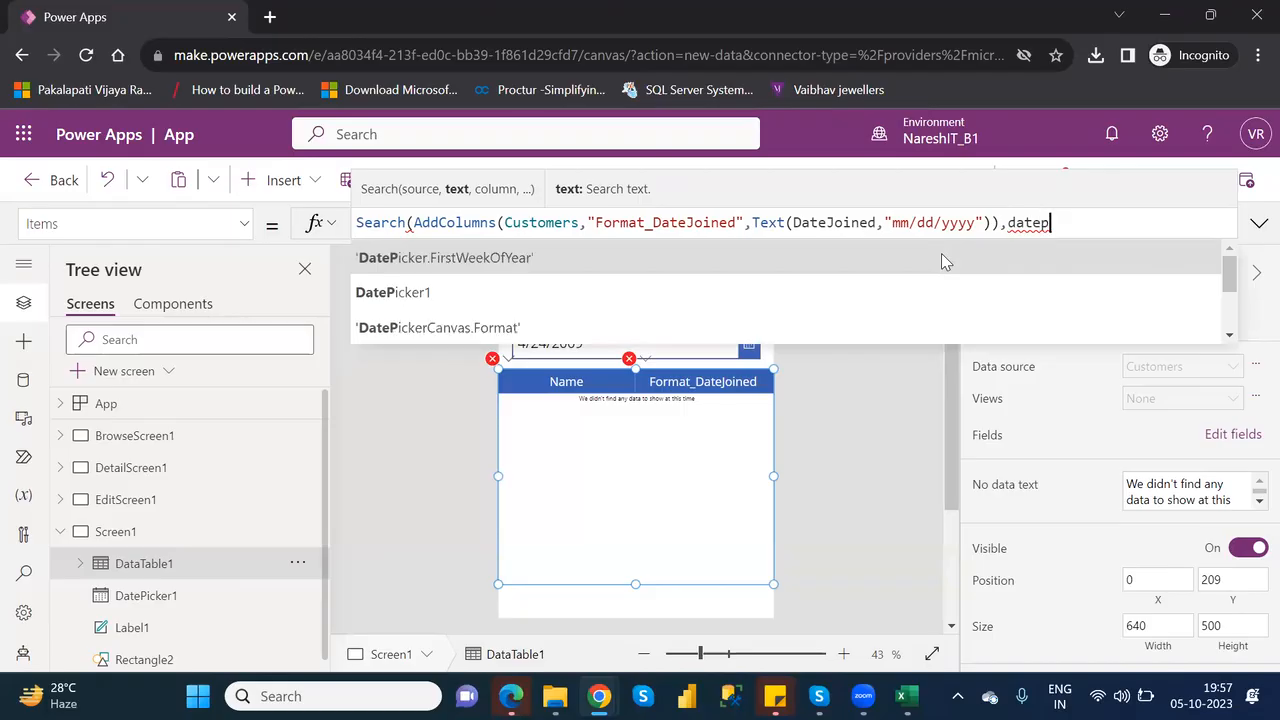
key(Down)
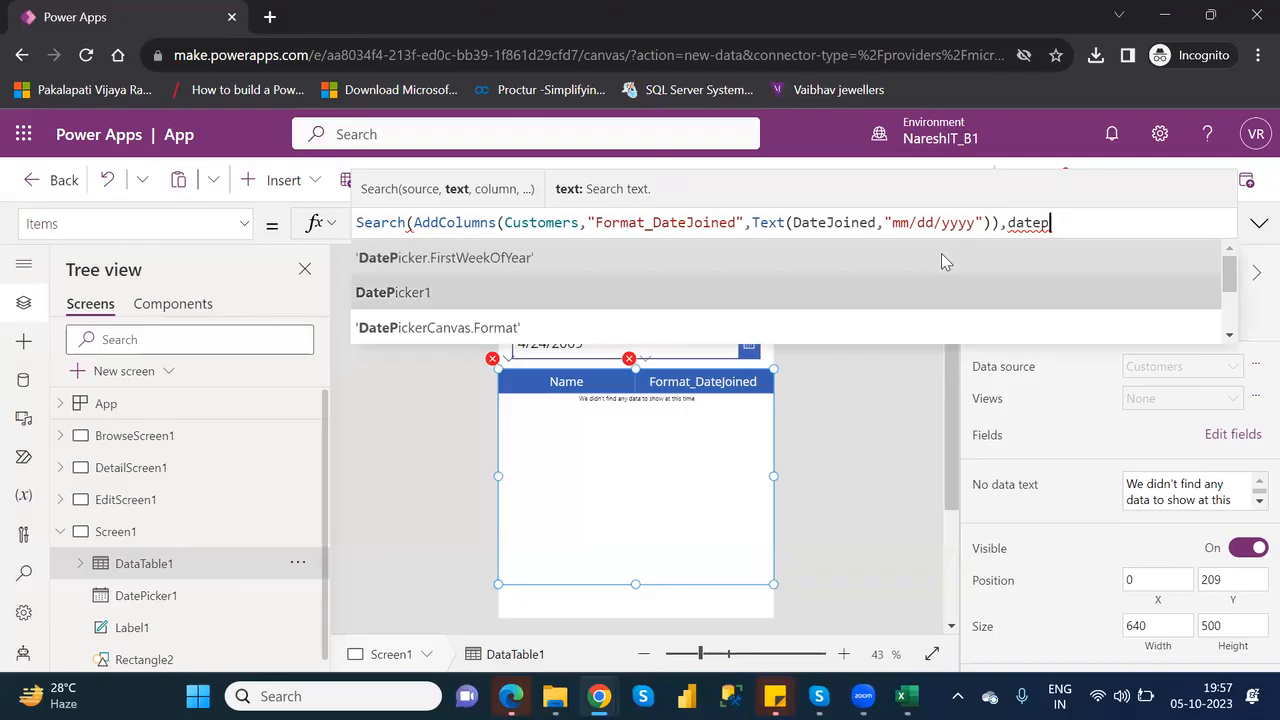
key(Tab)
text(.val)
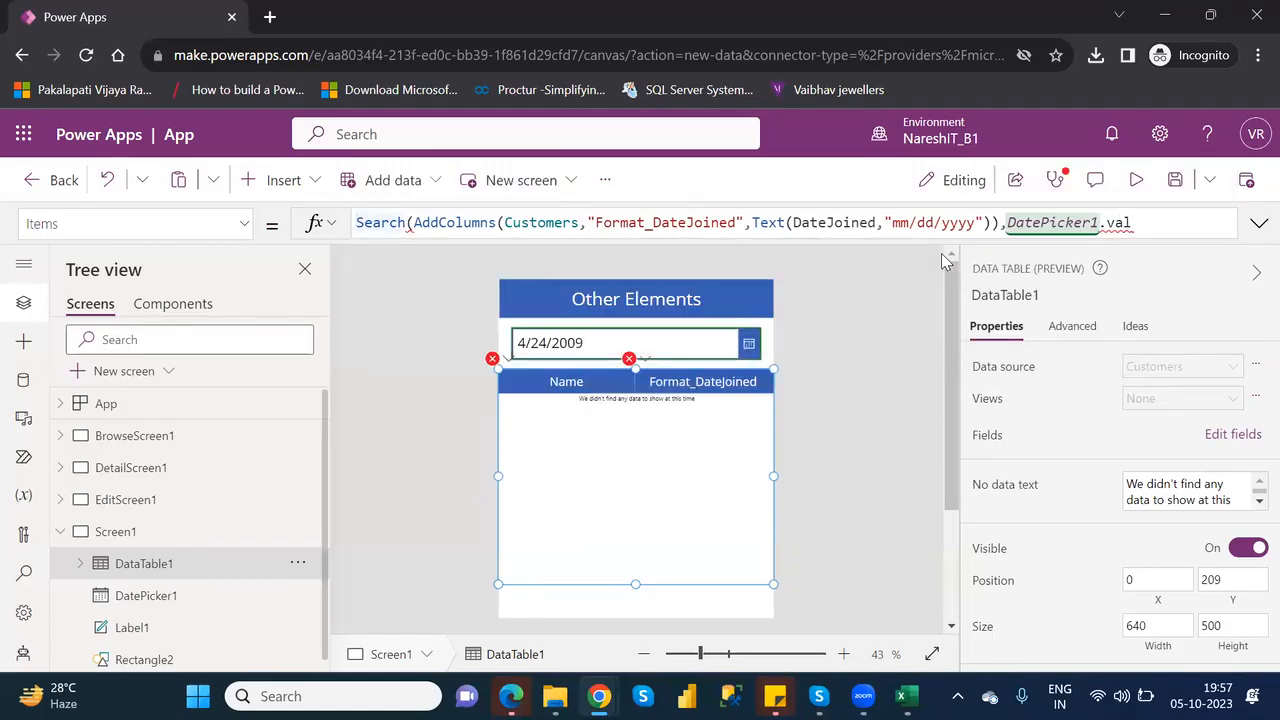
click(1146, 222)
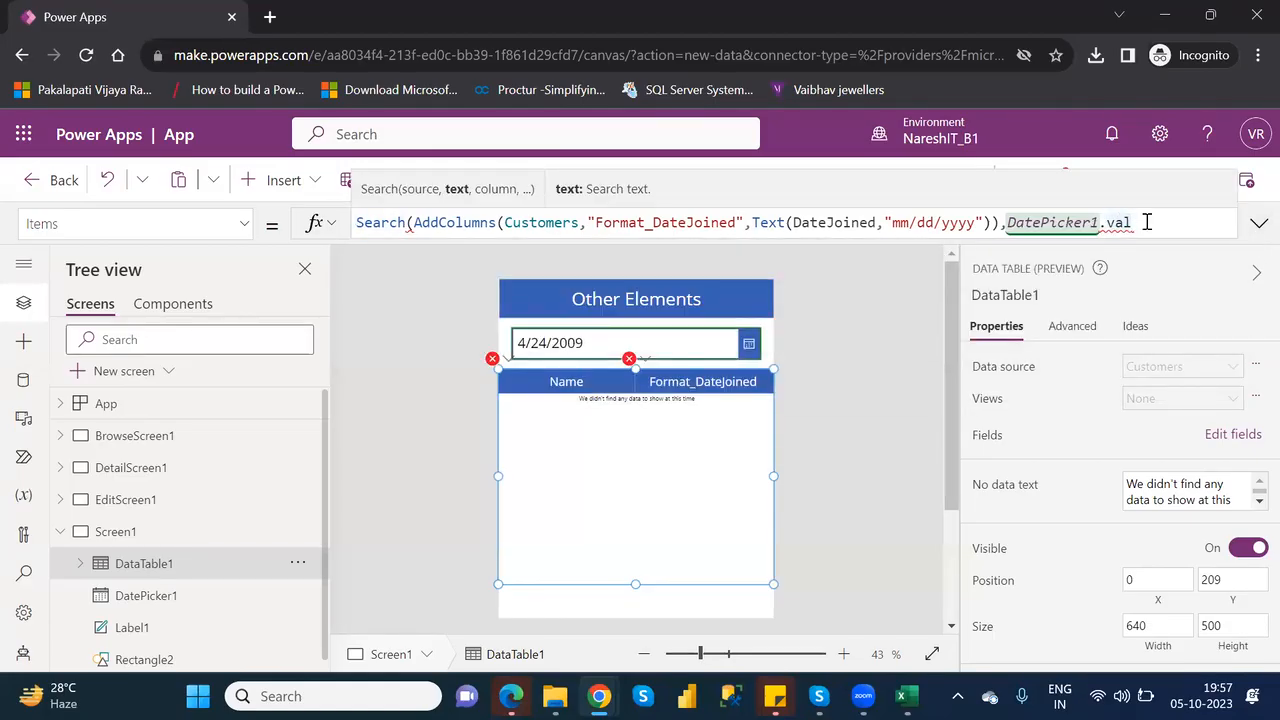
key(BackSpace)
key(BackSpace)
text(se)
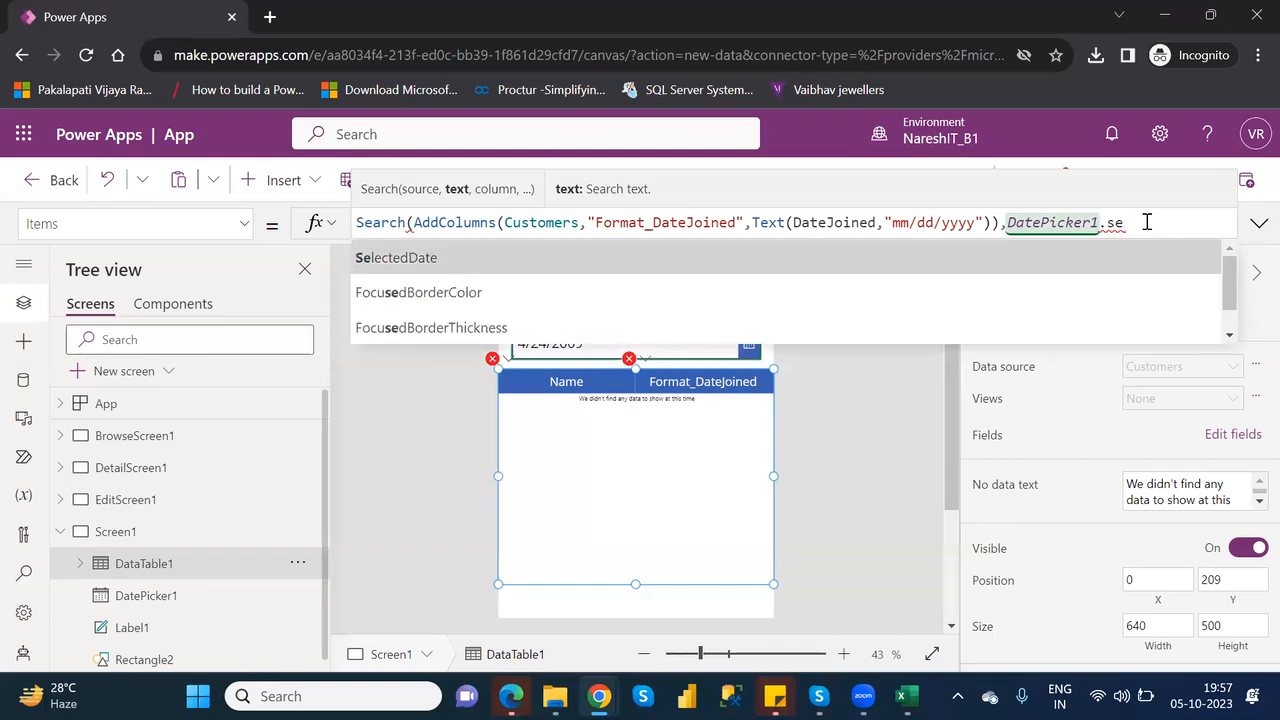
key(Tab)
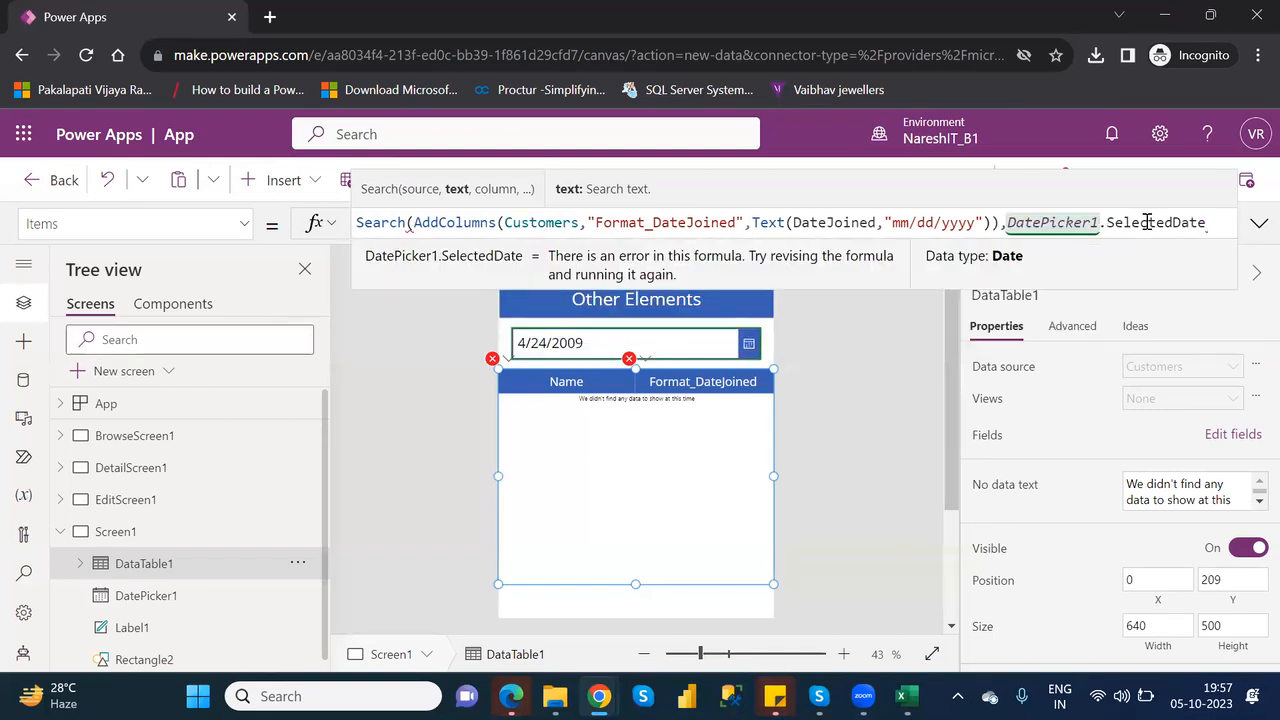
- Give the Search function "Format_DateJoined" as the column to search and close the formula
text(,)
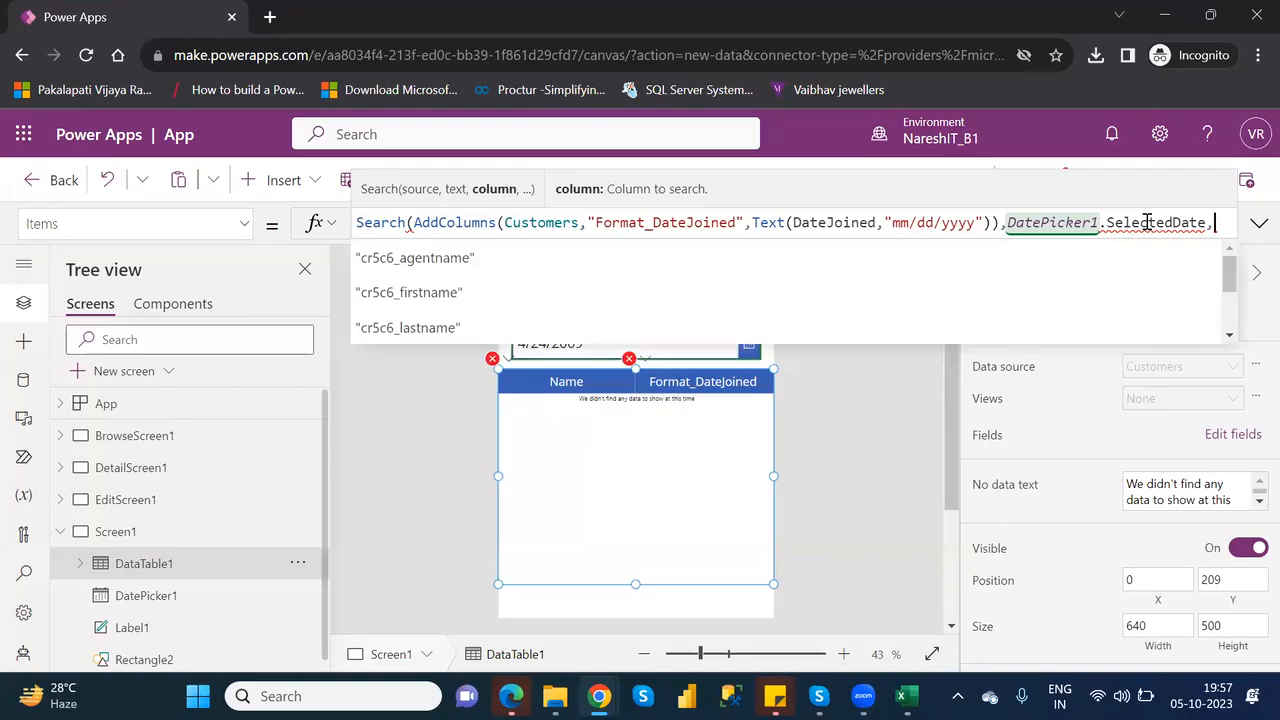
key(Down)
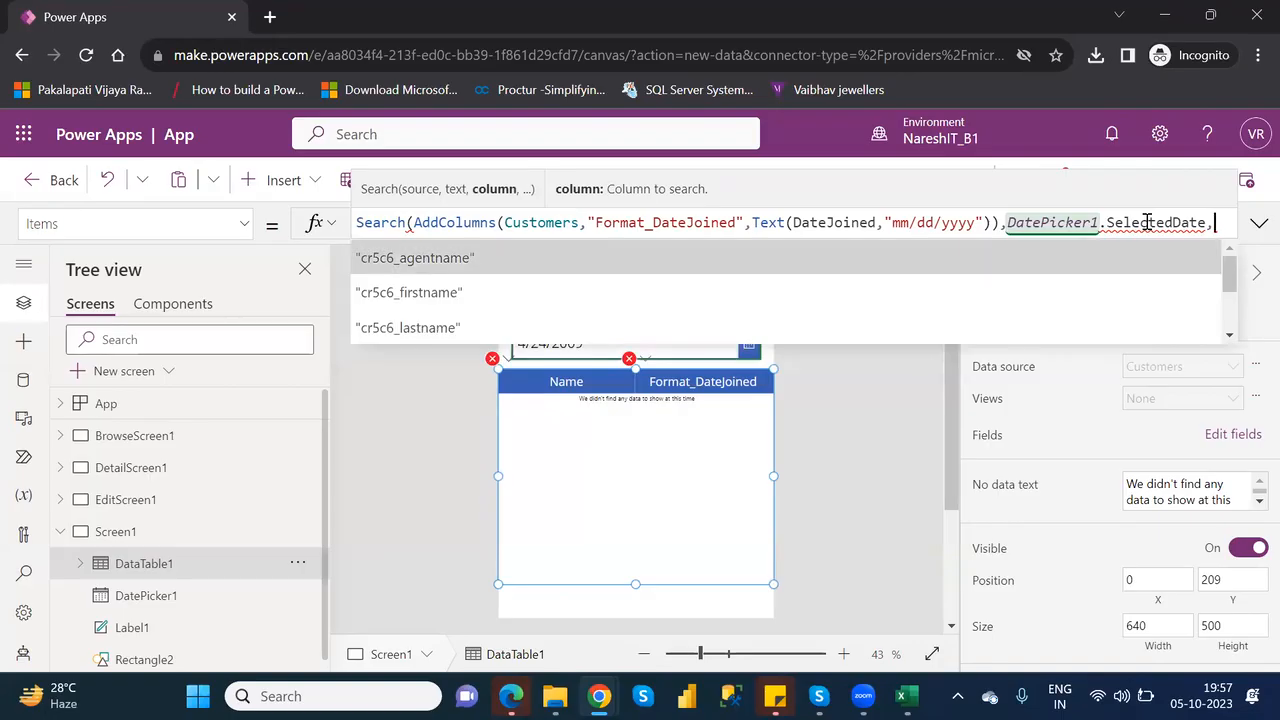
key(Down)
key(Down)
key(Down)
key(Down)
key(Down)
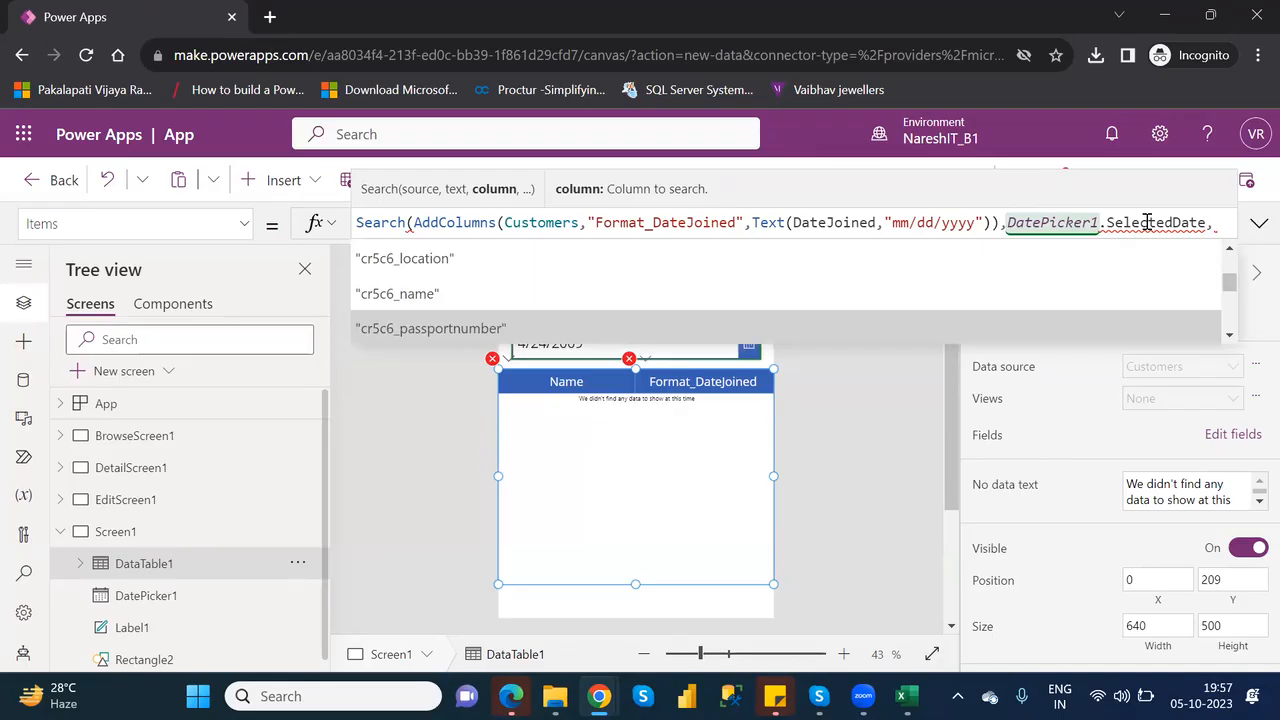
key(Up)
key(Up)
key(Up)
key(Up)
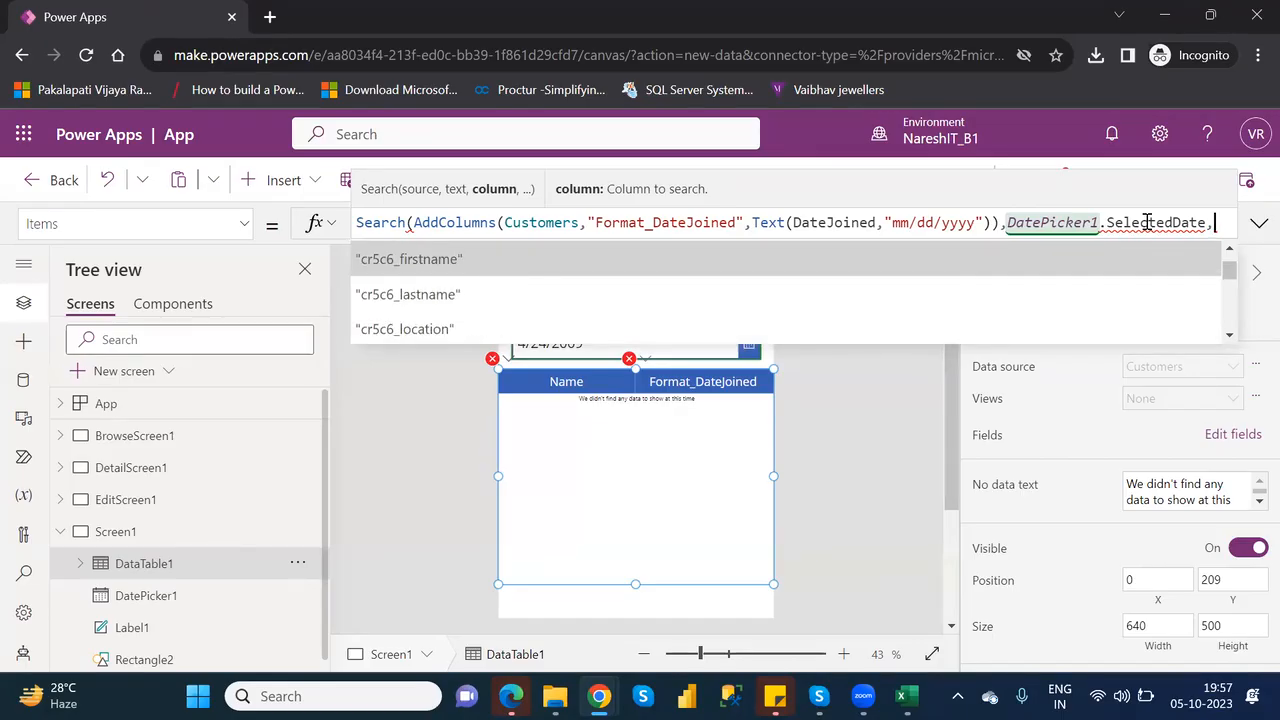
key(Down)
key(Down)
key(Down)
key(Down)
key(Down)
key(Down)
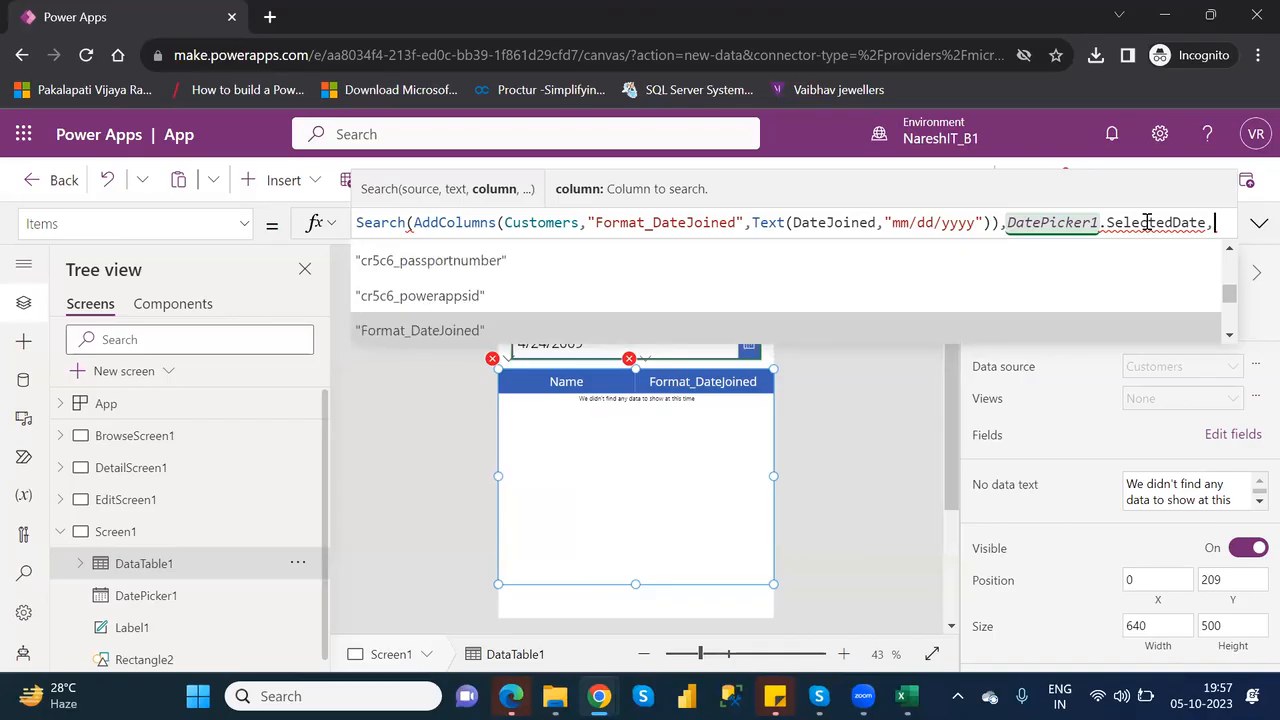
key(Tab)
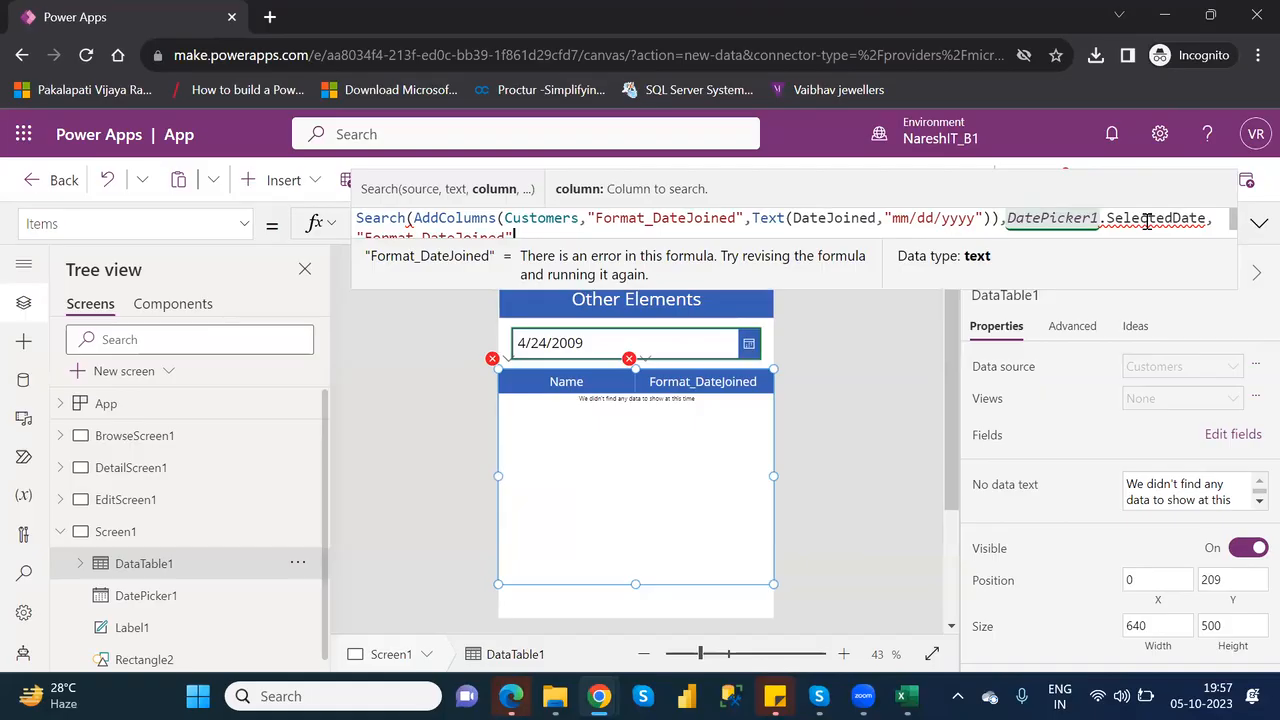
text())
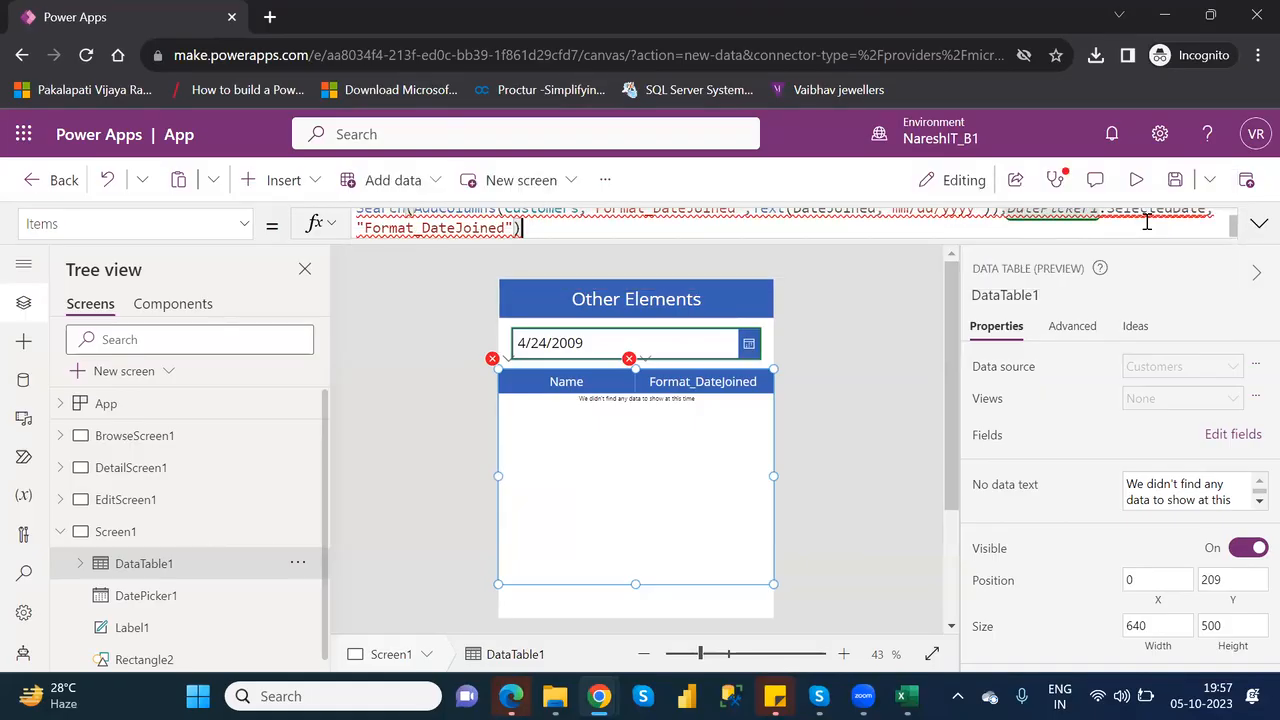
- Try to insert an empty text argument before DatePicker1.SelectedDate in the Search formula
click(1255, 223)
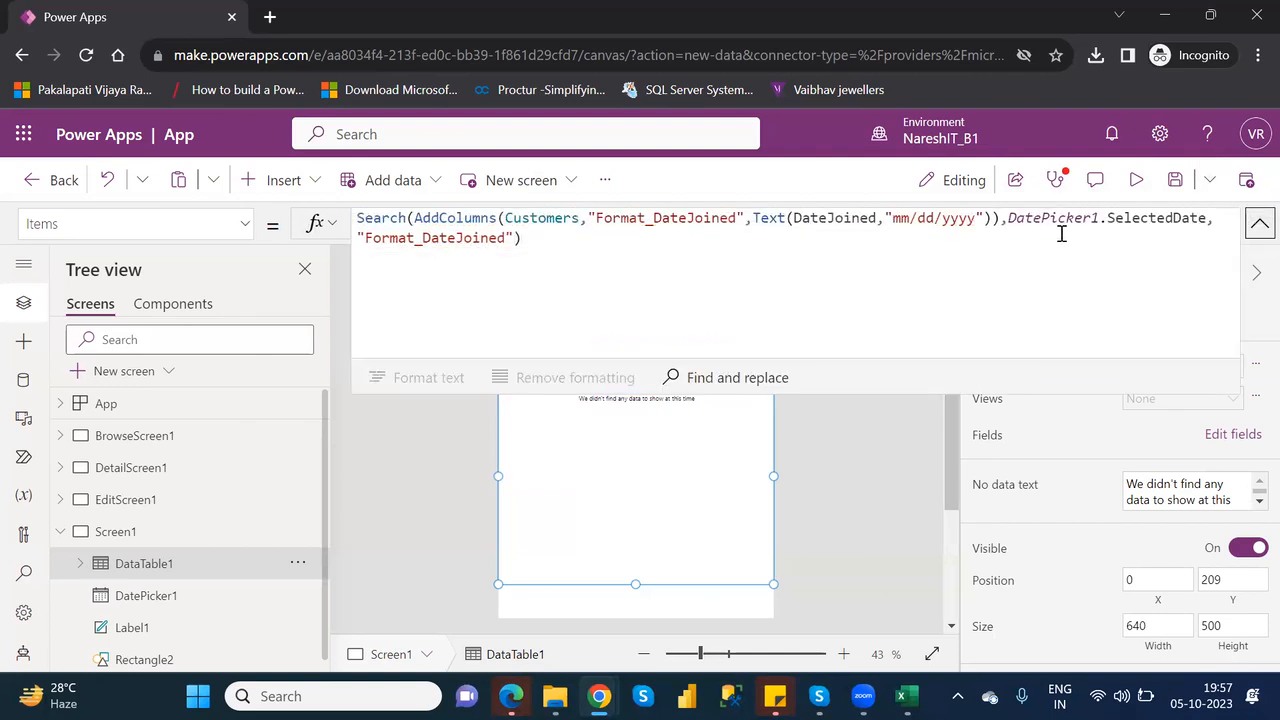
click(1010, 221)
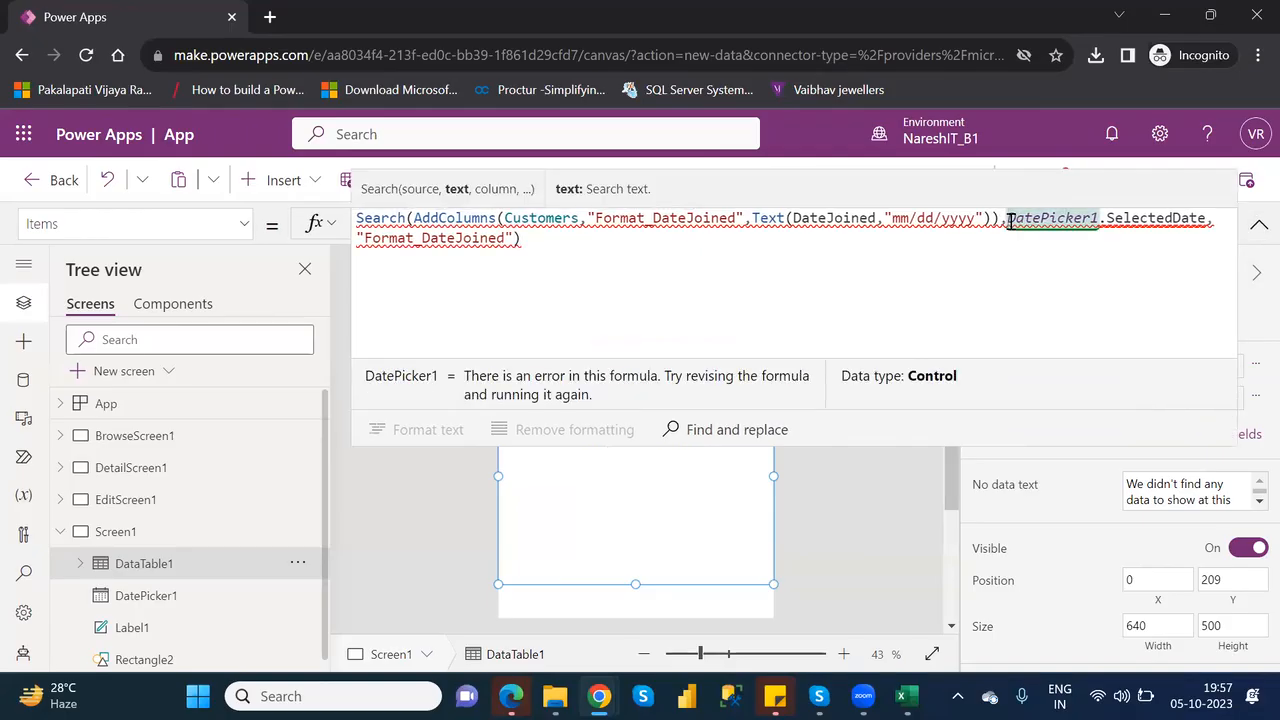
text(,)
key(Left)
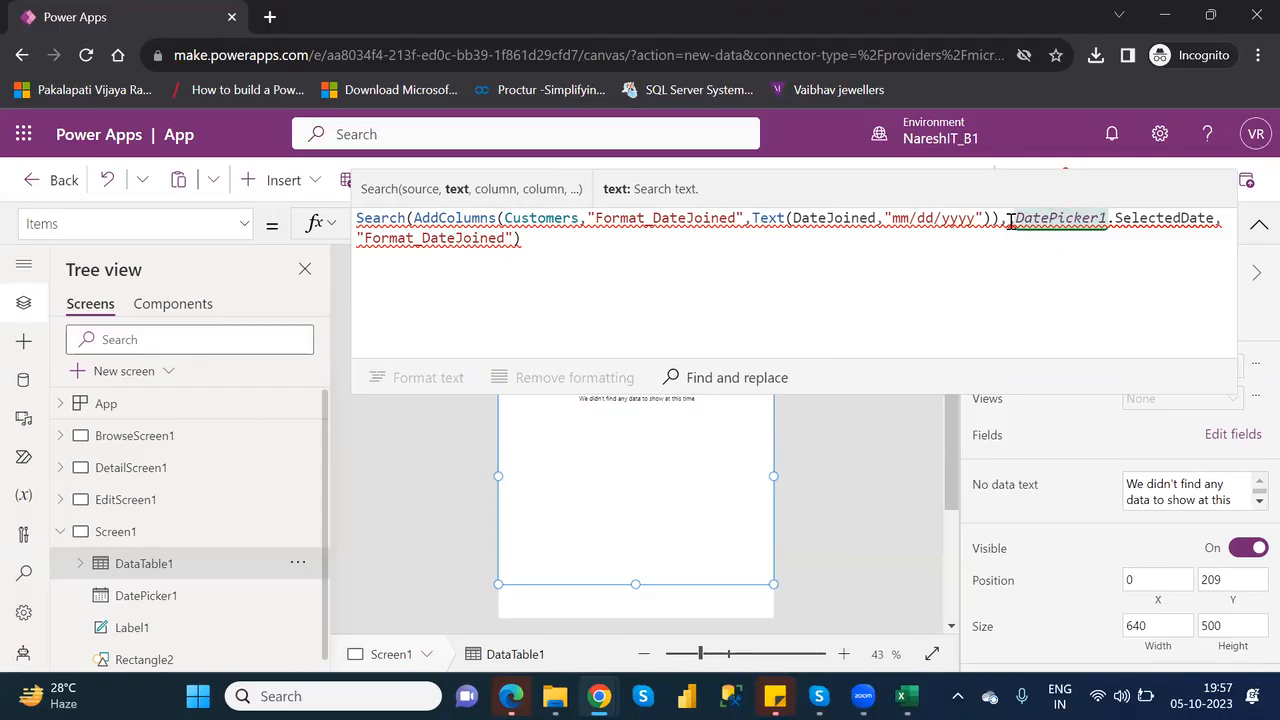
text("")
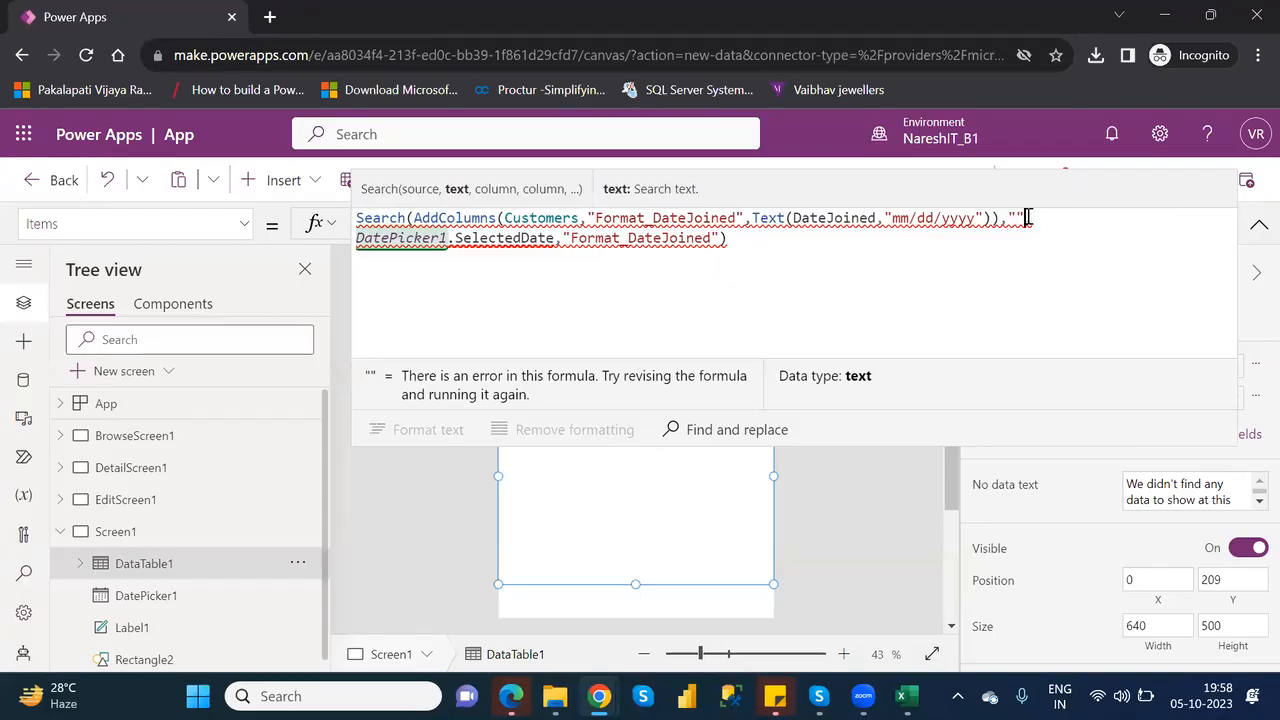
key(BackSpace)
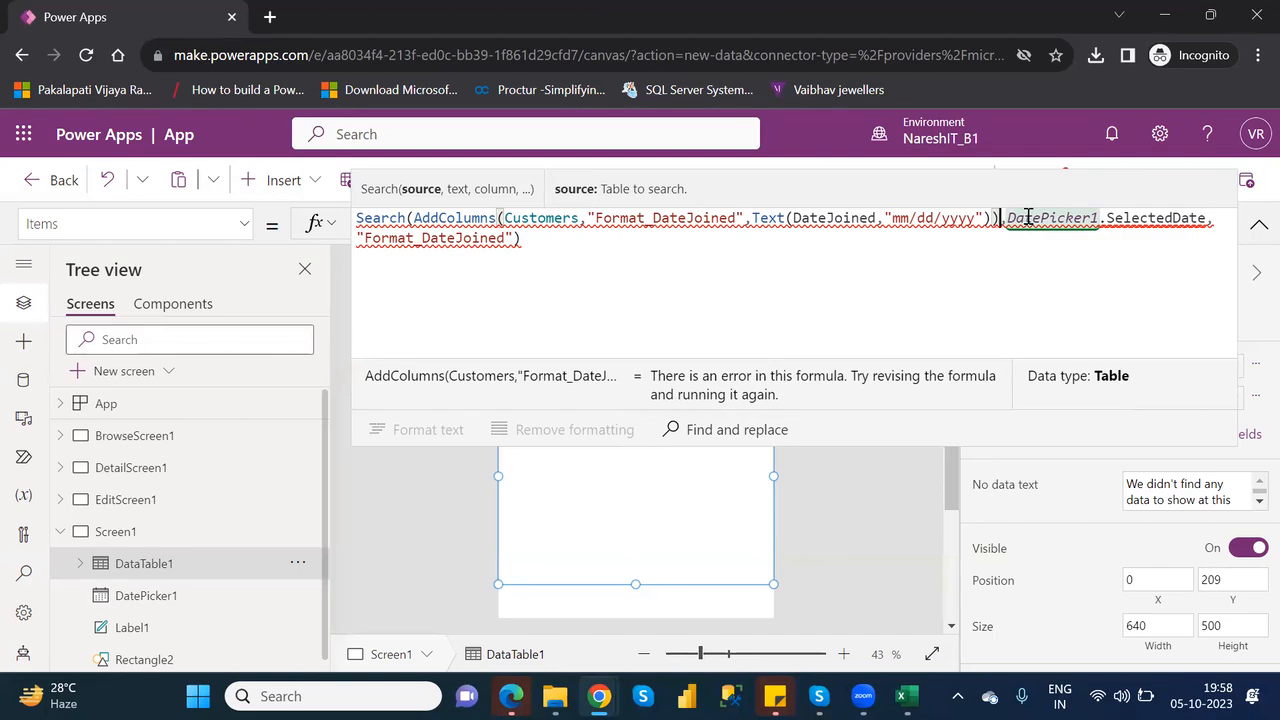
double_click(768, 218)
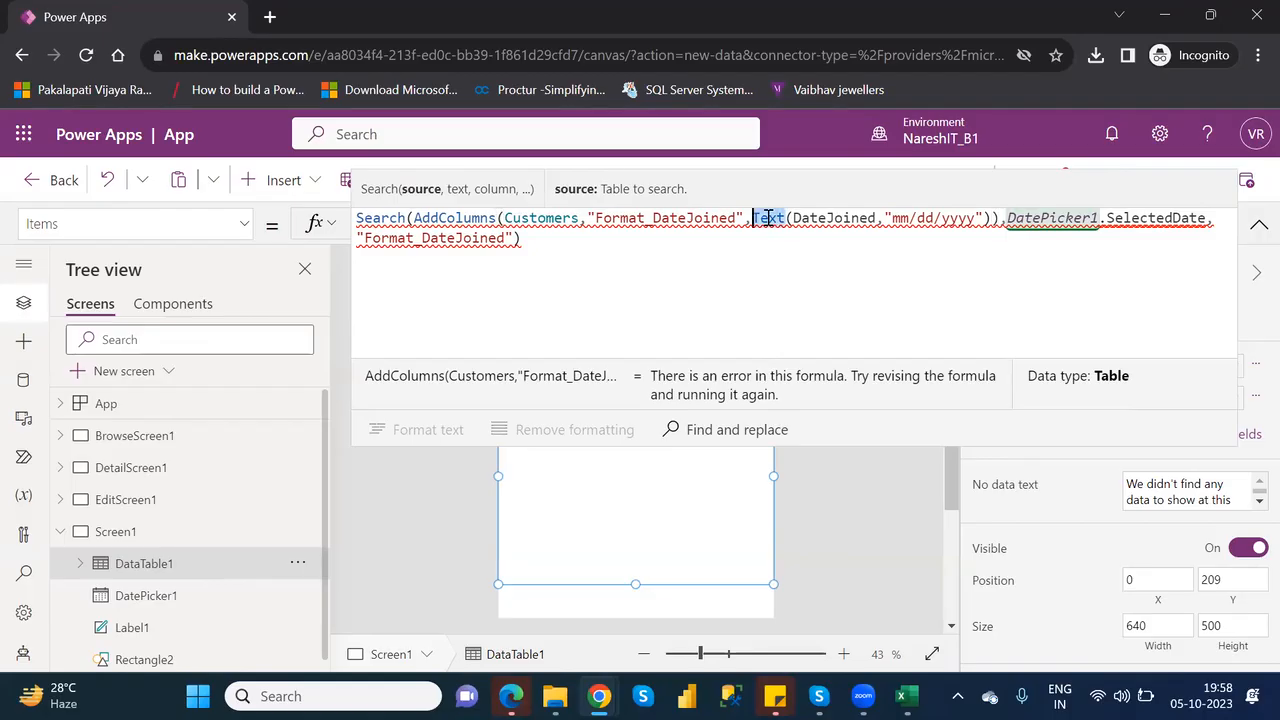
click(1253, 238)
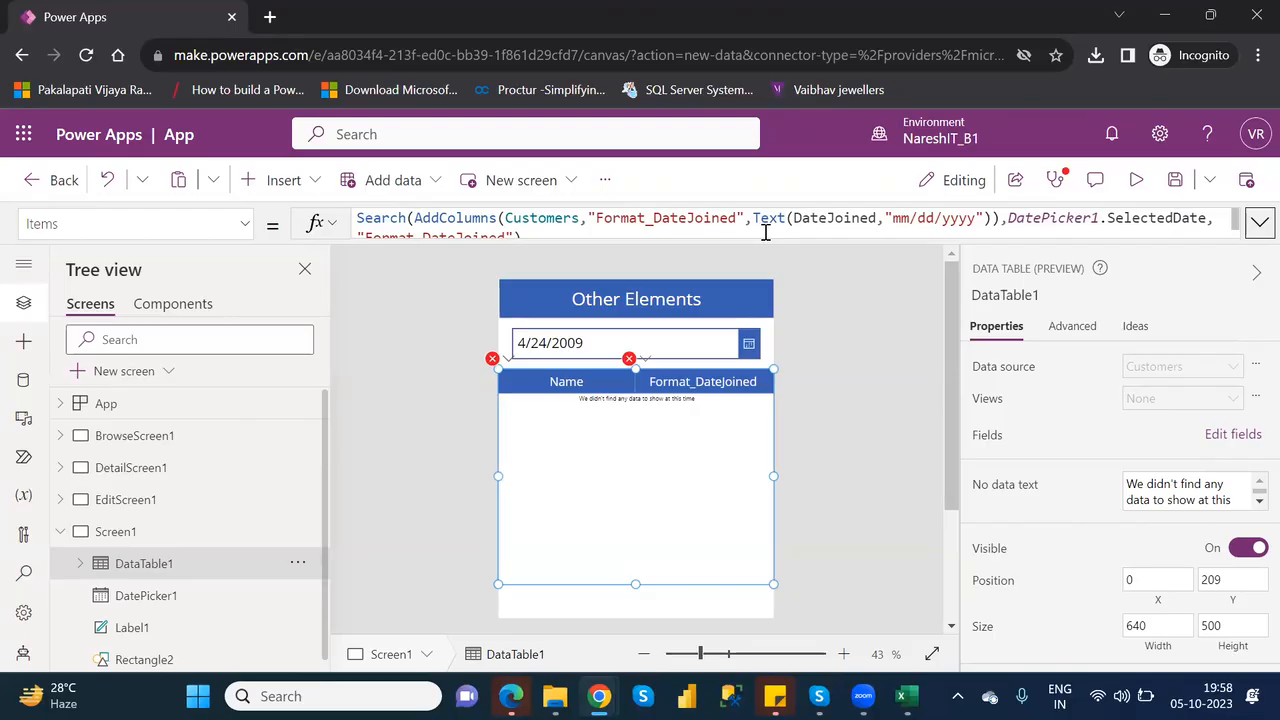
click(994, 218)
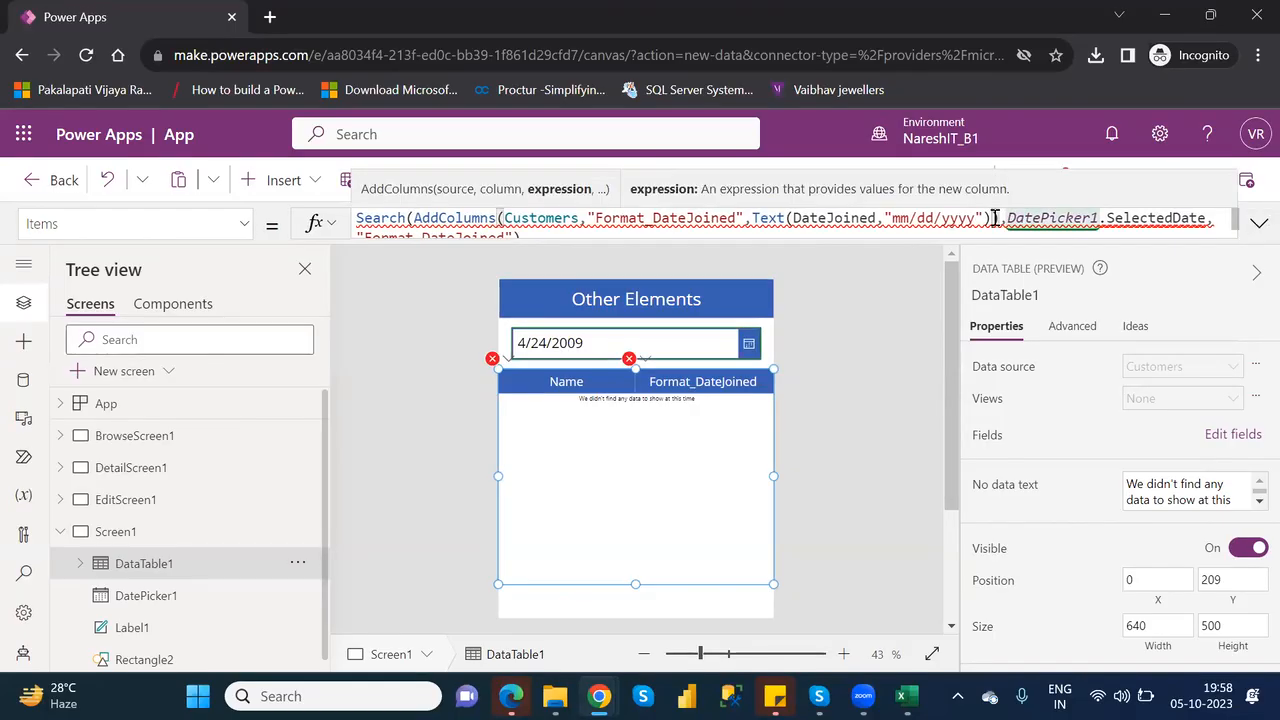
- Correct the closing parentheses after "mm/dd/yyyy" so the Text and AddColumns functions close before DatePicker1.SelectedDate
text())
key(BackSpace)
key(BackSpace)
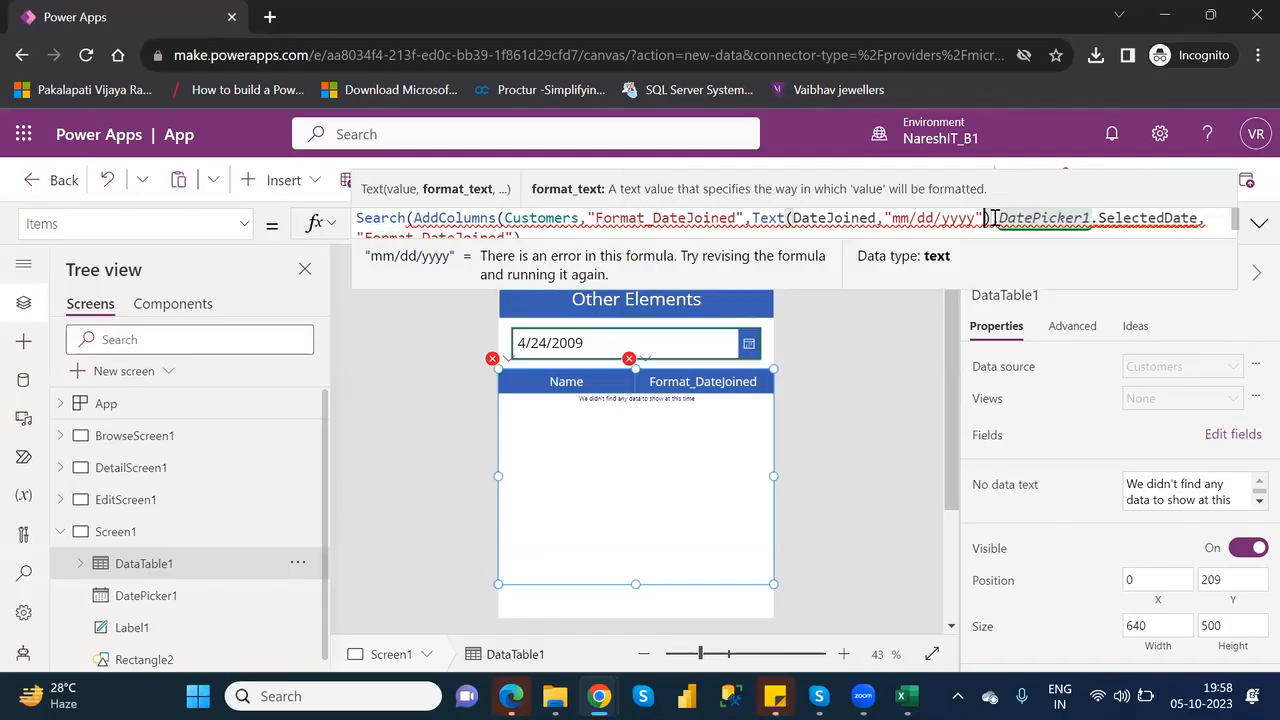
key(Right)
text())
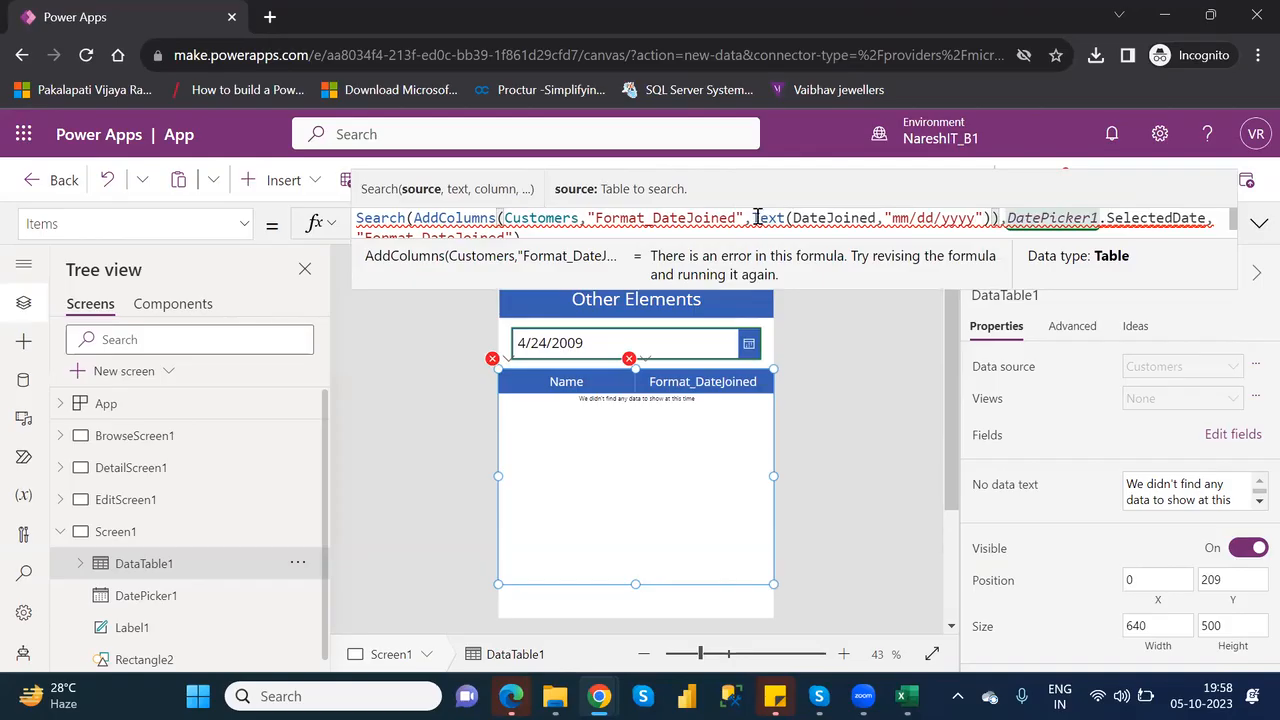
drag(754, 217, 995, 220)
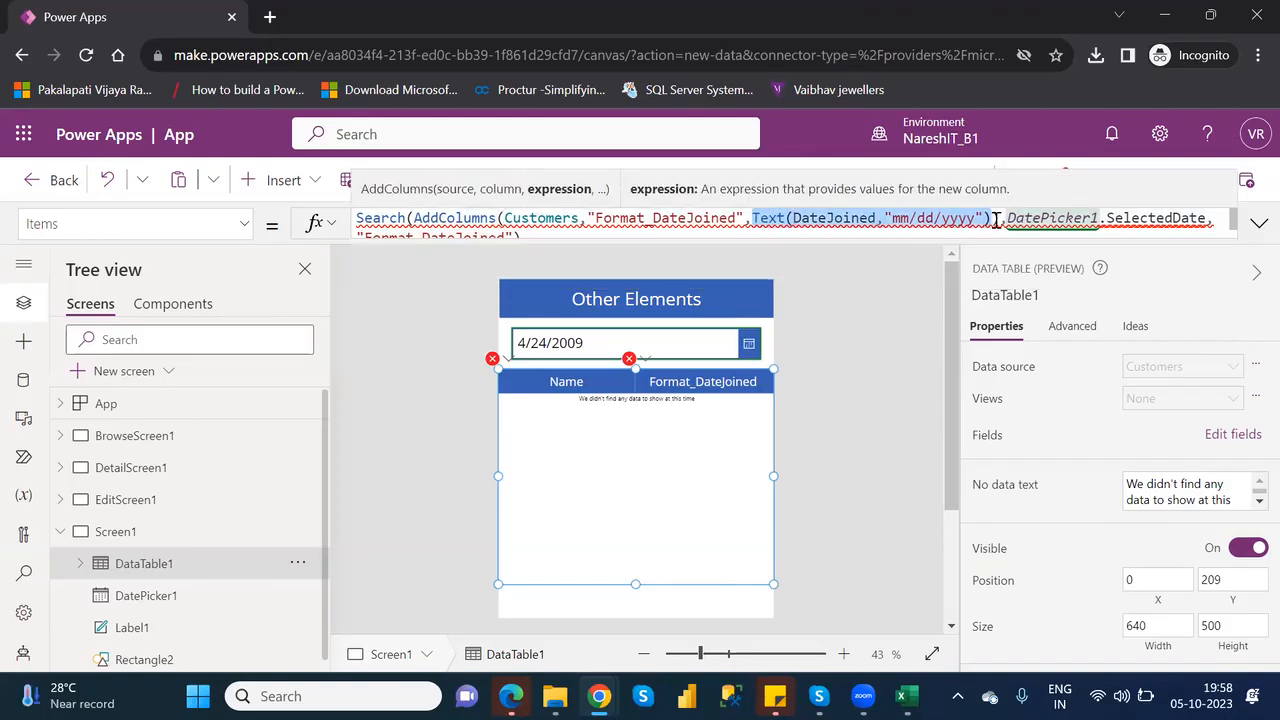
- Browse the properties available for DatePicker1 and choose SelectedDate again as the search text
double_click(1163, 218)
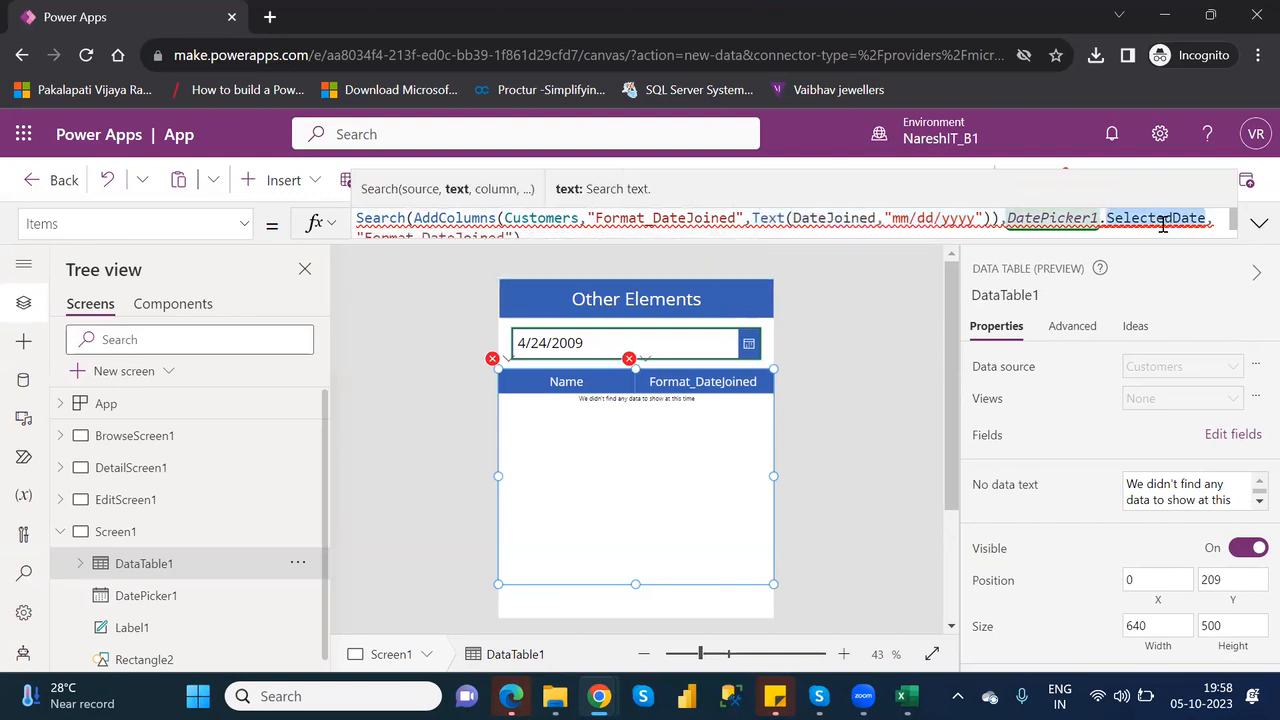
key(BackSpace)
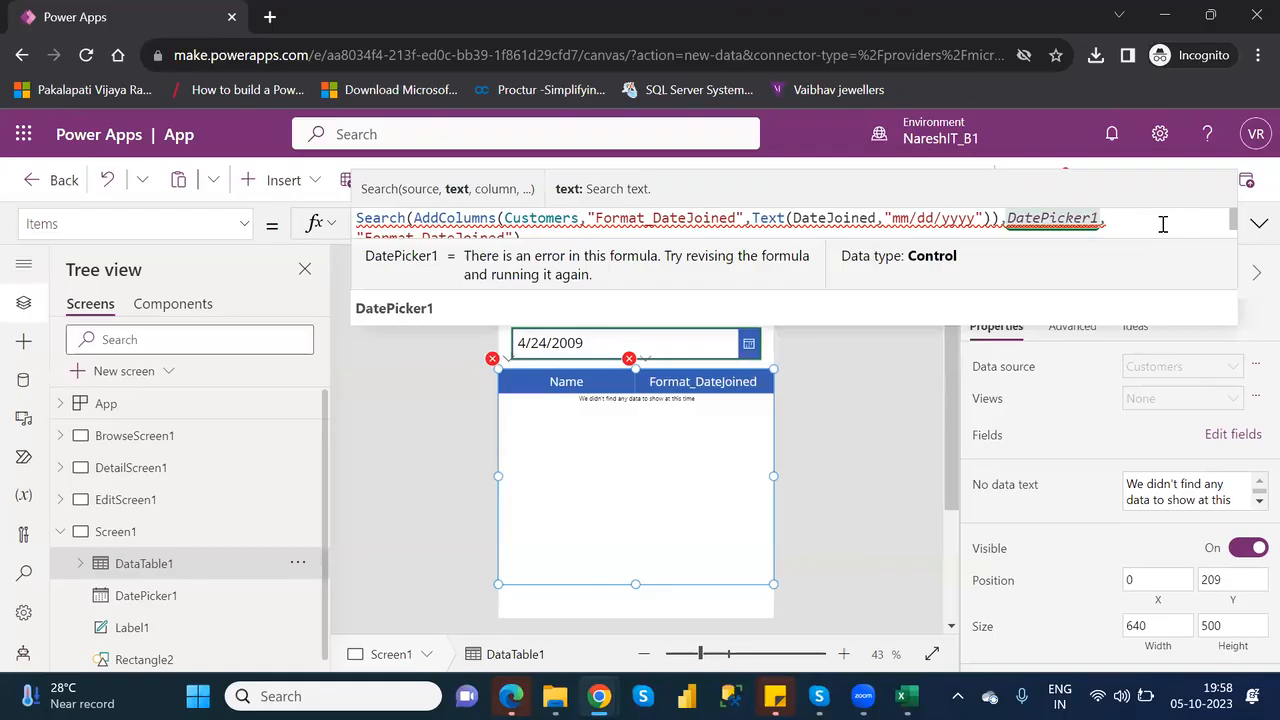
key(Down)
key(Down)
key(Down)
key(Down)
key(Down)
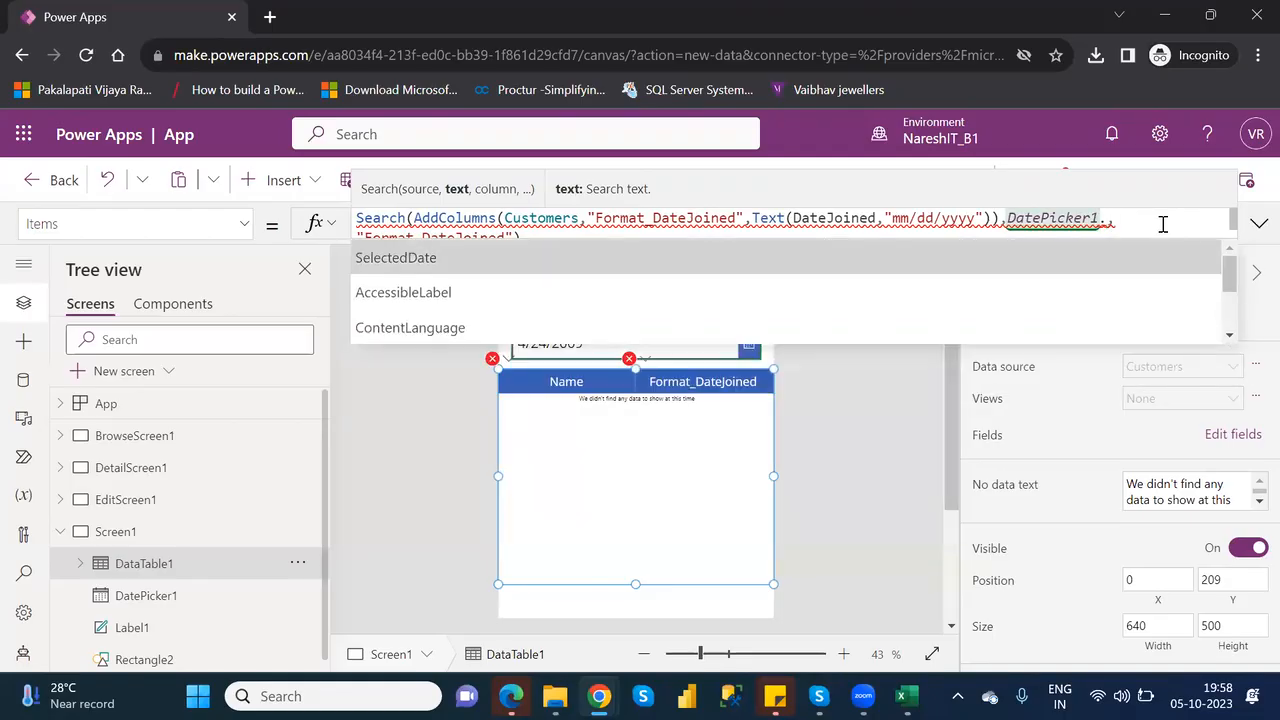
key(Down)
key(Down)
key(Down)
key(Down)
key(Down)
key(Down)
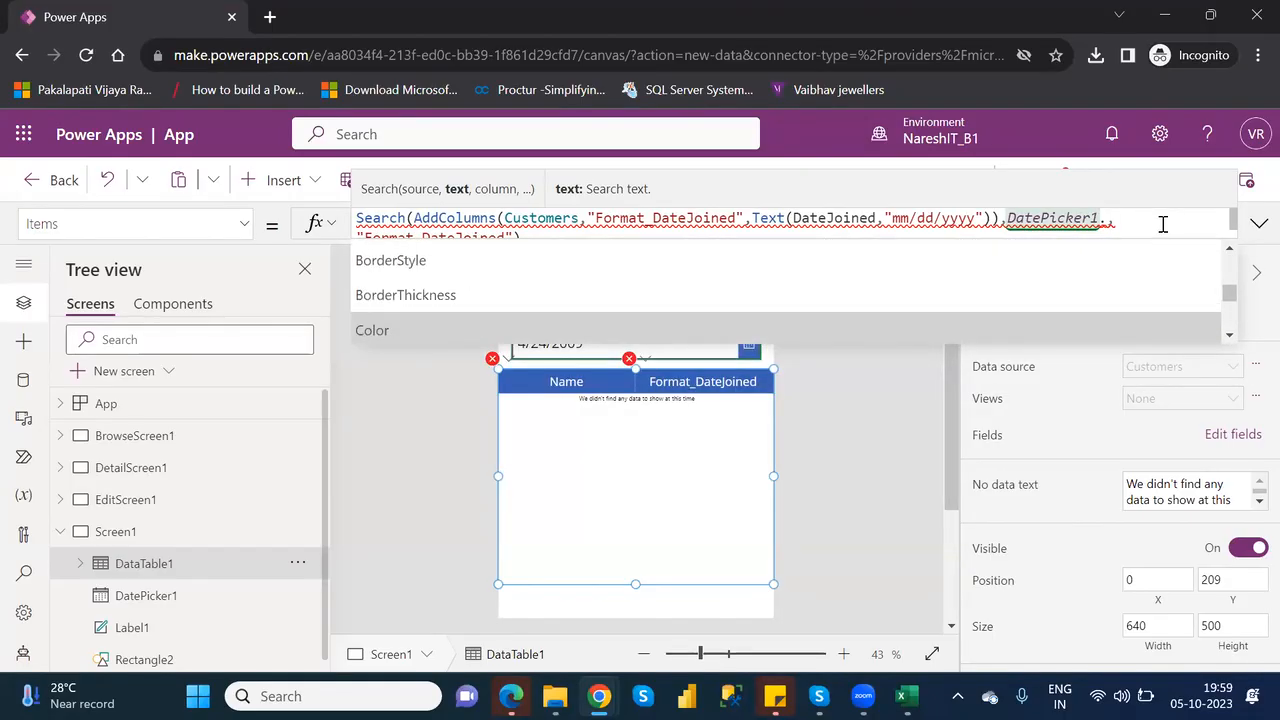
key(Down)
key(Down)
key(Up)
key(Up)
key(Up)
key(Up)
key(Up)
key(Up)
key(Up)
key(Up)
key(Up)
key(Up)
key(Up)
key(Up)
key(Up)
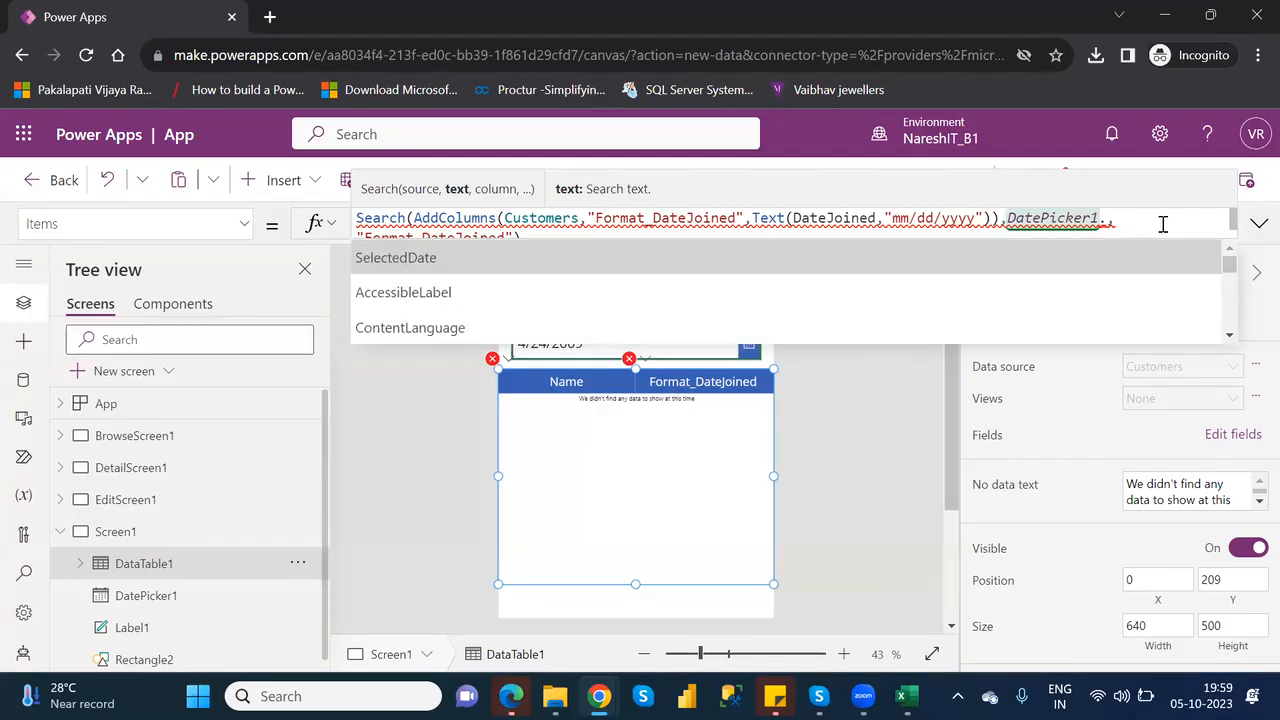
key(Tab)
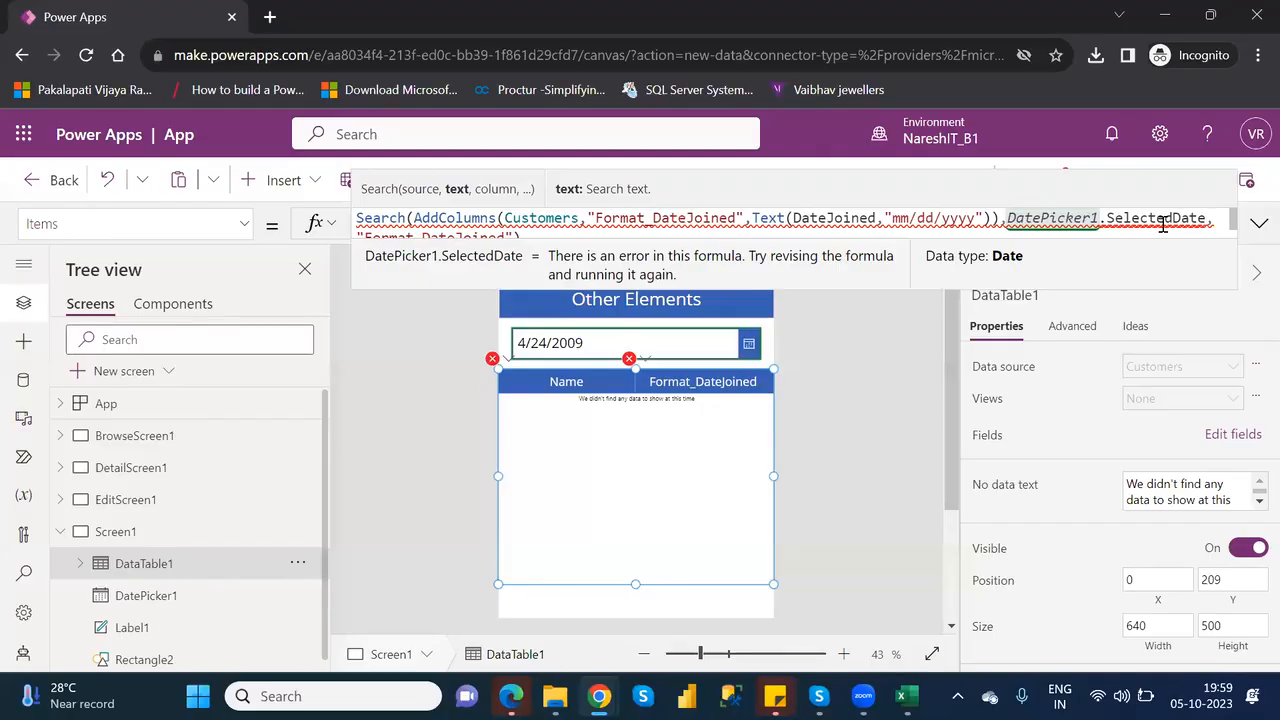
- Remove the "Format_DateJoined" column argument from the end of the Search formula
key(Down)
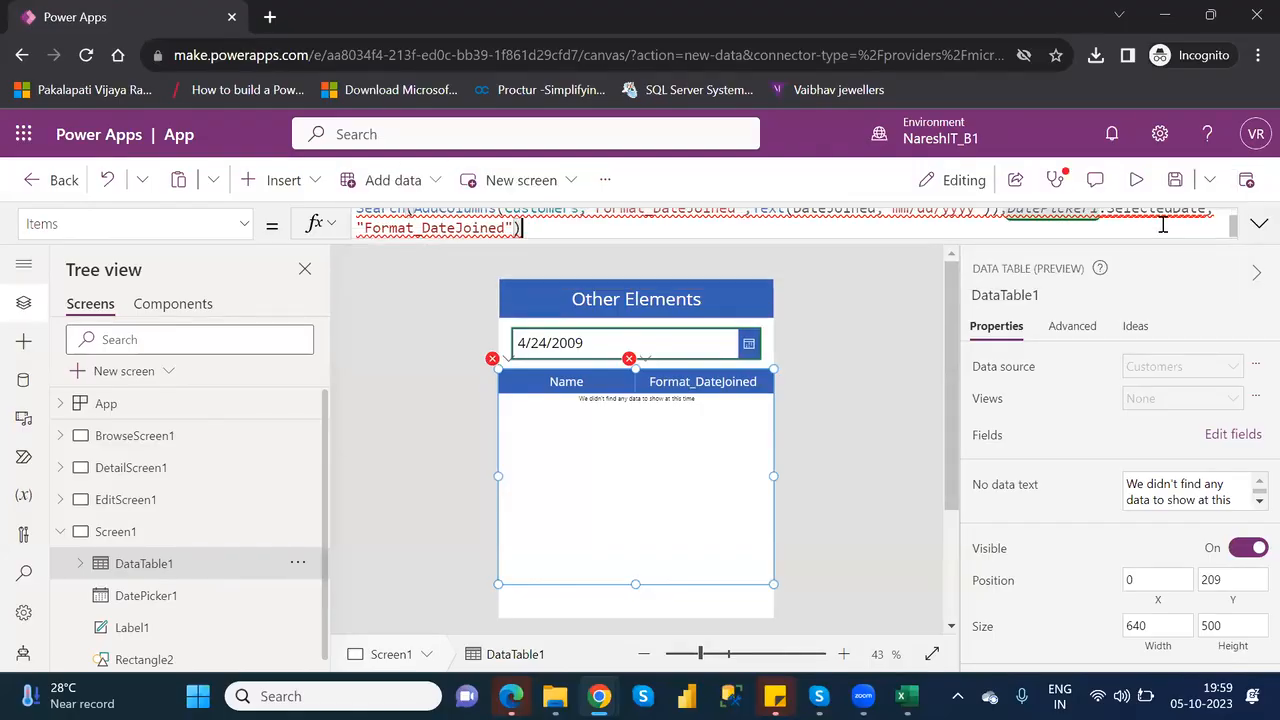
key(Left)
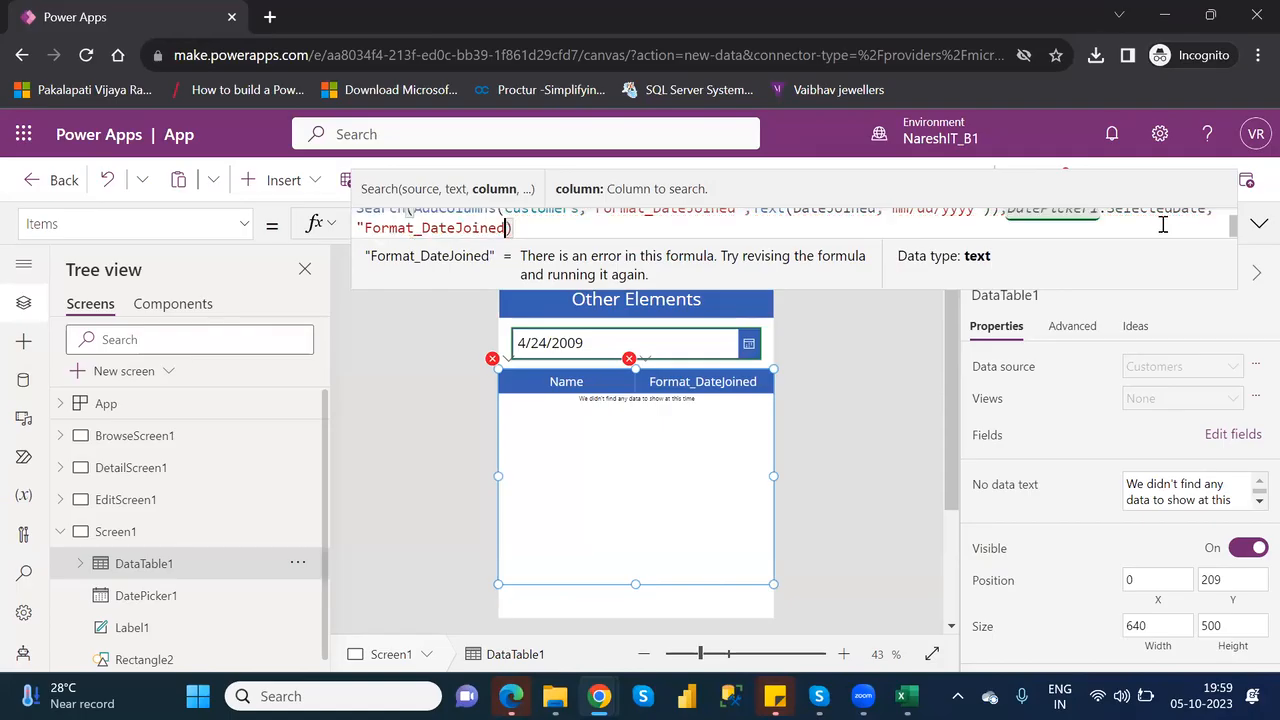
key(BackSpace)
key(BackSpace)
key(BackSpace)
key(BackSpace)
key(BackSpace)
key(BackSpace)
key(BackSpace)
key(BackSpace)
key(BackSpace)
key(BackSpace)
key(BackSpace)
key(BackSpace)
key(BackSpace)
key(BackSpace)
key(BackSpace)
key(BackSpace)
key(BackSpace)
key(BackSpace)
key(BackSpace)
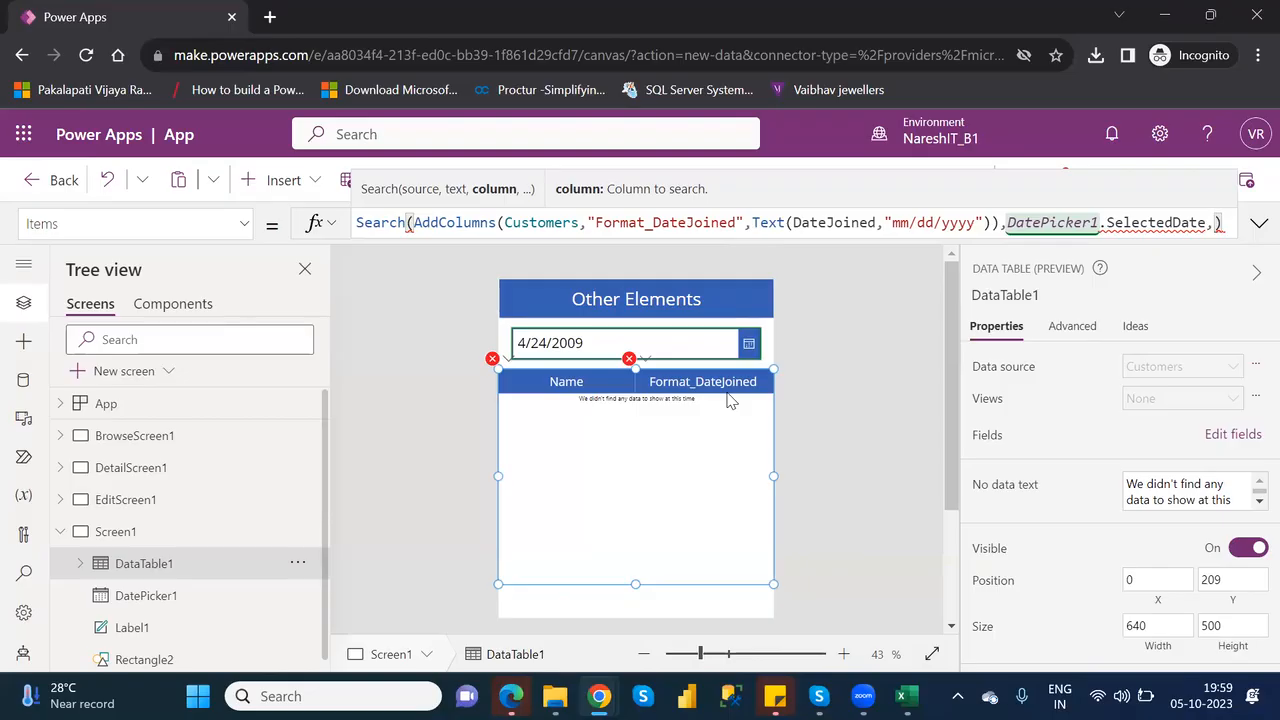
- Remove the custom Format_DateJoined field from DataTable1 and close the field list
click(1221, 448)
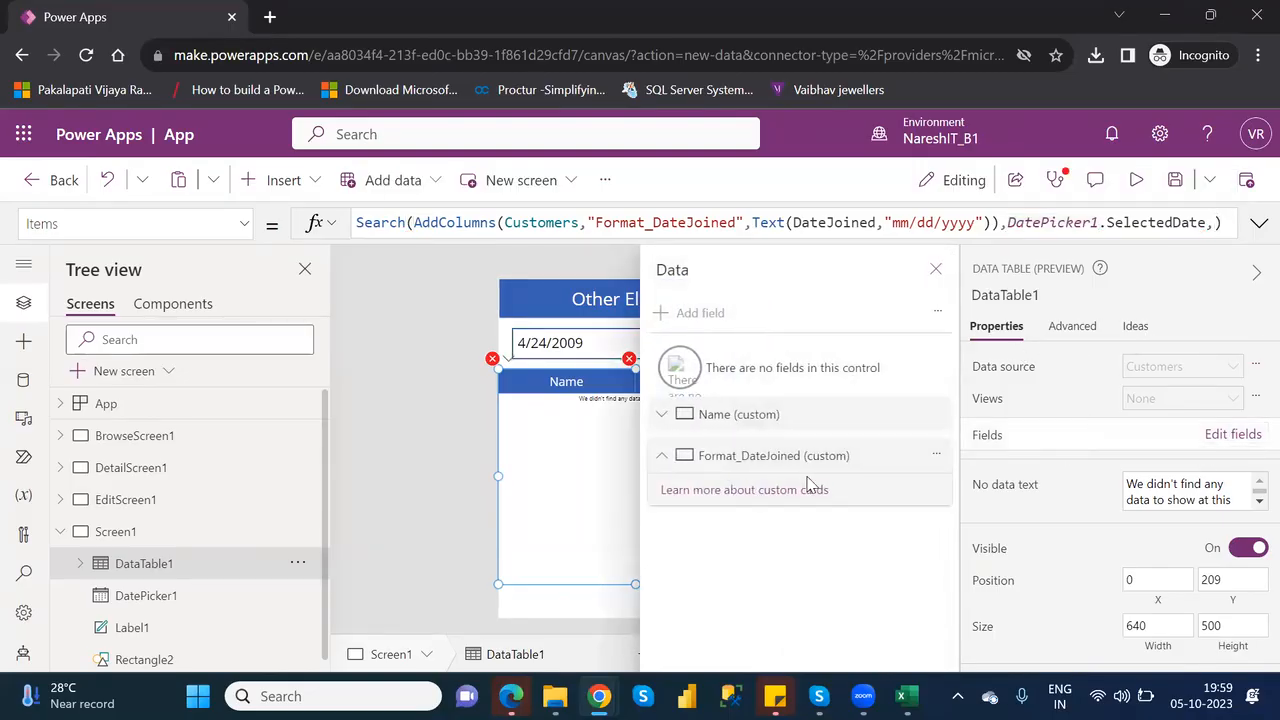
click(937, 457)
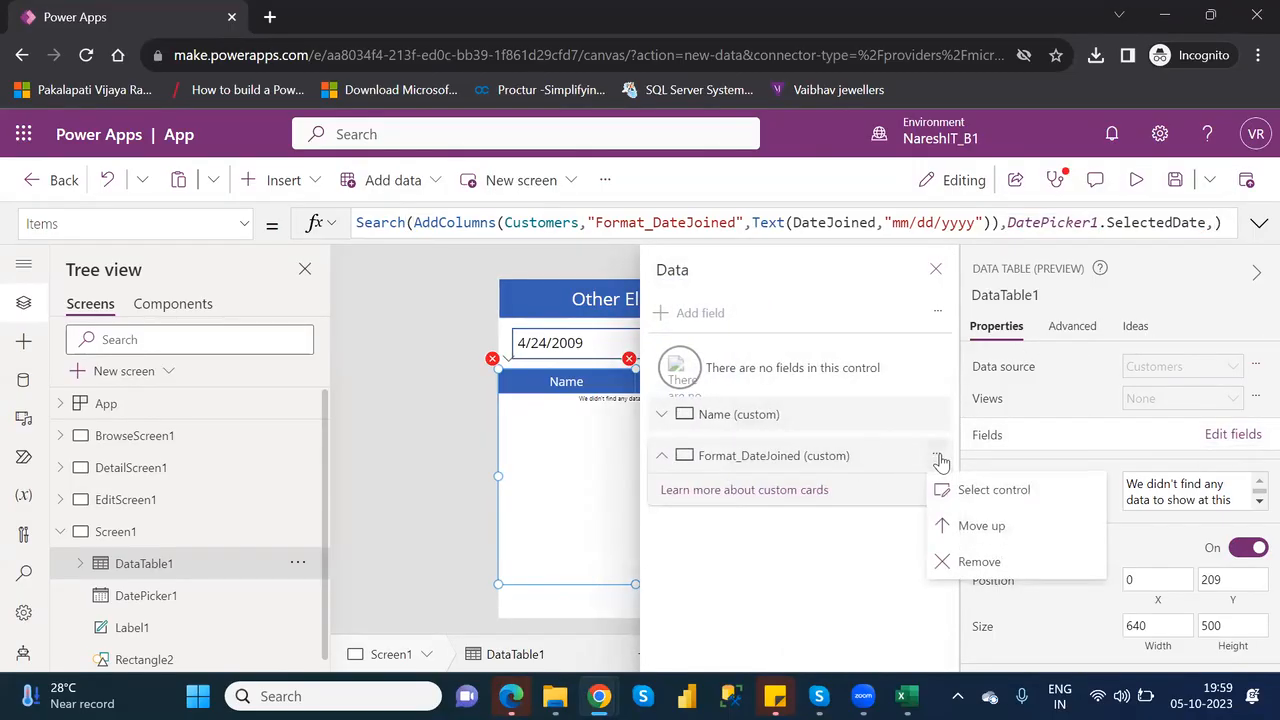
click(1000, 561)
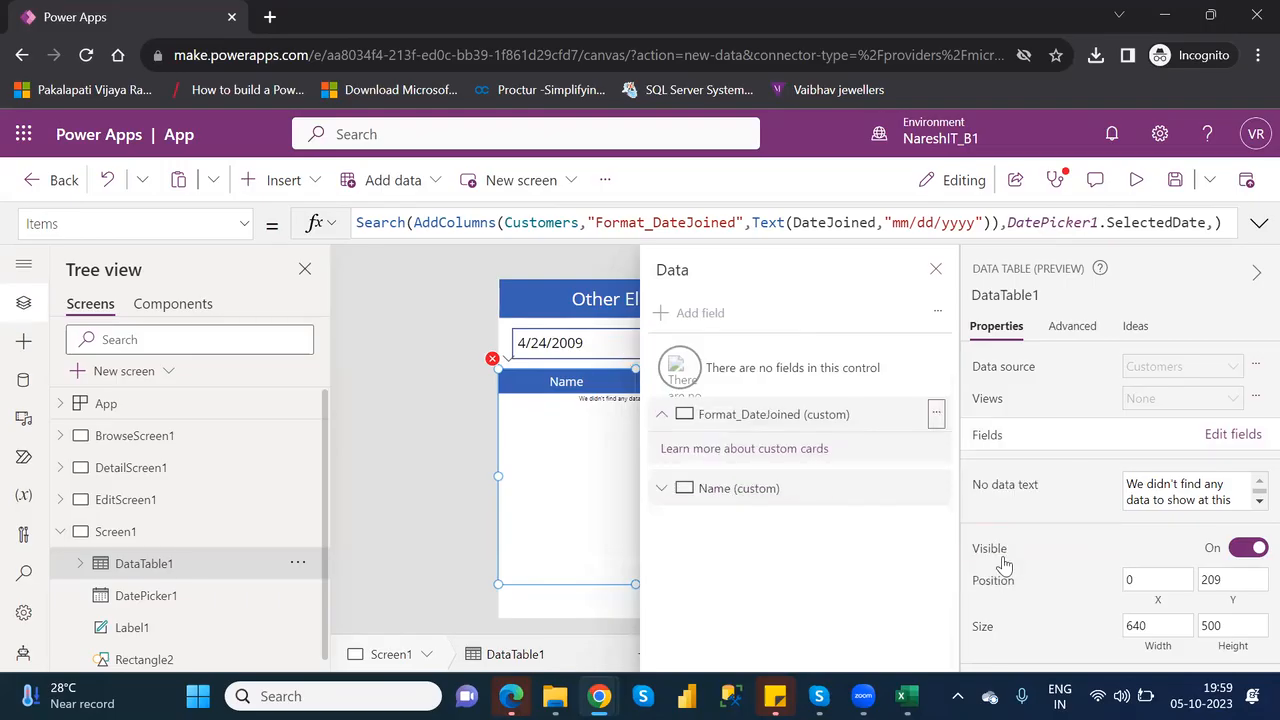
click(934, 270)
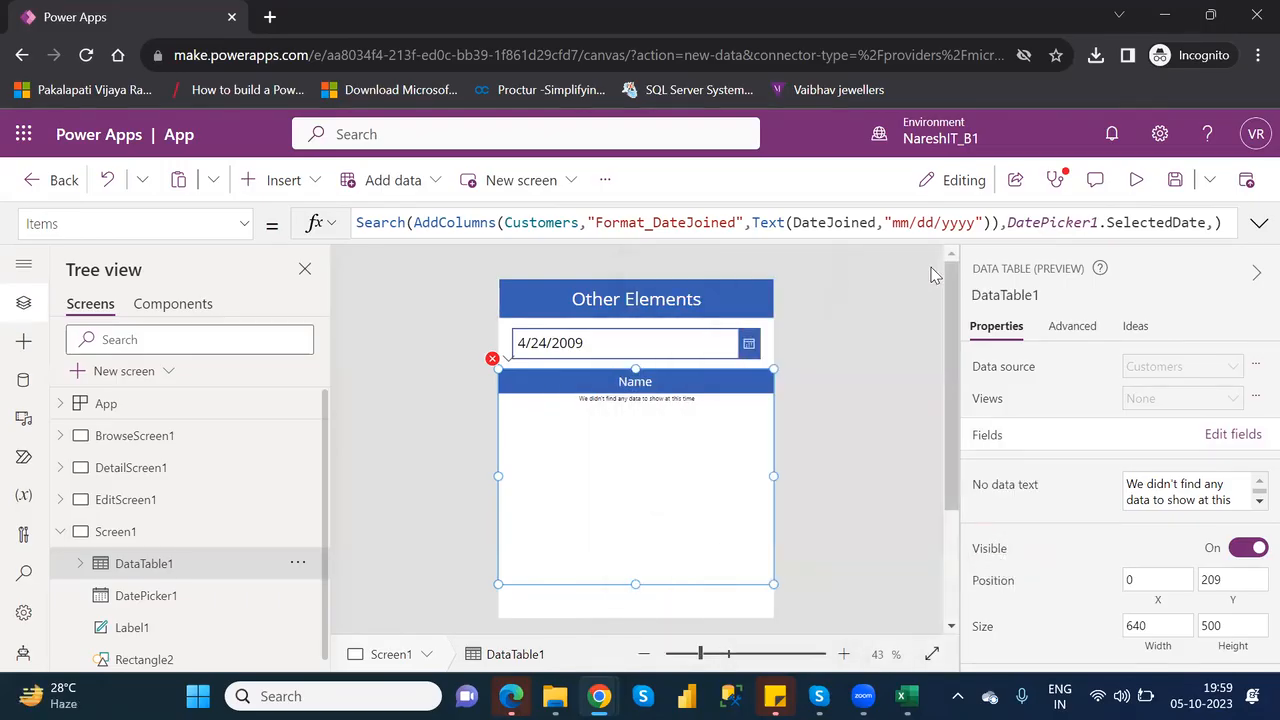
- Strip the Search and AddColumns functions from DataTable1's Items formula, leaving only Customers as the source
click(1001, 221)
drag(1000, 221, 586, 222)
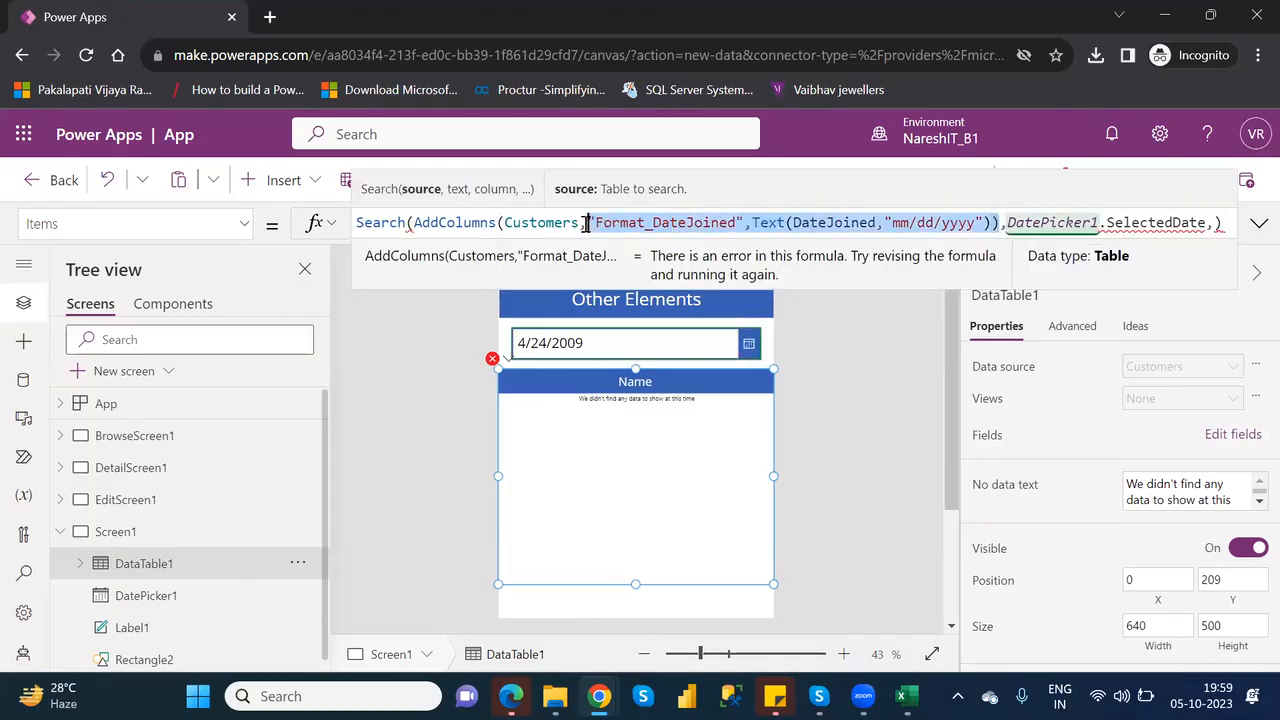
key(BackSpace)
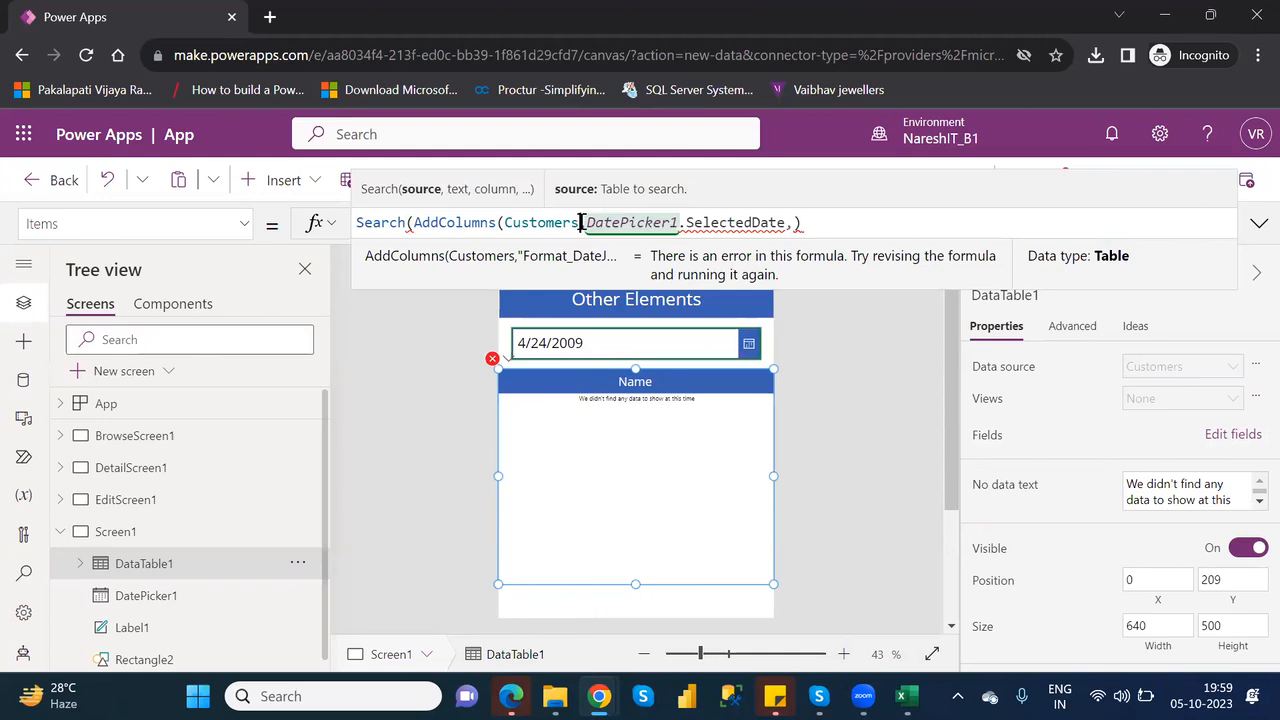
drag(505, 221, 414, 222)
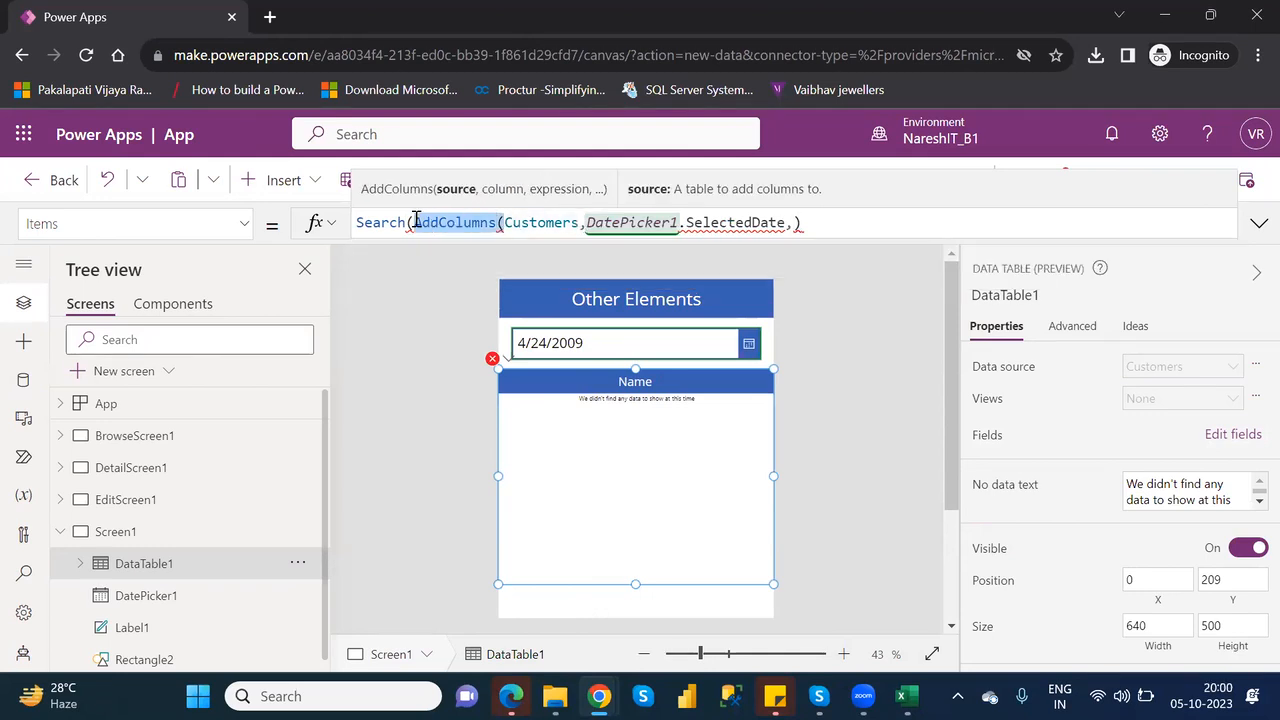
key(BackSpace)
drag(711, 216, 362, 220)
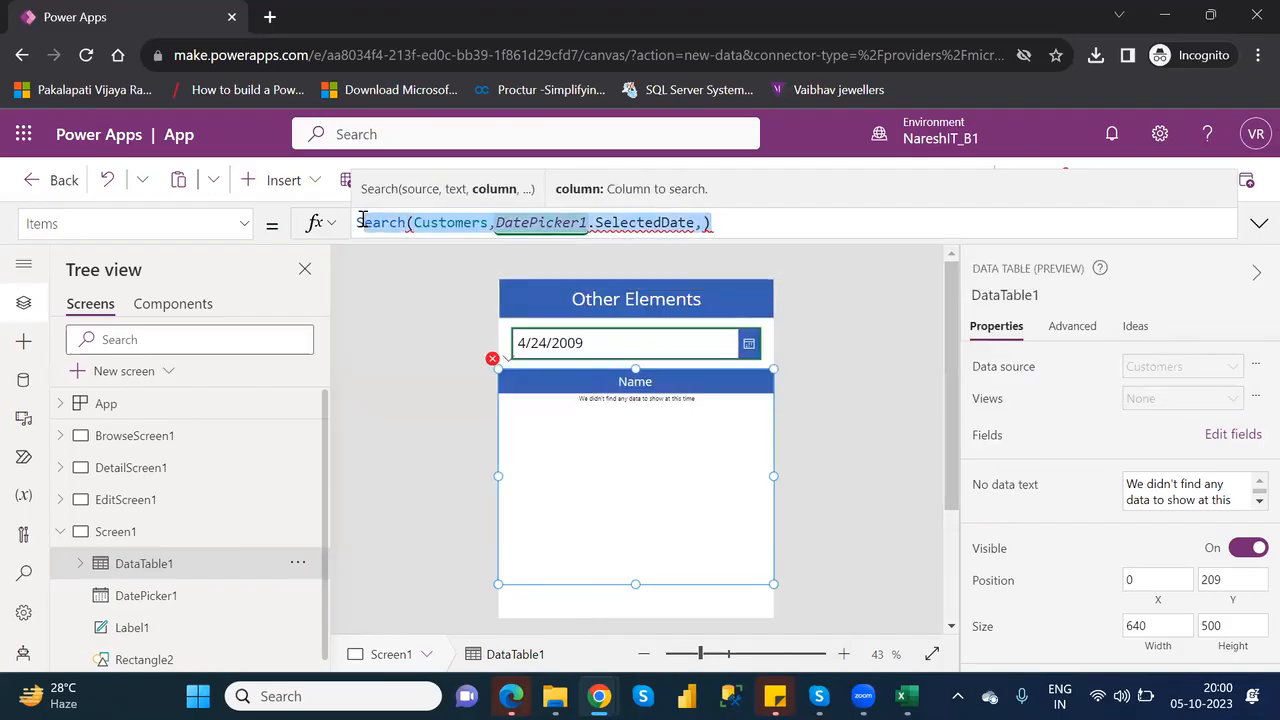
key(BackSpace)
text(custo)
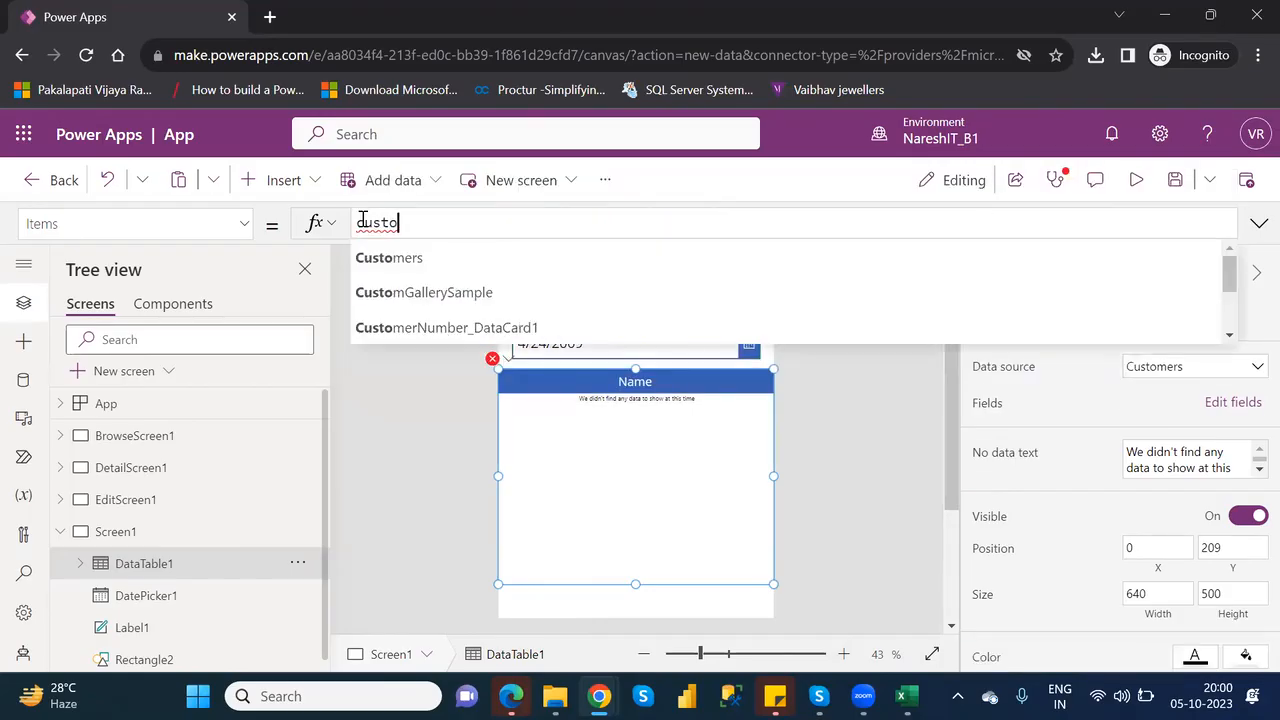
key(Tab)
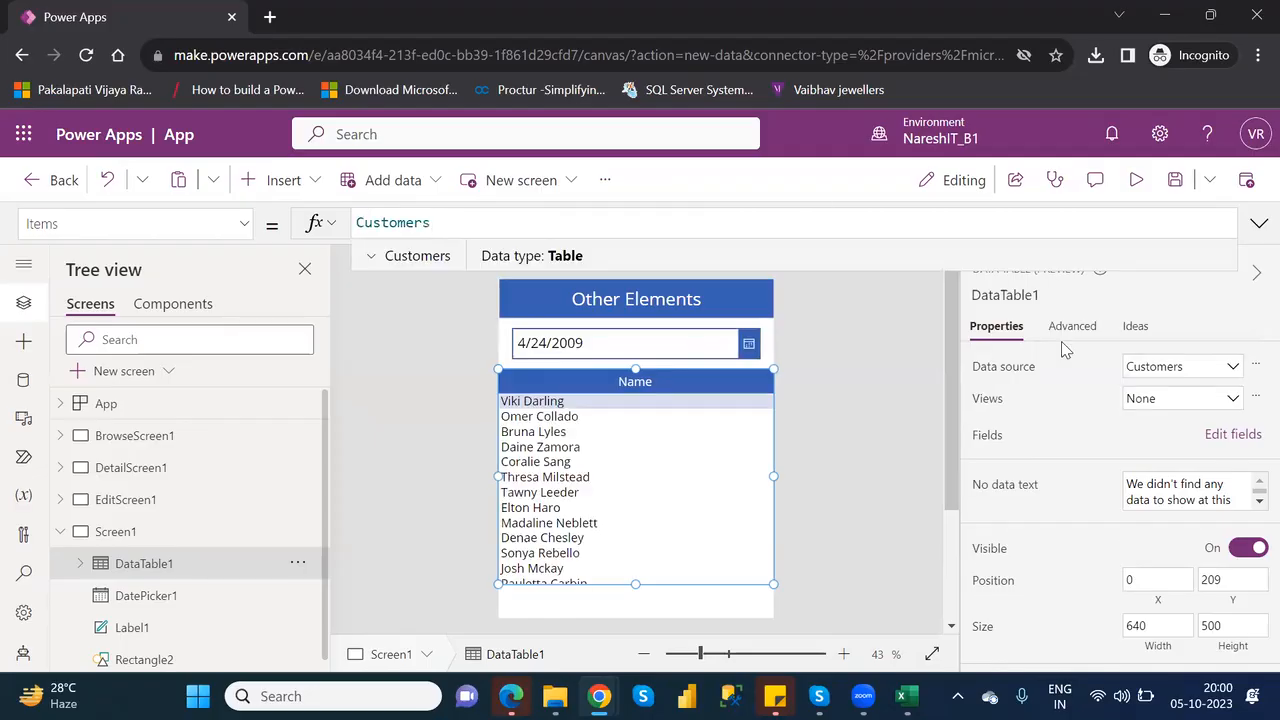
- Add the DateJoined field to DataTable1 and close the field list
click(1222, 436)
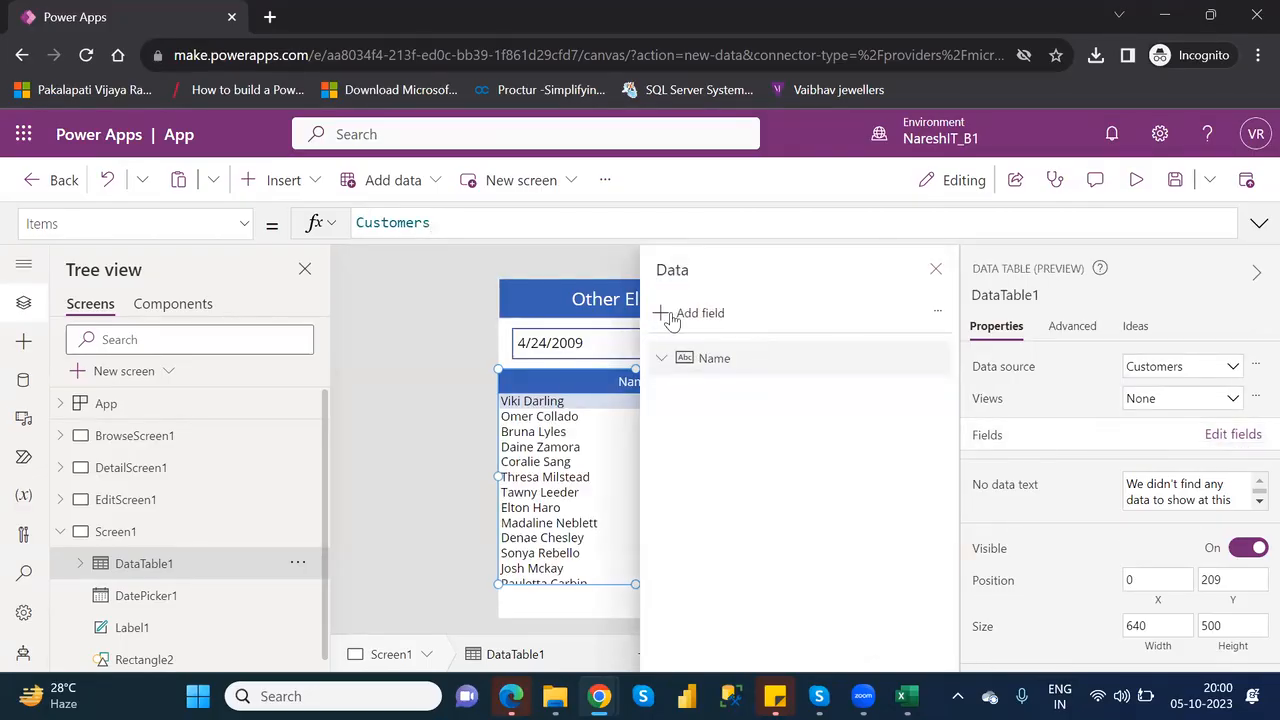
click(672, 316)
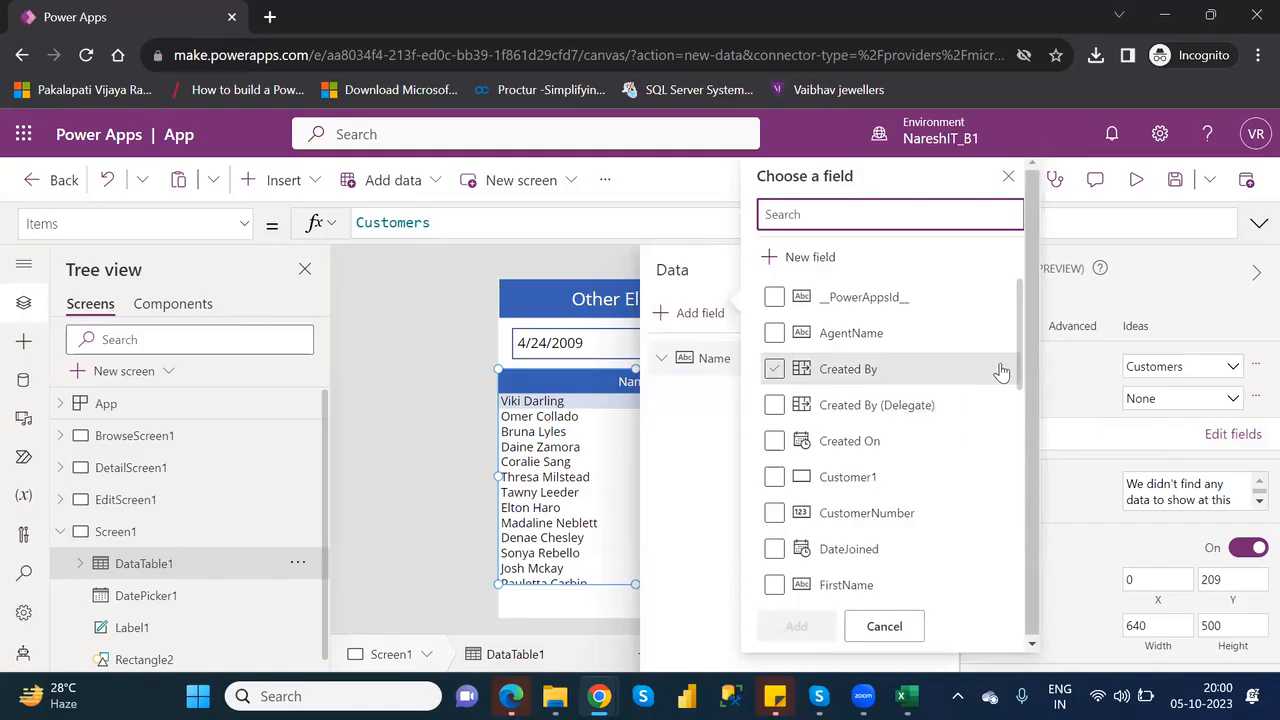
drag(1020, 372, 1092, 412)
click(1092, 412)
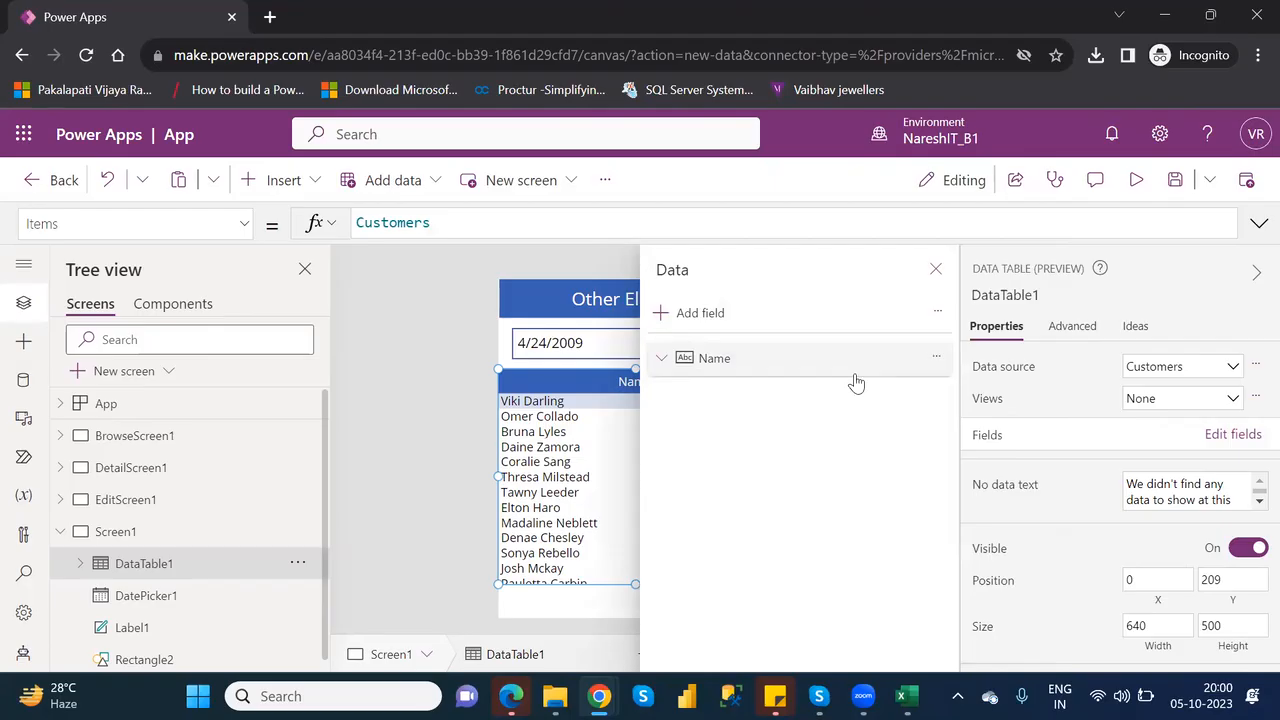
click(695, 314)
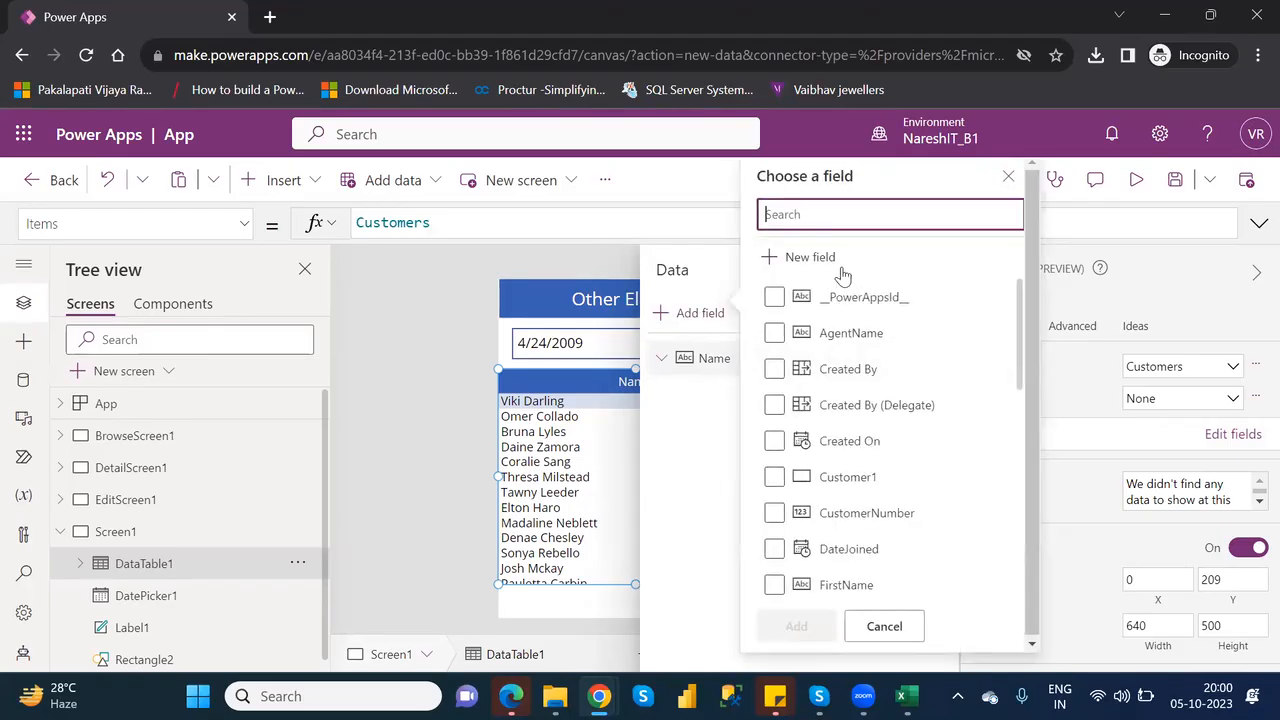
text(dat)
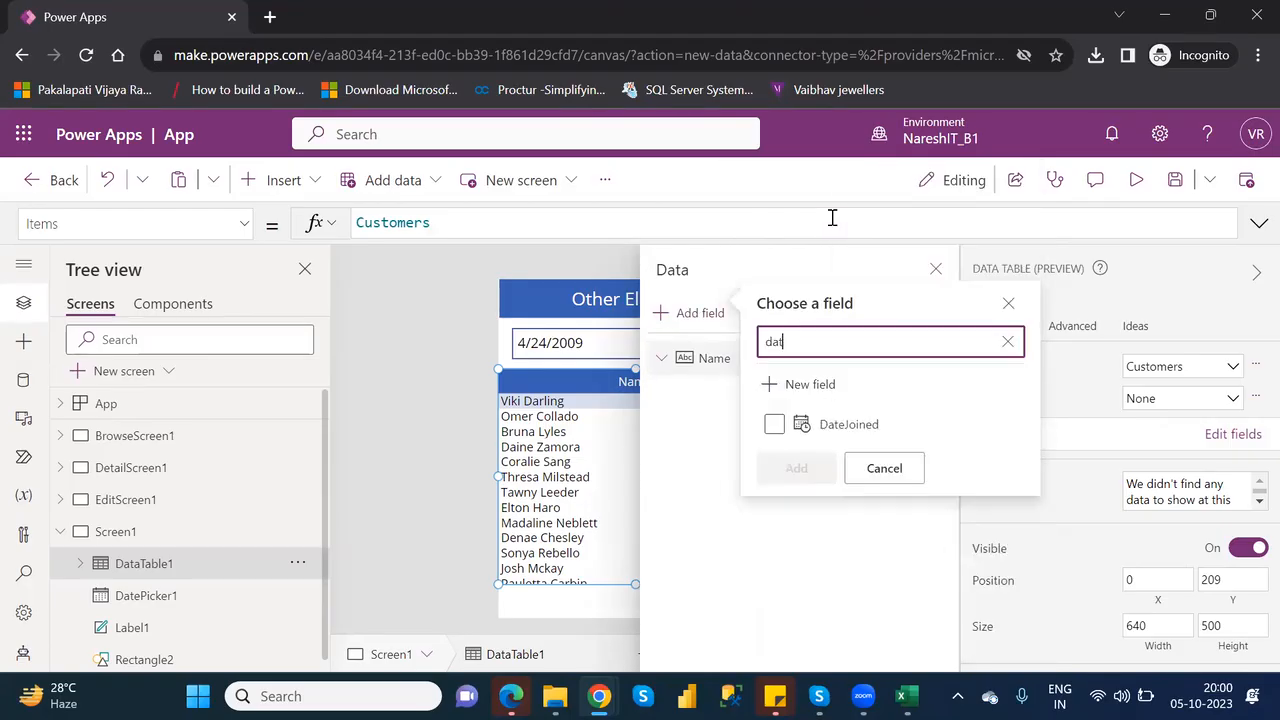
click(774, 424)
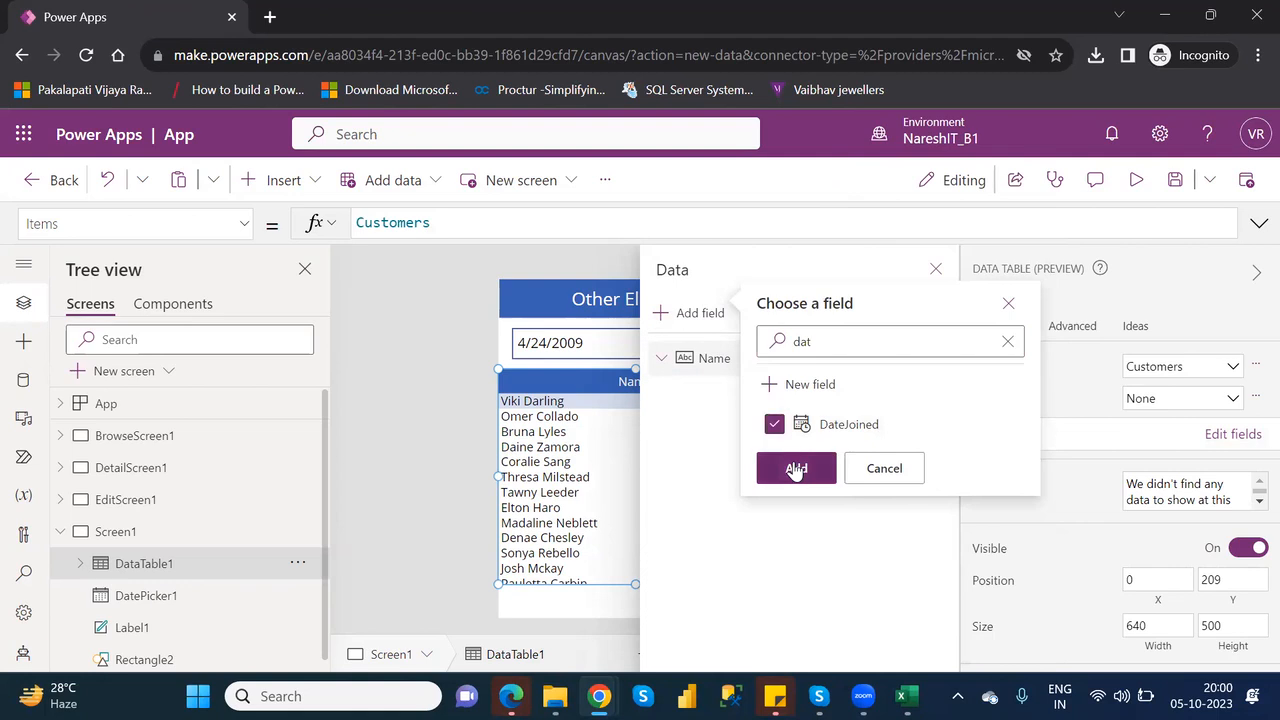
click(796, 469)
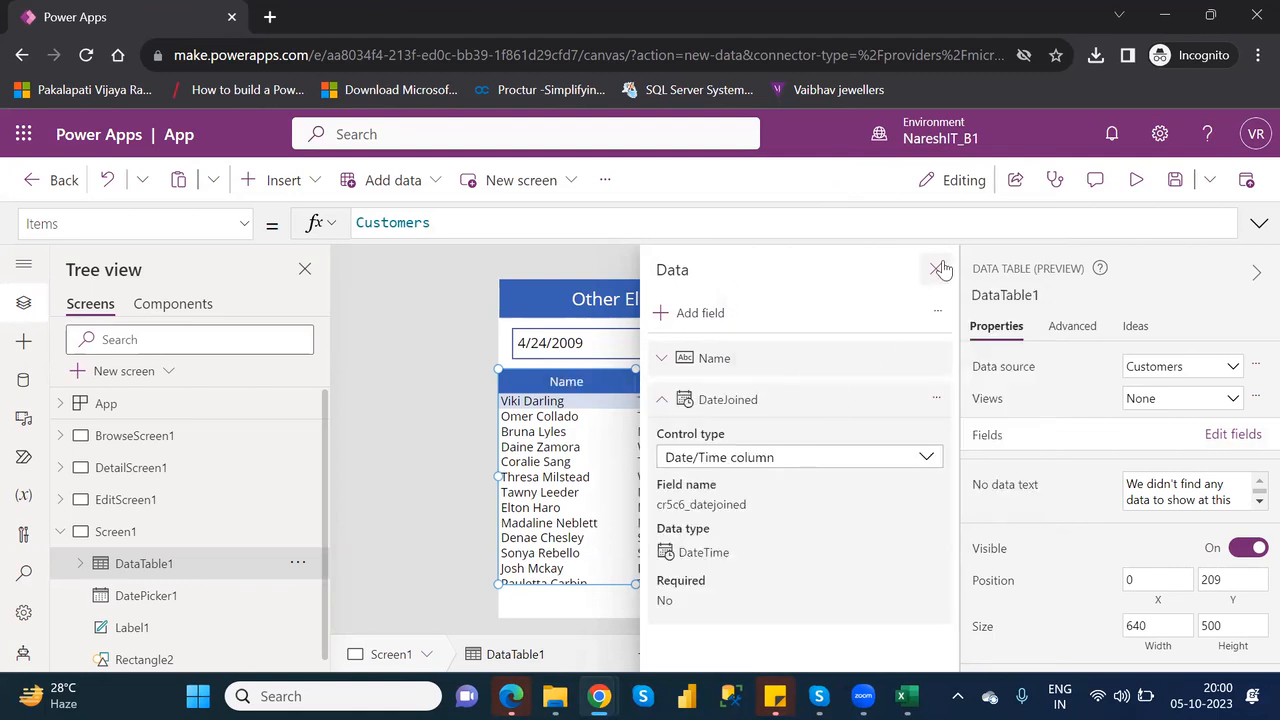
click(937, 270)
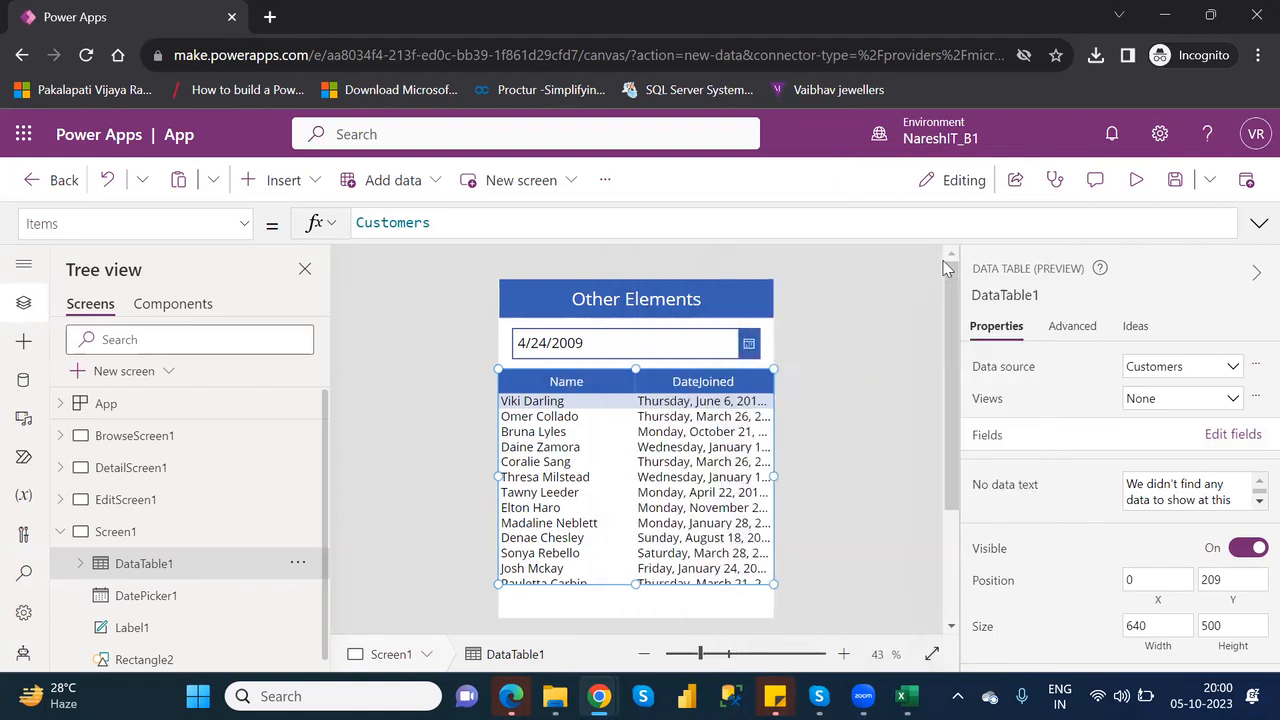
- Wrap Customers in a Search function in DataTable1's Items formula, with DatePicker1.SelectedDate as the search text
click(358, 223)
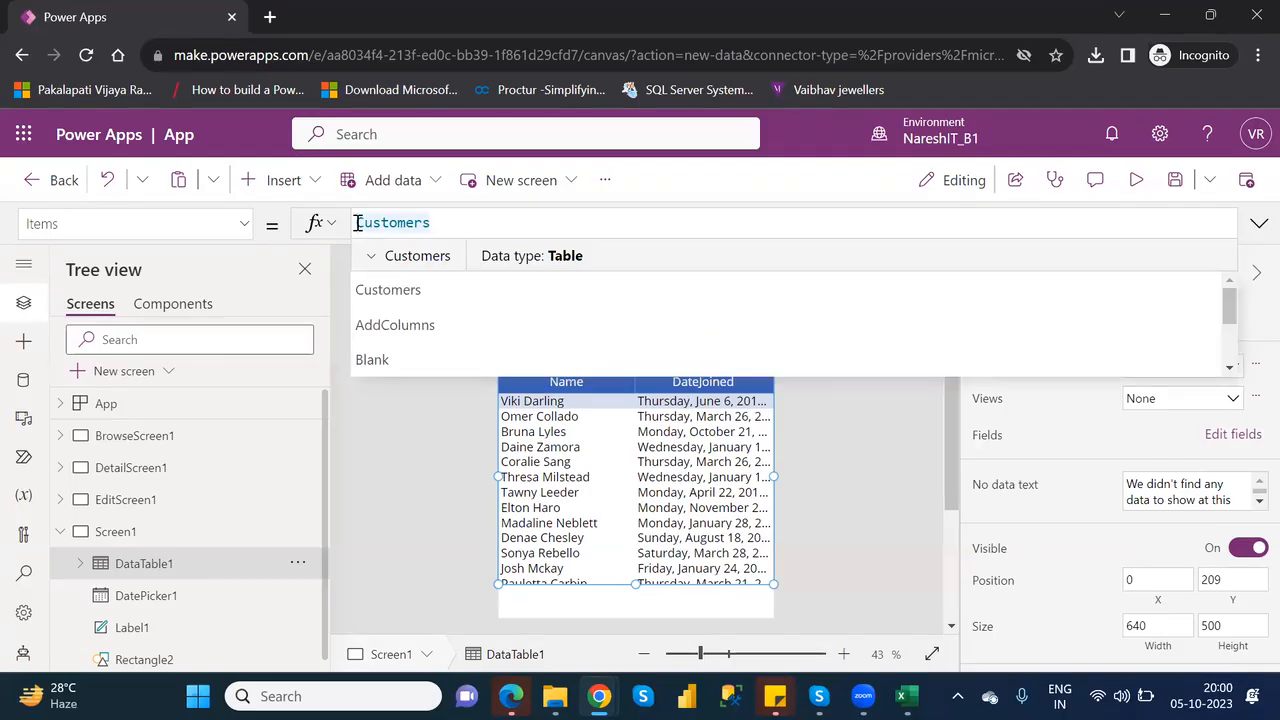
text(Se)
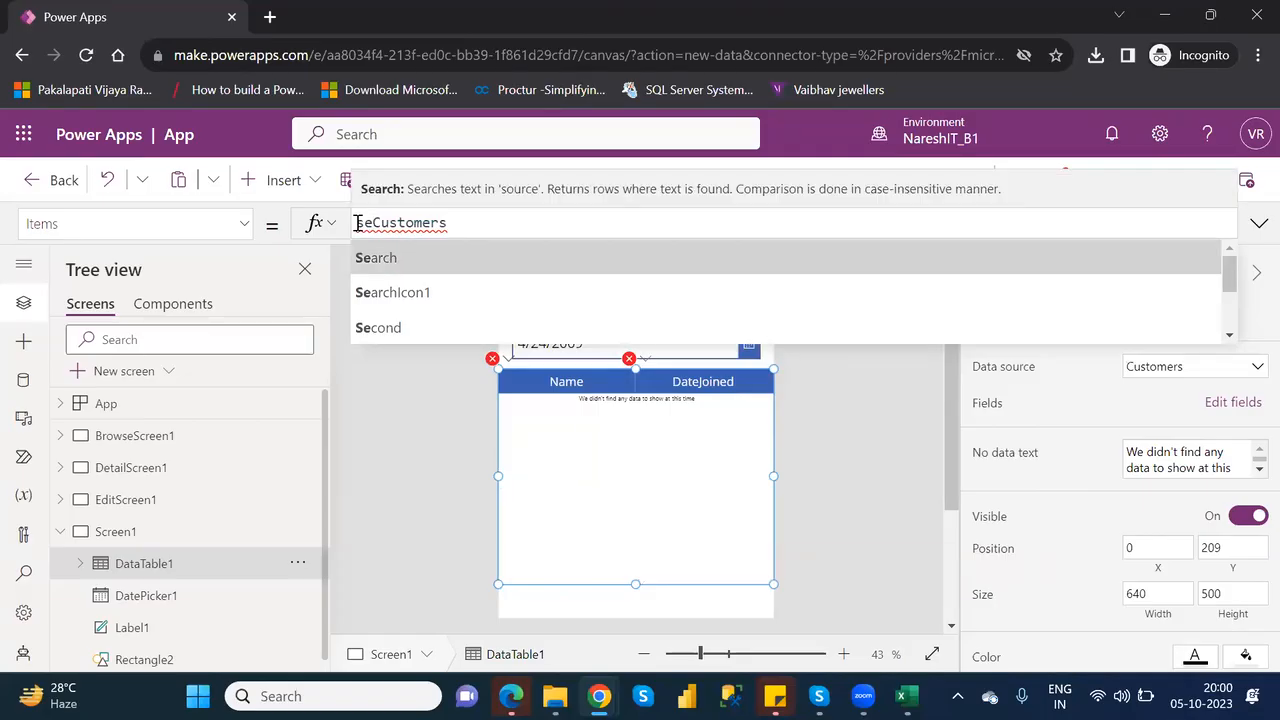
key(Tab)
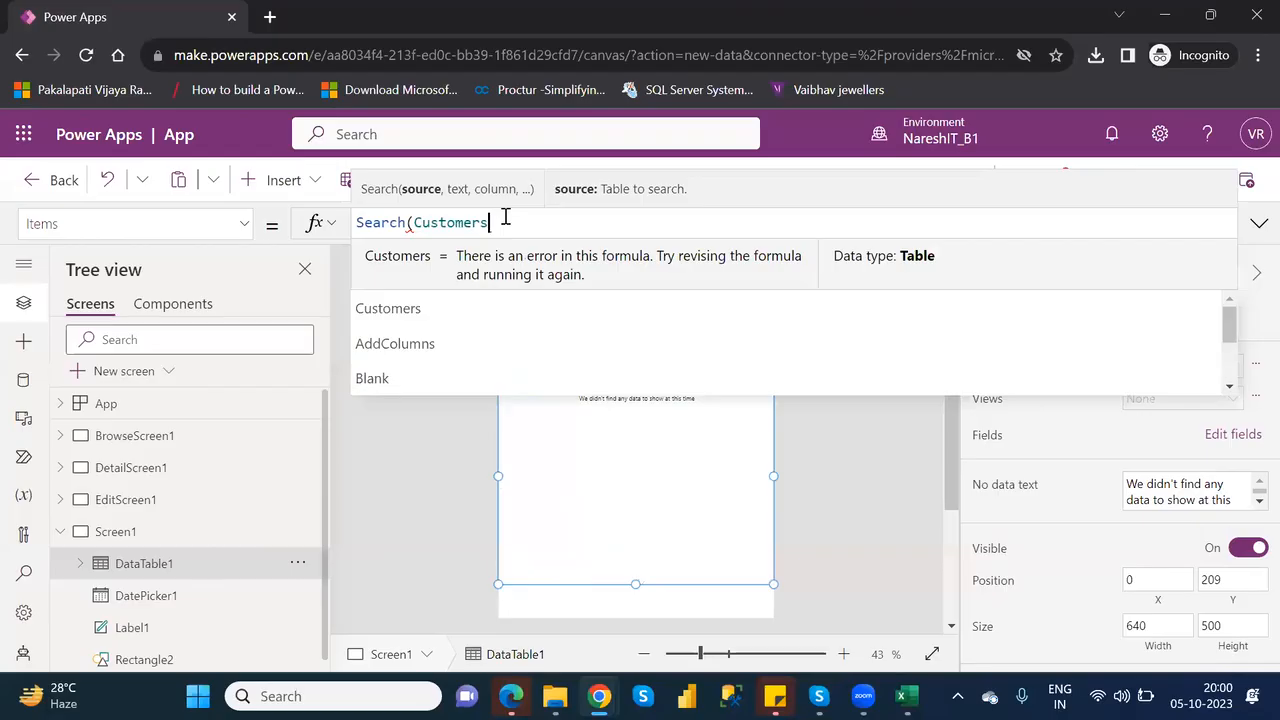
text(,datep)
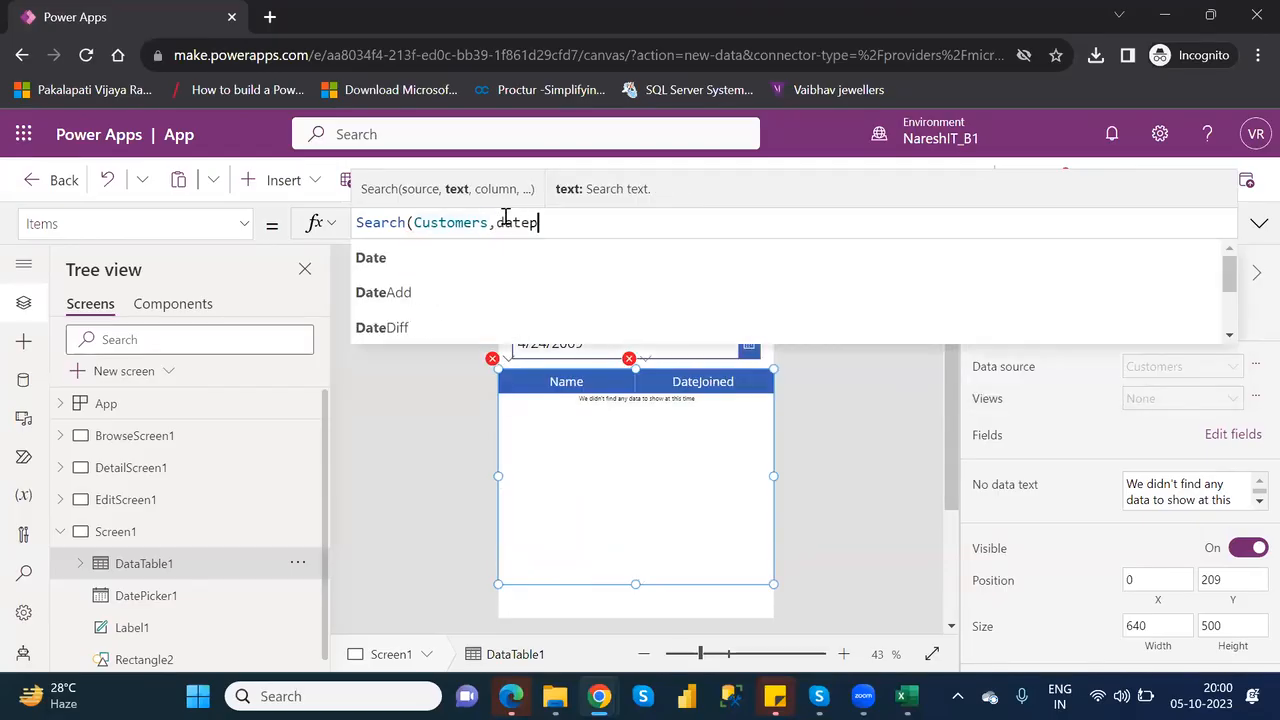
text(ic)
key(Down)
key(Tab)
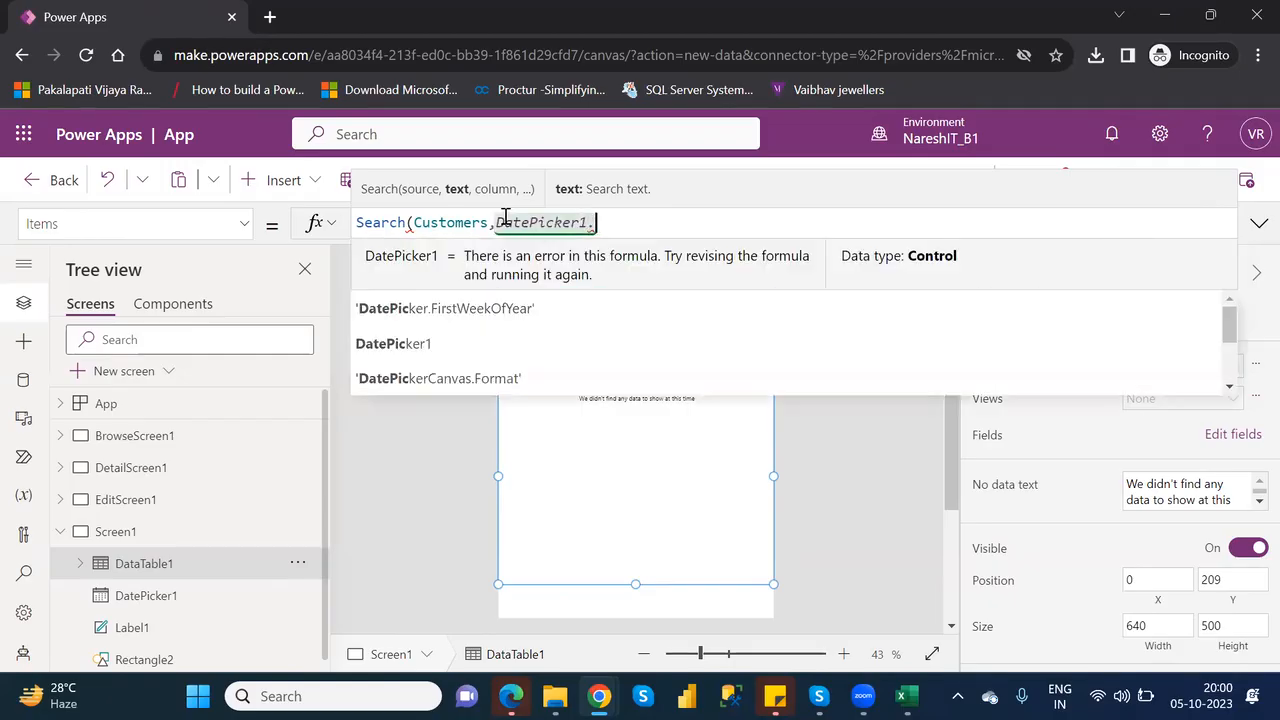
text(.)
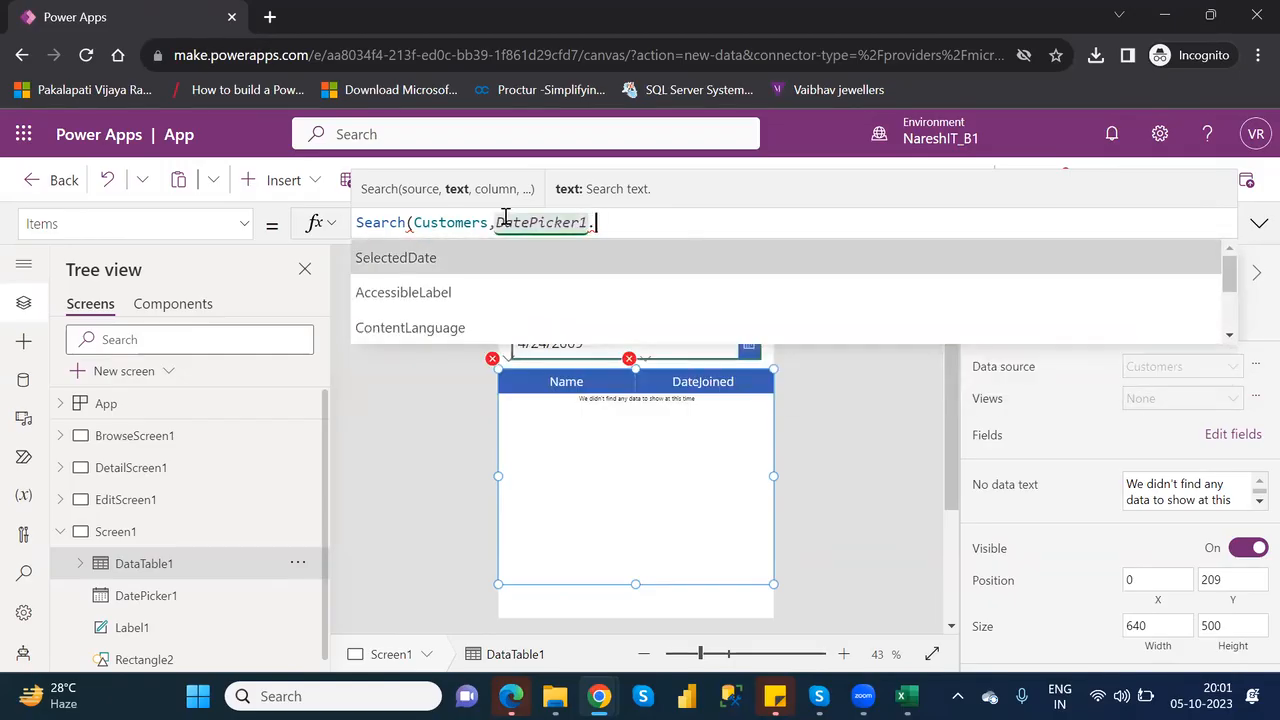
key(Tab)
text(,)
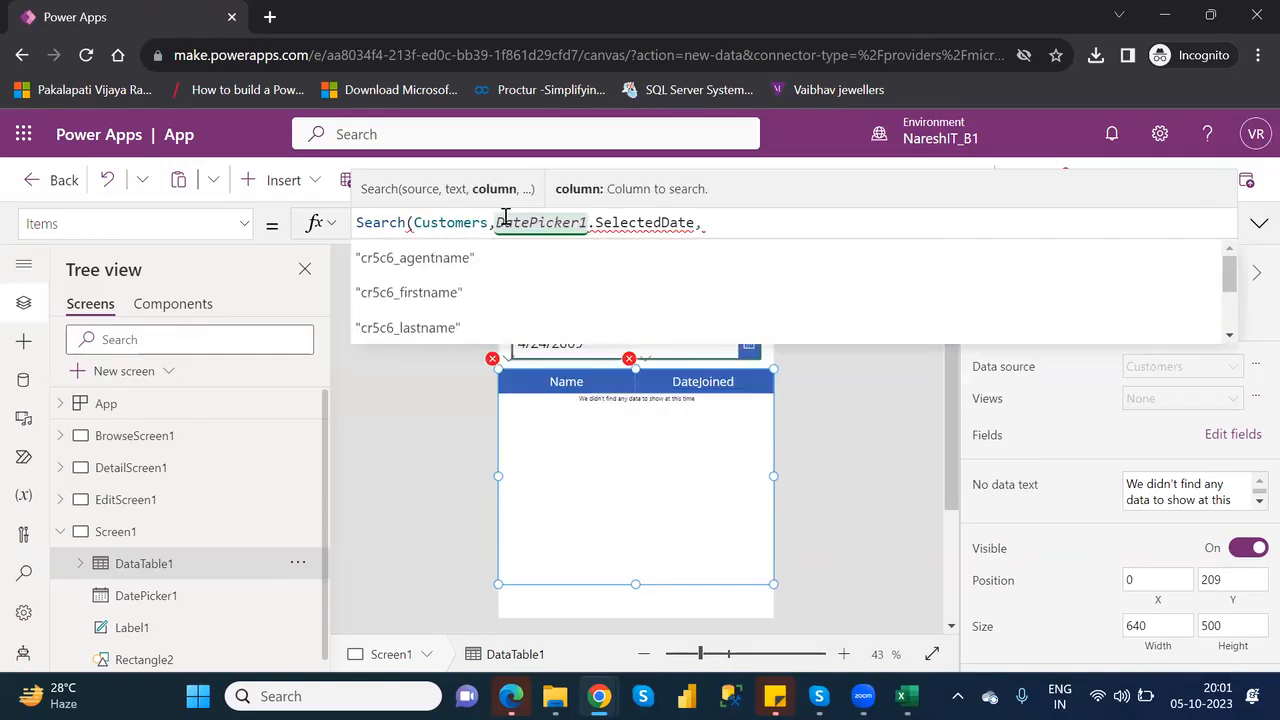
- Add "cr5c6_datejoined" as the column to search and close the Search formula's parenthesis
key(Down)
key(Down)
key(Down)
key(Down)
key(Down)
key(Down)
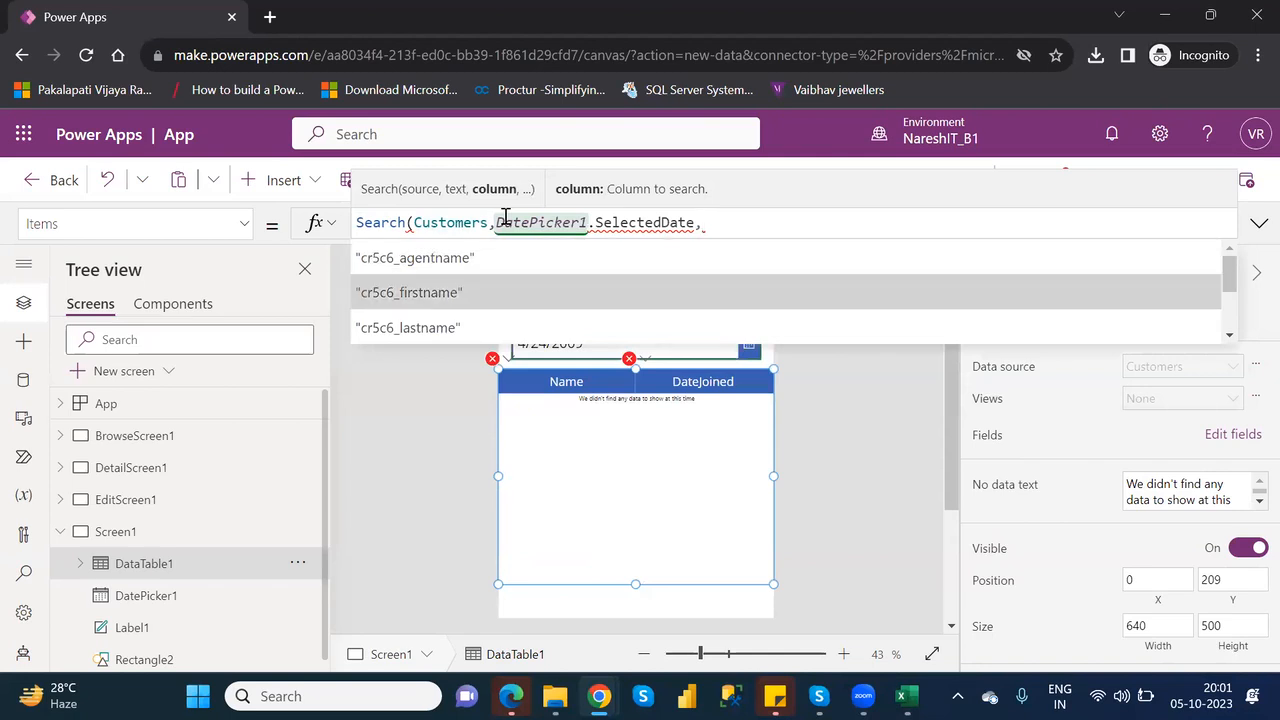
key(Down)
key(Down)
key(Down)
key(Down)
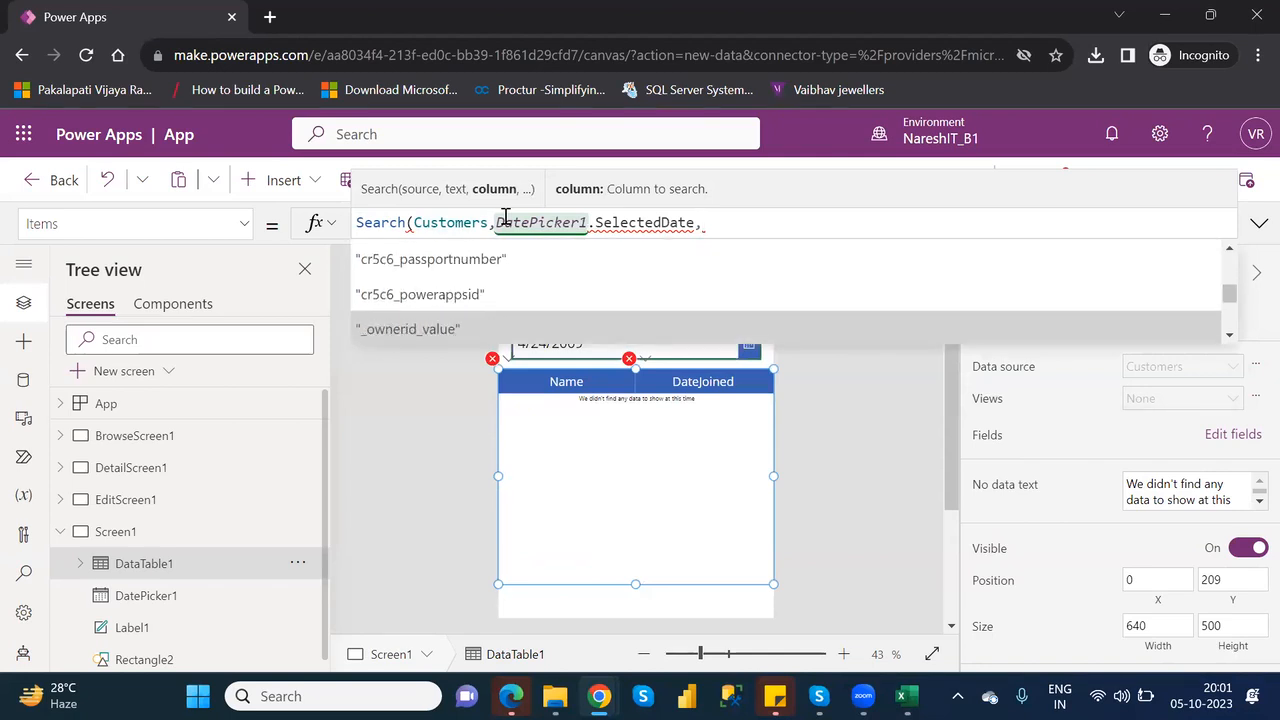
key(Down)
key(Down)
key(Down)
key(Down)
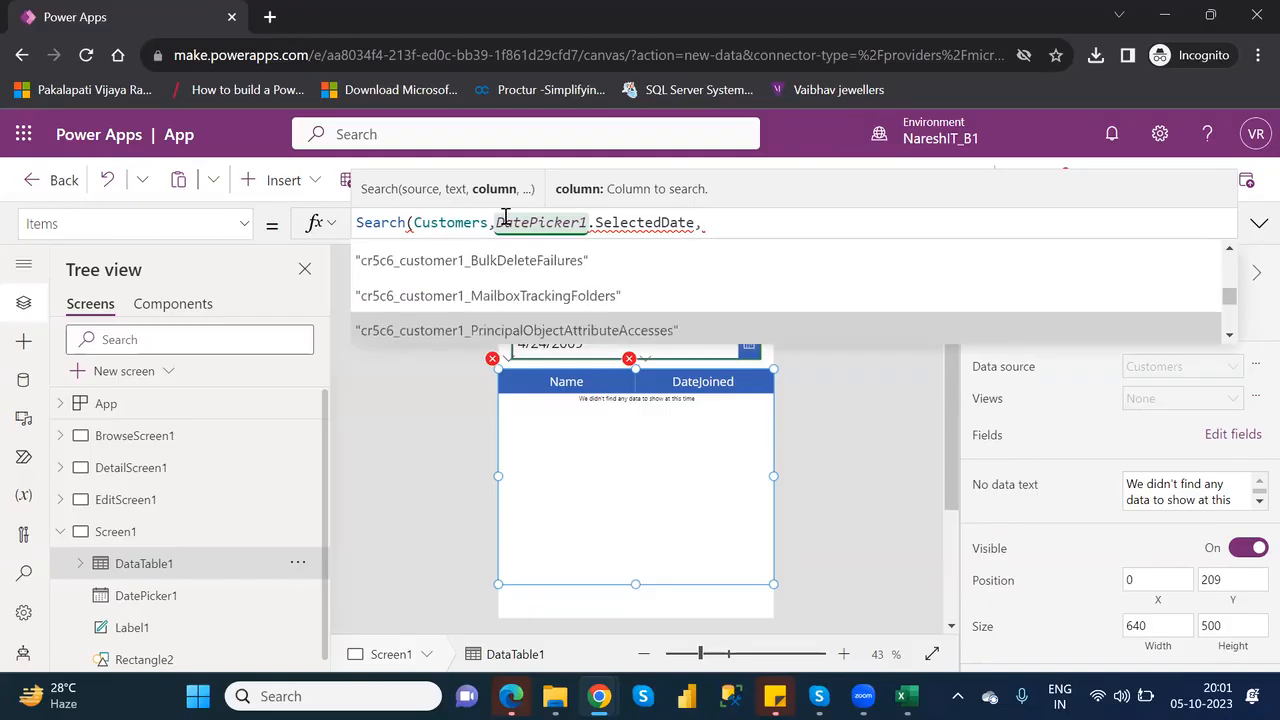
key(Down)
key(Down)
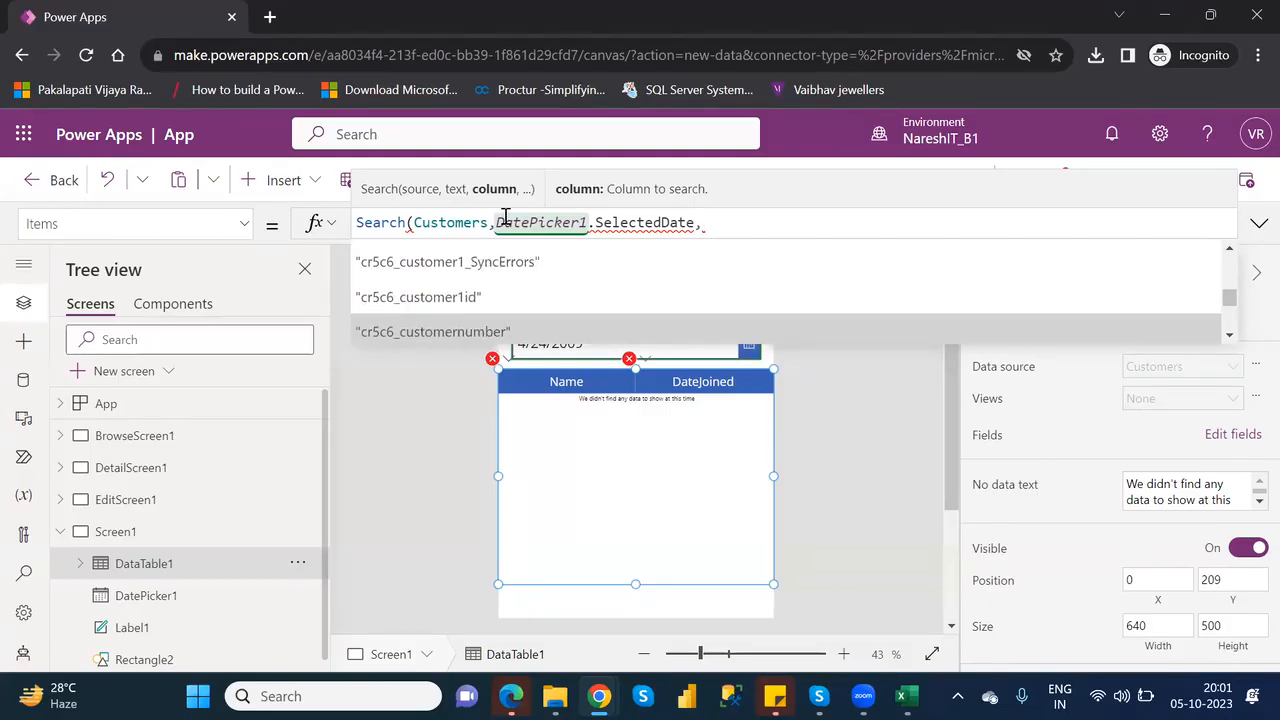
key(Down)
key(Tab)
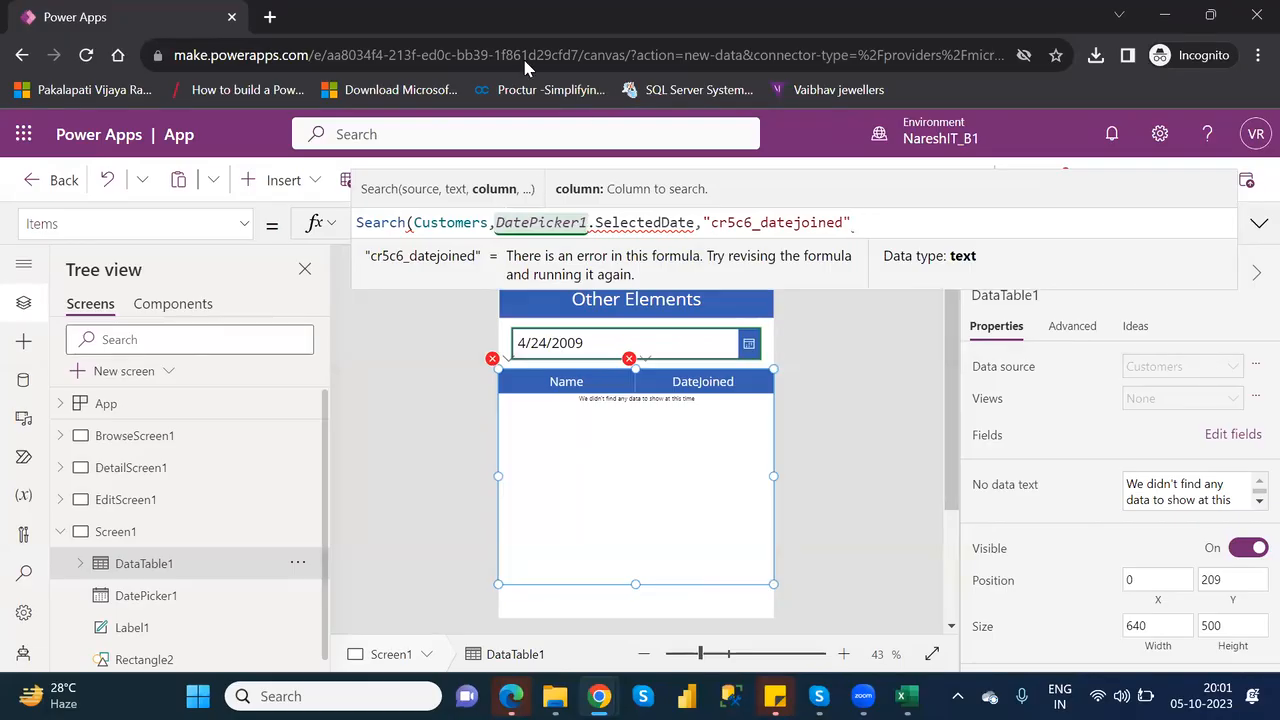
click(900, 222)
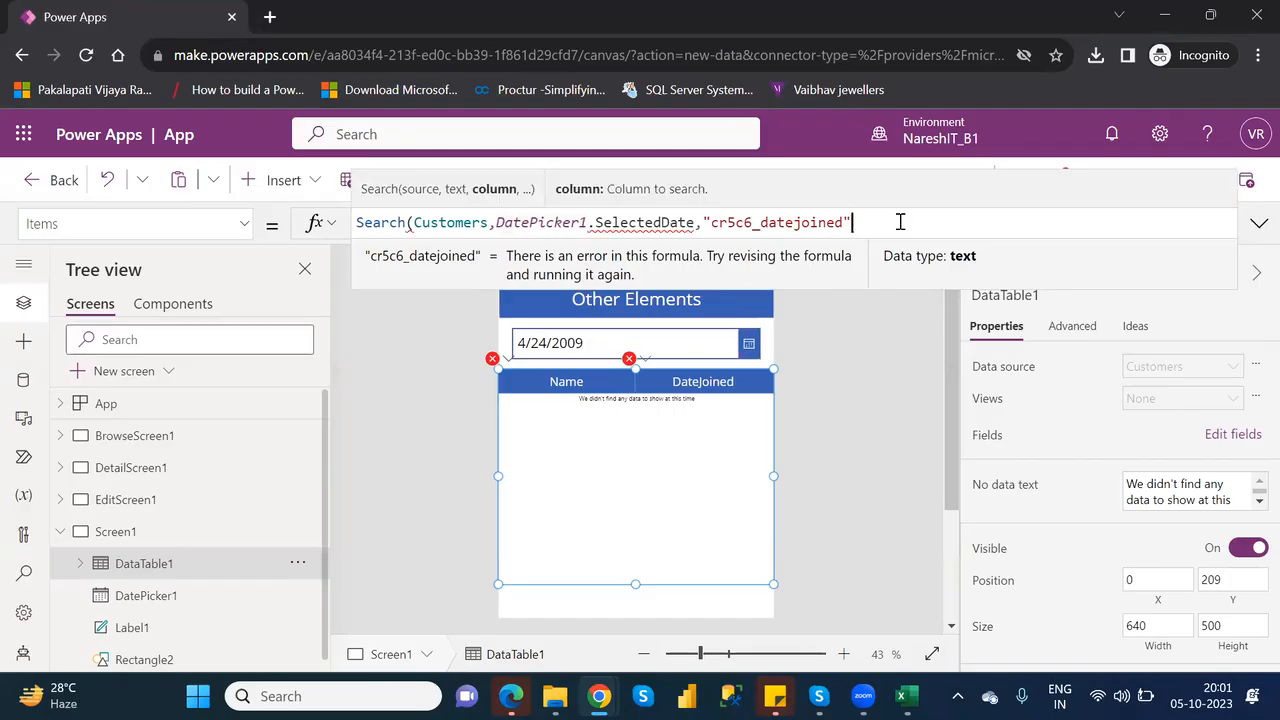
text())
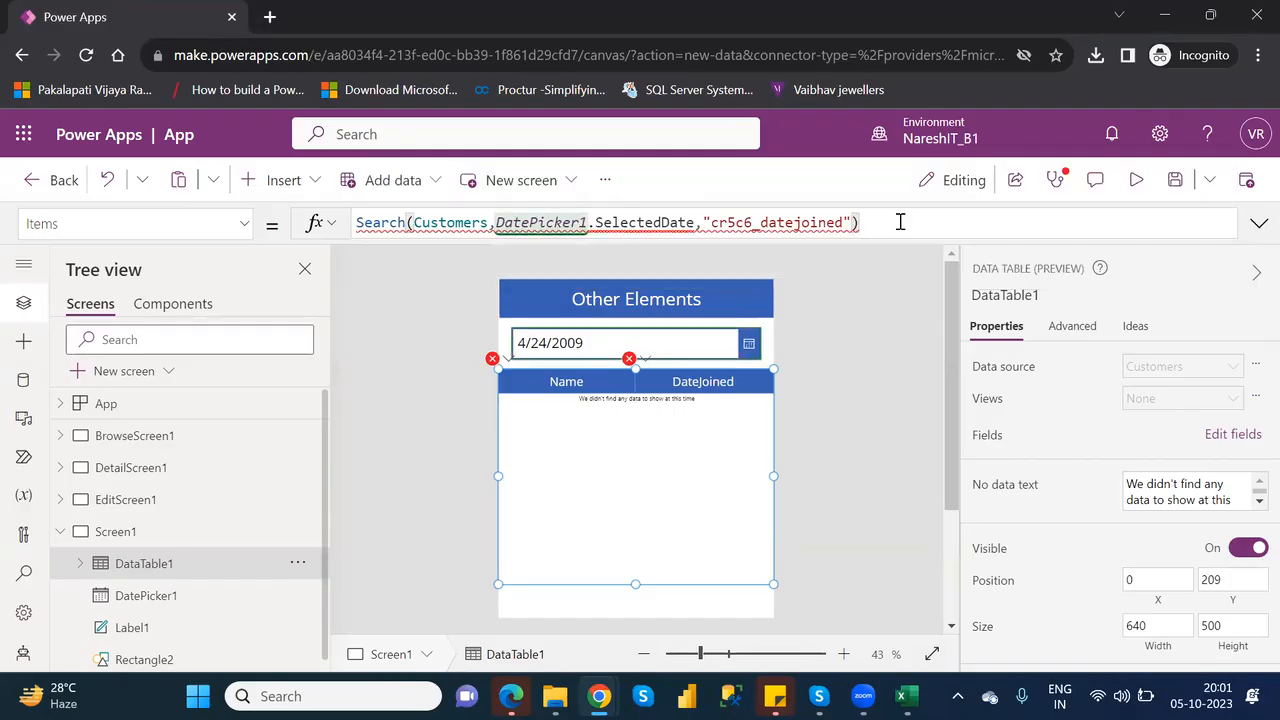
click(699, 224)
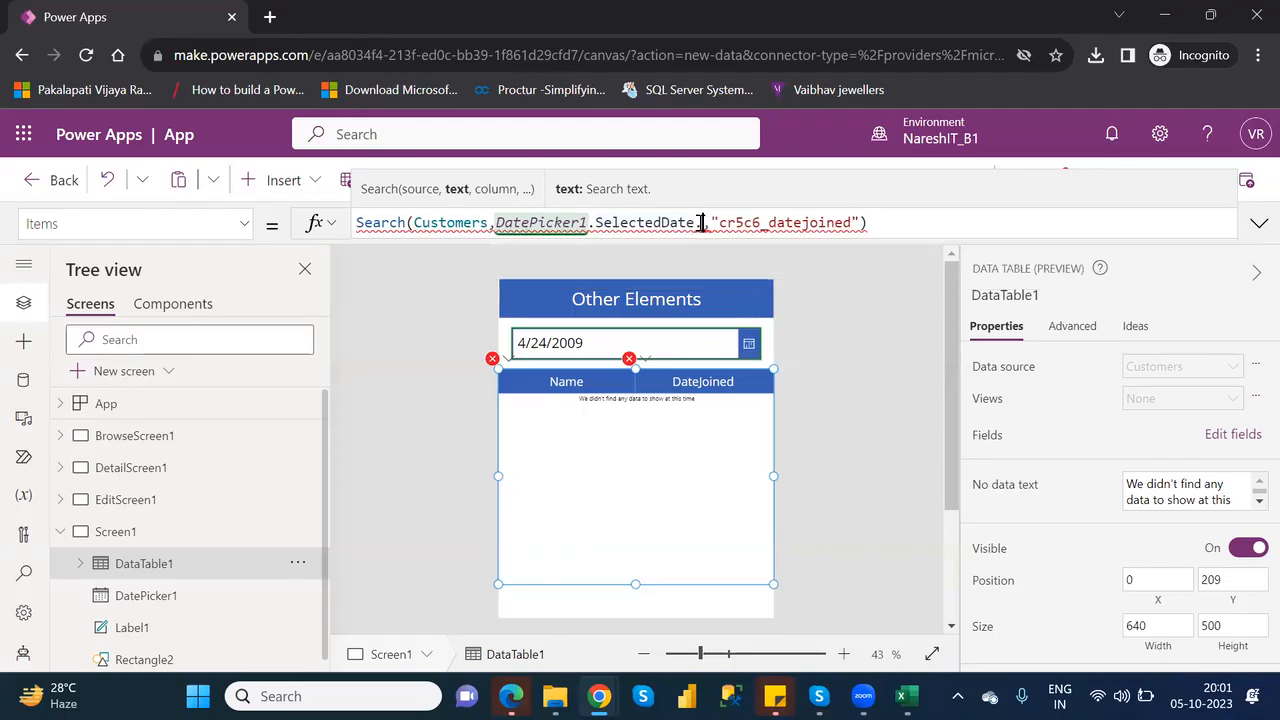
key(Delete)
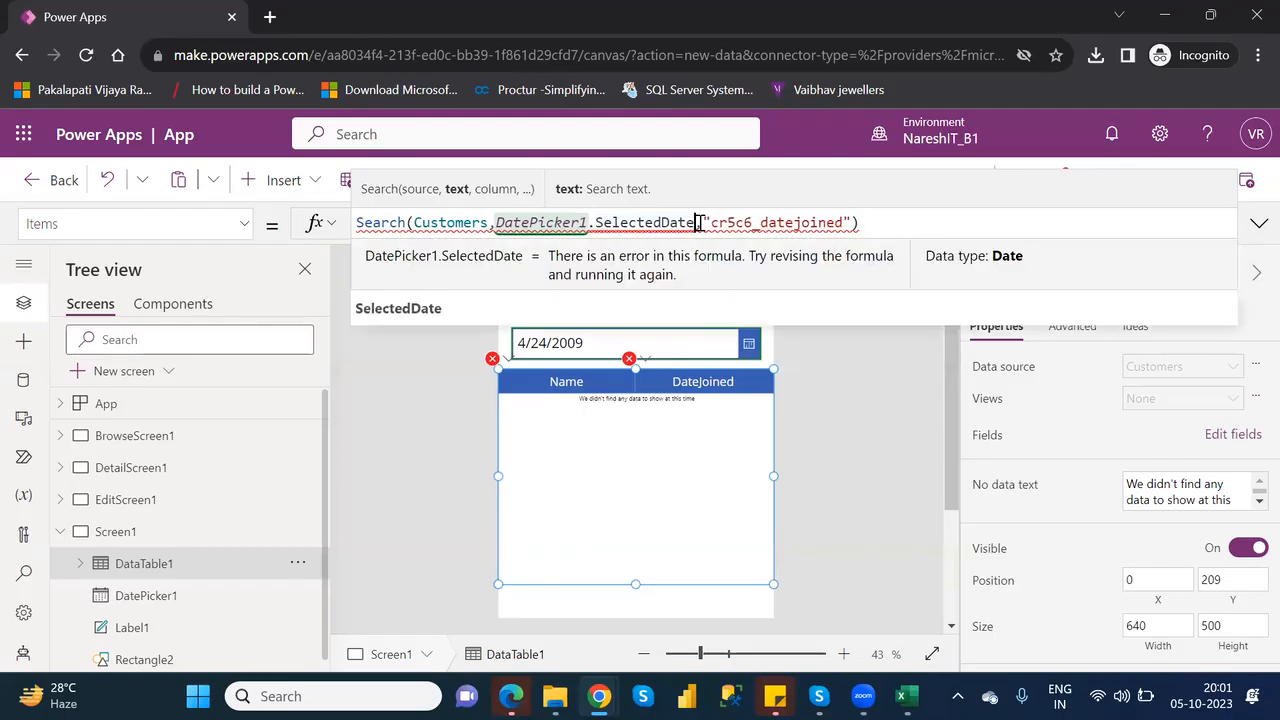
click(429, 310)
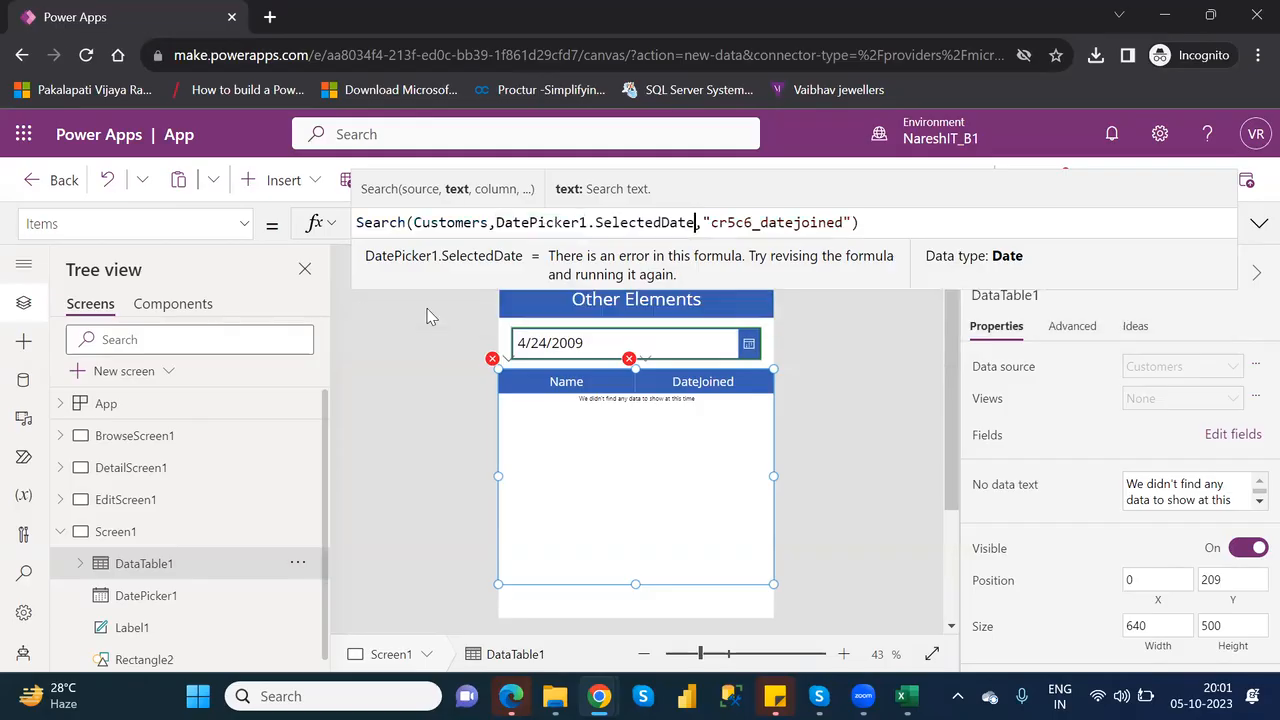
- Search Google in a new browser tab for "search function in powerapps" and open the Microsoft Learn article on Filter, Search, and LookUp
click(269, 18)
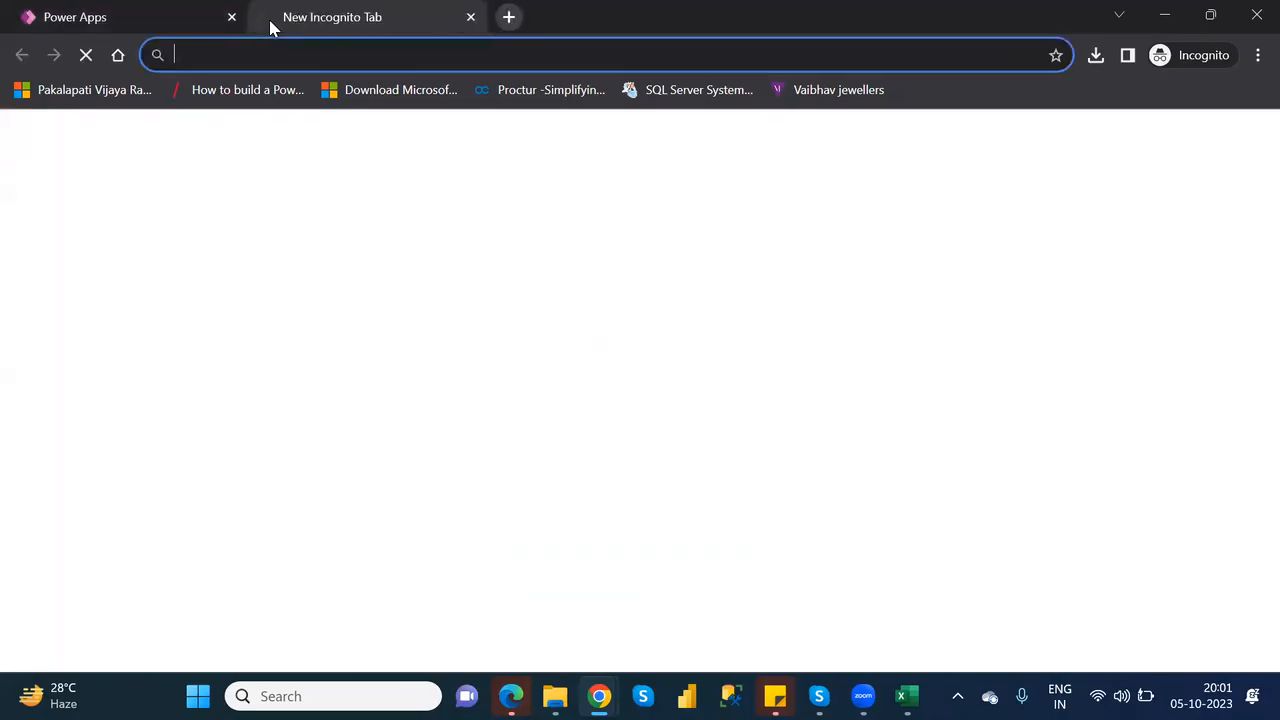
text(go)
key(Return)
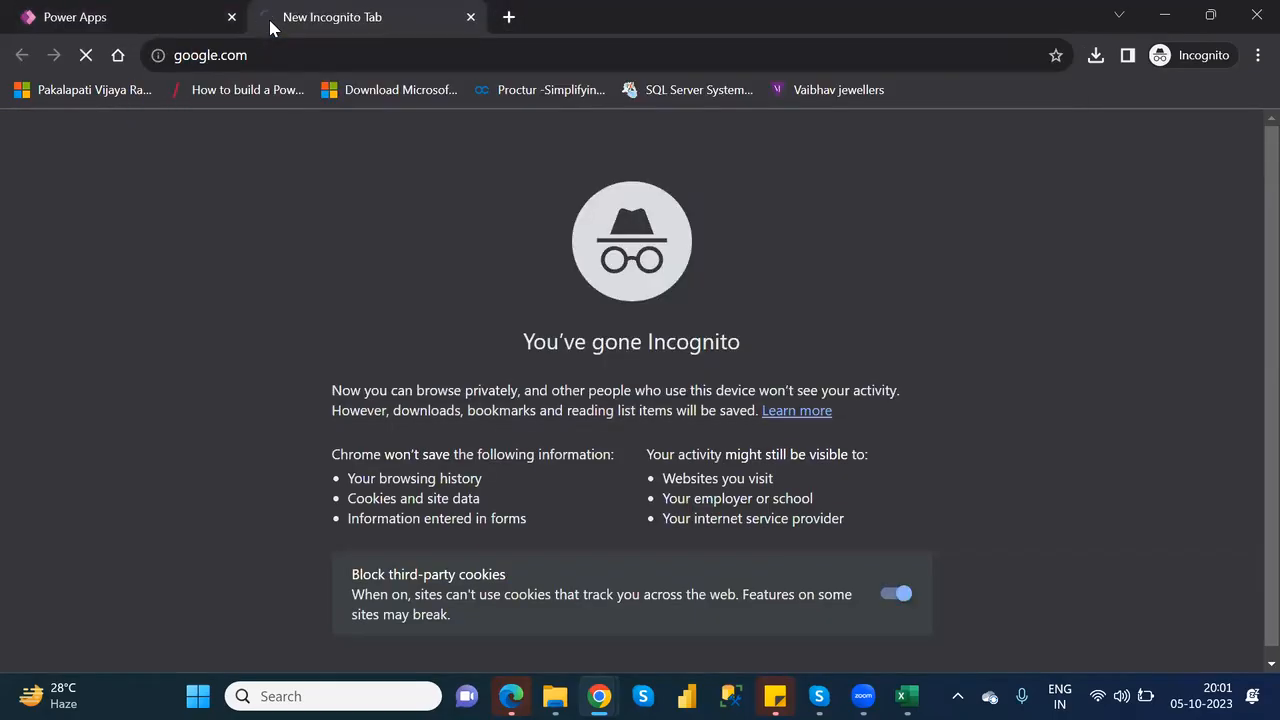
text(search )
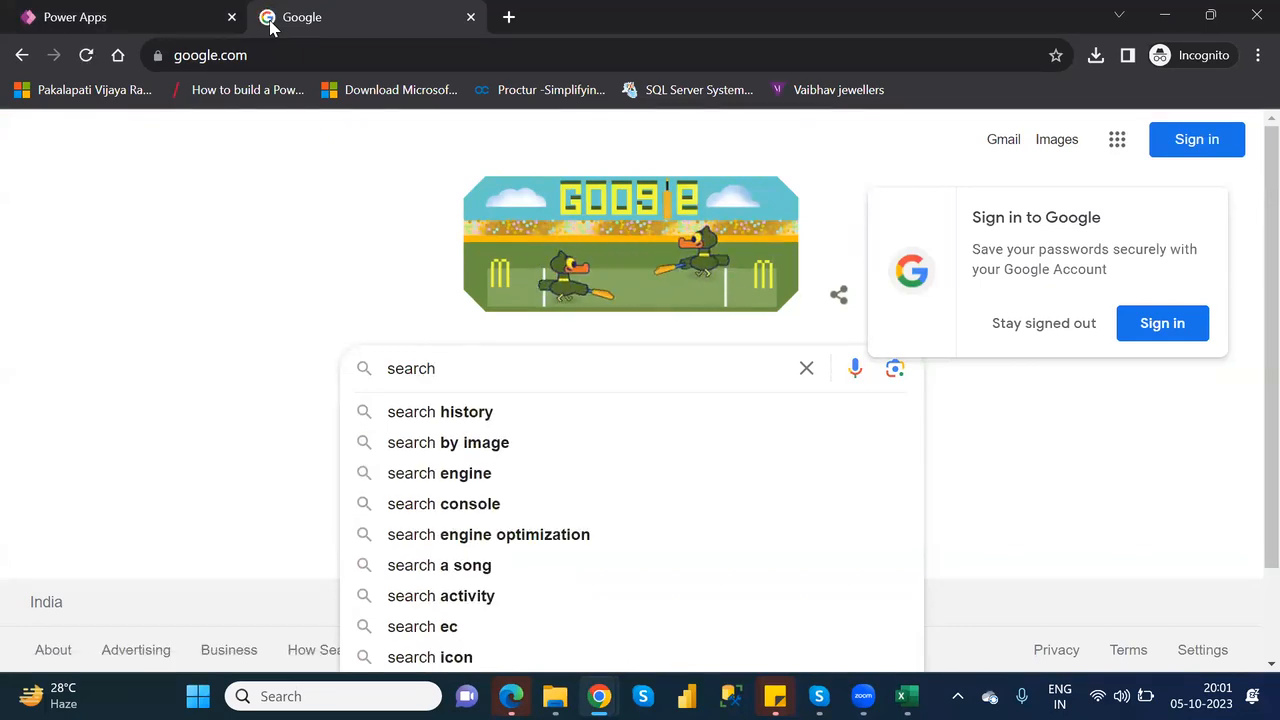
text(function)
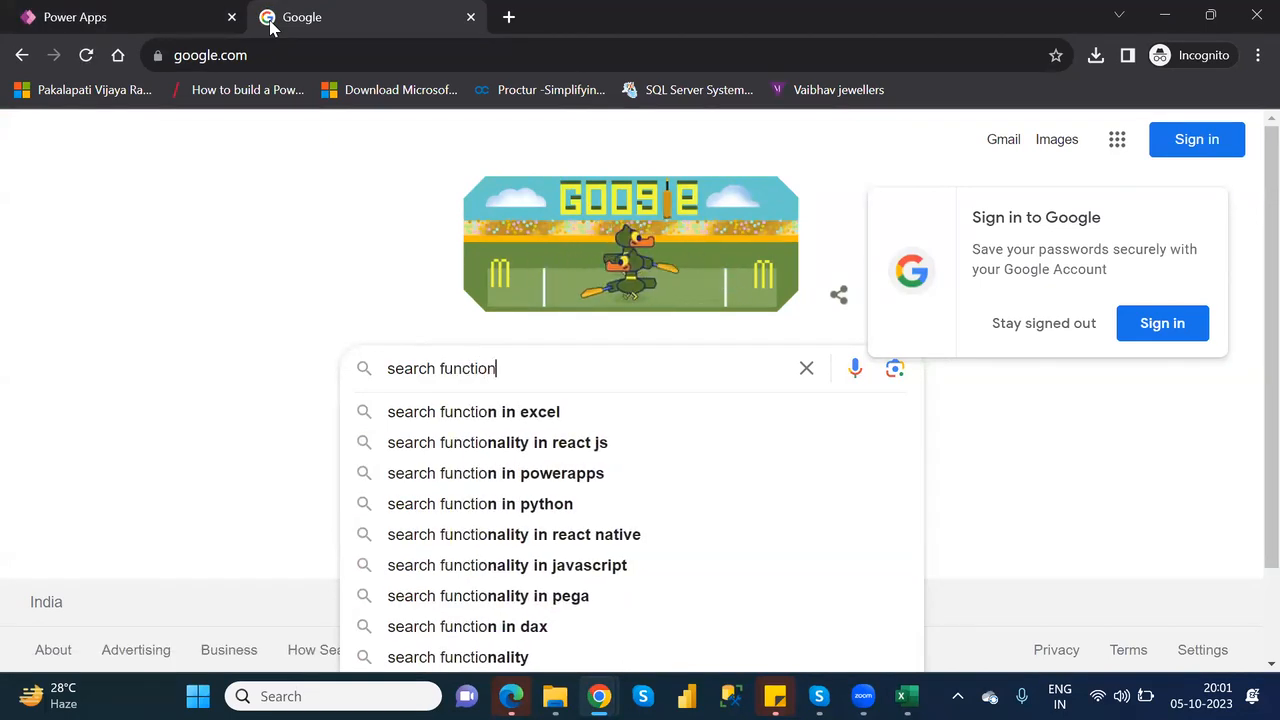
text( in powerapps)
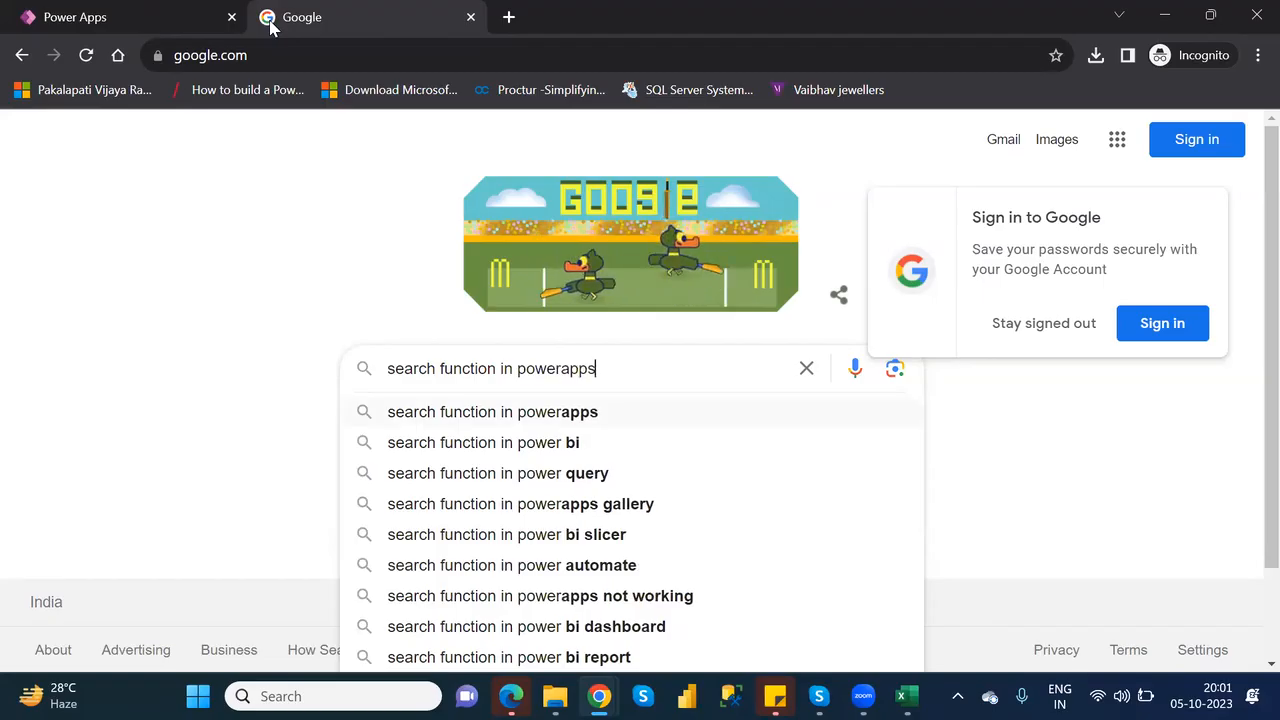
key(Return)
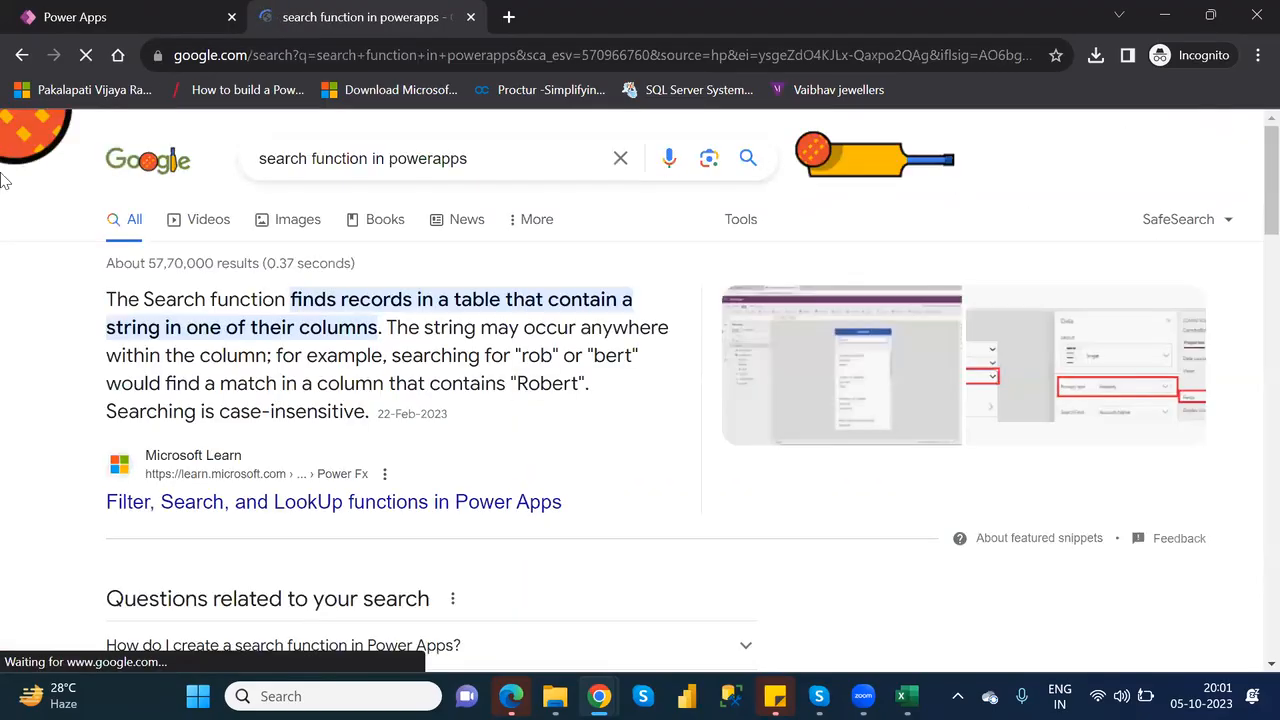
click(358, 514)
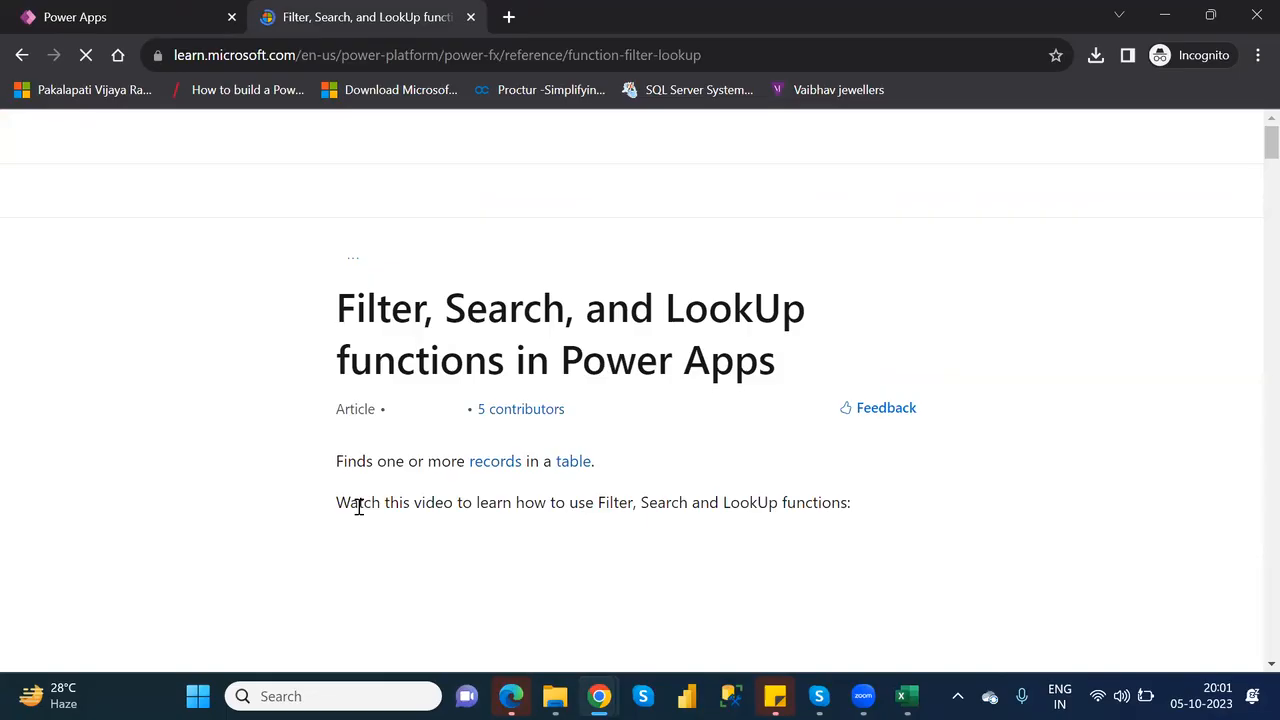
- Review the Search function's syntax, its argument requirements, and the IceCream examples for Filter, Search and LookUp
scroll(358, 507, down, 10)
scroll(358, 507, down, 7)
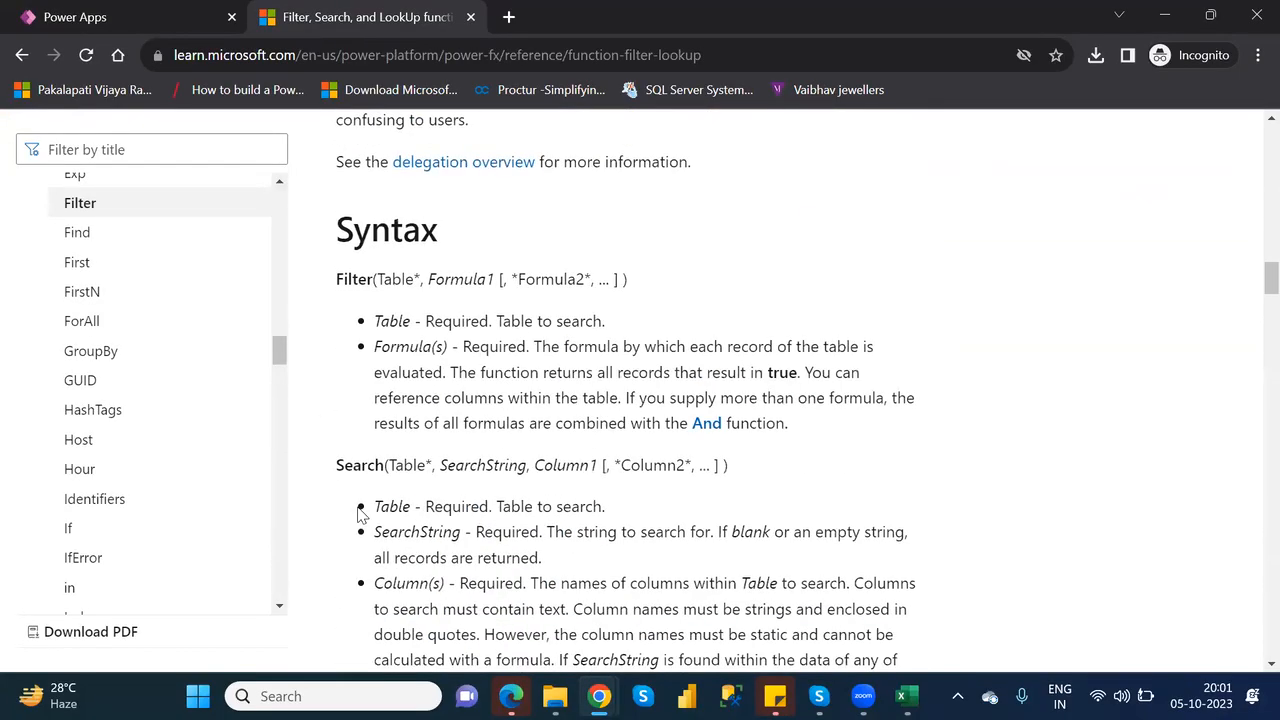
scroll(360, 512, down, 3)
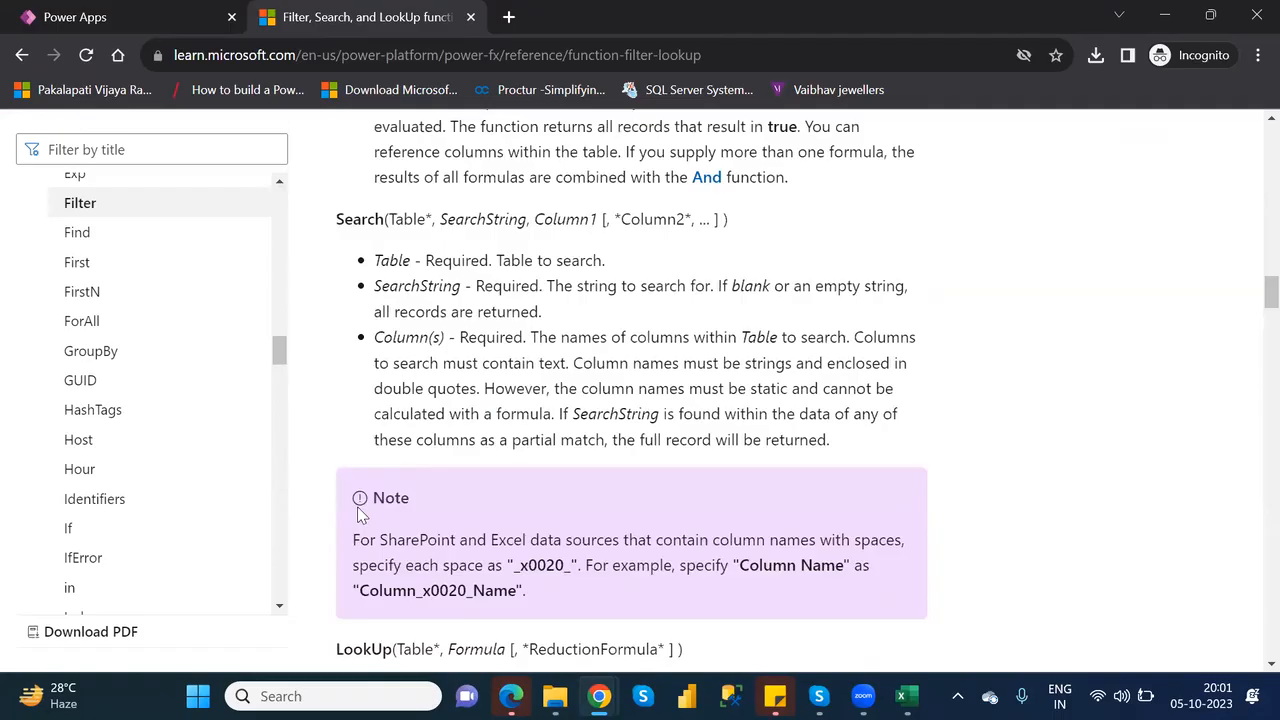
scroll(360, 512, down, 10)
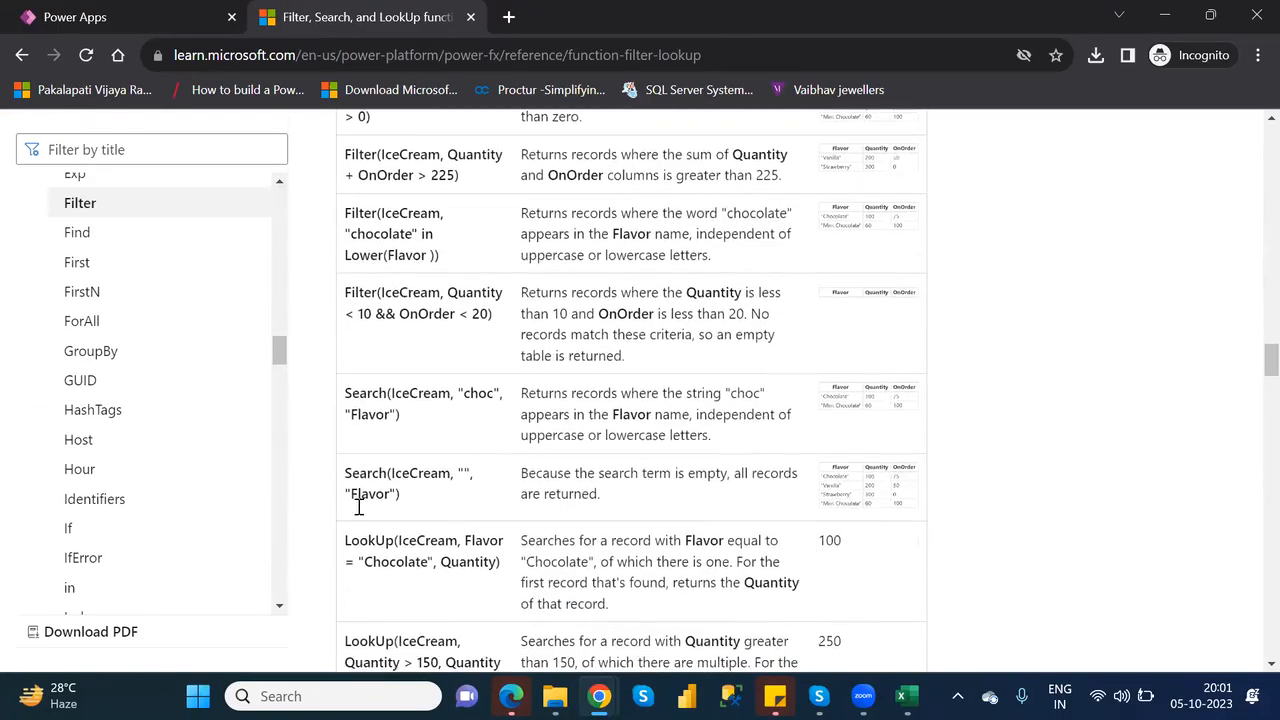
scroll(358, 507, down, 1)
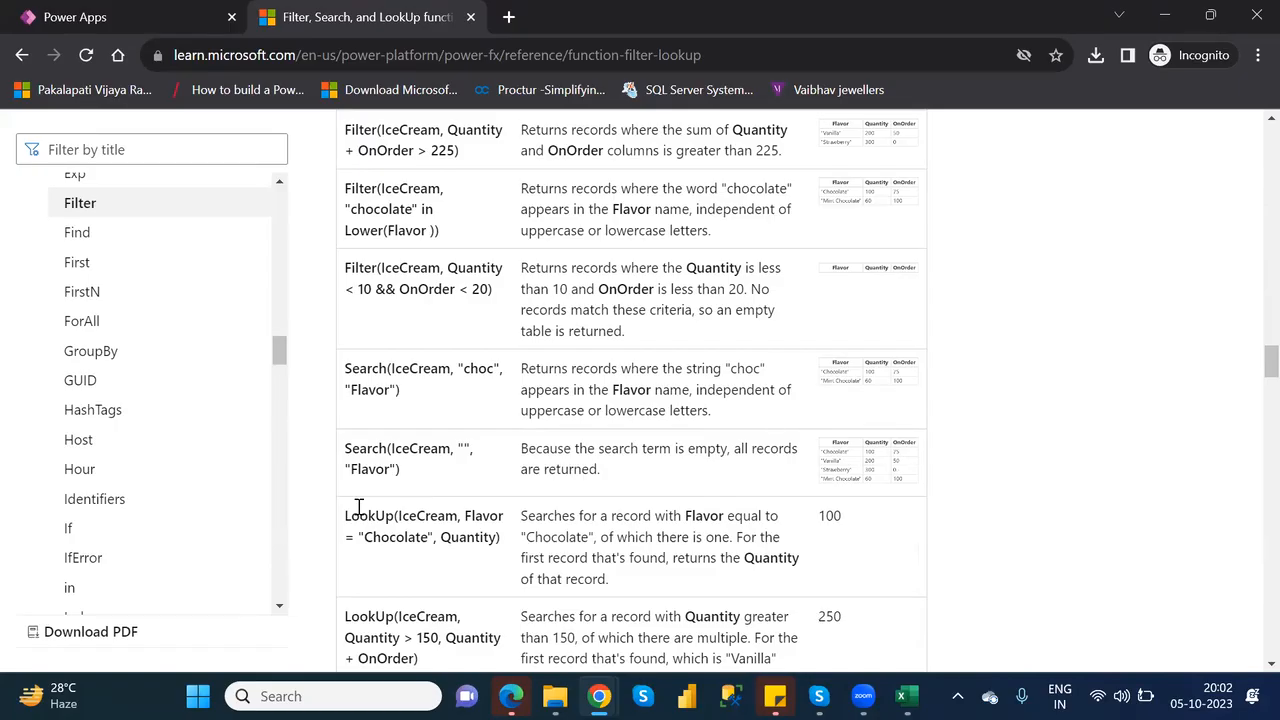
scroll(358, 507, up, 1)
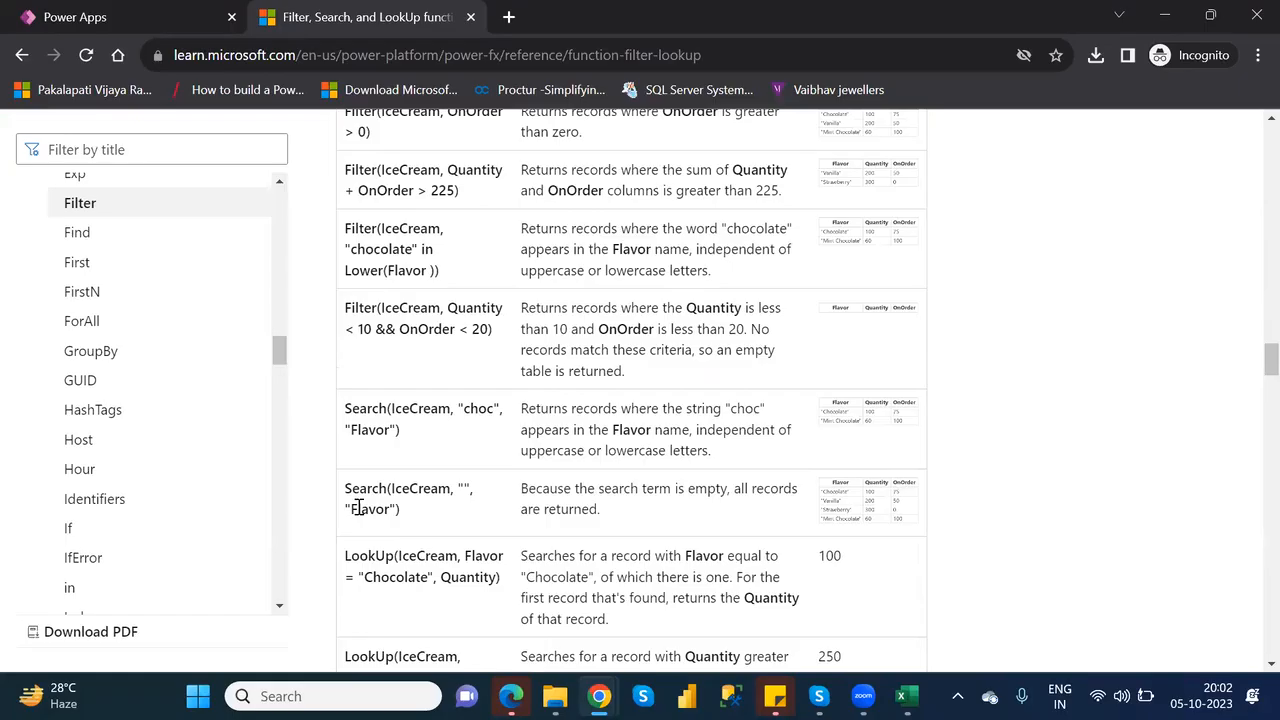
scroll(358, 507, up, 2)
scroll(358, 507, down, 2)
- Examine the article's combo box Filter formula for the Gallery's Items property and the Search user experience section
scroll(358, 507, down, 8)
scroll(360, 513, down, 5)
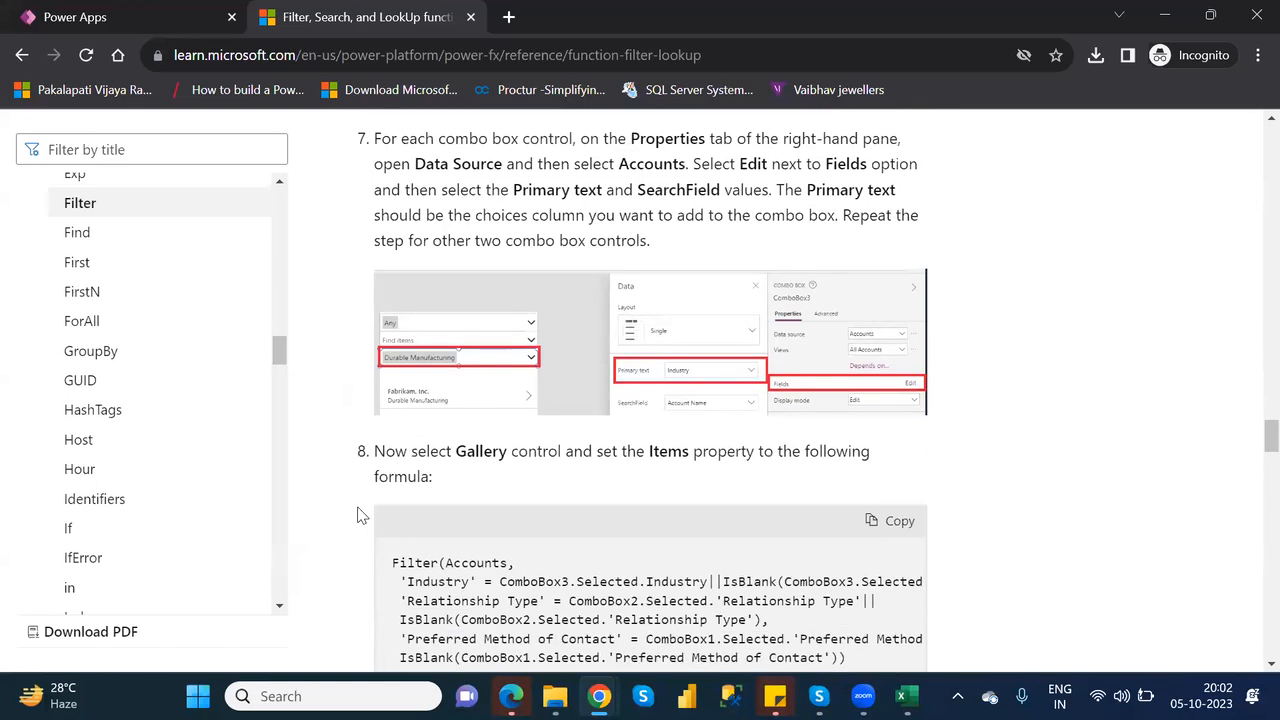
scroll(362, 515, down, 3)
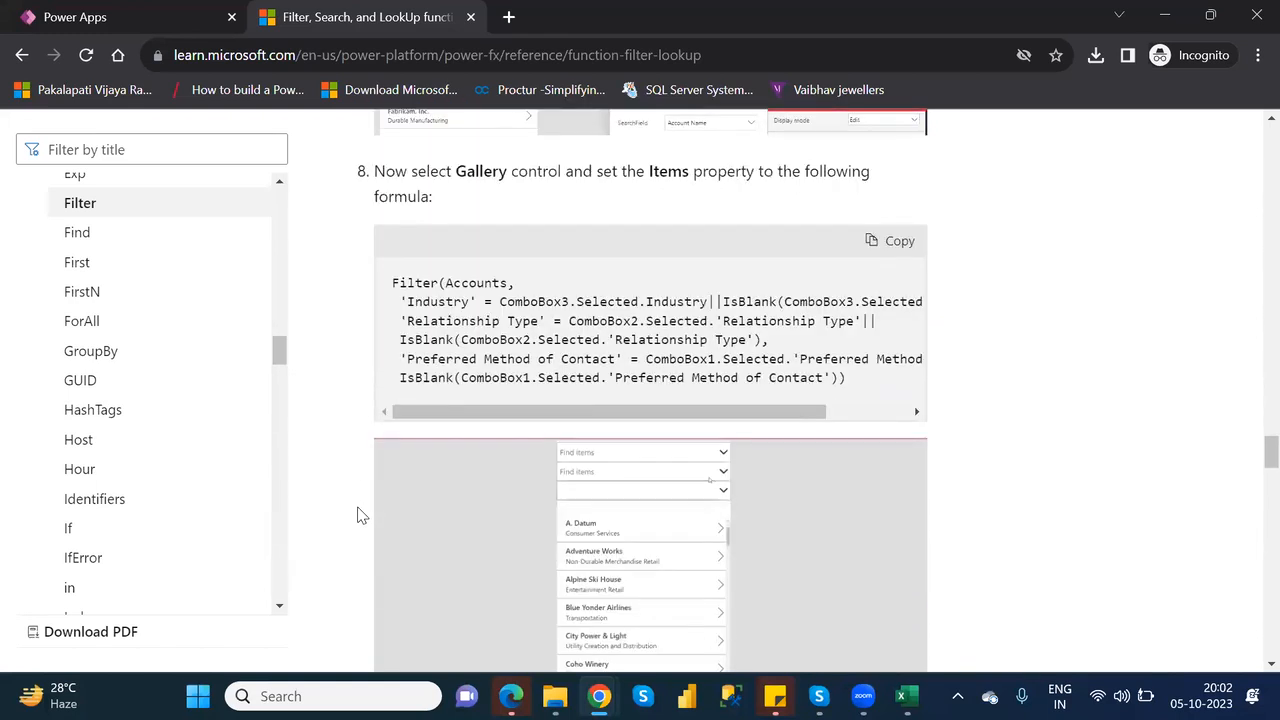
scroll(362, 515, down, 5)
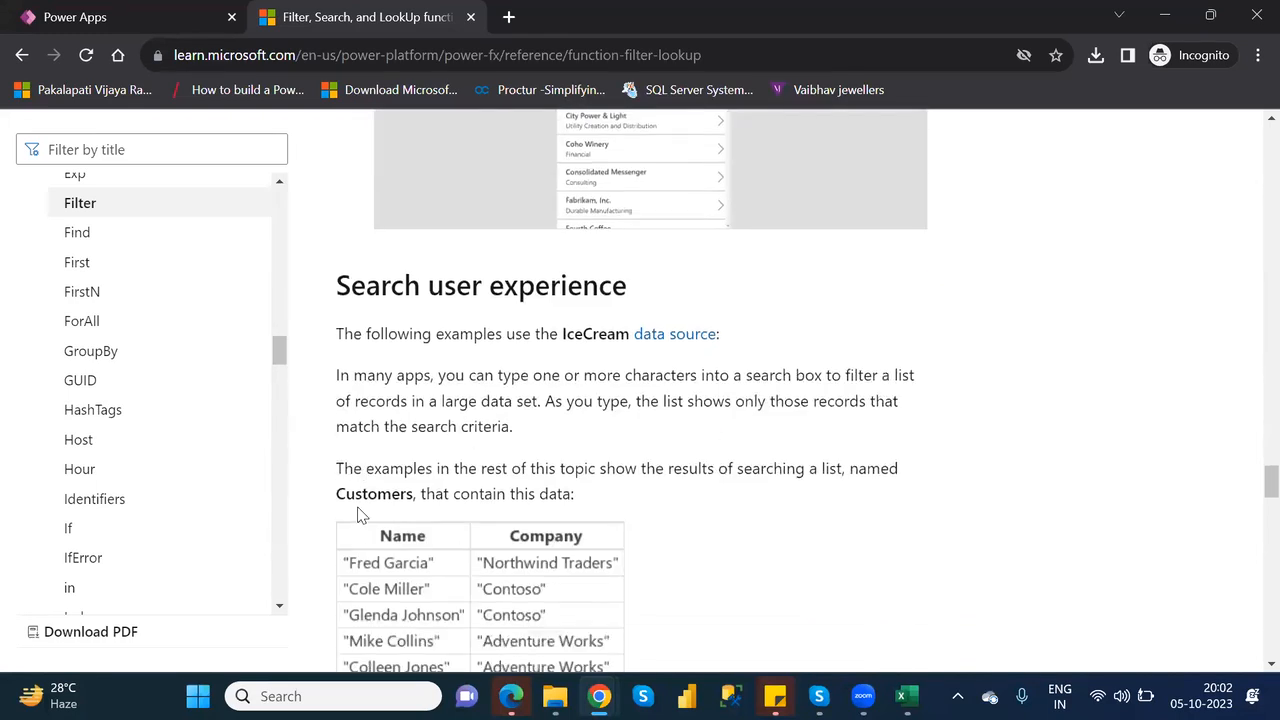
scroll(362, 515, up, 2)
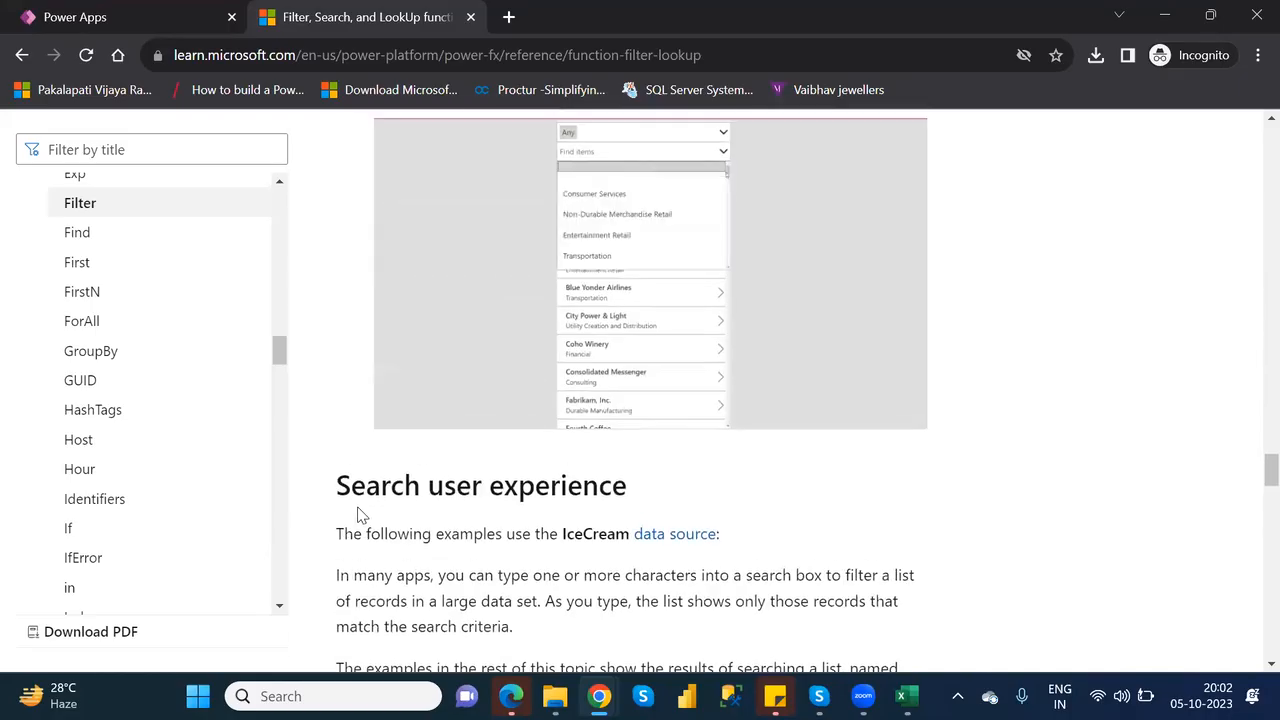
scroll(362, 515, up, 1)
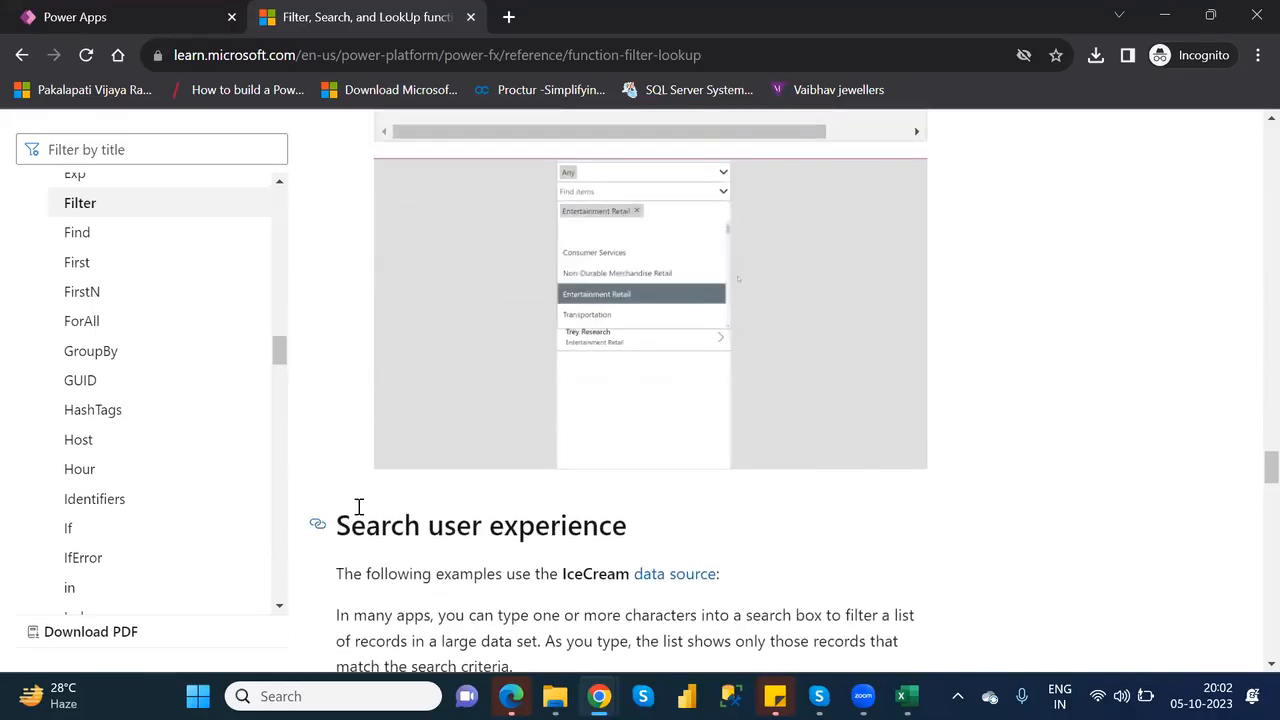
scroll(360, 510, up, 2)
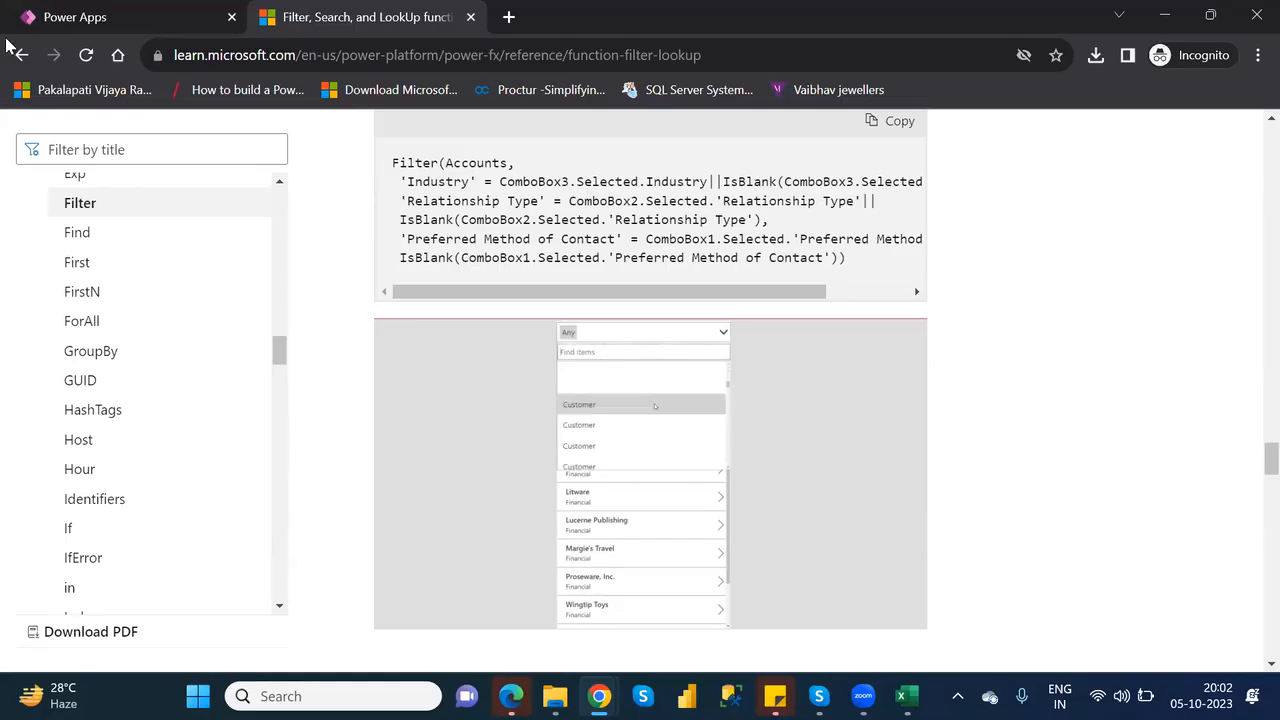
- Return to the app editor and reduce DataTable1's Items formula to just Customers, removing the Search function and its other arguments
click(86, 24)
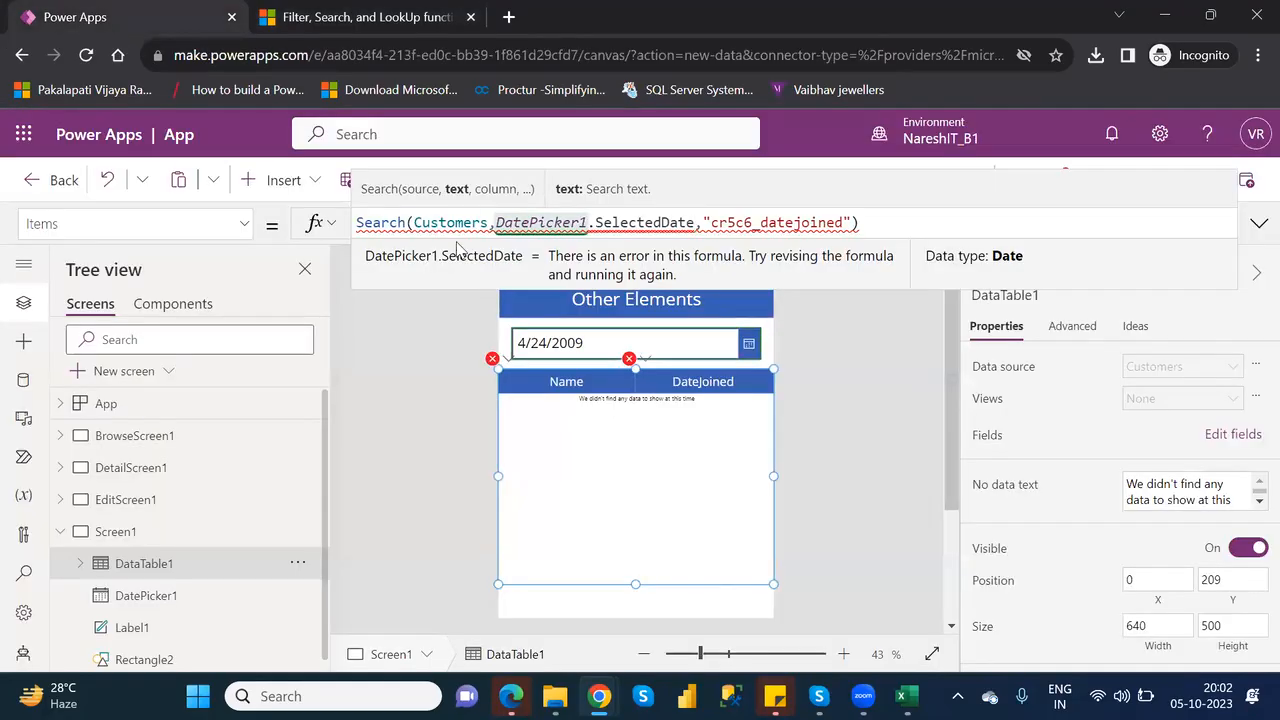
click(416, 222)
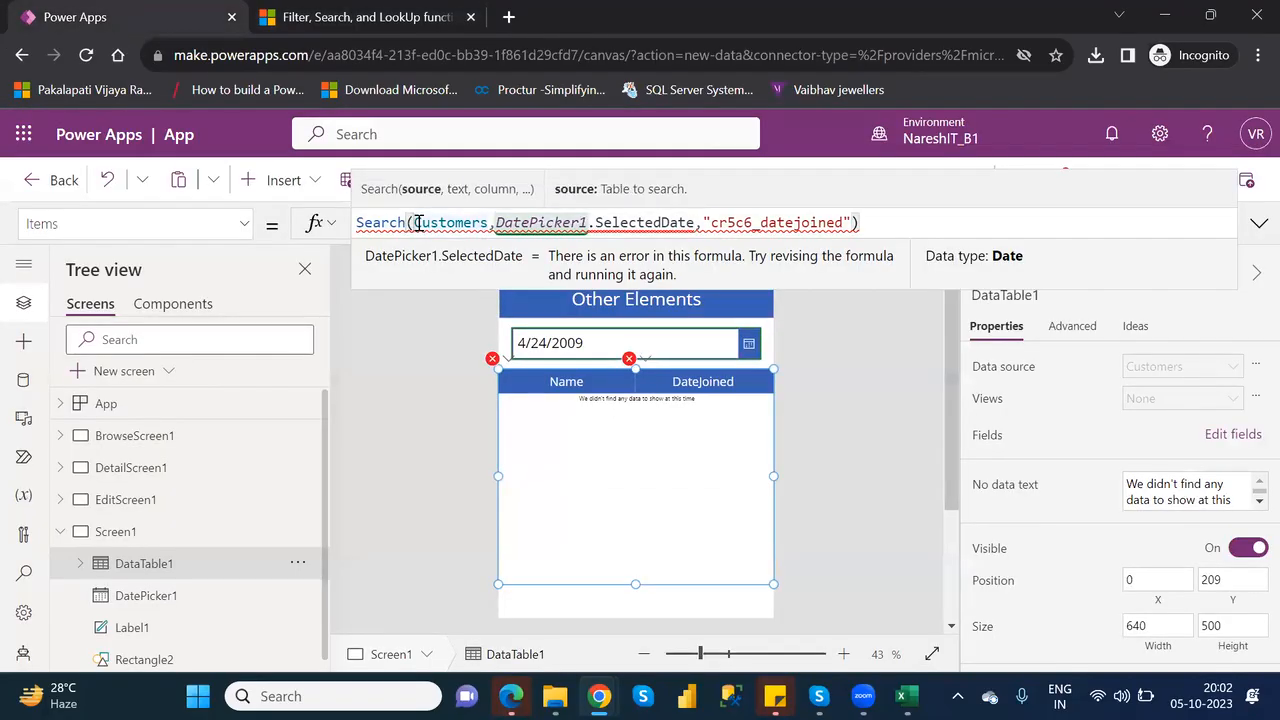
drag(881, 228, 488, 224)
key(BackSpace)
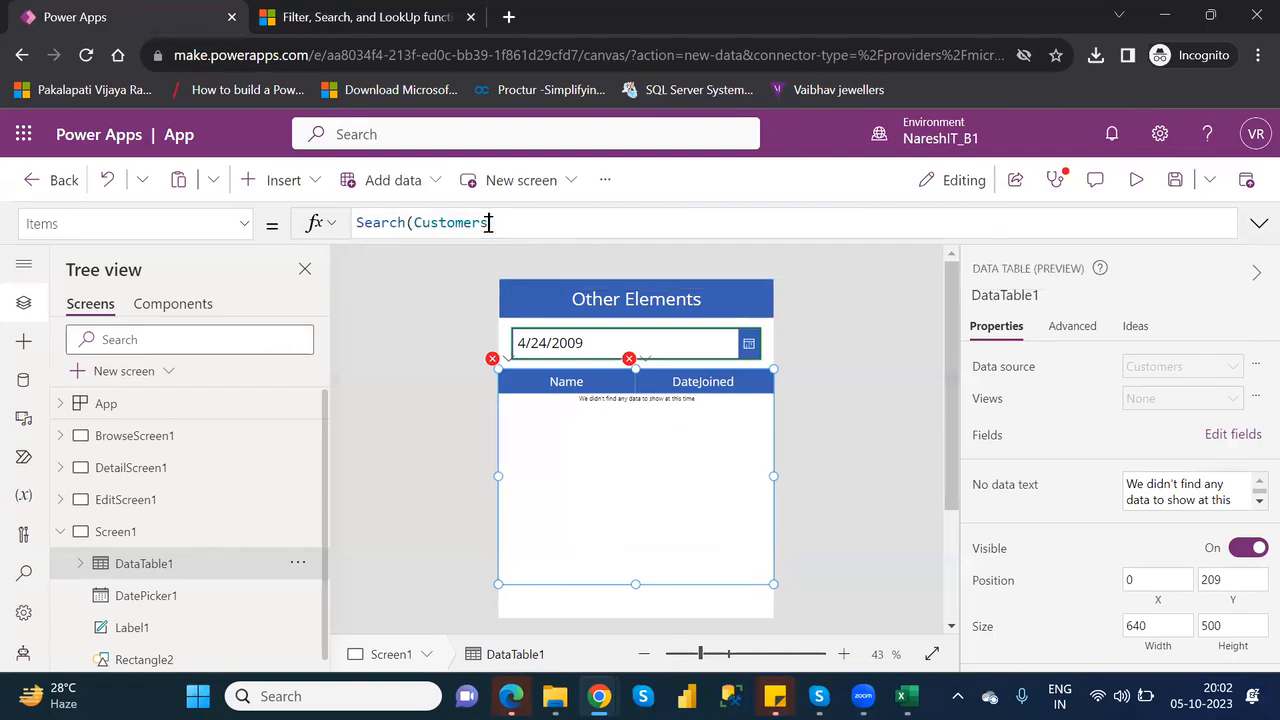
click(419, 223)
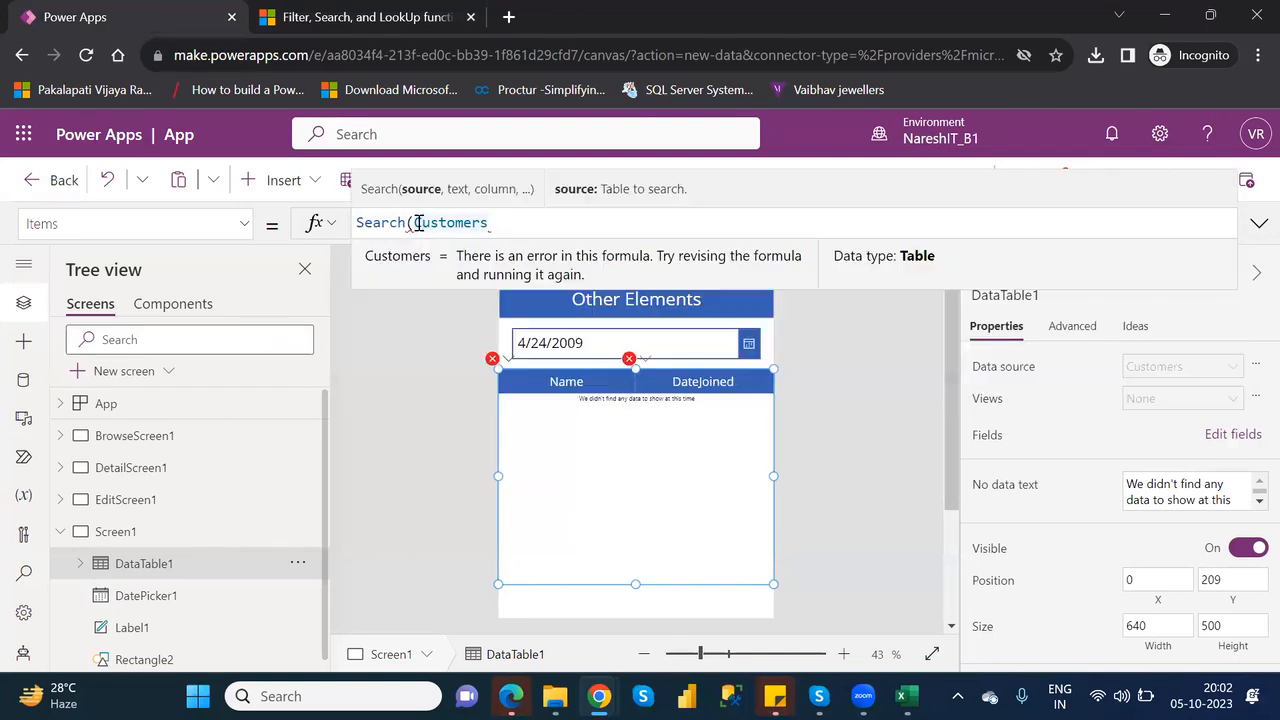
key(BackSpace)
key(BackSpace)
key(BackSpace)
key(BackSpace)
key(BackSpace)
key(BackSpace)
key(BackSpace)
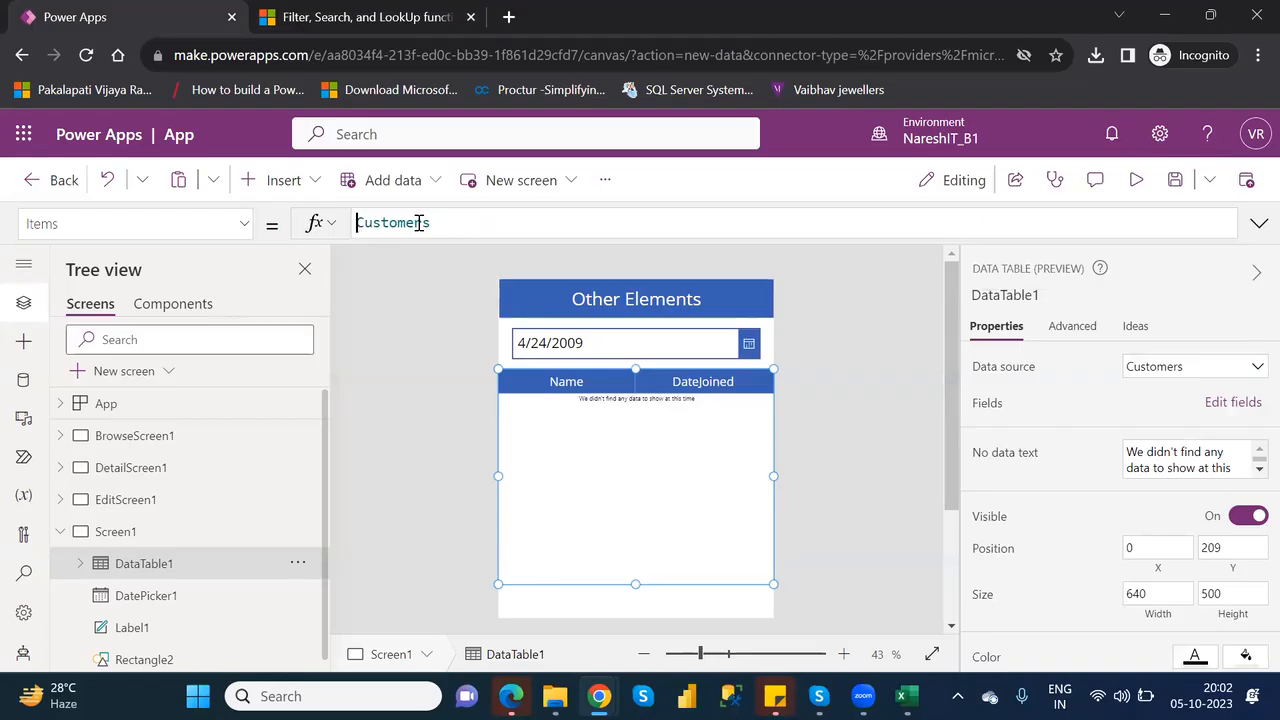
- Wrap Customers in a Filter function and start its logical test with "DateJoined="
text(filter)
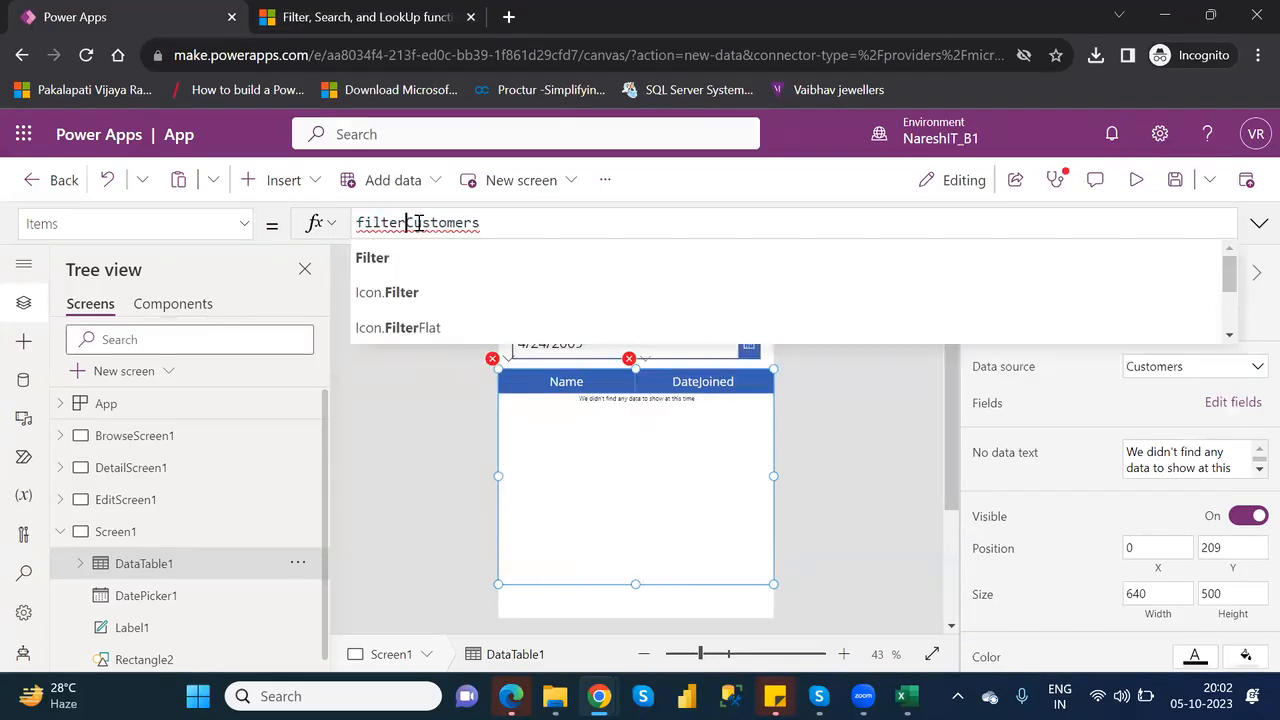
text(()
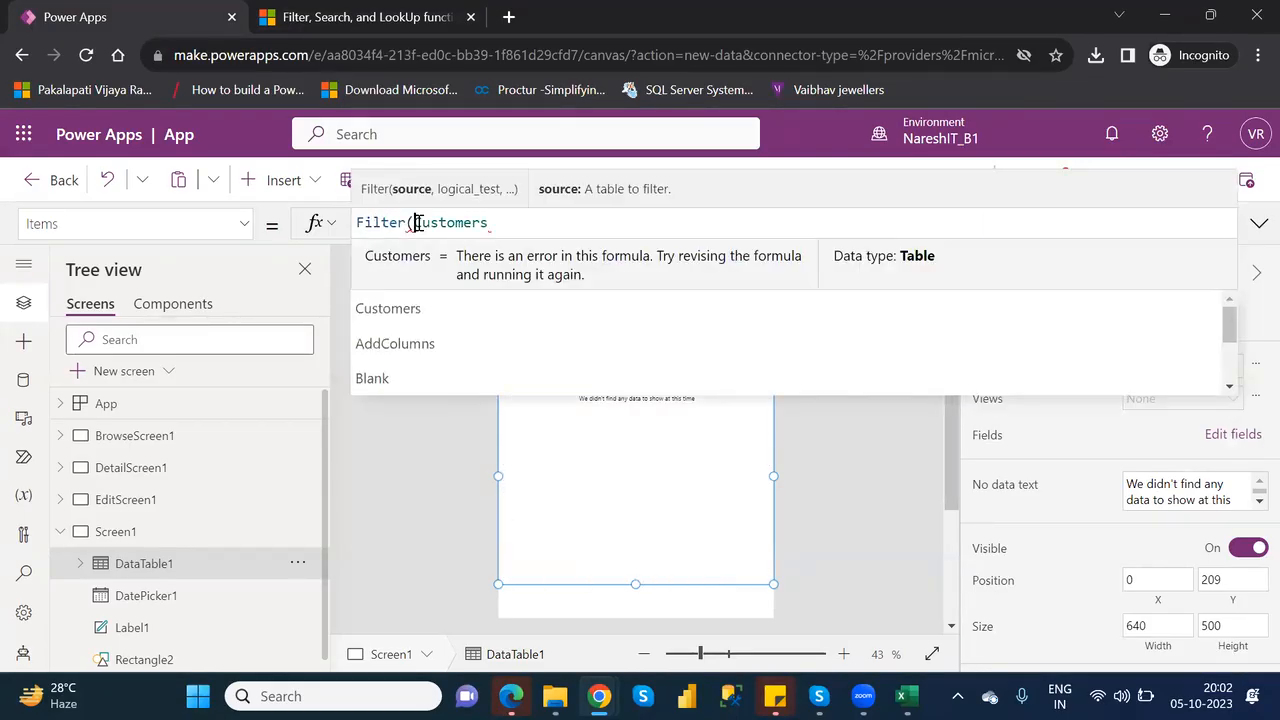
click(512, 228)
text(,)
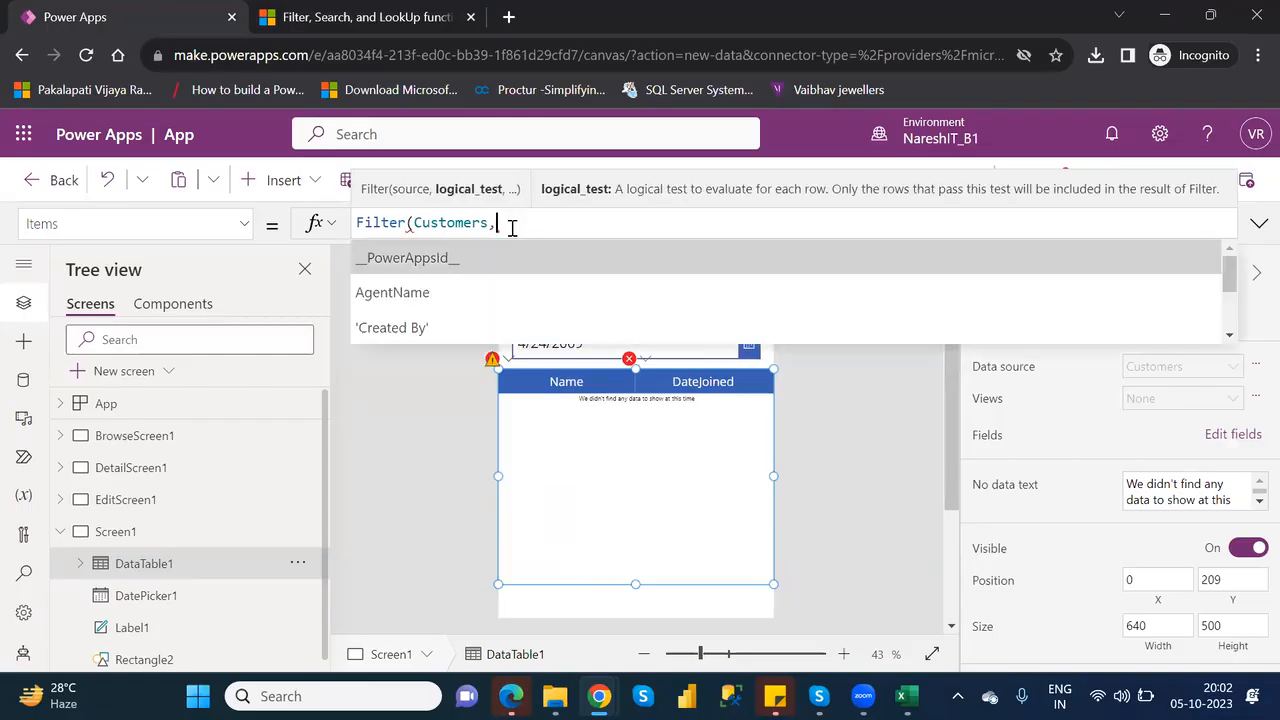
key(Down)
key(Down)
key(Down)
key(Down)
key(Down)
key(Down)
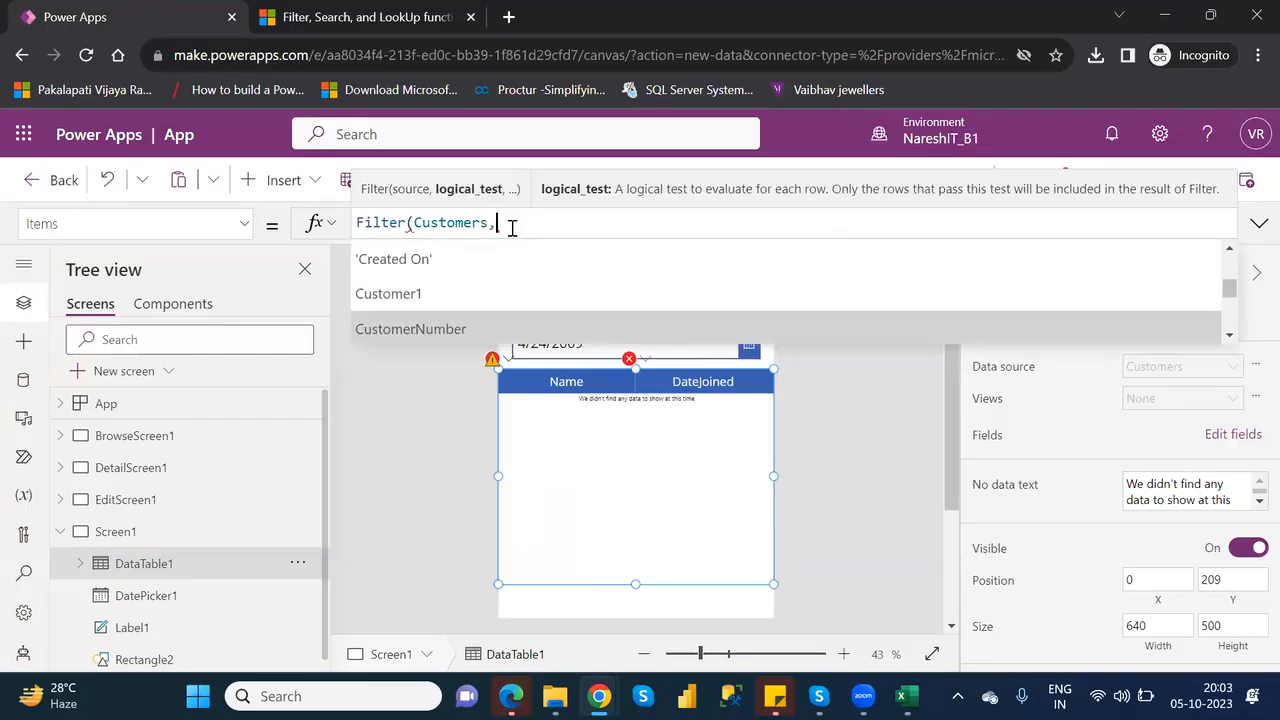
key(Tab)
text(=)
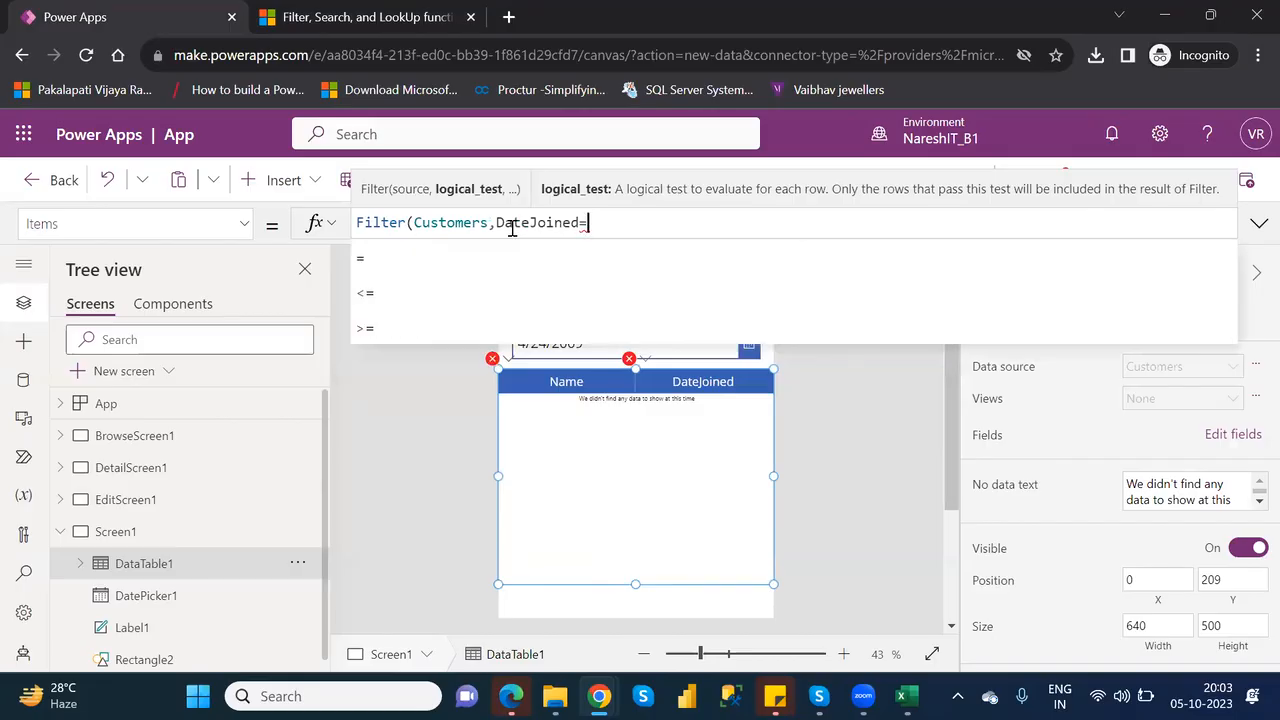
- Complete the Filter condition with DatePicker1.SelectedDate and close the formula's parenthesis
text(datep)
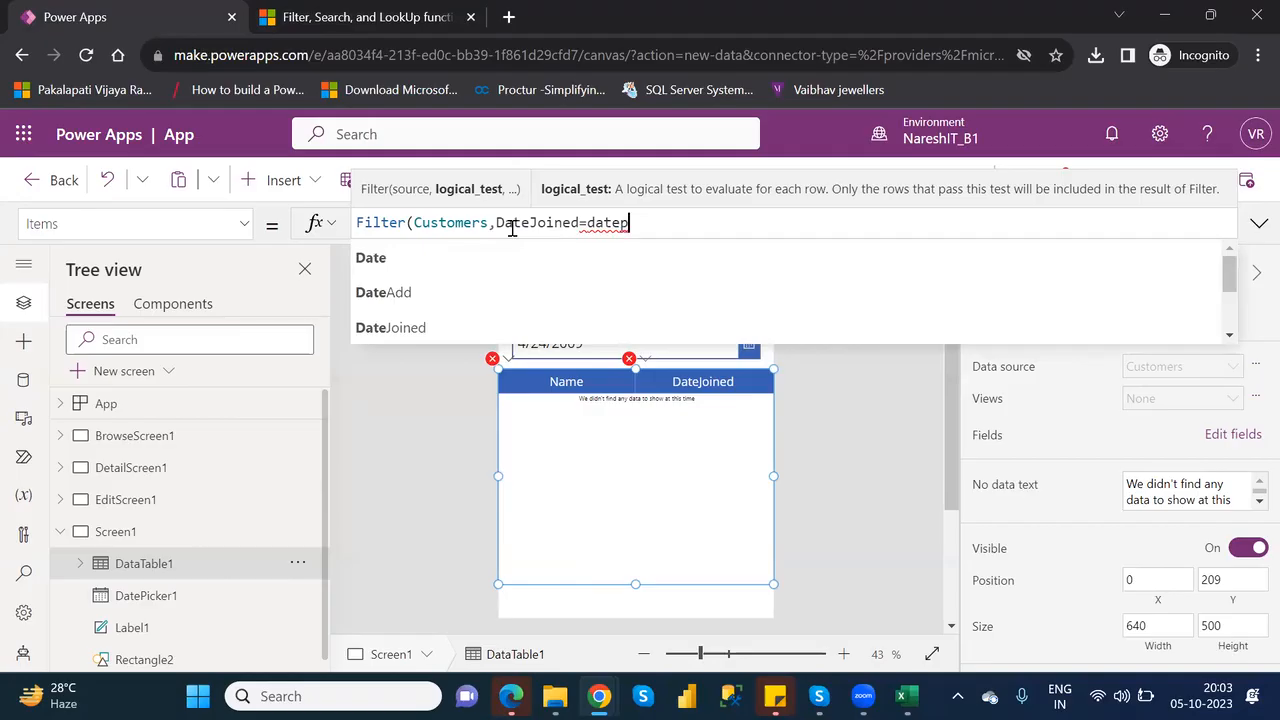
key(Down)
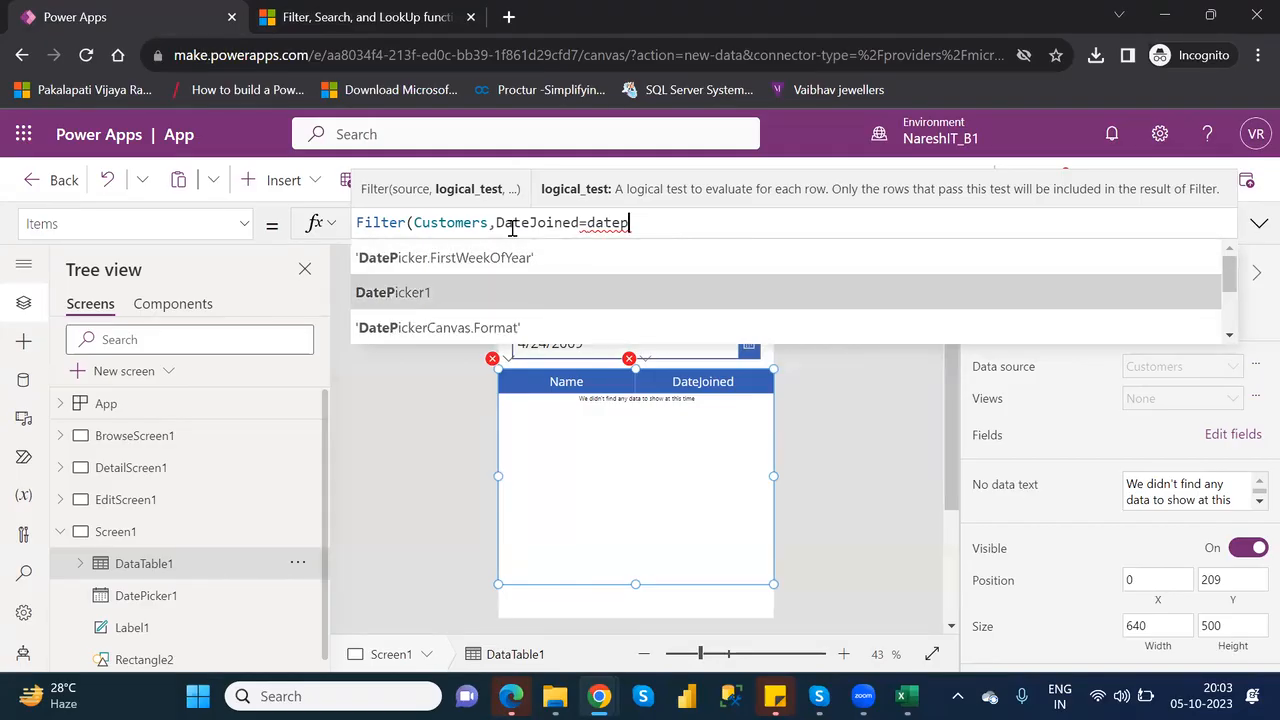
key(Tab)
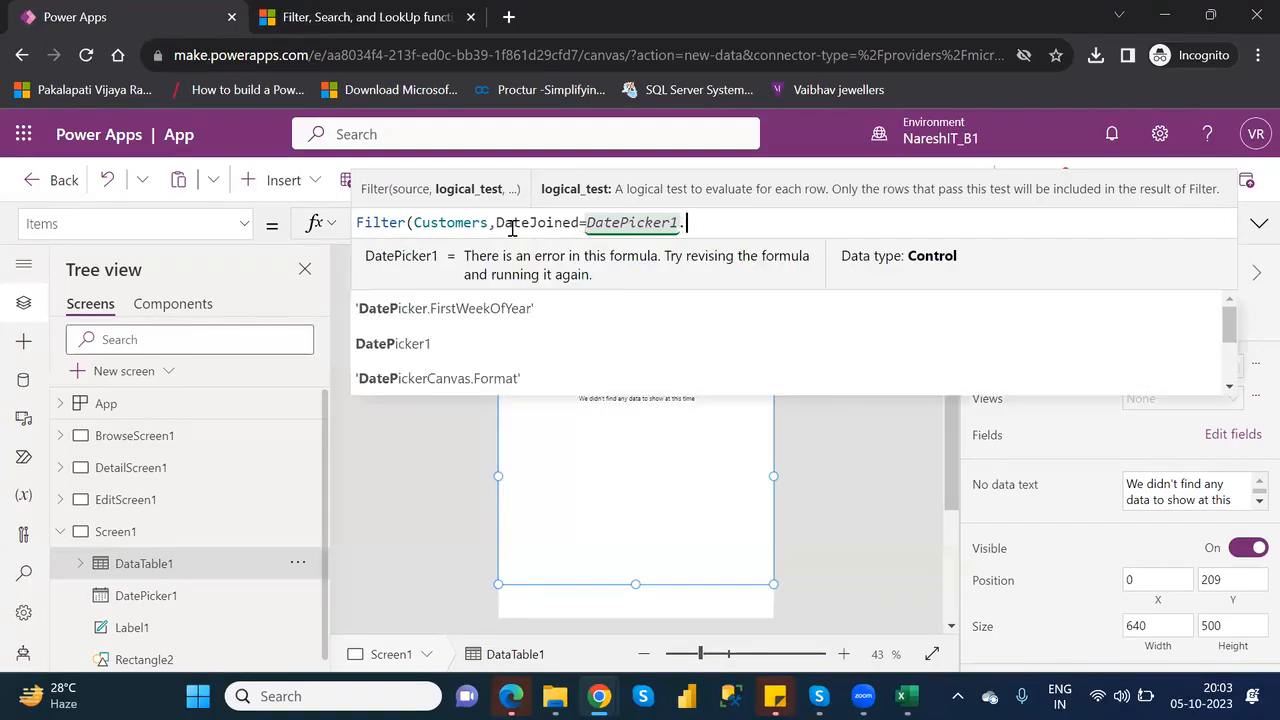
text(.)
key(Tab)
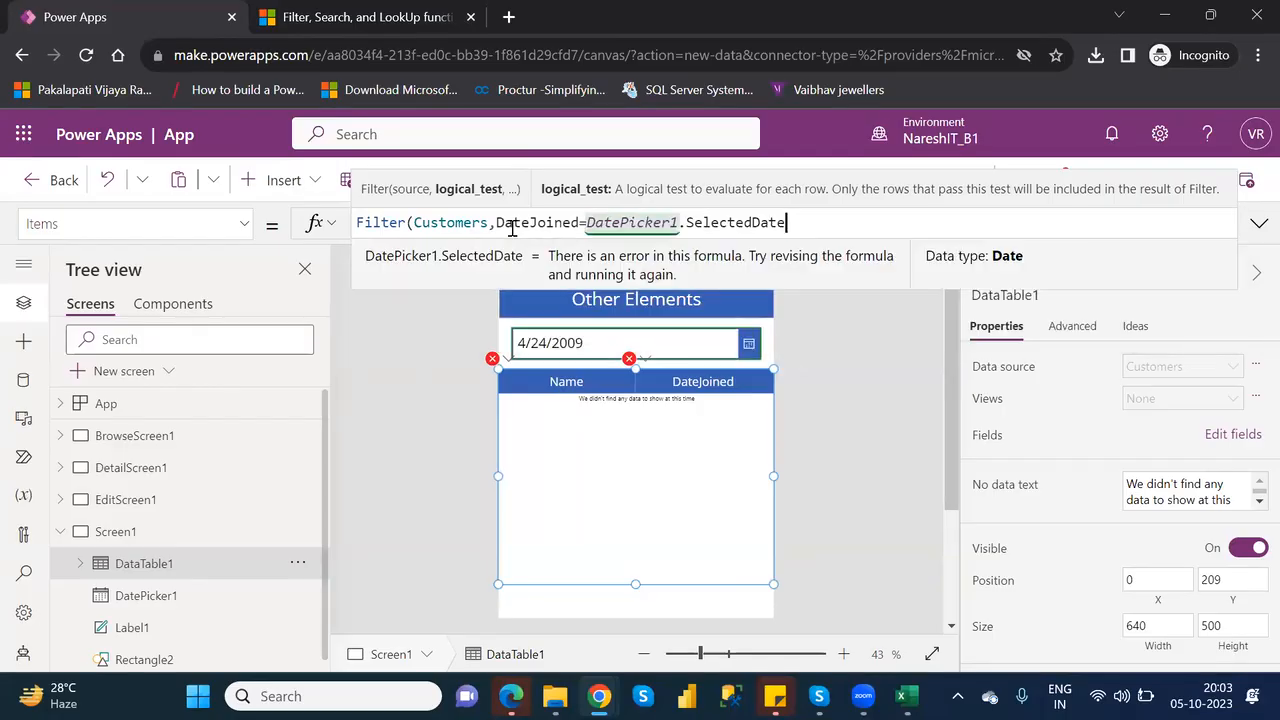
text())
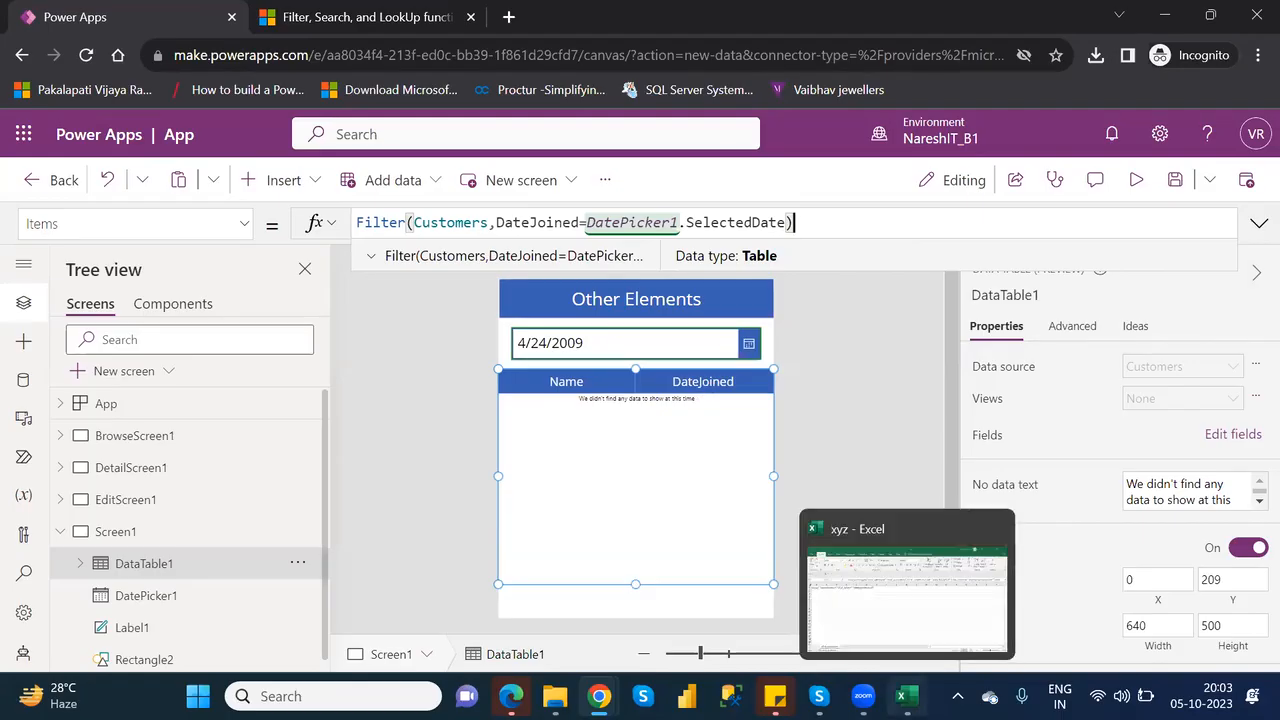
- Close the xyz workbook in Excel and open the Customers workbook from the personal OneDrive folder
click(906, 696)
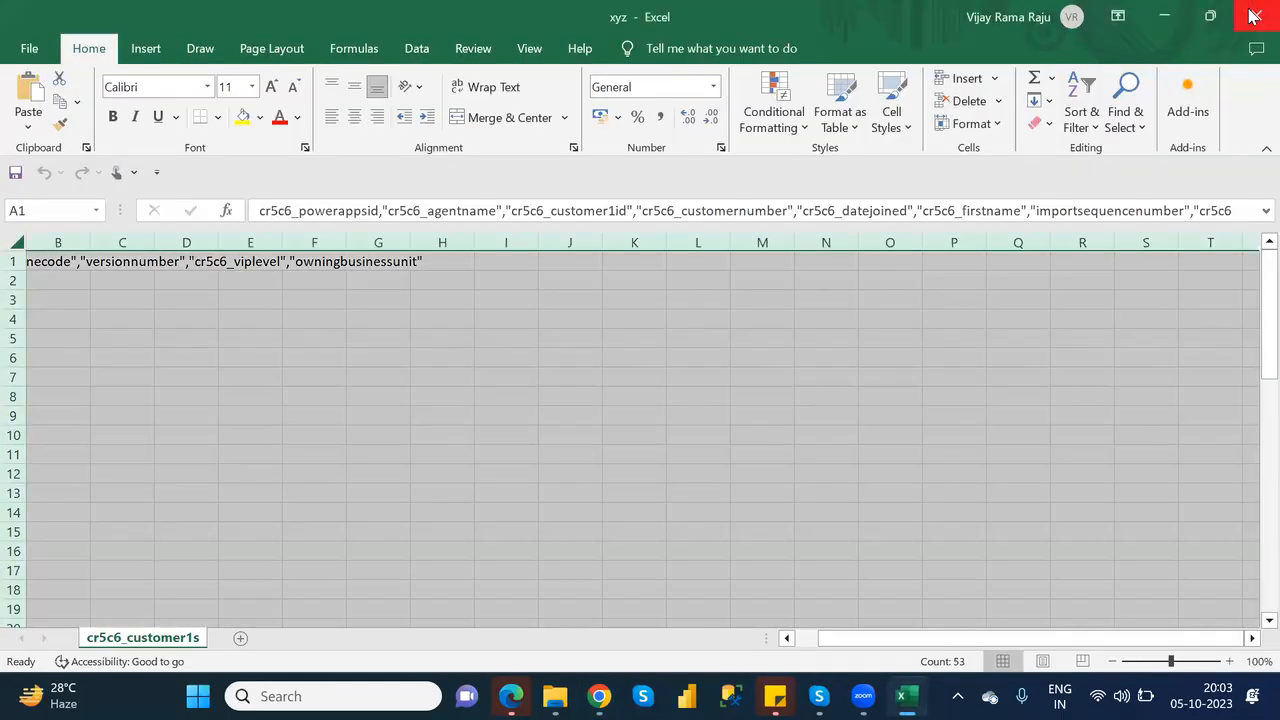
click(1258, 15)
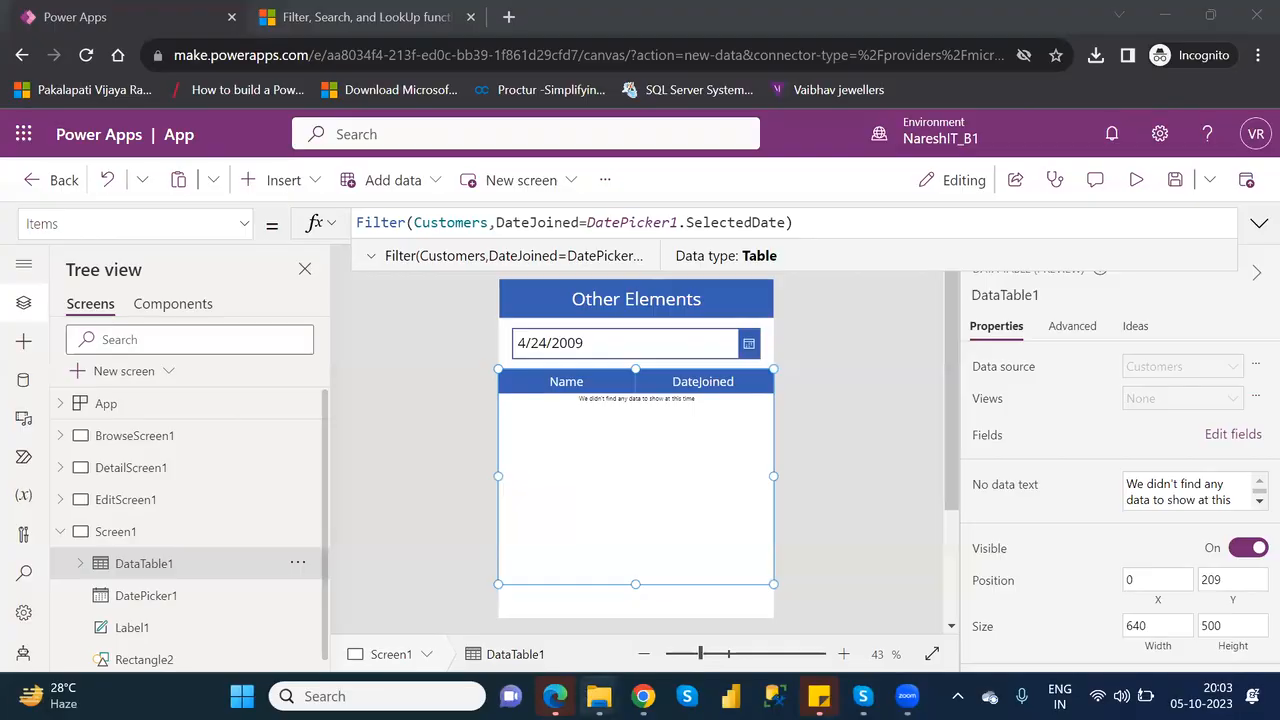
mouse_move(598, 696)
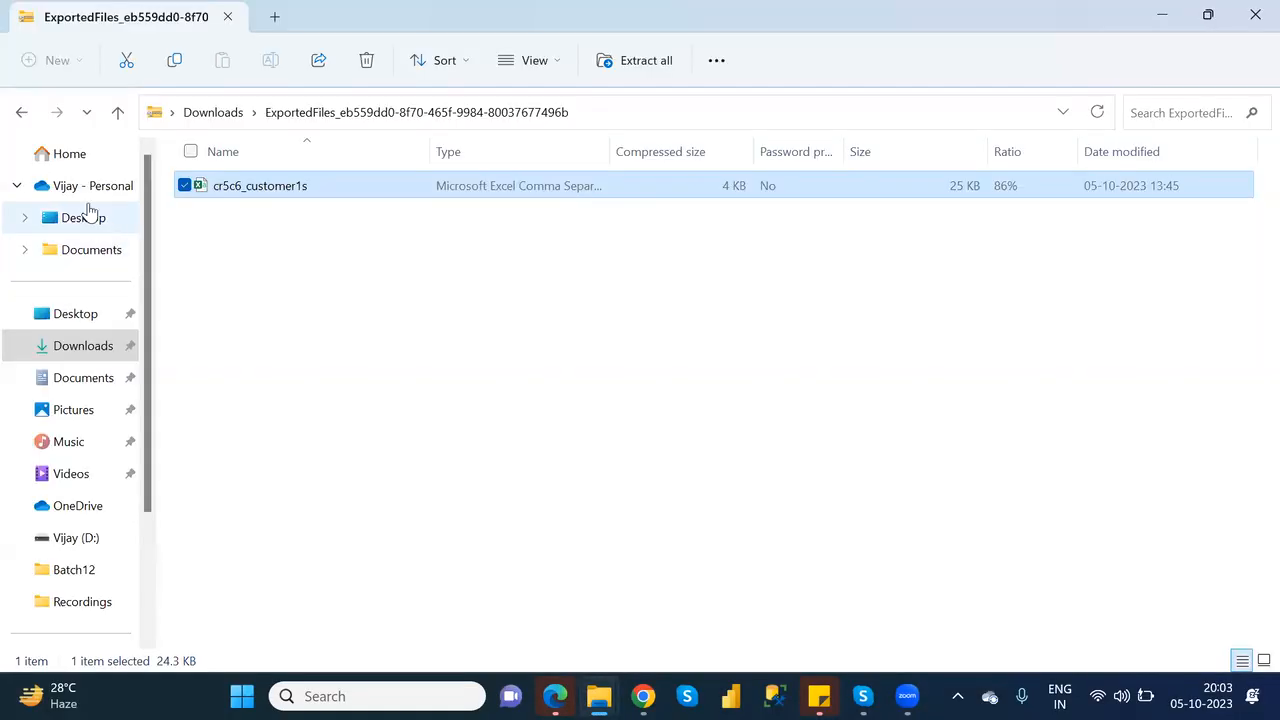
click(86, 198)
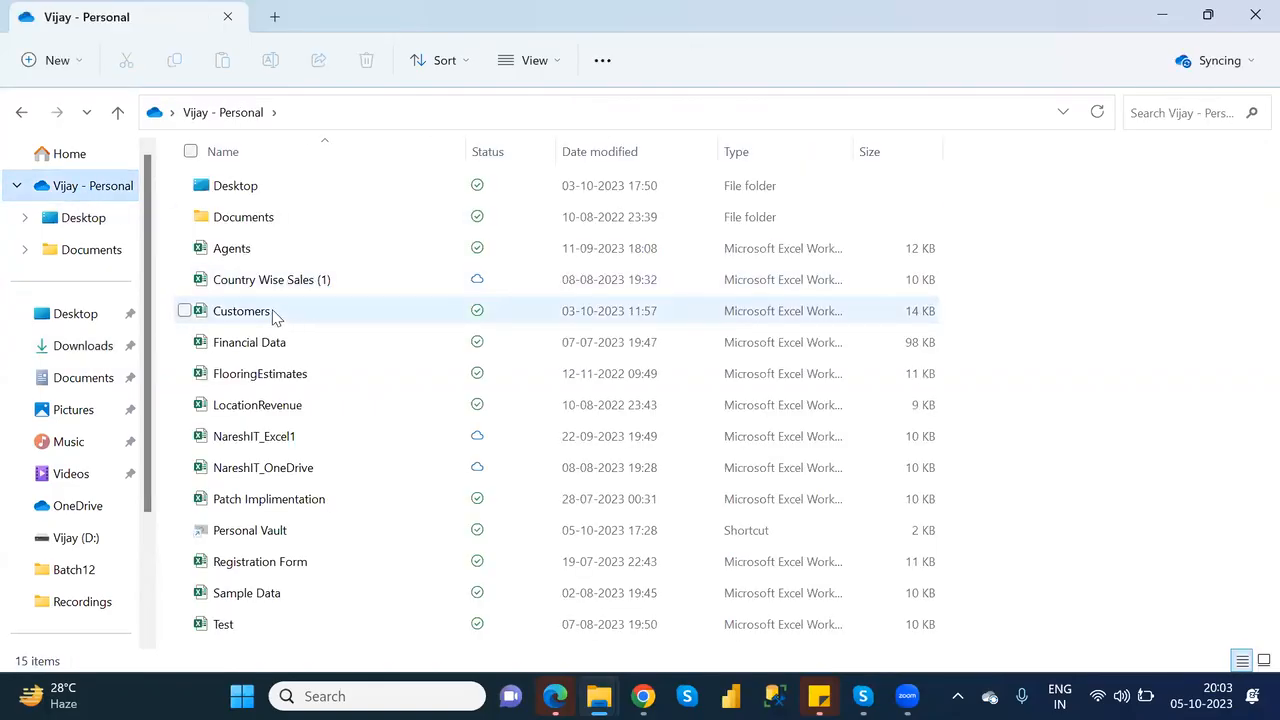
double_click(276, 318)
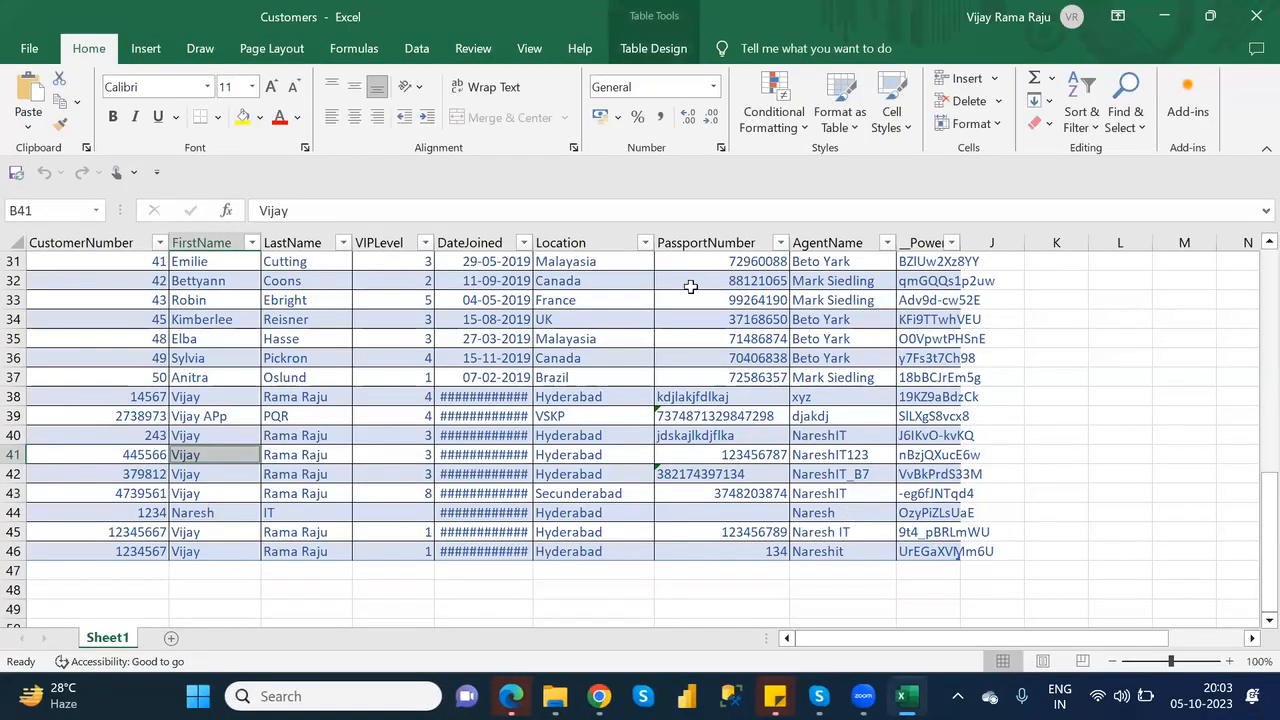
- Check the DateJoined date in cell E31 of the Customers workbook, and switch back to Power Apps to preview the app
click(492, 275)
click(488, 260)
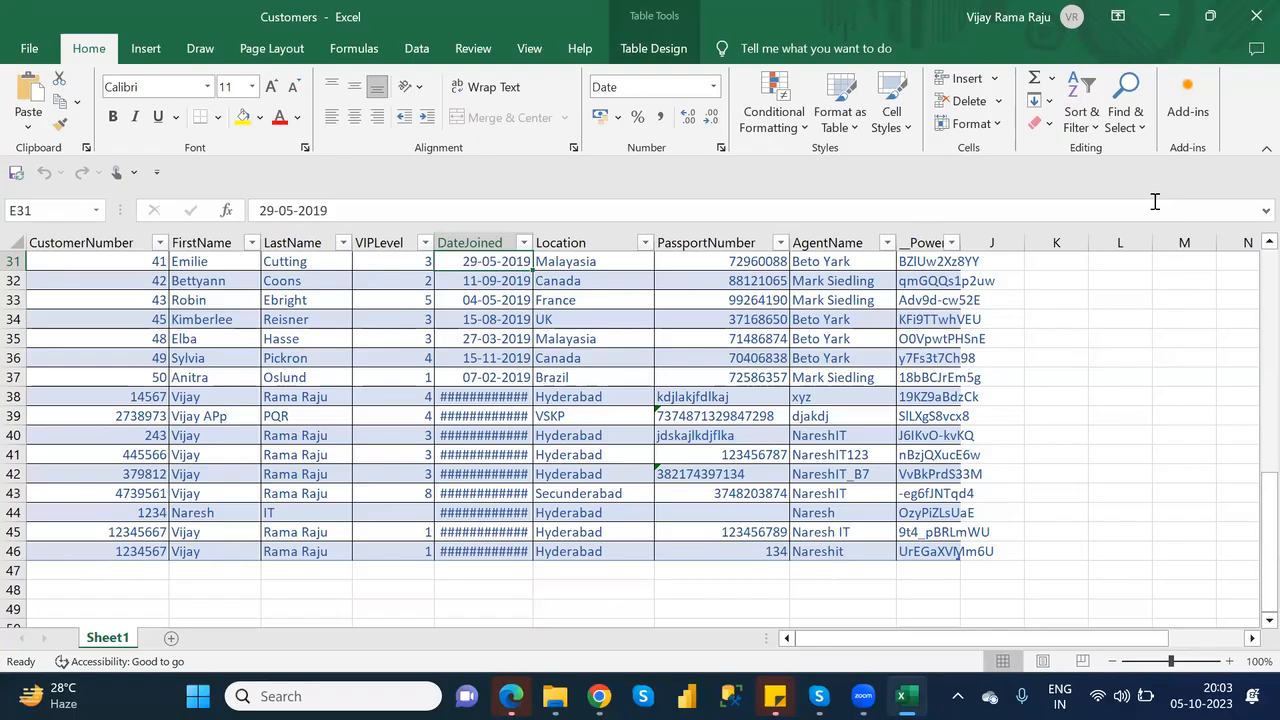
mouse_move(599, 696)
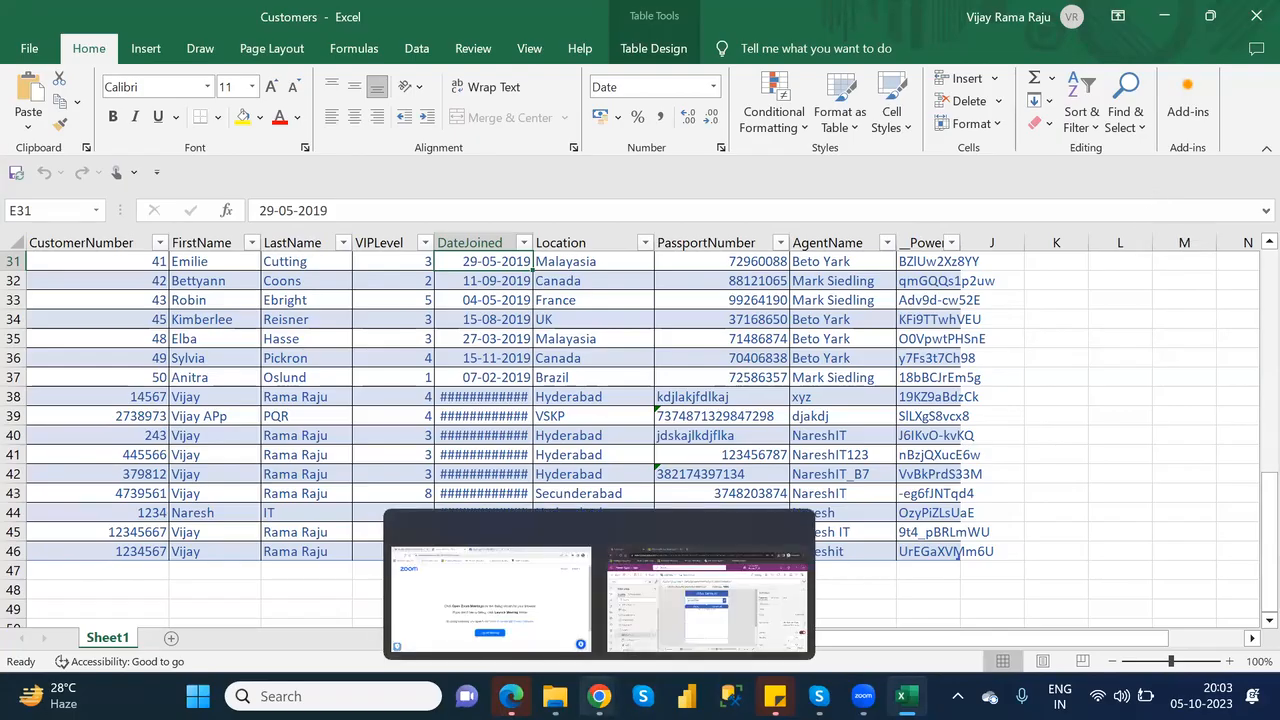
click(707, 600)
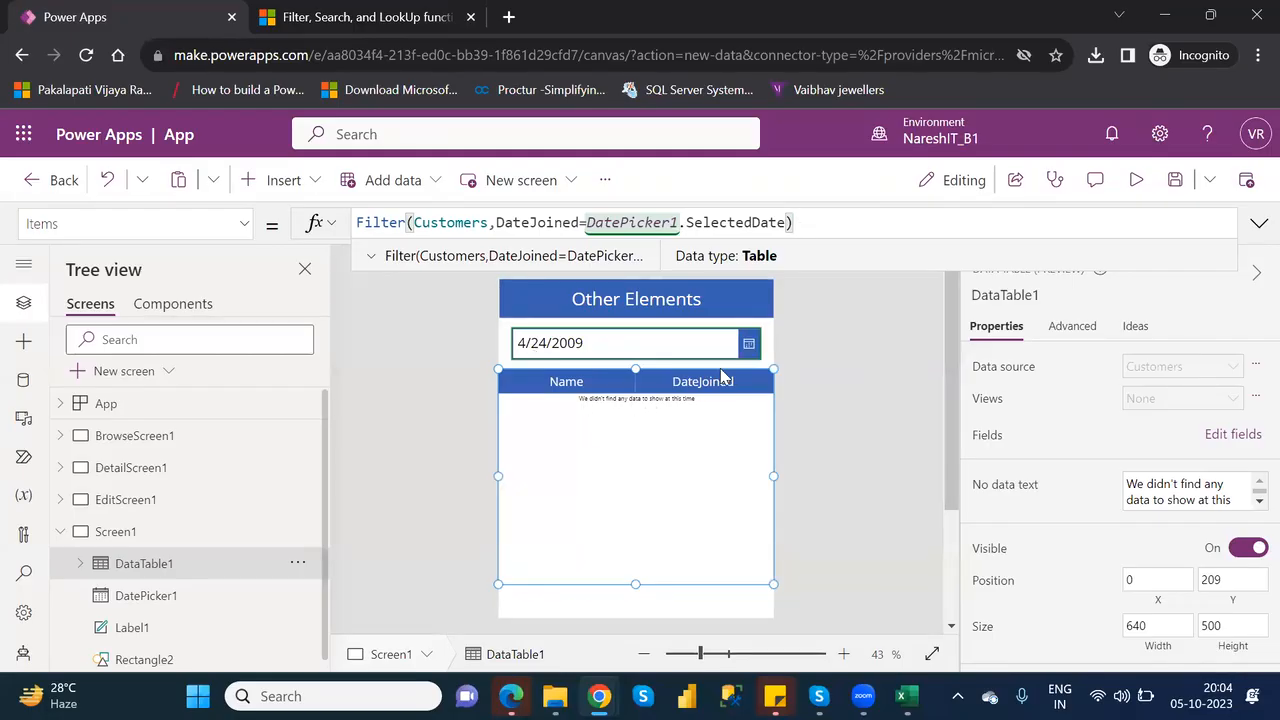
key(alt+Tab)
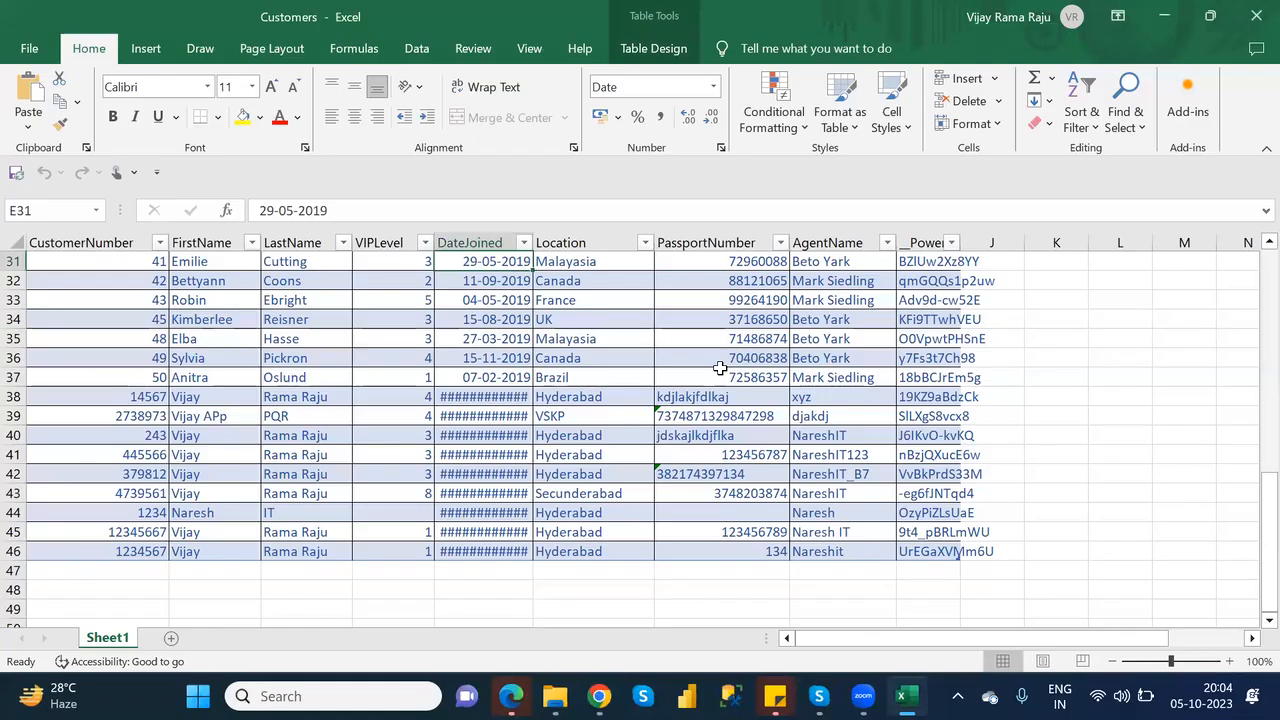
key(alt+Tab)
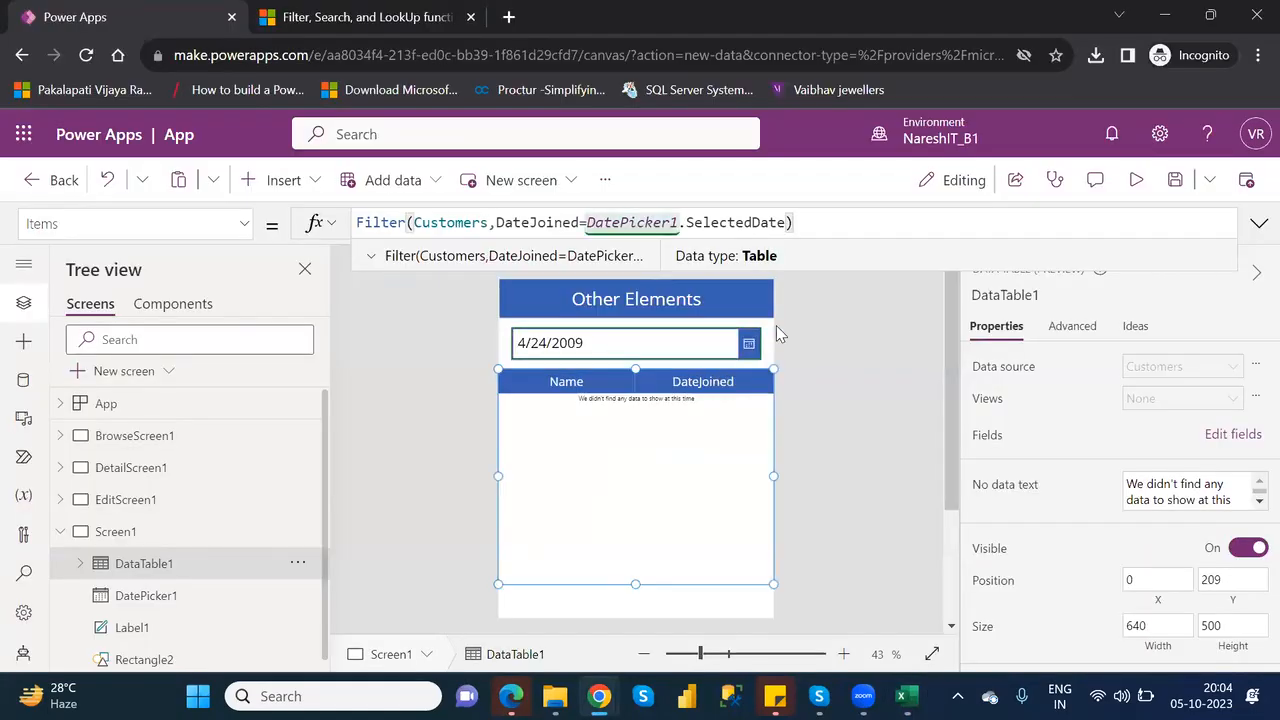
click(1141, 197)
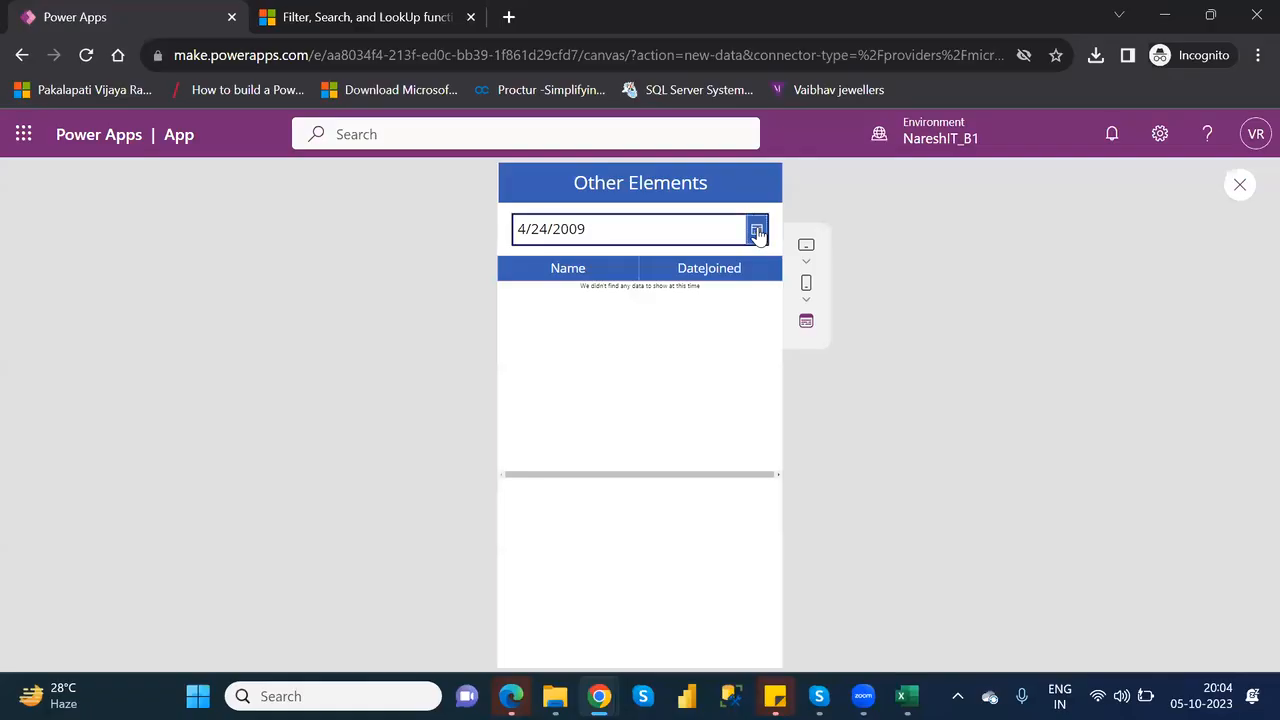
click(757, 231)
click(640, 303)
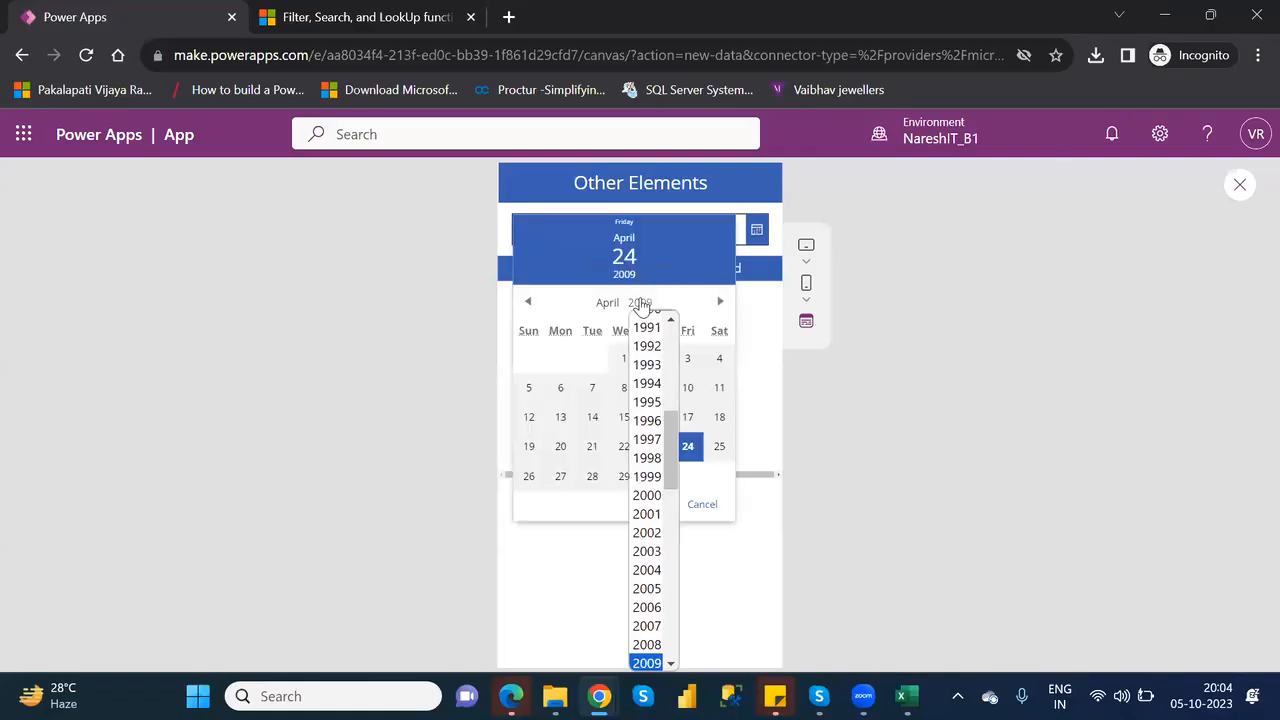
scroll(669, 433, down, 2)
drag(673, 465, 678, 503)
scroll(680, 507, down, 1)
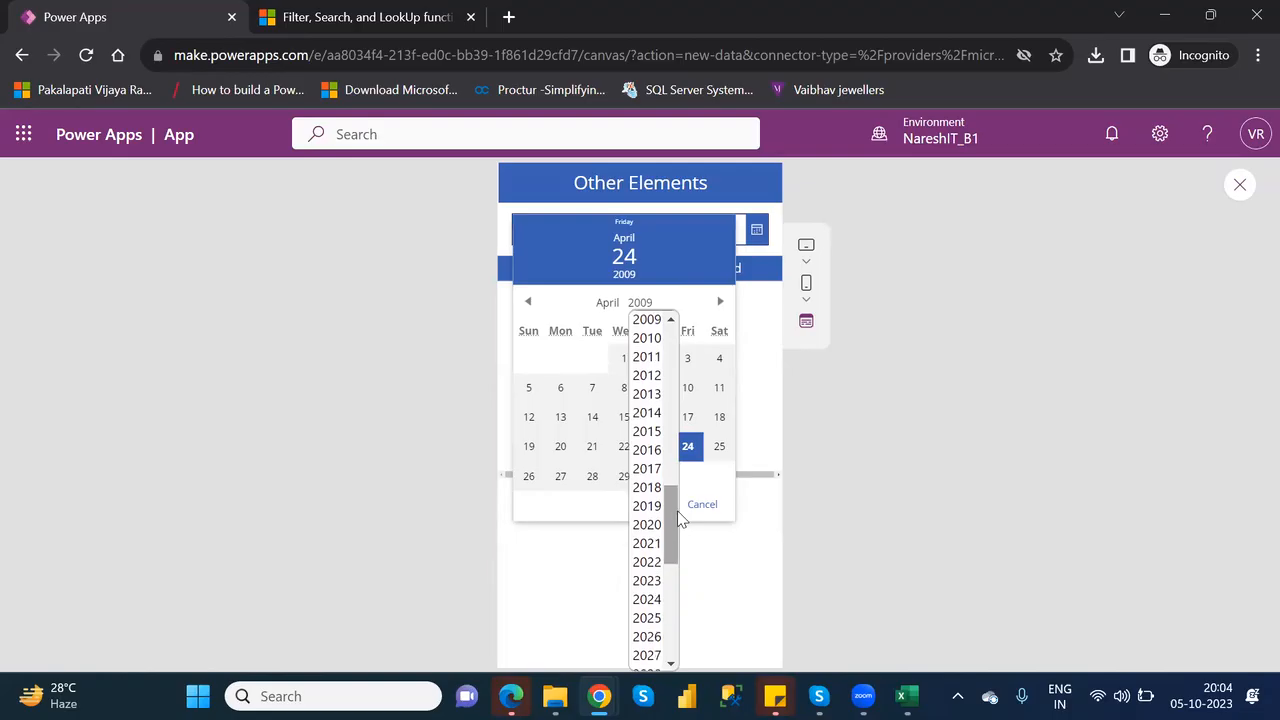
click(647, 507)
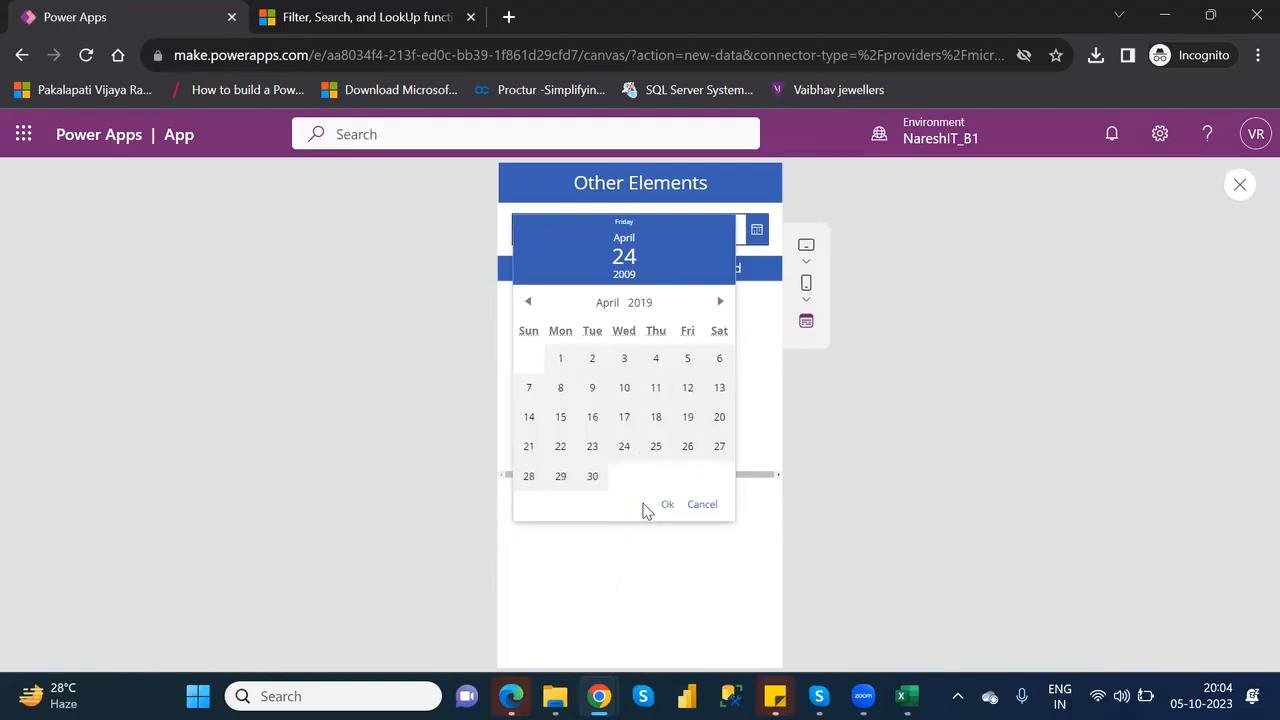
click(648, 507)
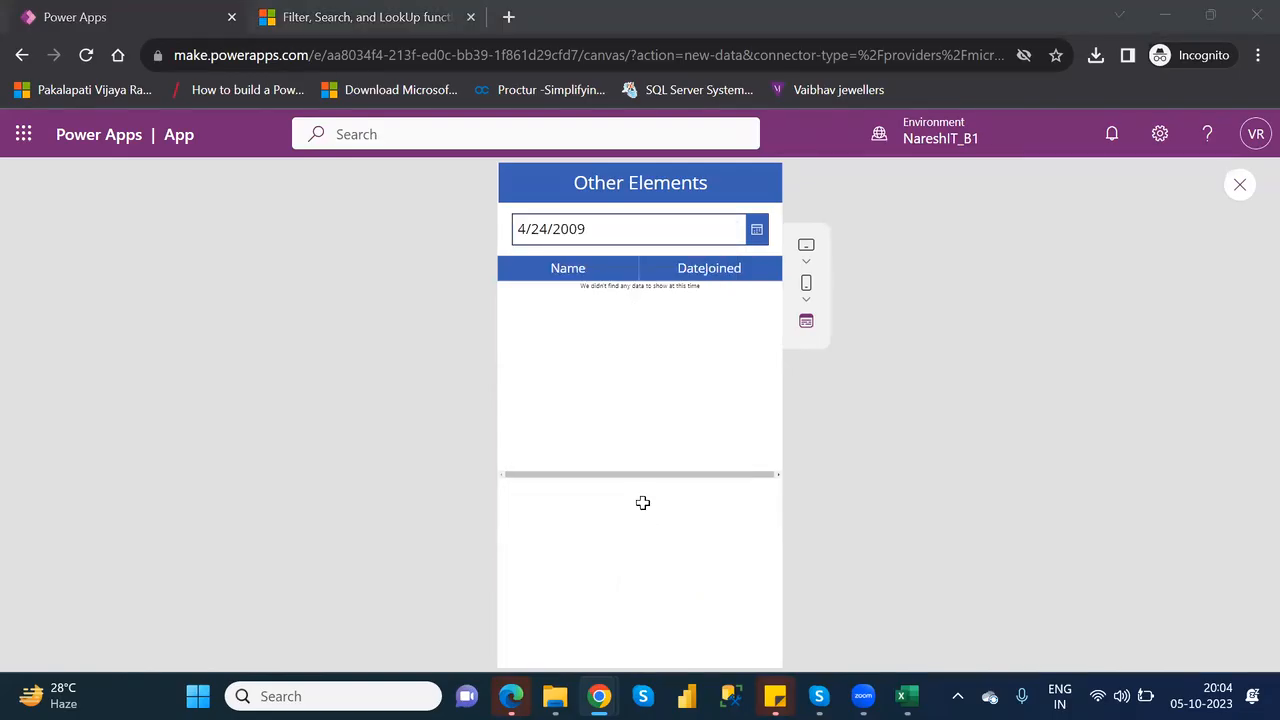
key(alt+Tab)
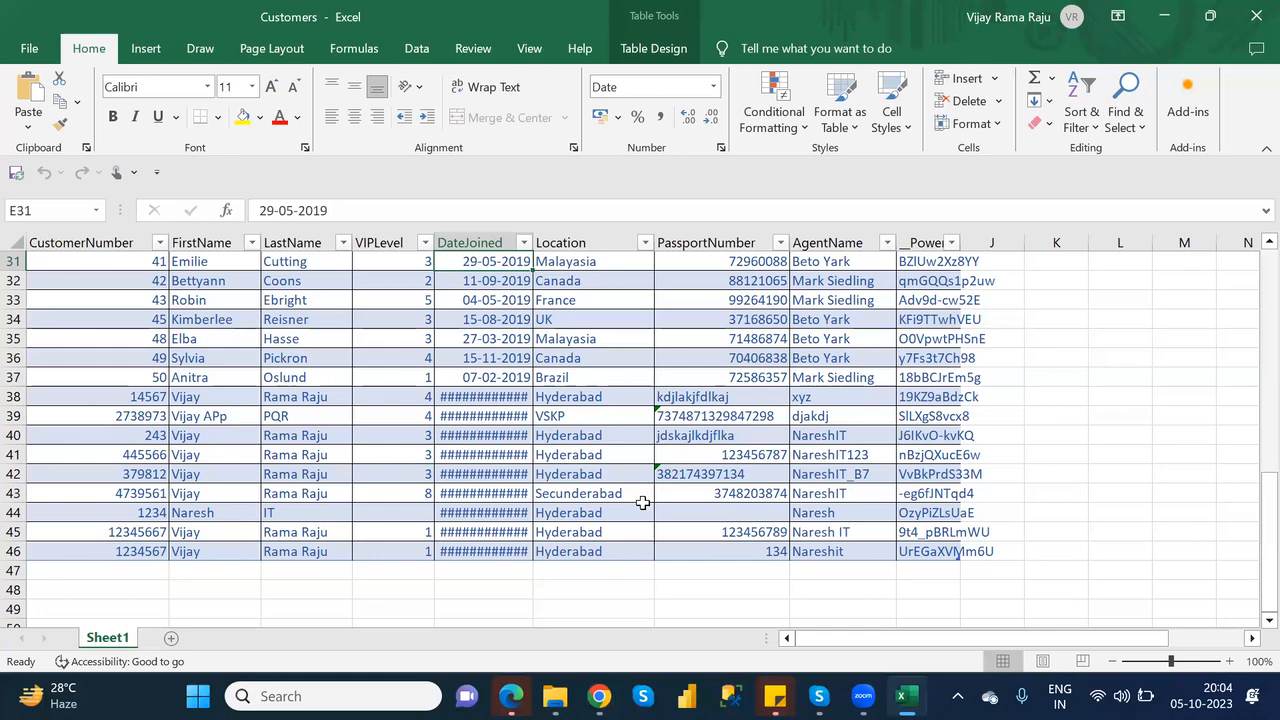
key(alt+Tab)
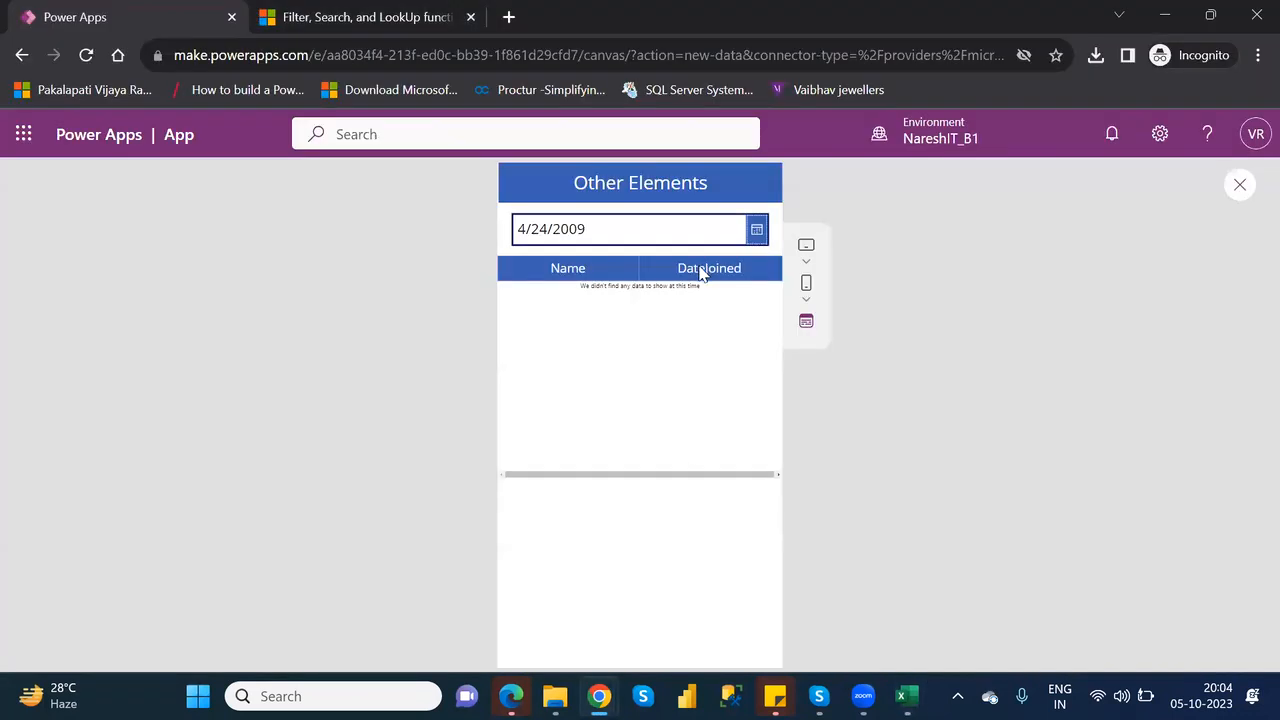
- Pick May 29, 2019 in the previewed date picker to test the table filter, and return to editing the app
click(756, 230)
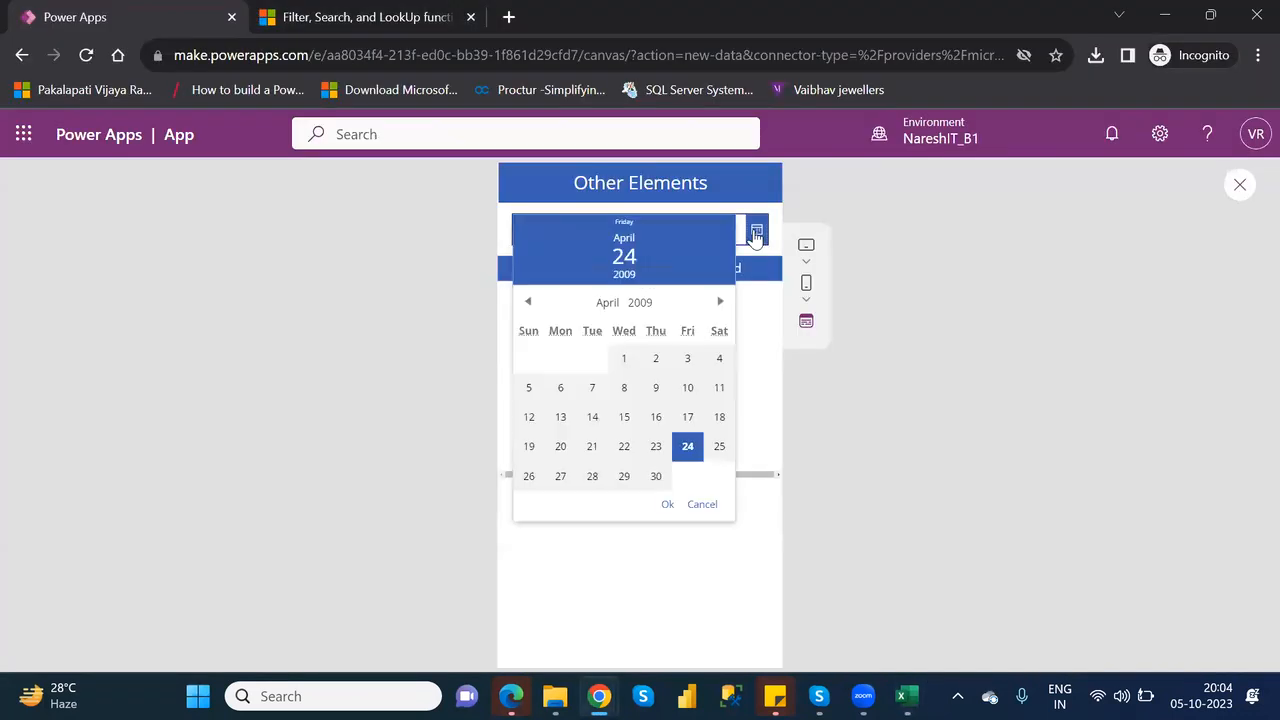
click(640, 306)
drag(670, 462, 680, 551)
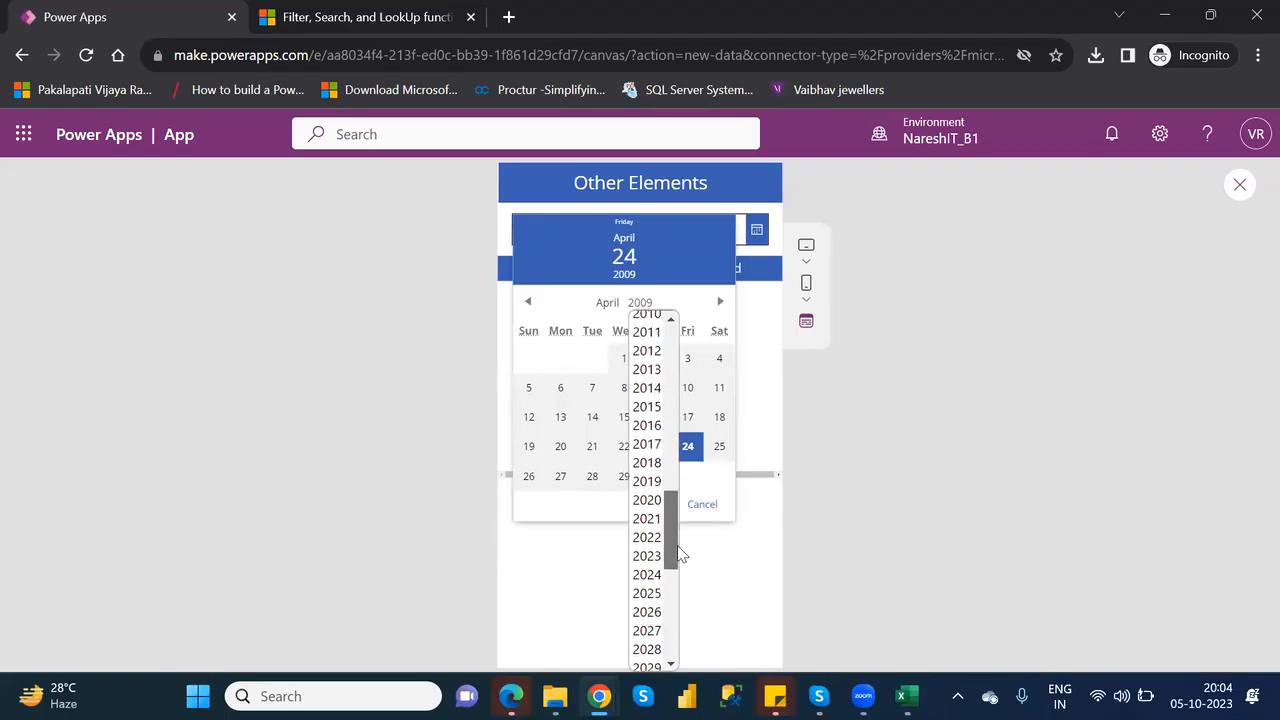
click(646, 481)
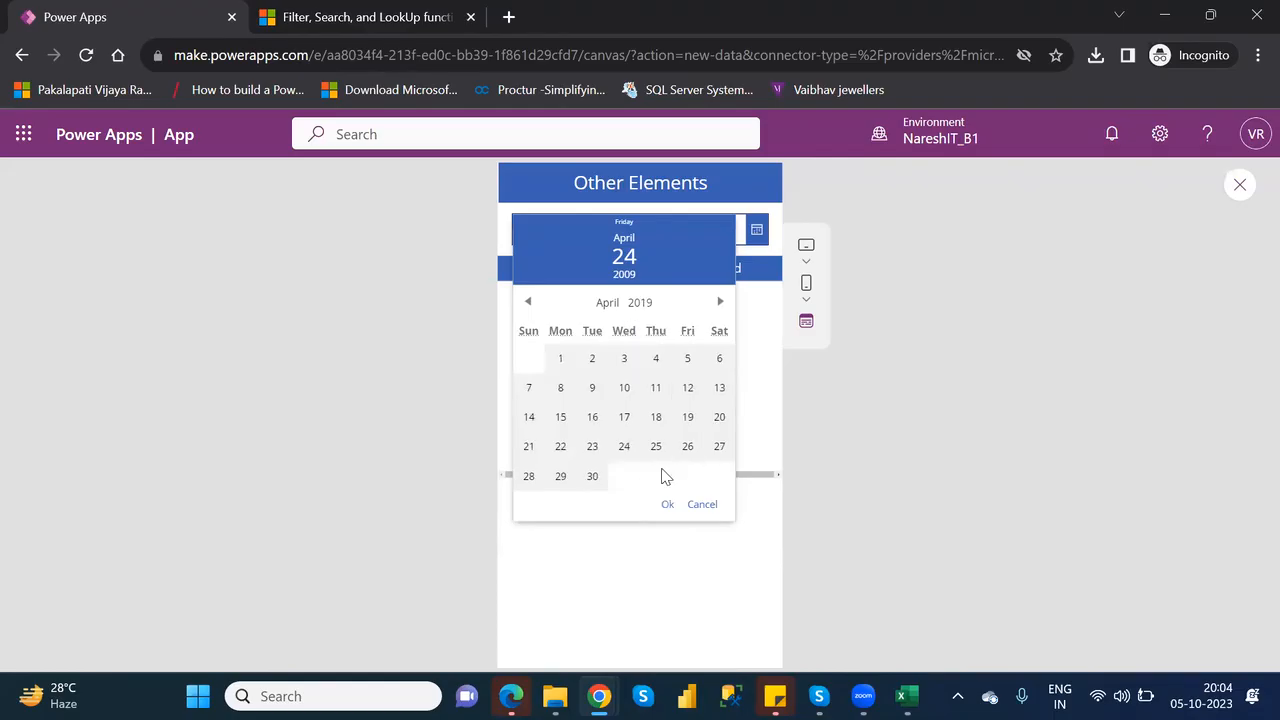
click(559, 480)
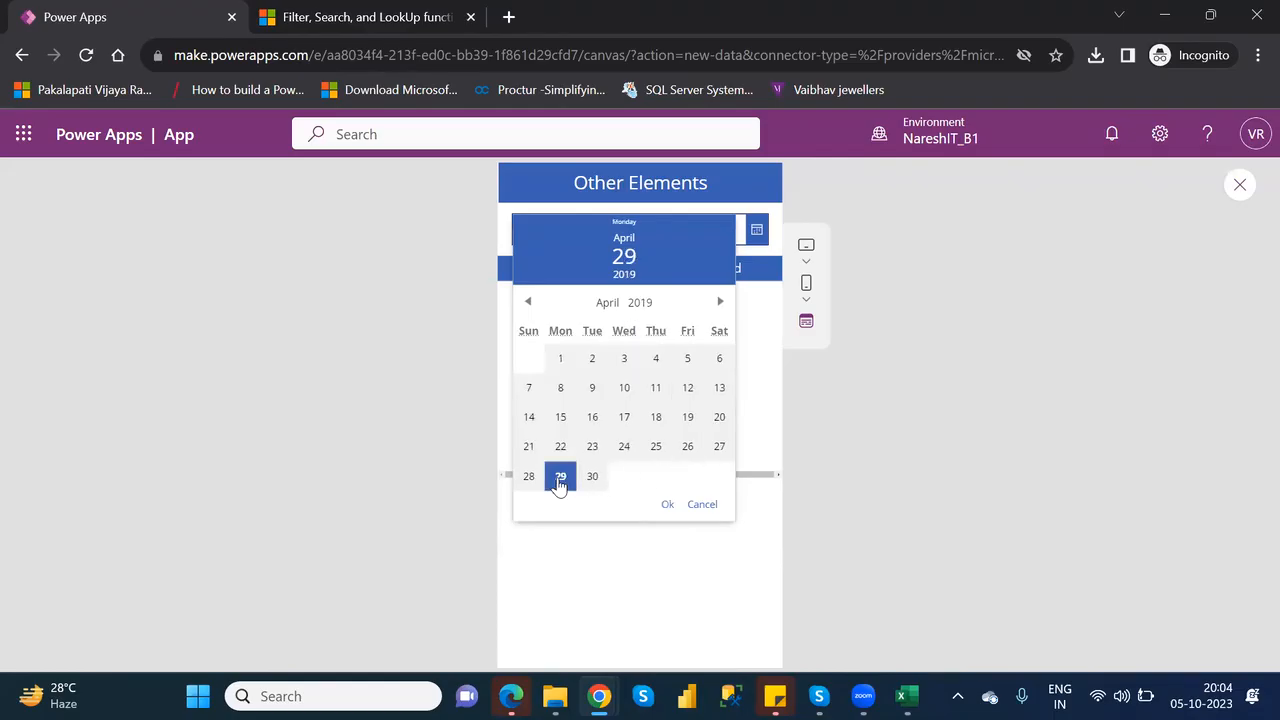
click(606, 304)
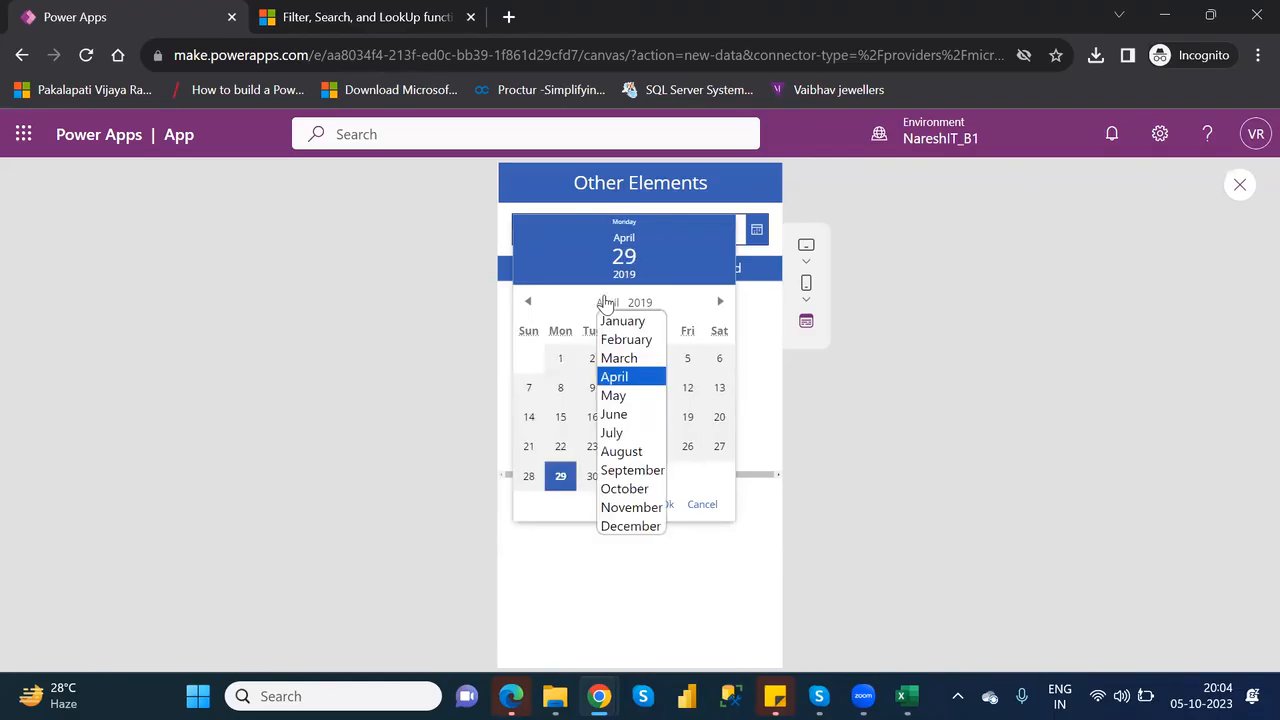
click(614, 396)
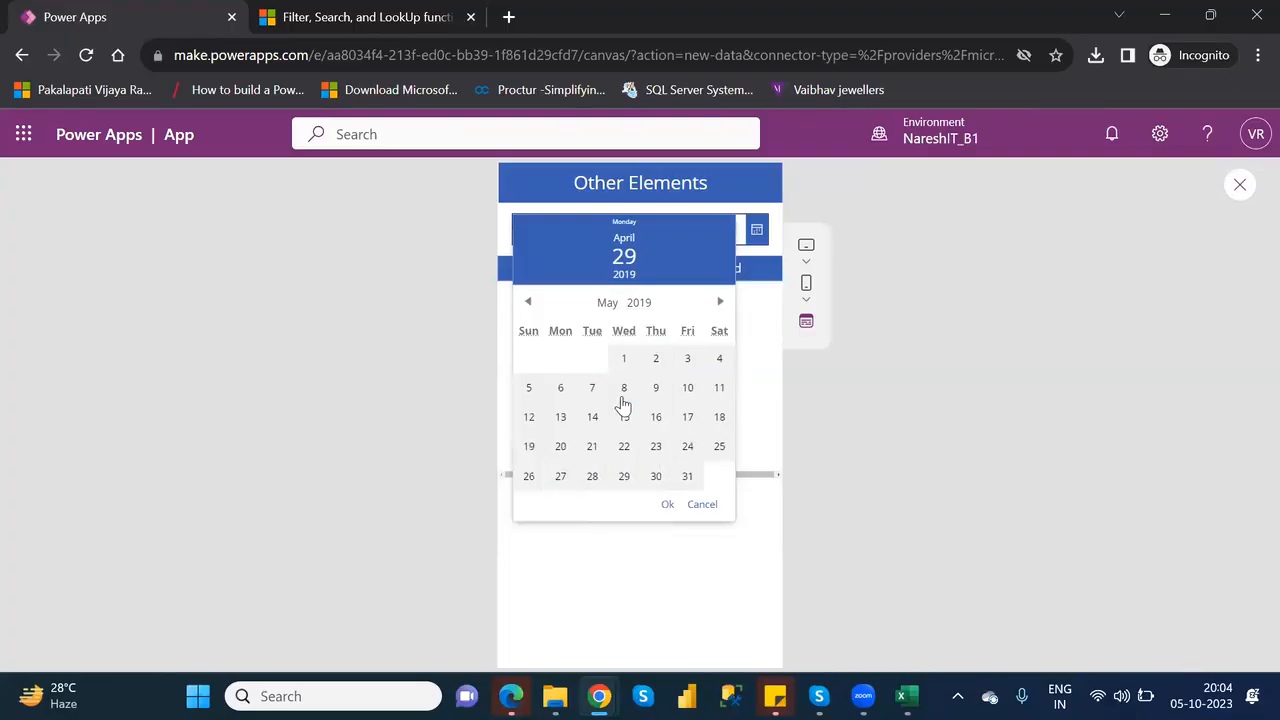
click(625, 478)
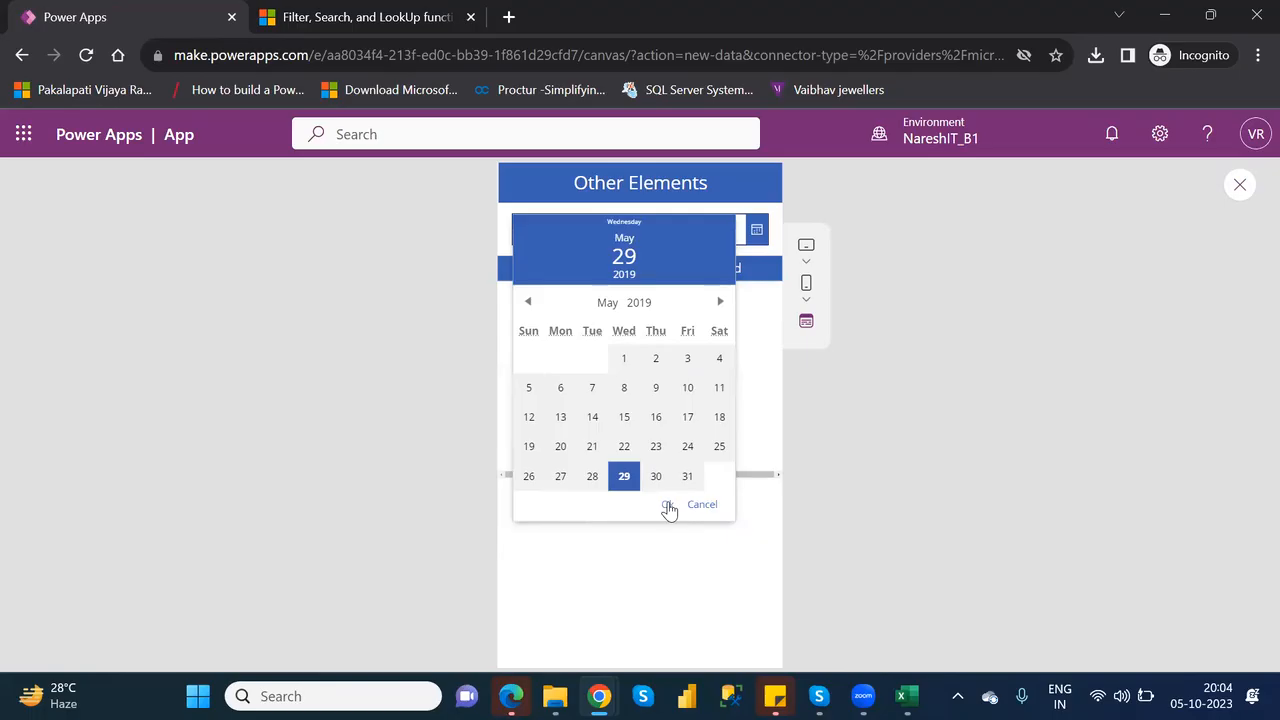
click(667, 505)
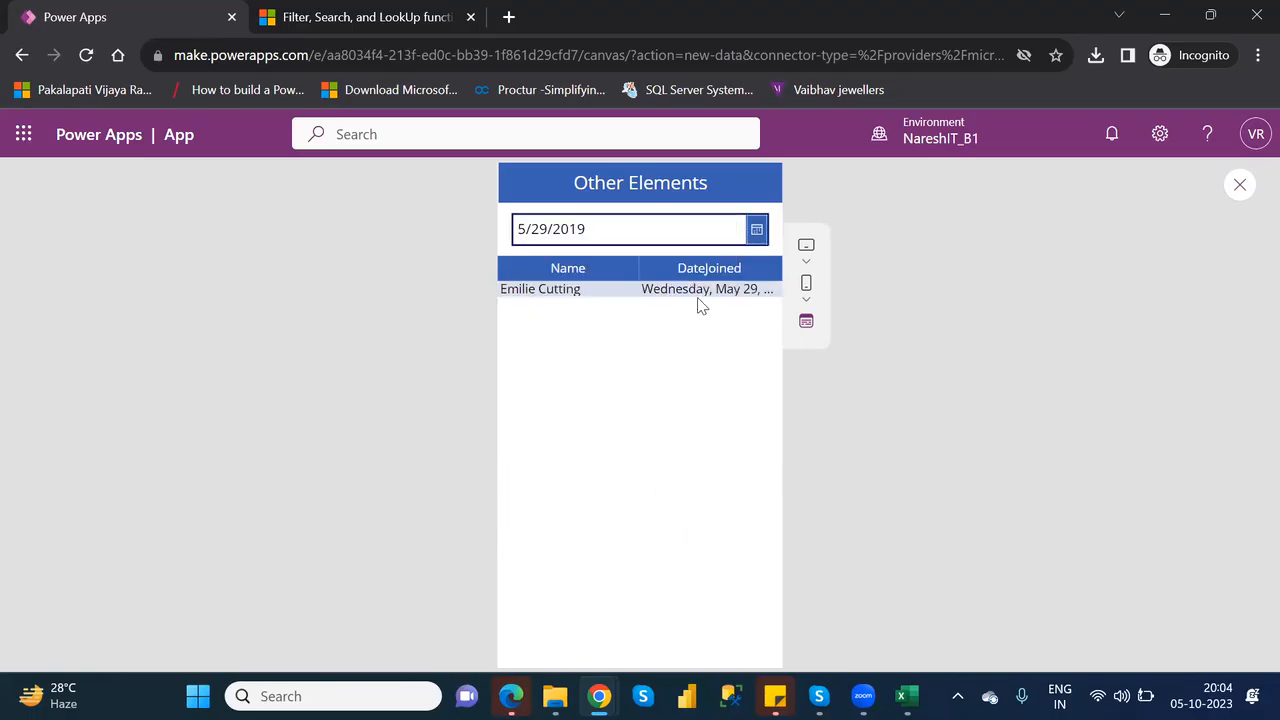
click(1240, 187)
click(823, 489)
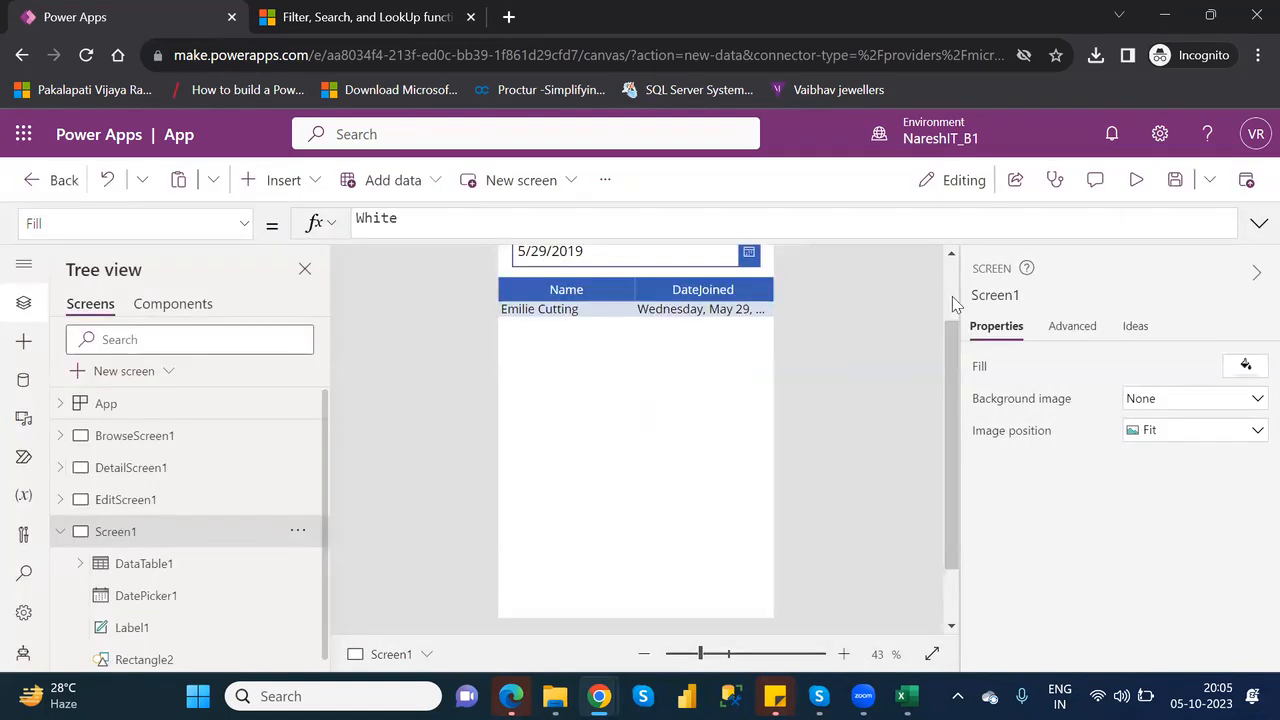
- Review DataTable1's Items formula, examining the Customers source, the DateJoined column and the DatePicker1 reference in the Filter function
click(953, 298)
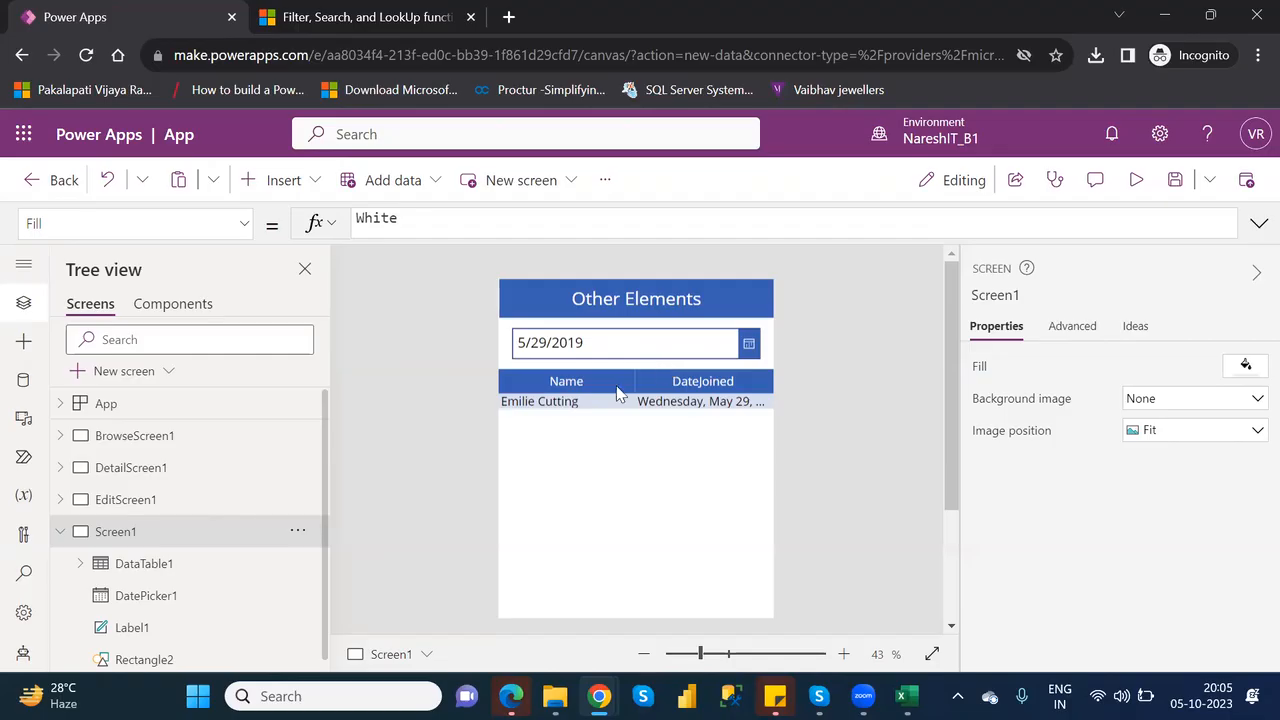
click(509, 516)
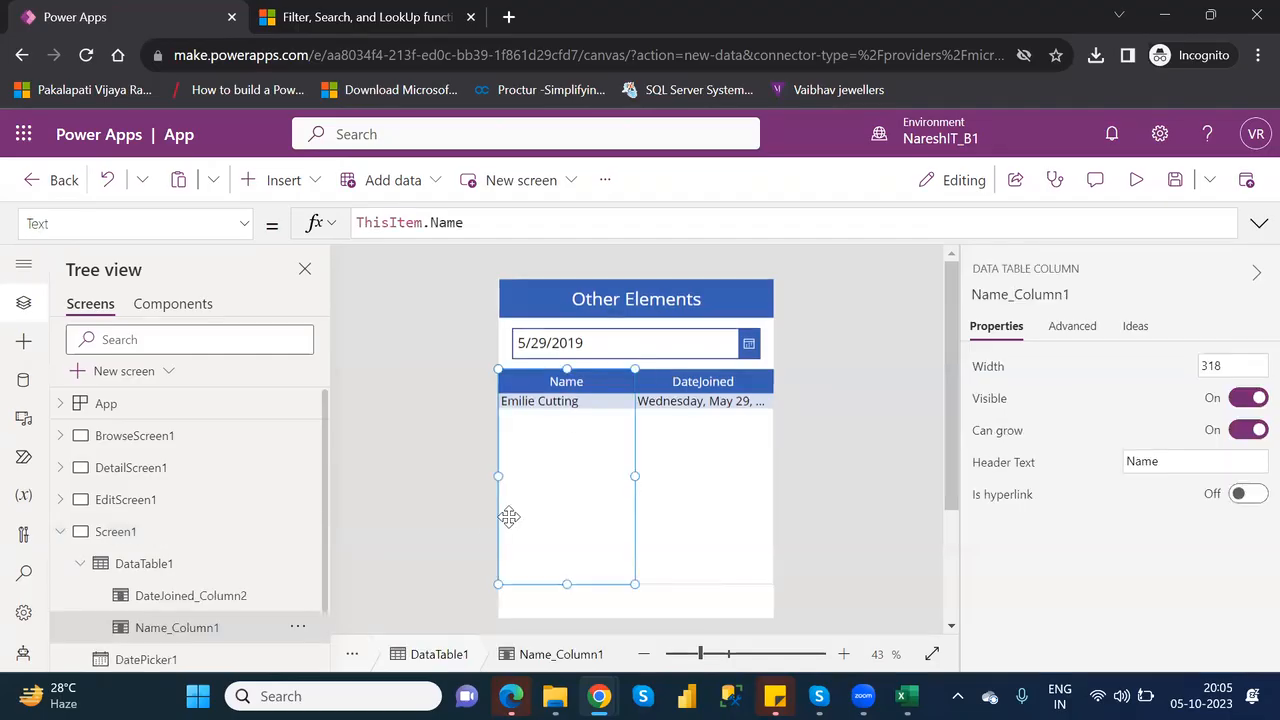
click(181, 566)
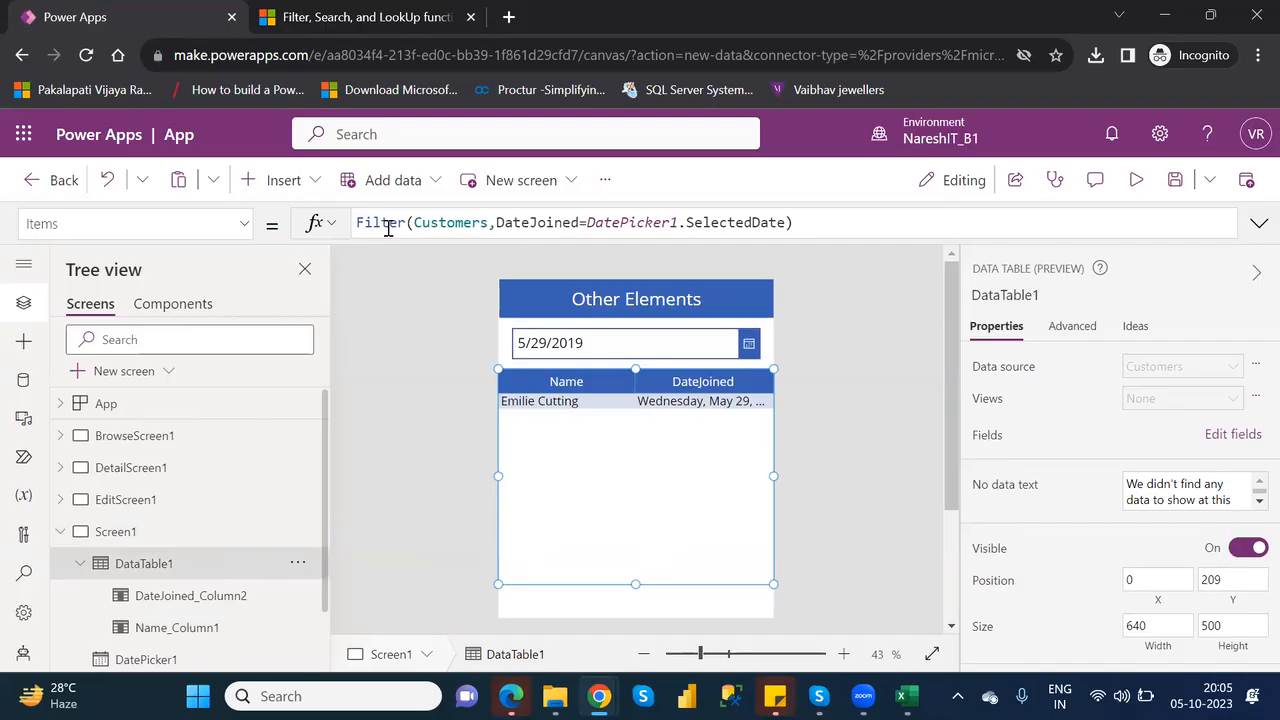
click(467, 225)
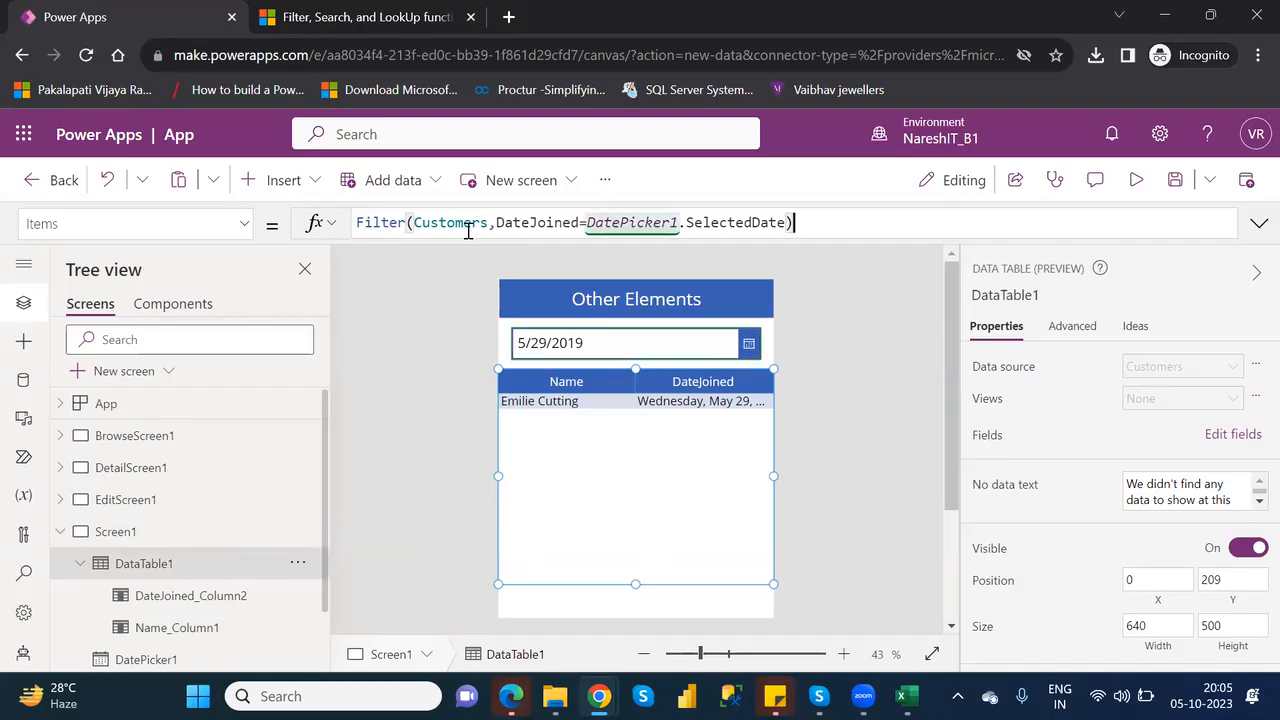
double_click(467, 223)
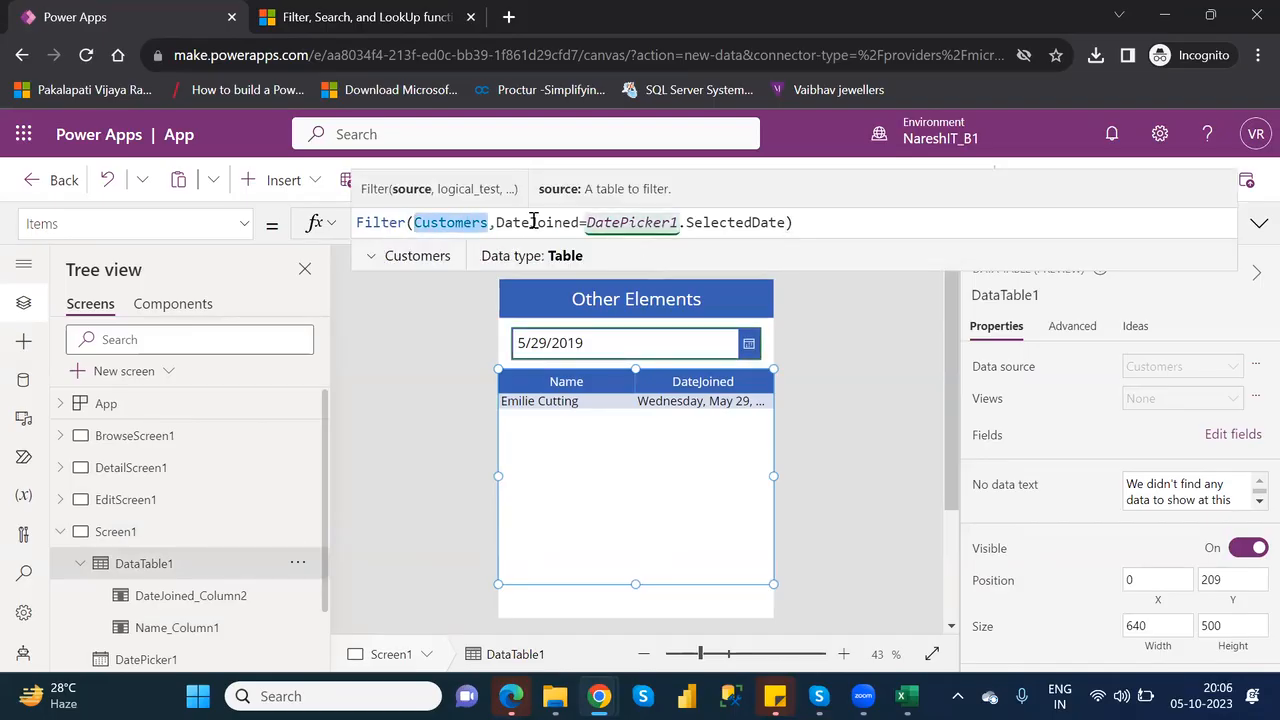
double_click(533, 222)
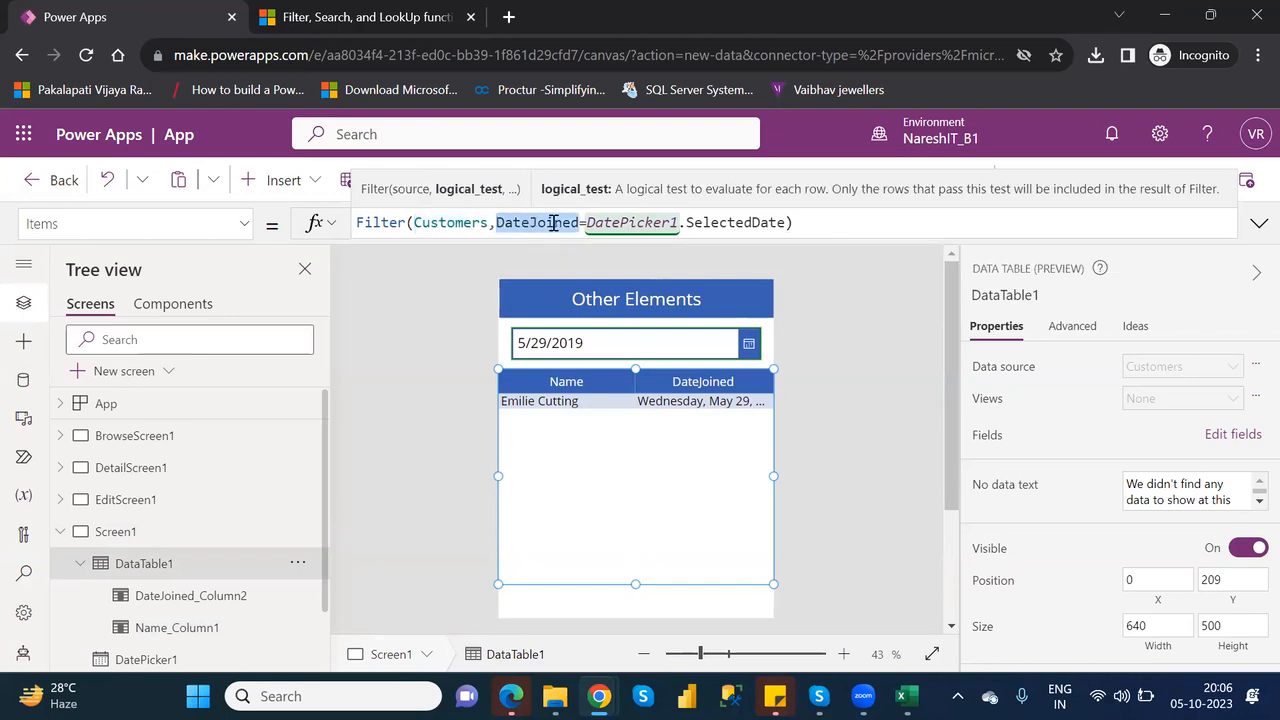
double_click(623, 223)
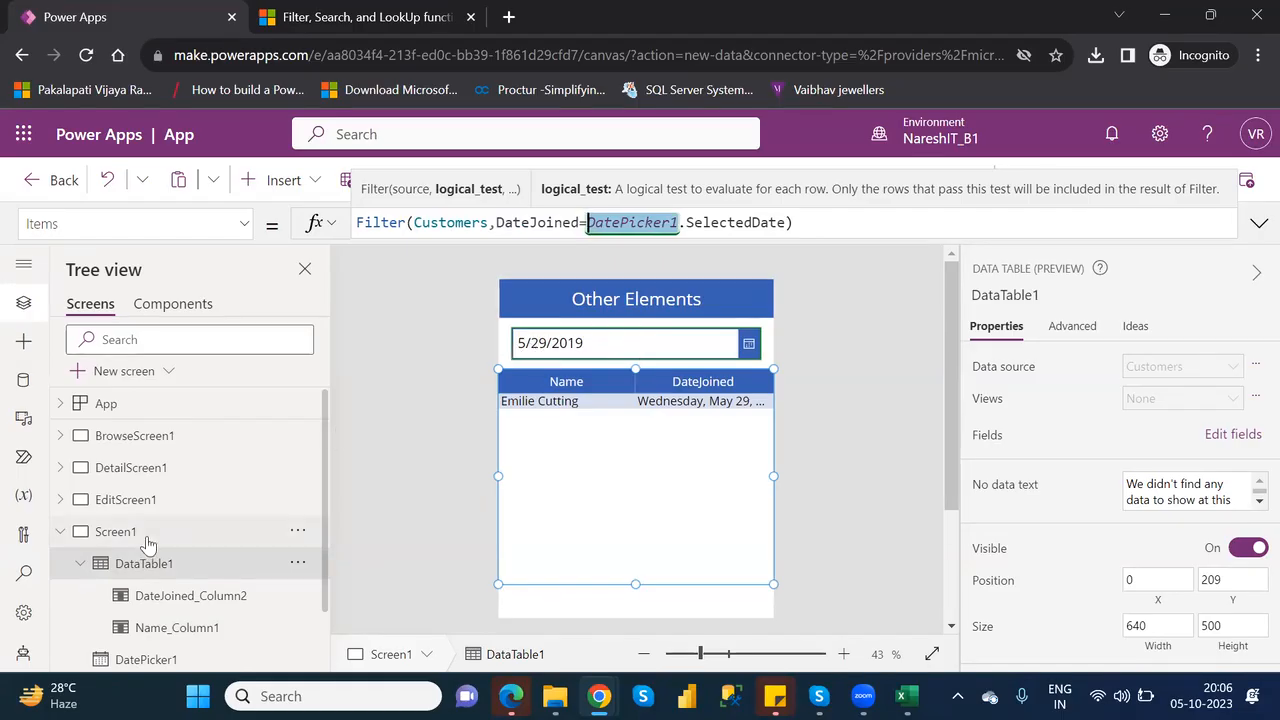
- Collapse DataTable1's column list and shorten the data table on the canvas to a height of about 230
click(79, 566)
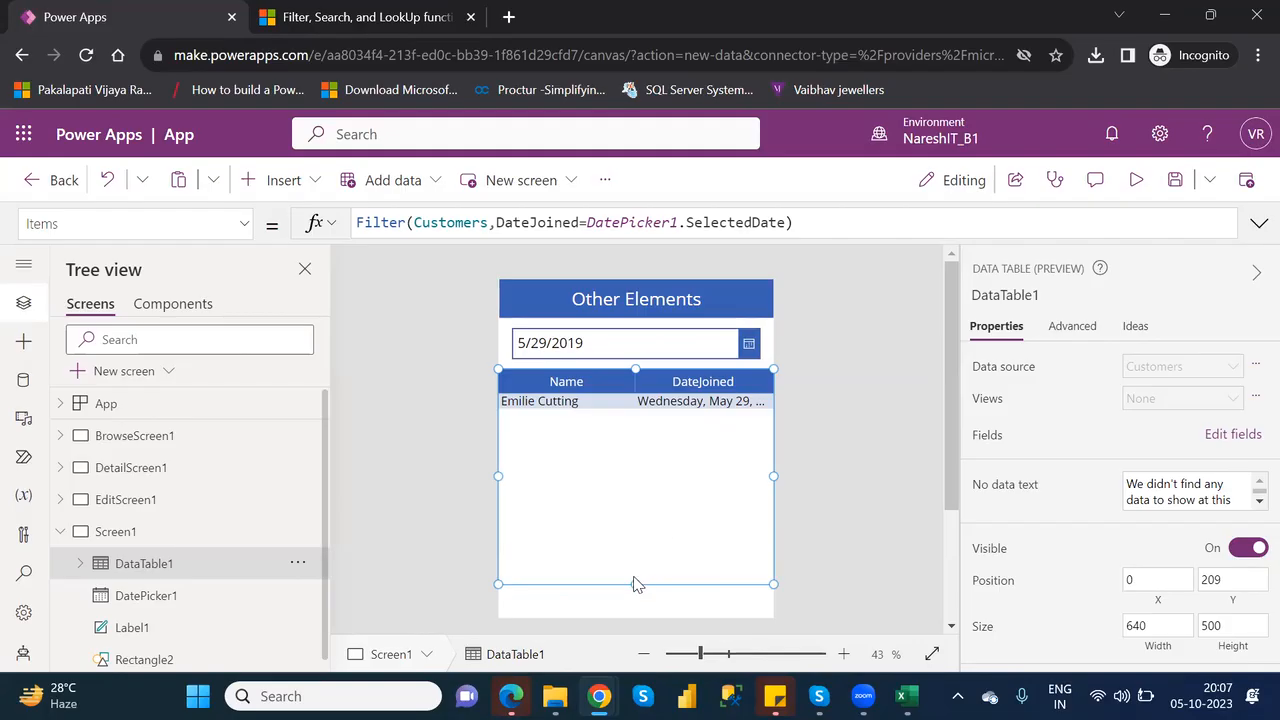
drag(635, 585, 632, 467)
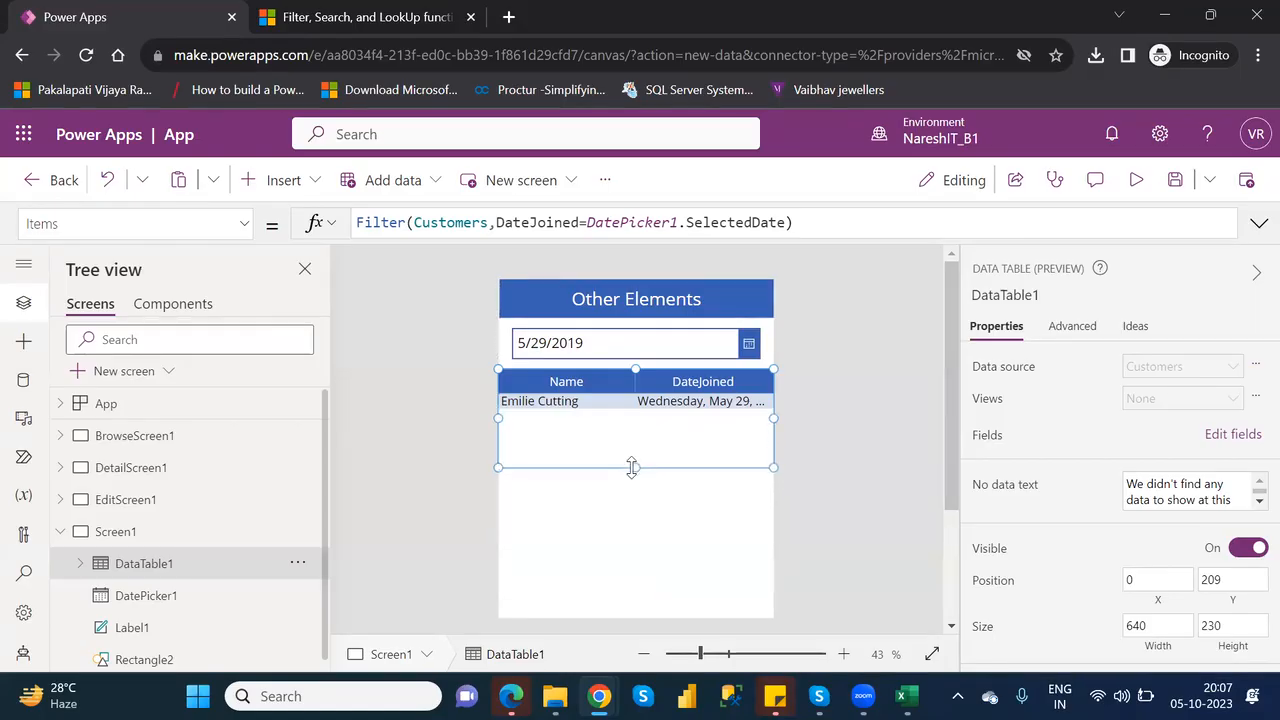
- Insert a pen input control on Screen1 and place it below the data table at about X 14, Y 482
click(296, 186)
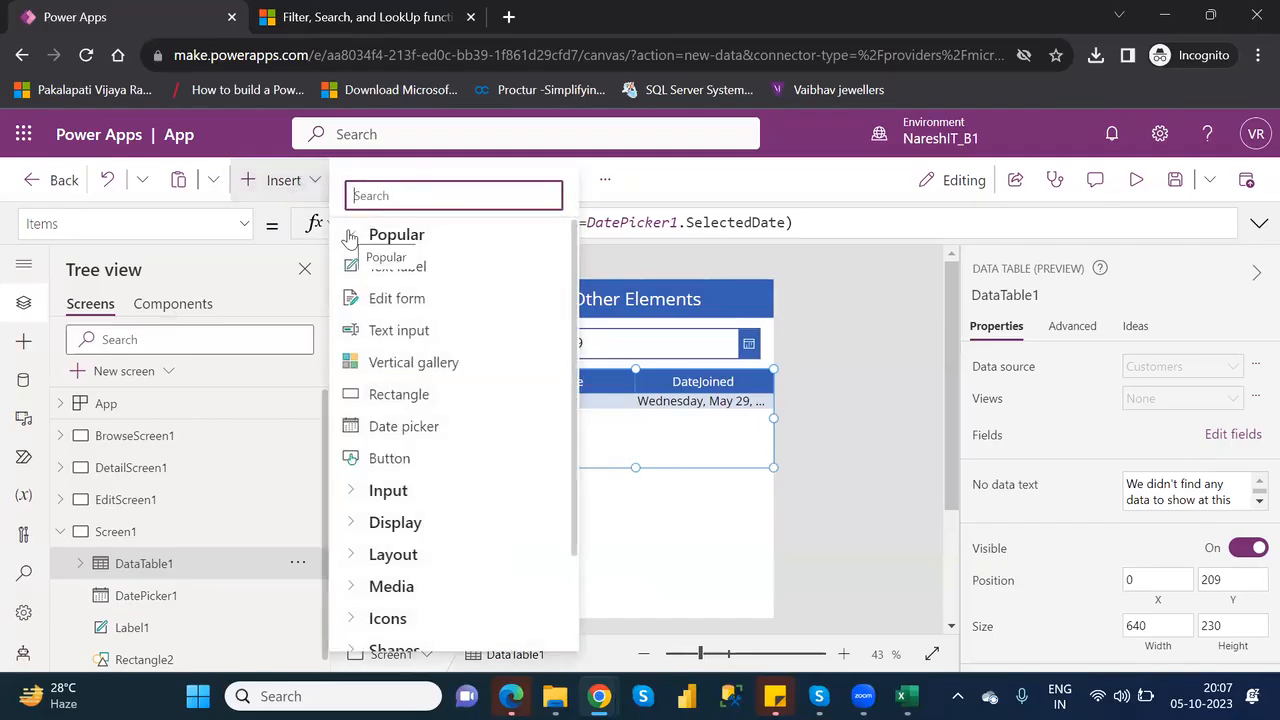
click(350, 236)
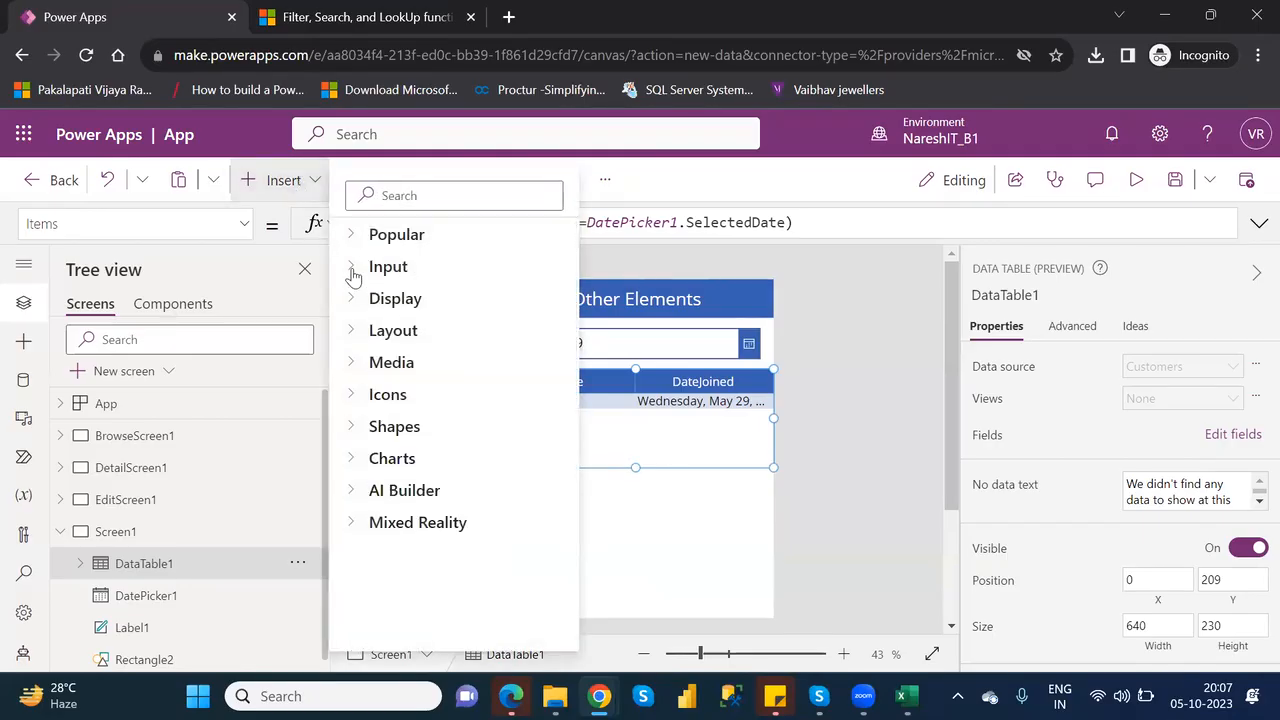
click(351, 268)
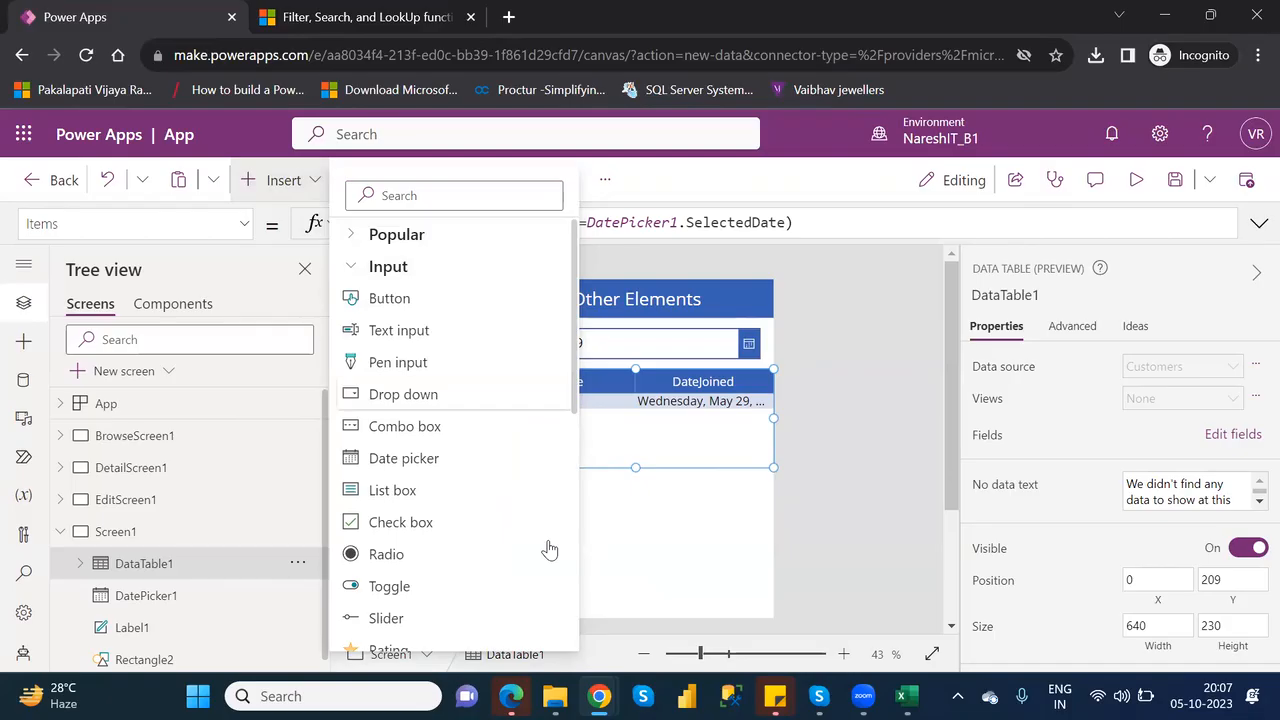
click(620, 531)
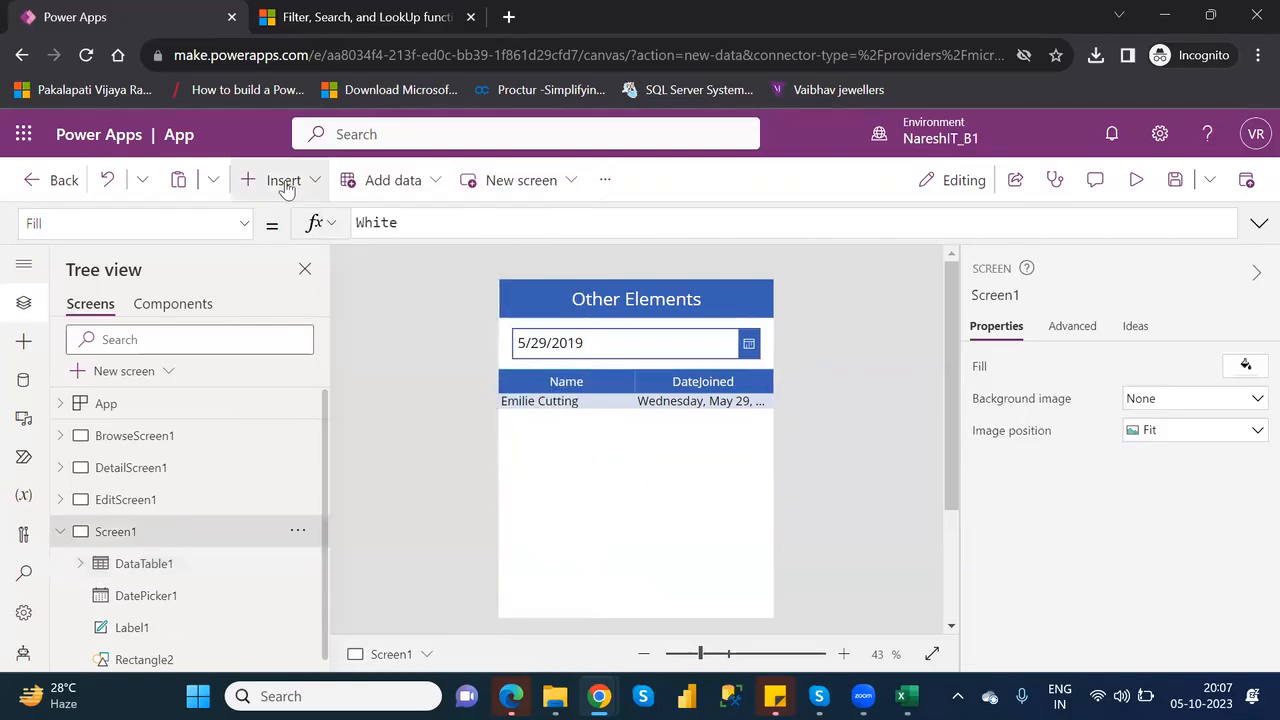
click(284, 182)
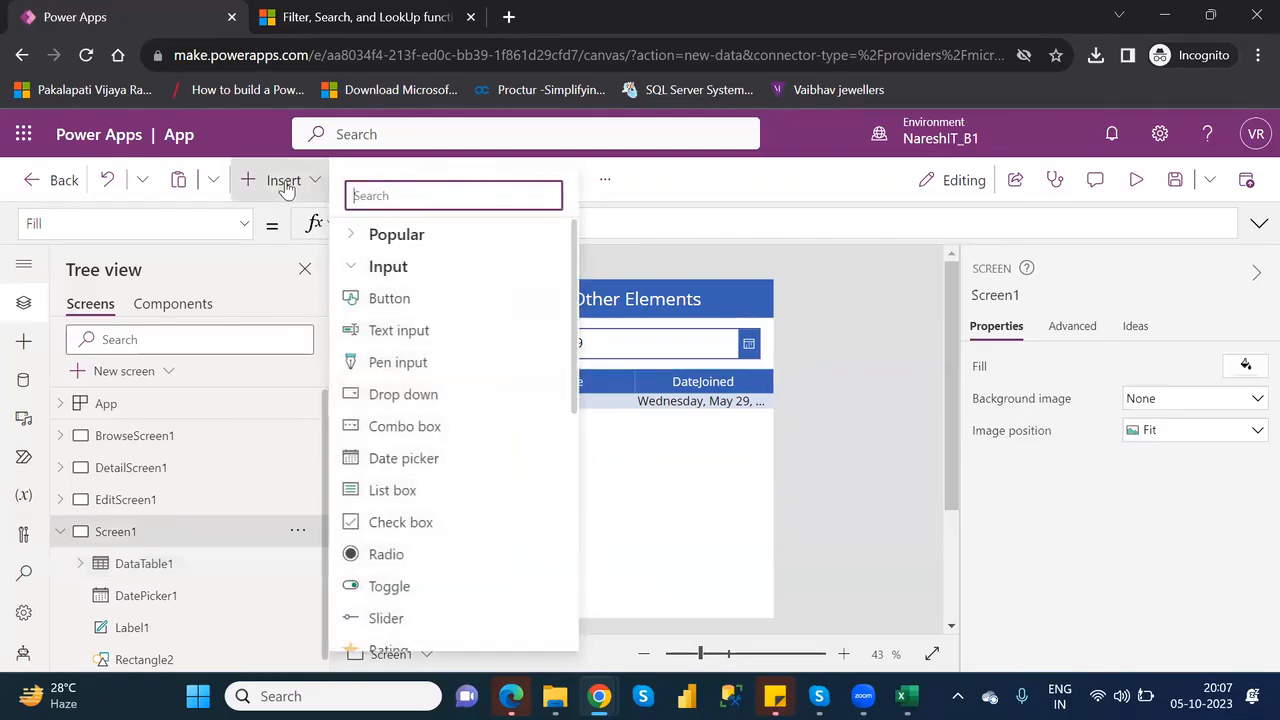
click(397, 364)
drag(592, 333, 580, 518)
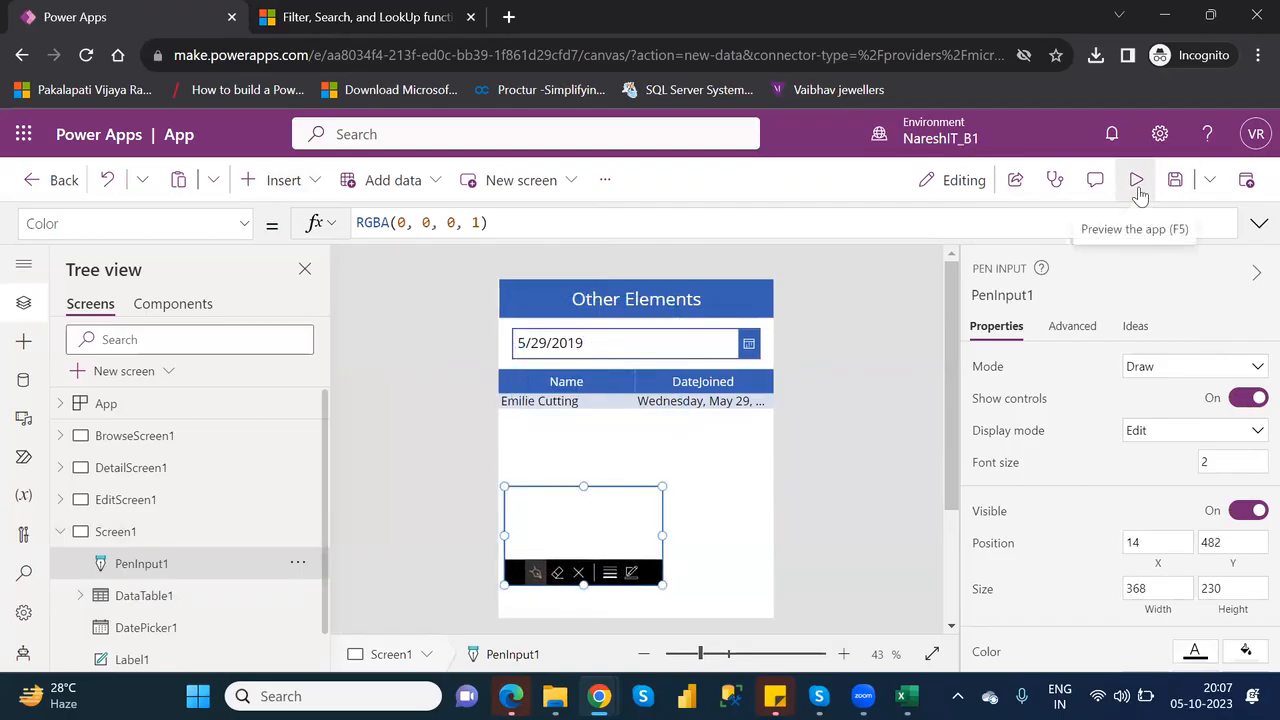
- Preview the app, handwrite a sample word in the pen input, look at its ink colour palette, and return to editing
click(1137, 181)
mouse_move(548, 404)
mouse_down()
mouse_move(517, 414)
mouse_move(598, 416)
mouse_move(605, 437)
mouse_up()
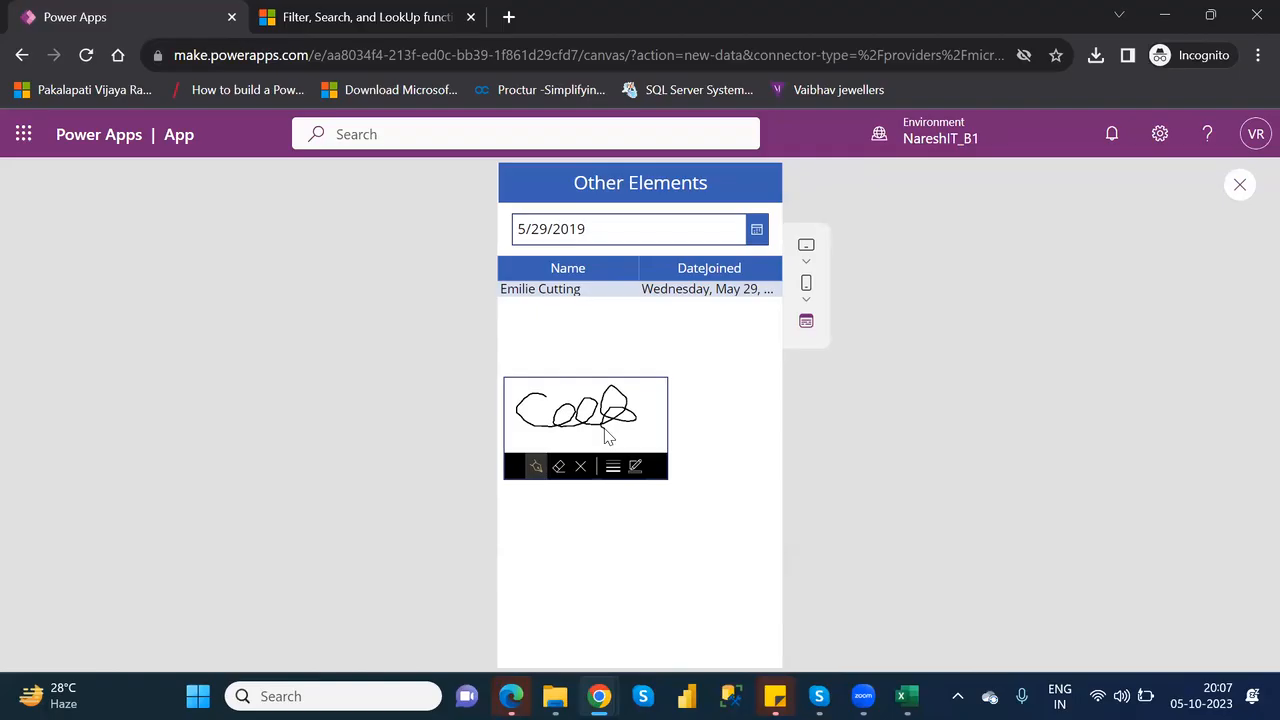
click(636, 467)
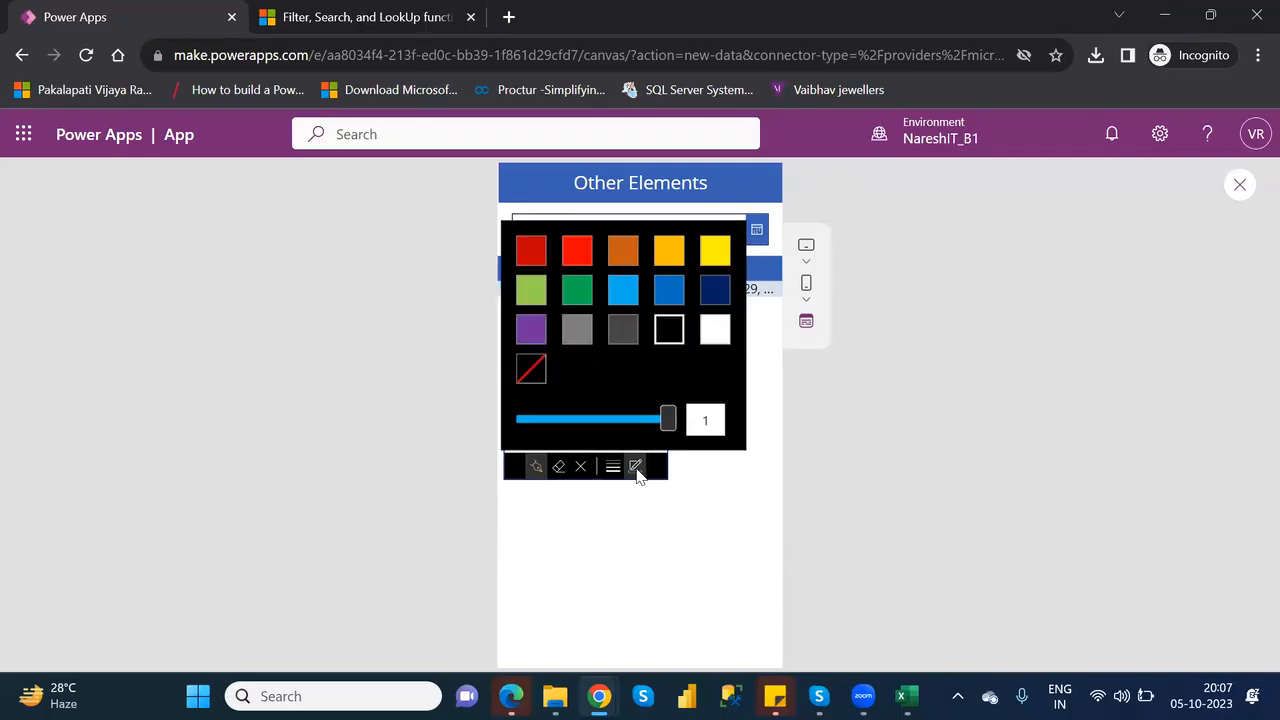
click(636, 467)
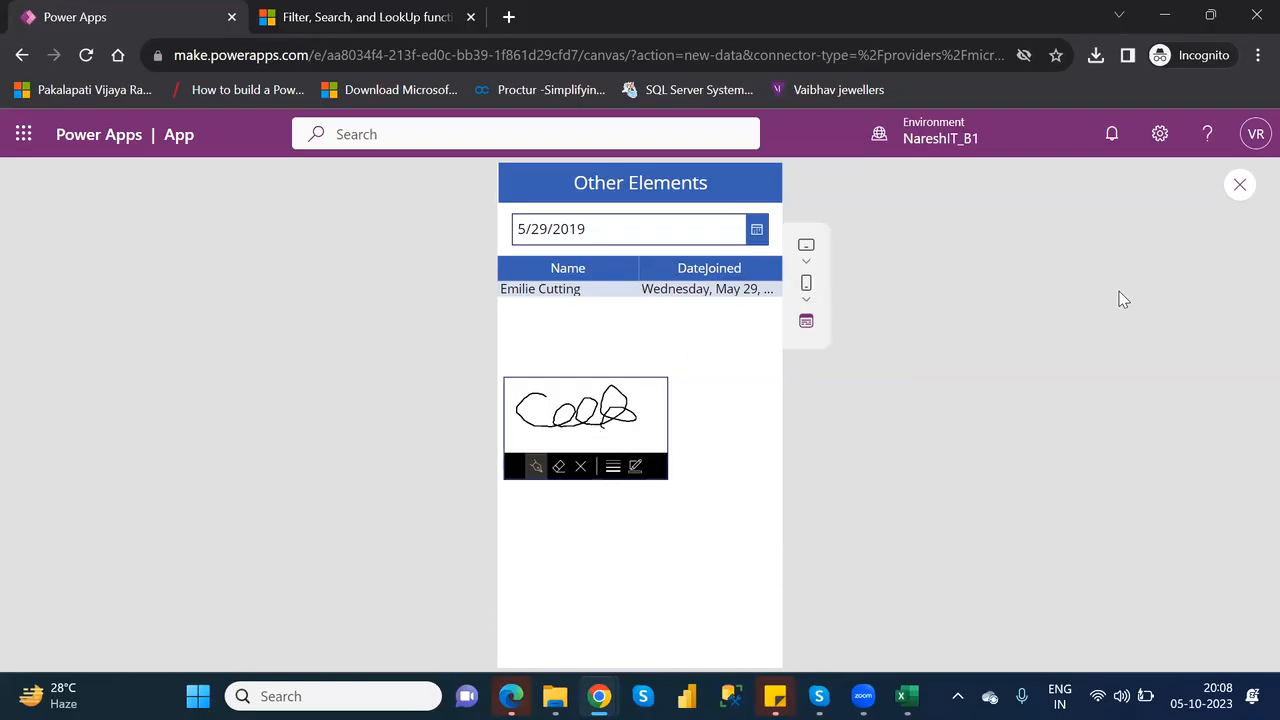
click(1239, 185)
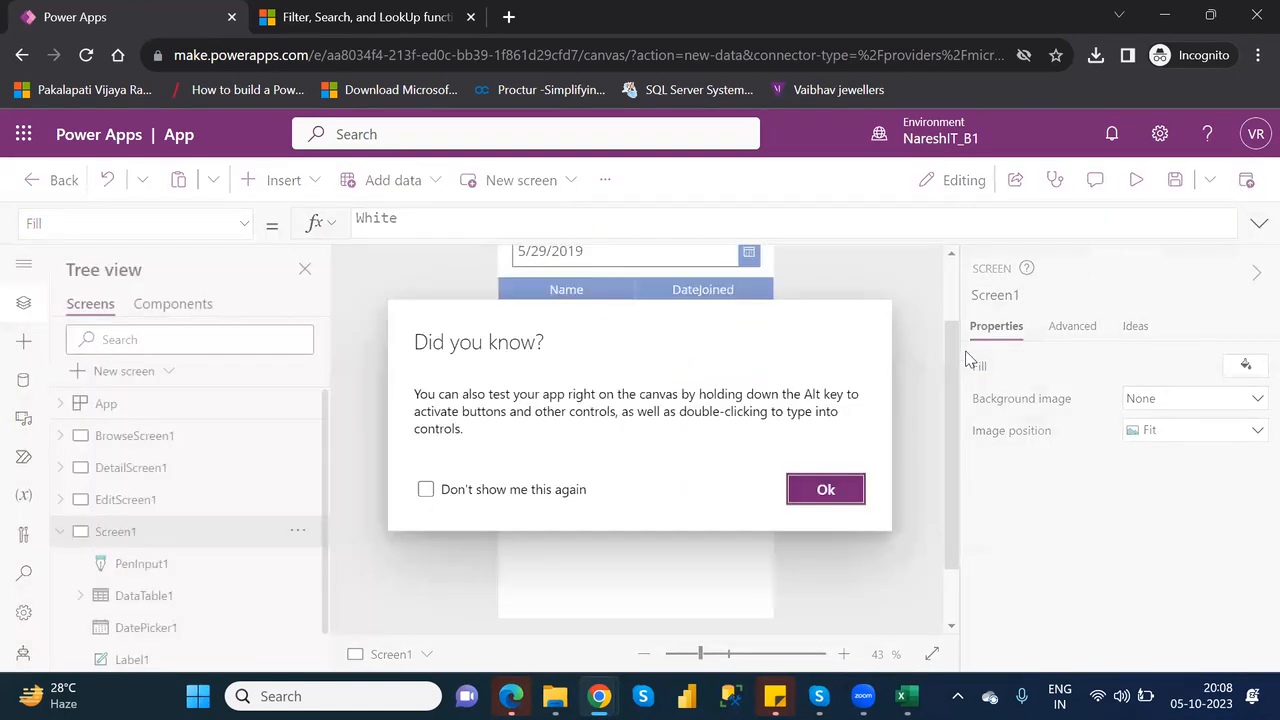
click(843, 488)
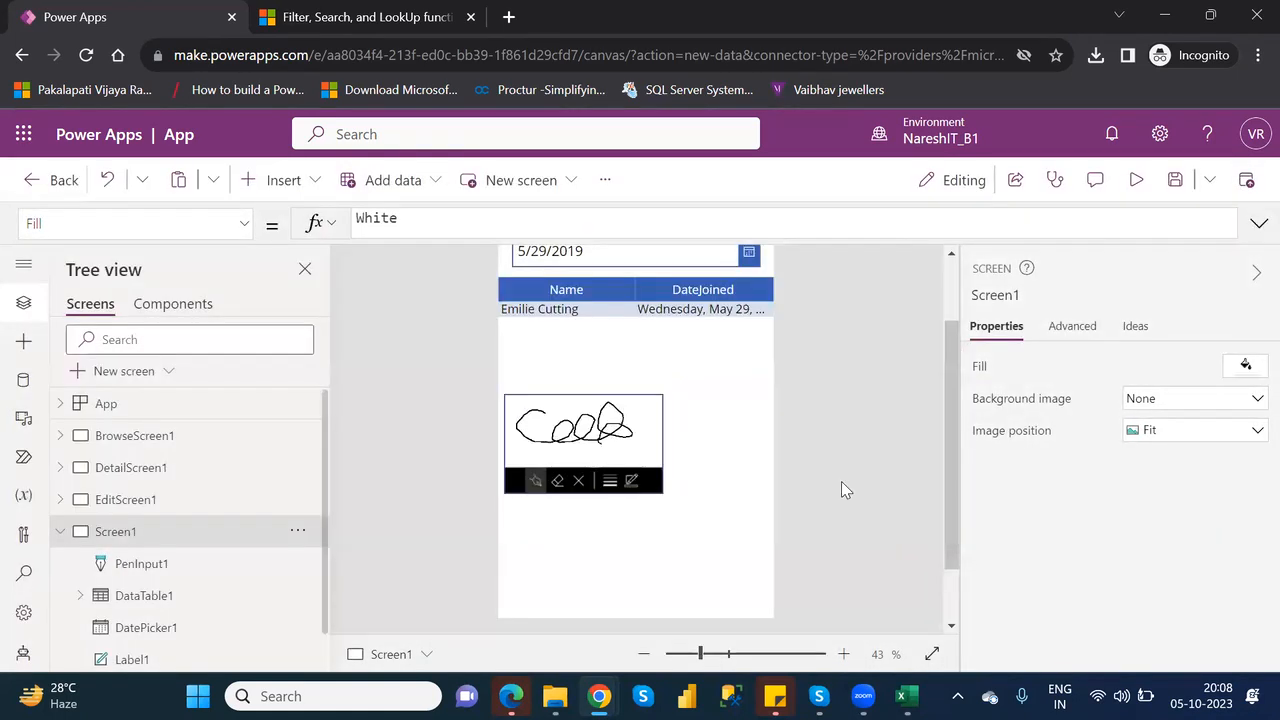